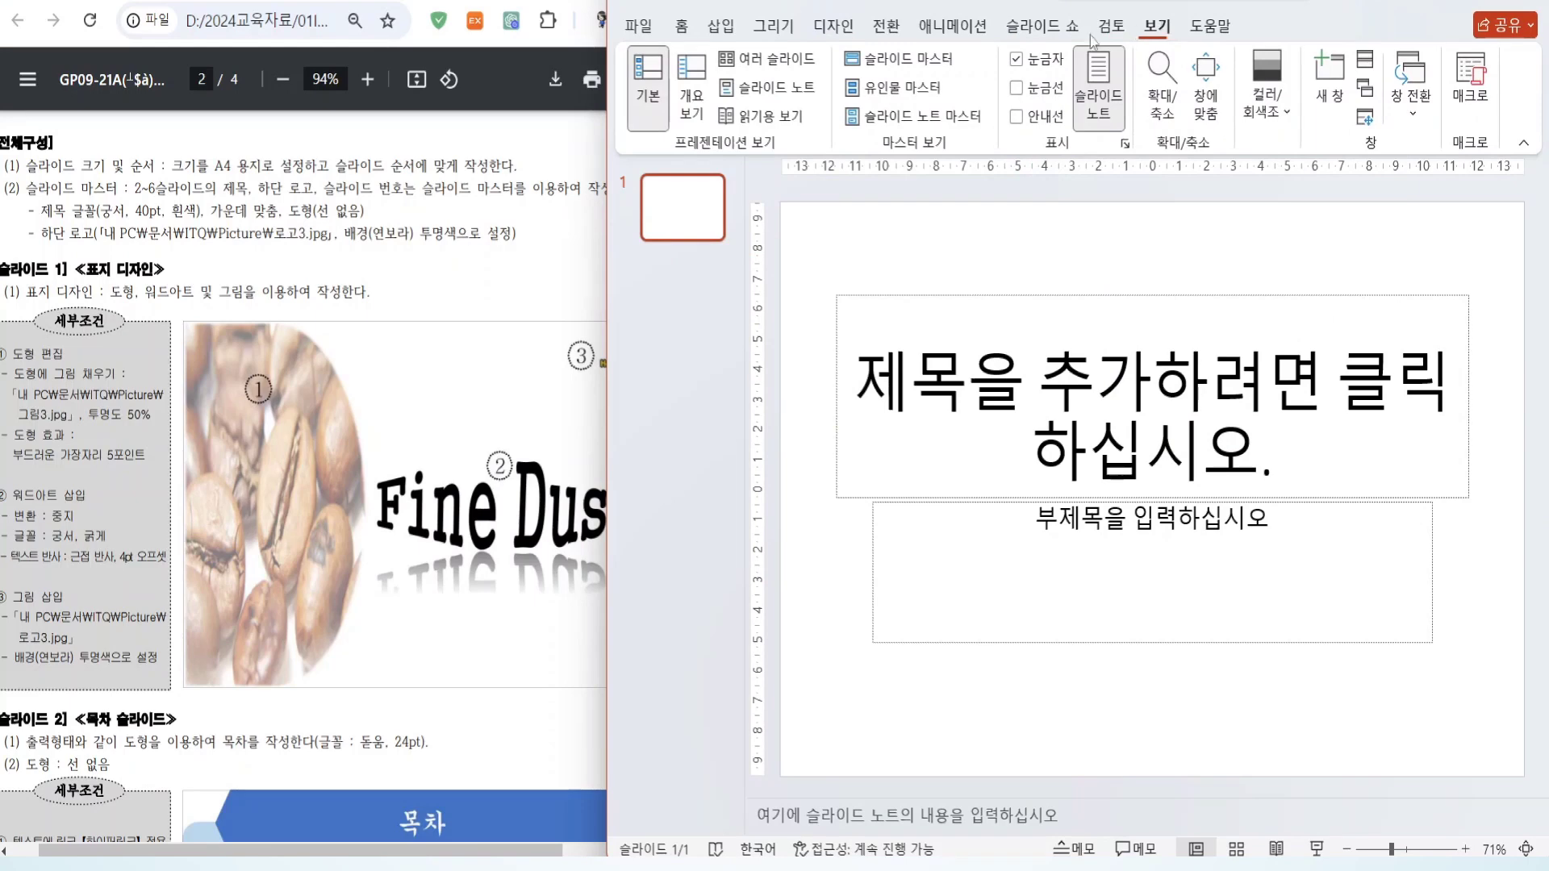
- Open the slide master view and select the title-and-content layout
click(926, 64)
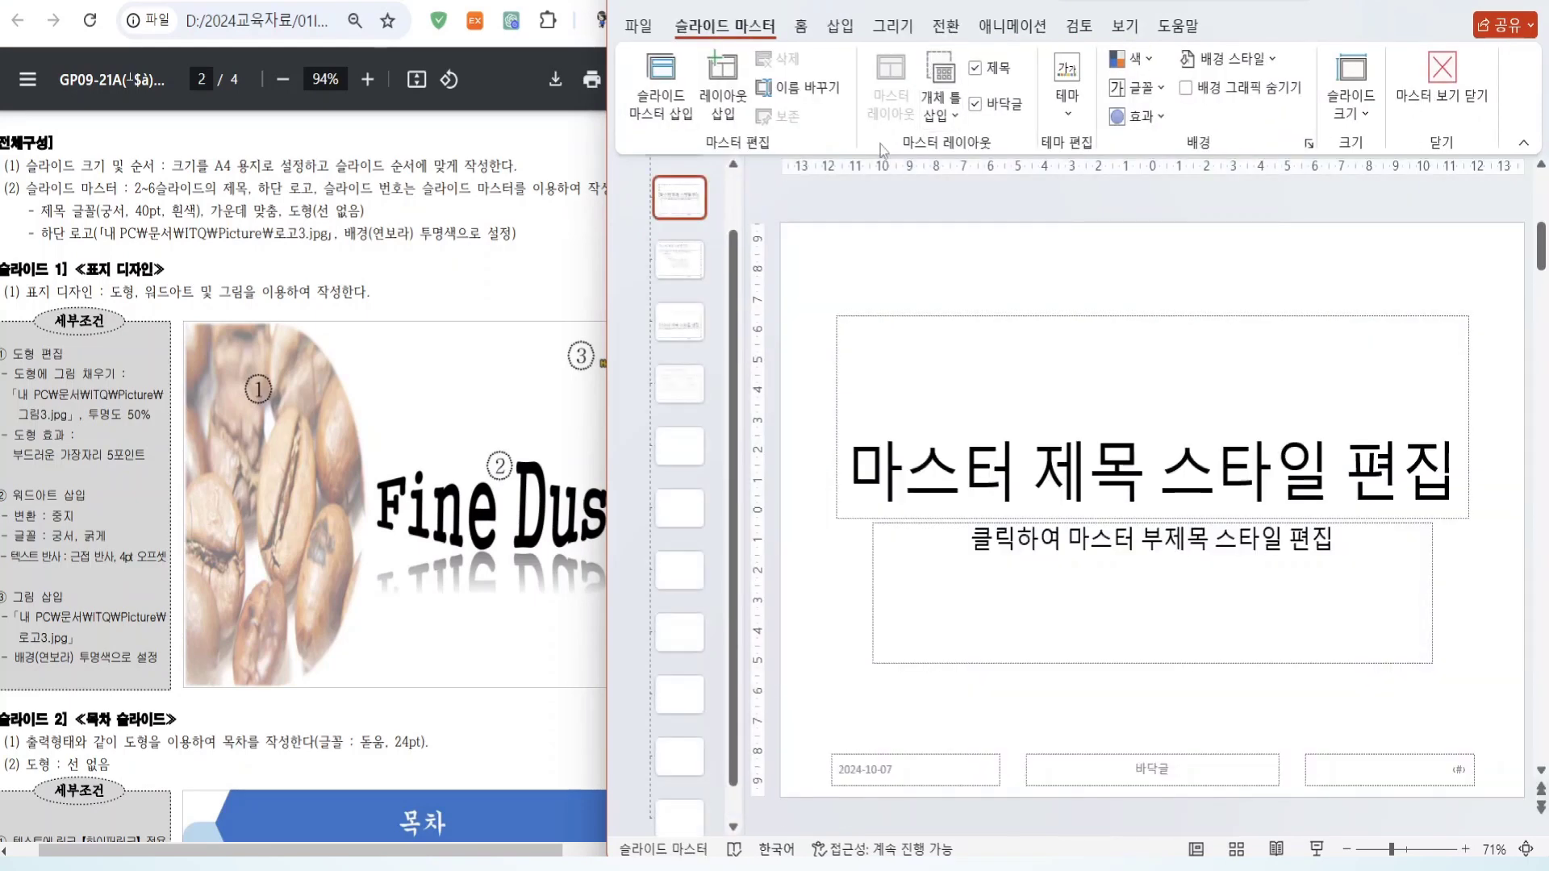
click(688, 270)
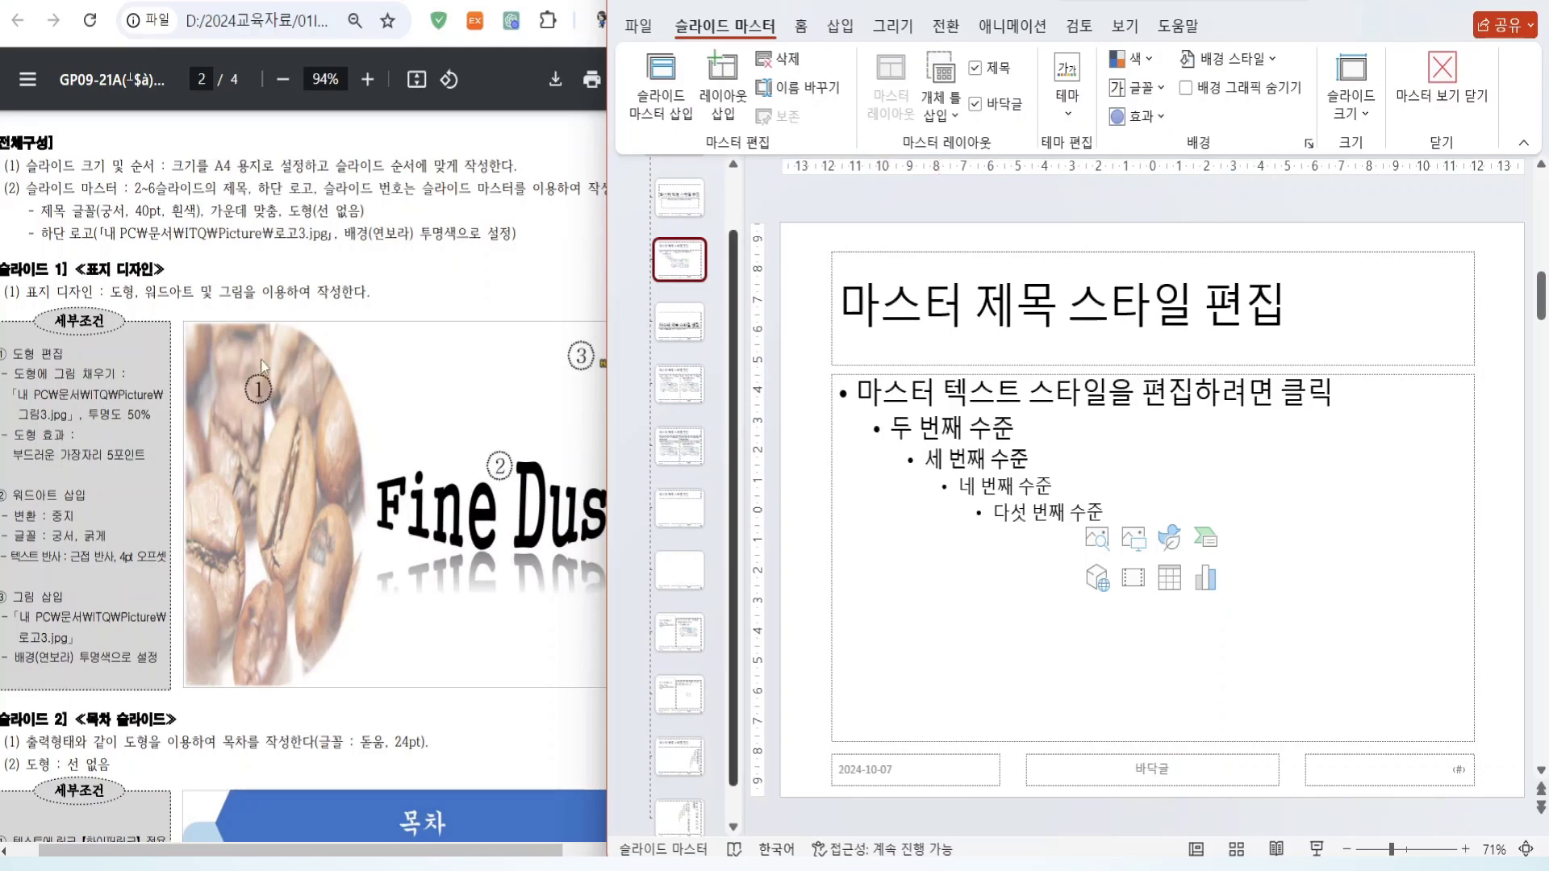
click(182, 301)
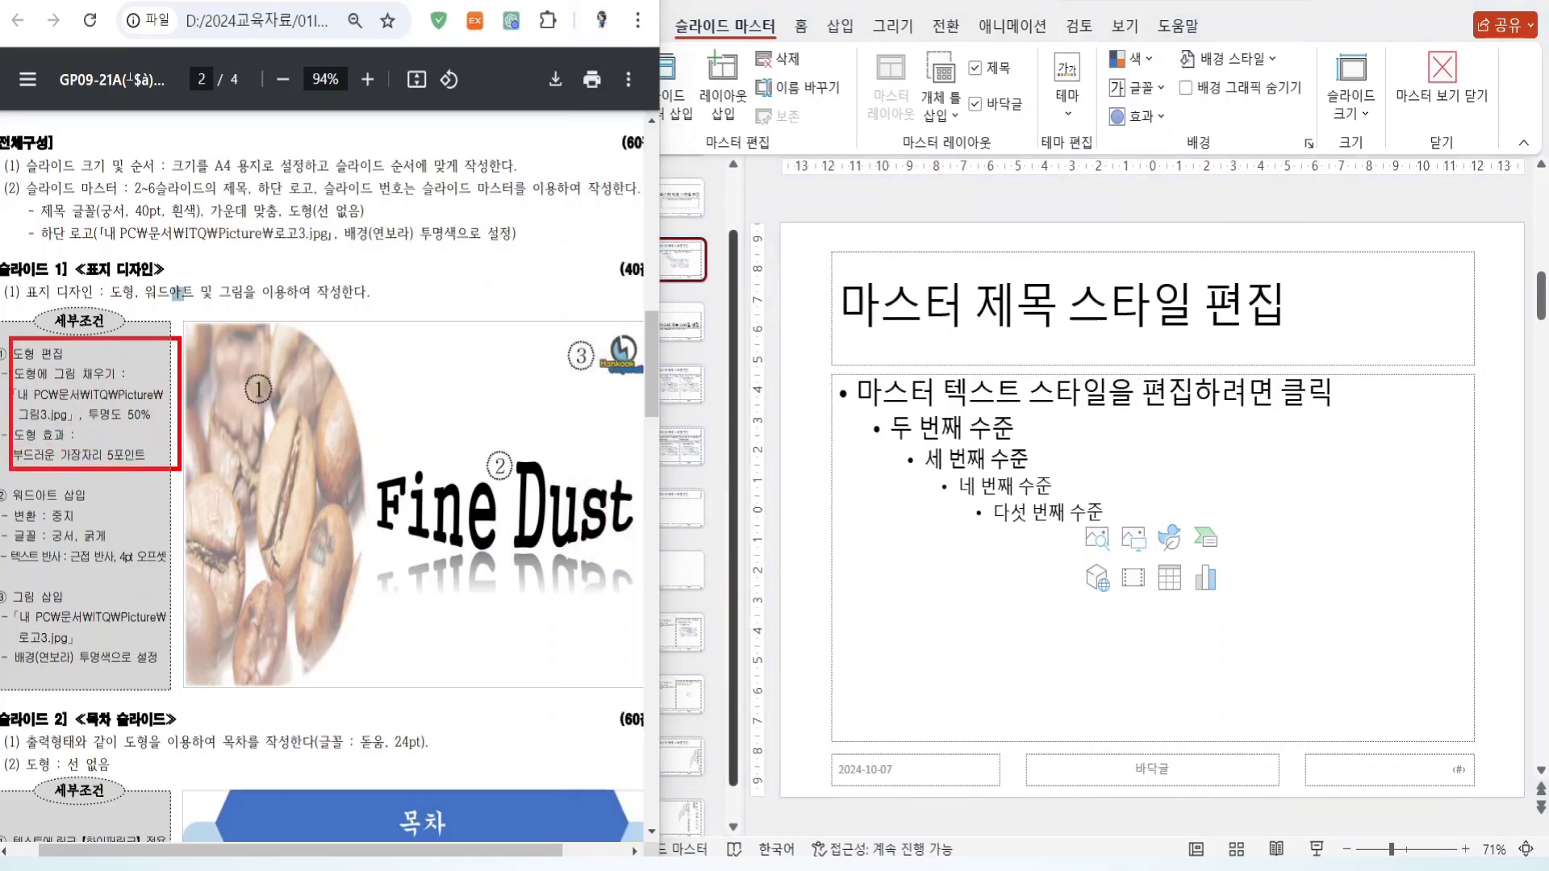
drag(7, 487, 187, 572)
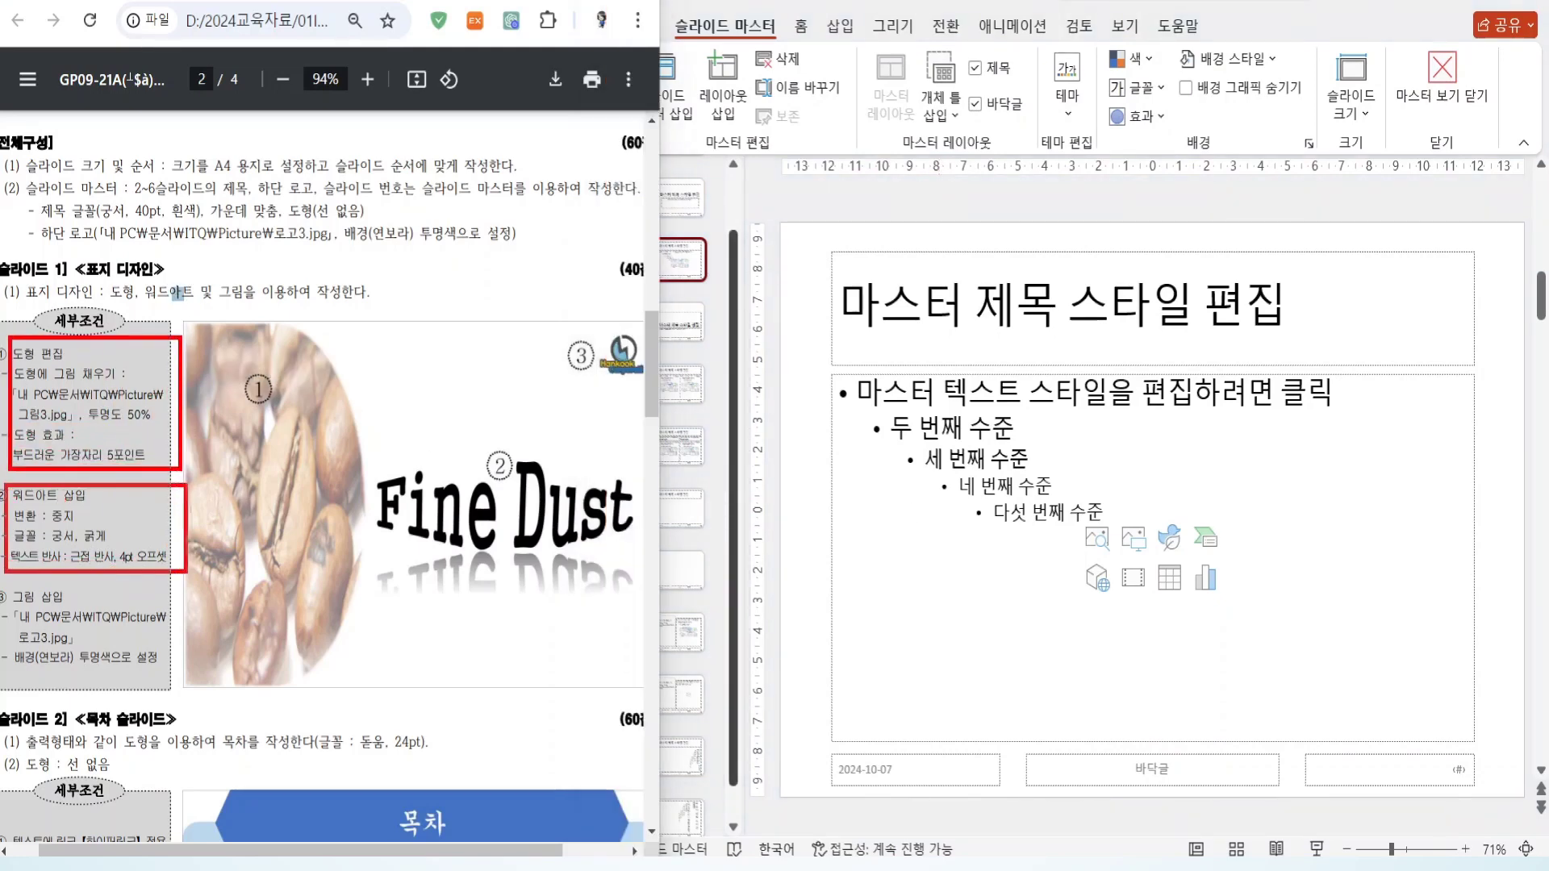
drag(9, 587, 186, 680)
key(Escape)
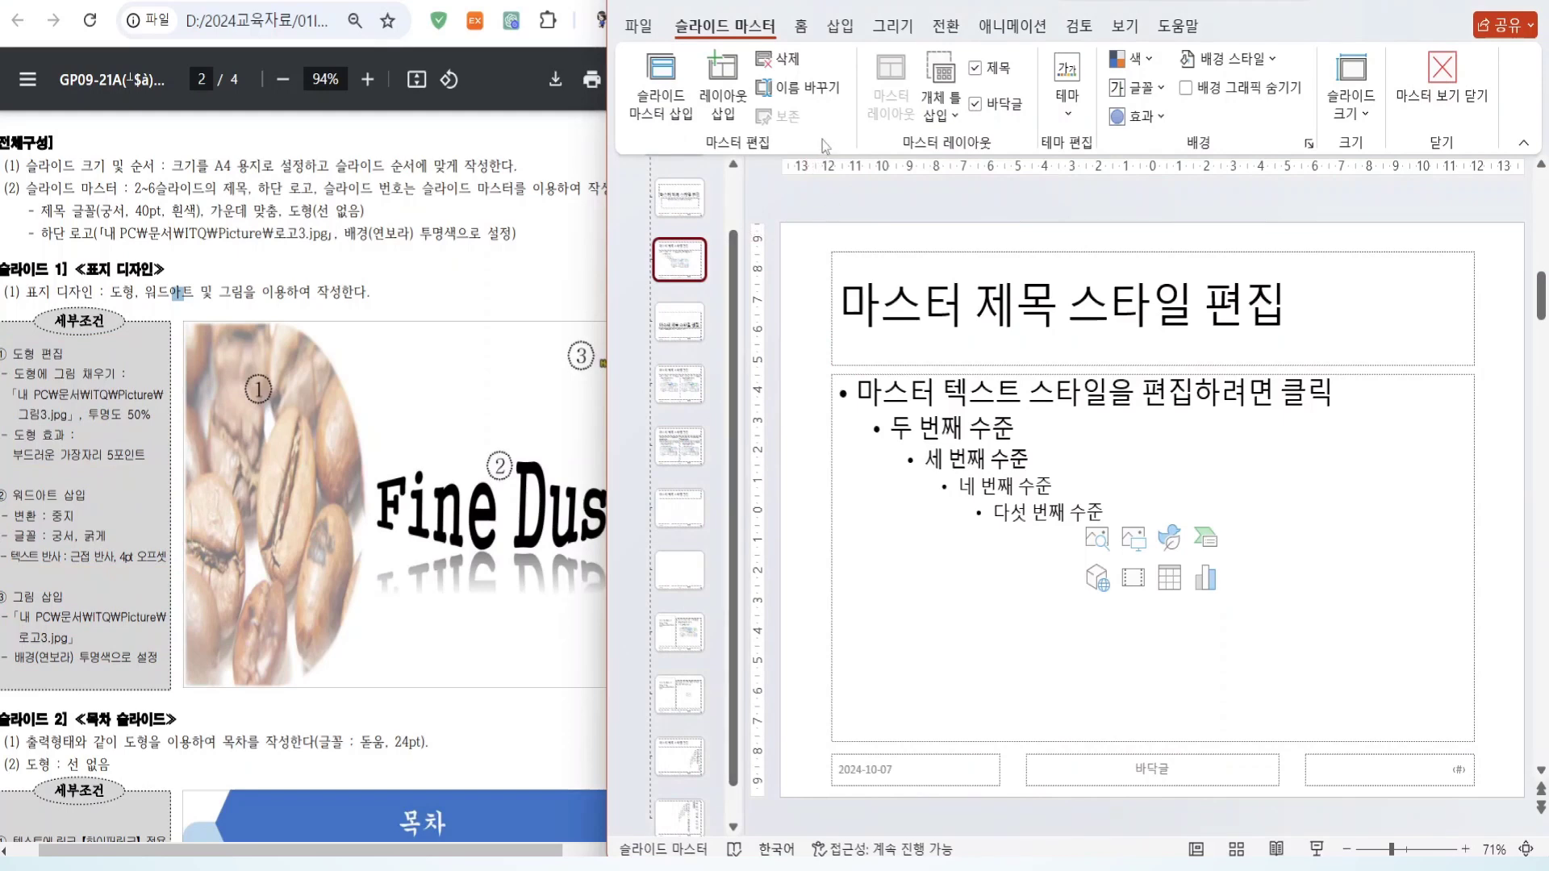
- Insert the picture 로고3.jpg from the Documents folder ITQ > Picture into the layout
click(840, 32)
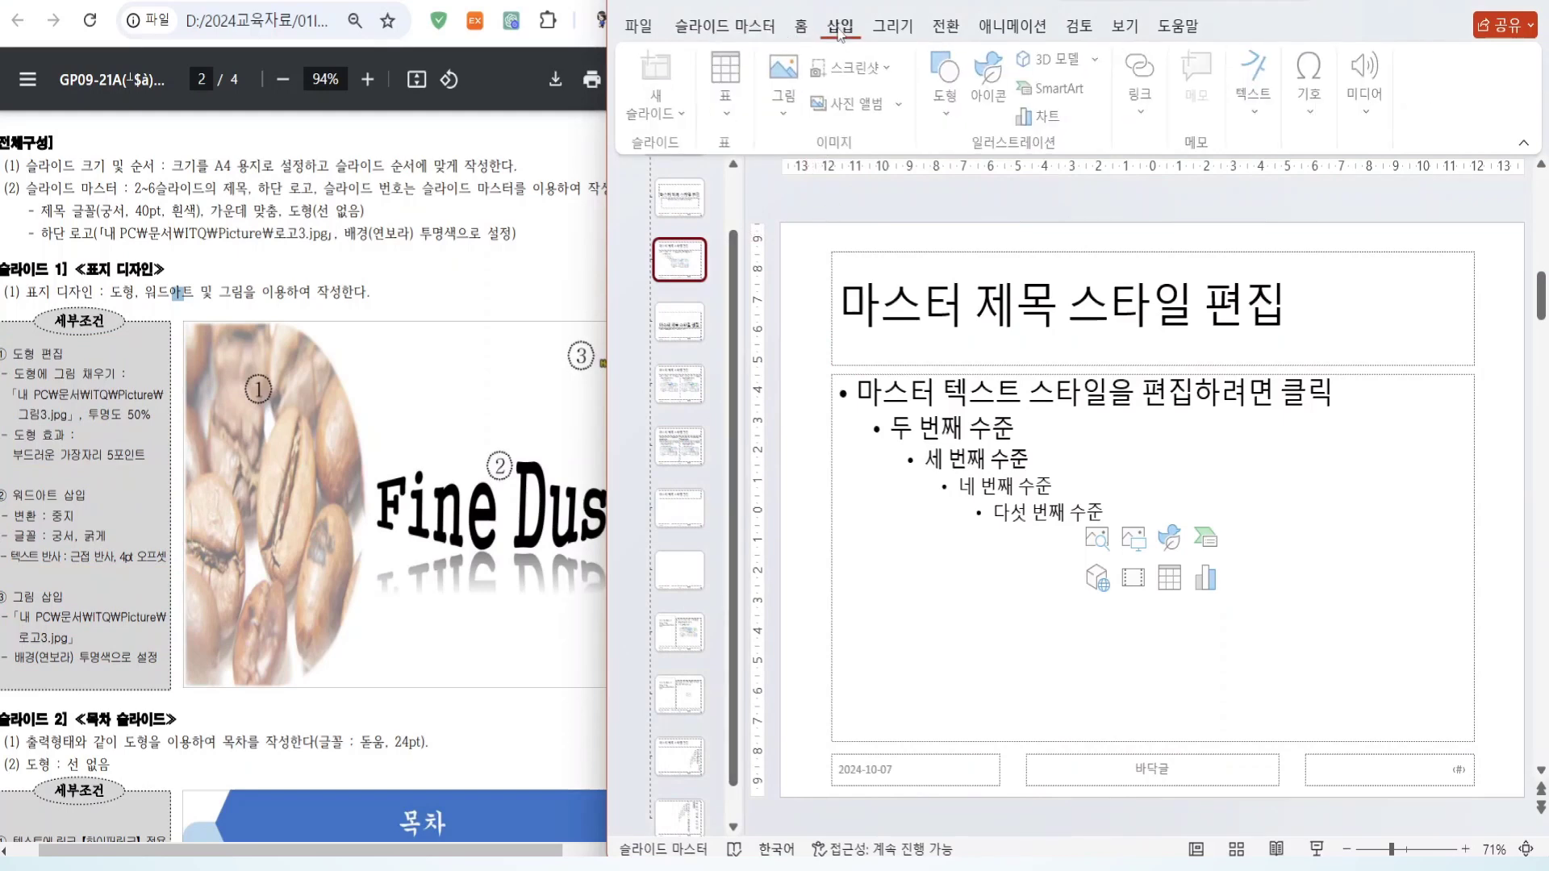
click(795, 93)
click(823, 185)
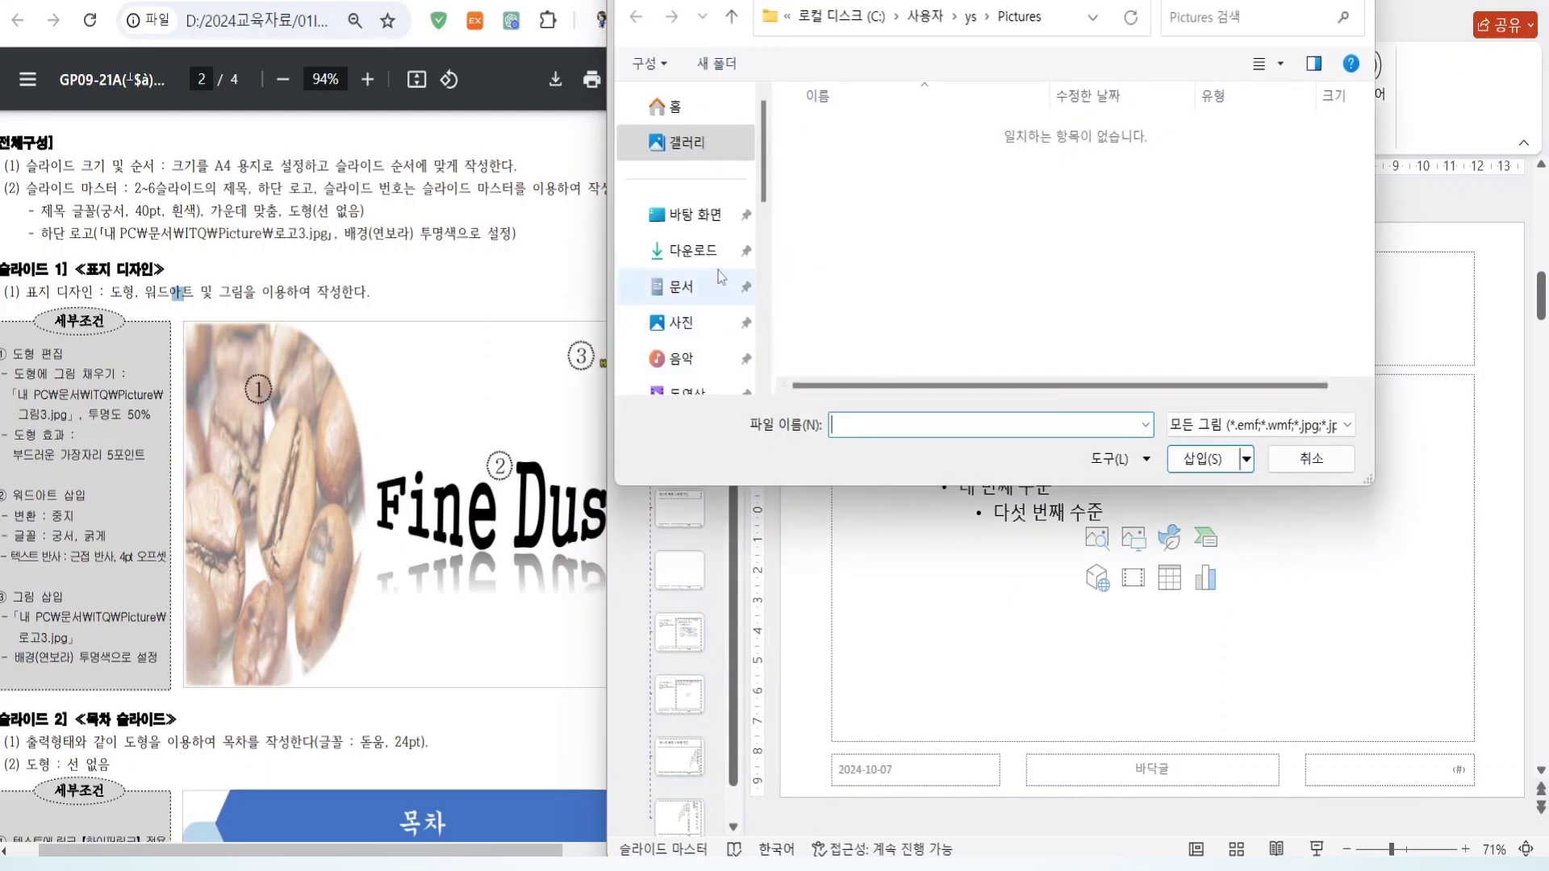
scroll(694, 278, down, 3)
click(678, 136)
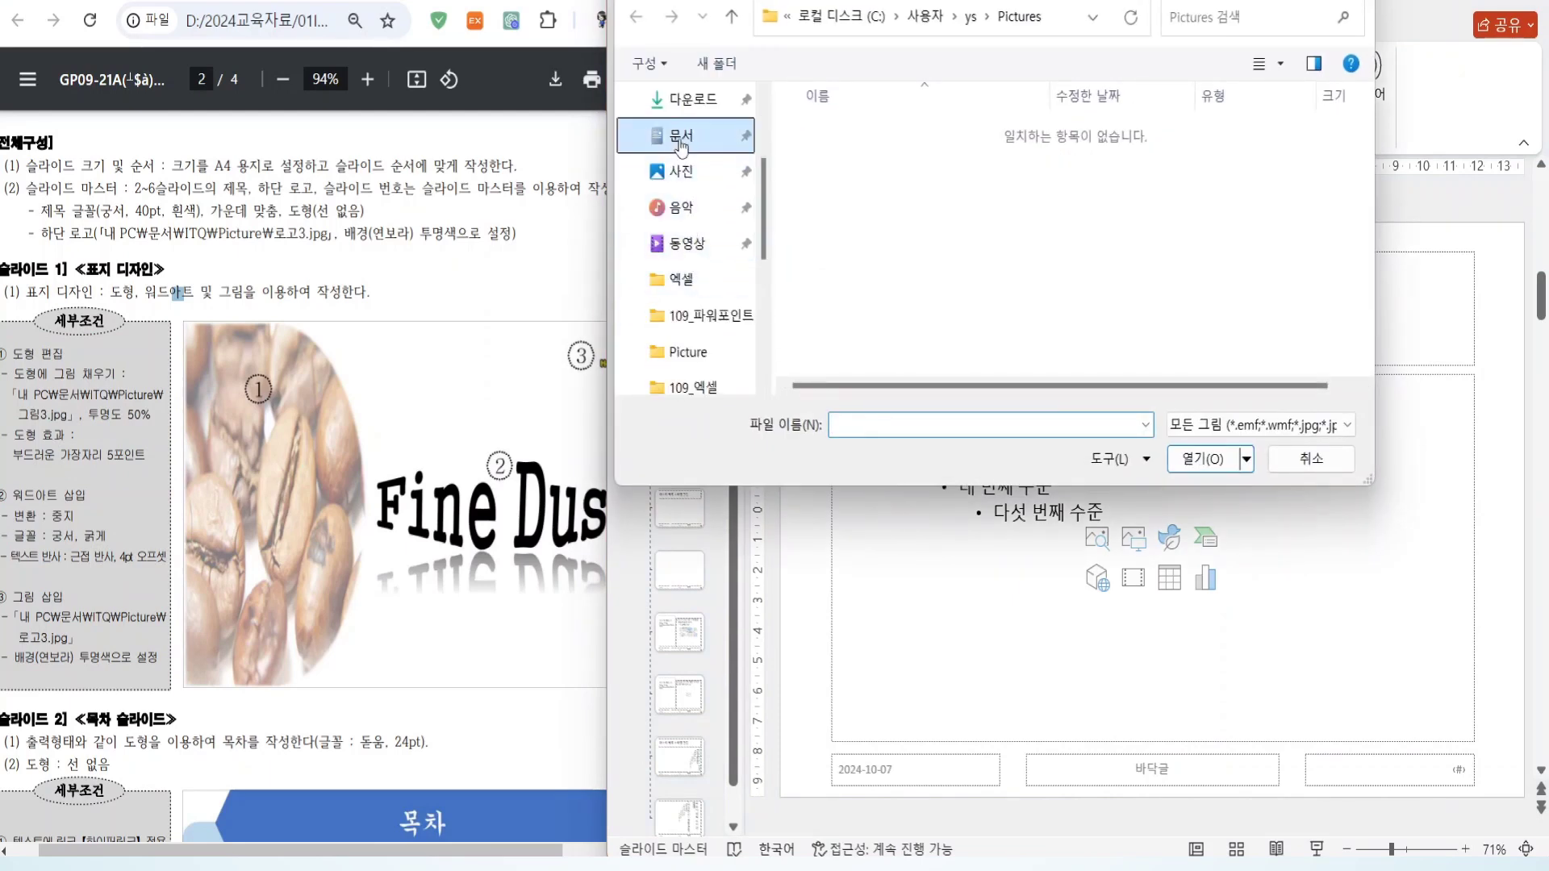
double_click(818, 168)
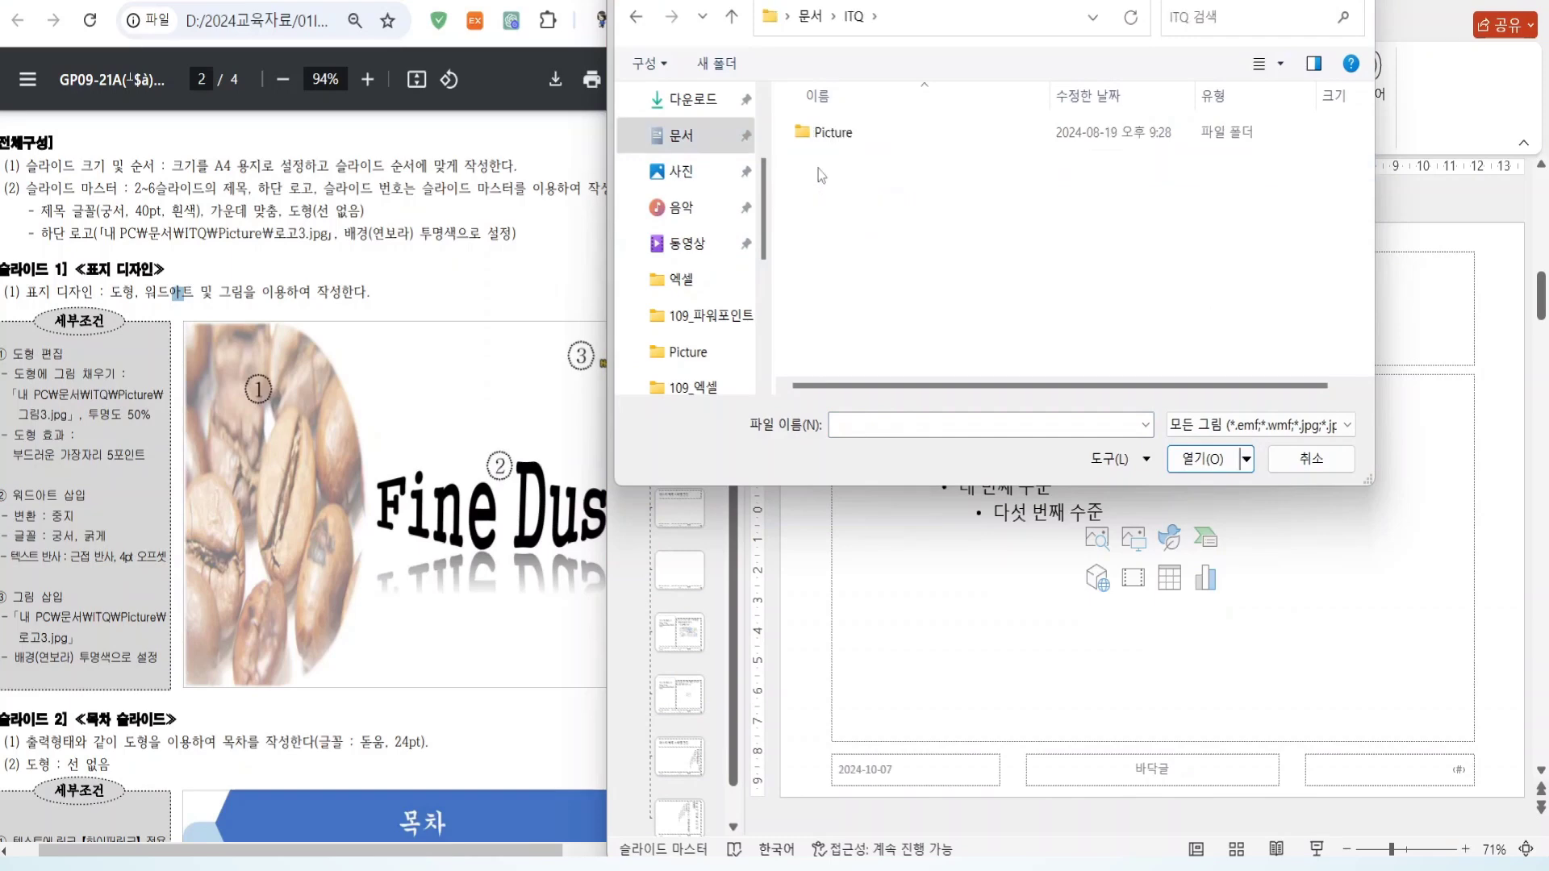
double_click(837, 135)
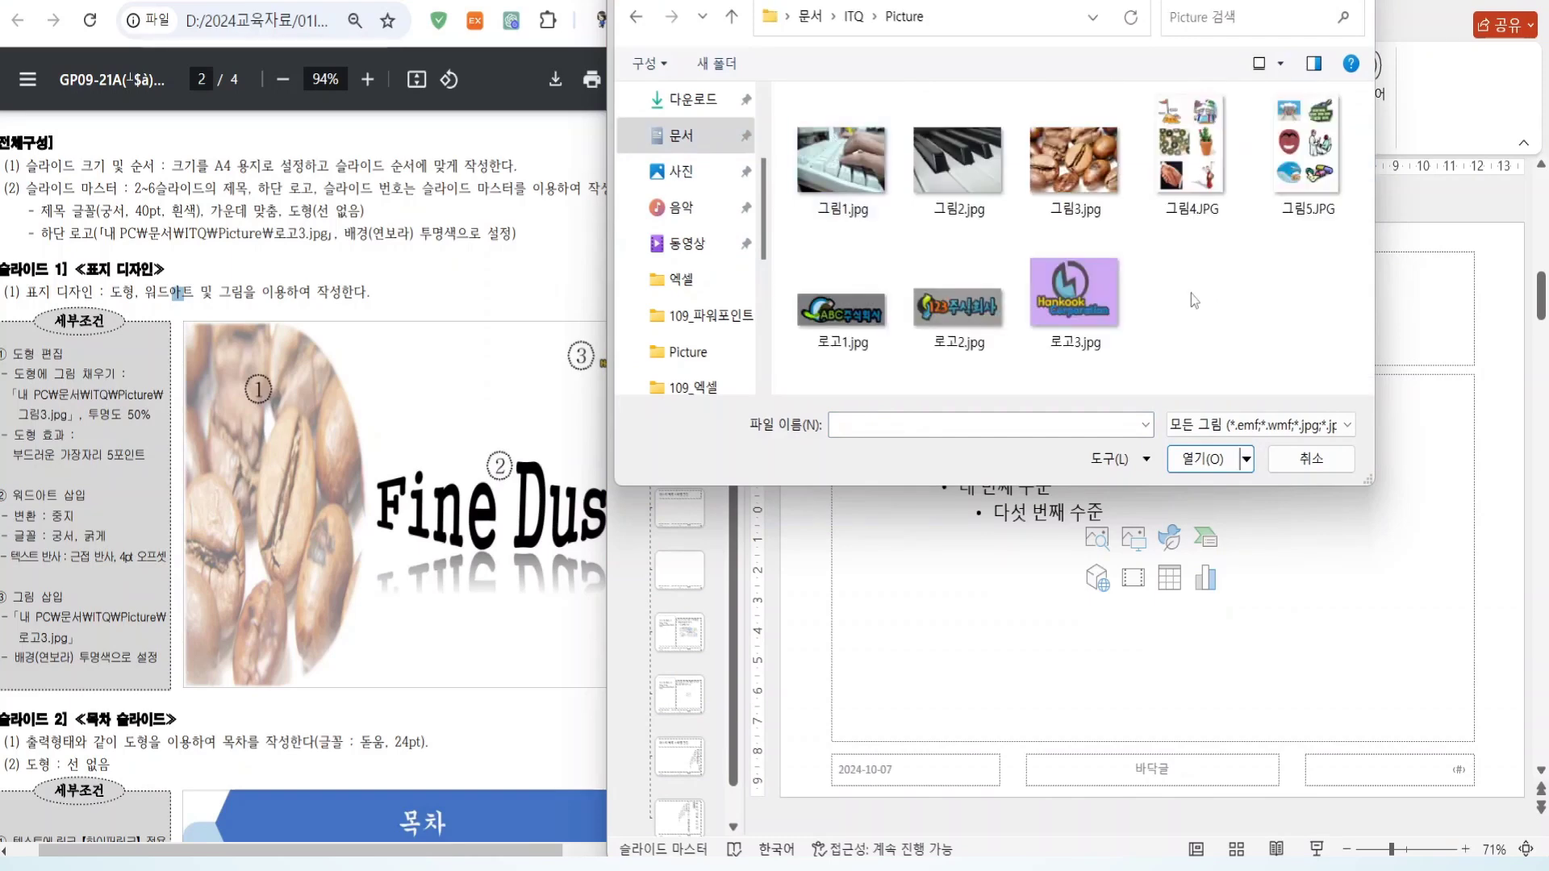
scroll(267, 652, down, 5)
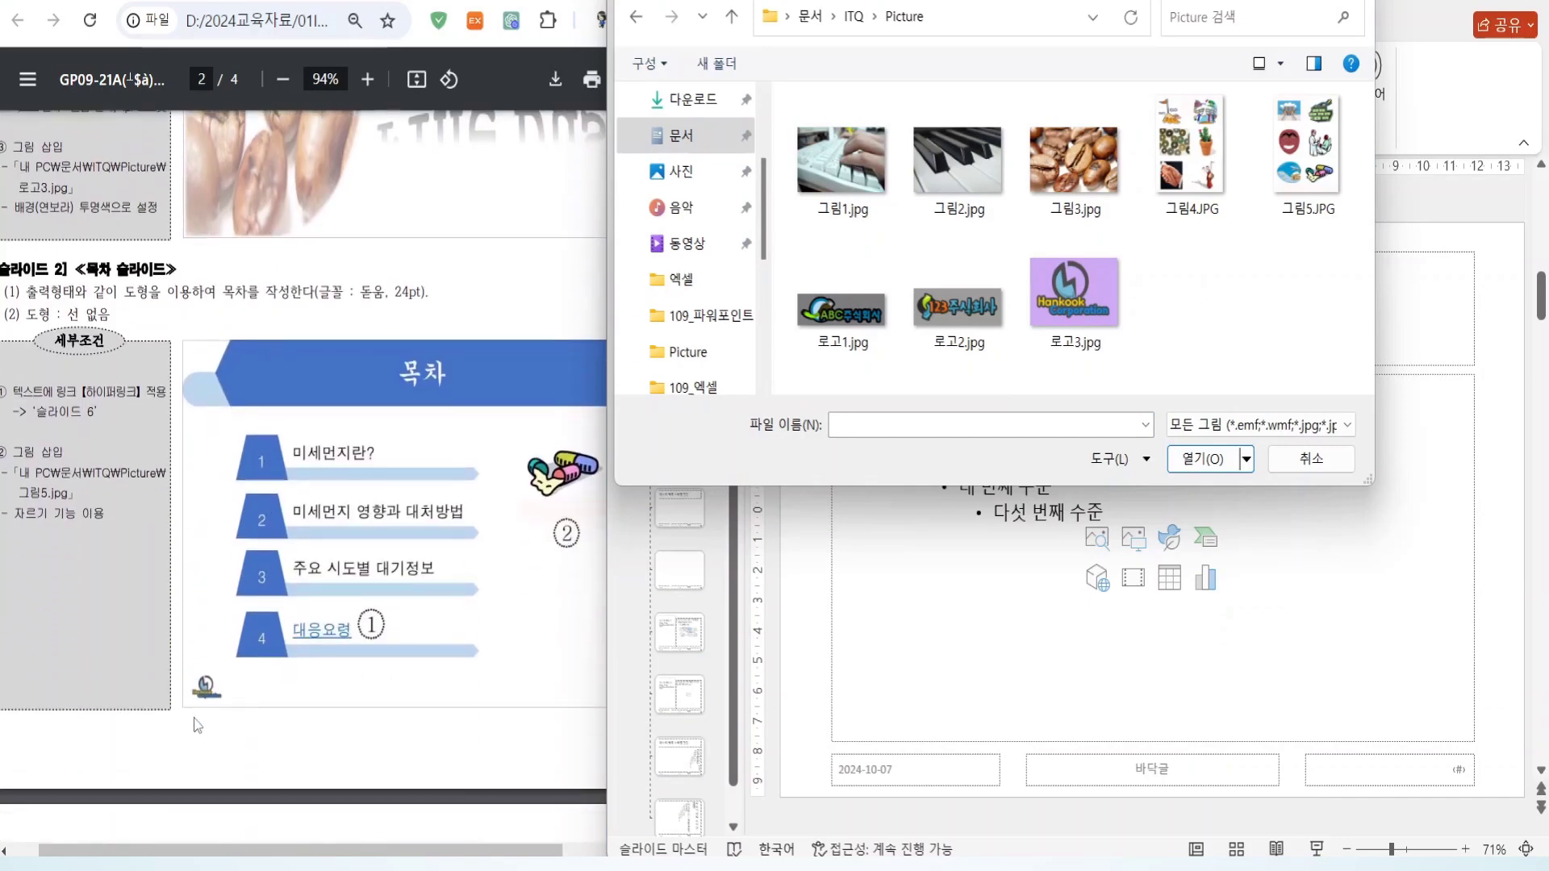
click(1074, 300)
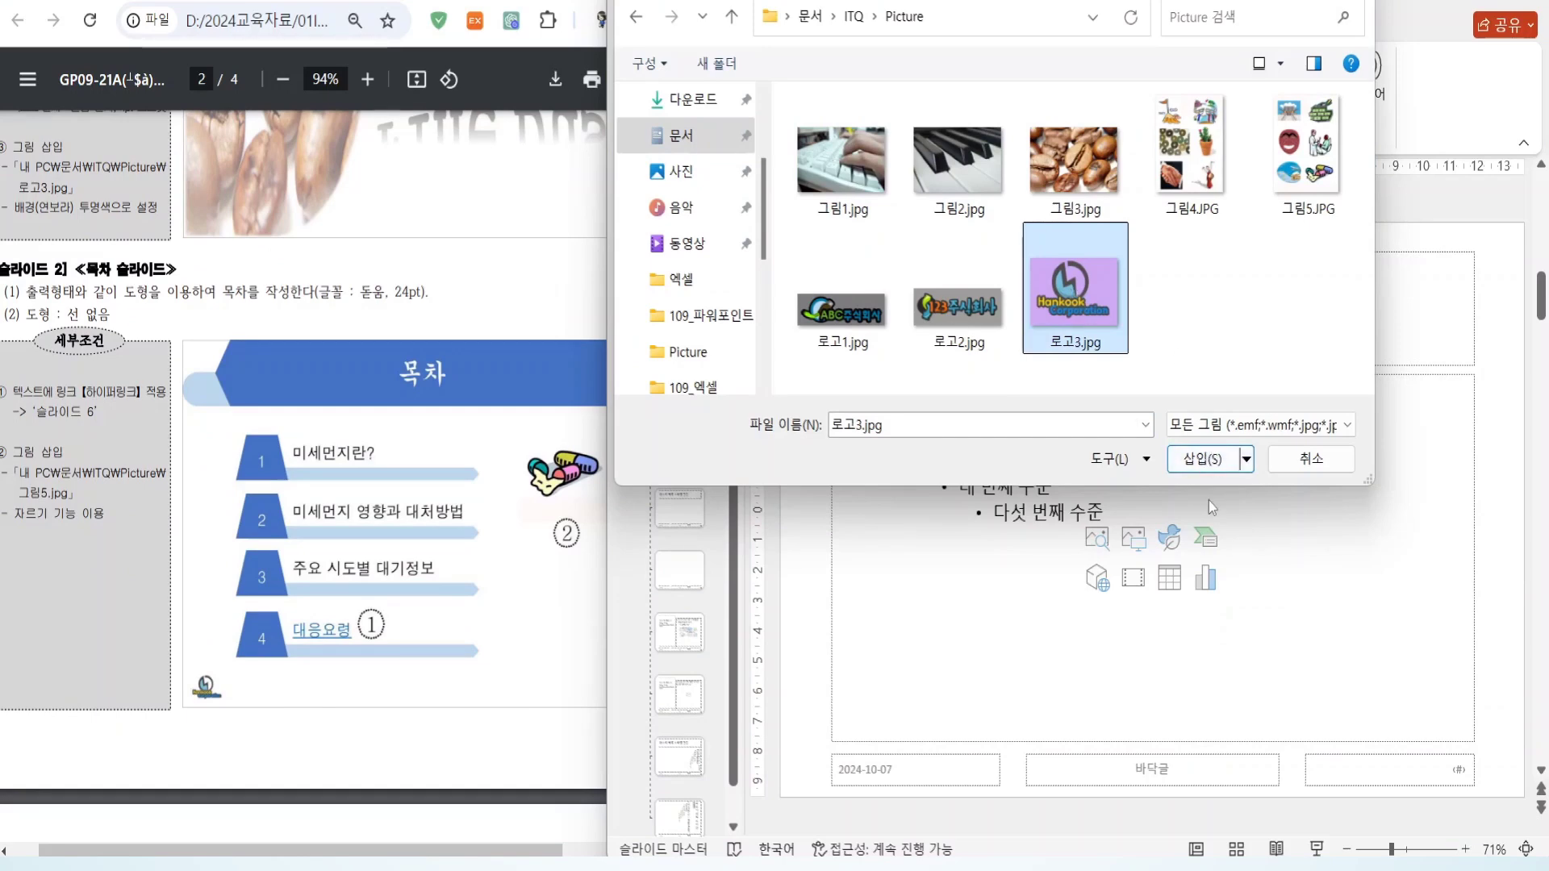
click(1203, 458)
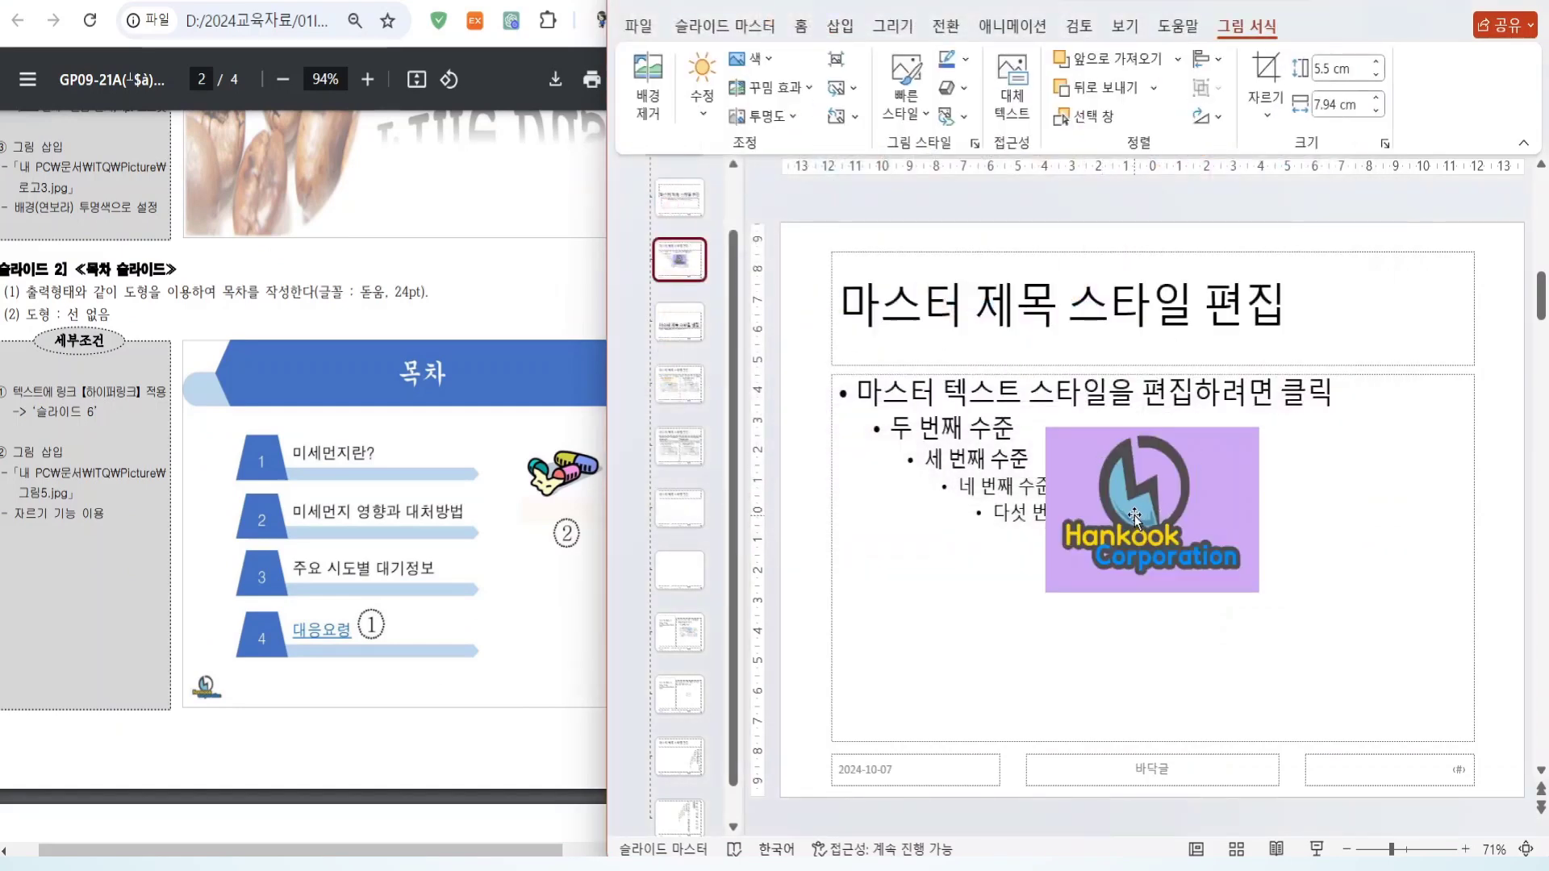
- Make the logo's light purple background transparent and place it at the slide's lower-left corner, shrunk to about 1.58 × 2.28 cm
click(754, 59)
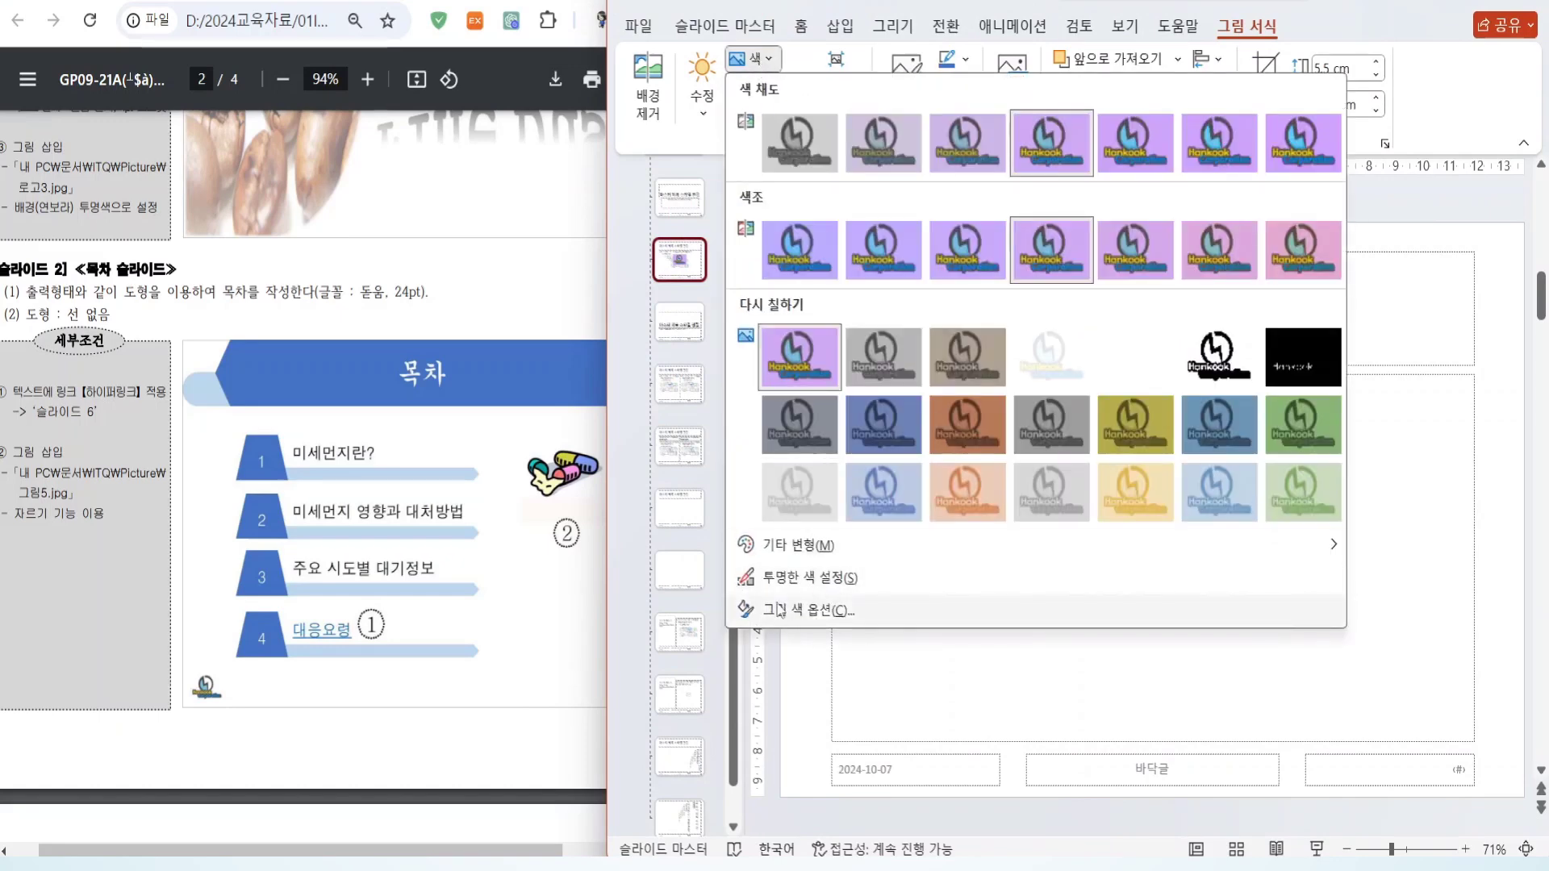
click(790, 578)
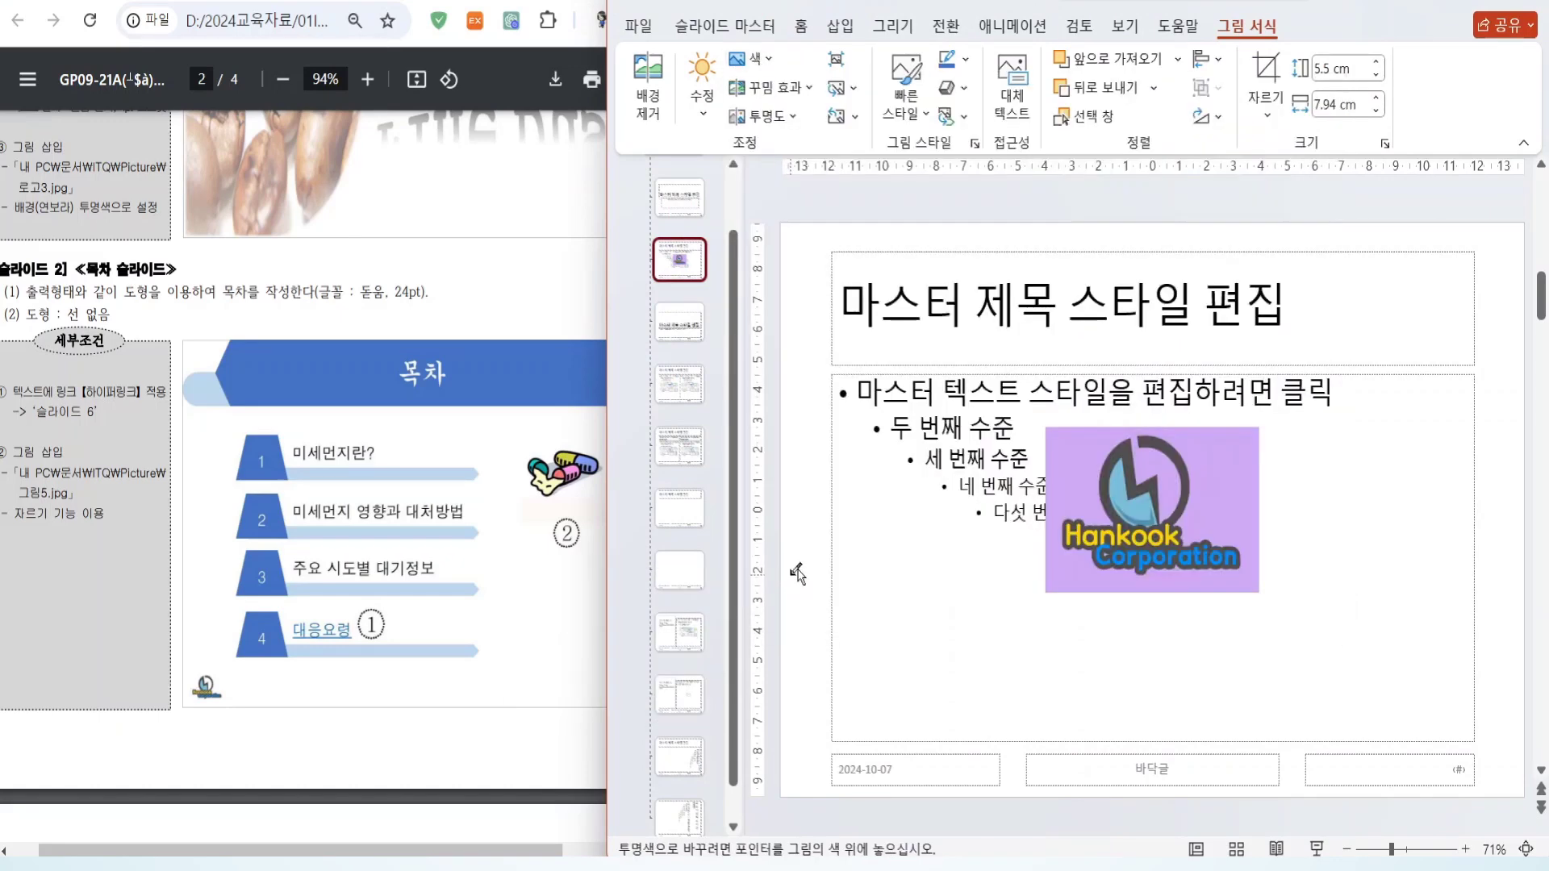
click(1236, 455)
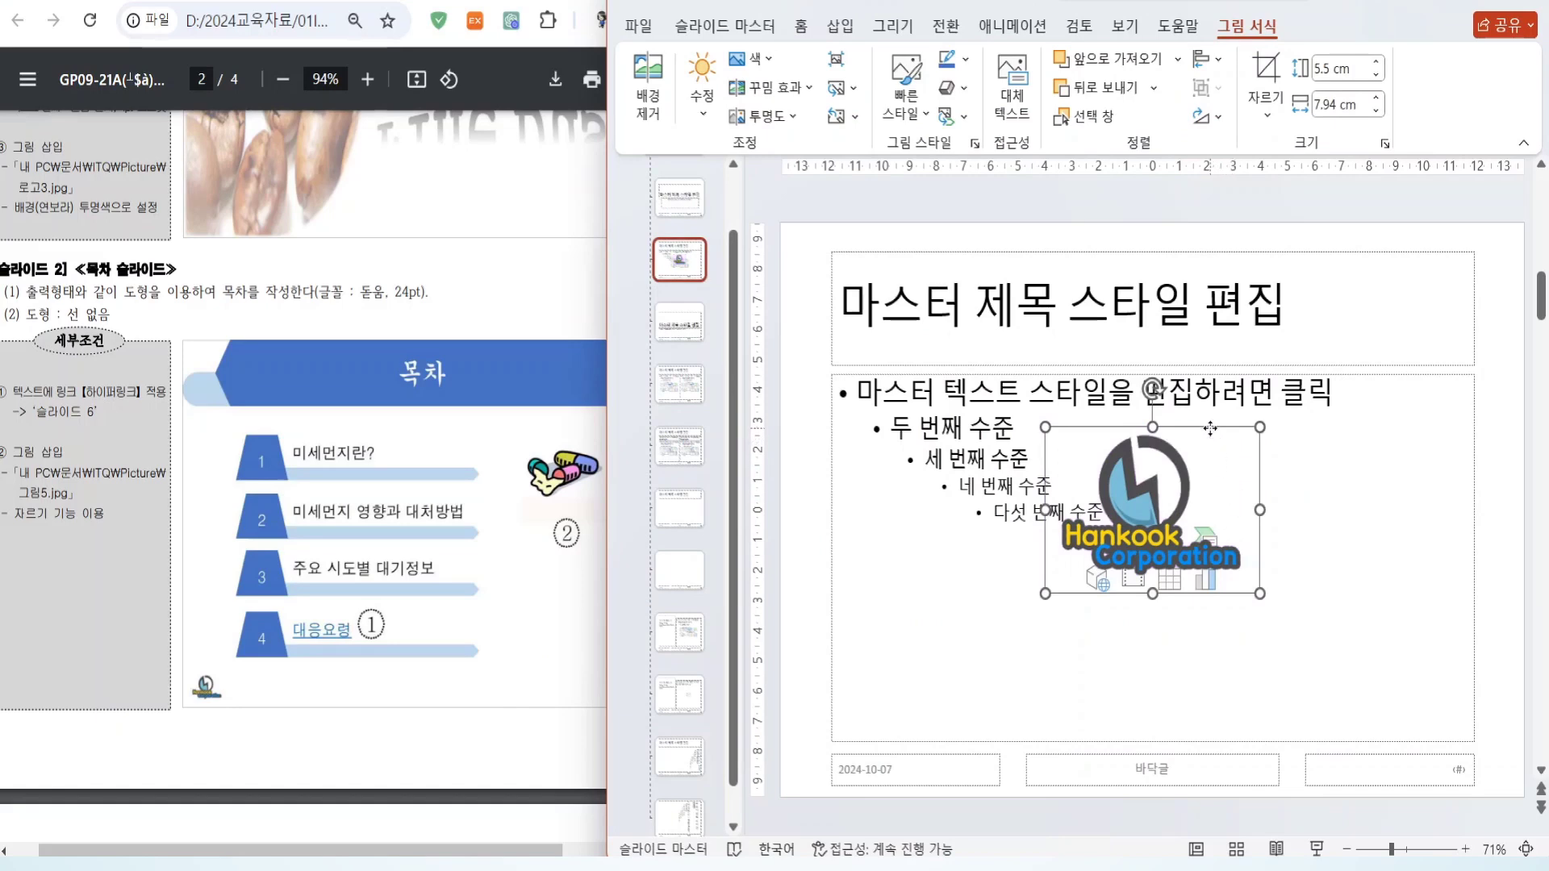
drag(1210, 429, 839, 743)
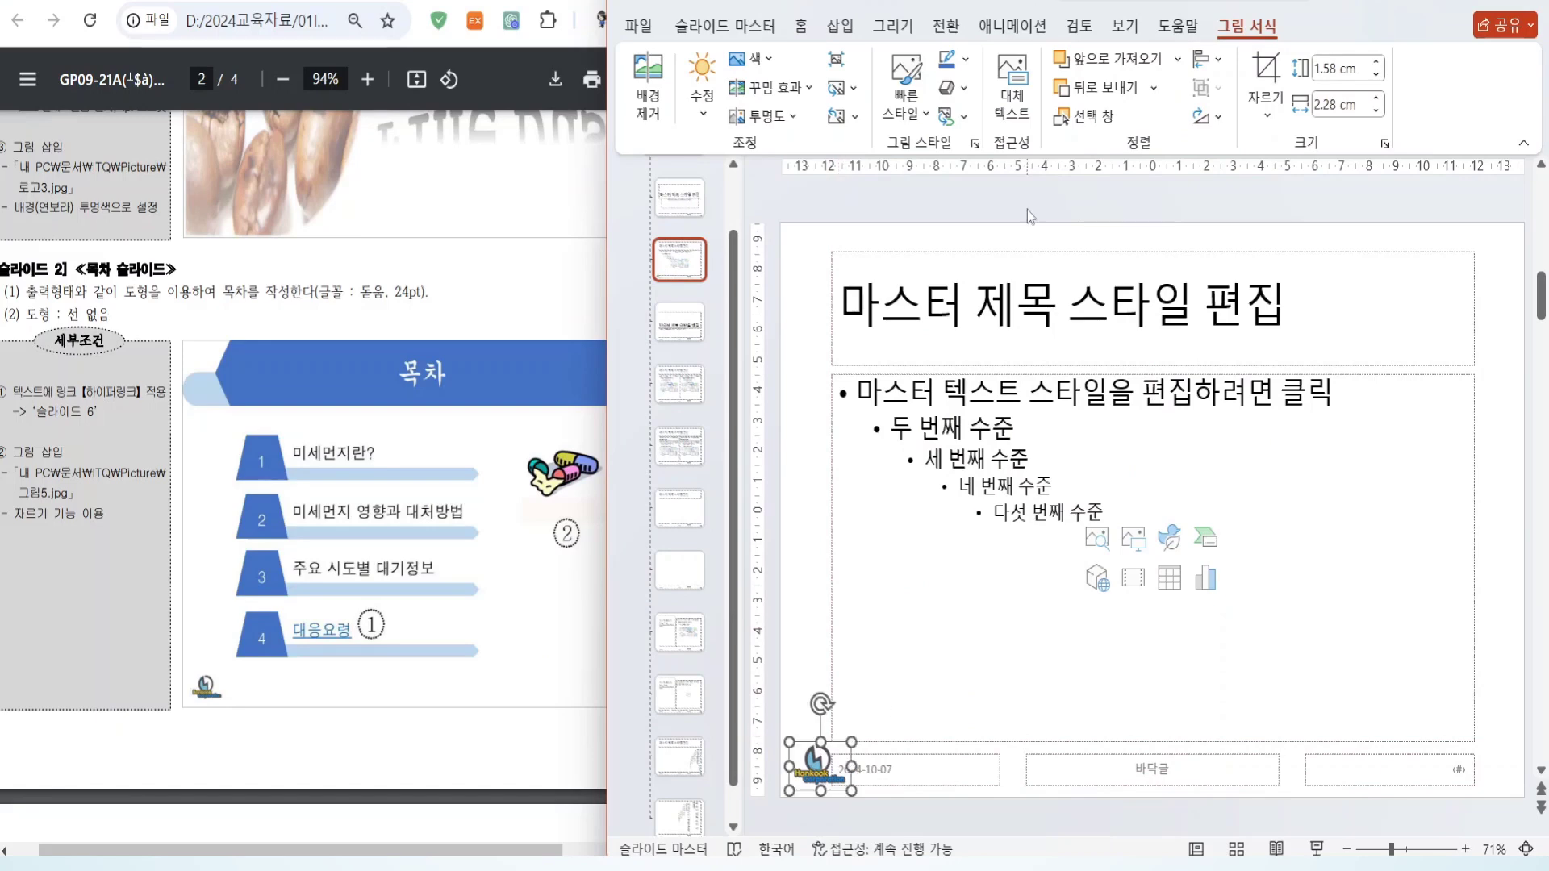
- Format the slide number placeholder's text as 16 pt, black and bold
click(1432, 761)
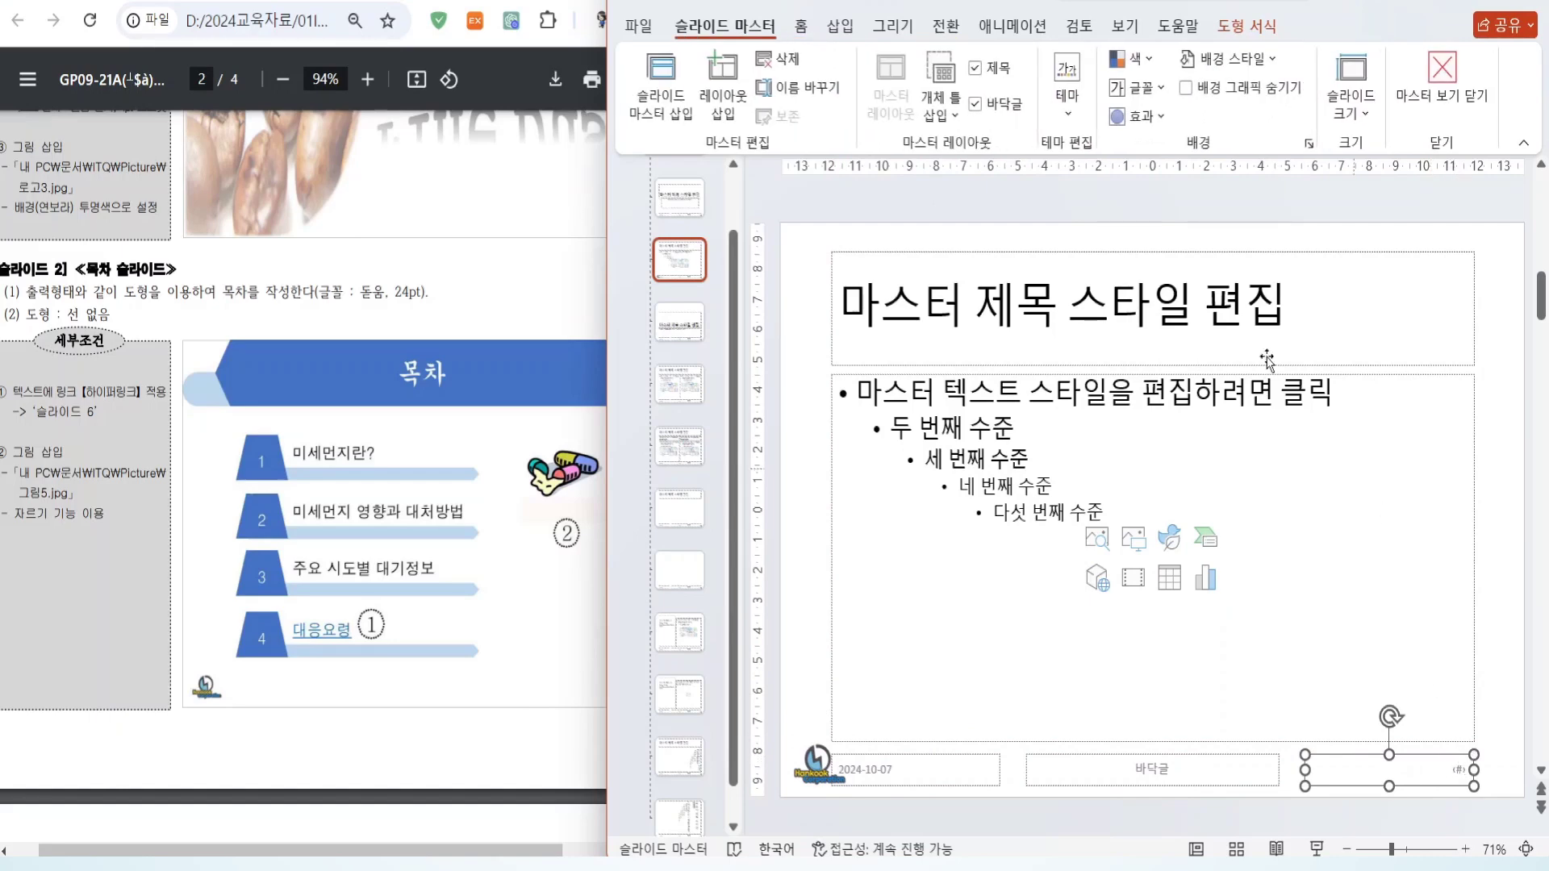
click(801, 26)
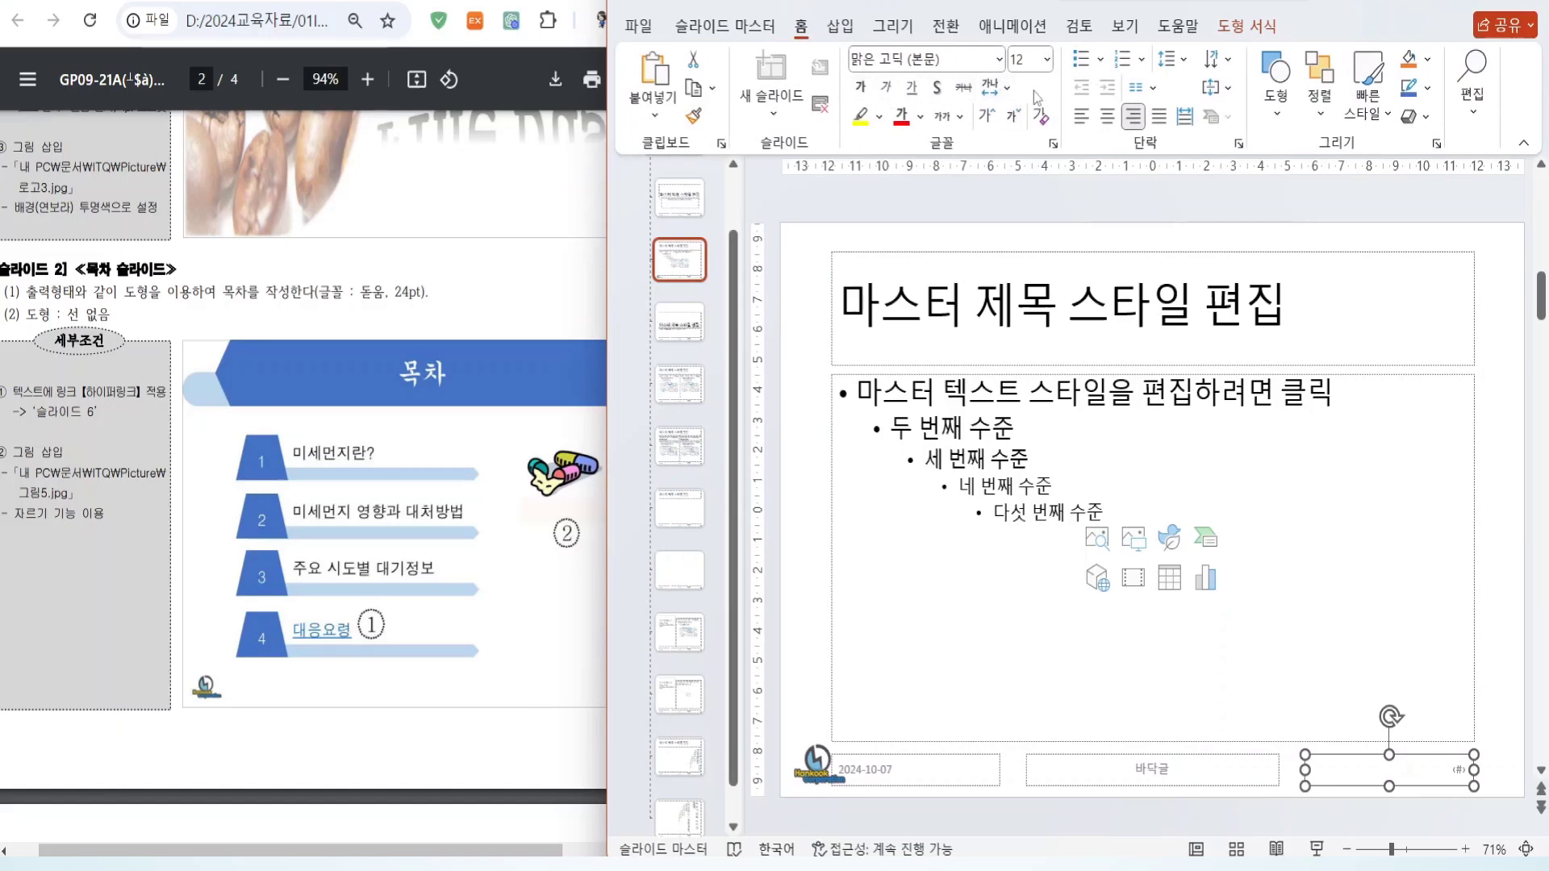
click(1047, 59)
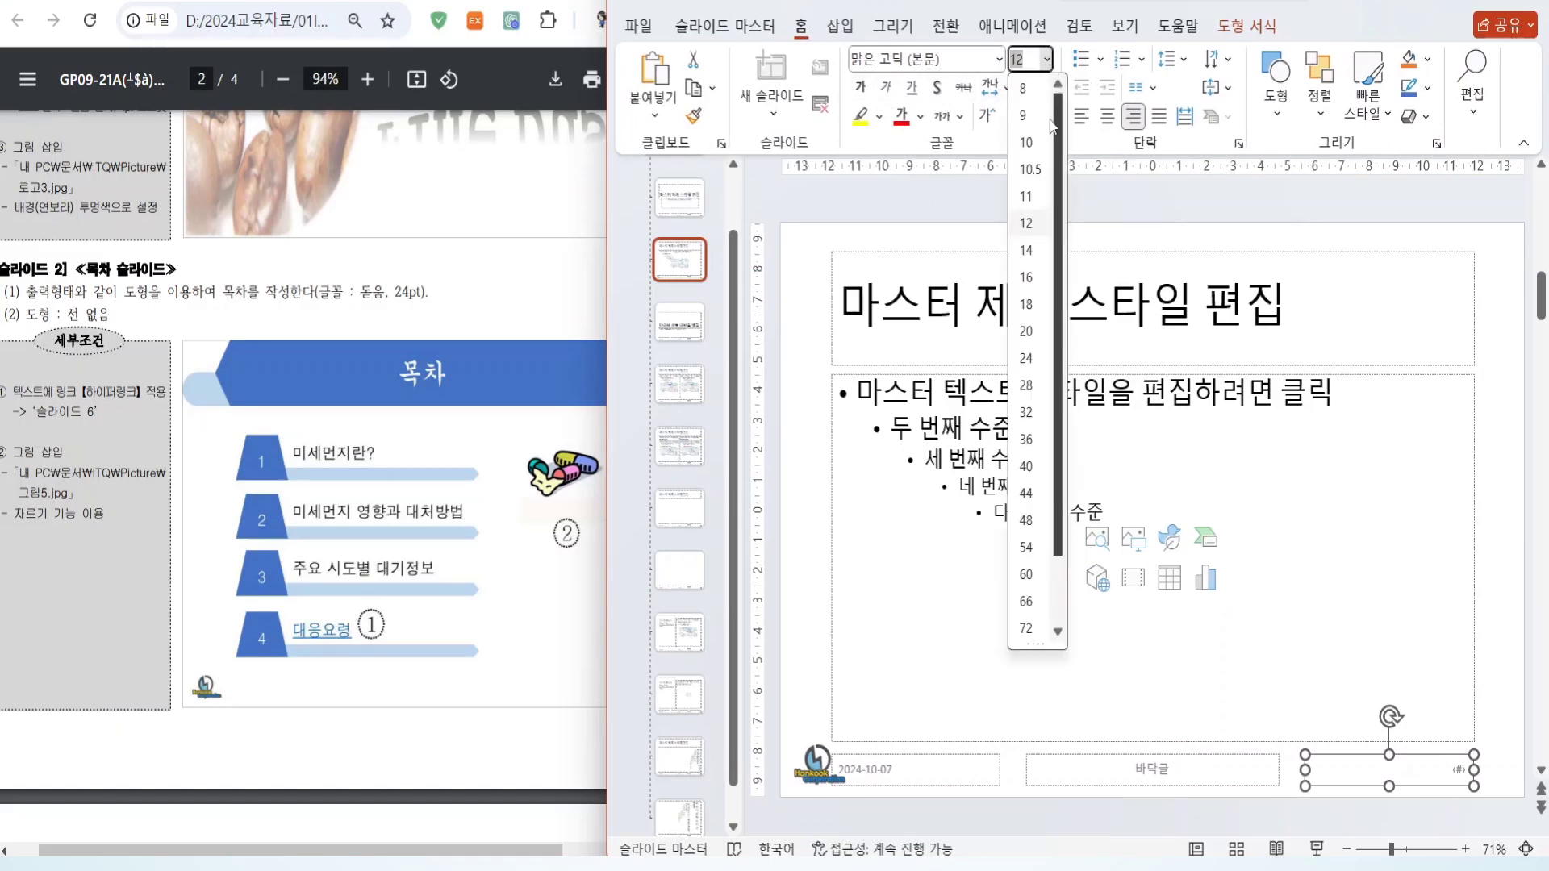
click(1027, 277)
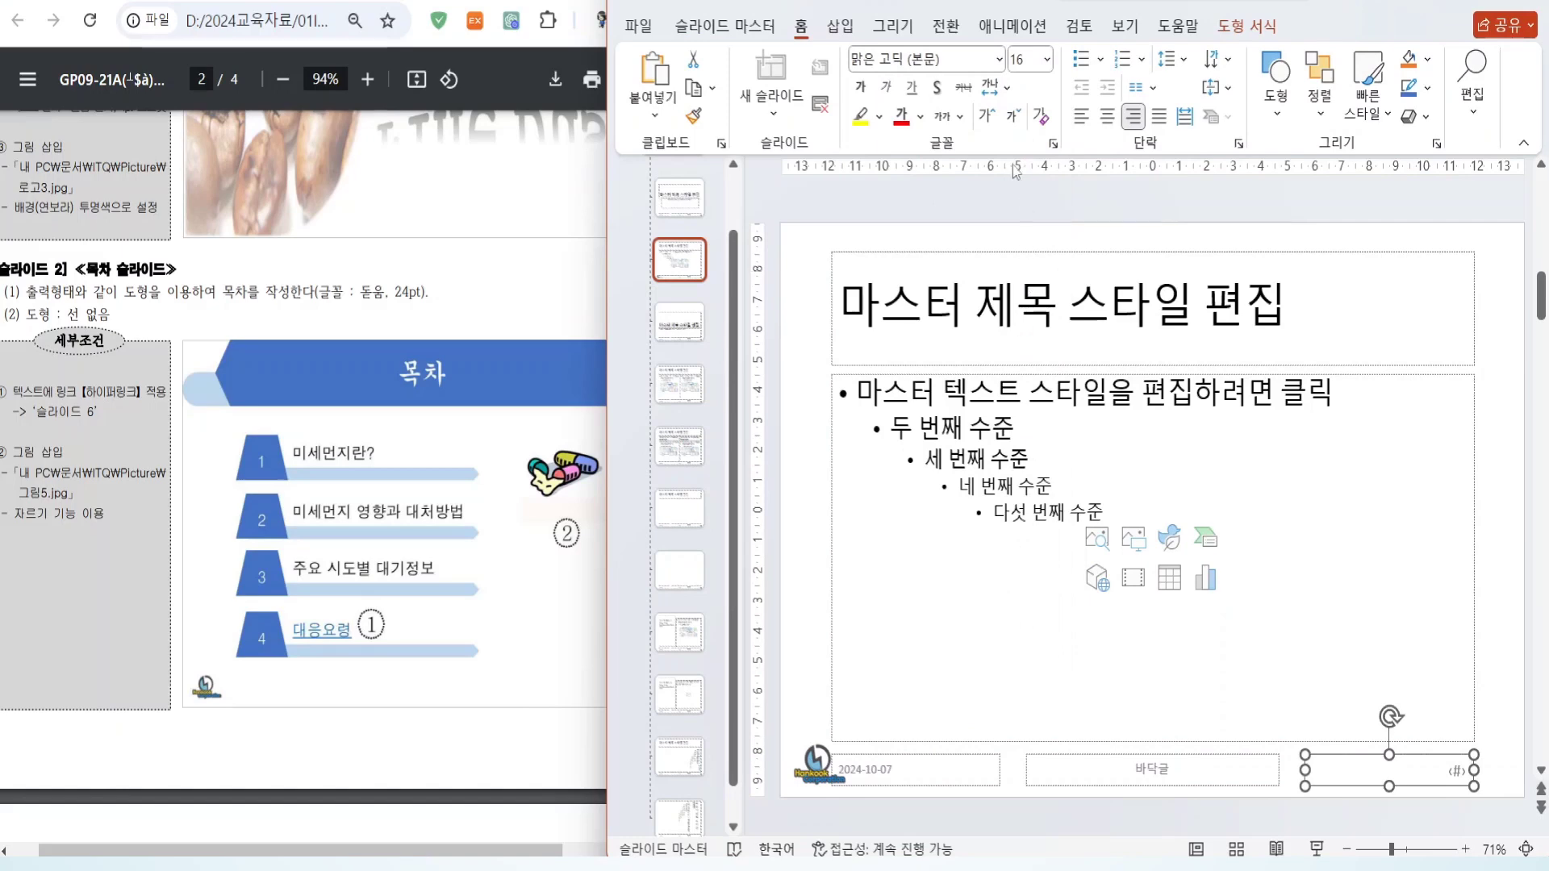
click(920, 116)
click(916, 224)
click(862, 90)
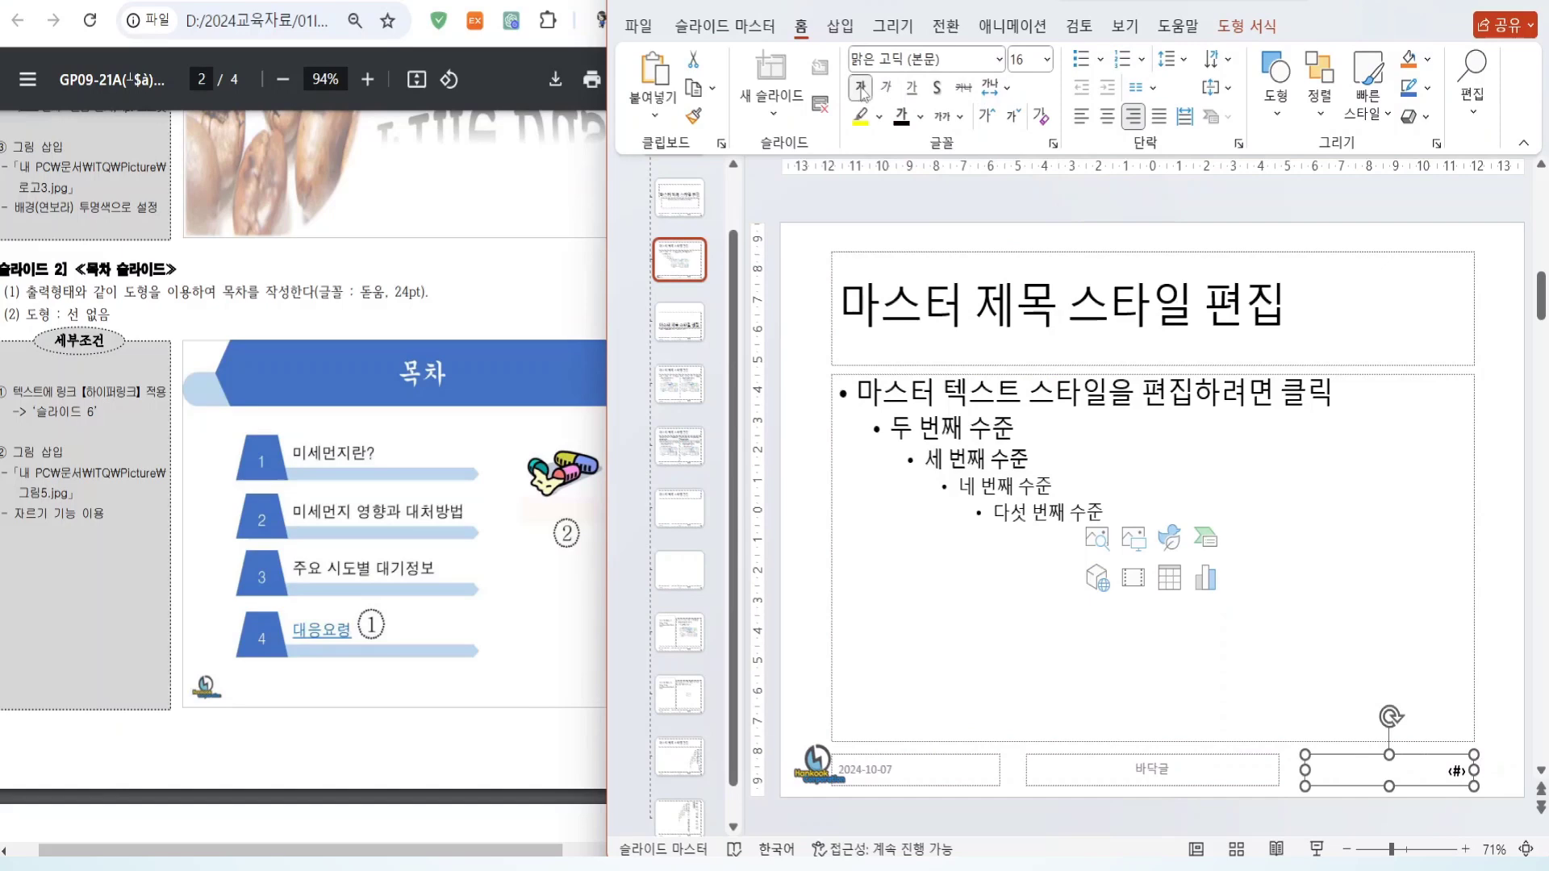
- Enable slide numbers with the title slide excluded in the header and footer settings, and apply this to all slides
click(843, 28)
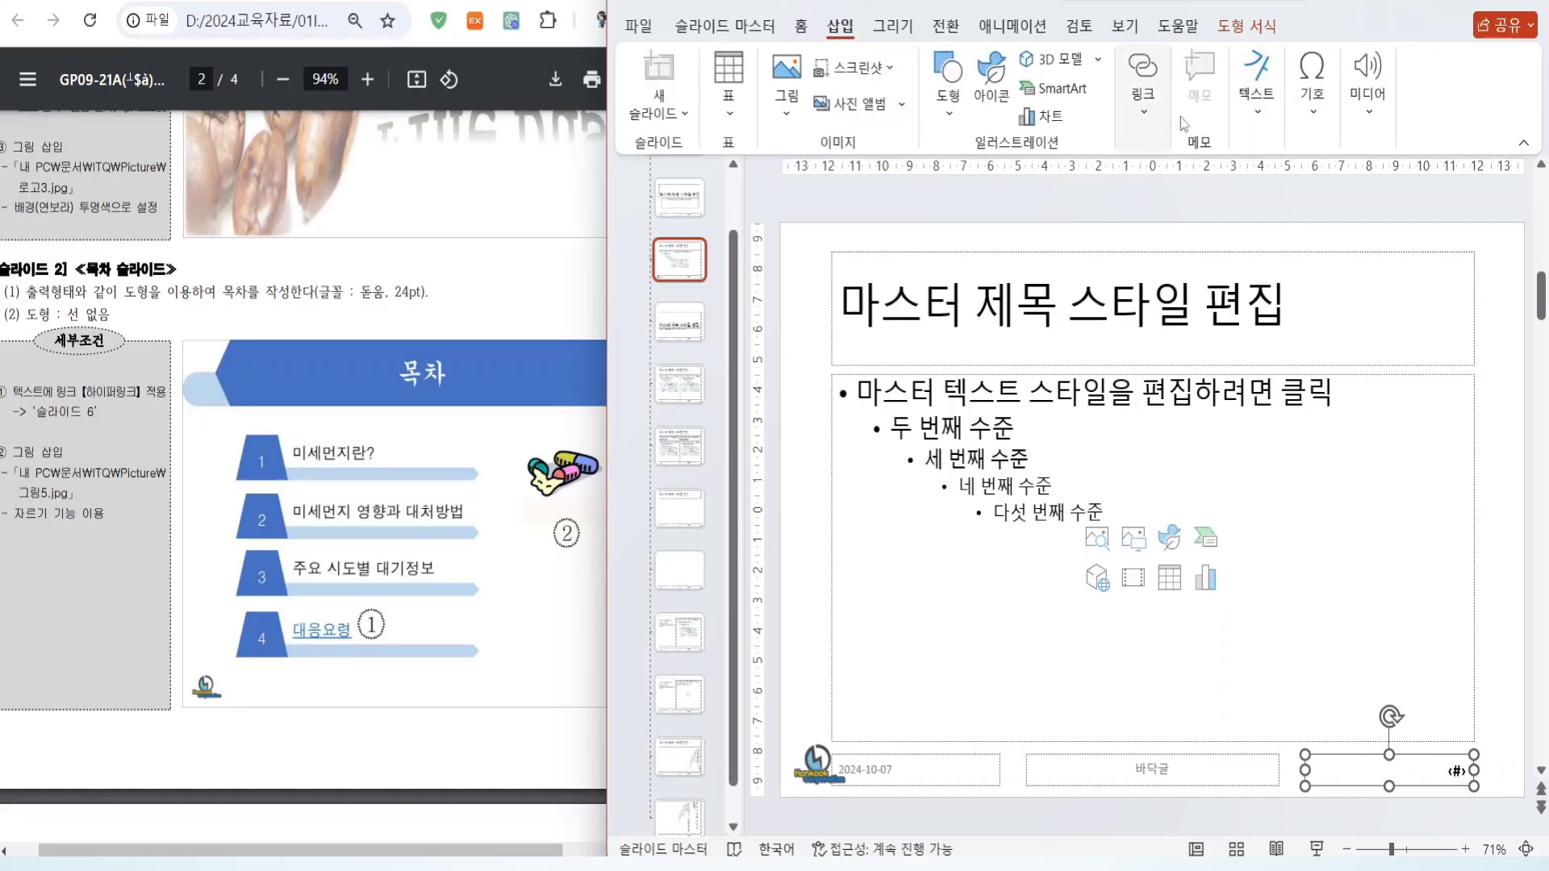
click(1262, 118)
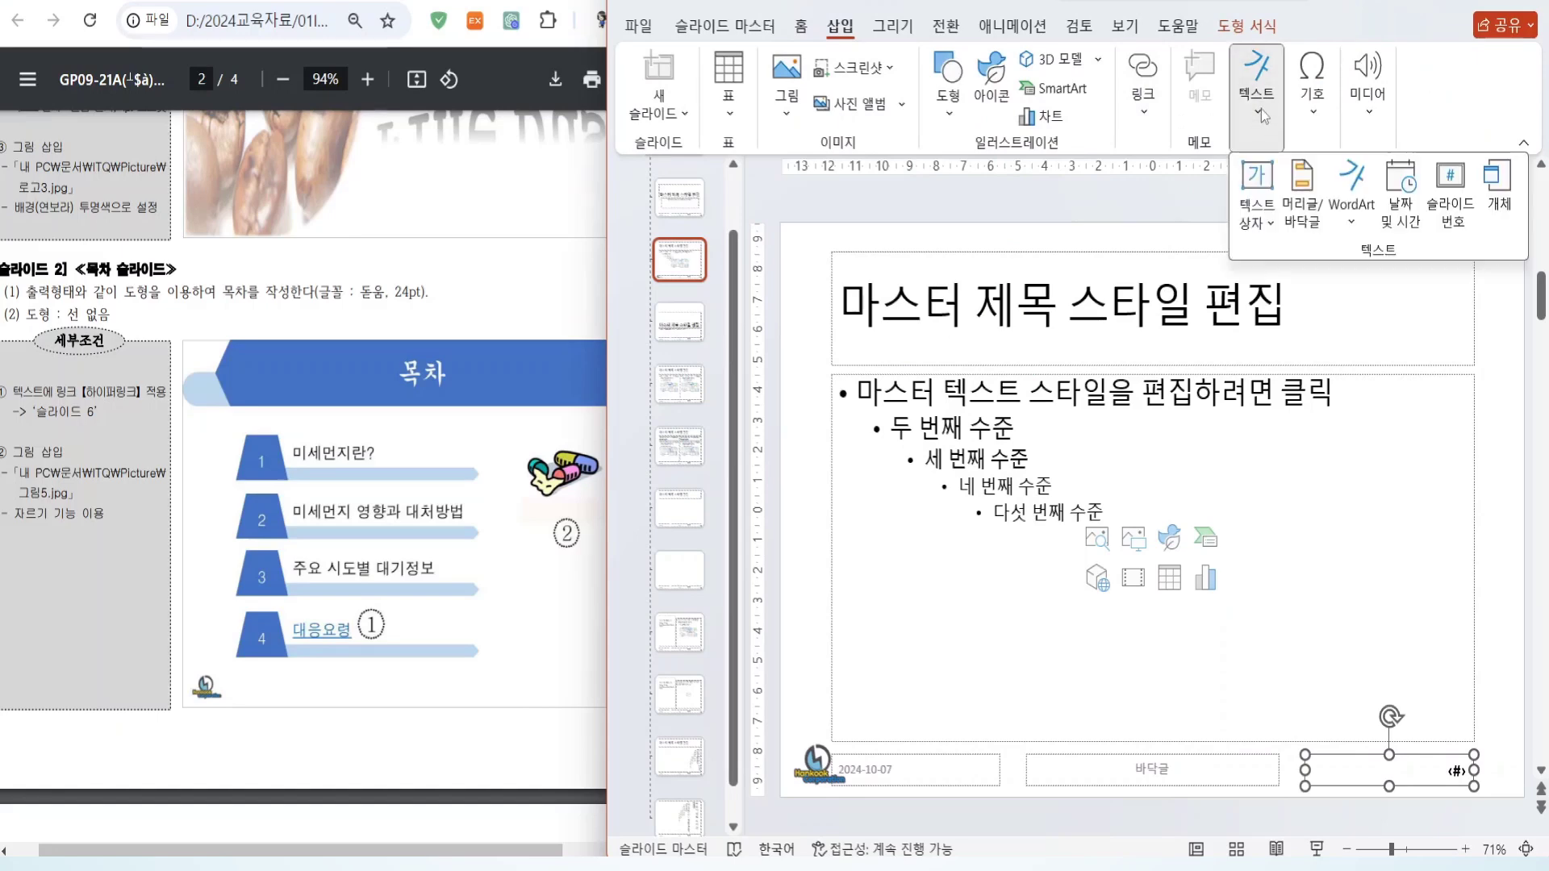
click(1303, 218)
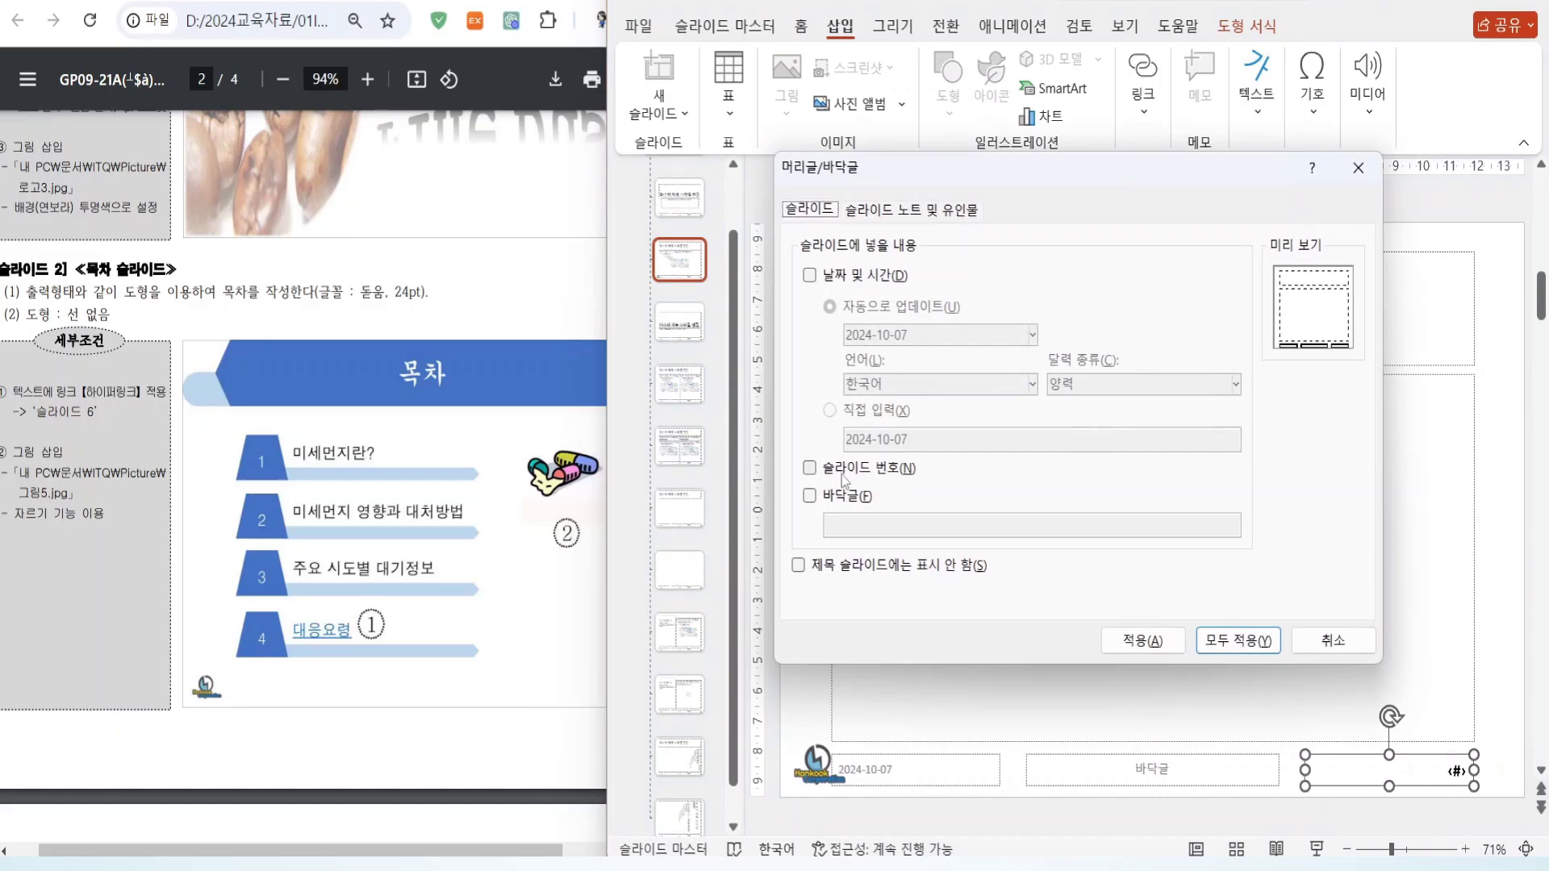
click(844, 476)
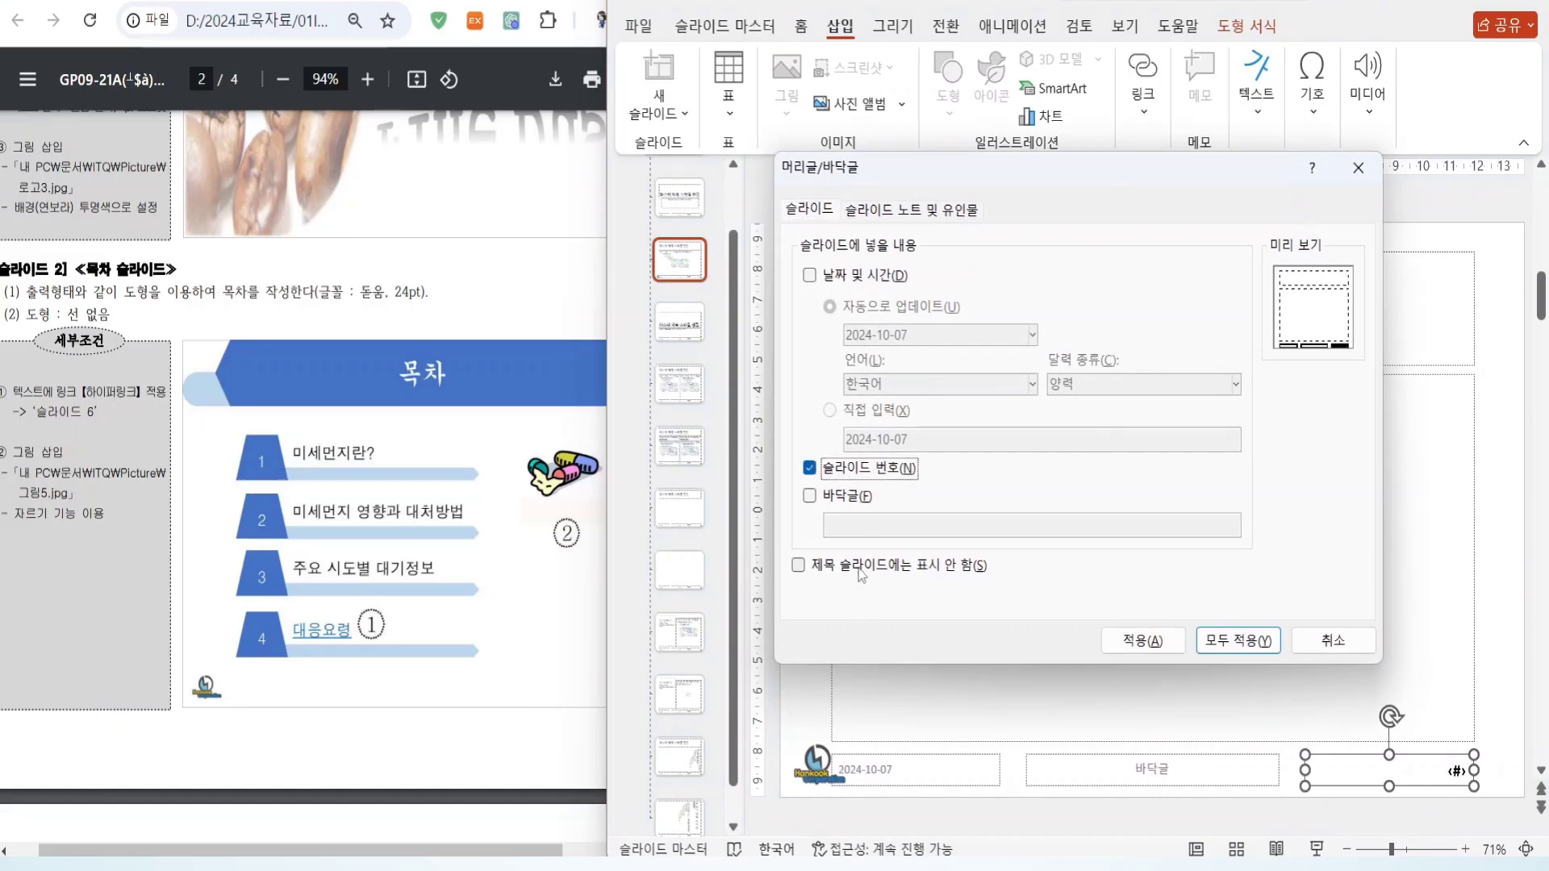
click(882, 575)
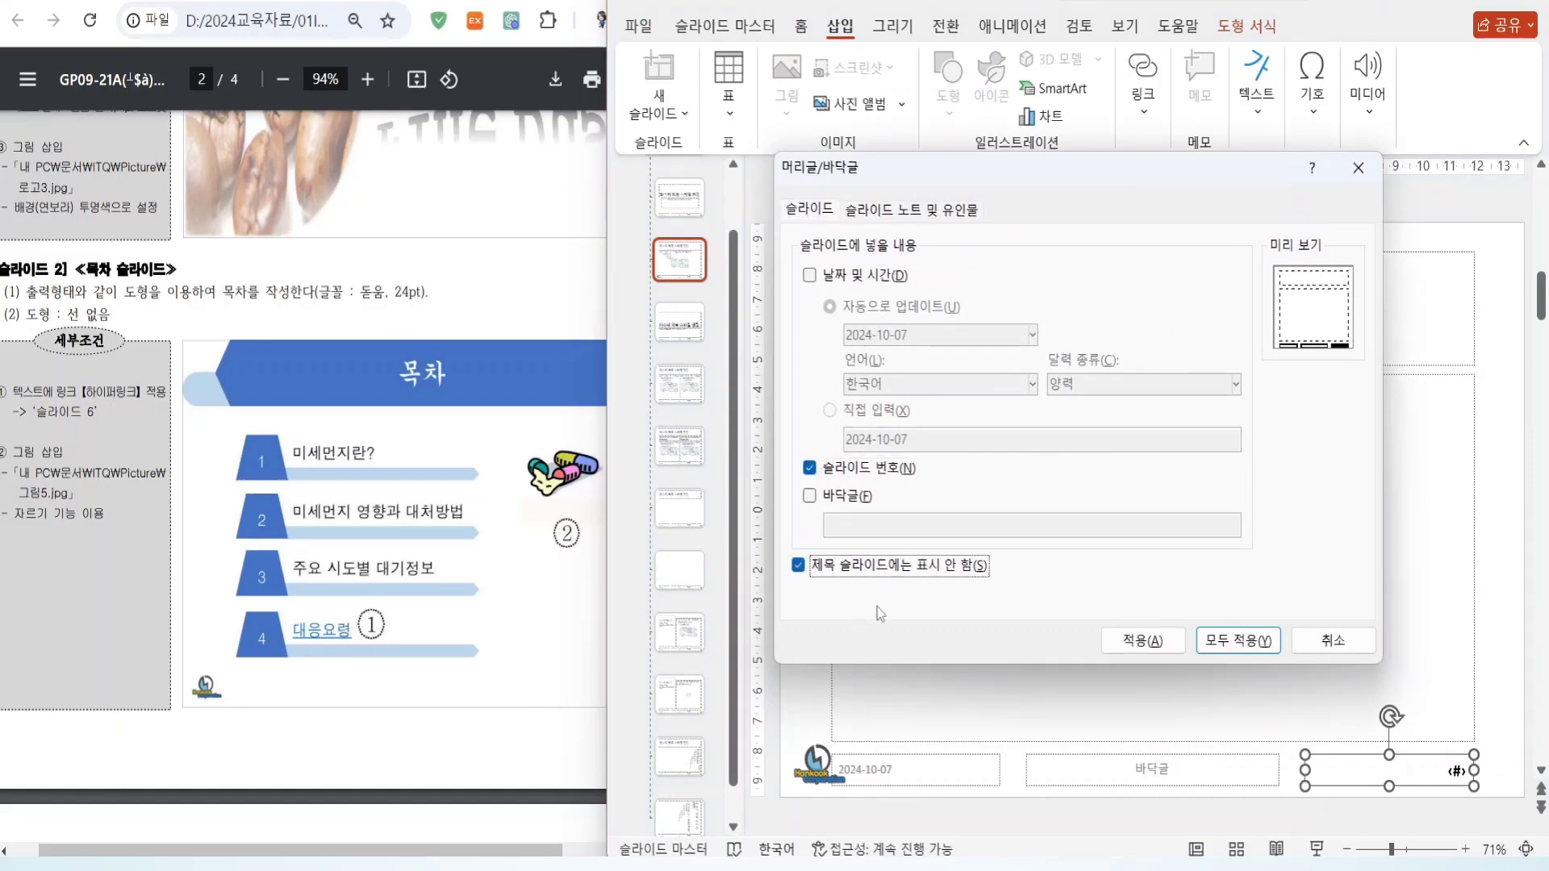
click(1238, 641)
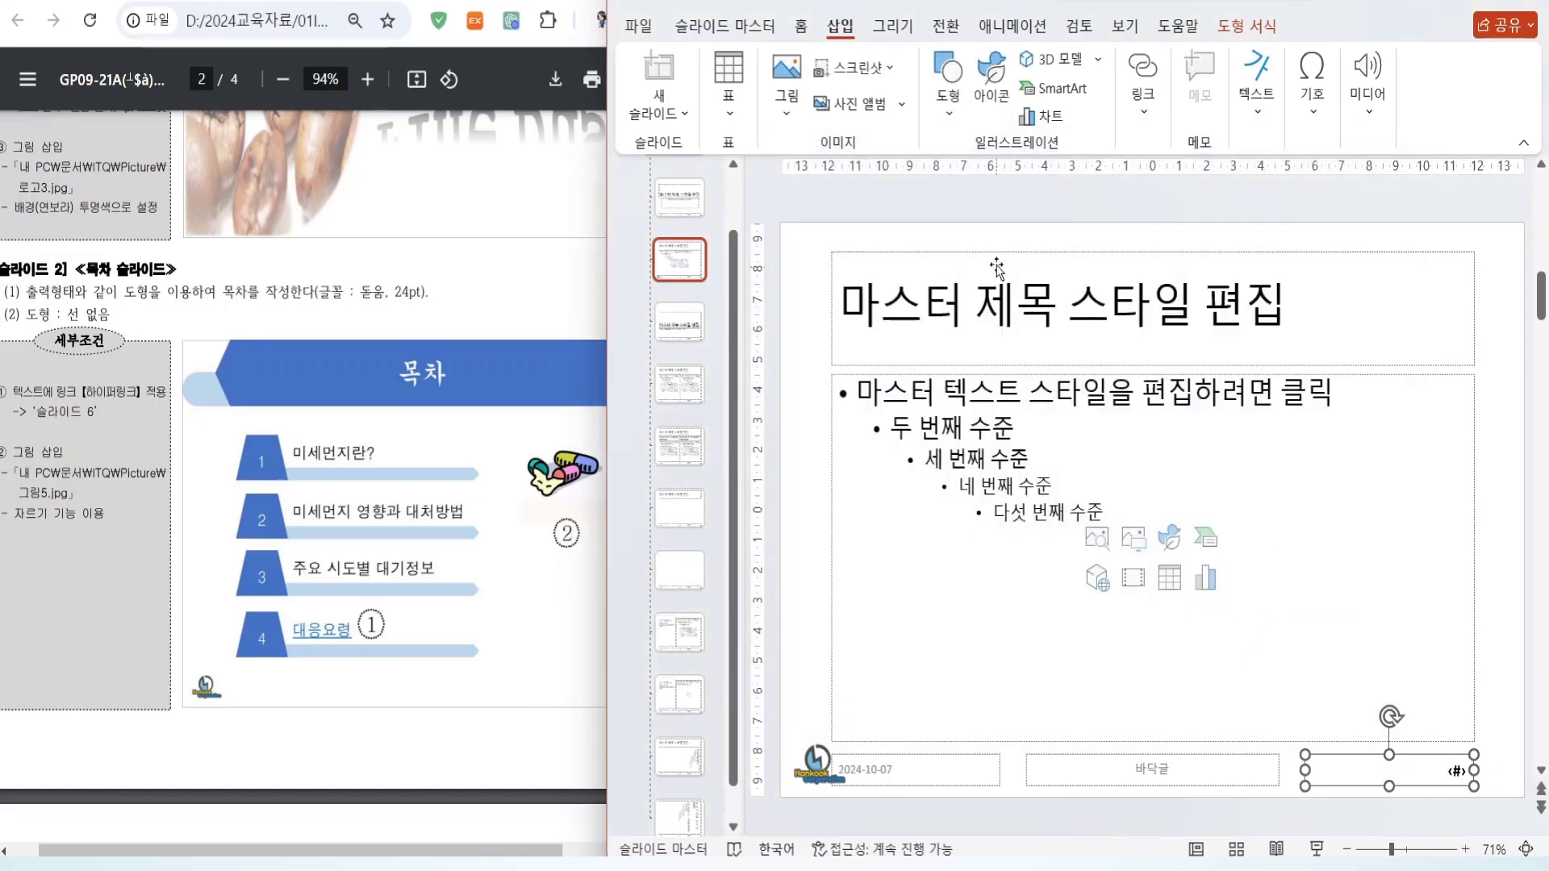
- Move the title placeholder to the slide's upper-left corner and stretch it to the full slide width
click(973, 255)
drag(974, 252, 921, 223)
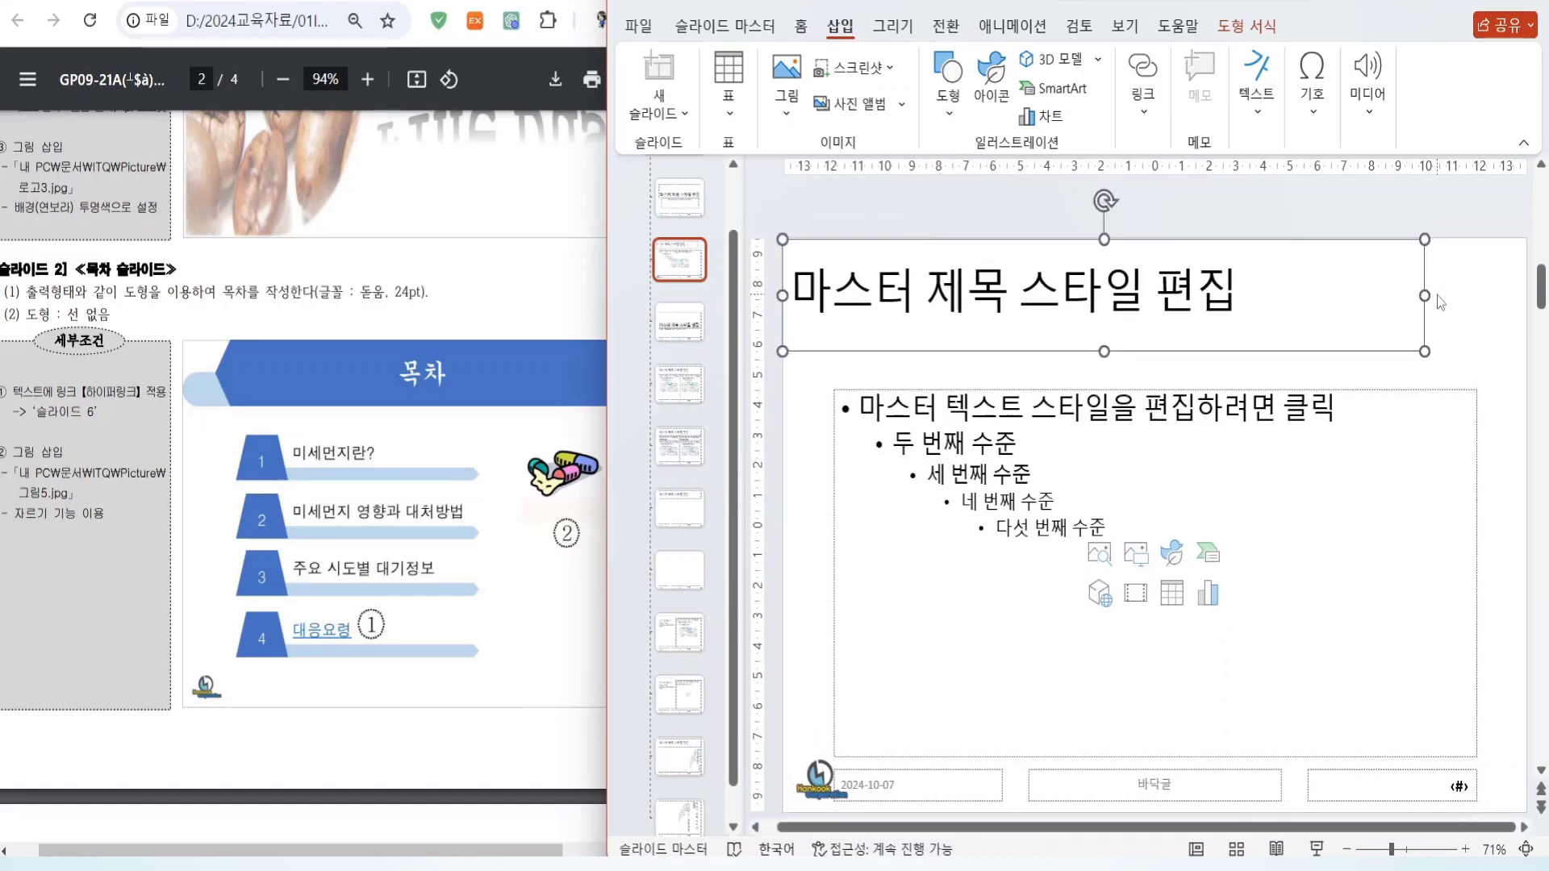
drag(1425, 295, 1527, 295)
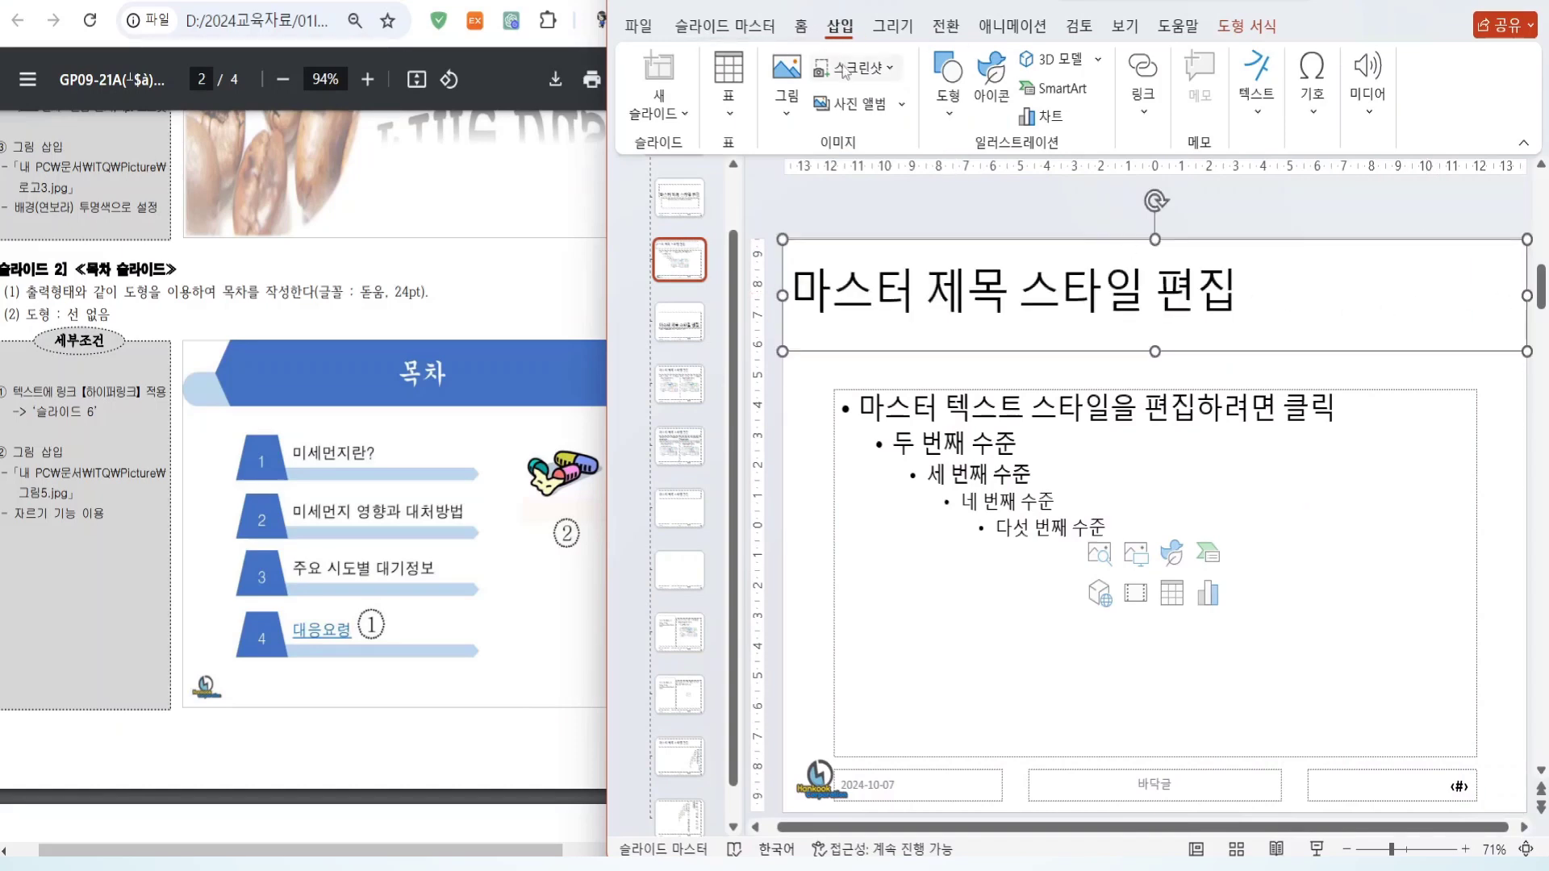
- Draw a full-width rounded rectangle with fully rounded ends over the title placeholder's lower half and fill it light blue
click(950, 106)
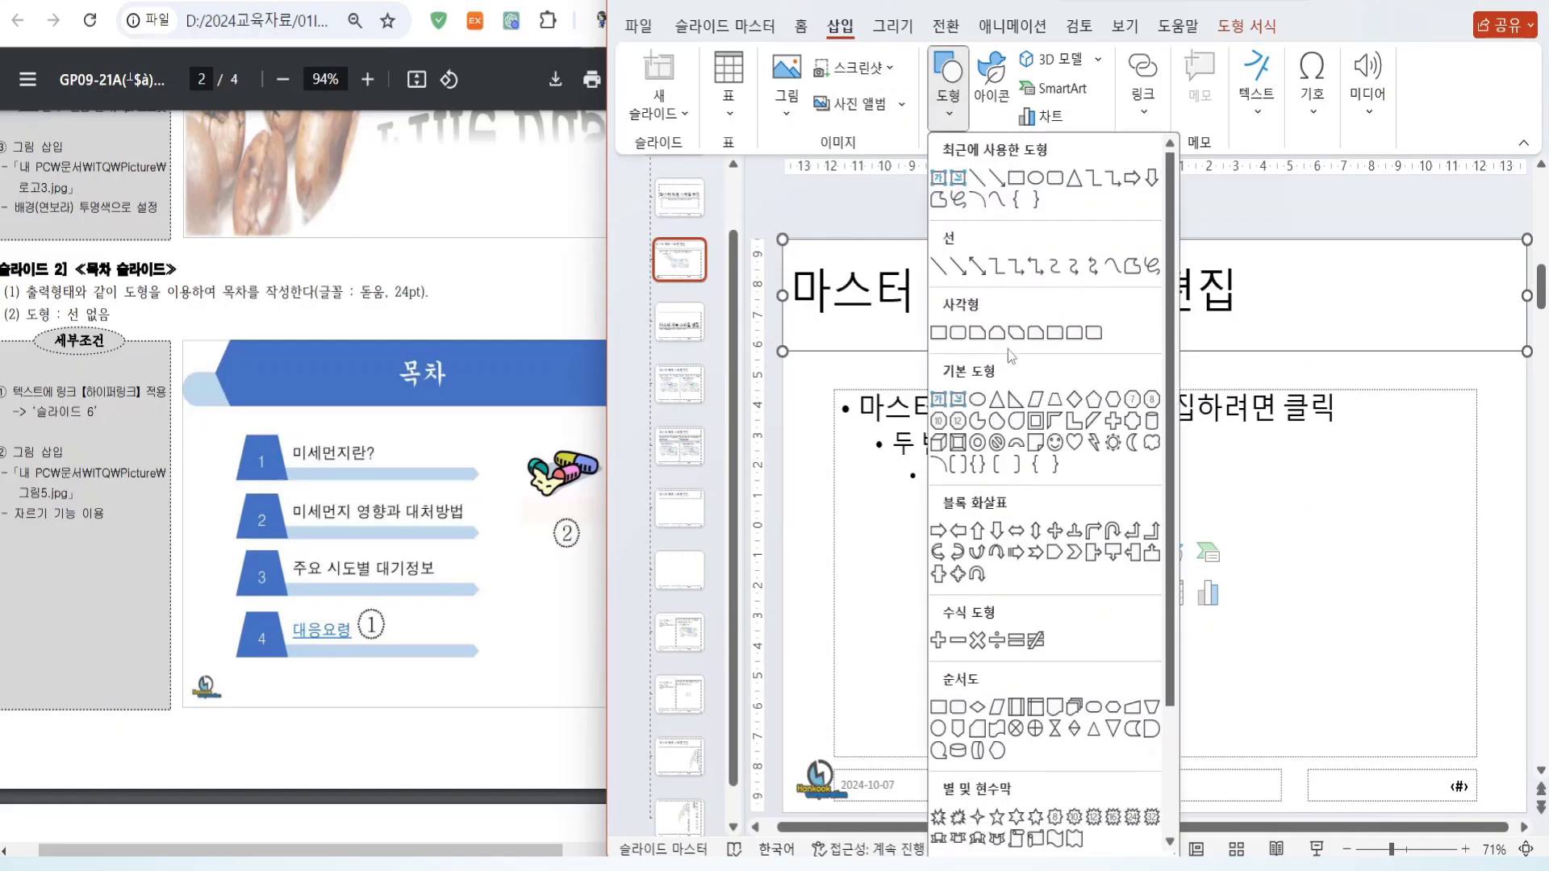
click(957, 334)
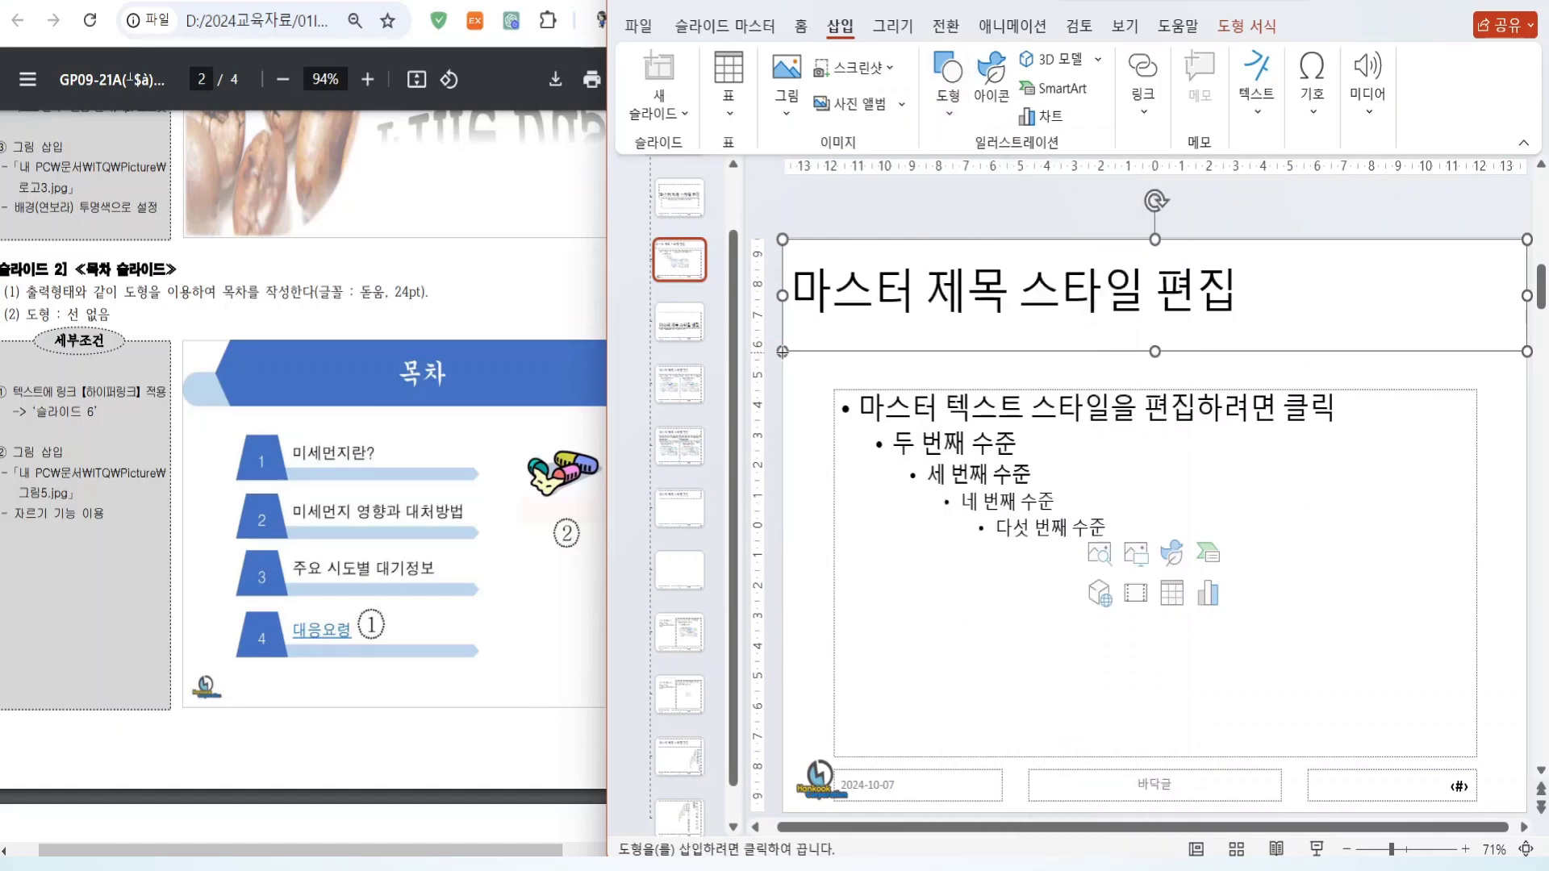
drag(782, 352, 1521, 296)
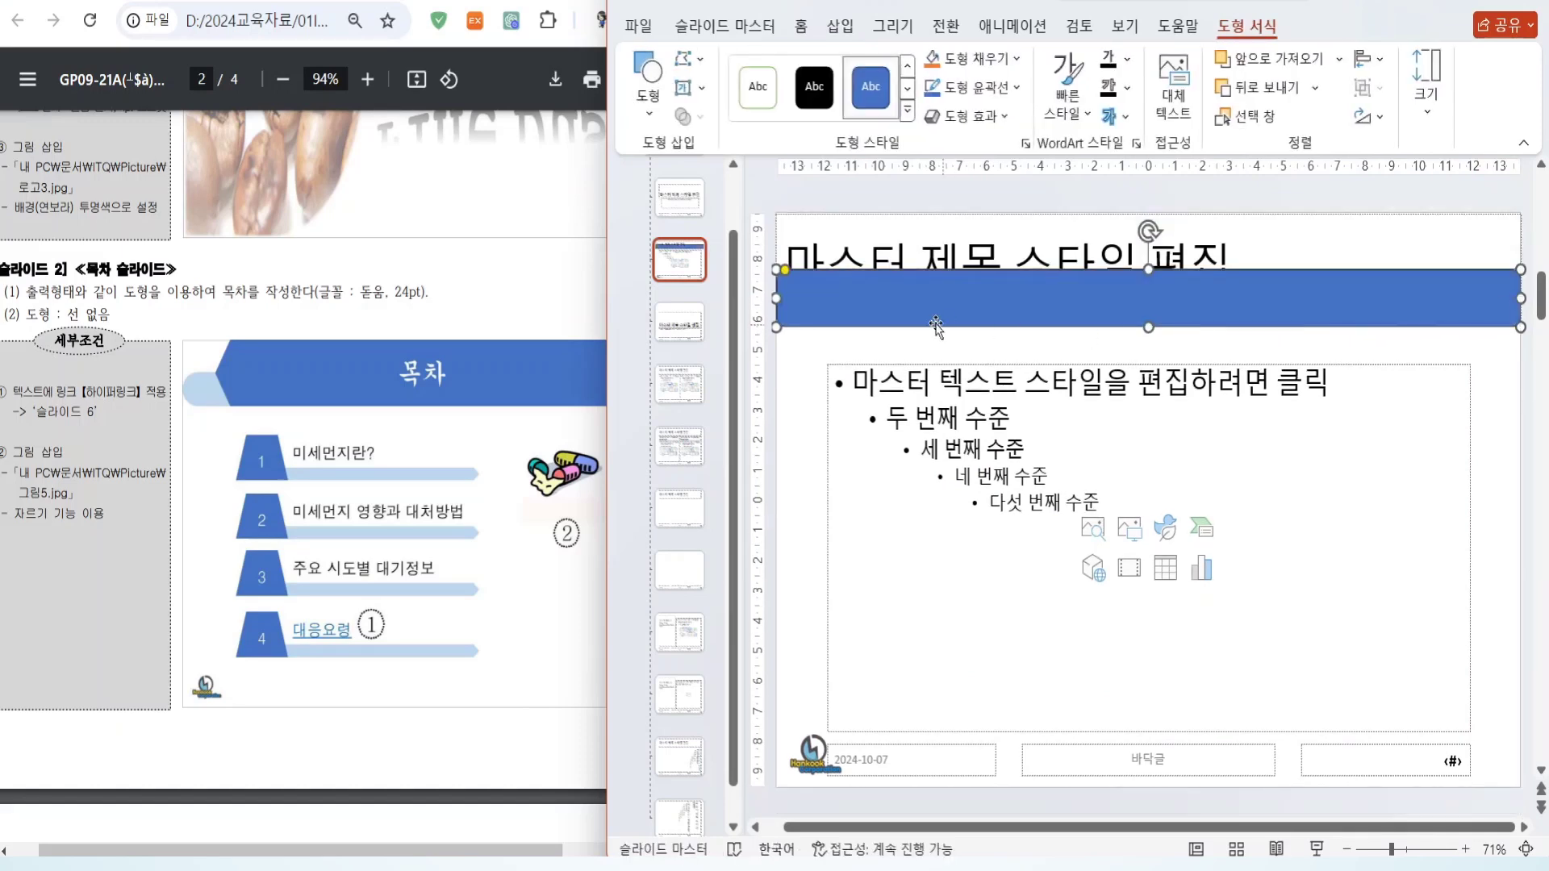
drag(785, 271, 828, 278)
click(1018, 58)
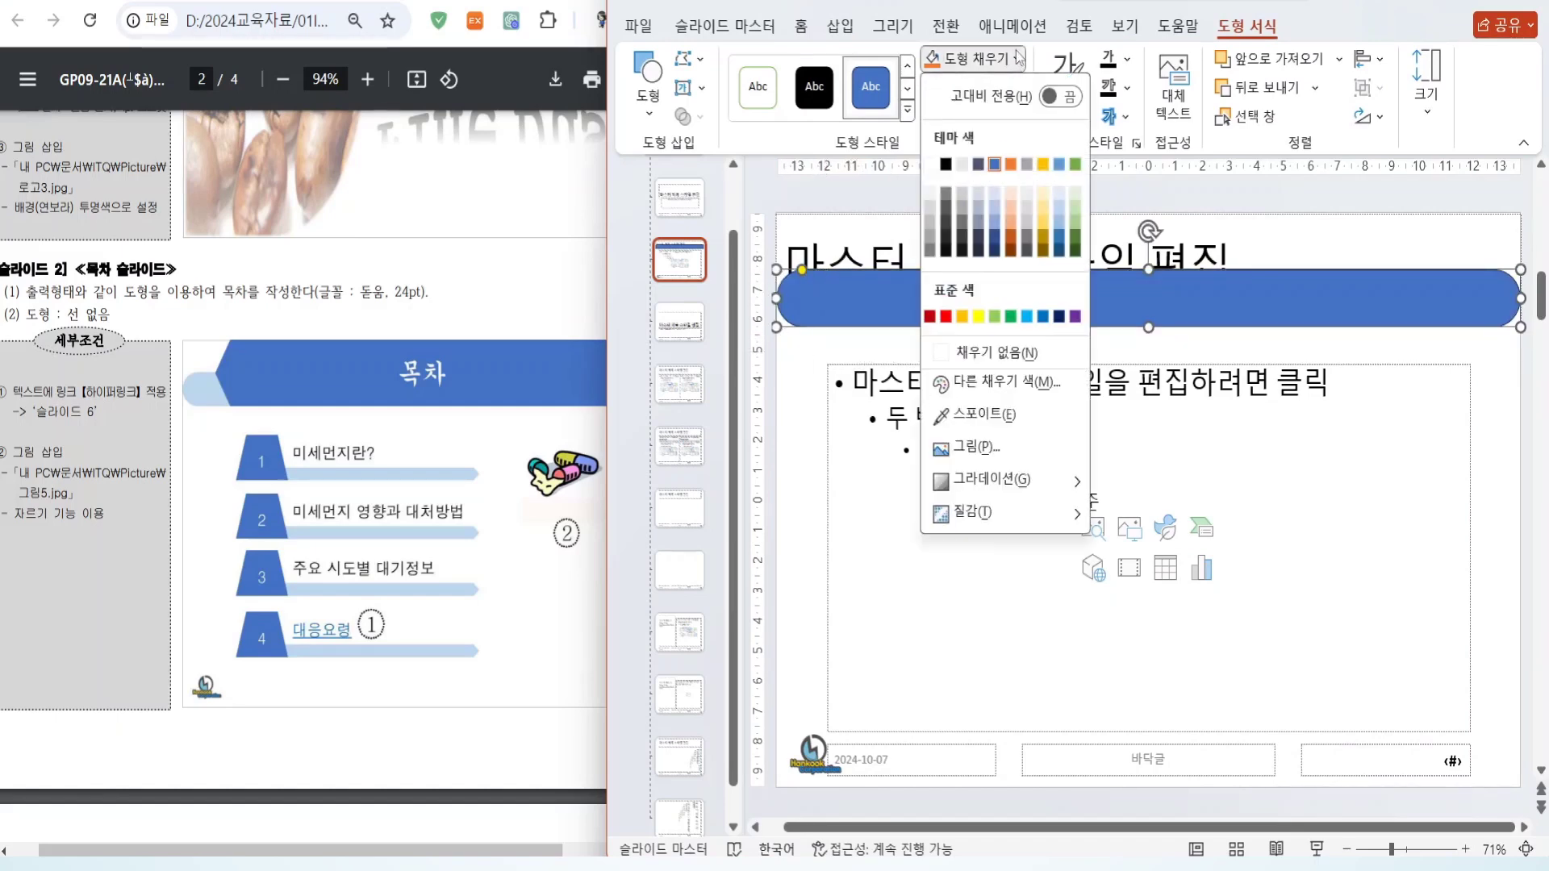
click(994, 192)
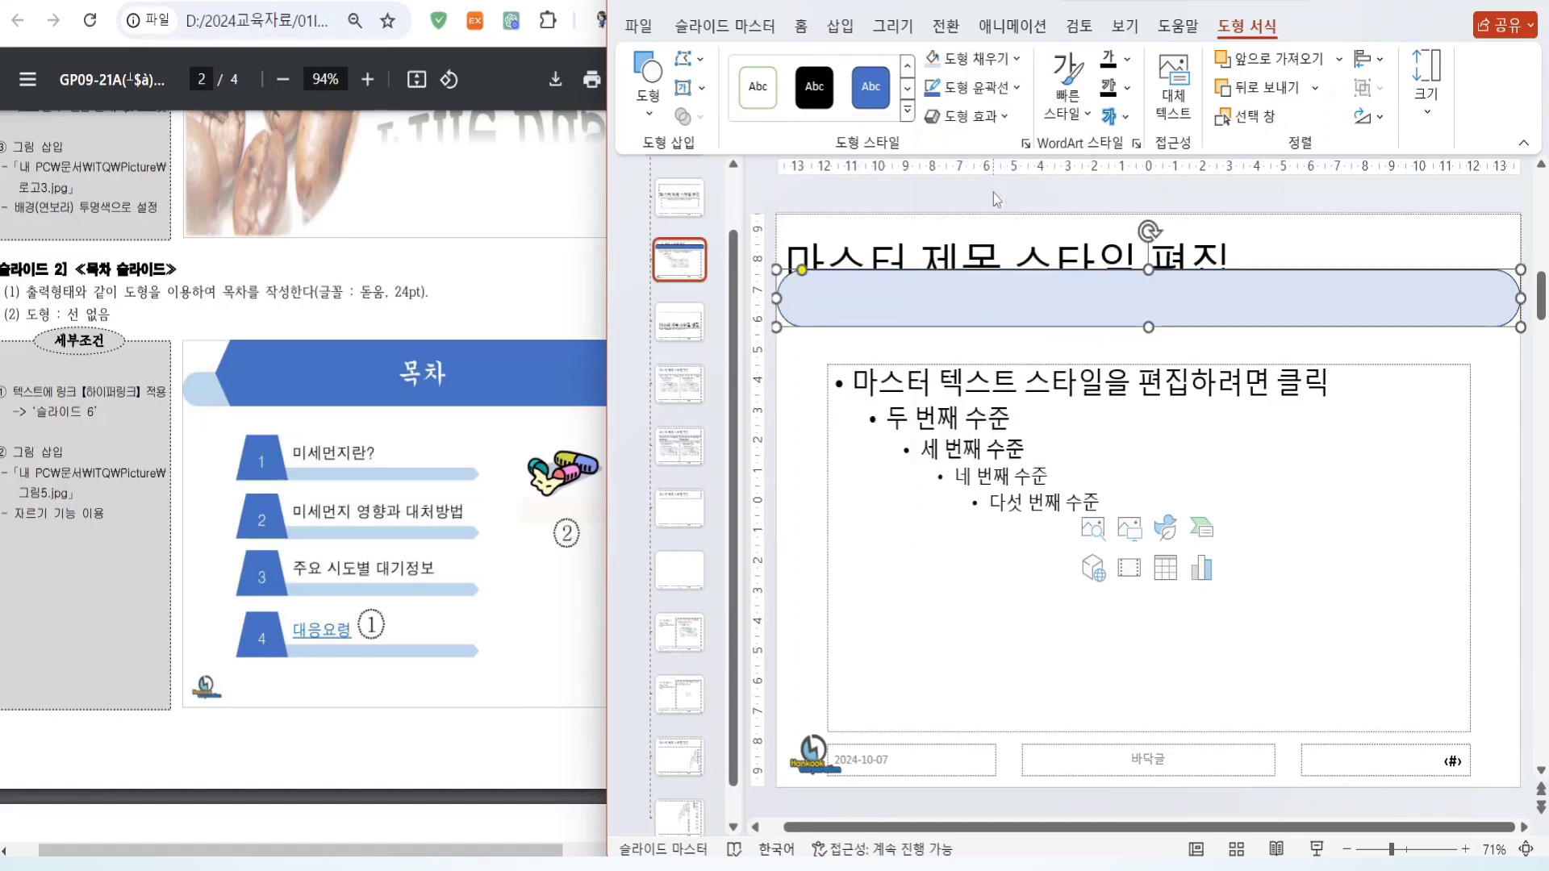
- Remove the light blue rounded rectangle's outline and draw a hexagon over it at the title area's full height, leaving the bar's rounded ends exposed
click(1015, 91)
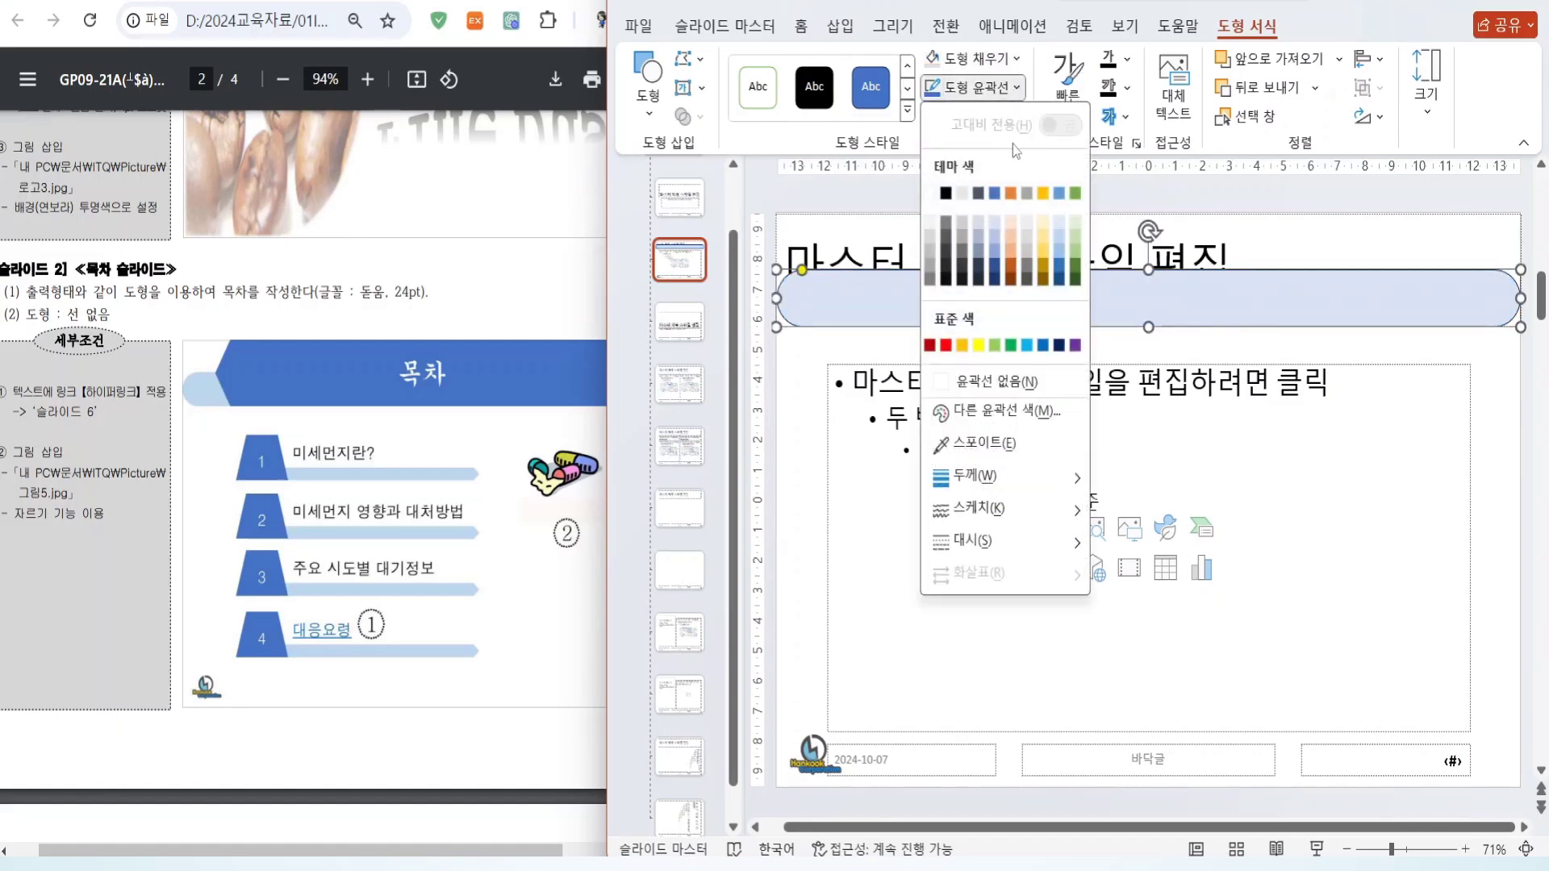
click(993, 386)
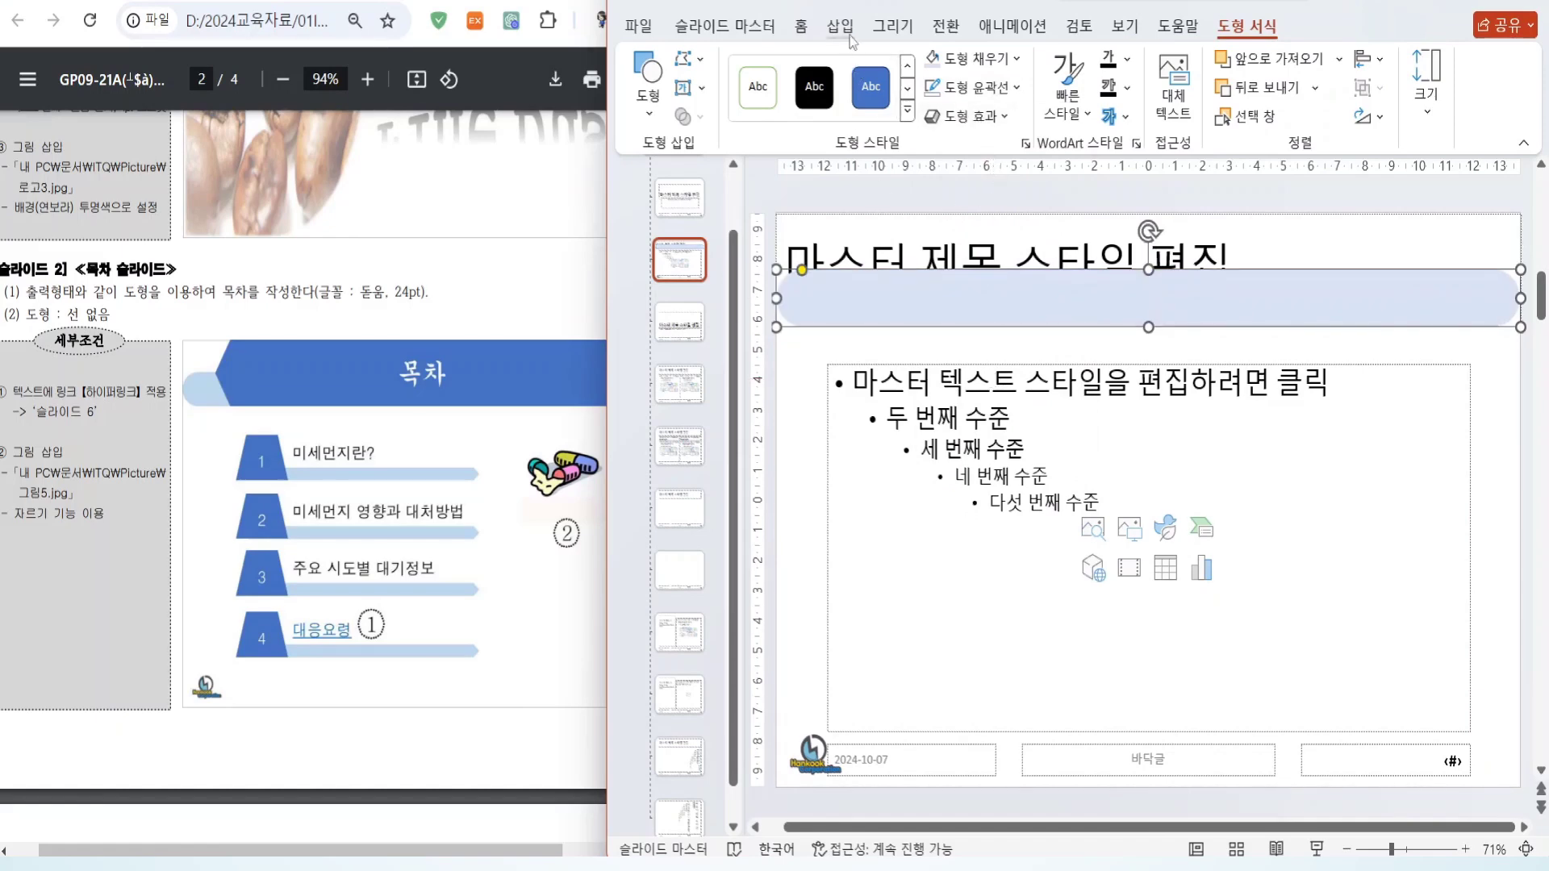
click(650, 113)
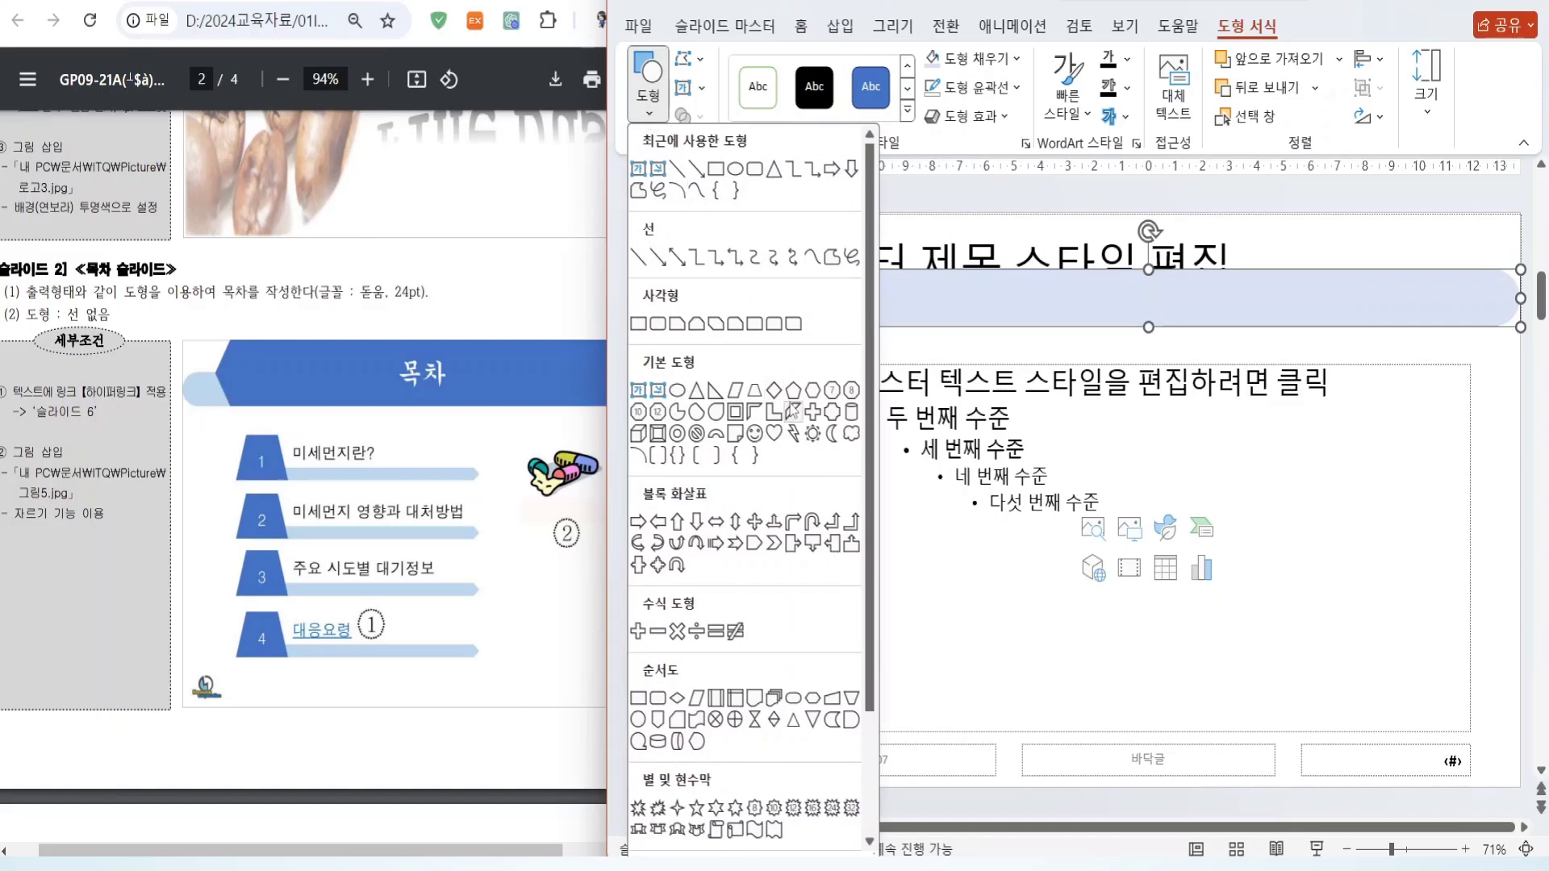
click(812, 392)
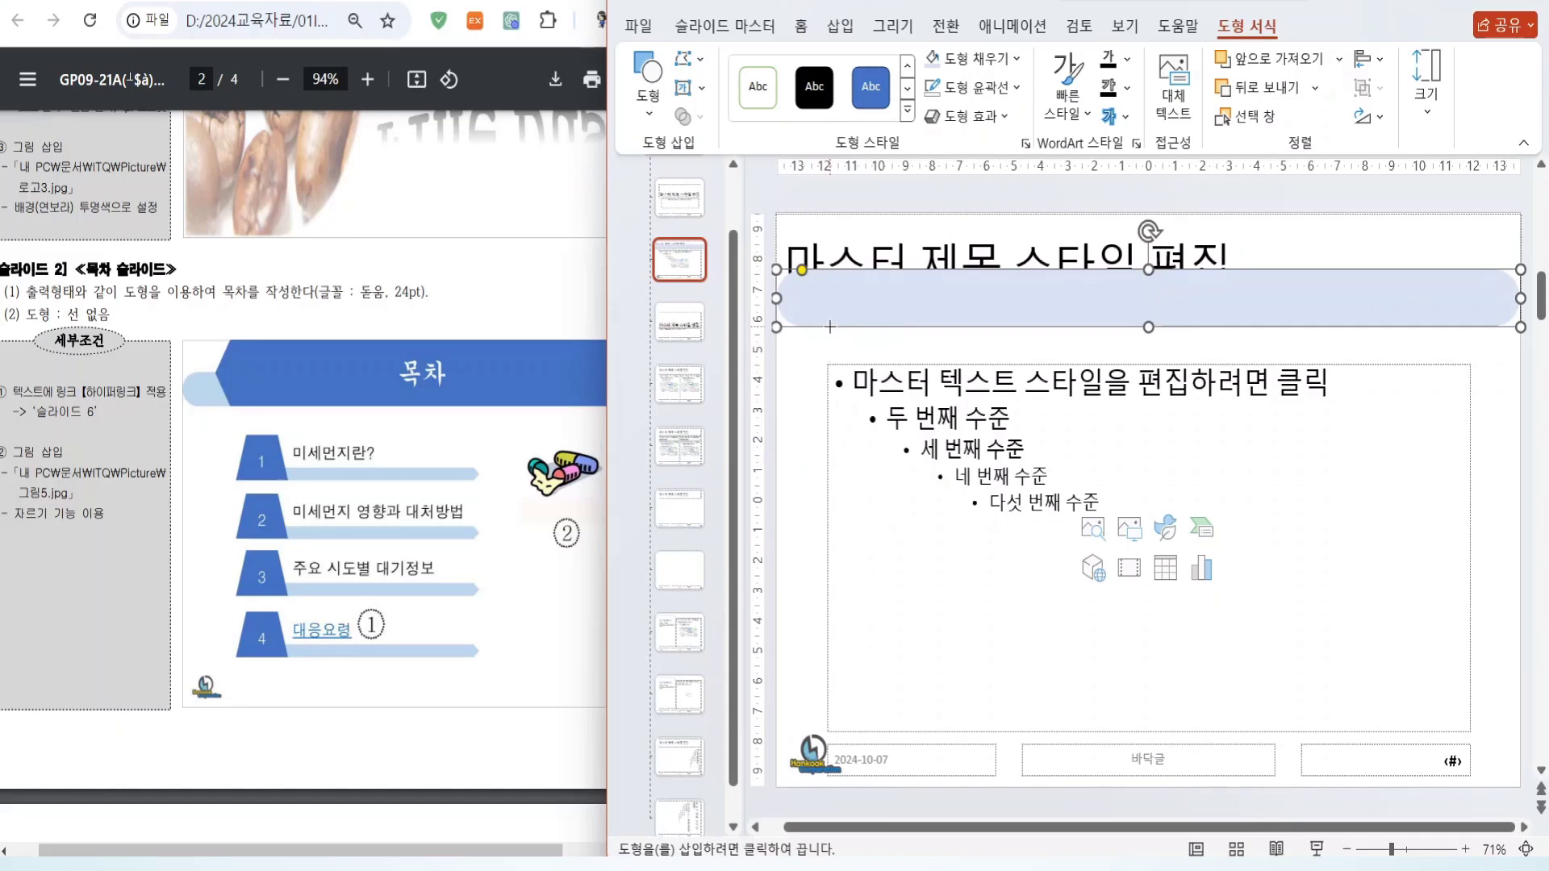
drag(829, 327, 1470, 216)
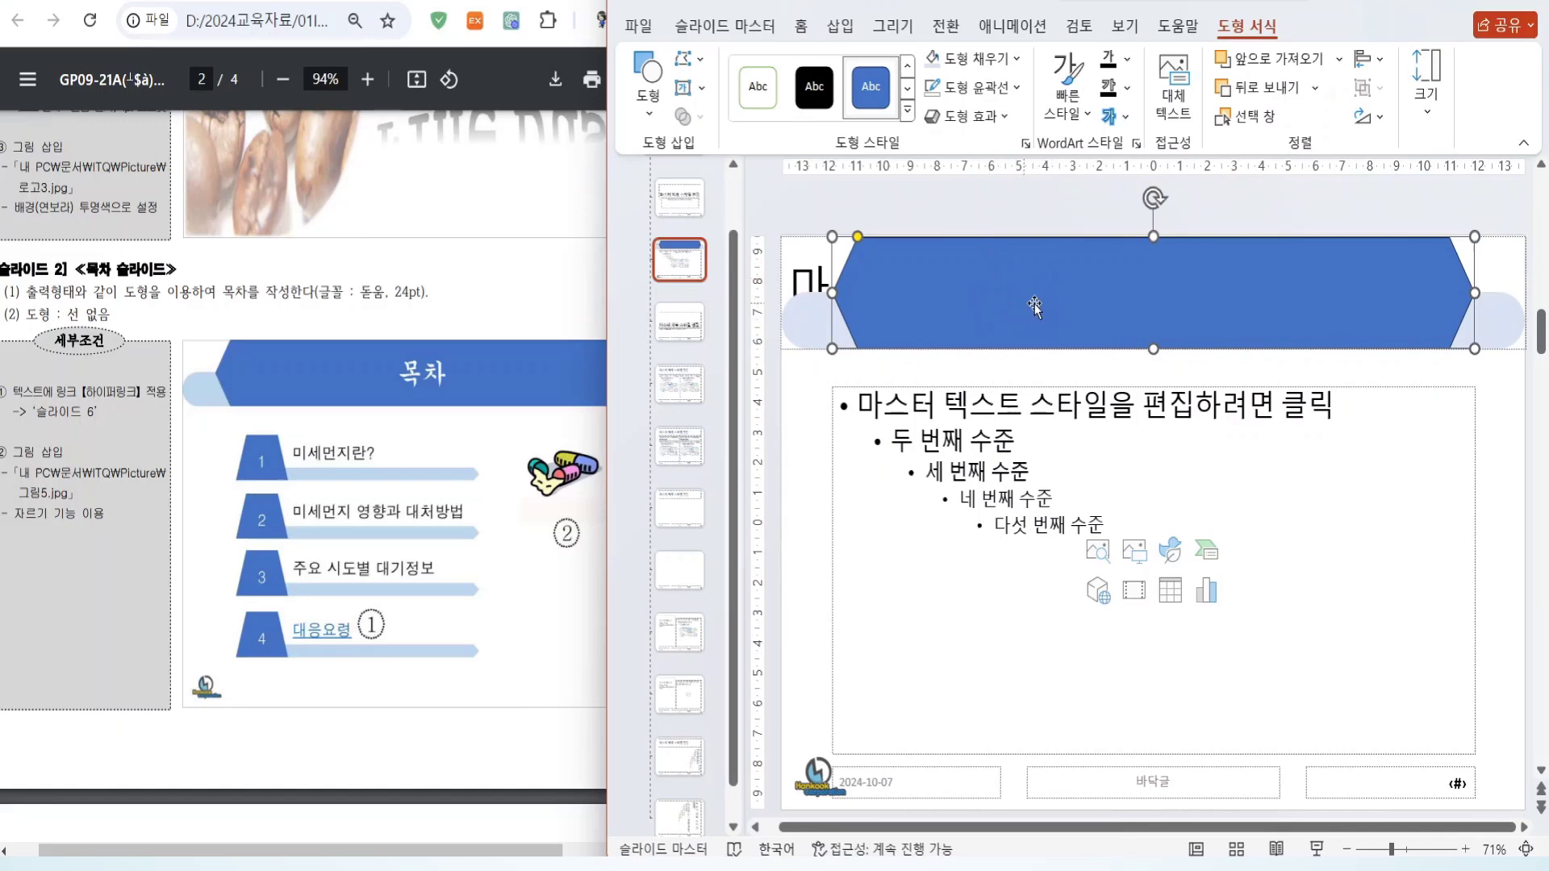
- Bring the title placeholder to the front so its text sits above the decorative shapes
click(798, 240)
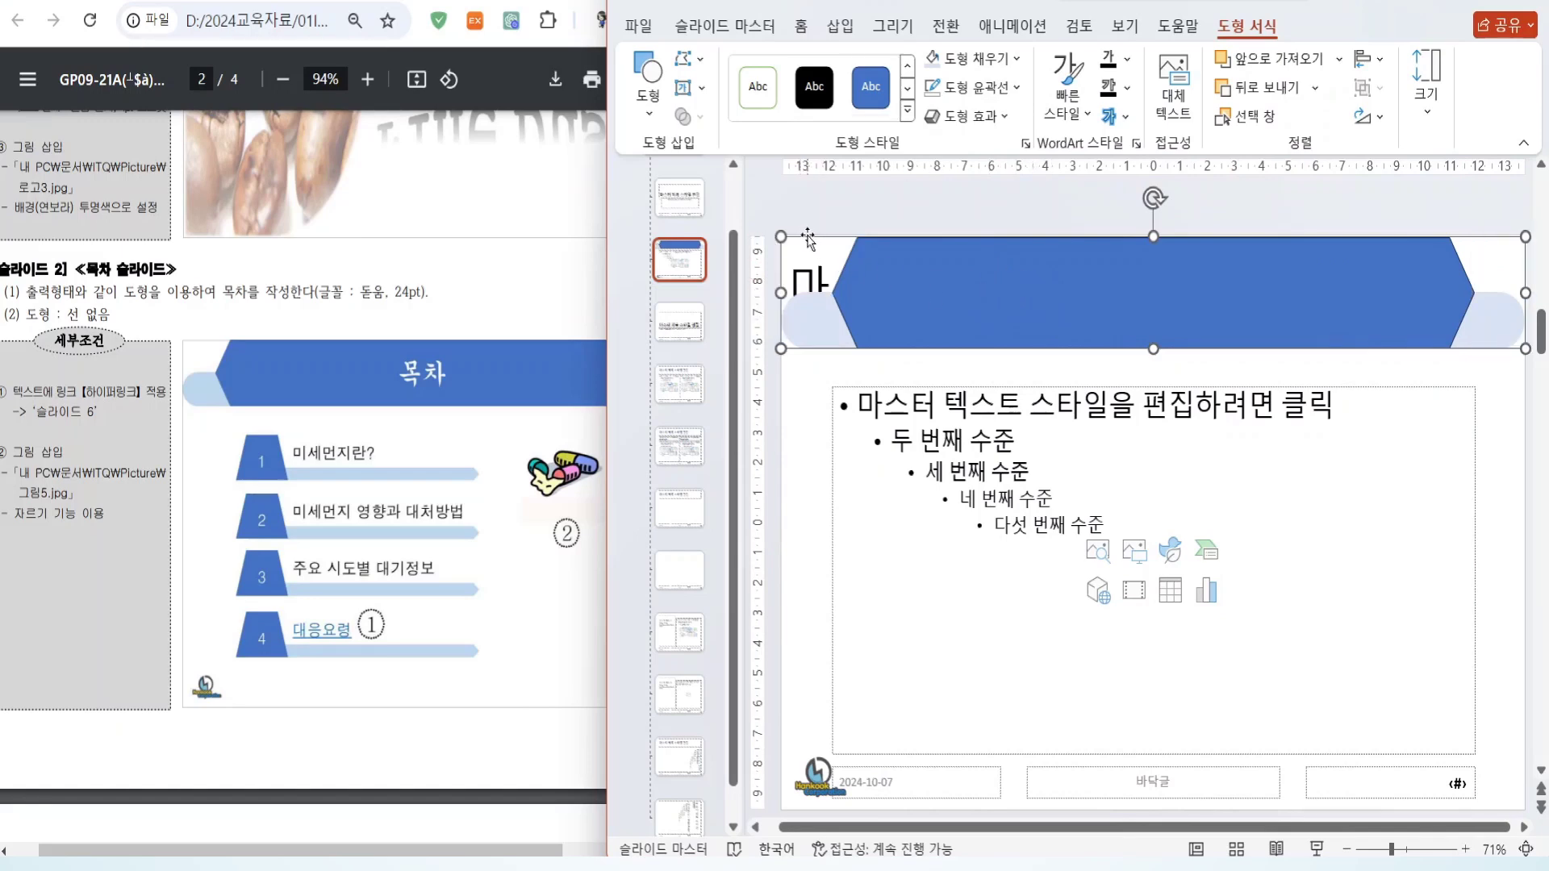
right_click(808, 238)
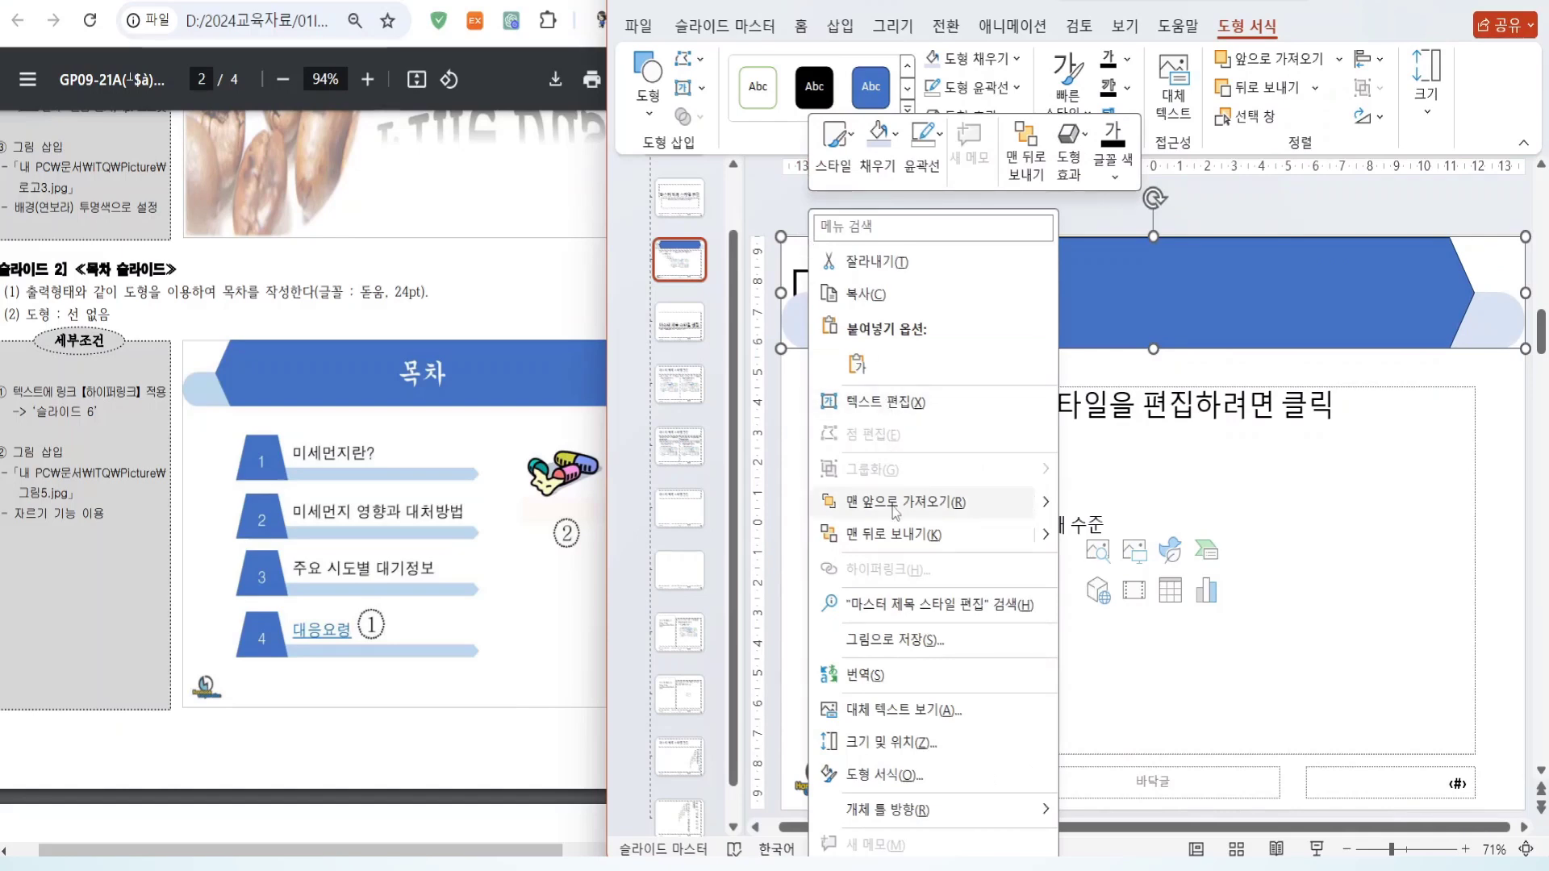
click(905, 502)
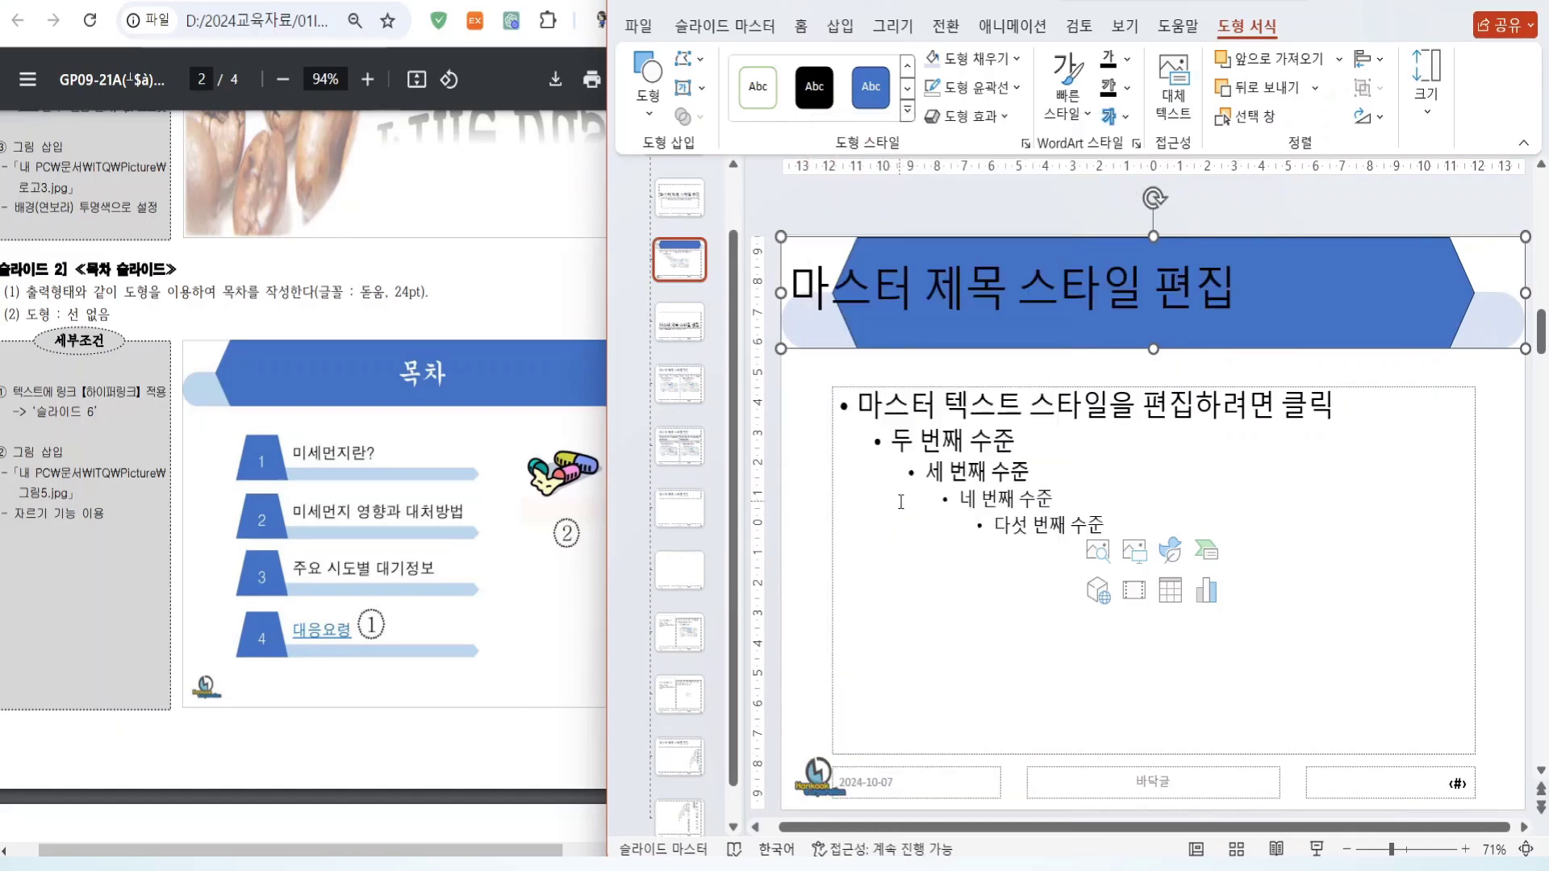
- Check the title font requirements on the exam sheet and set the title placeholder's font to 궁서
click(803, 29)
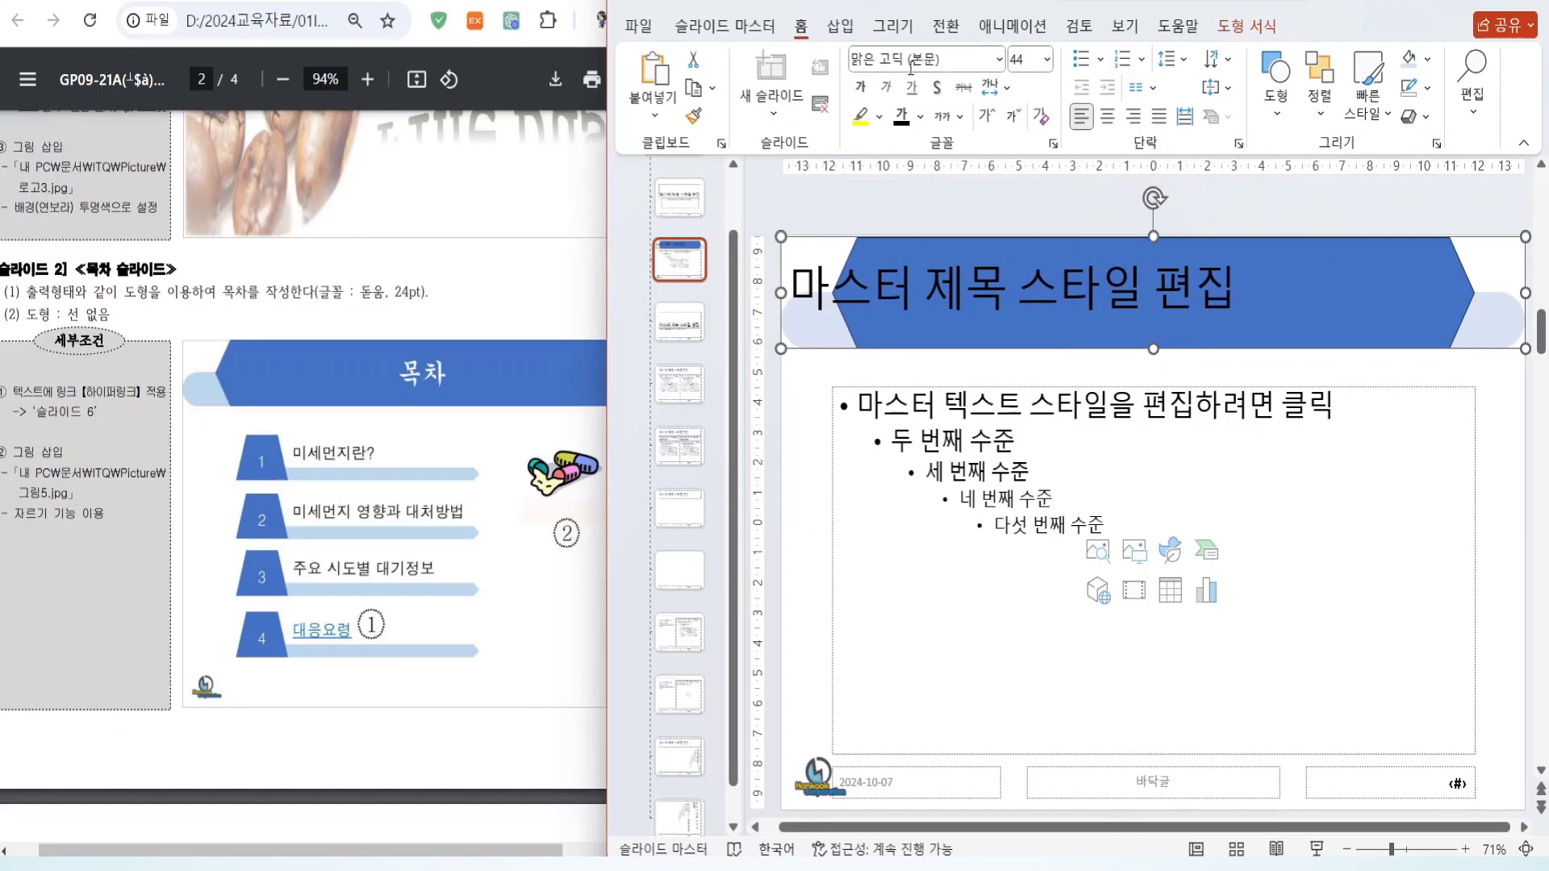
click(970, 57)
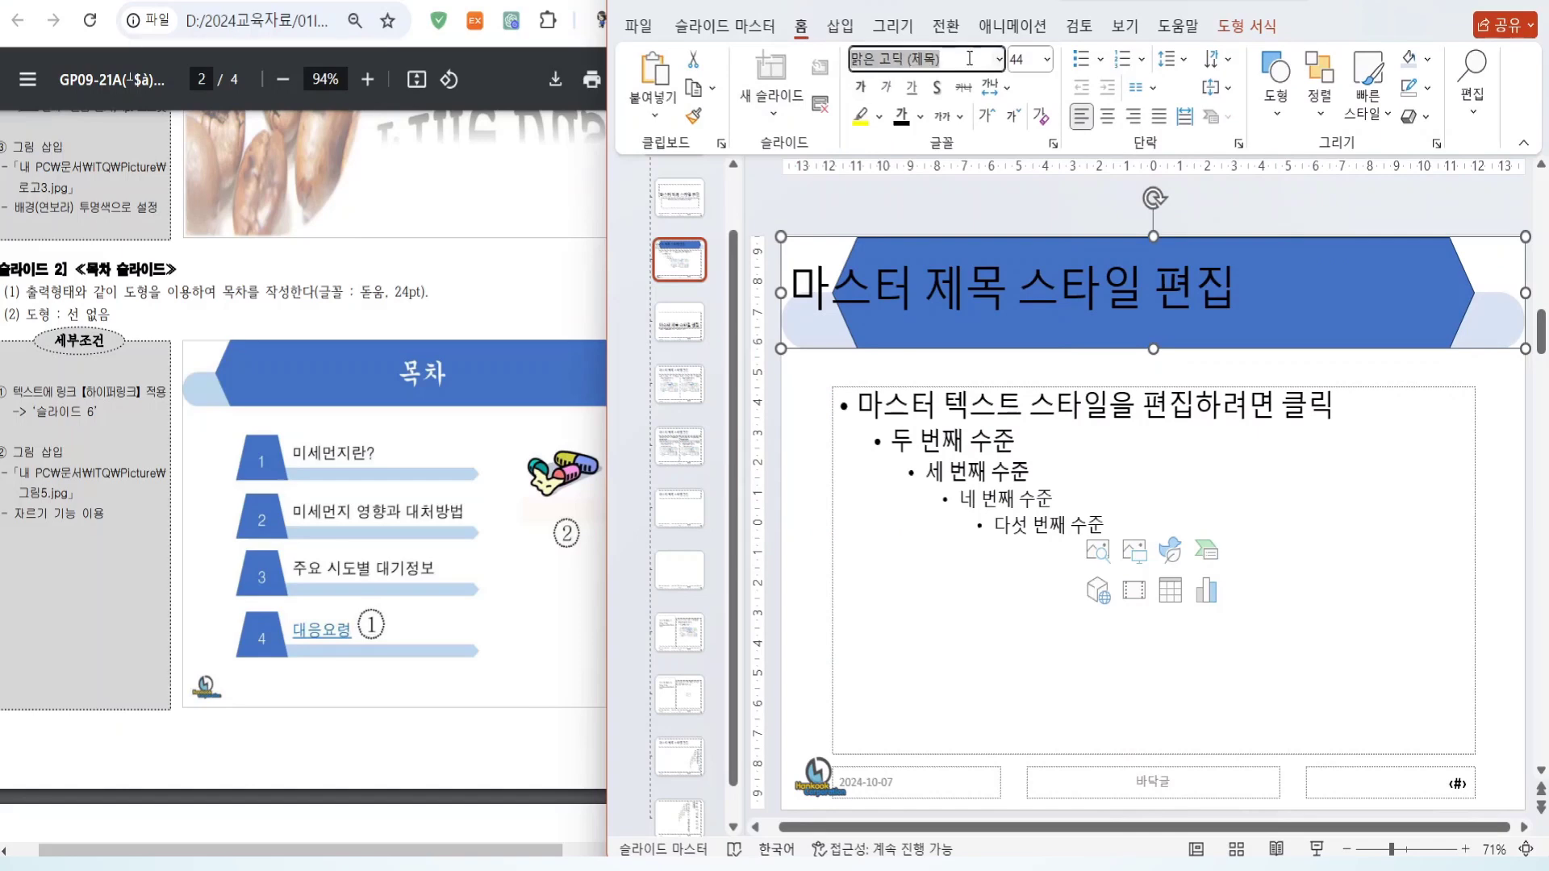
click(275, 291)
scroll(164, 224, up, 5)
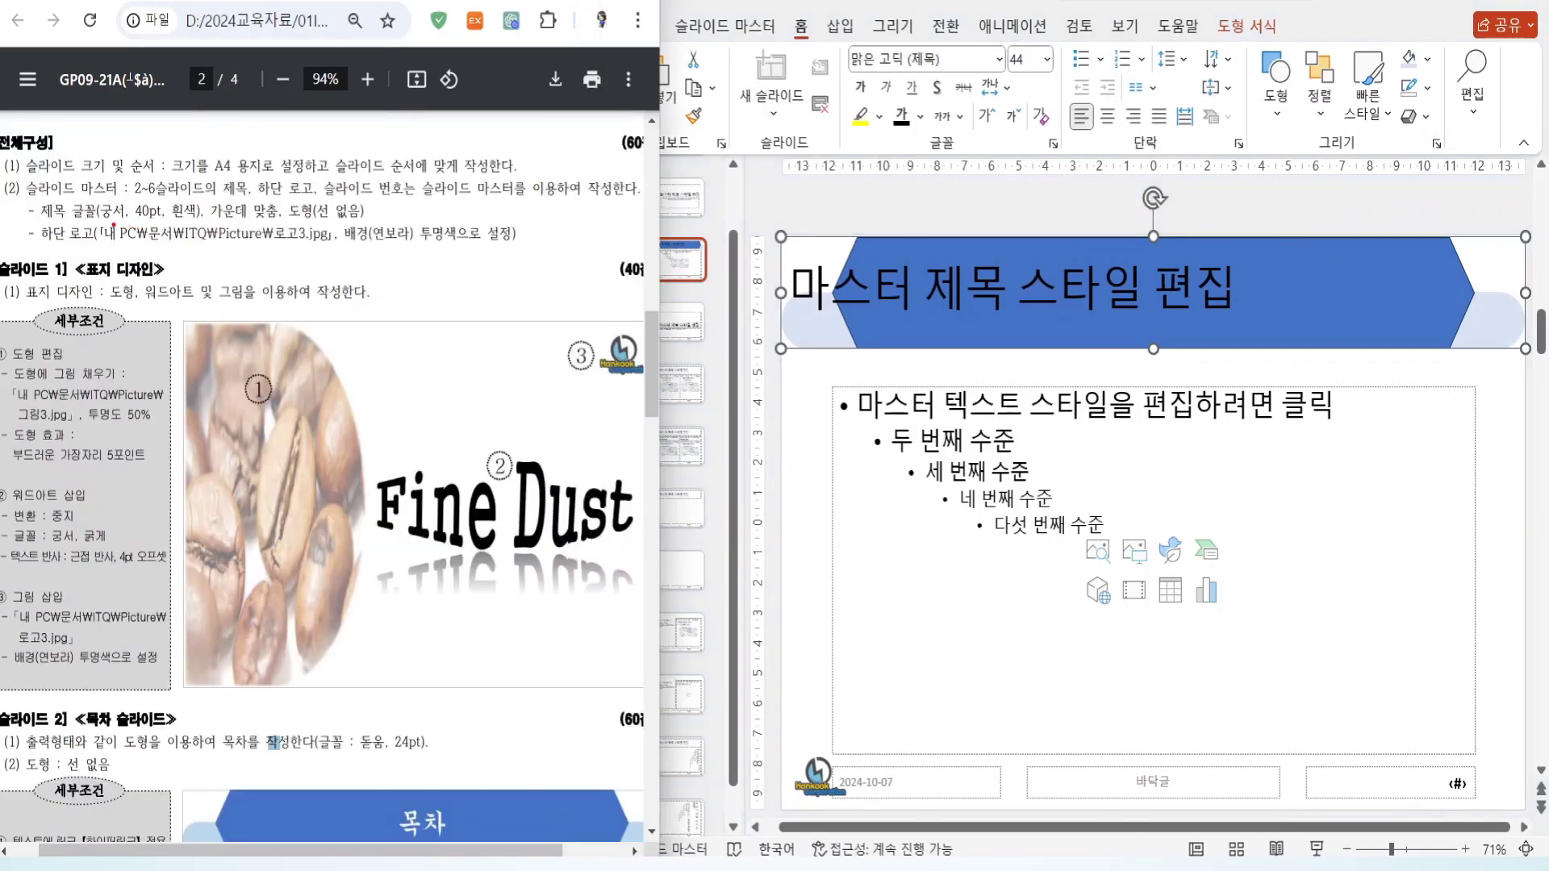
drag(112, 225, 368, 218)
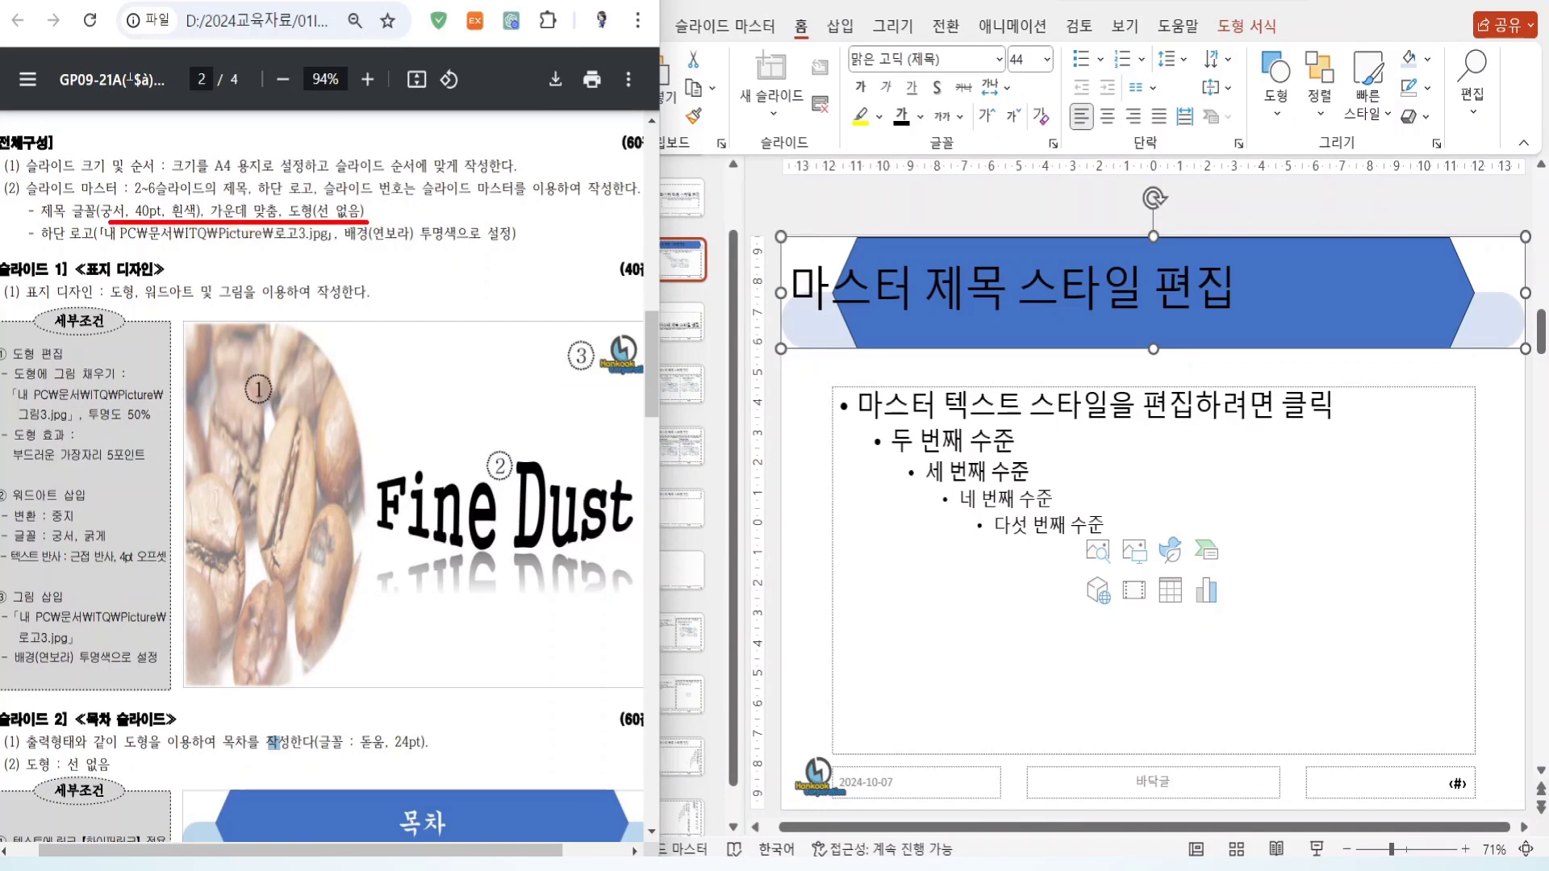
click(998, 253)
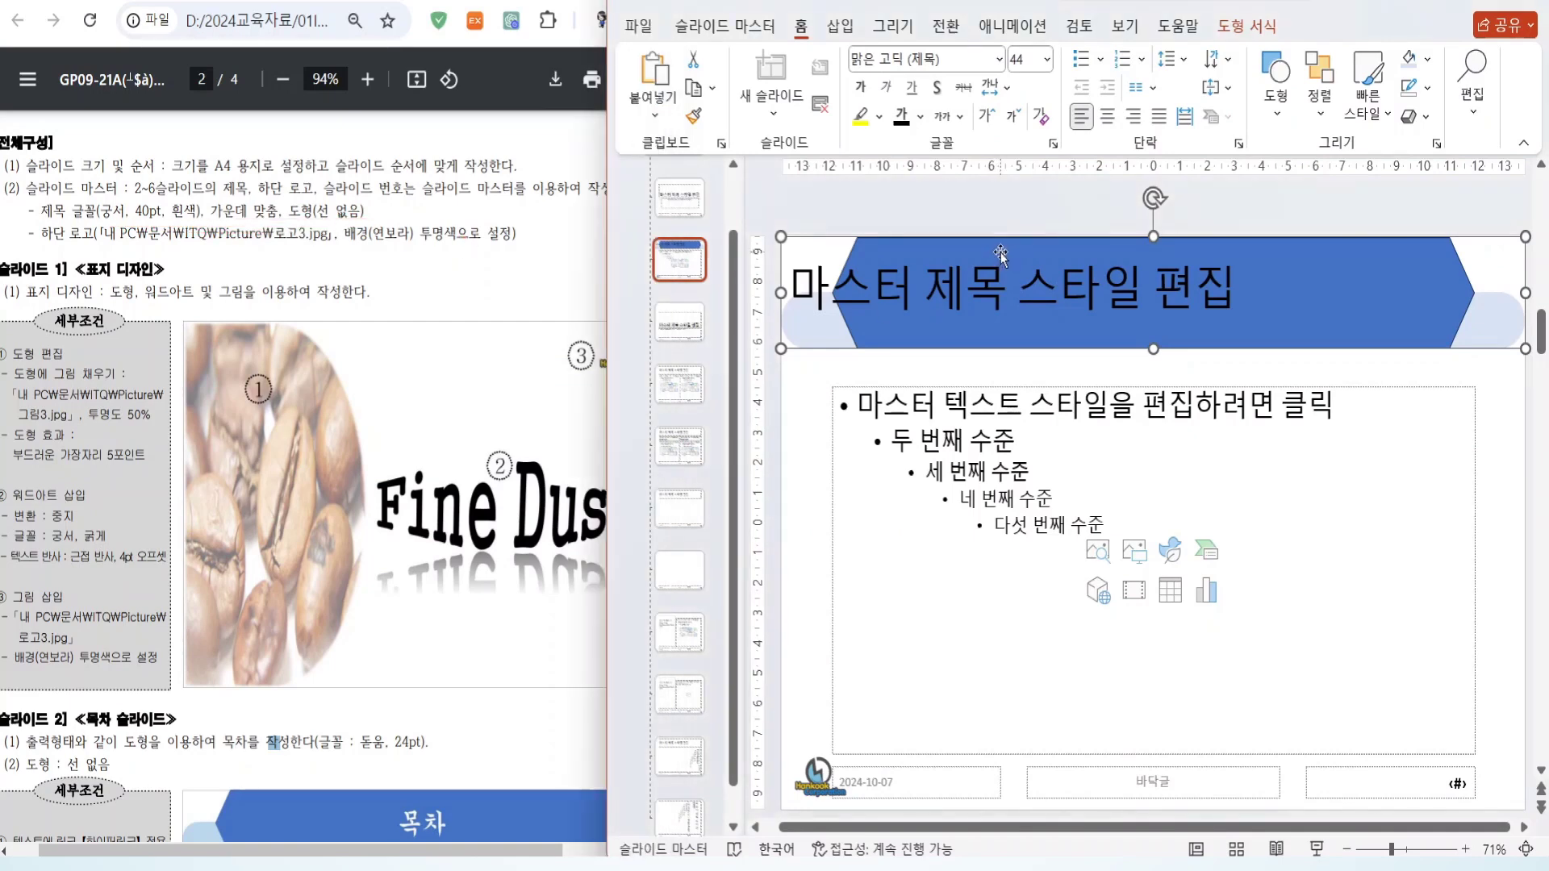
click(970, 61)
text(ㄱ)
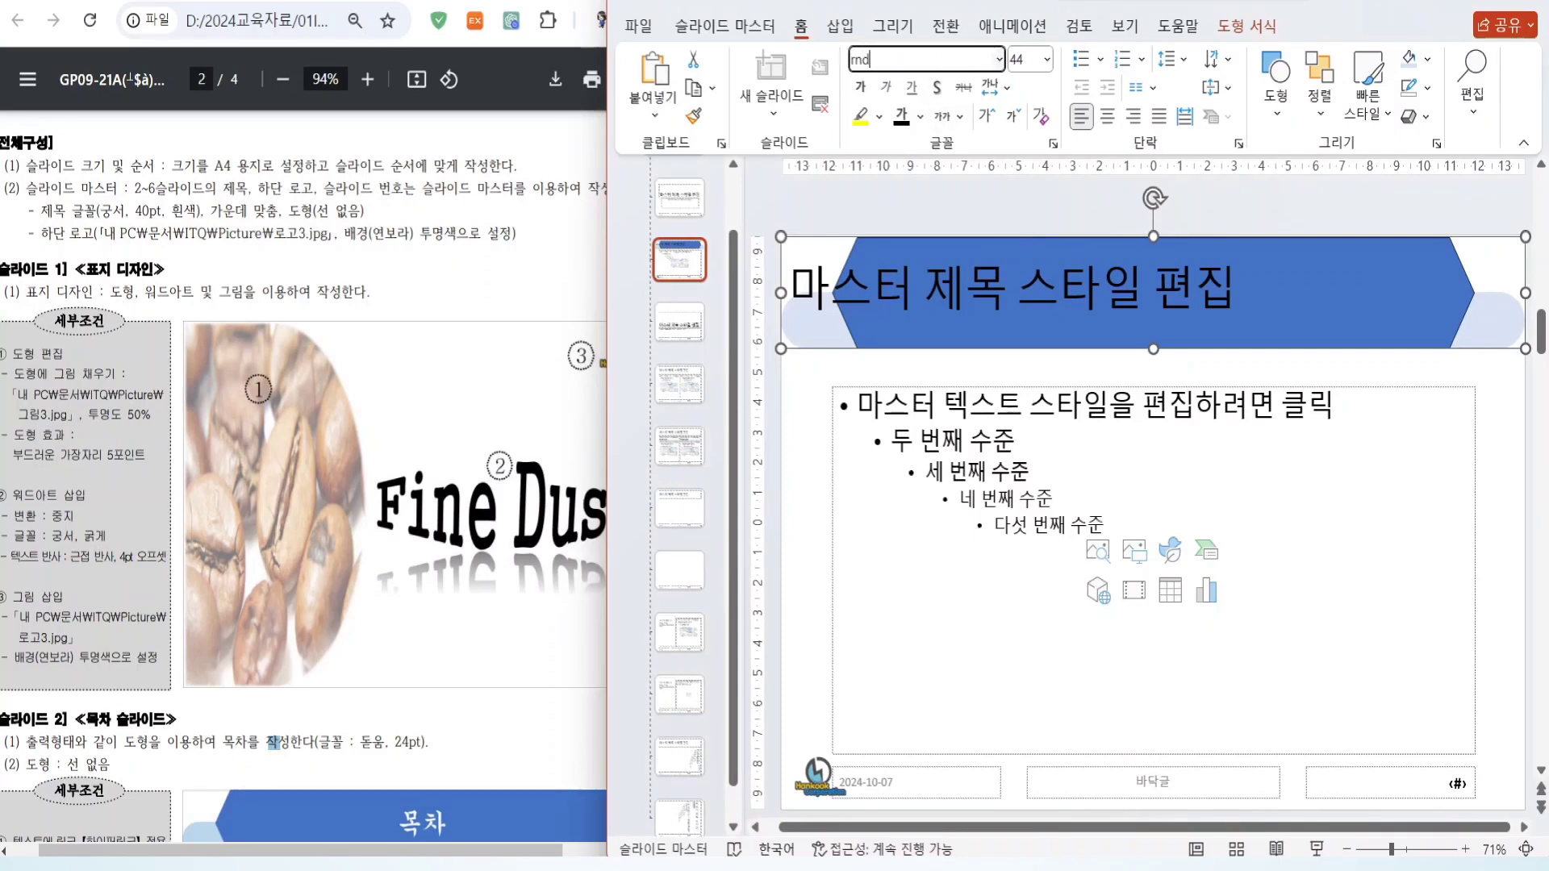
key(BackSpace)
key(Return)
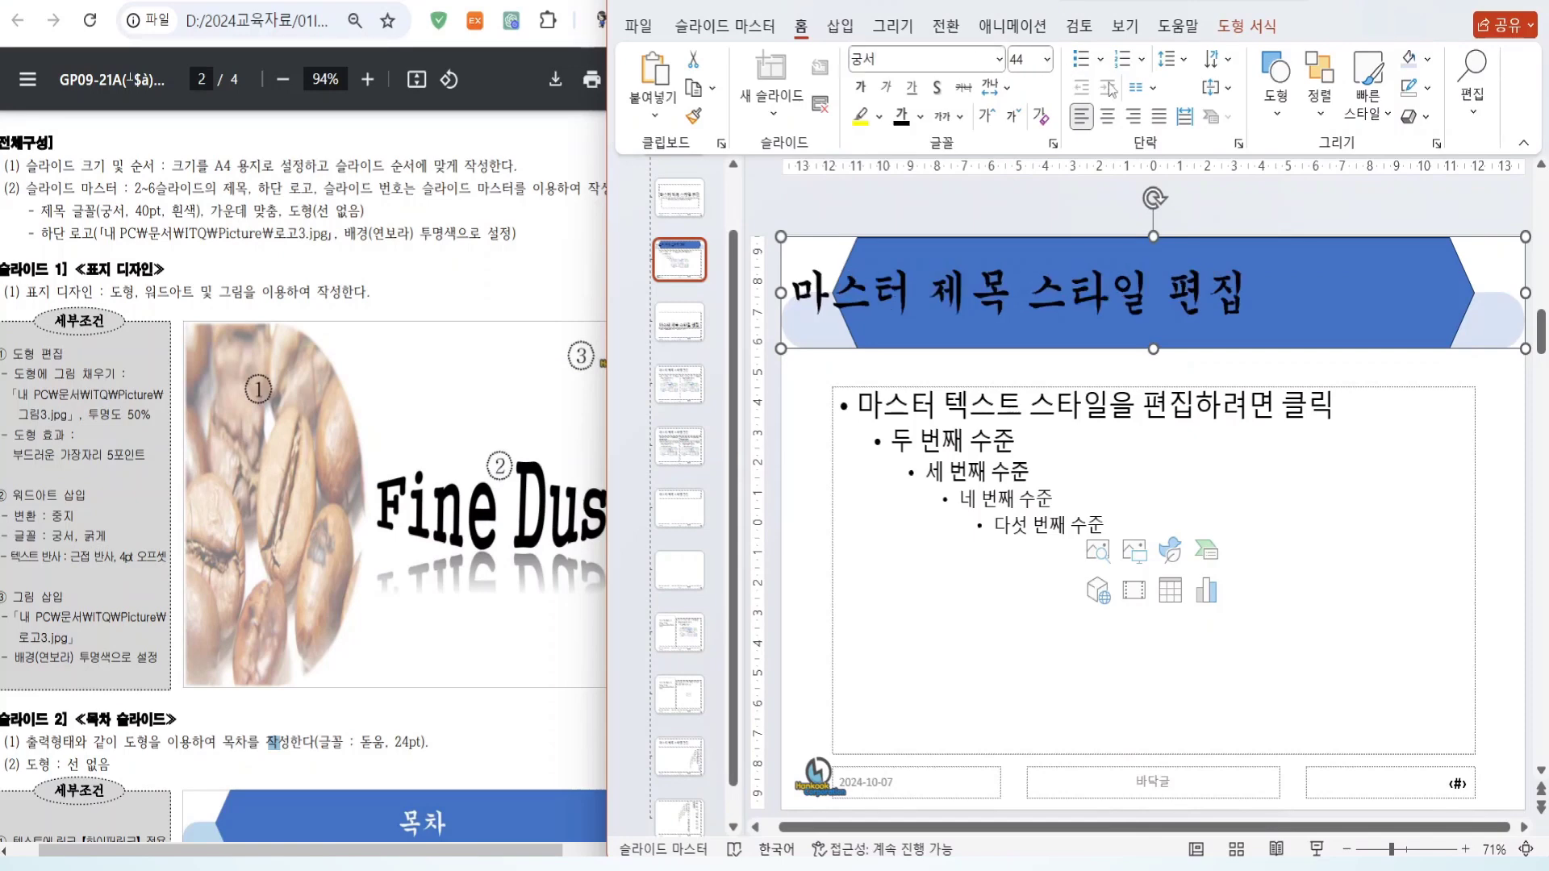
- Format the title text as 40 pt and white, centred horizontally and aligned to the middle vertically
click(1029, 60)
text(40)
key(Return)
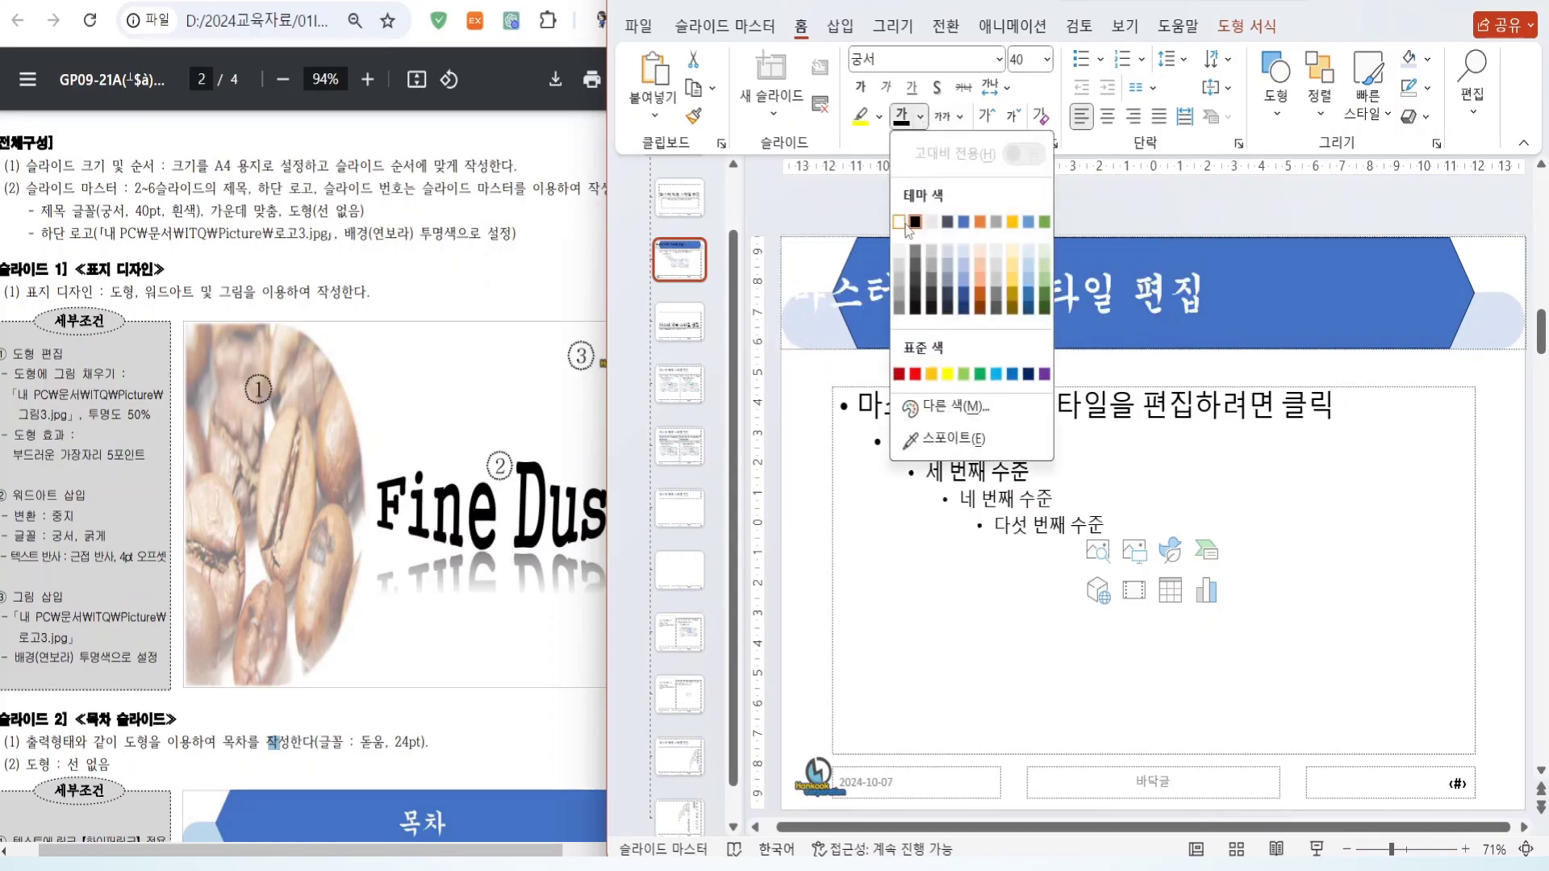
click(900, 223)
click(1108, 117)
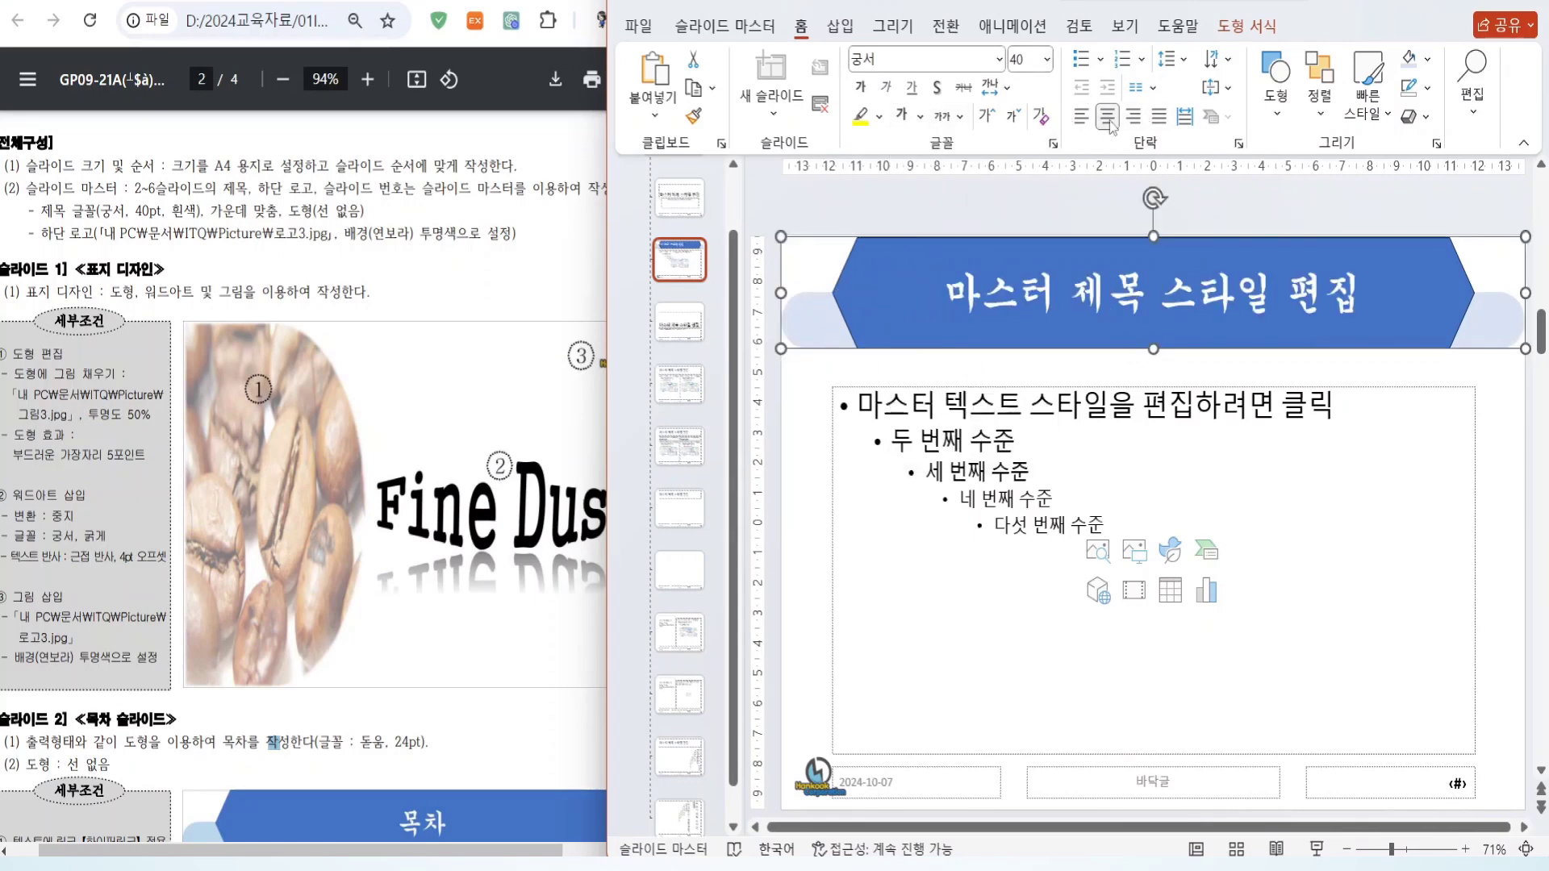
click(1227, 88)
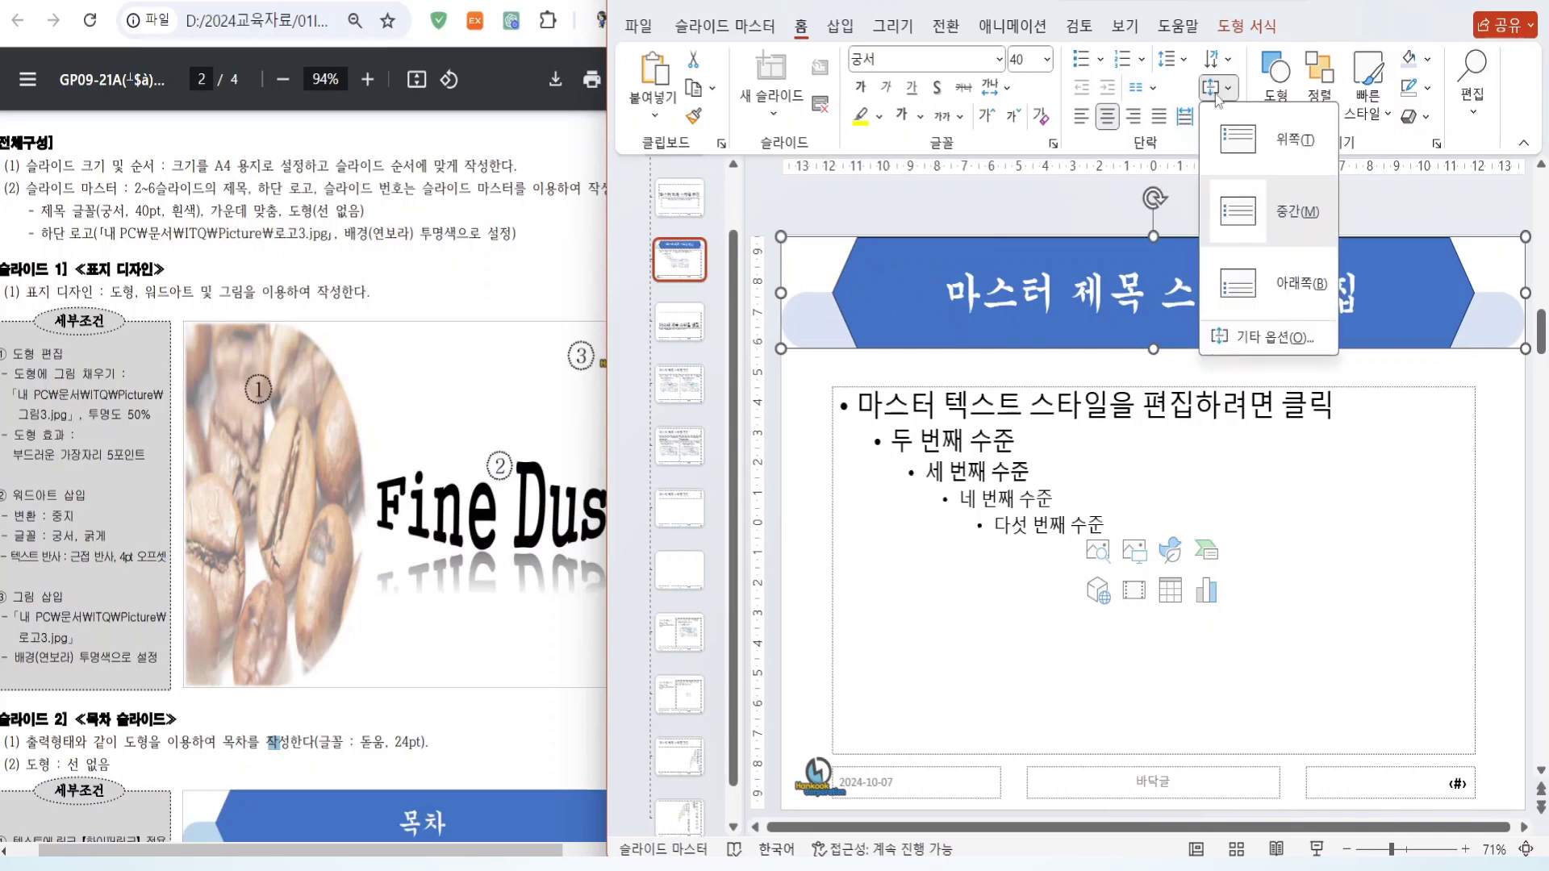
click(1248, 219)
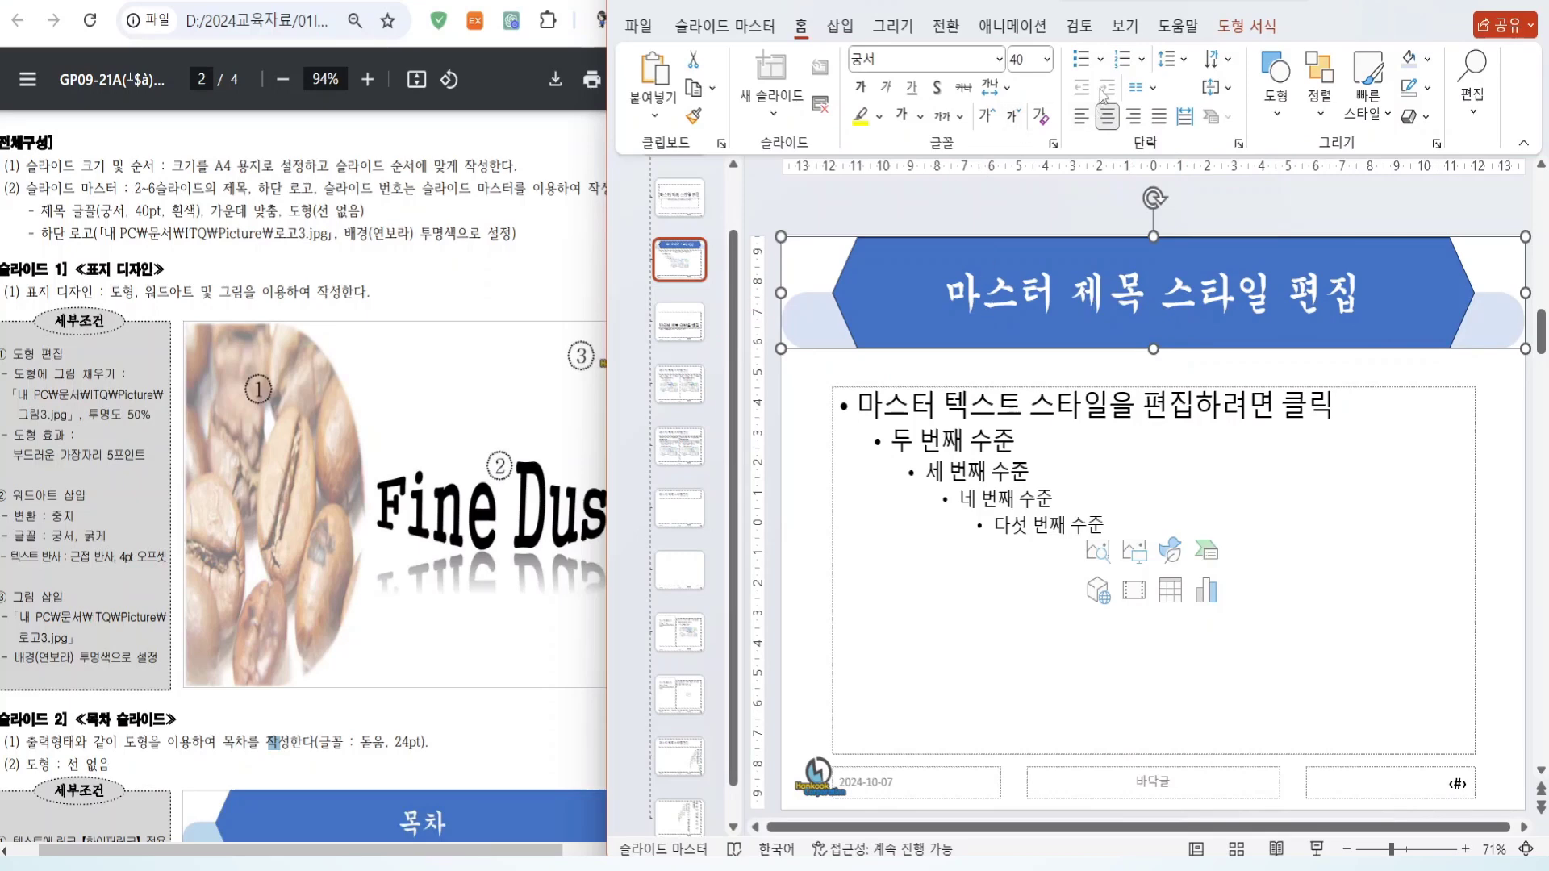
- Remove the outline from the blue hexagon behind the title
click(1254, 38)
click(888, 263)
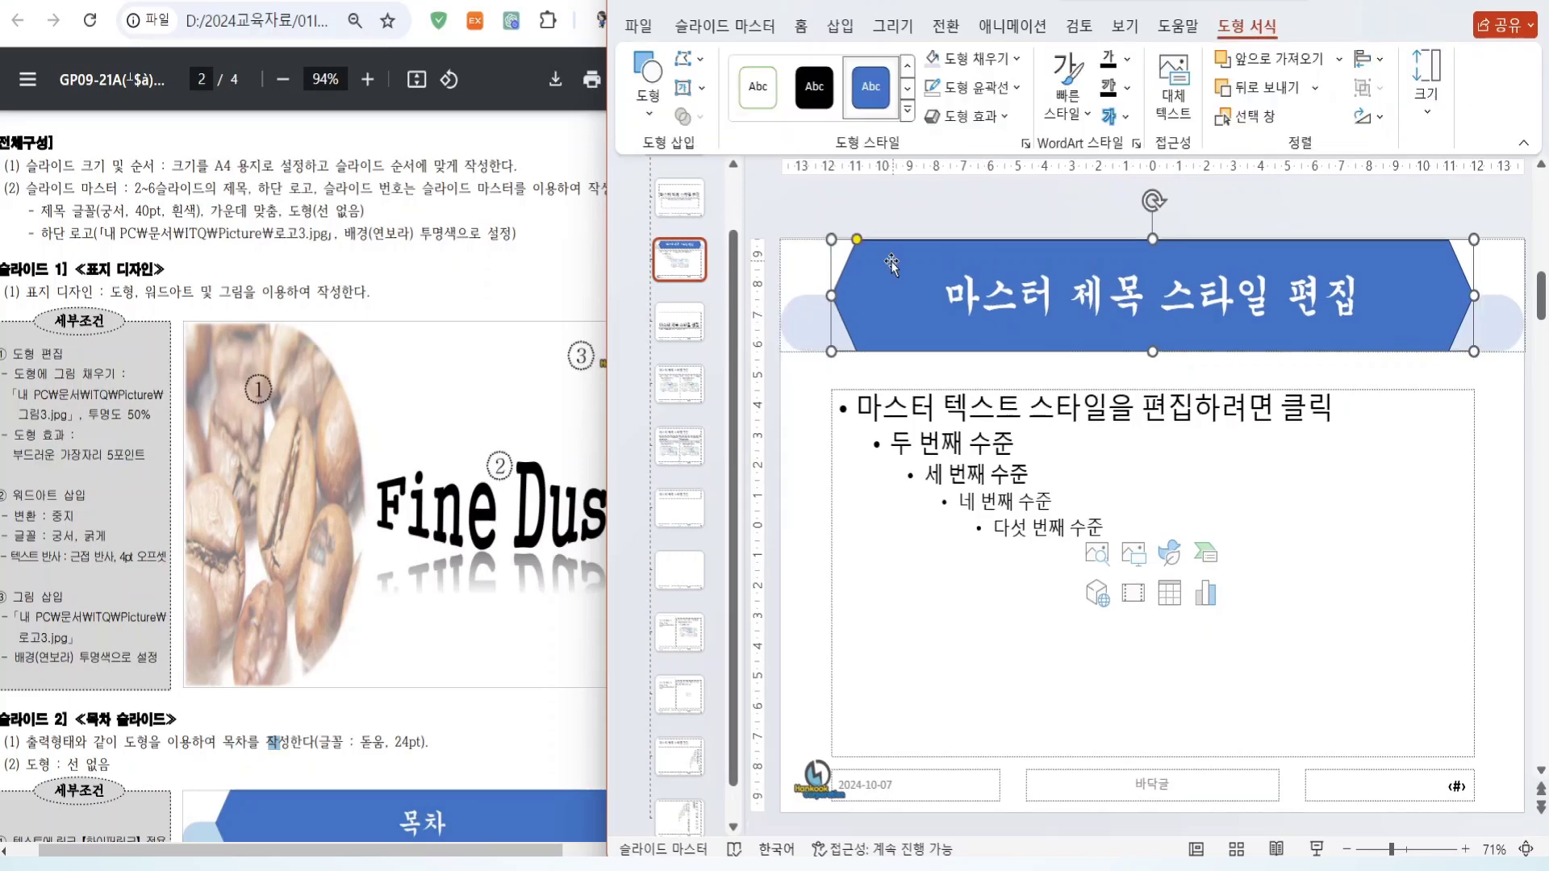
click(1011, 88)
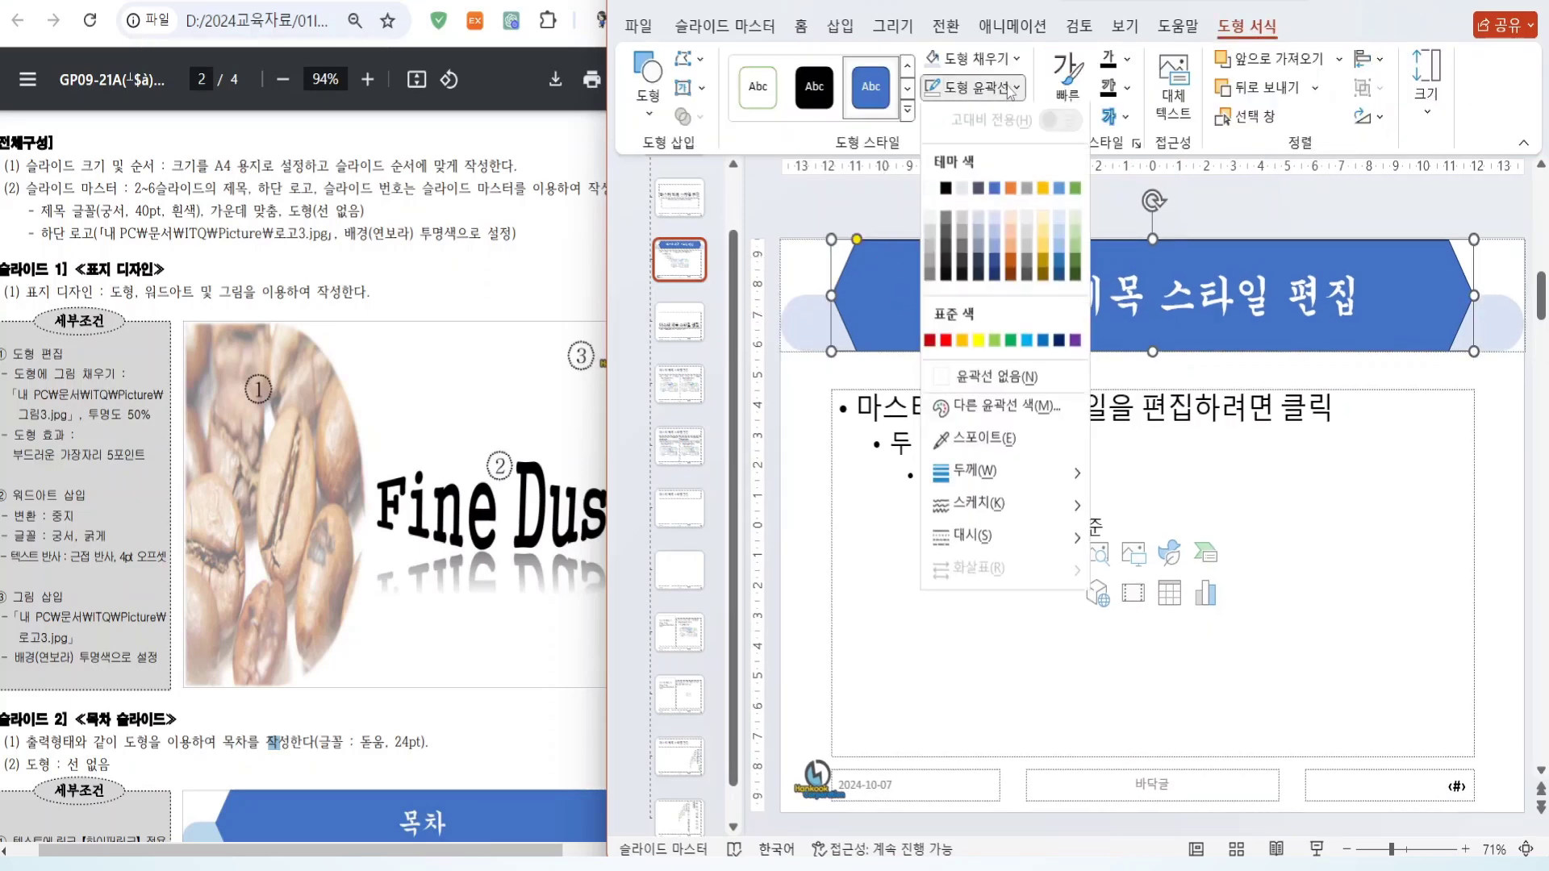
click(997, 381)
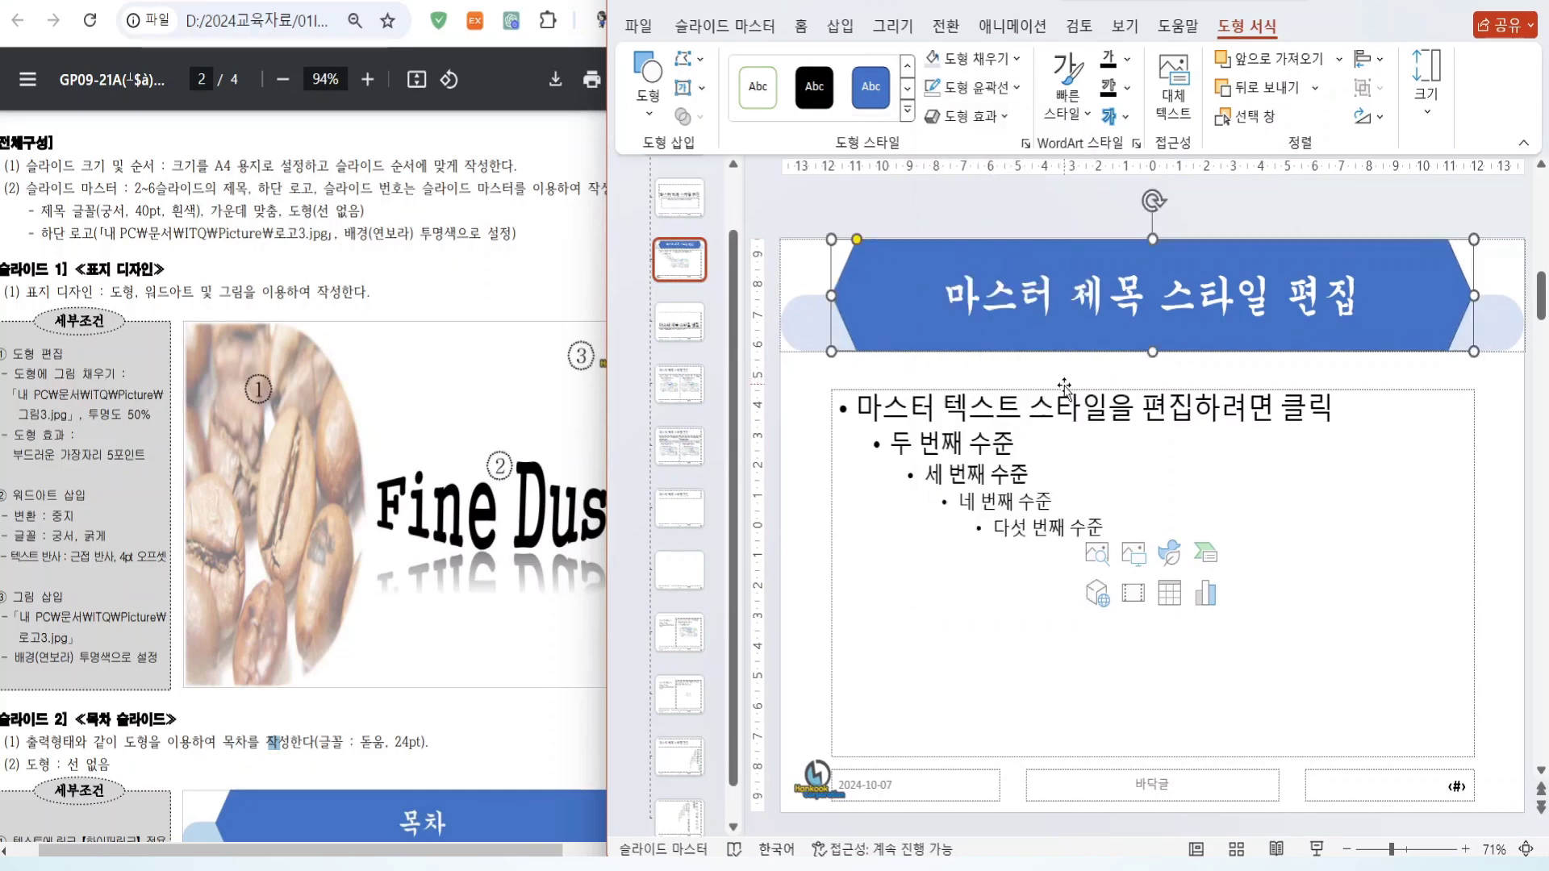
- Deselect the master's objects and close the slide master view
click(952, 218)
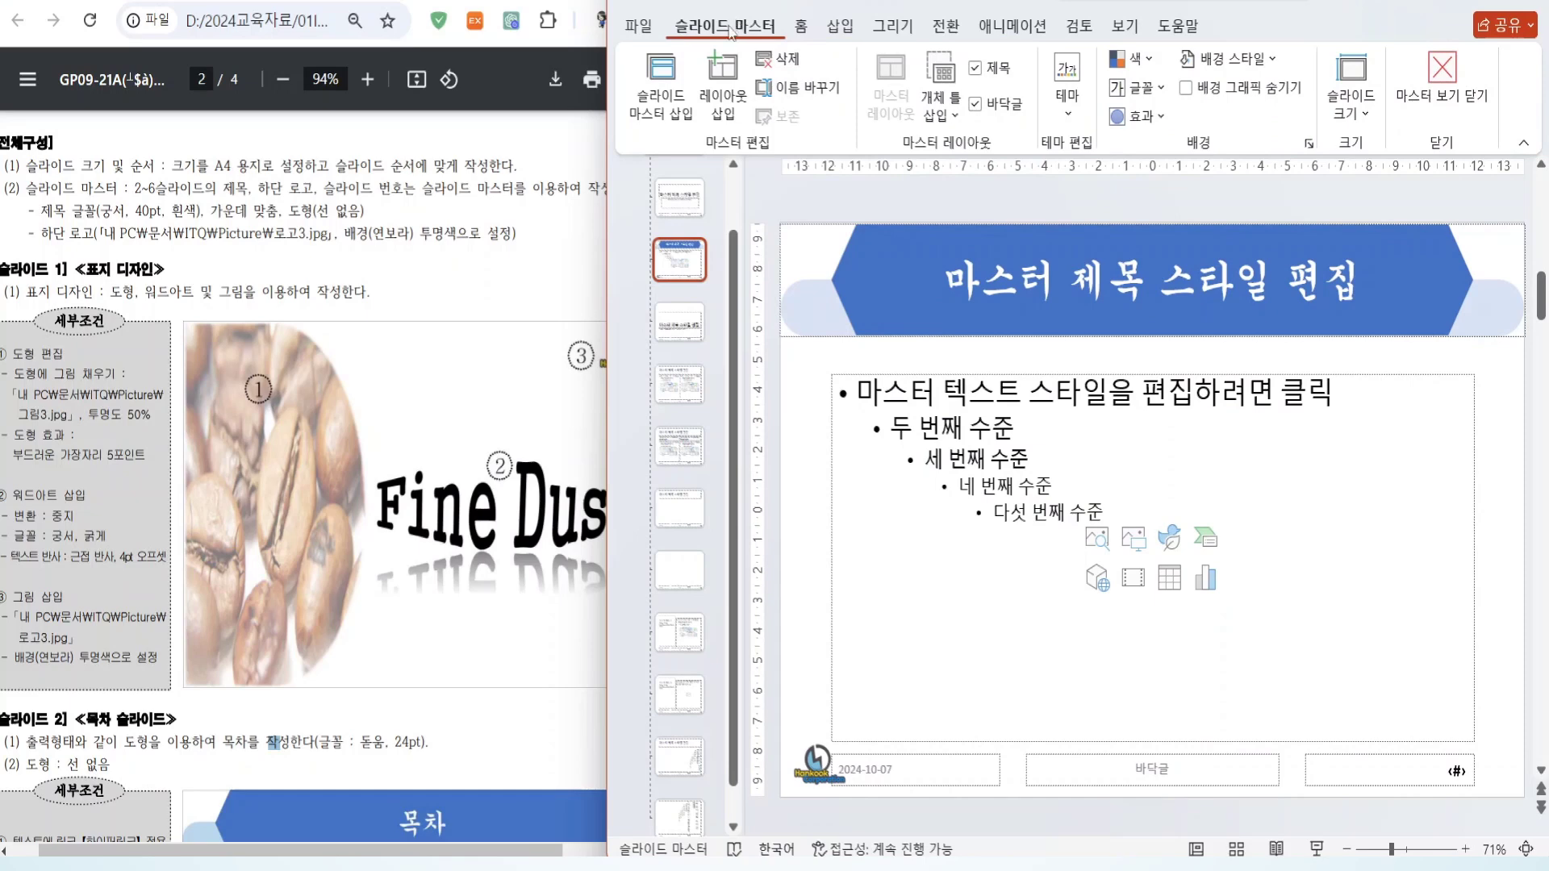
click(819, 763)
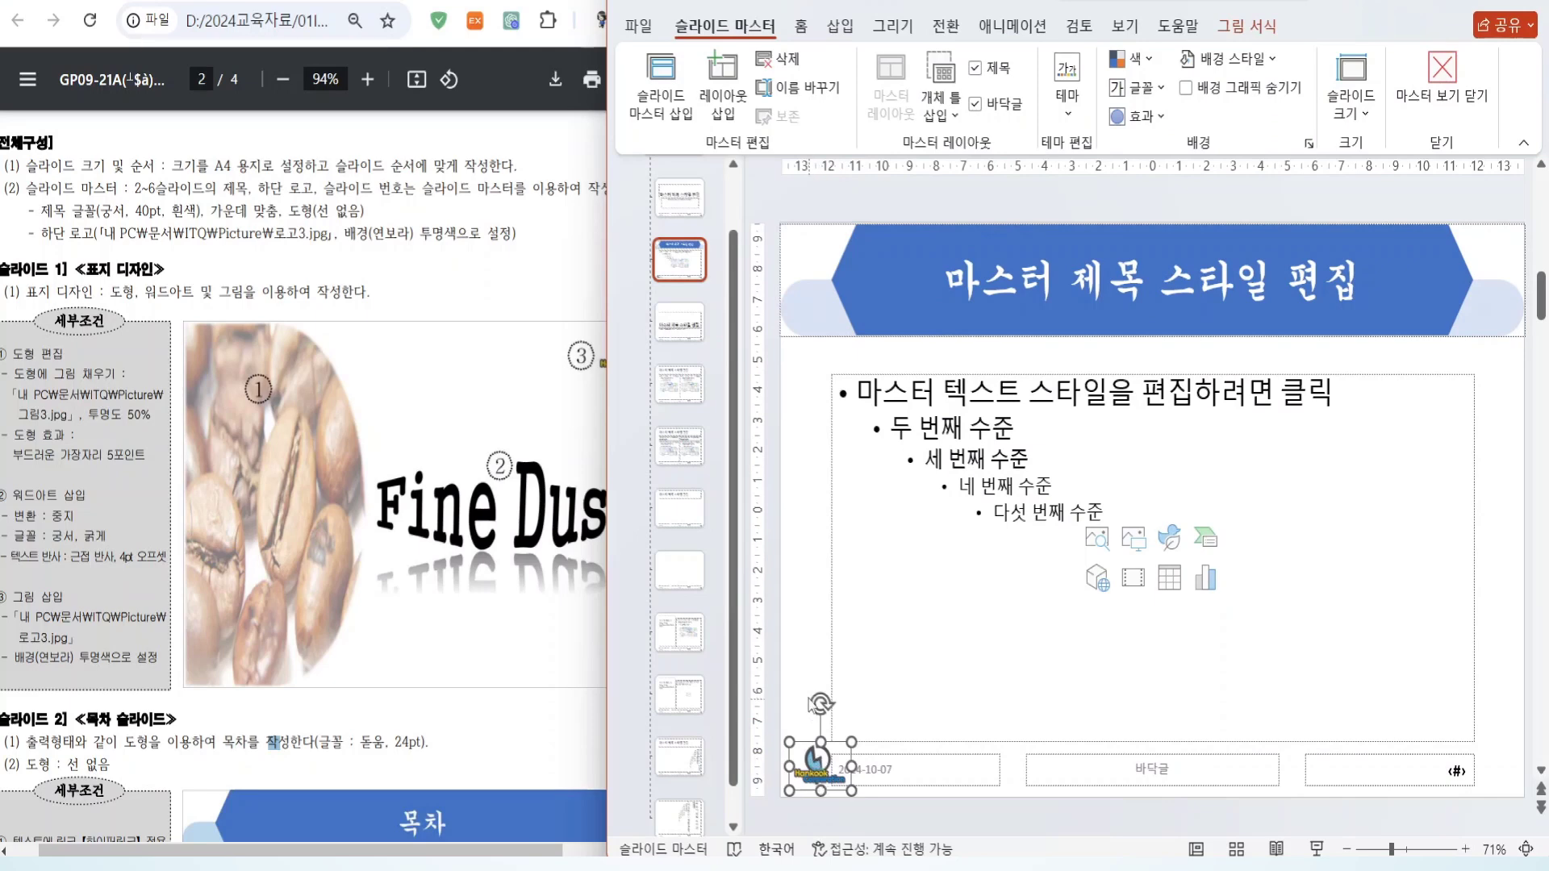
click(803, 600)
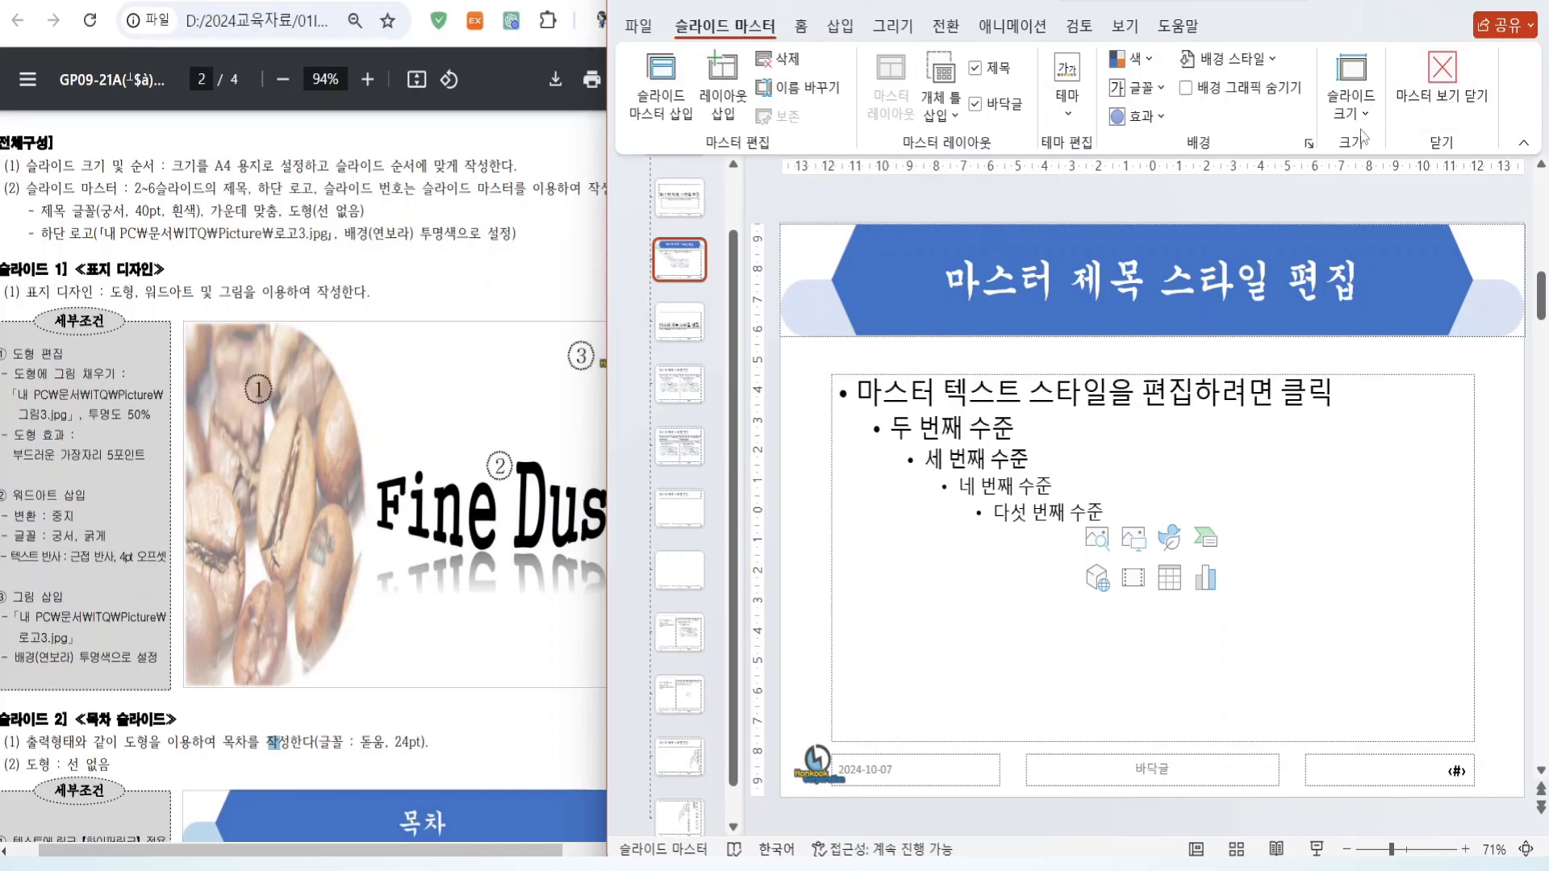
click(1465, 88)
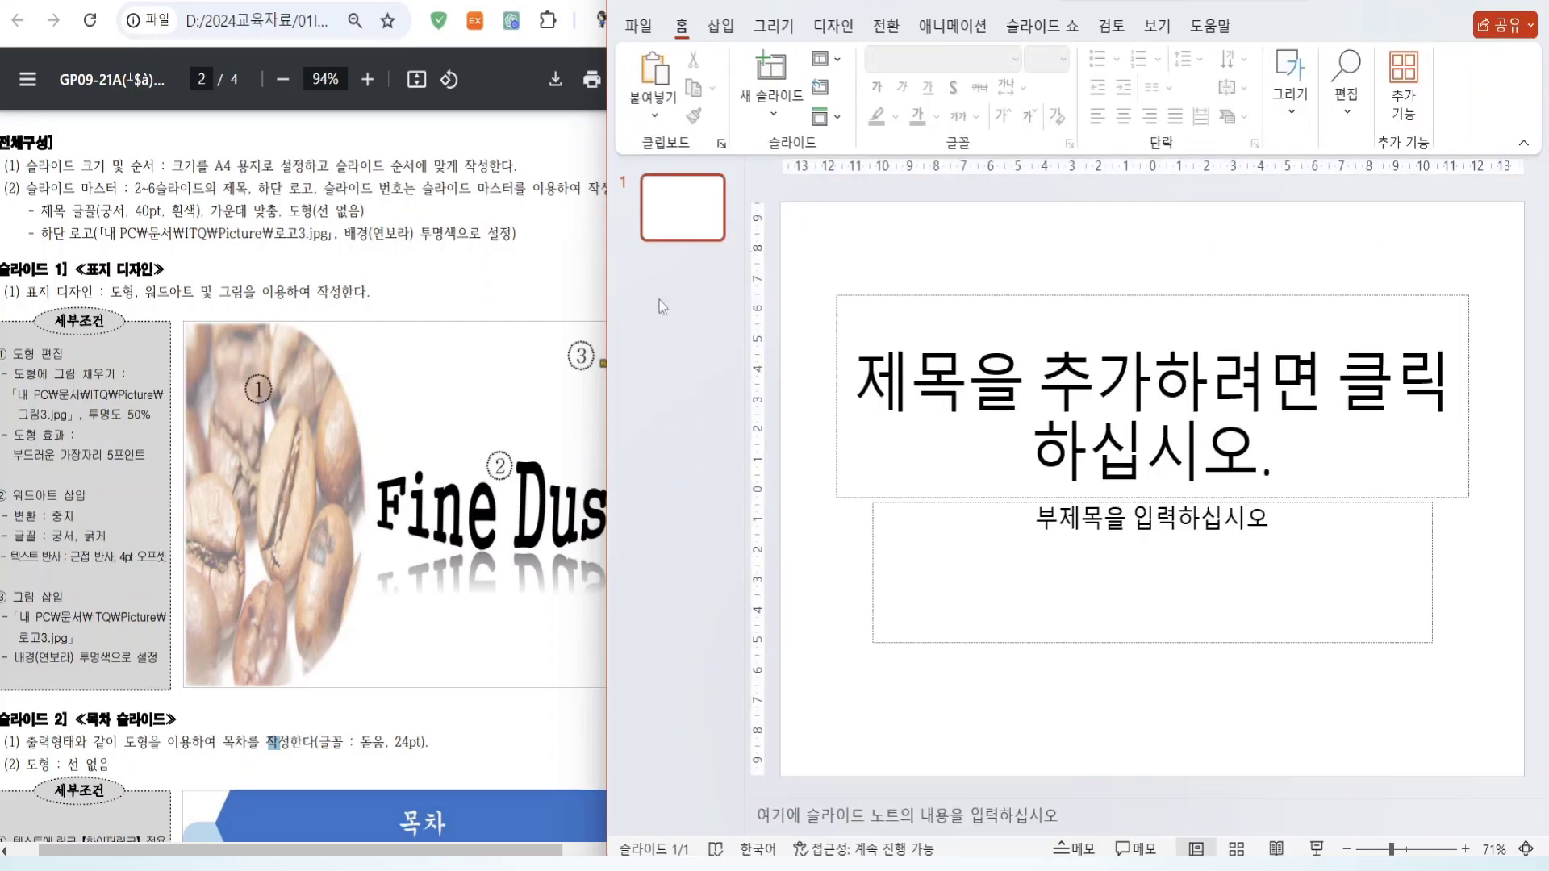
- Add five new slides with the decorated title layout after the title slide, making six slides in total
click(664, 264)
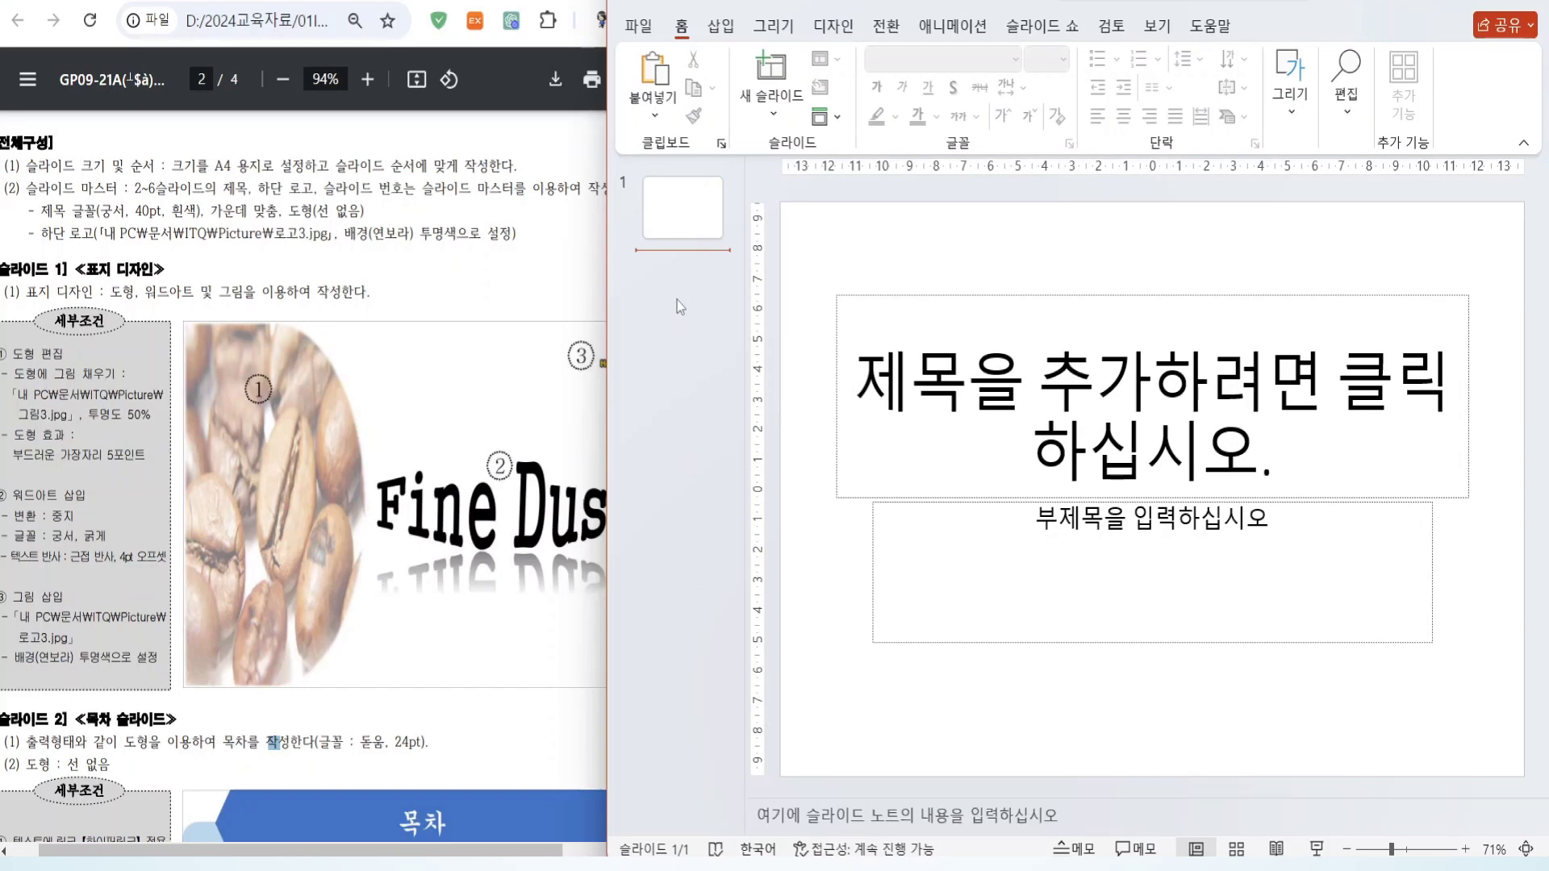
key(Return)
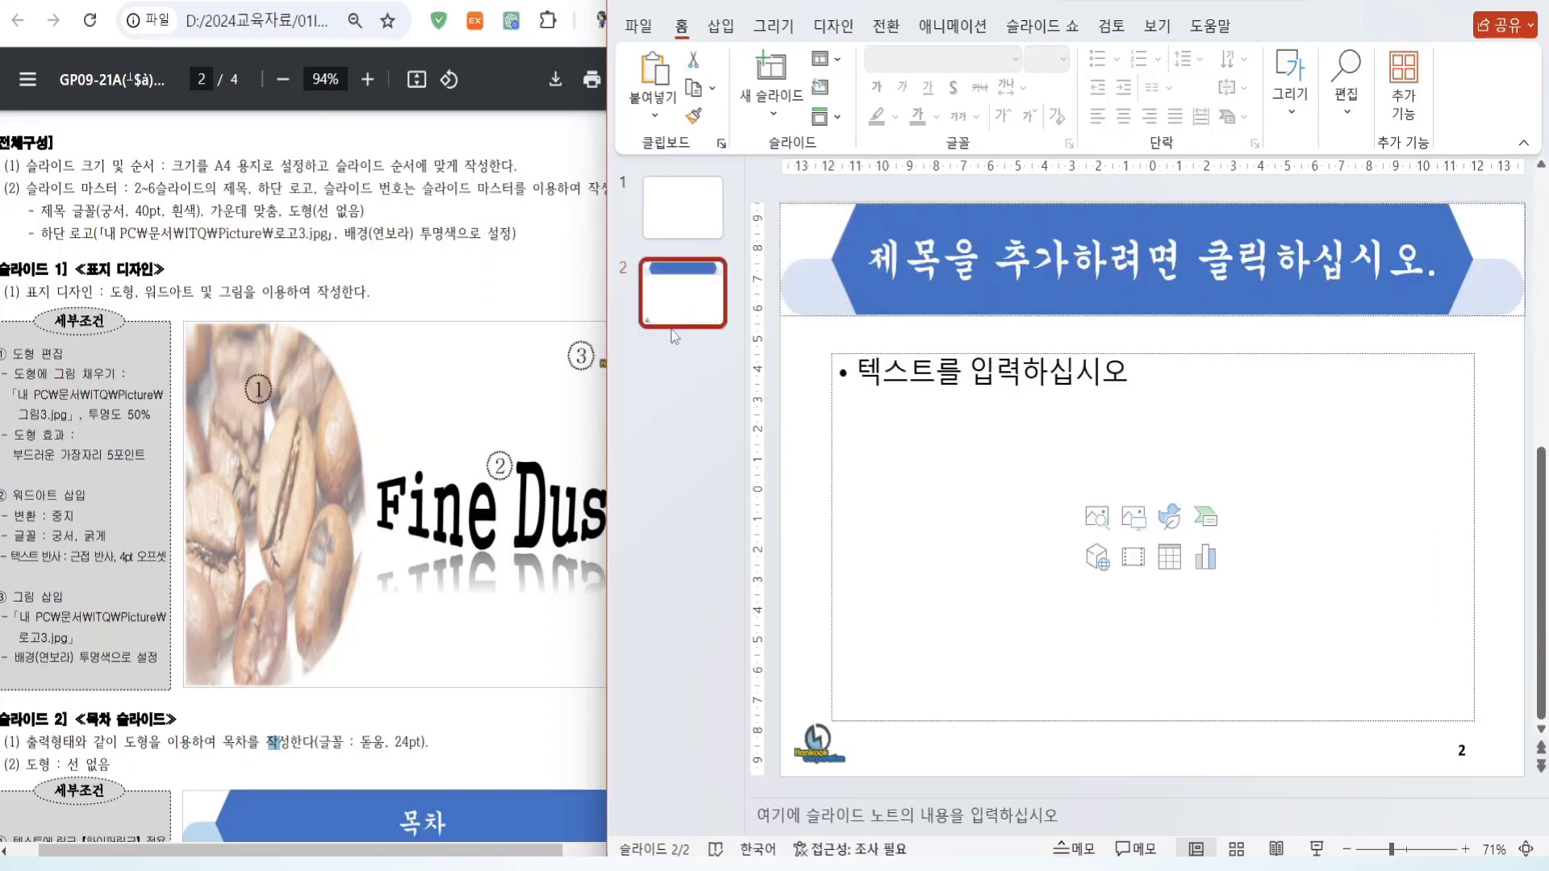
right_click(659, 404)
click(700, 495)
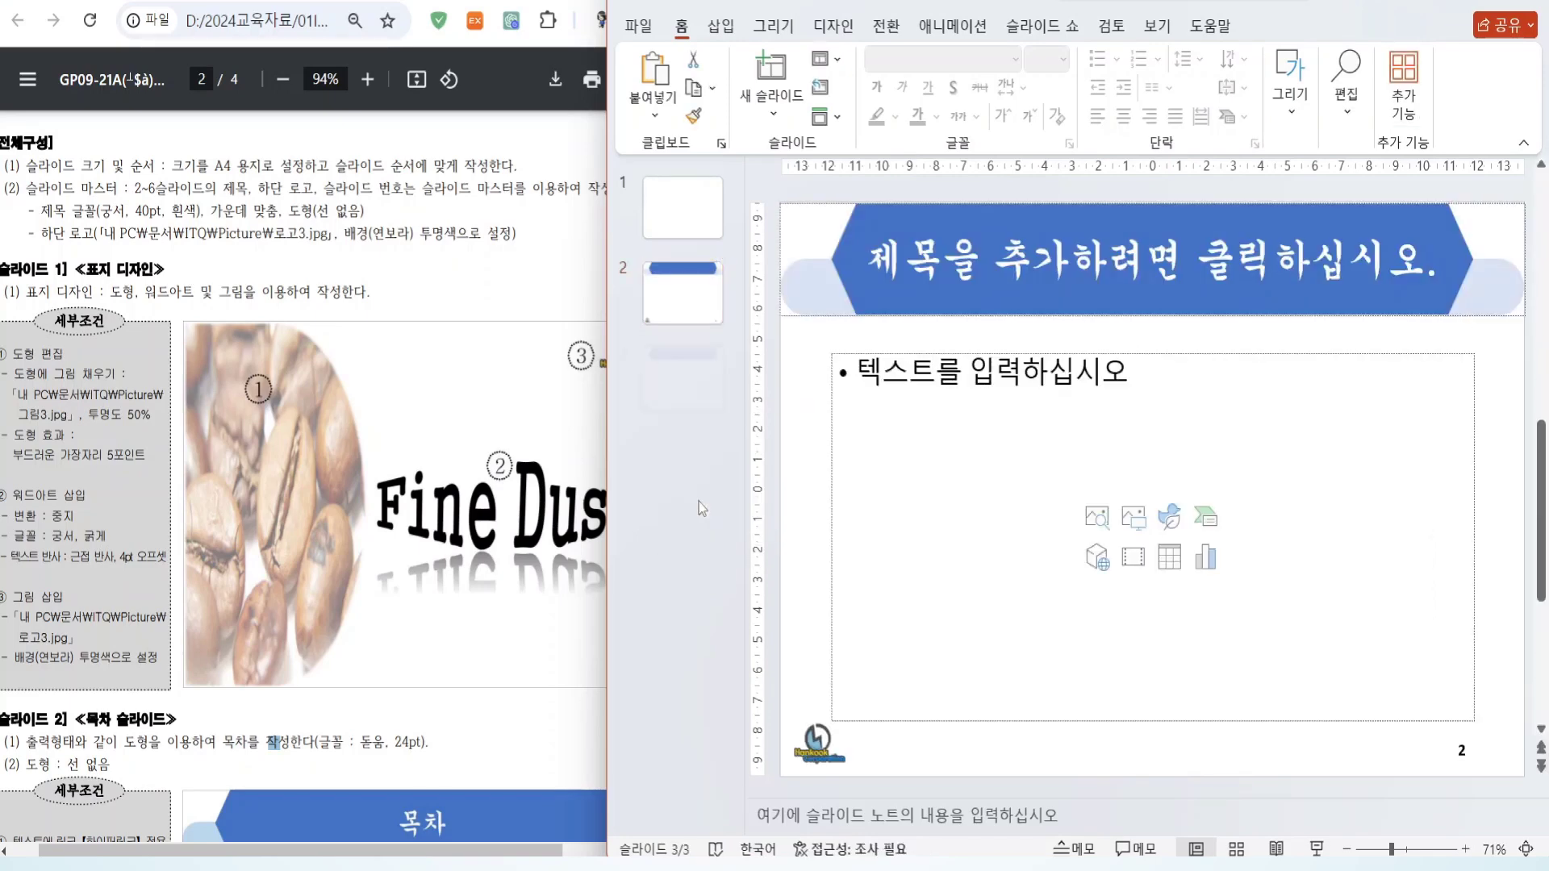
key(Return)
key(Return)
key(Return)
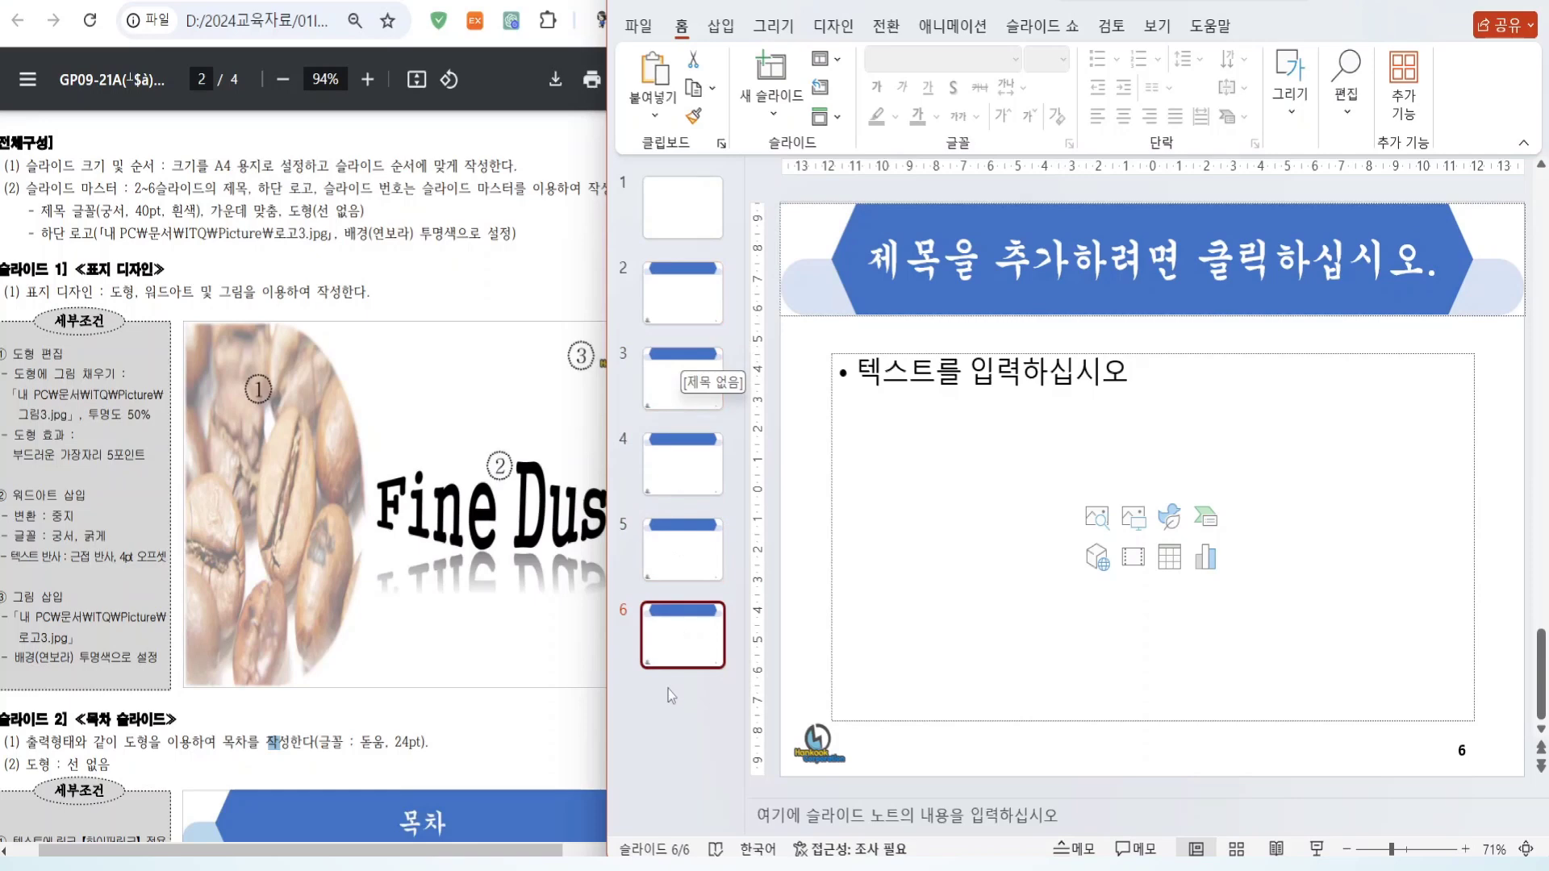
- Return to the title slide and save the presentation in the Documents ITQ folder, named with the candidate's exam number and name
click(680, 216)
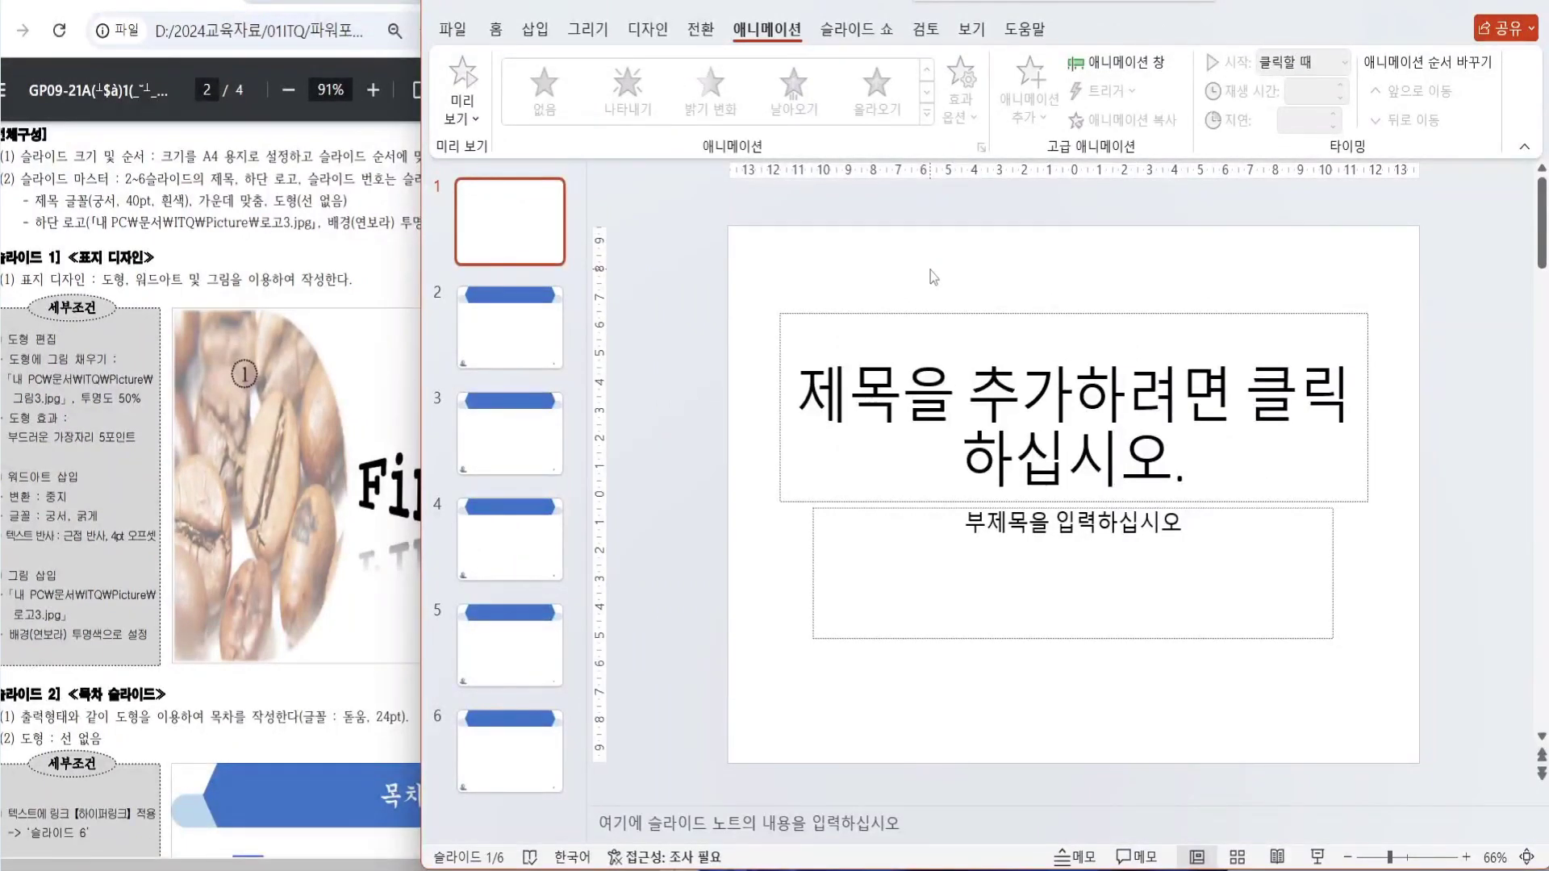
key(F12)
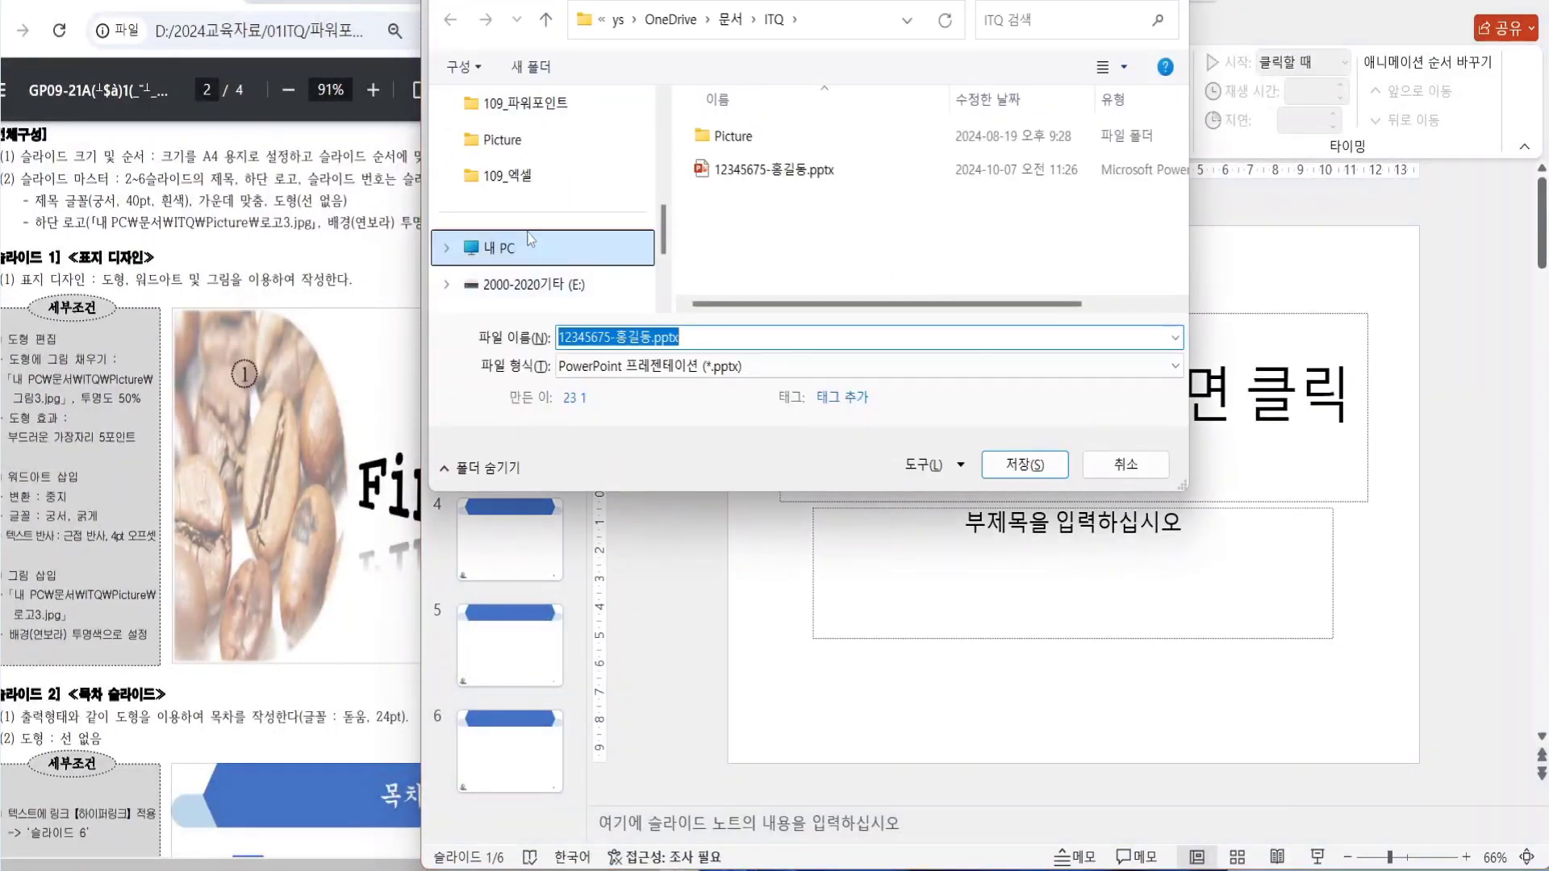
click(502, 139)
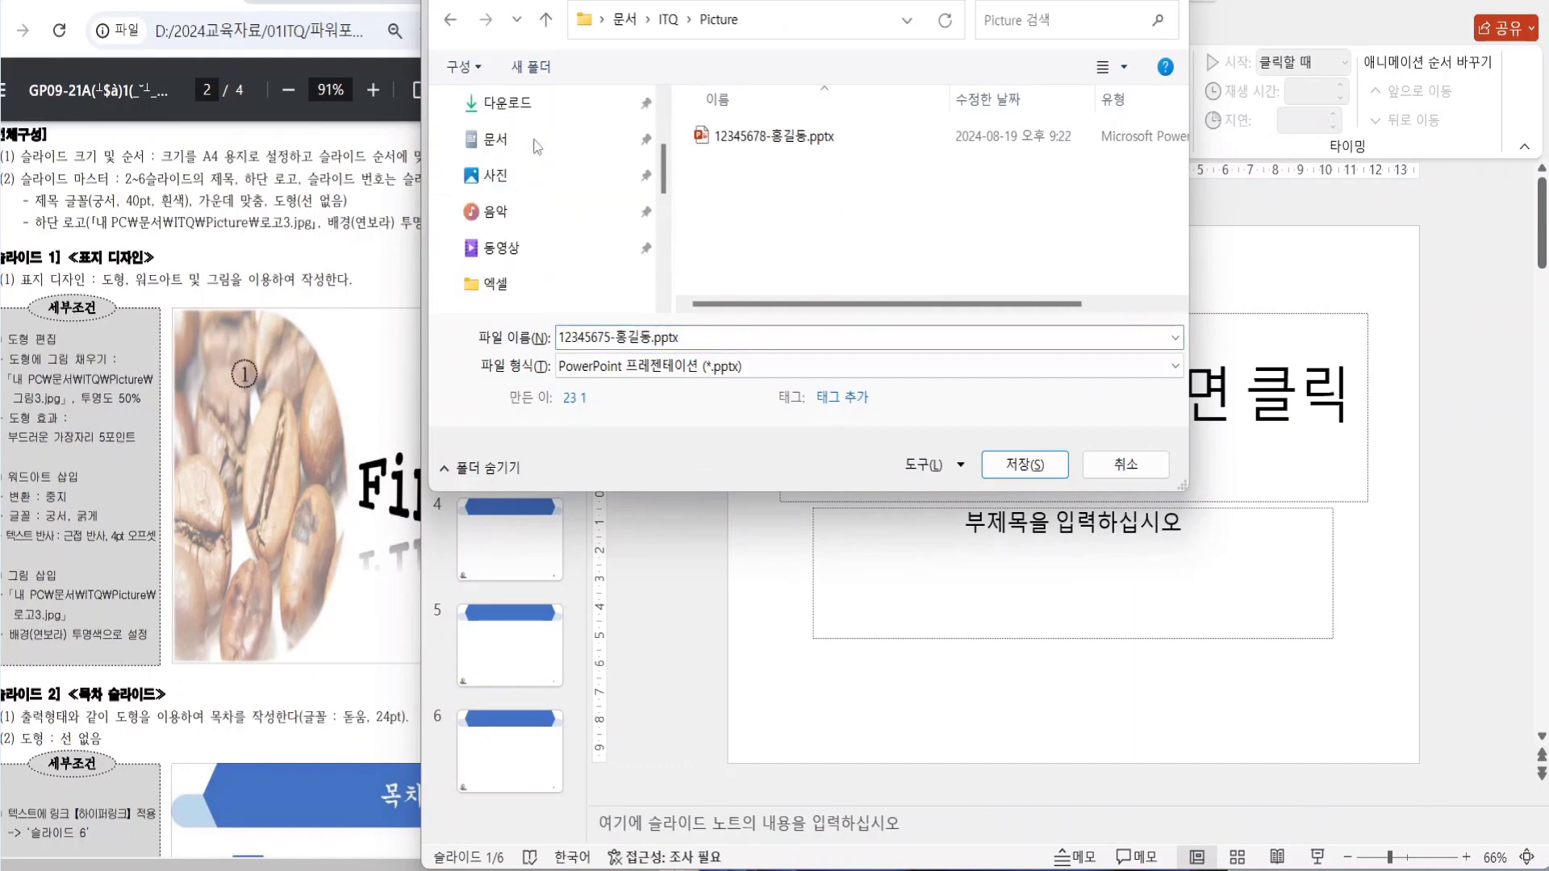
double_click(776, 162)
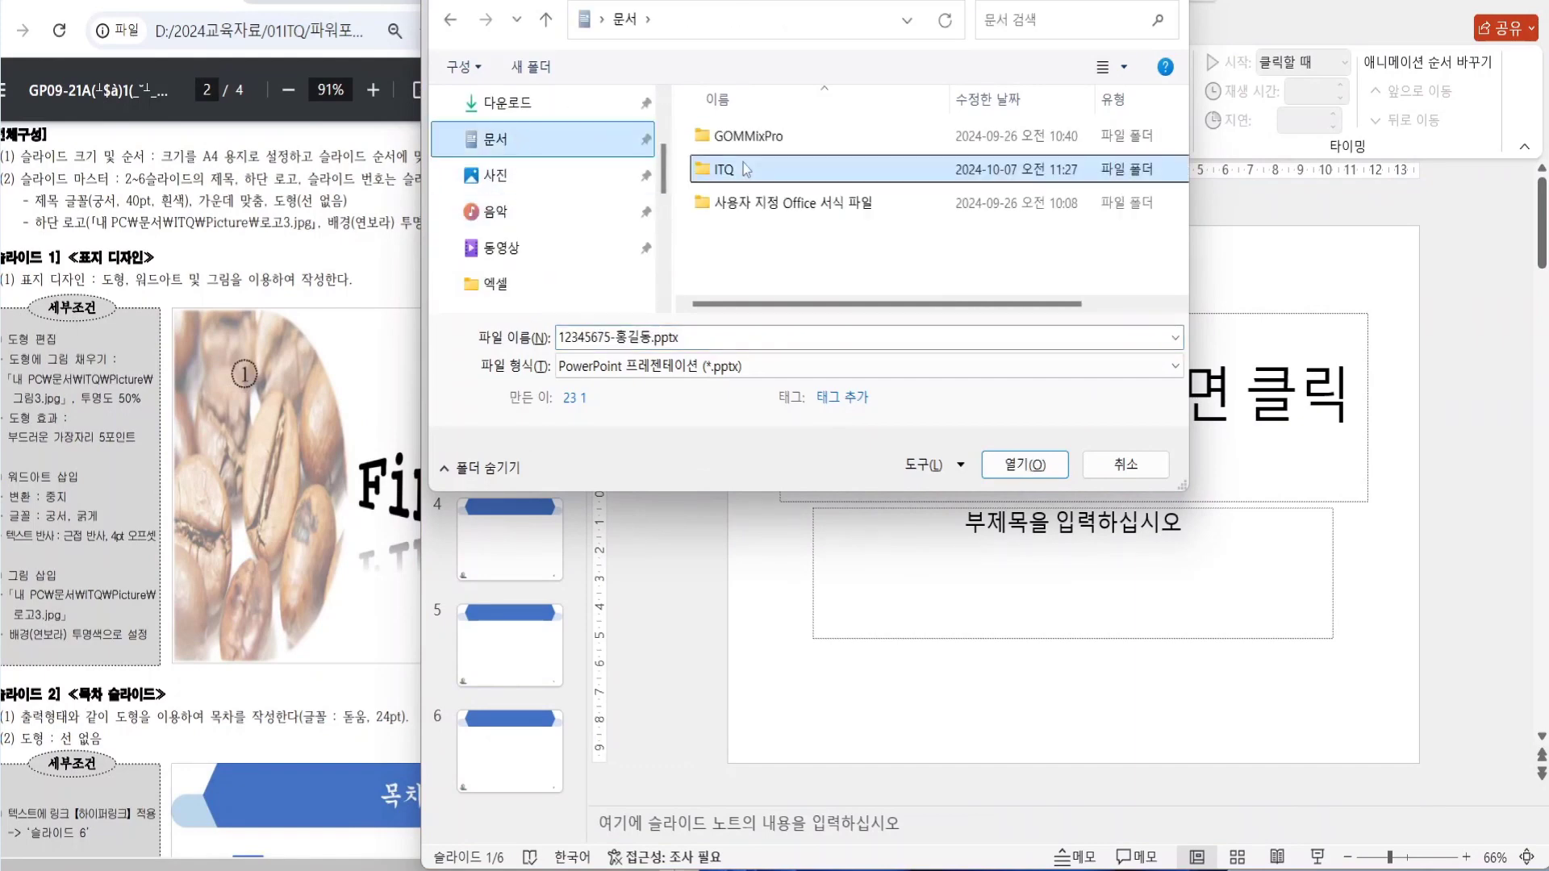
click(703, 342)
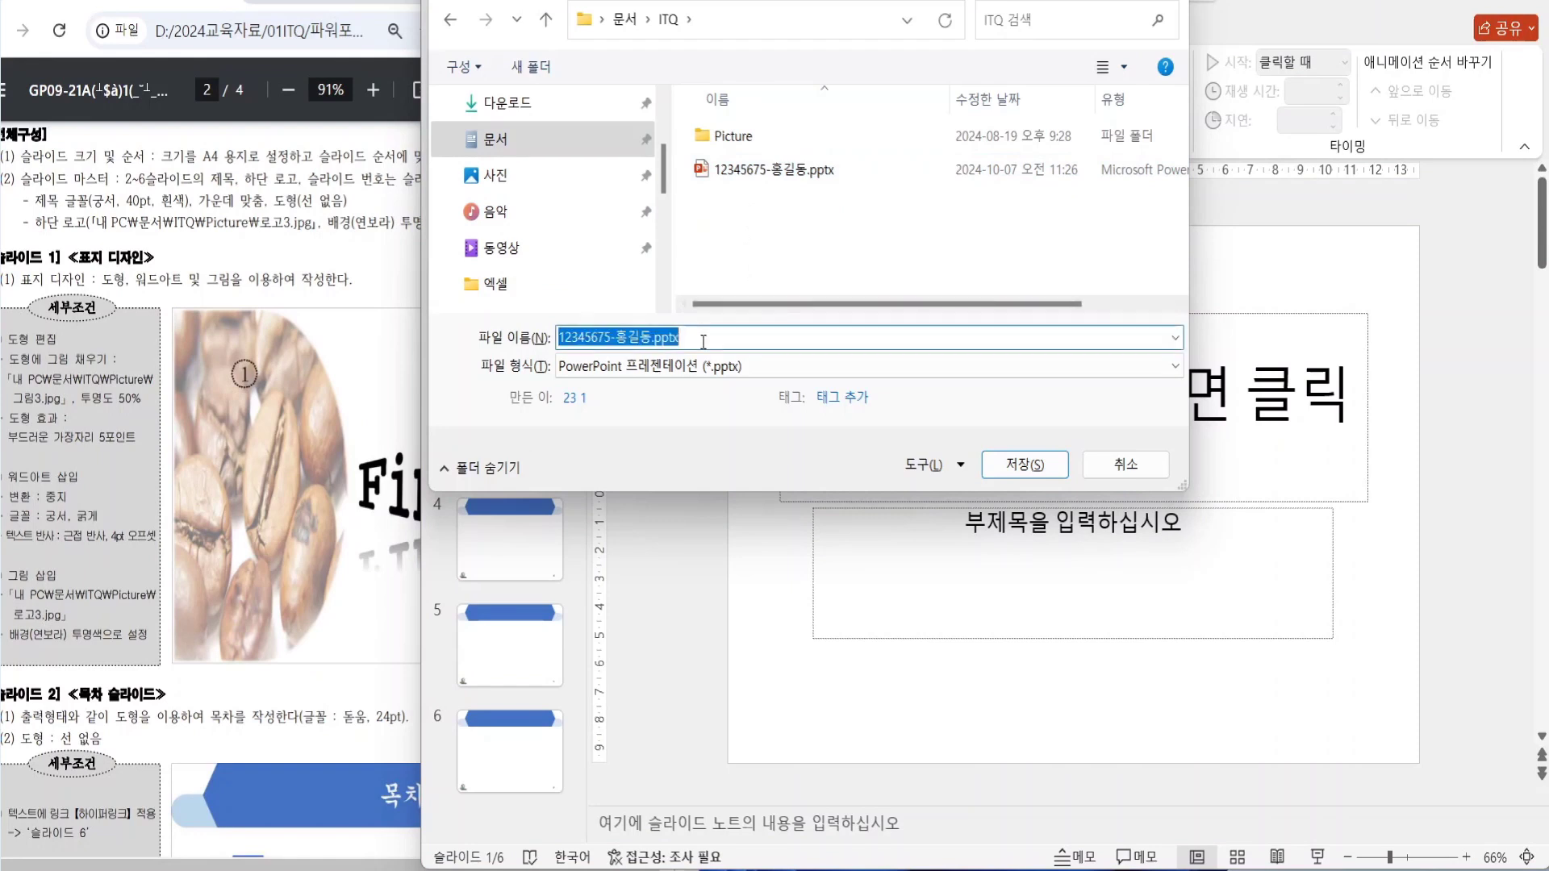
text(123456)
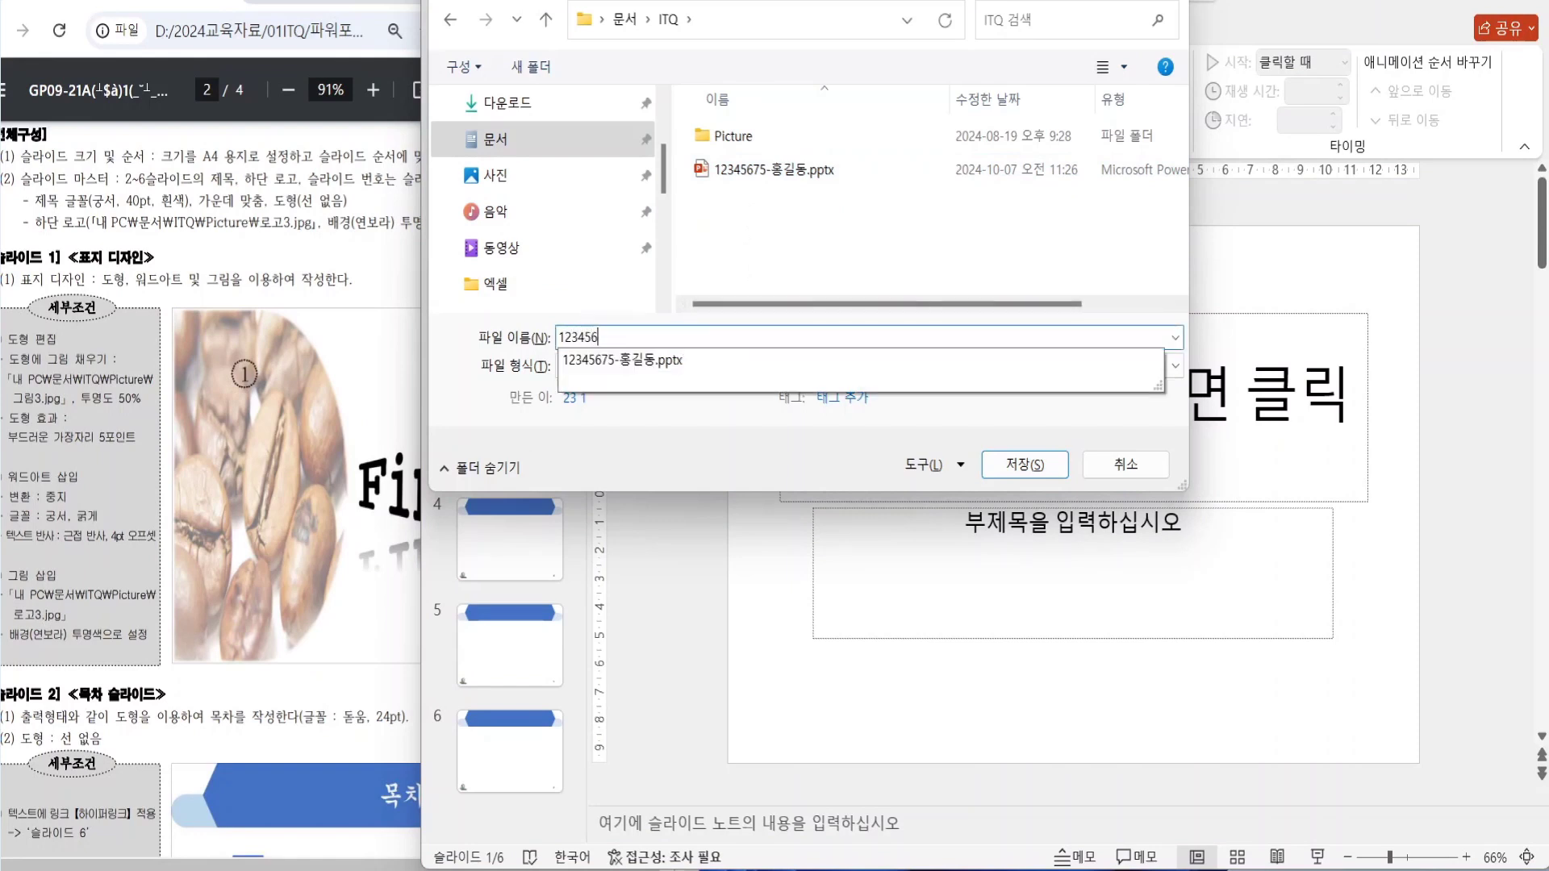
text(78)
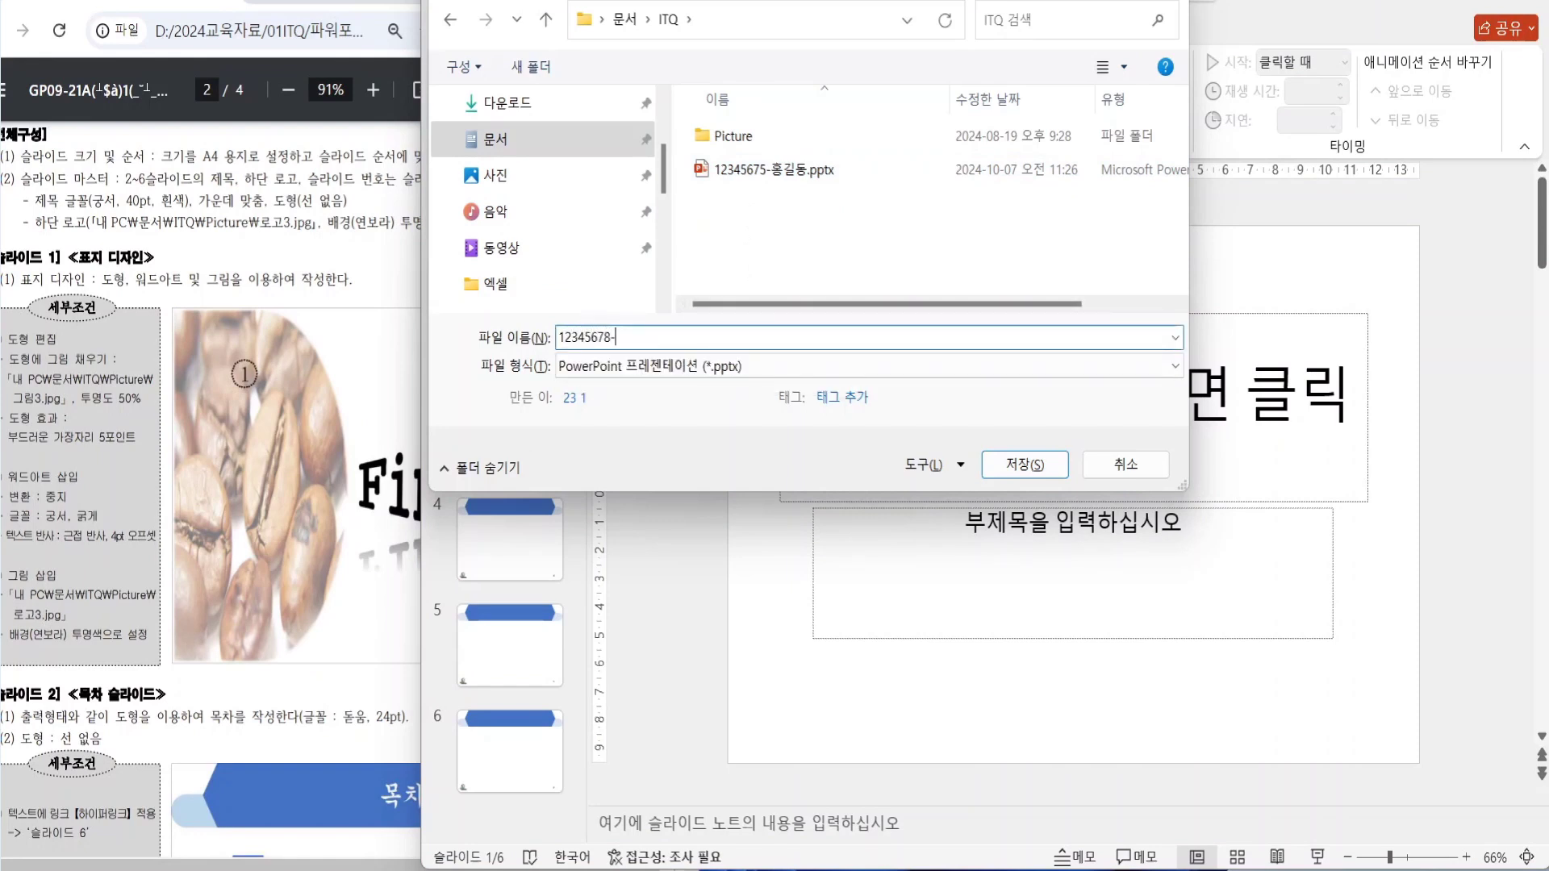
text(-홍길드)
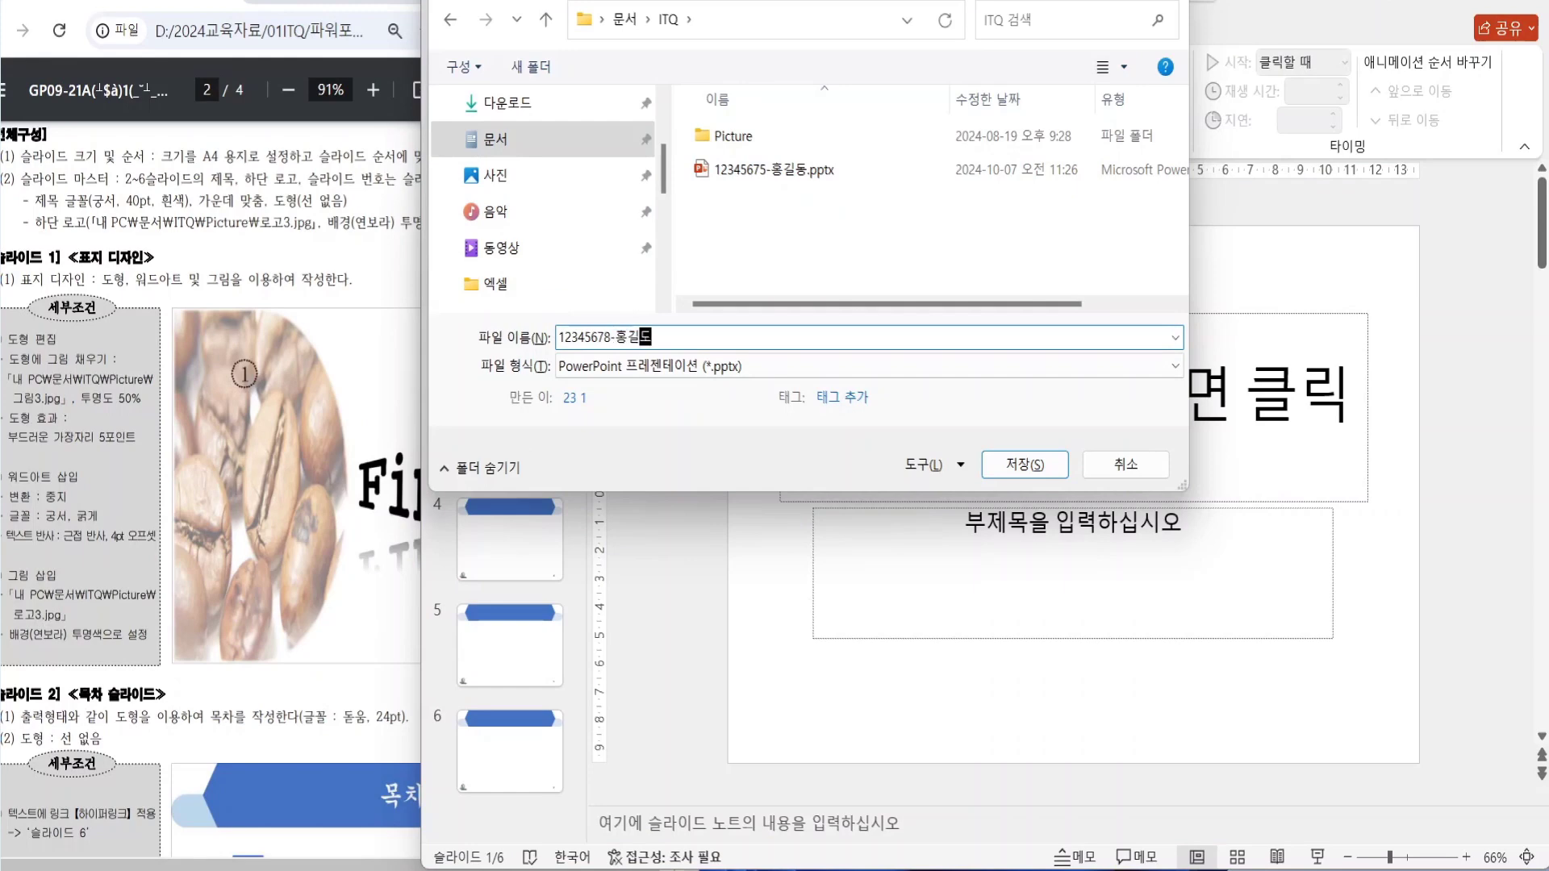
click(1050, 464)
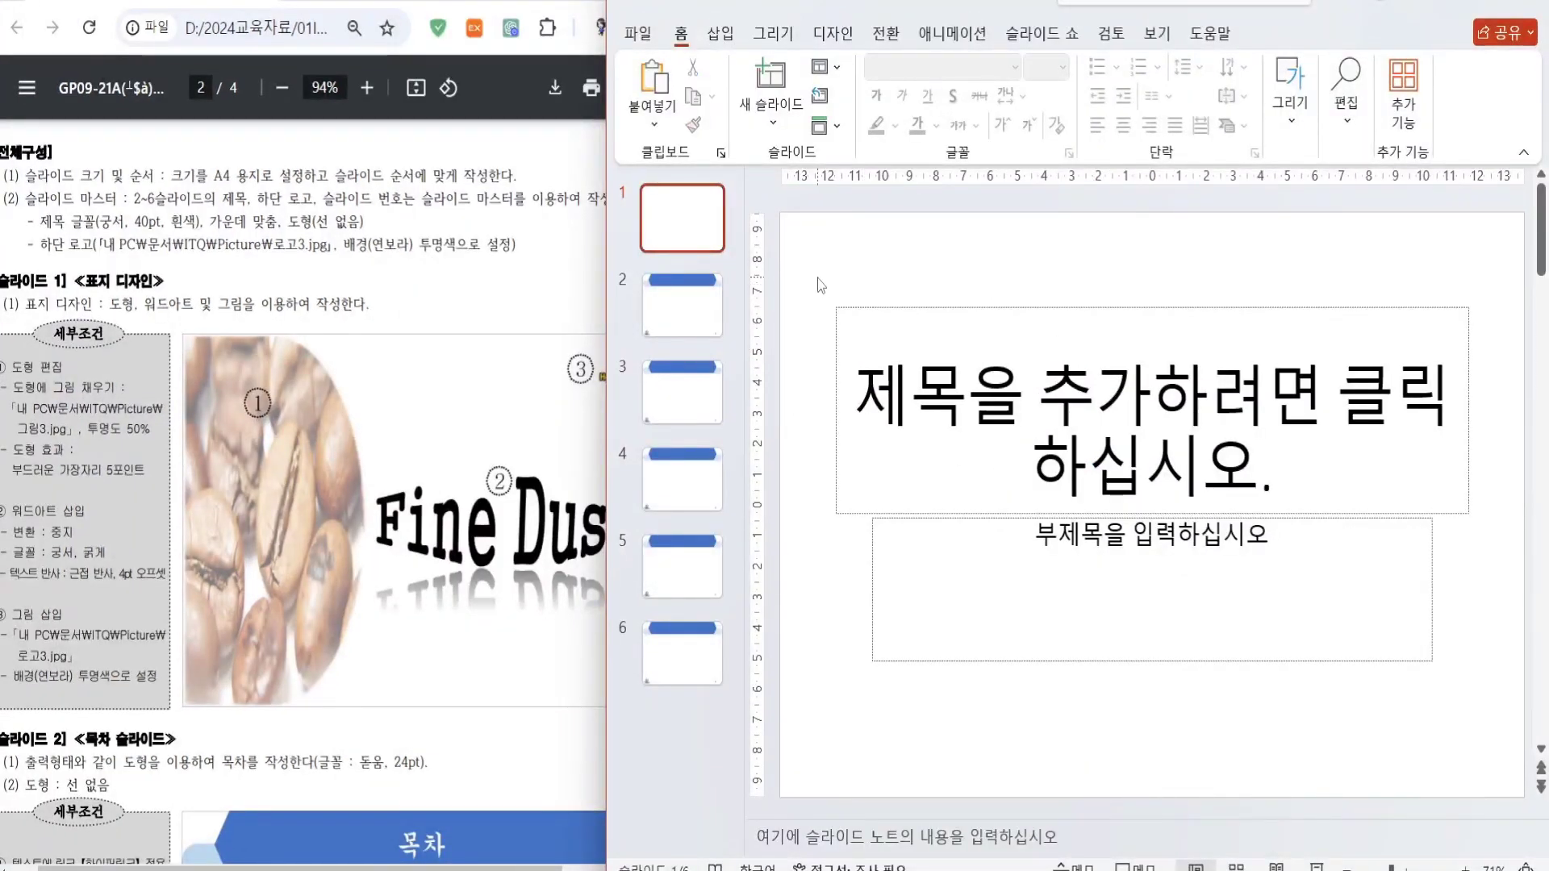
- Delete the title and subtitle placeholders from the title slide
drag(816, 276, 1500, 724)
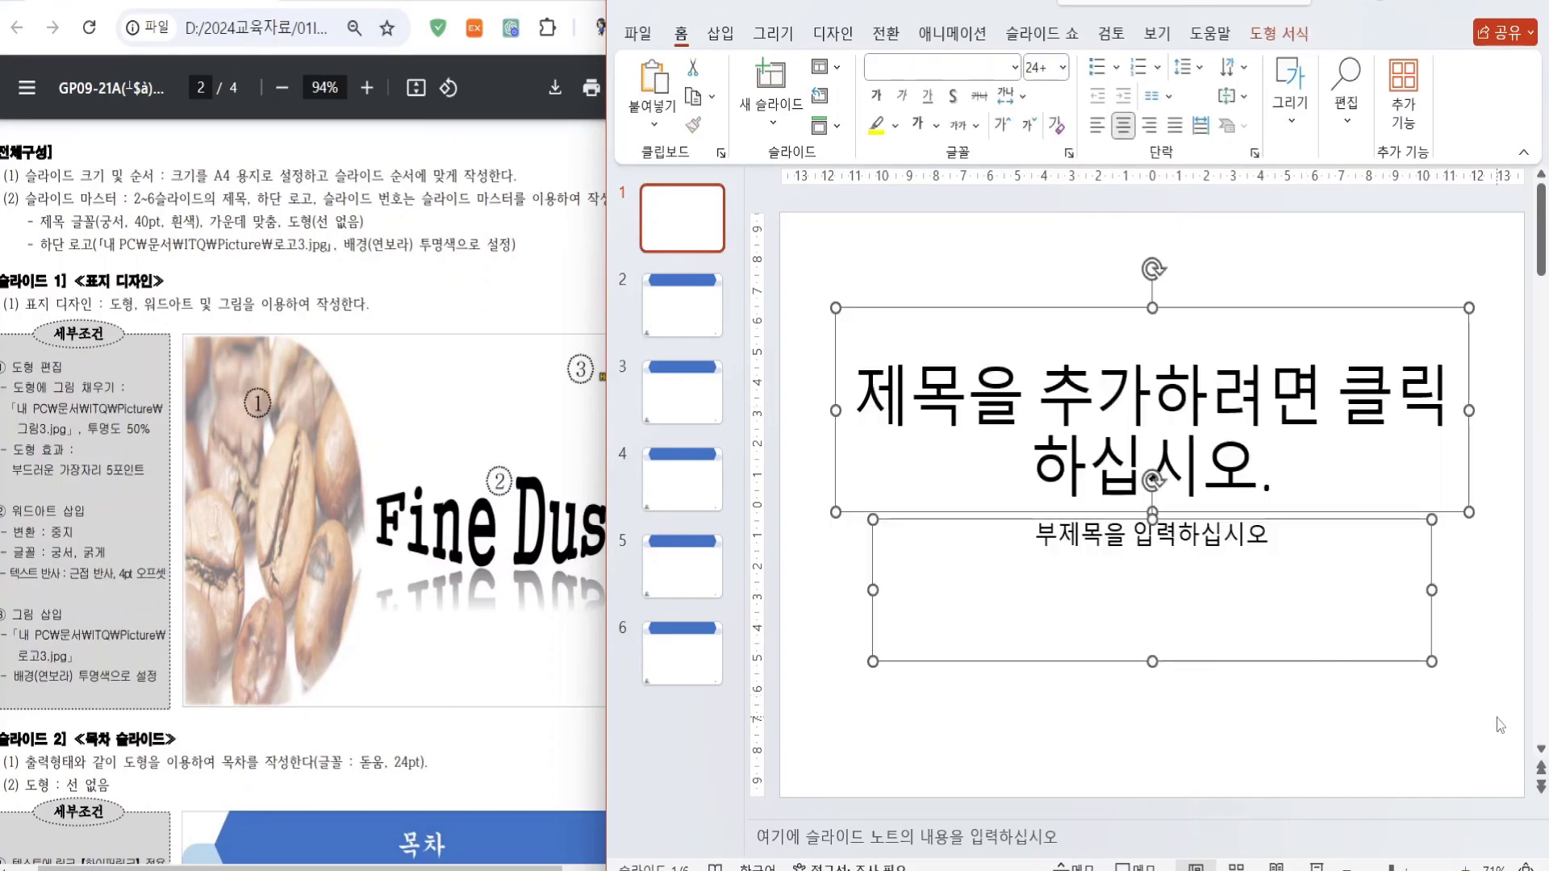
key(Delete)
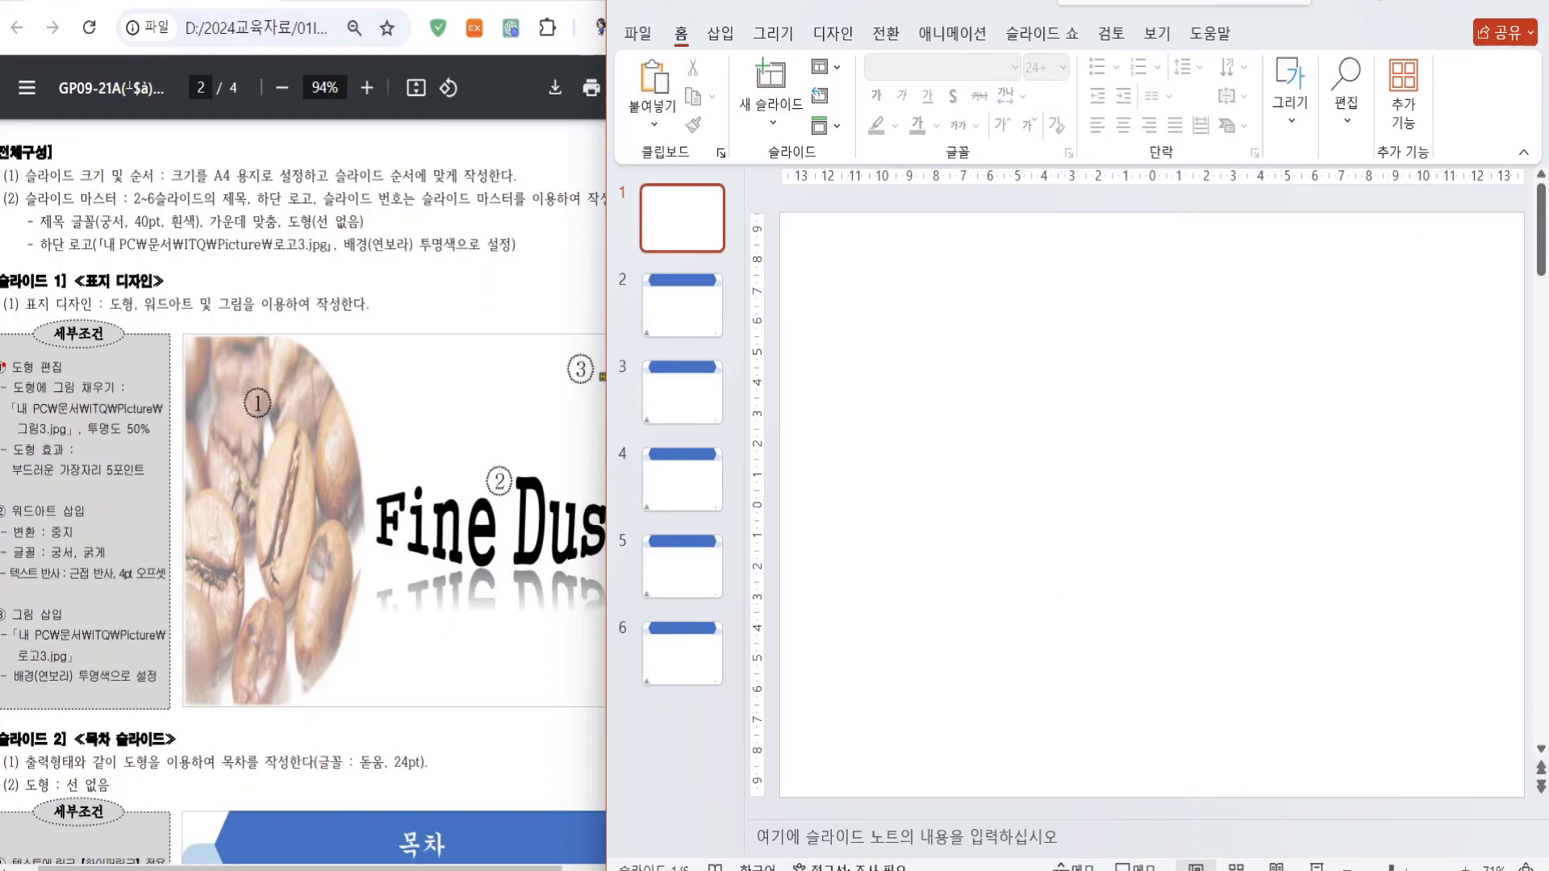
mouse_move(6, 352)
mouse_down()
mouse_move(146, 438)
mouse_move(184, 489)
mouse_up()
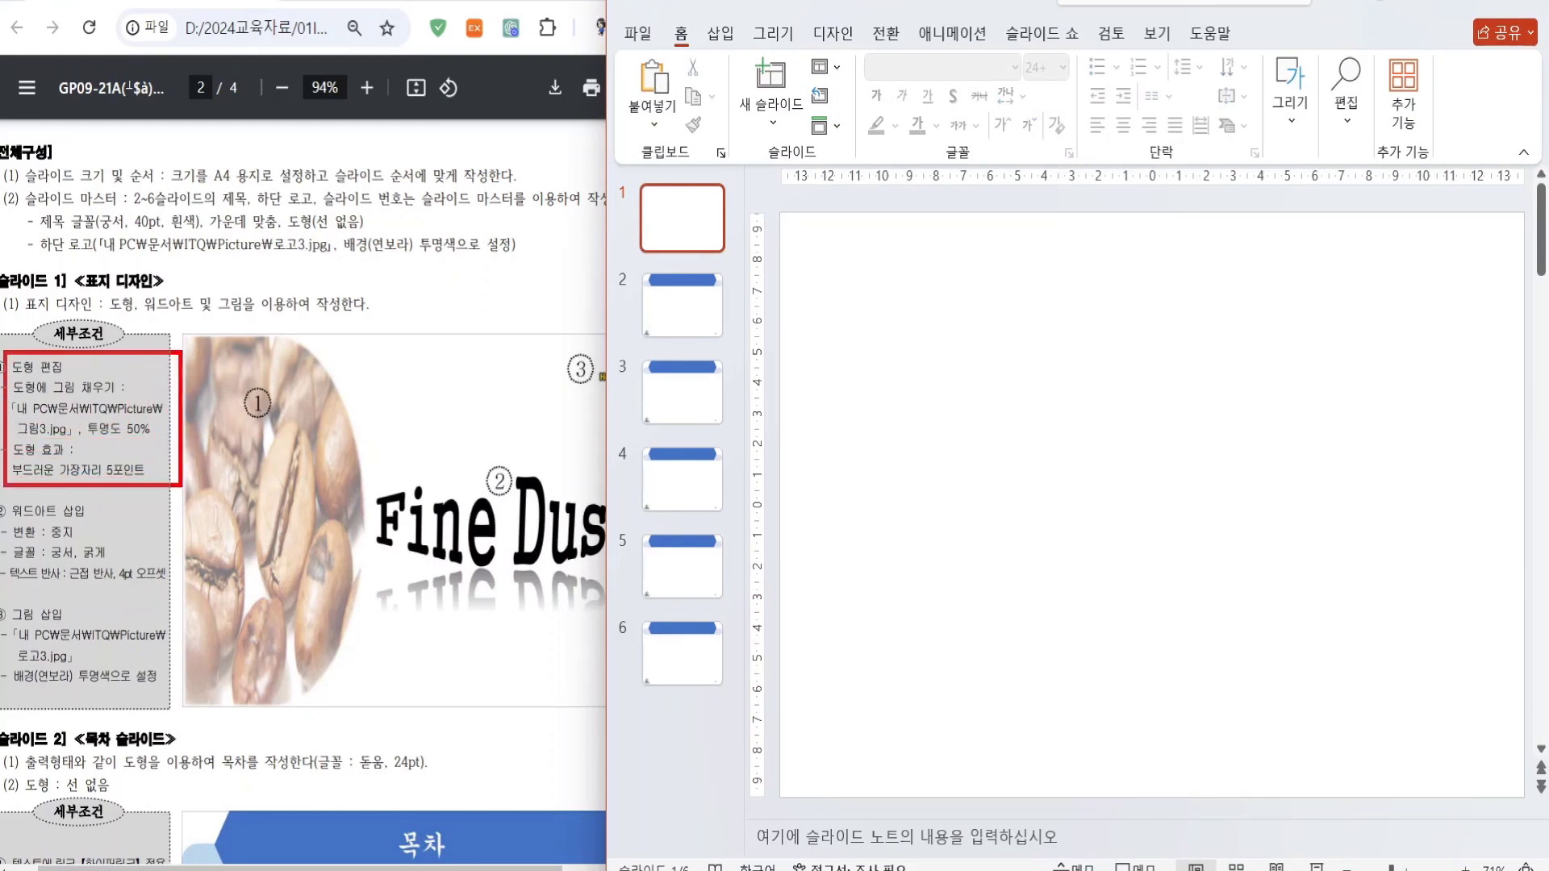
drag(9, 497, 184, 594)
drag(7, 606, 179, 701)
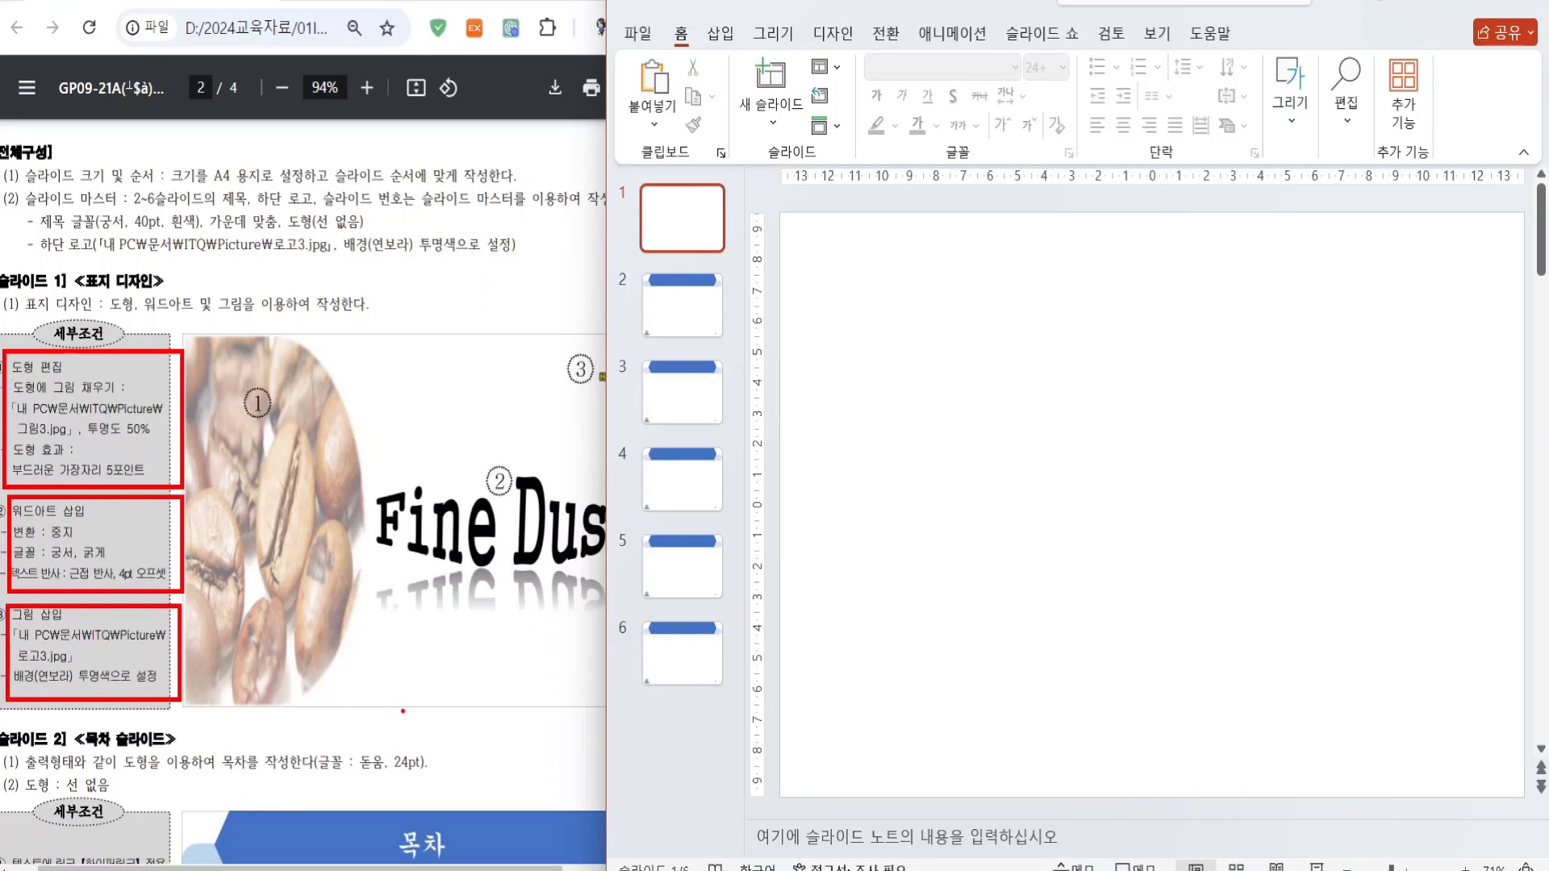
key(Escape)
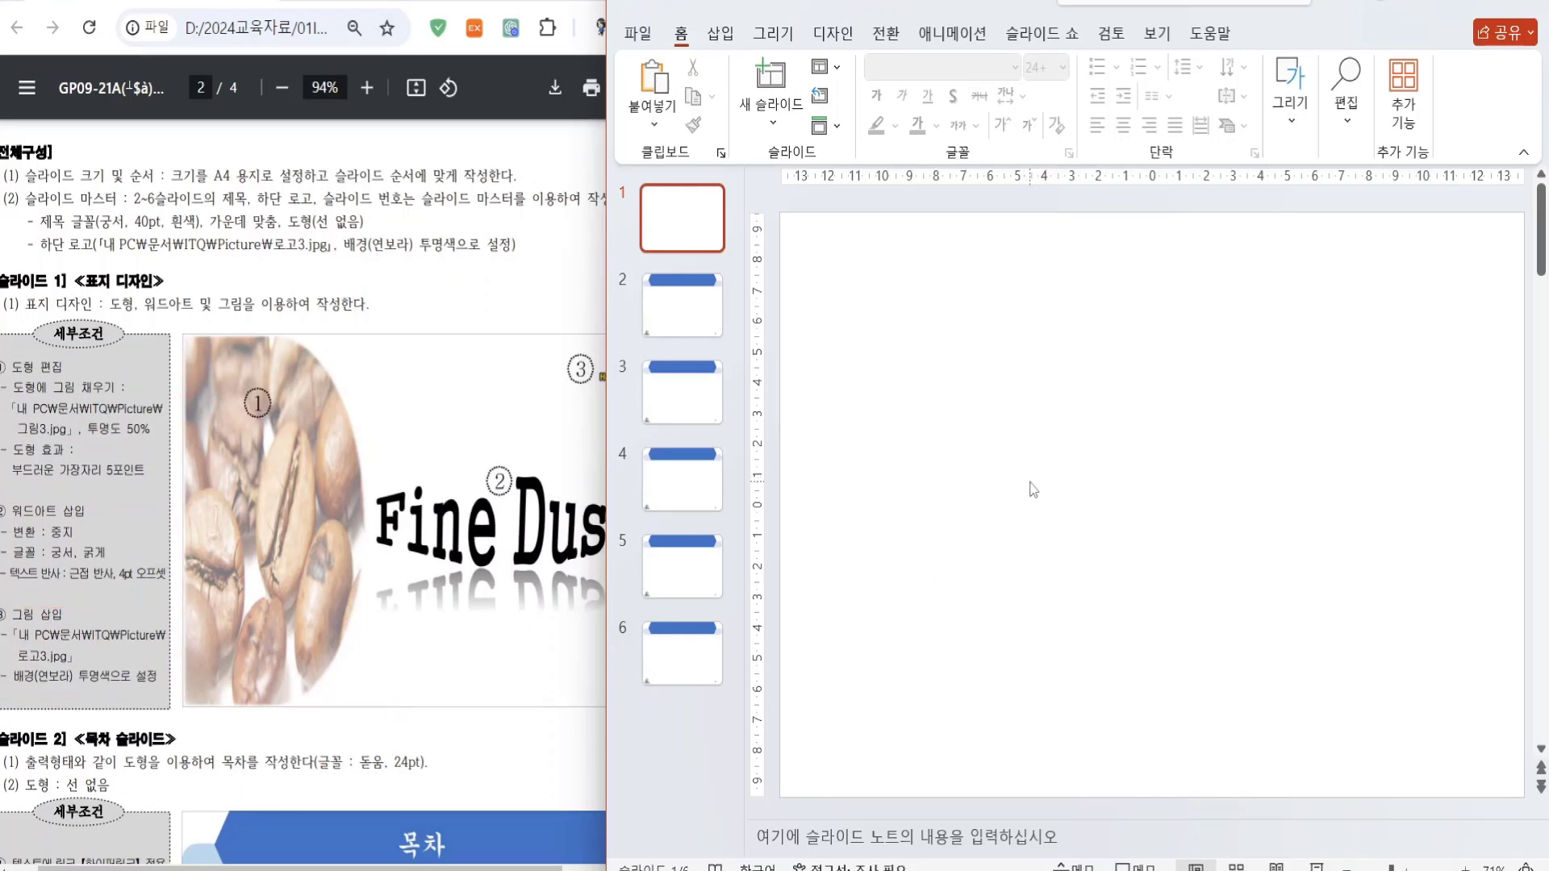
- Paste the copied logo onto the title slide, place it in the slide's upper-right corner and enlarge it slightly
key(ctrl+v)
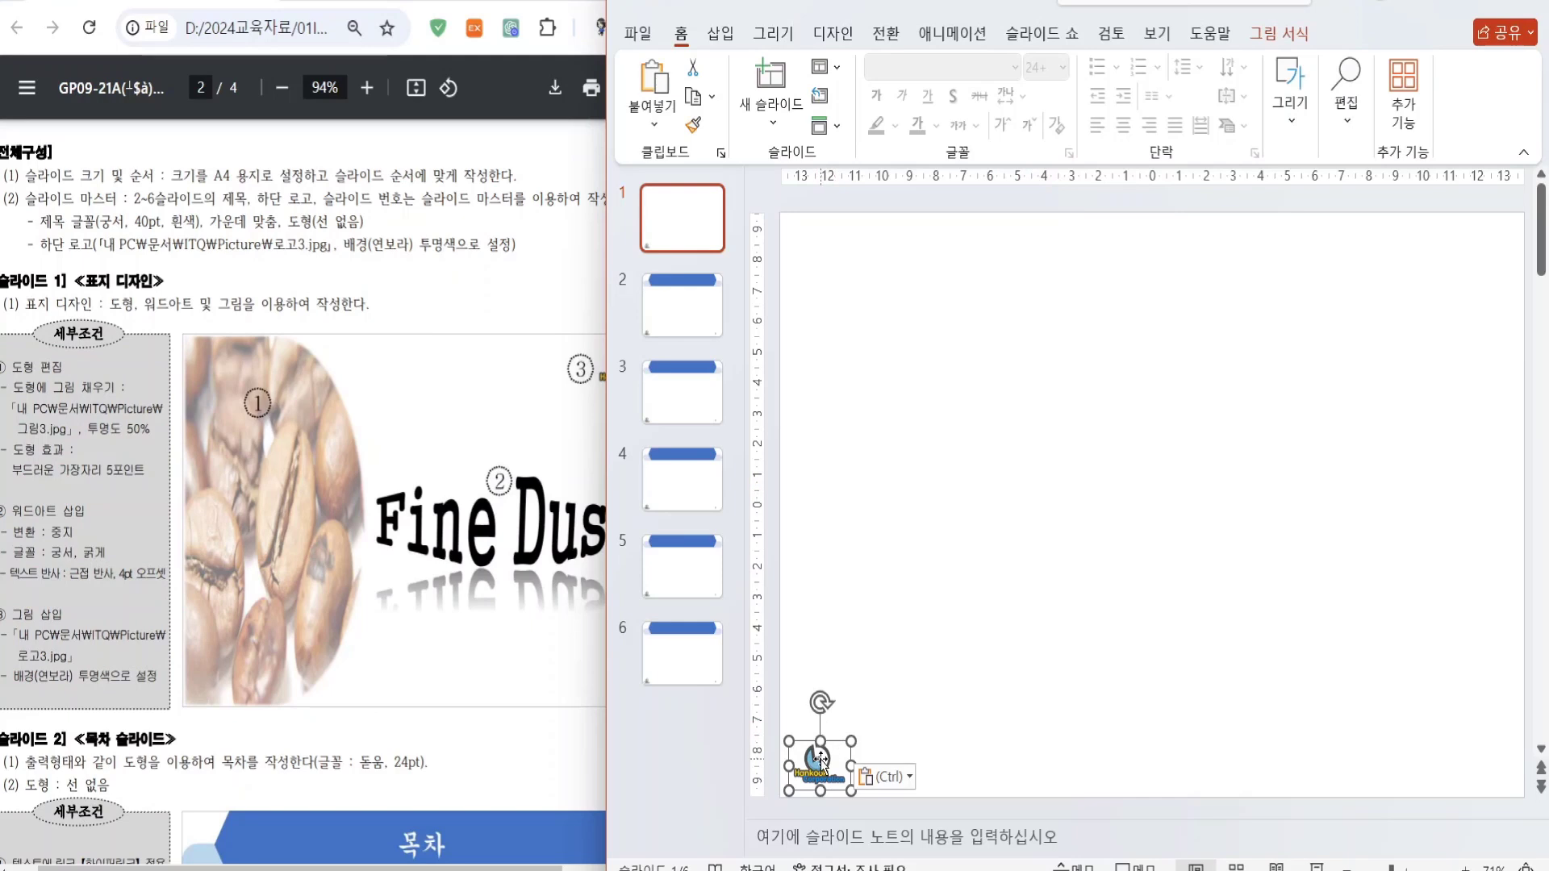
drag(819, 761, 1462, 266)
click(525, 407)
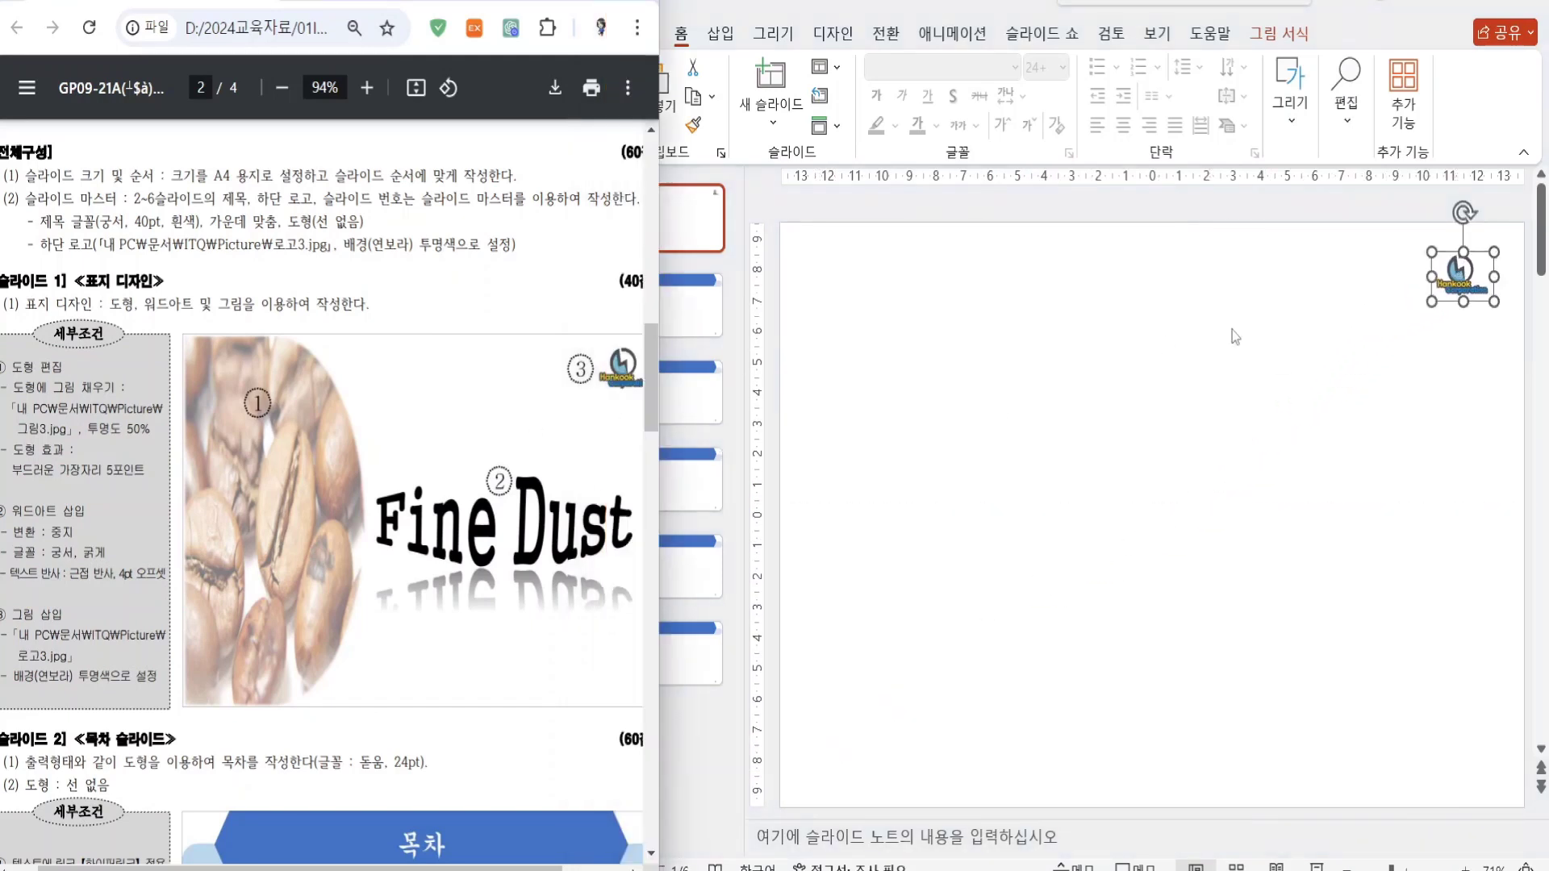
click(1427, 313)
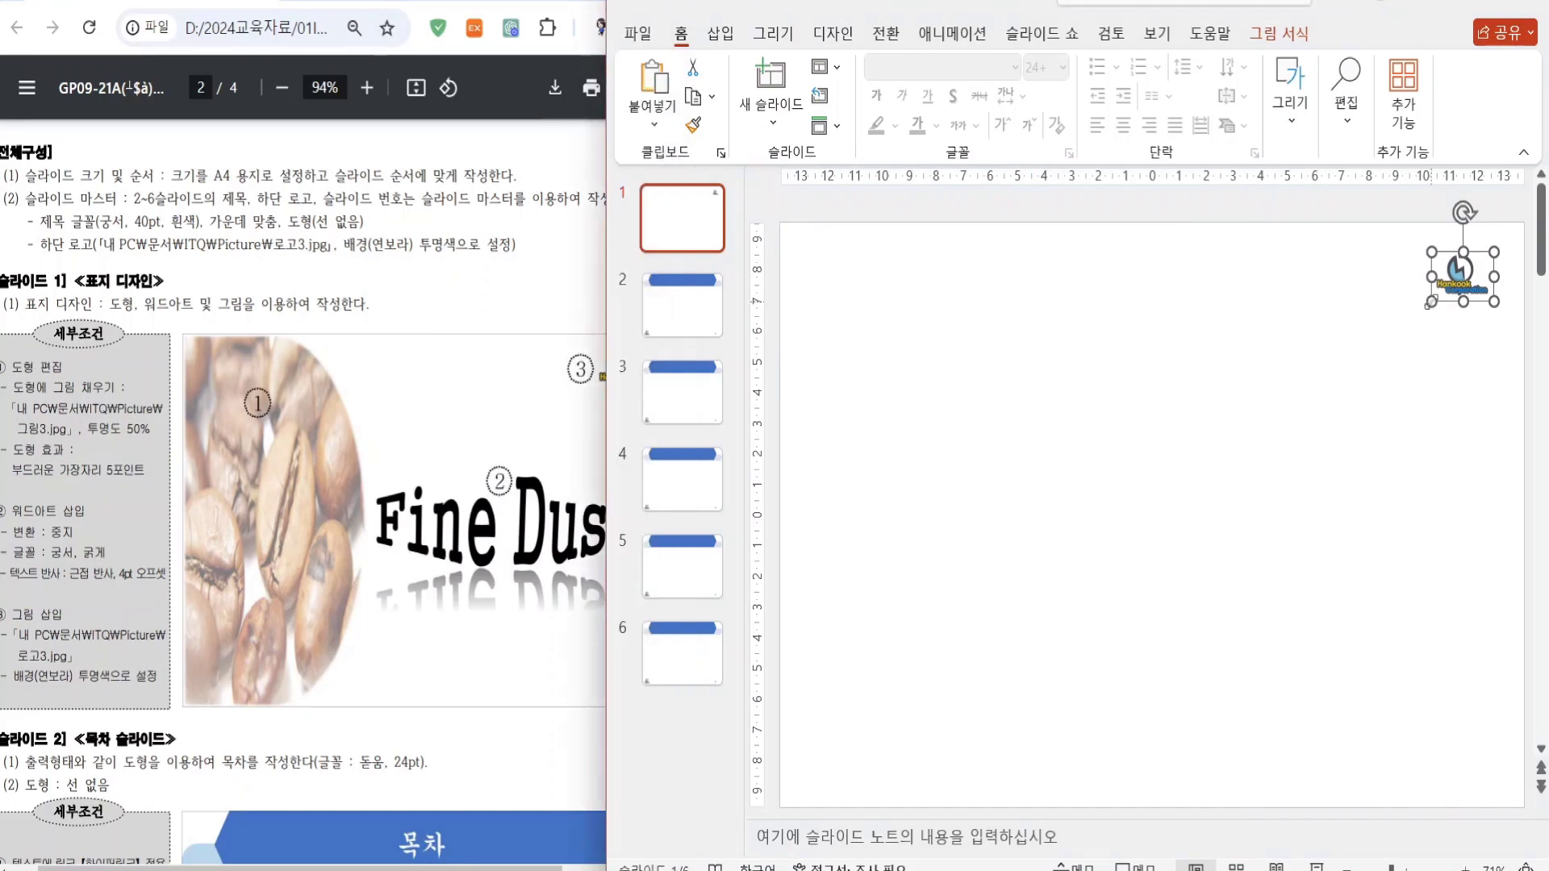
click(1422, 305)
click(1420, 310)
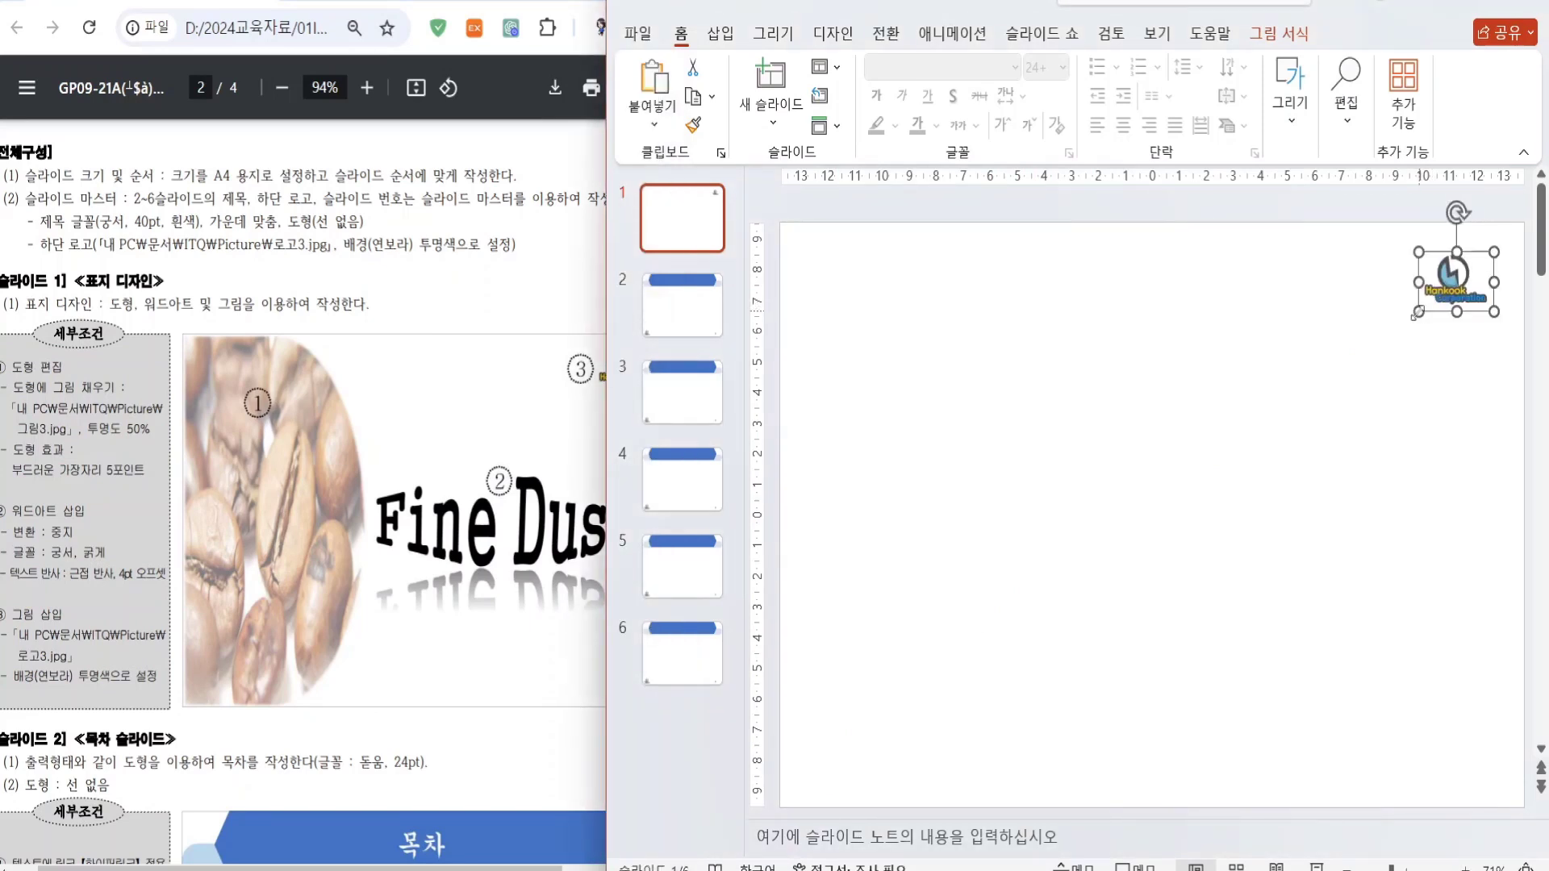
drag(1458, 305, 1466, 305)
click(1179, 547)
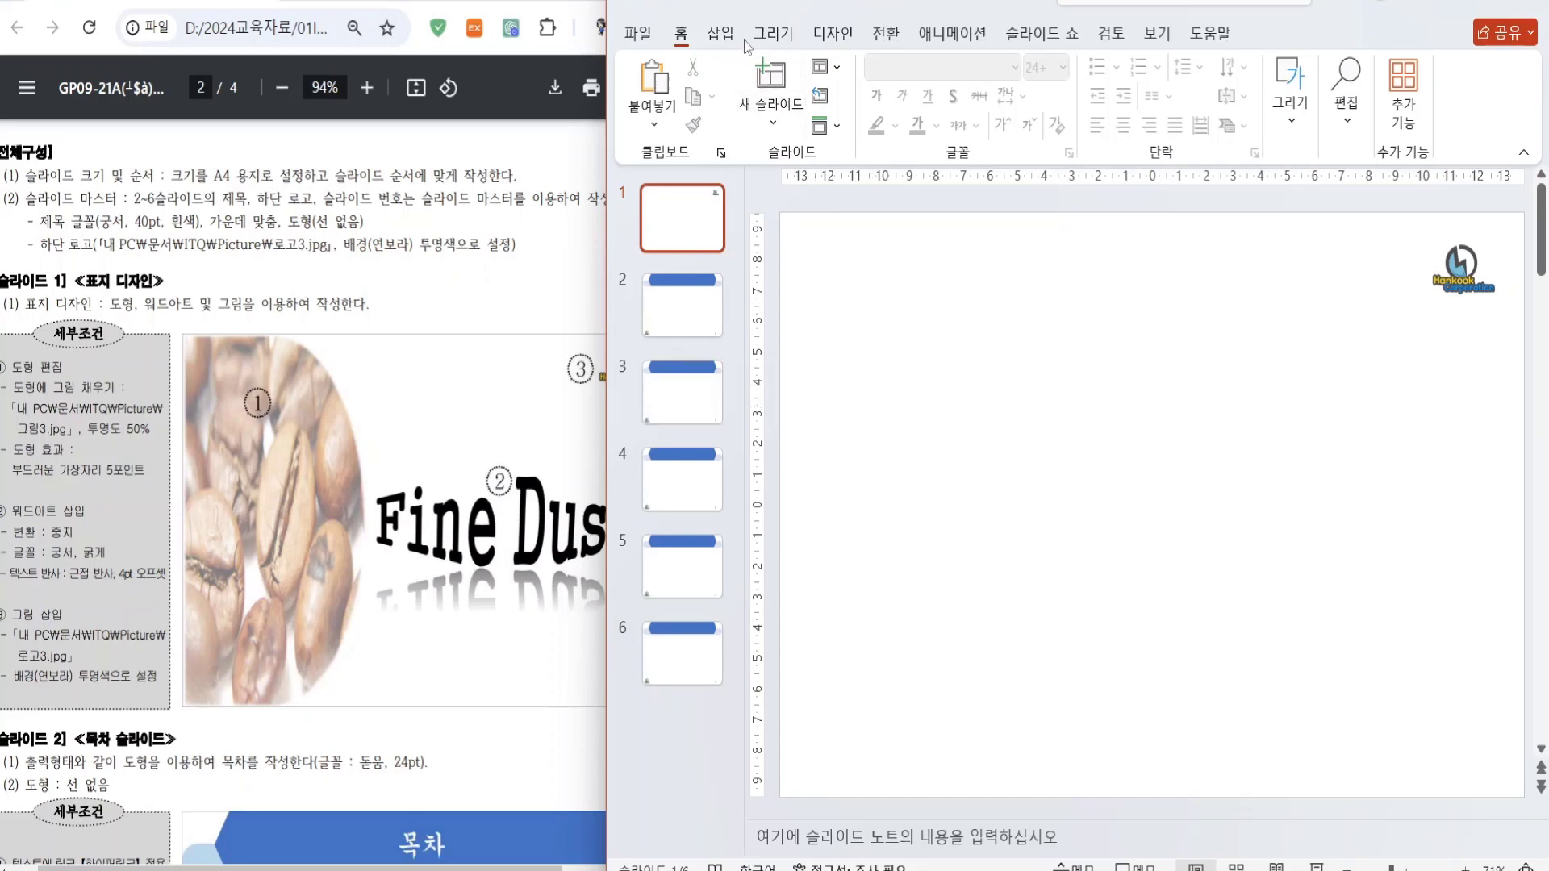
- Draw a Flowchart Delay shape along the title slide's left edge, spanning its full height and about two fifths of its width
click(720, 34)
click(949, 89)
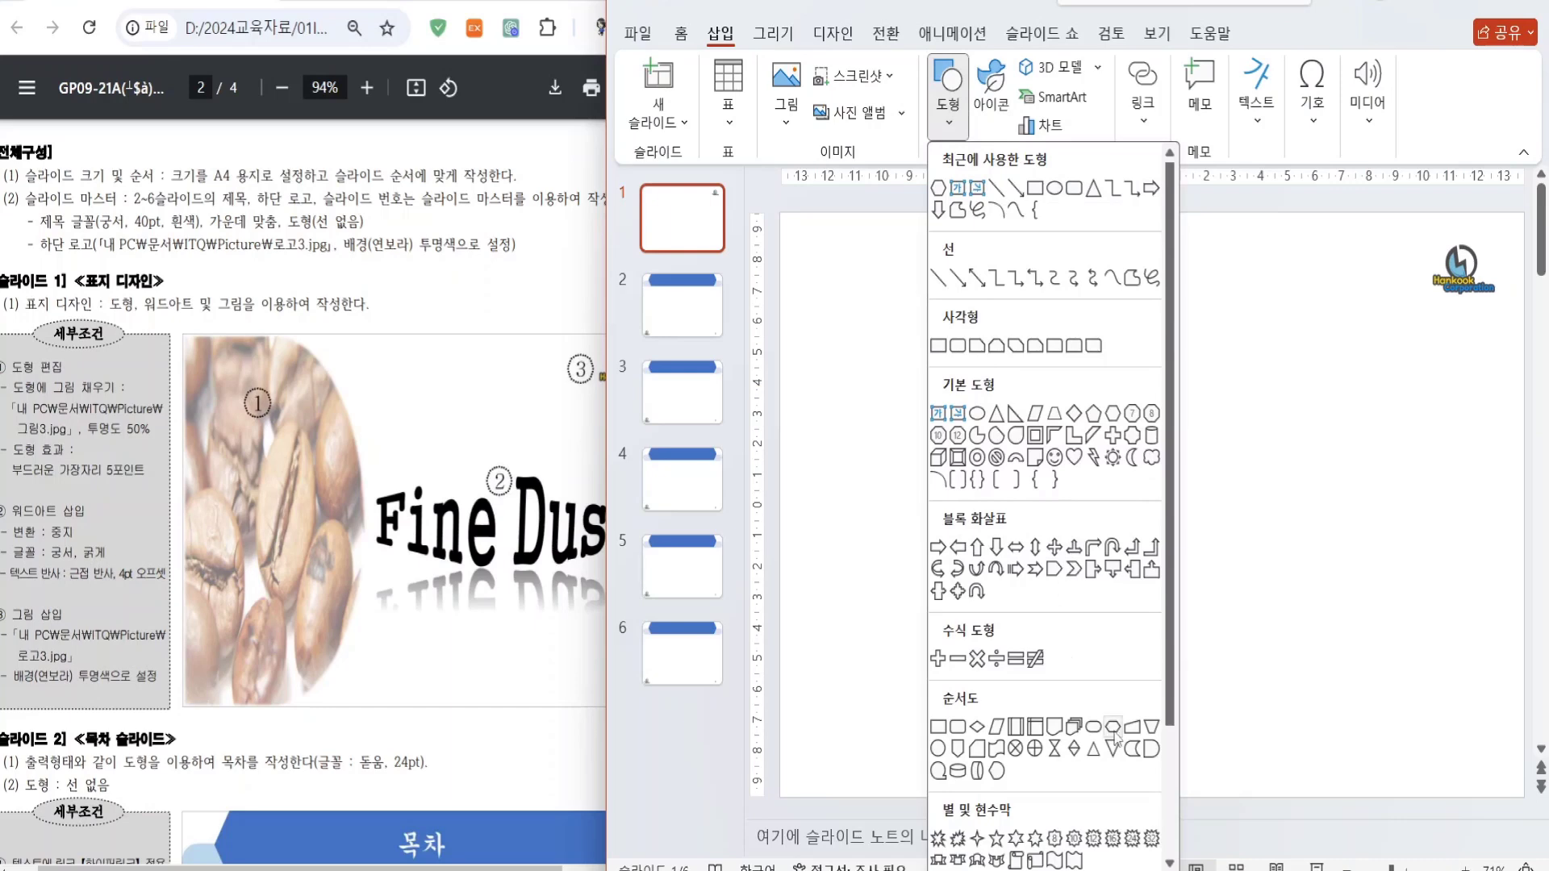
click(1151, 750)
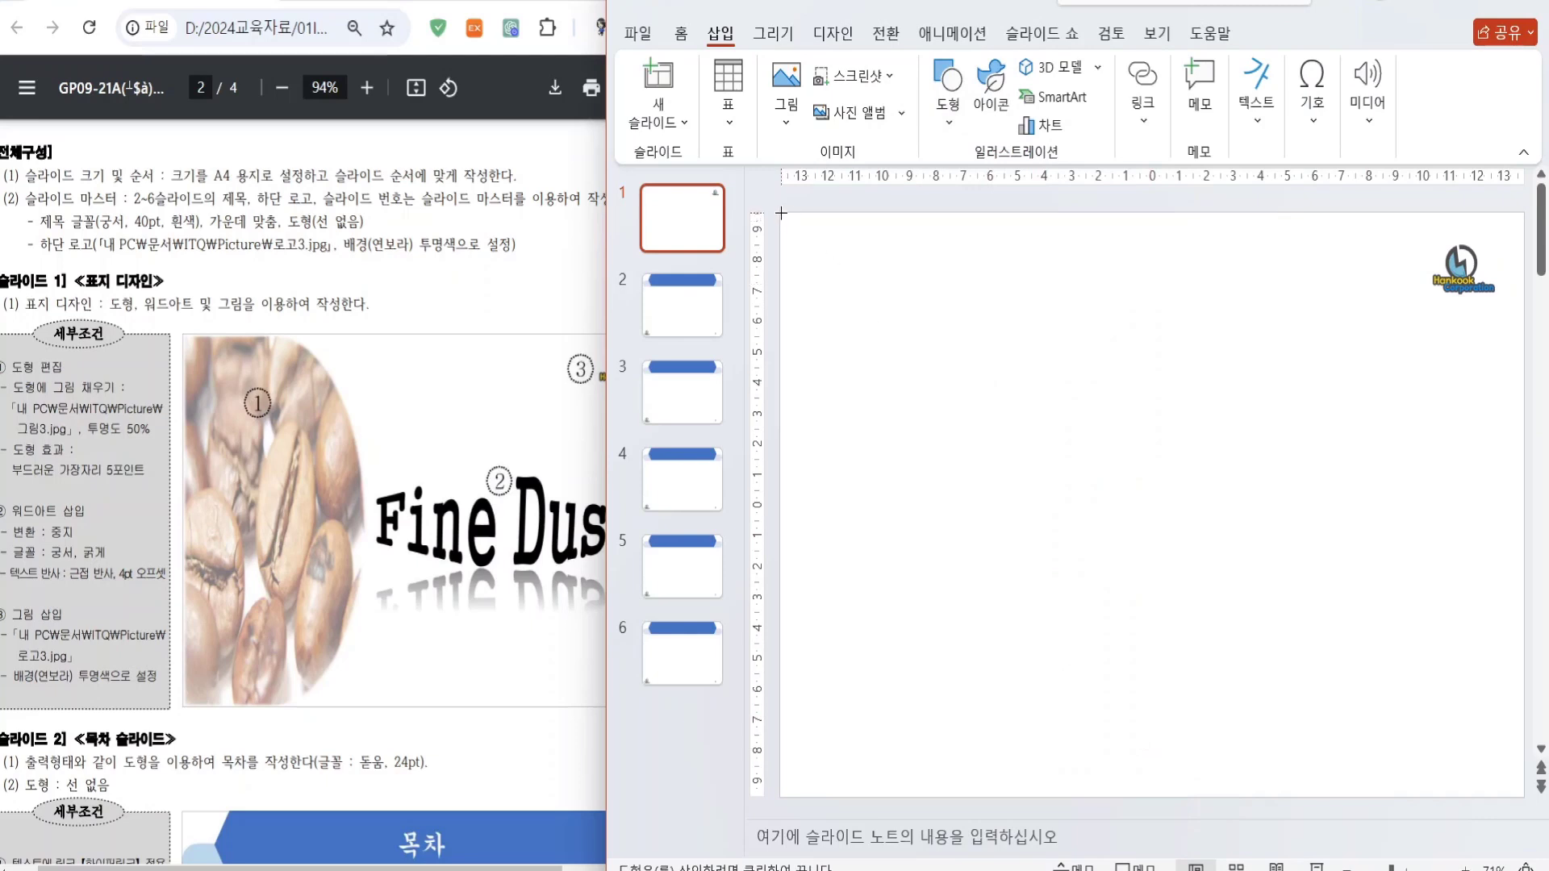
drag(780, 213, 1092, 797)
drag(1093, 508, 1084, 509)
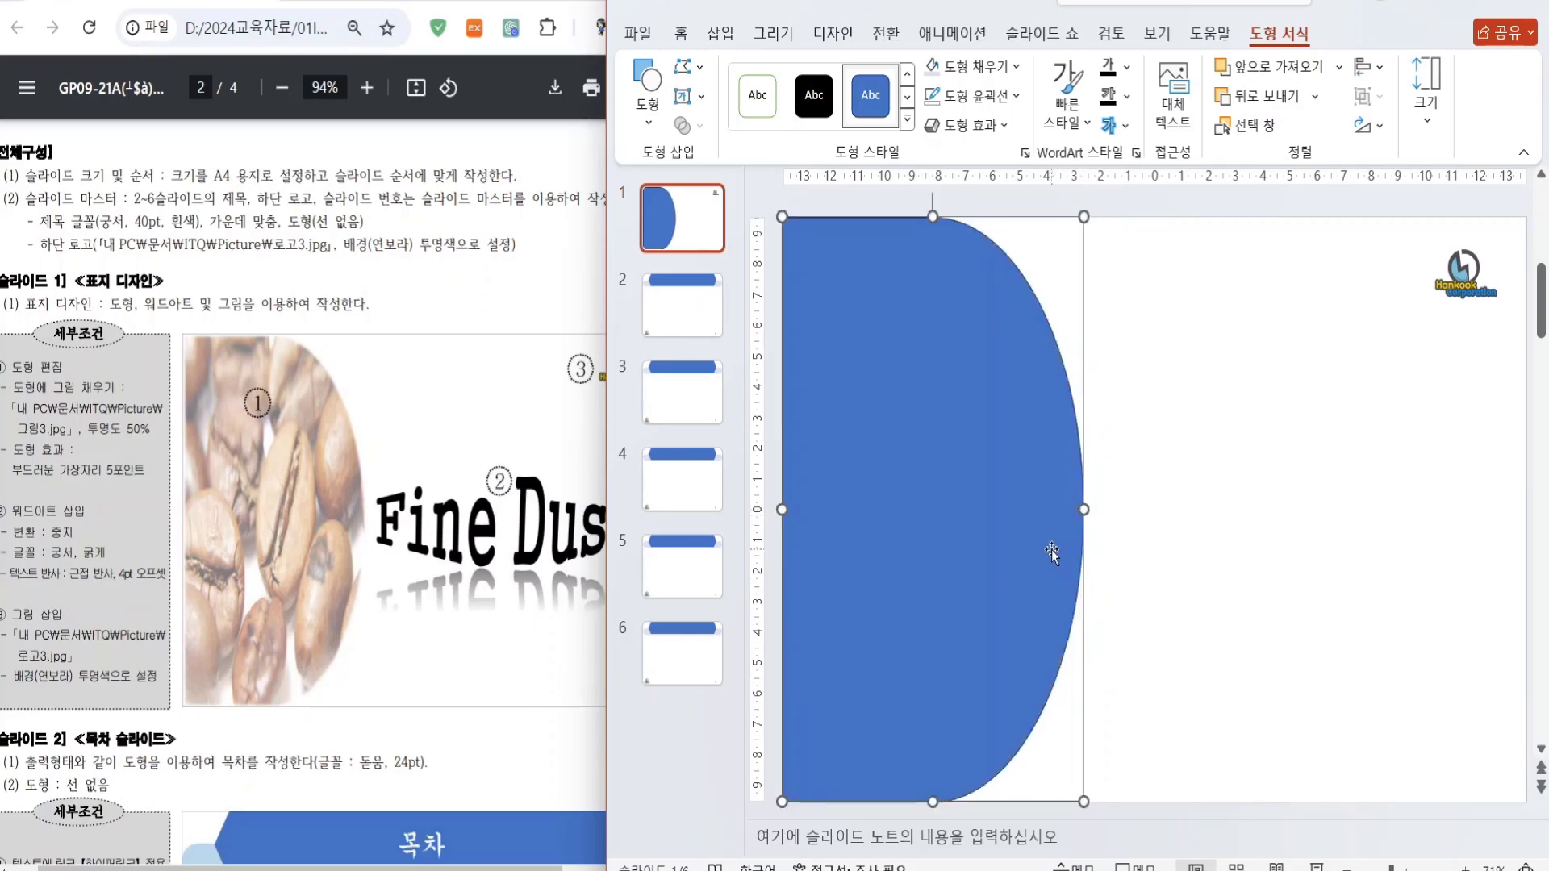
- Fill the Delay shape with the picture 그림3.jpg from the ITQ Picture folder
click(1019, 69)
click(976, 468)
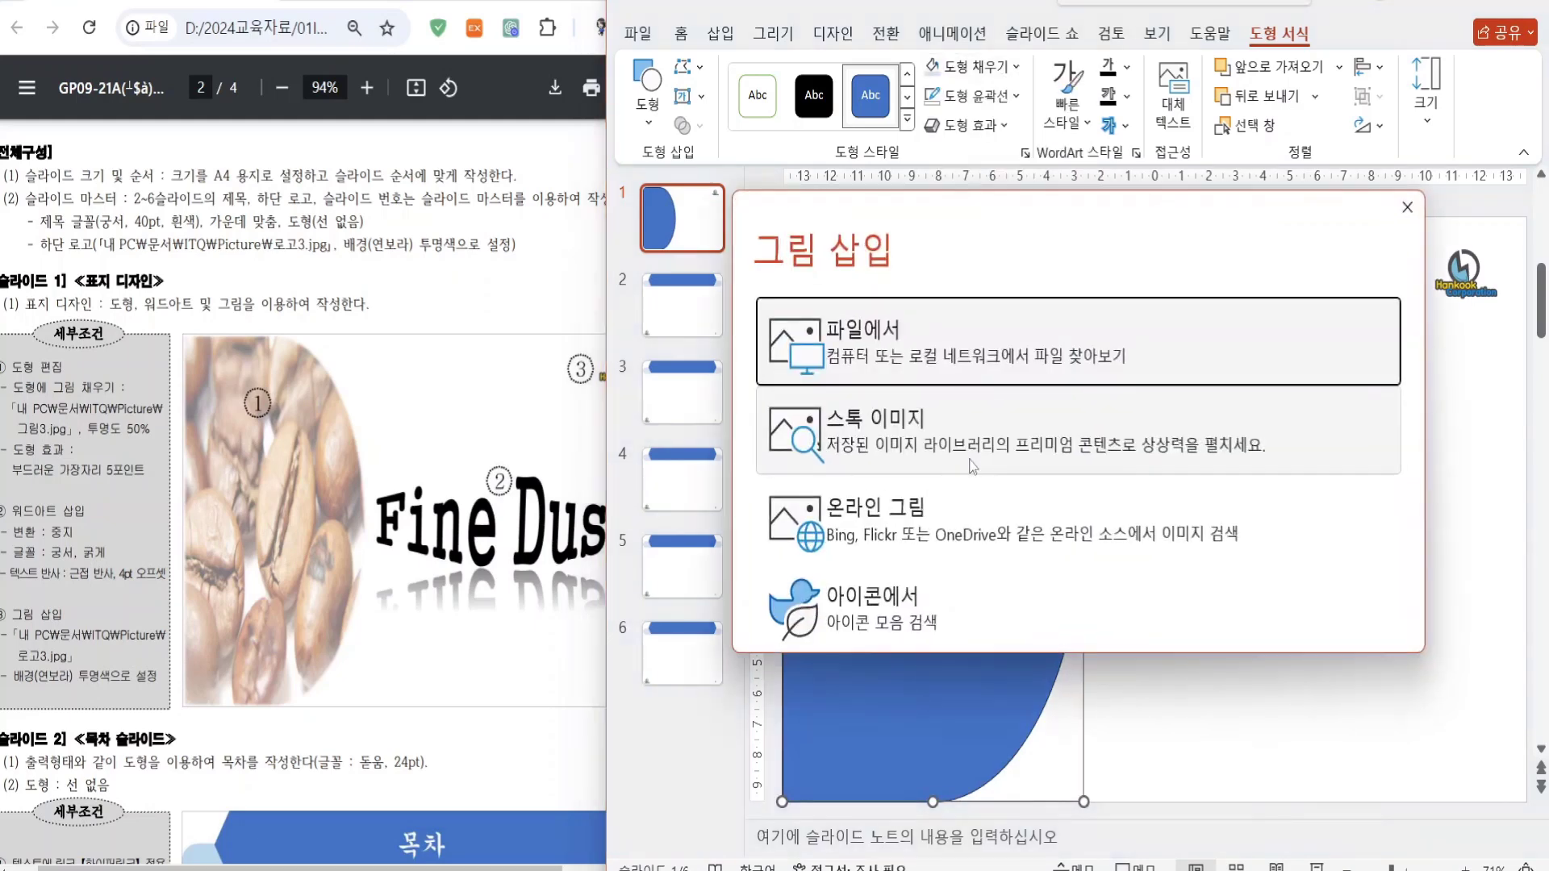
click(871, 352)
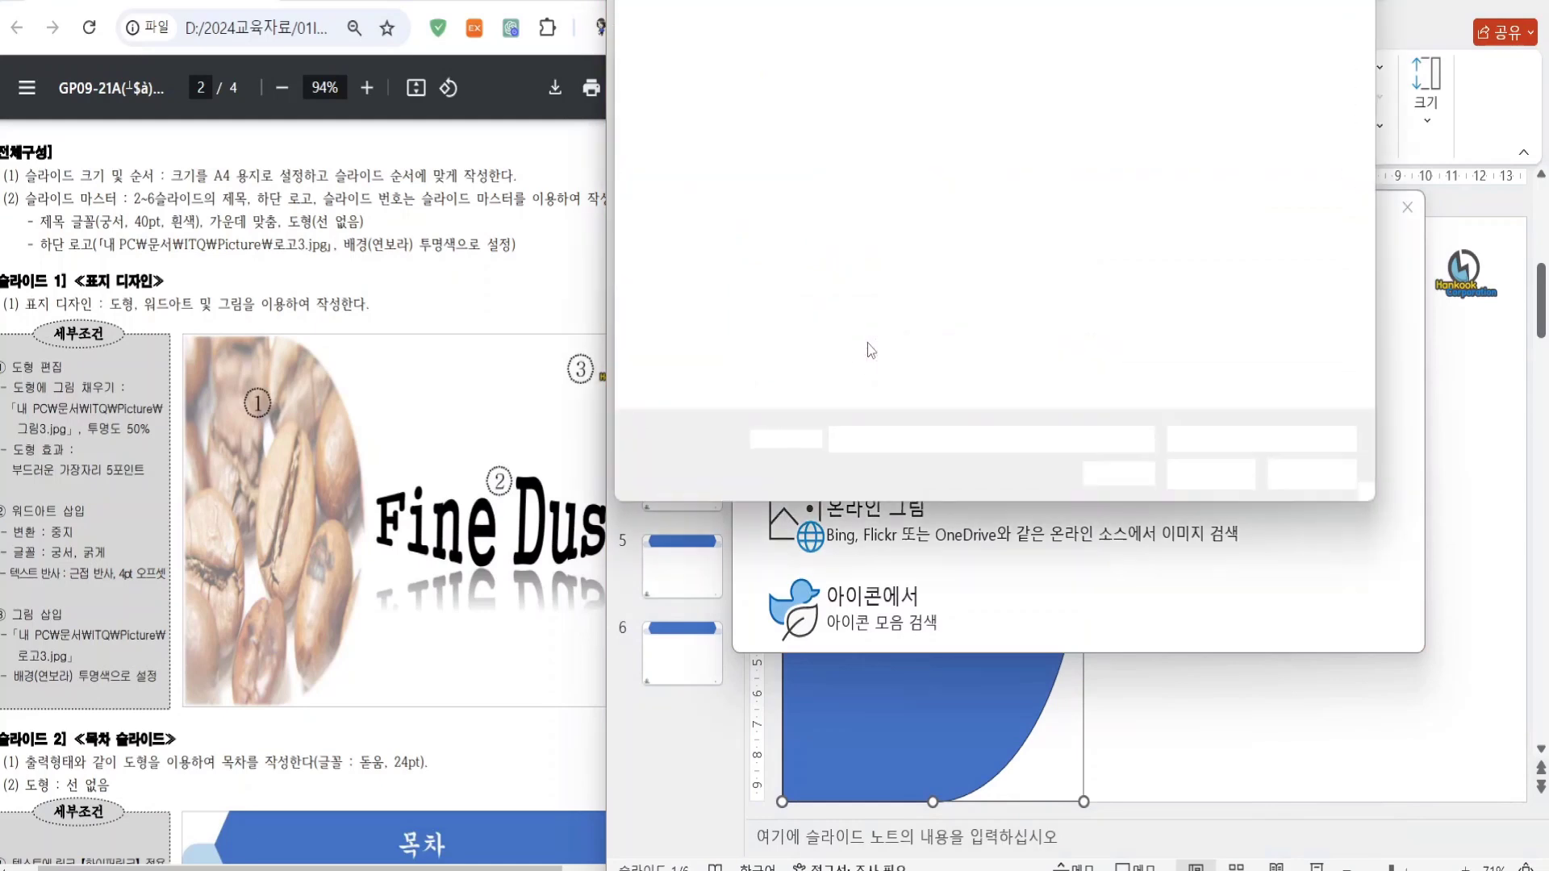
click(1077, 167)
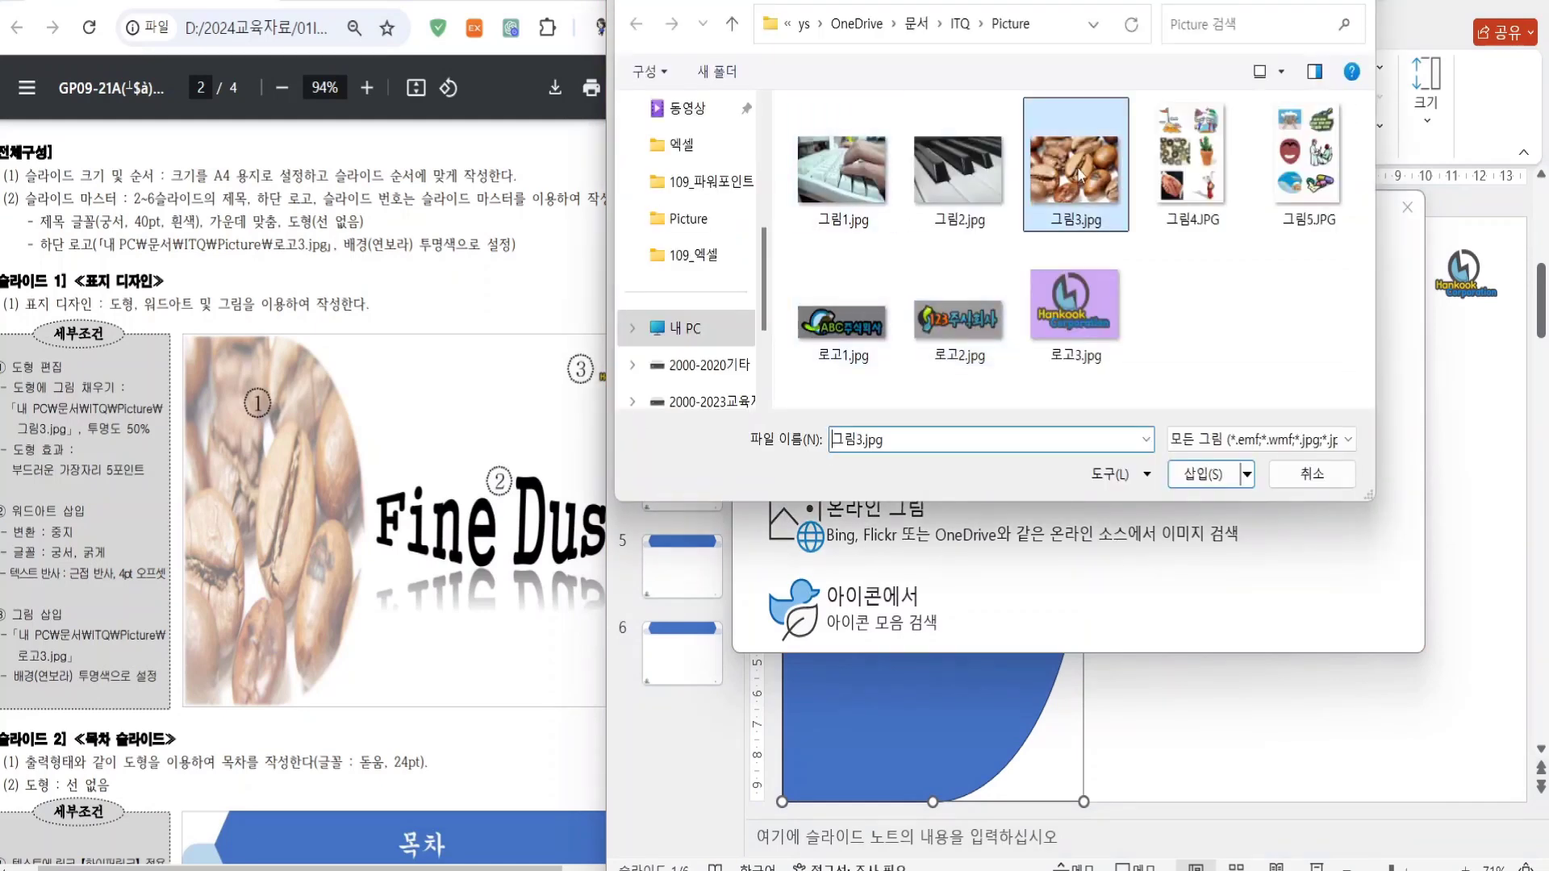
click(1202, 476)
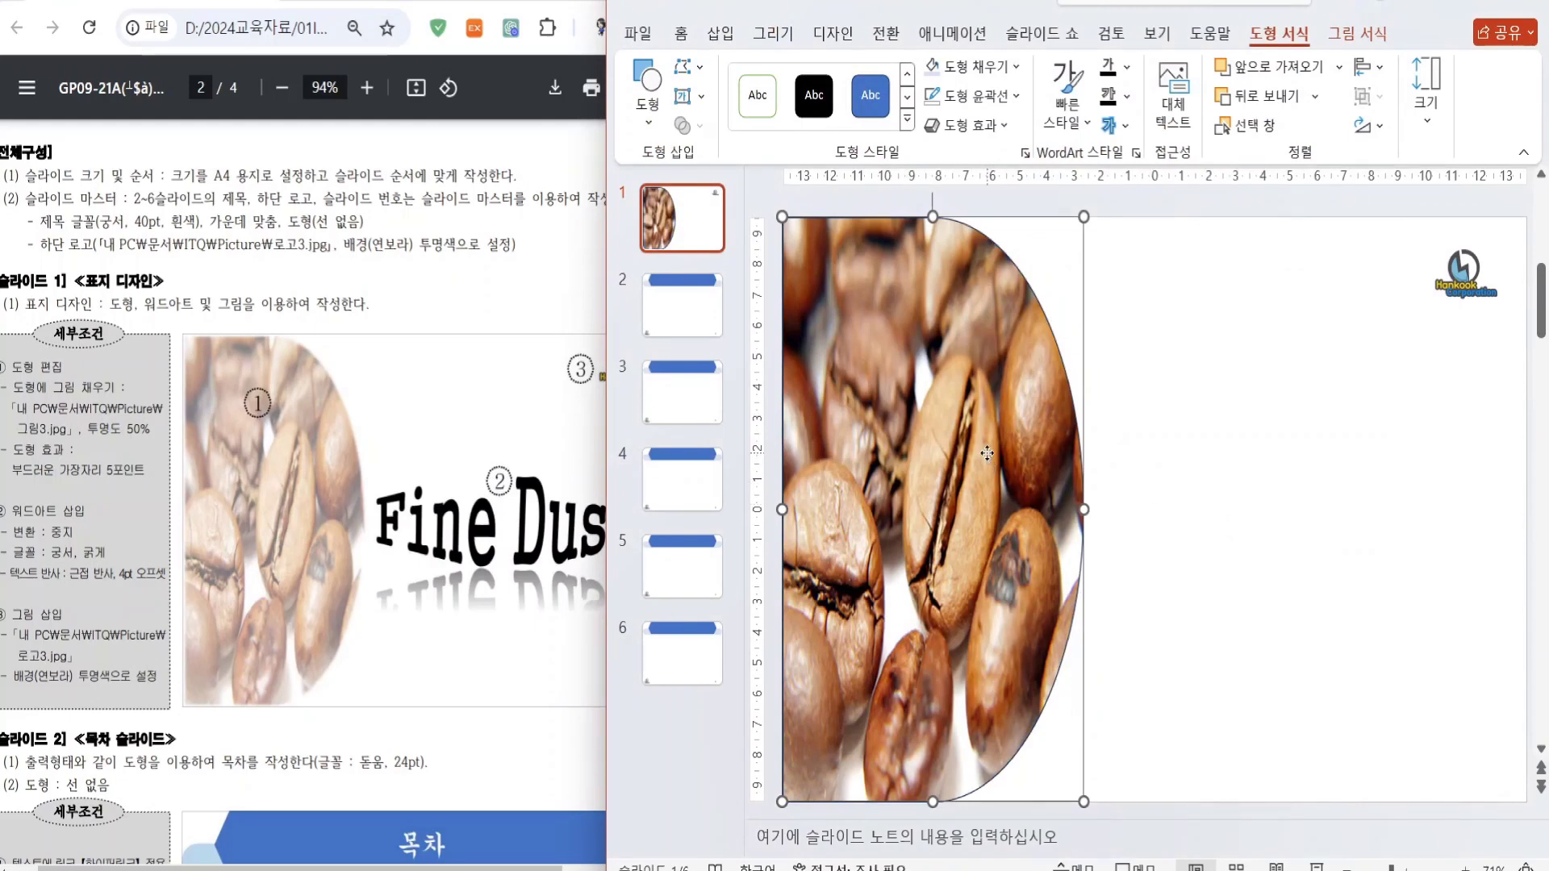
- Set the transparency of the Delay shape's picture fill to 50%
right_click(992, 501)
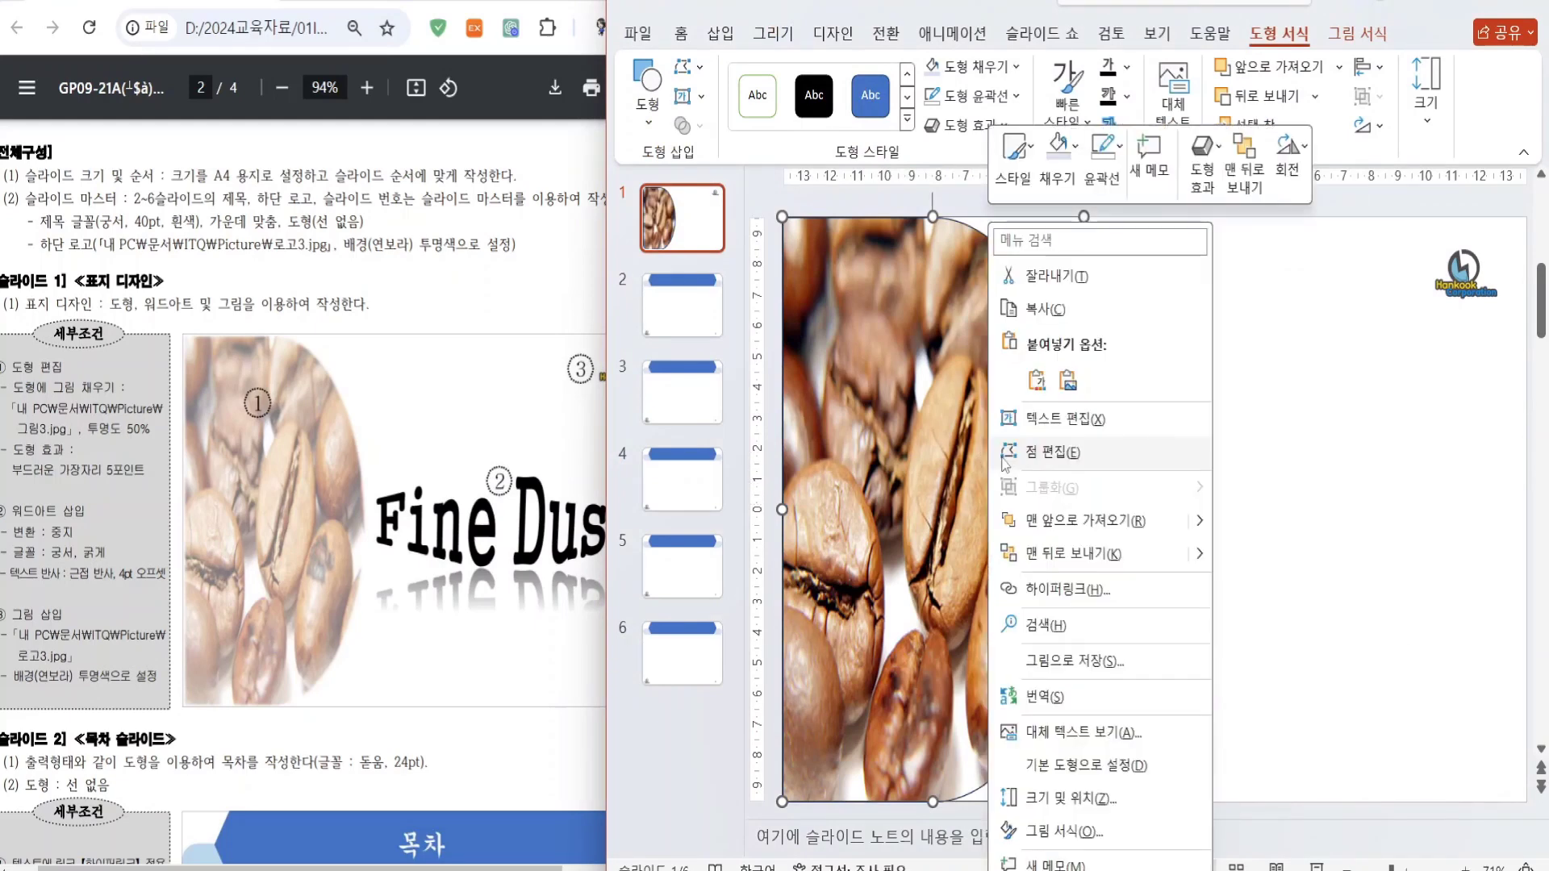
click(1063, 836)
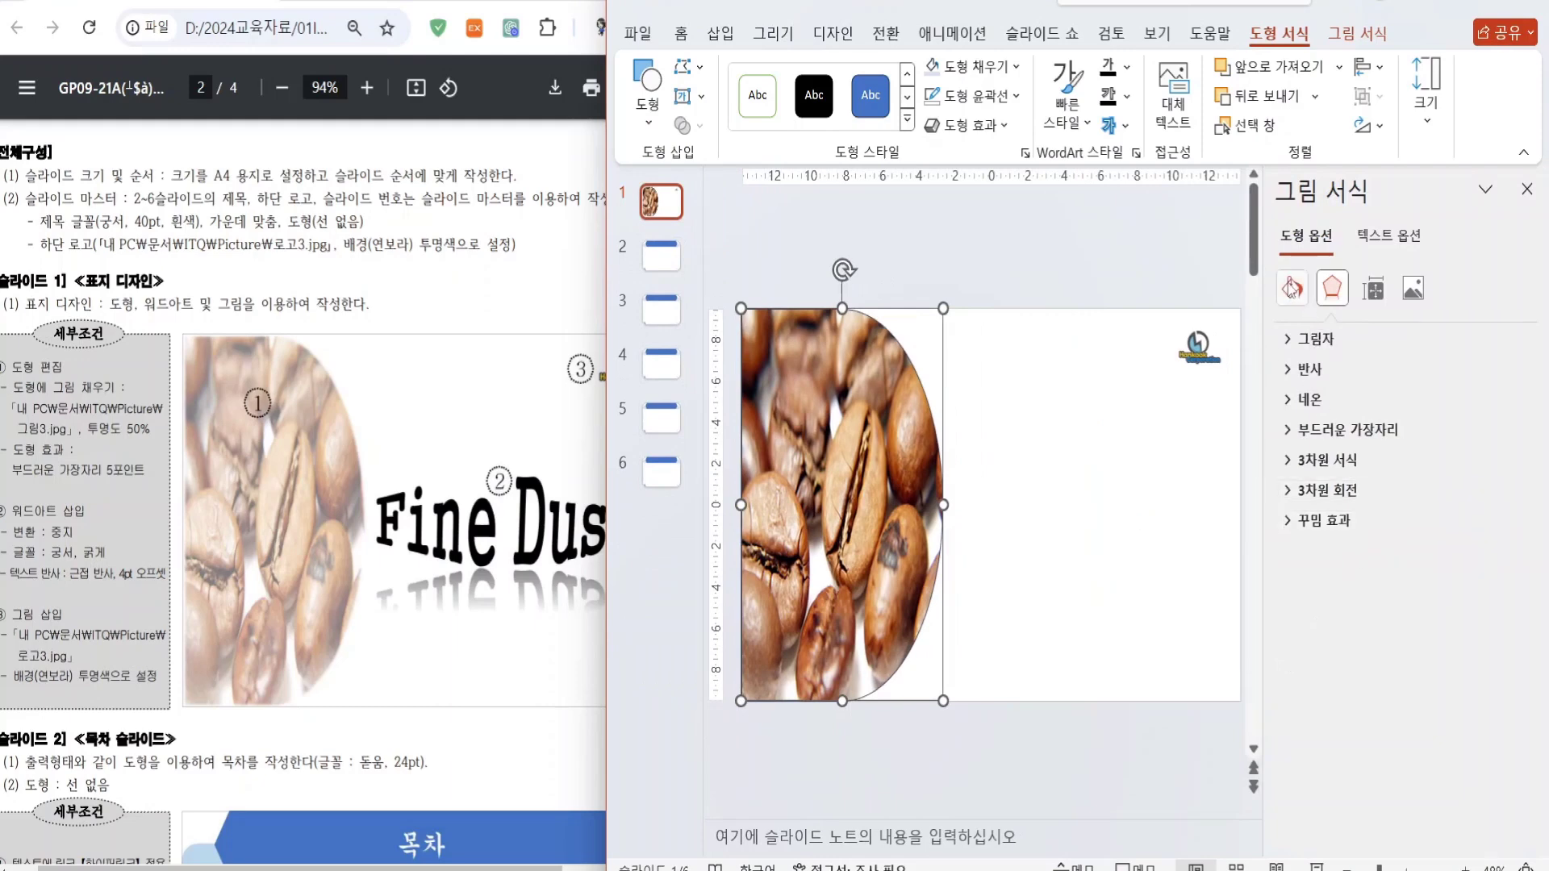
click(1292, 288)
click(1301, 339)
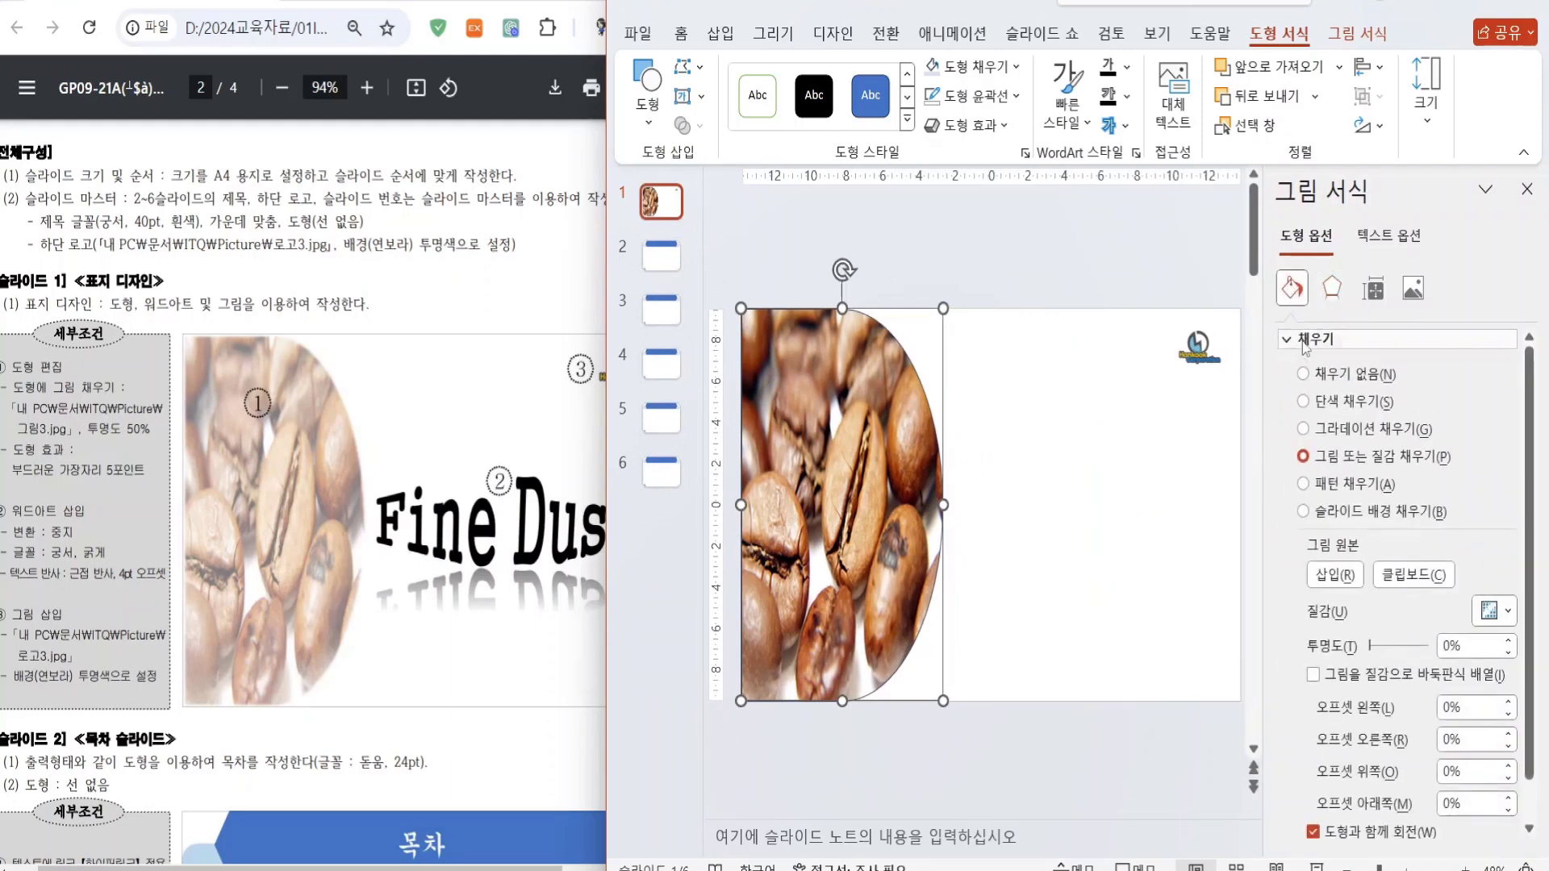
double_click(1480, 650)
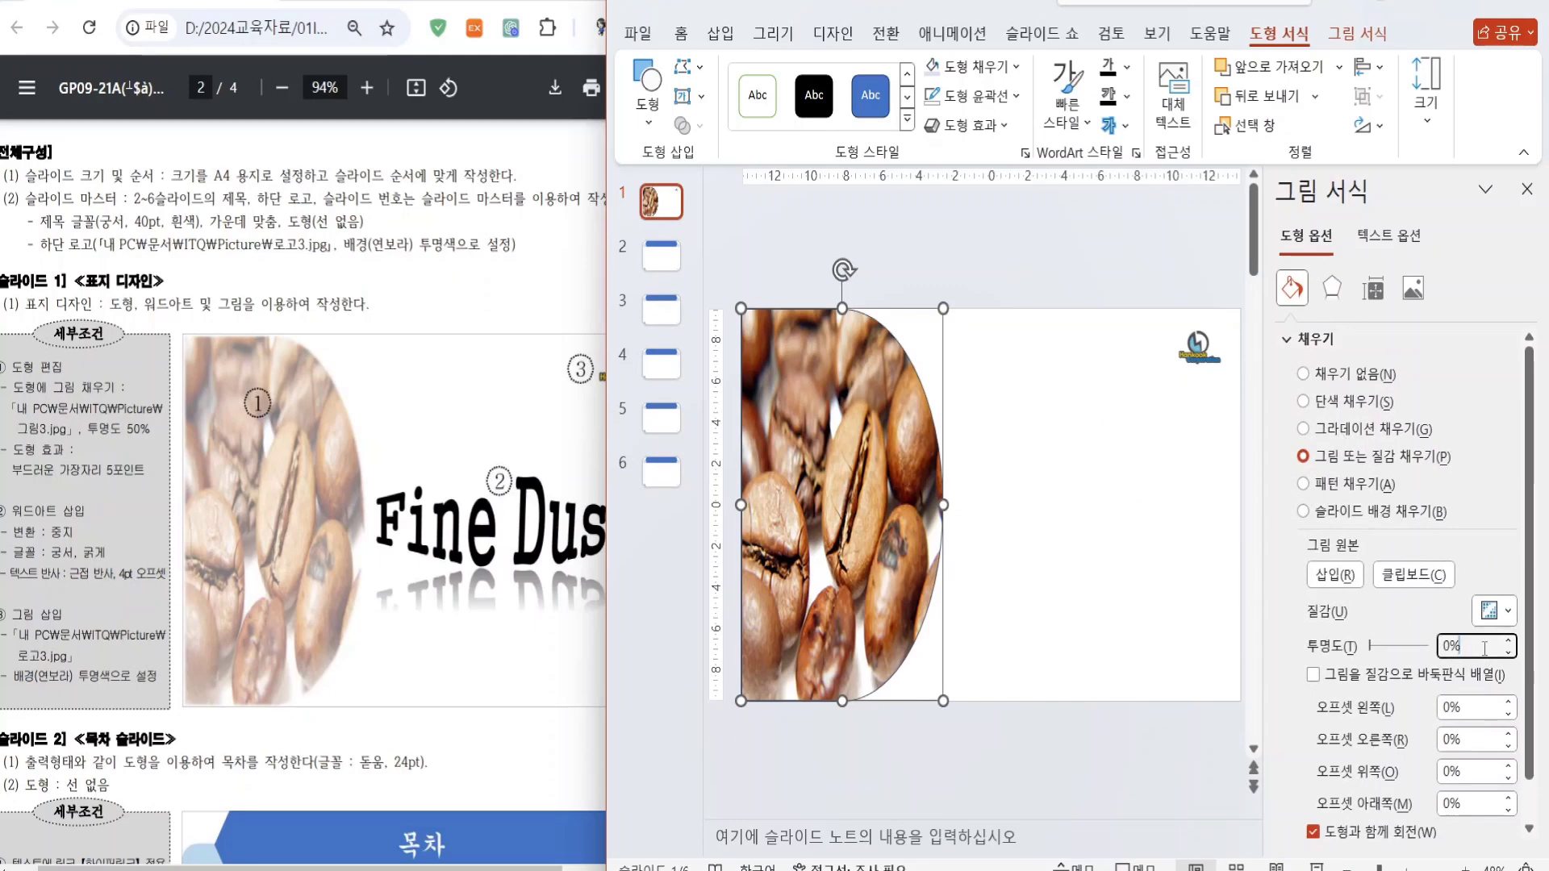
text(50)
key(Return)
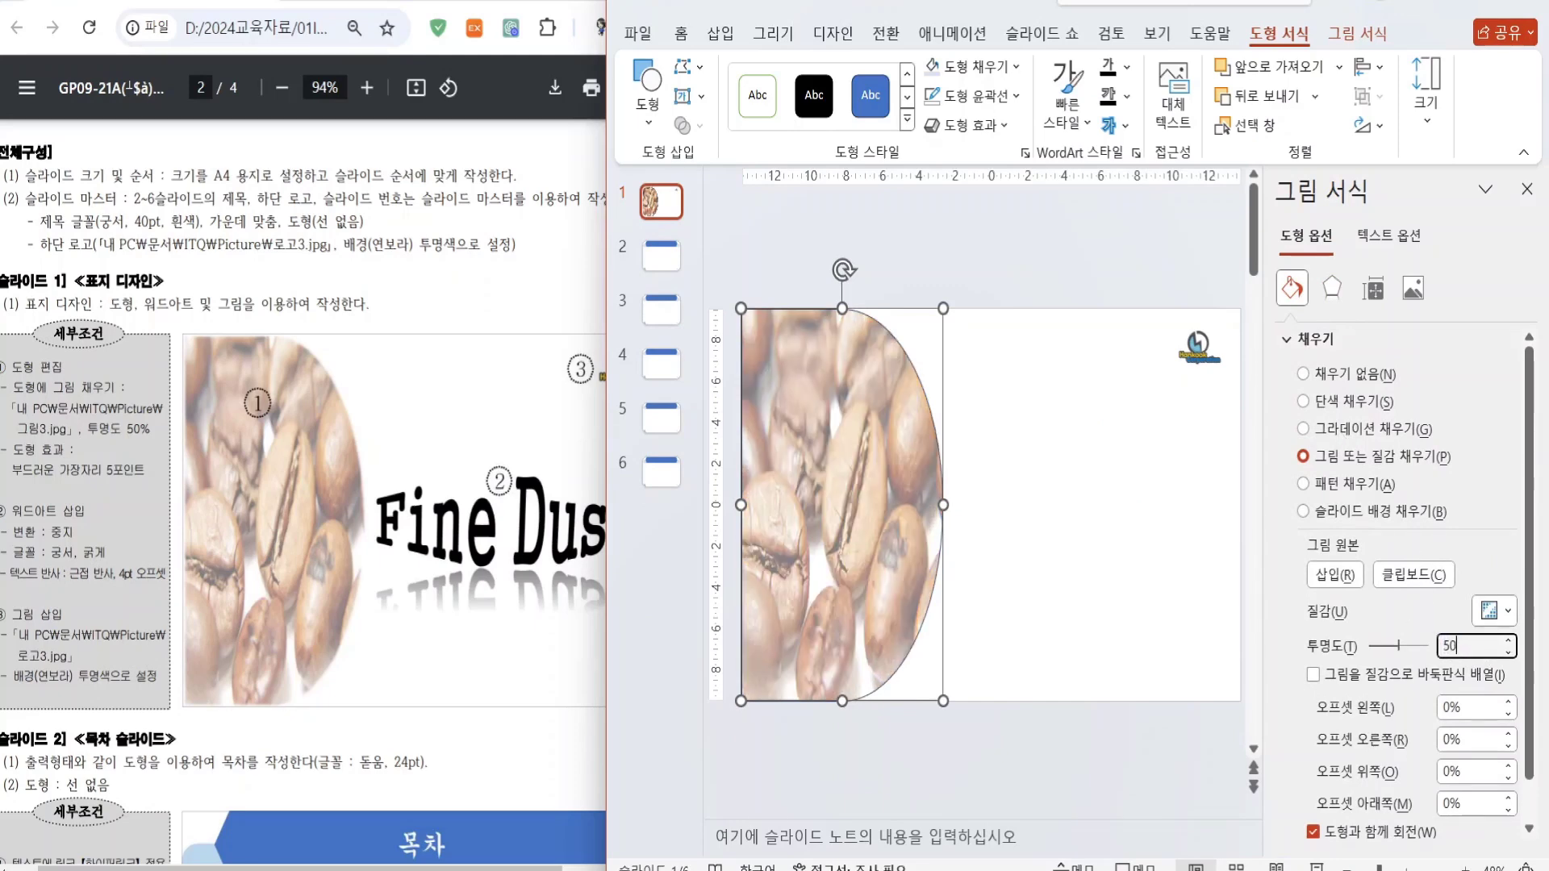
- Apply a 5 pt soft edge effect to the picture-filled Delay shape
click(1331, 291)
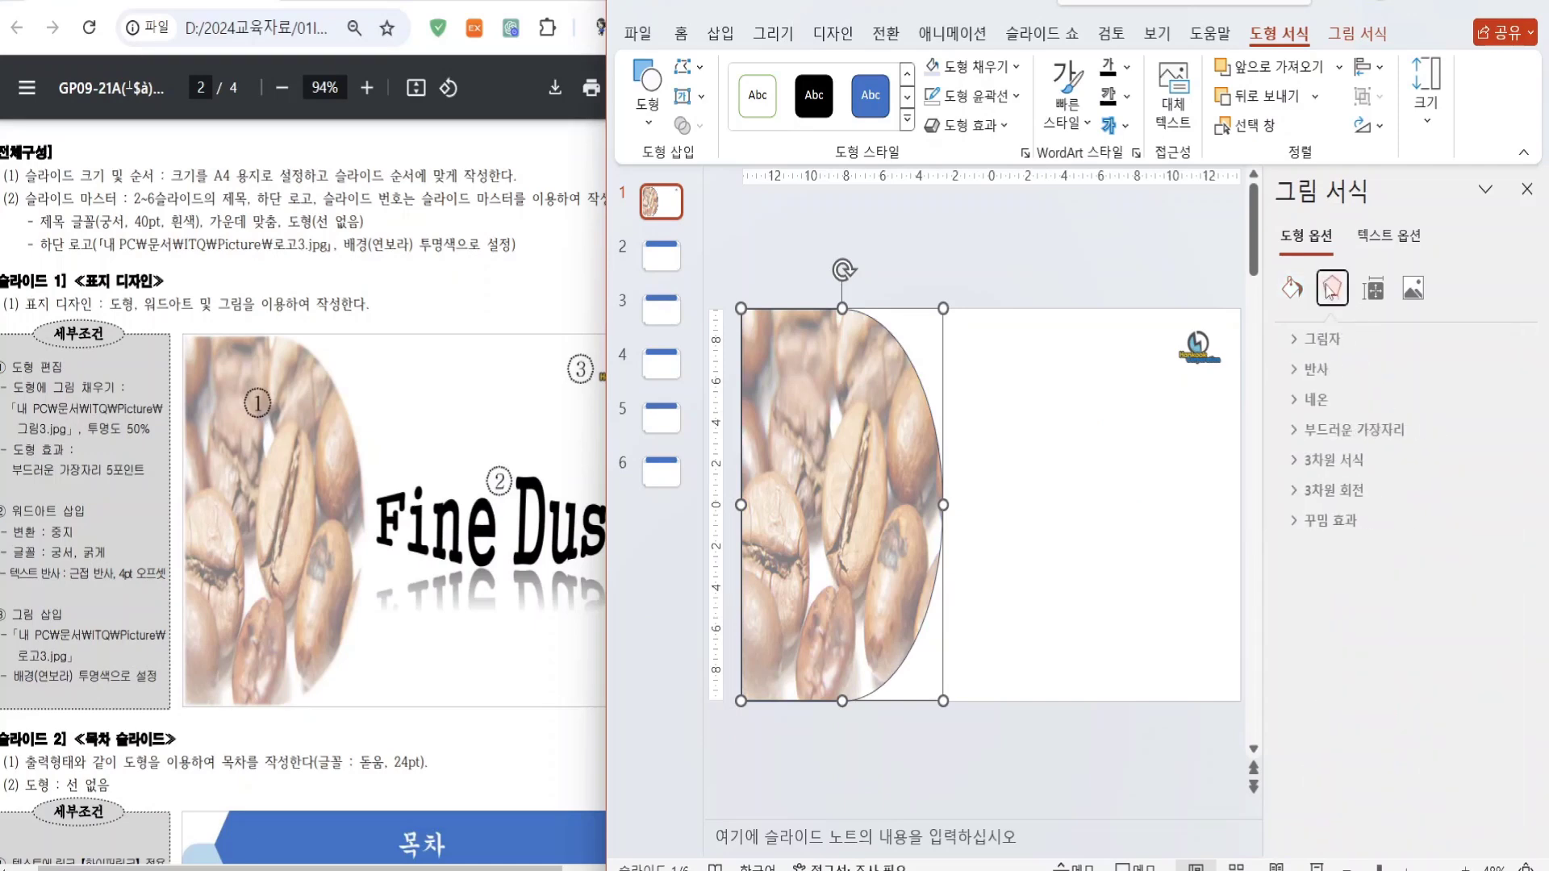
click(1317, 431)
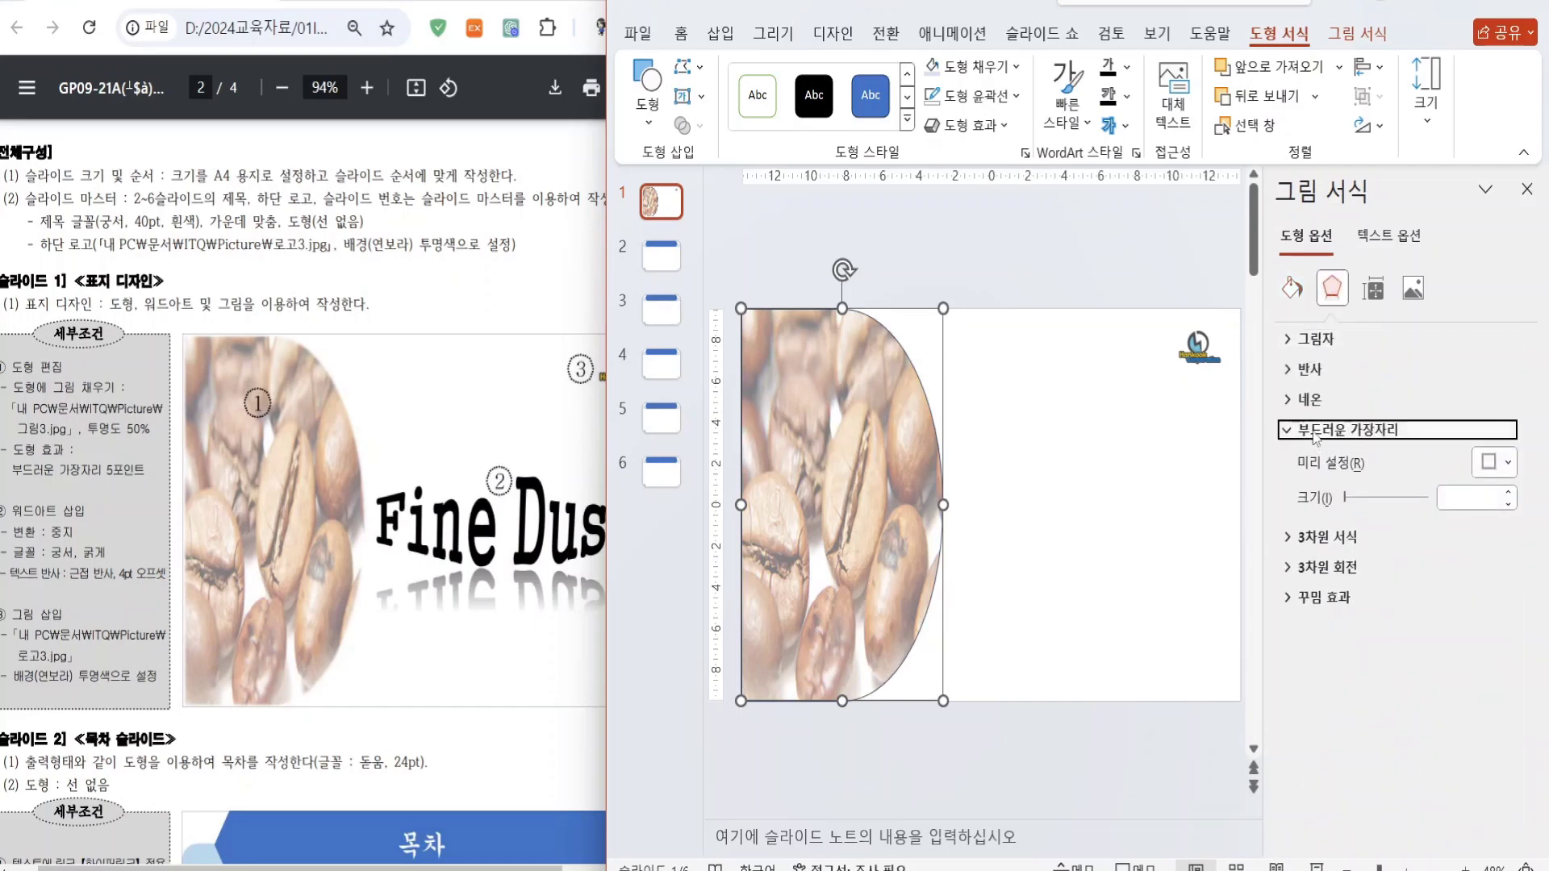
click(1463, 499)
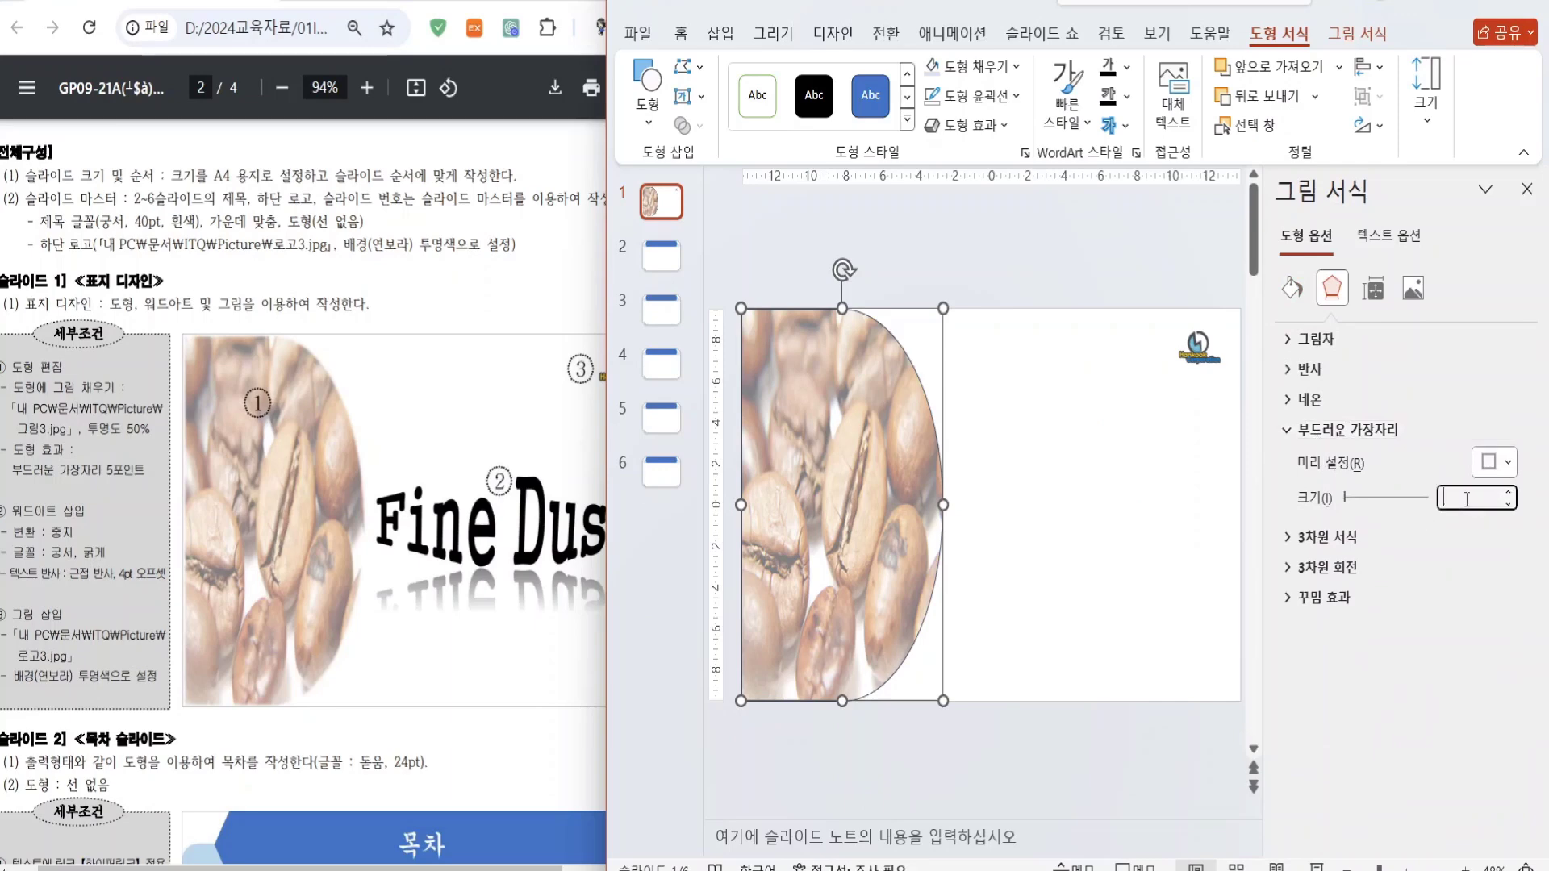
text(5)
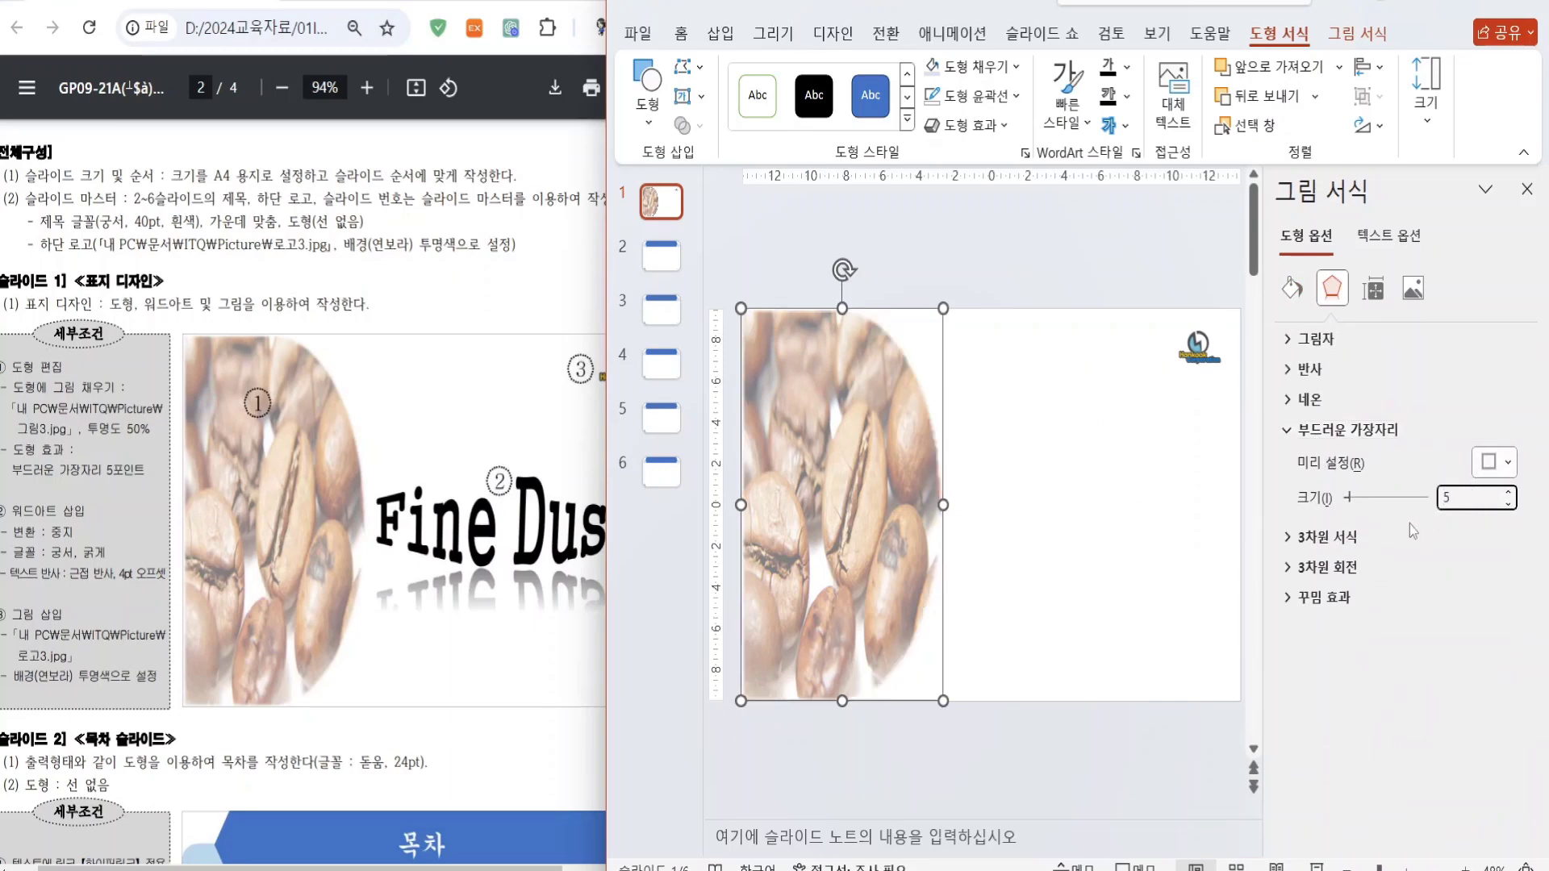
- Confirm the 5 pt soft edge size and choose the 5 pt soft edge preset for the Delay shape
key(Return)
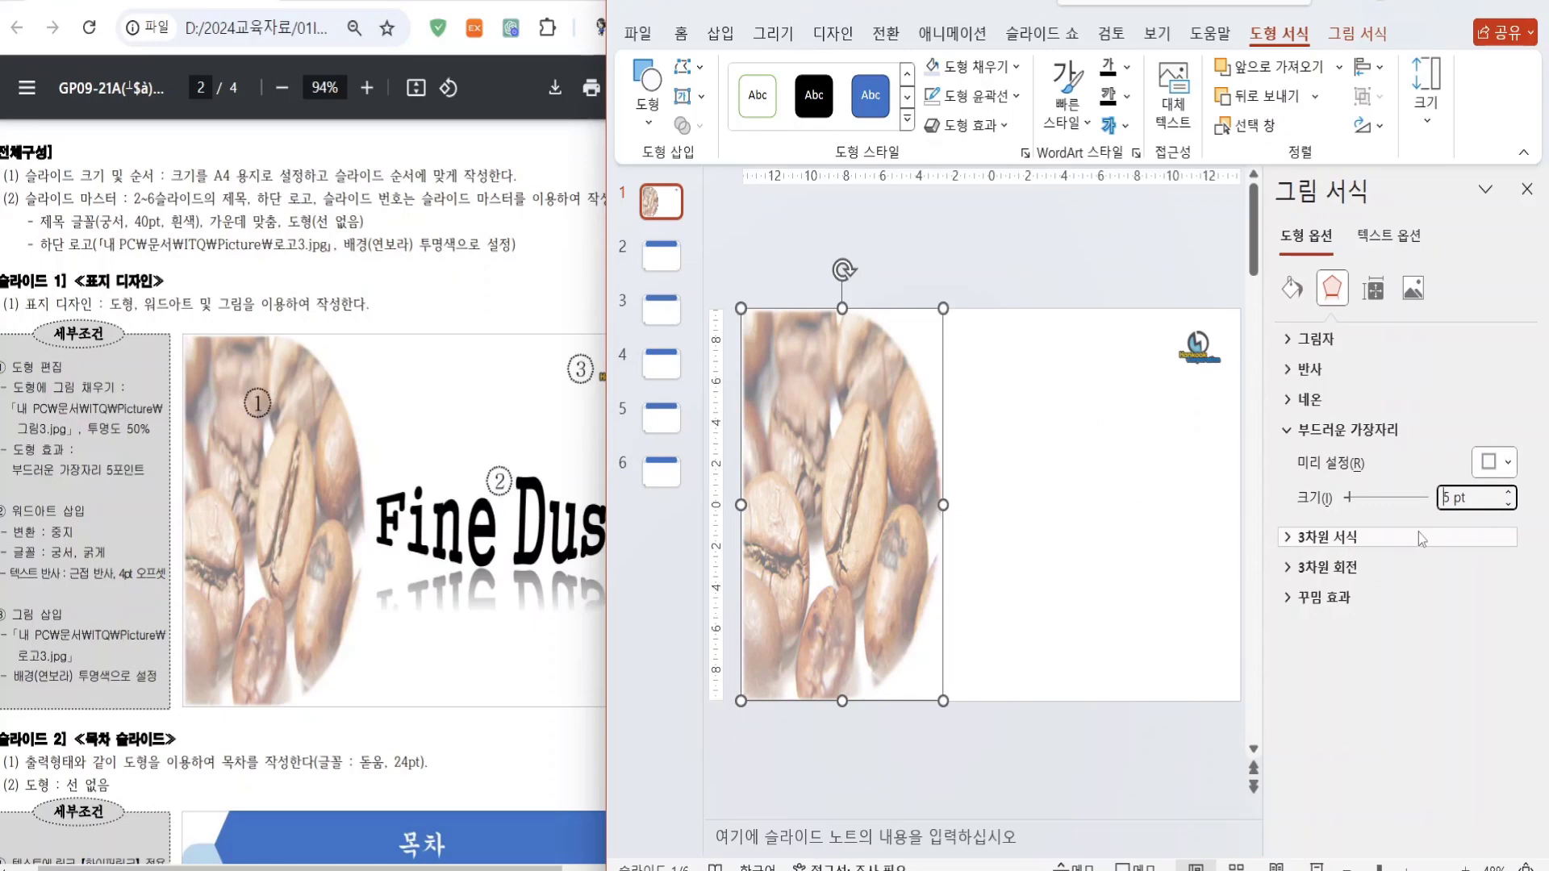
click(1509, 465)
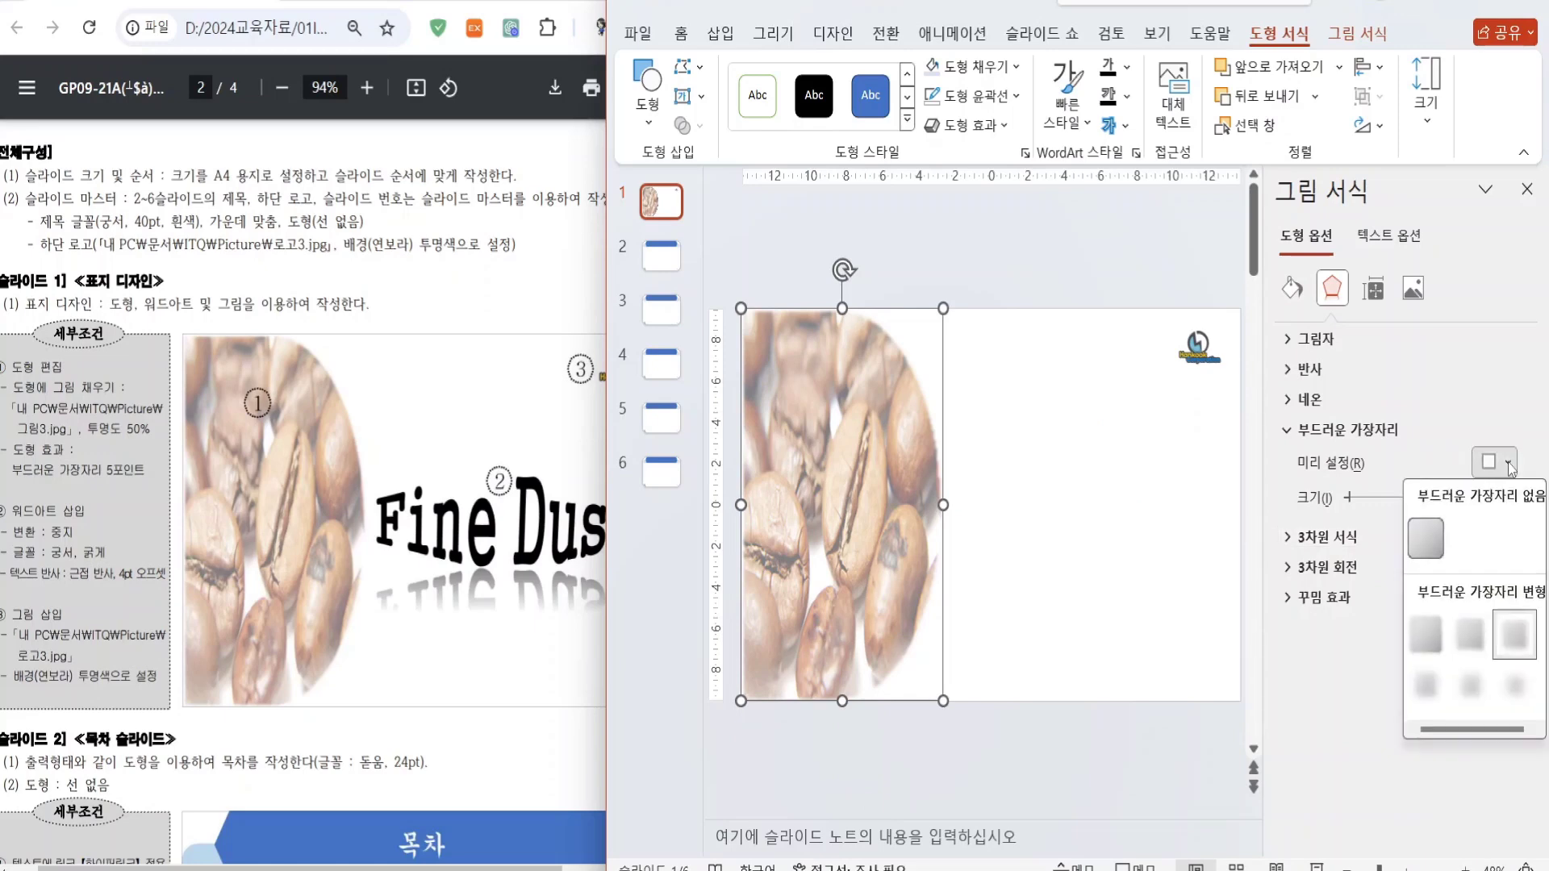
click(1523, 637)
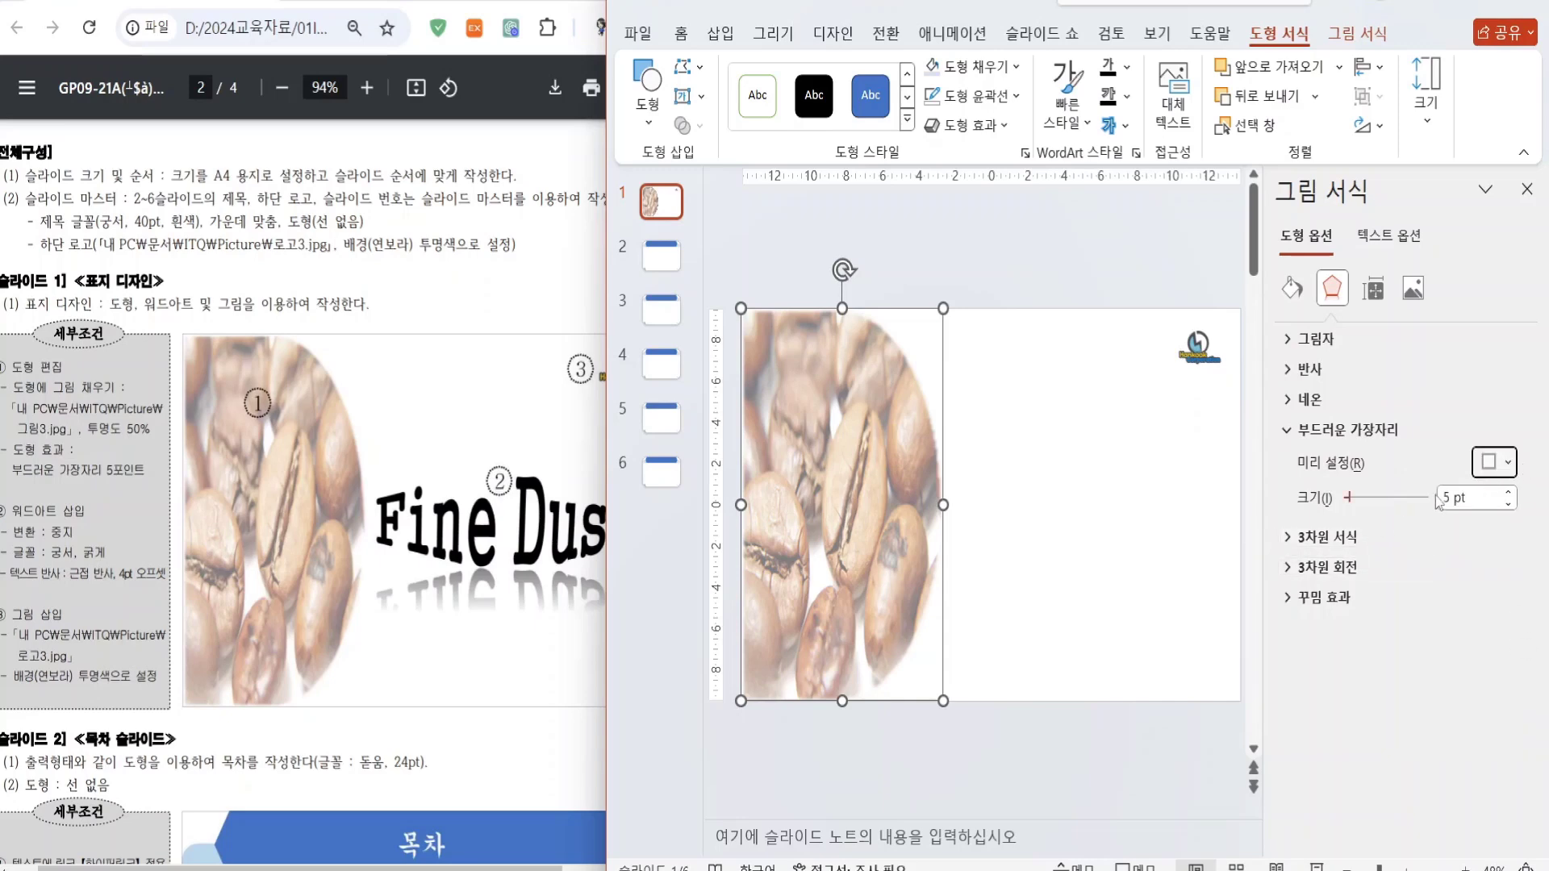
click(993, 258)
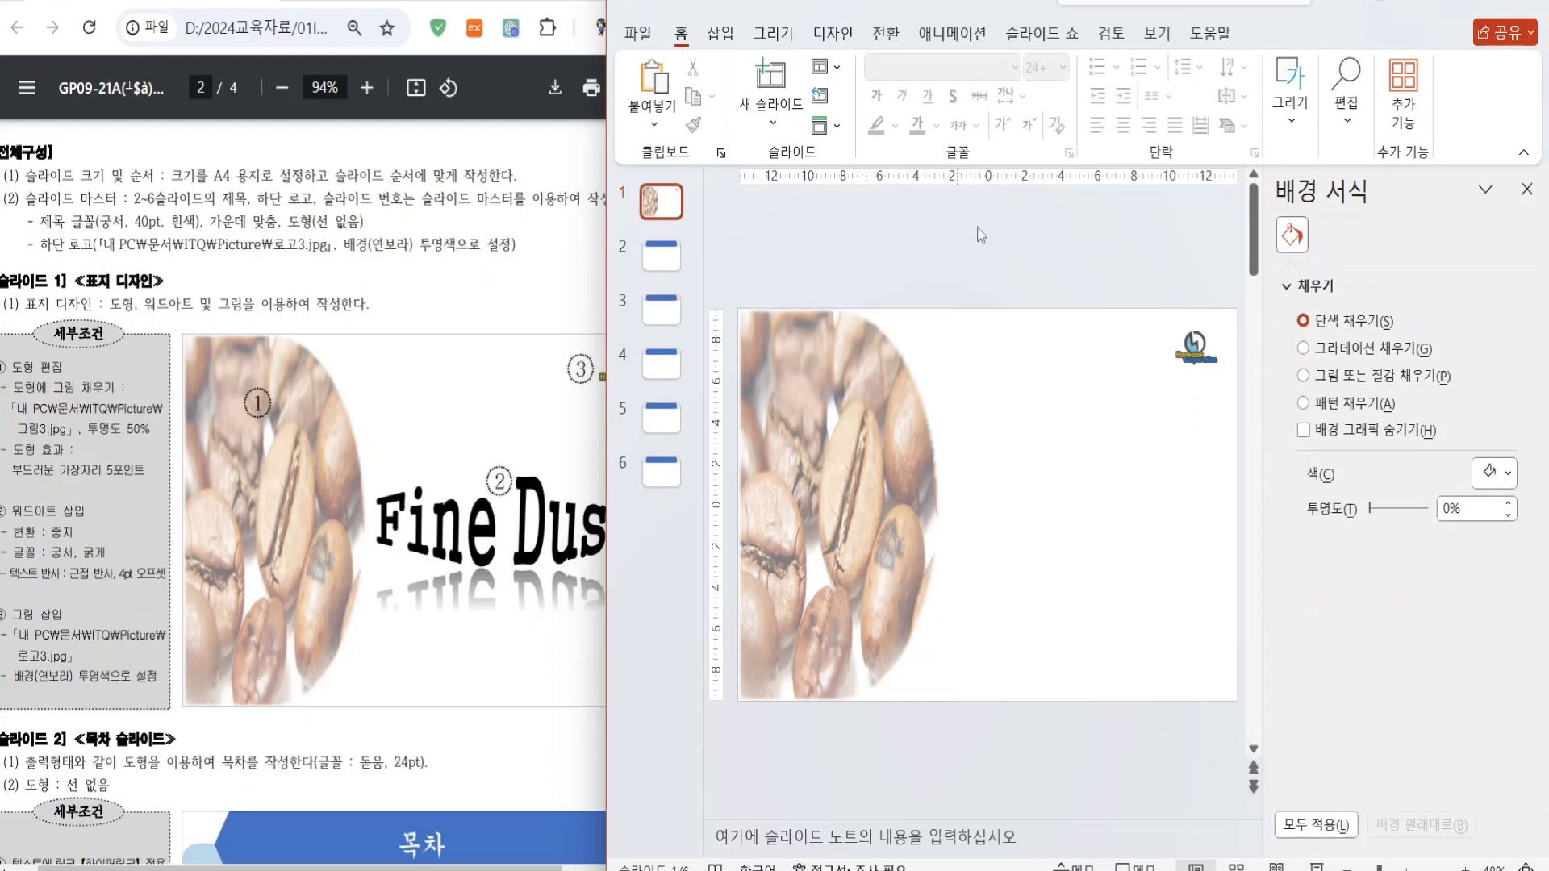
- Insert black WordArt on the title slide, with its WordArt formatting cleared, reading "Fine Dust"
click(716, 35)
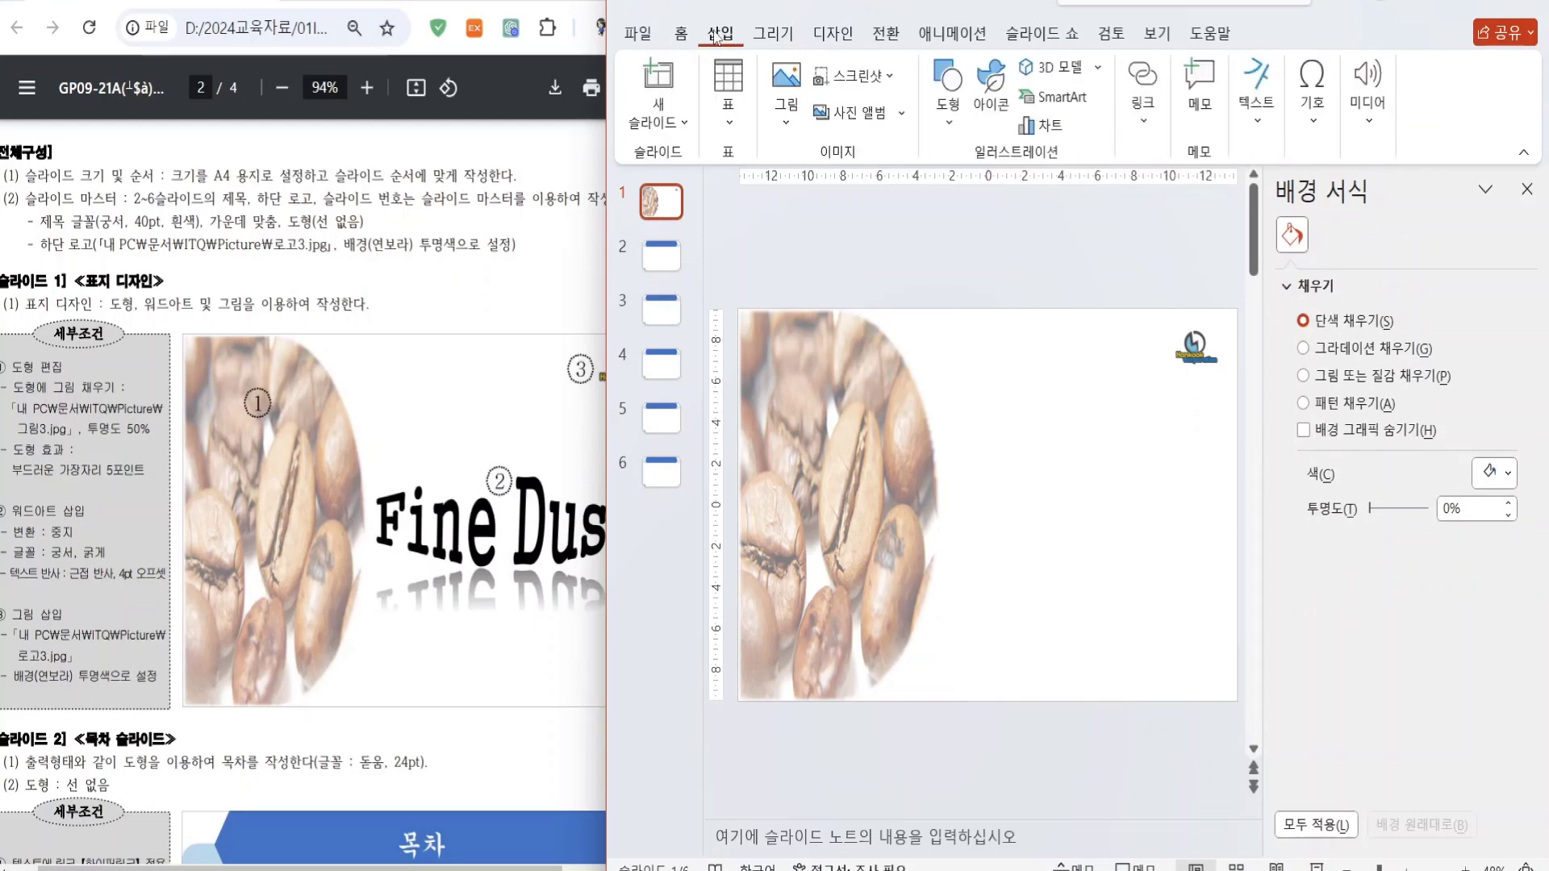
click(1255, 113)
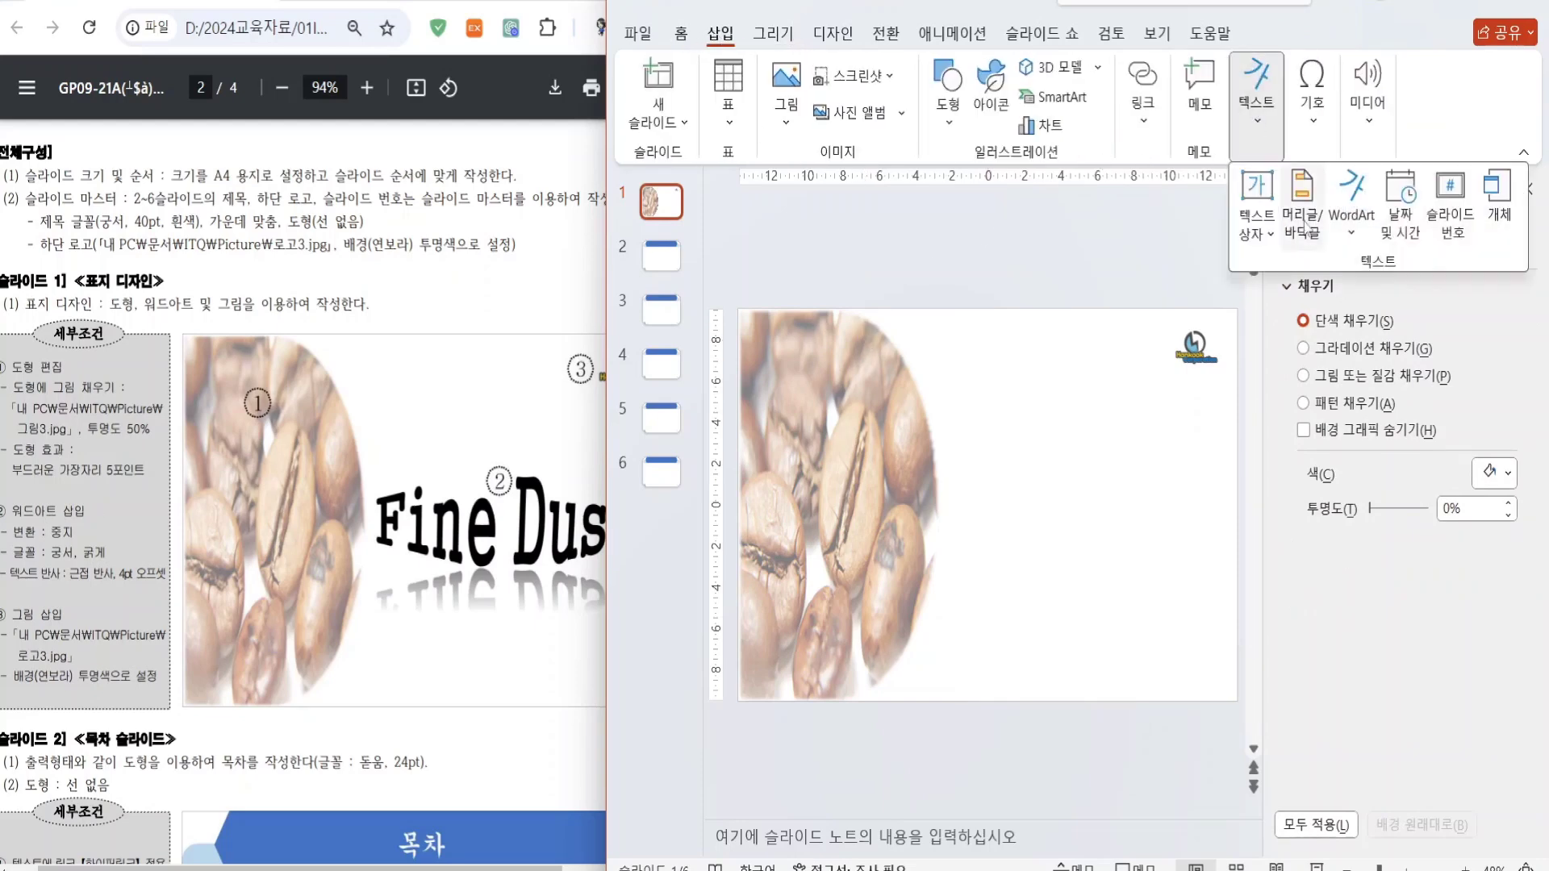
click(1354, 226)
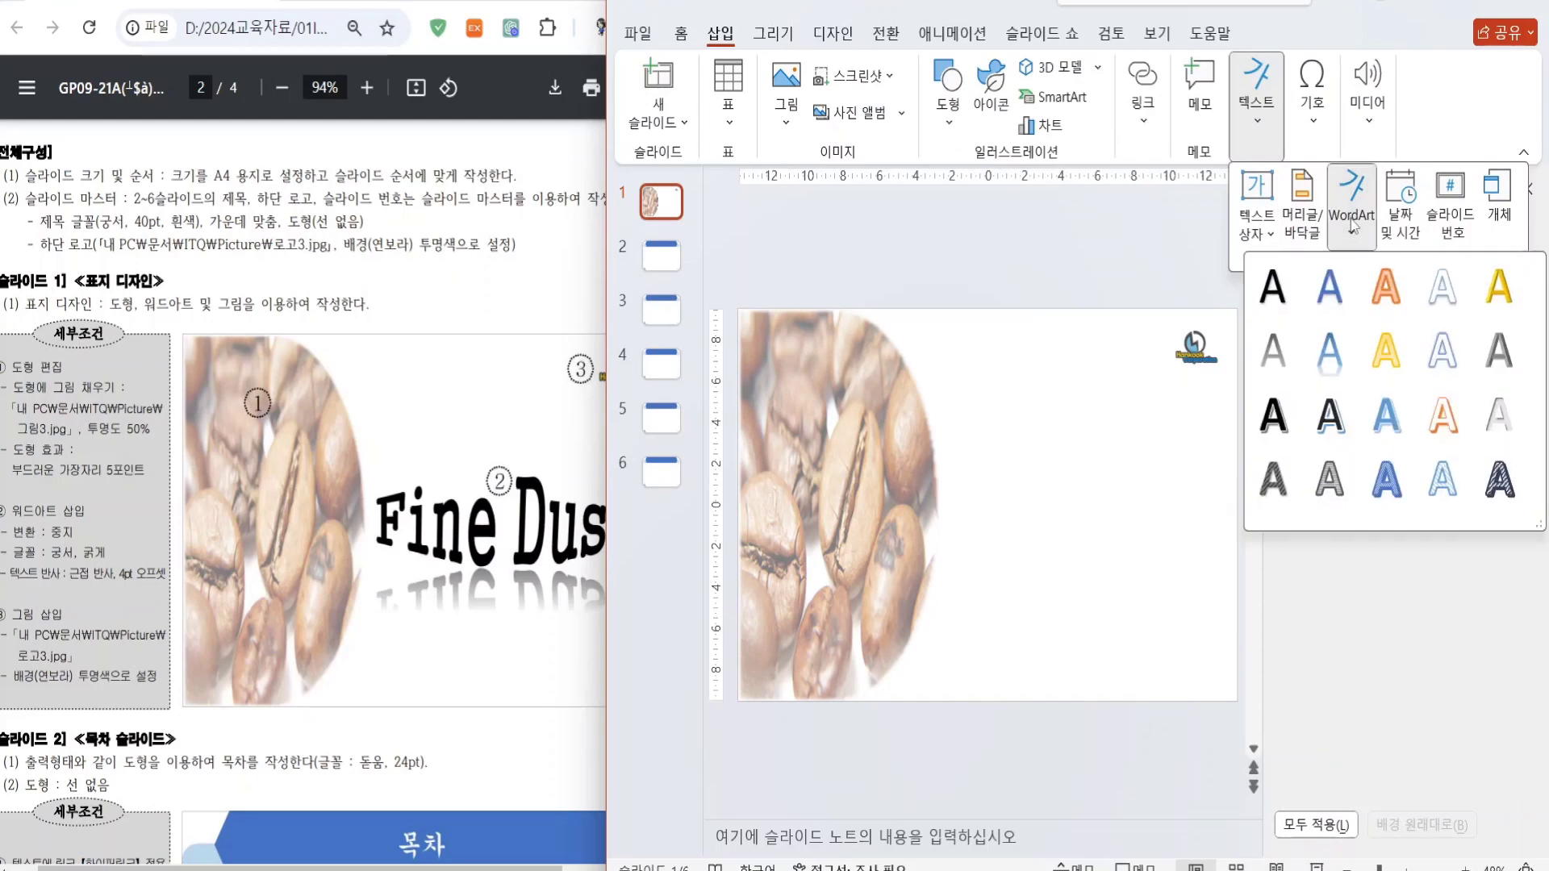
click(1273, 290)
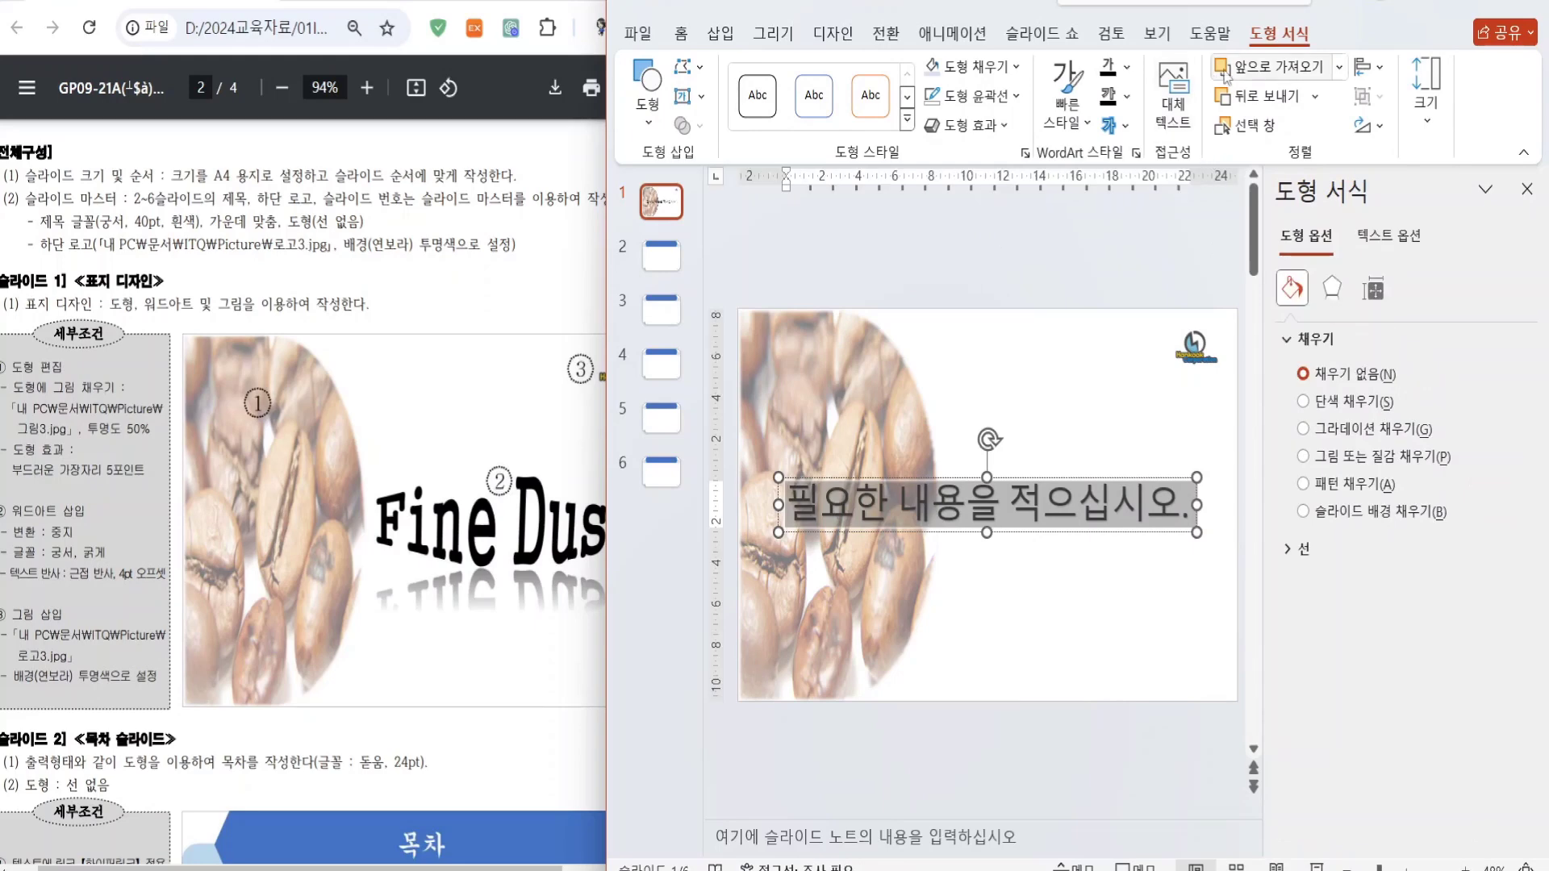
click(1067, 113)
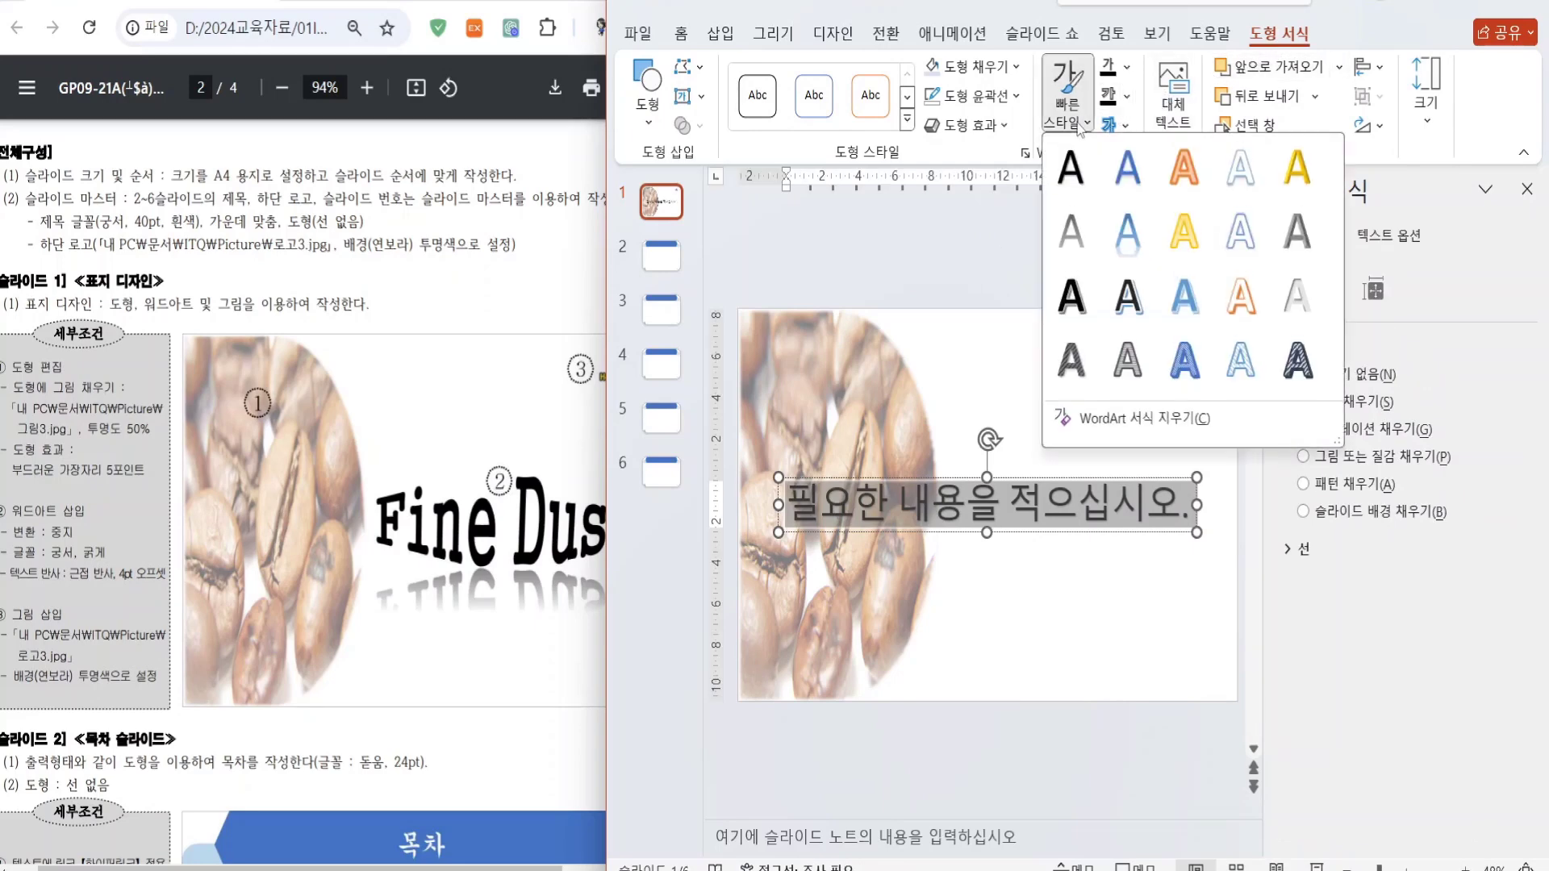
click(1123, 419)
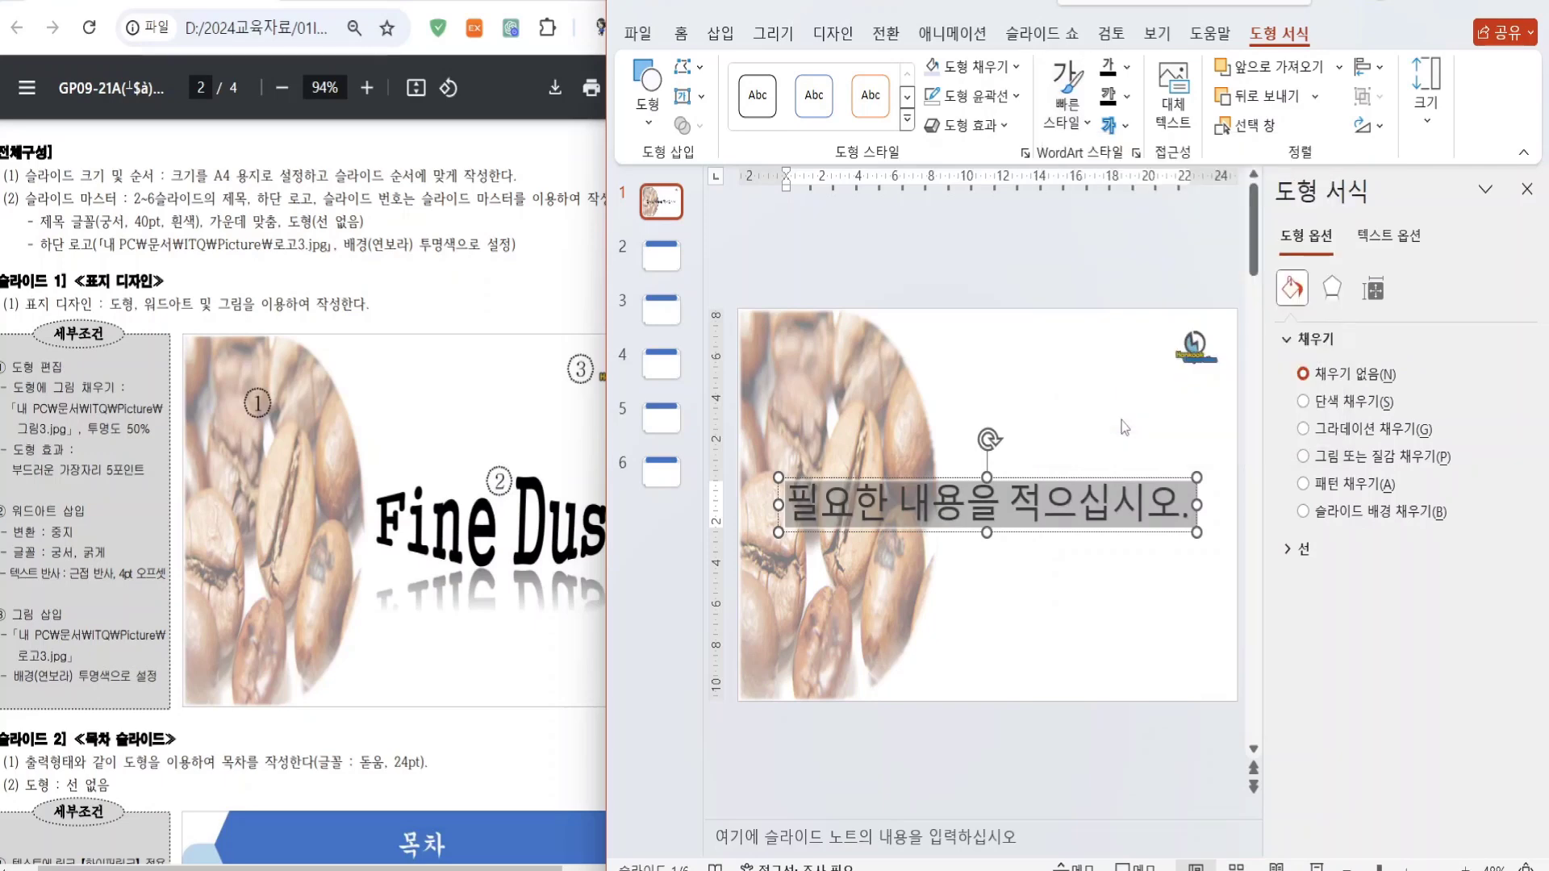
text(F)
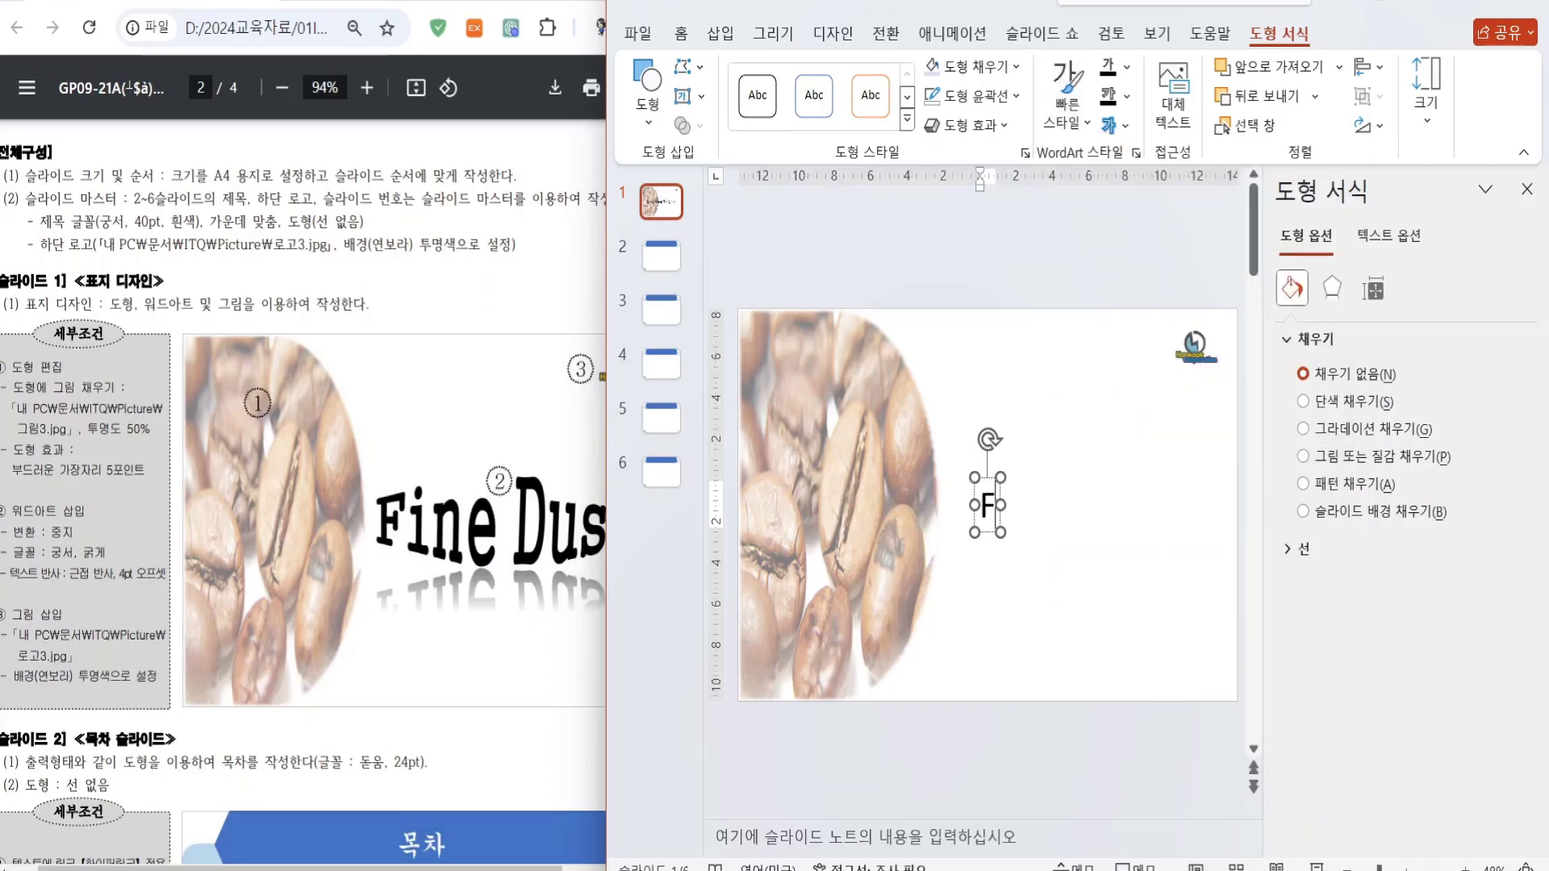
text(ine Dust)
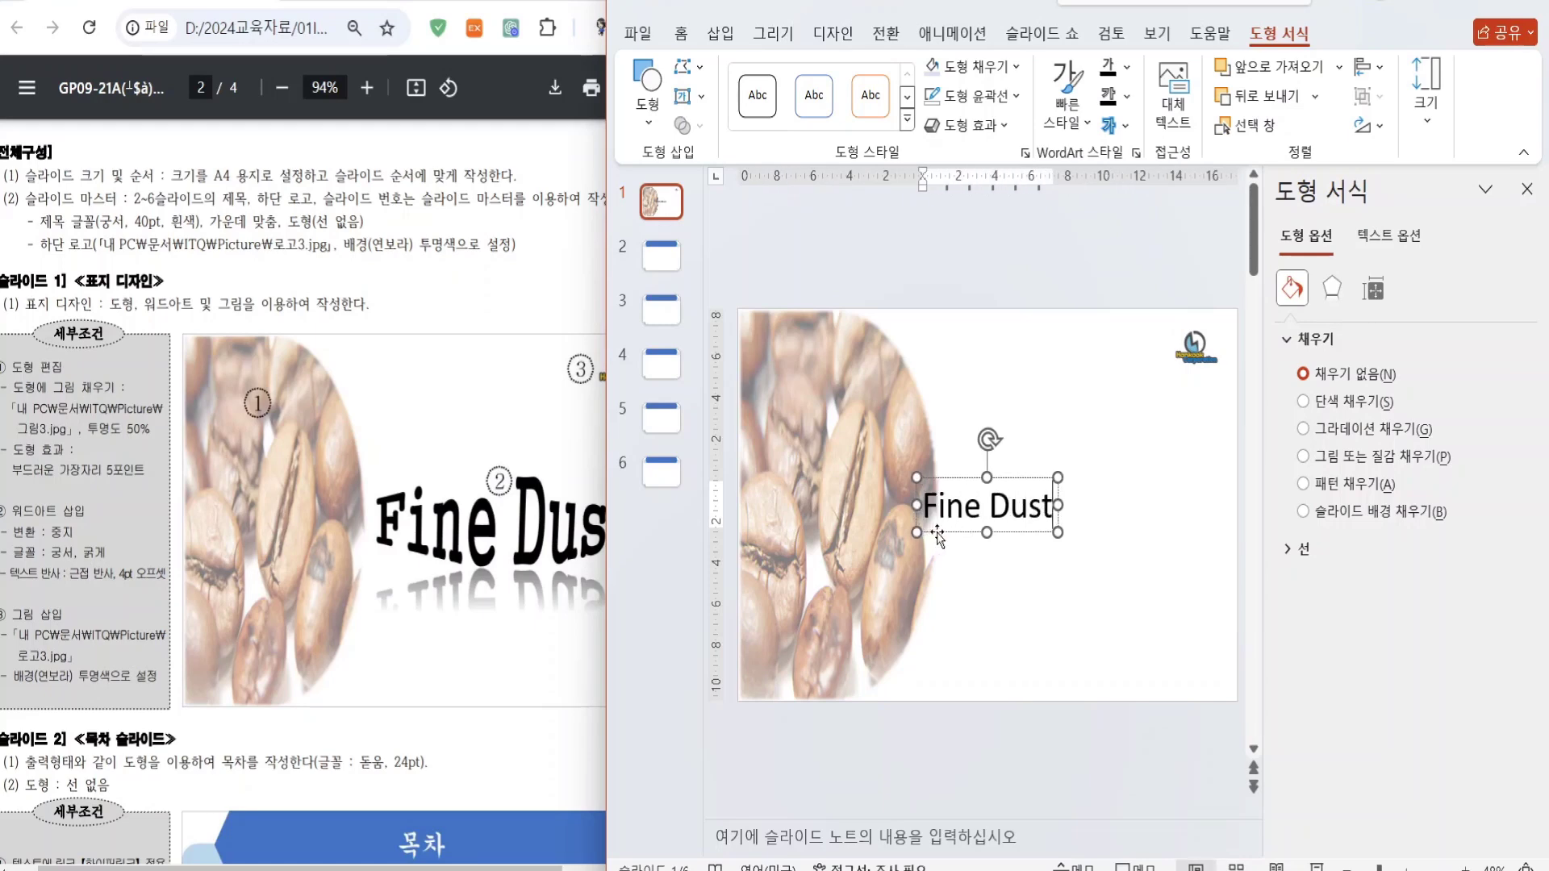
- Apply the 중지 (Stop) transform effect to the Fine Dust WordArt
click(1025, 479)
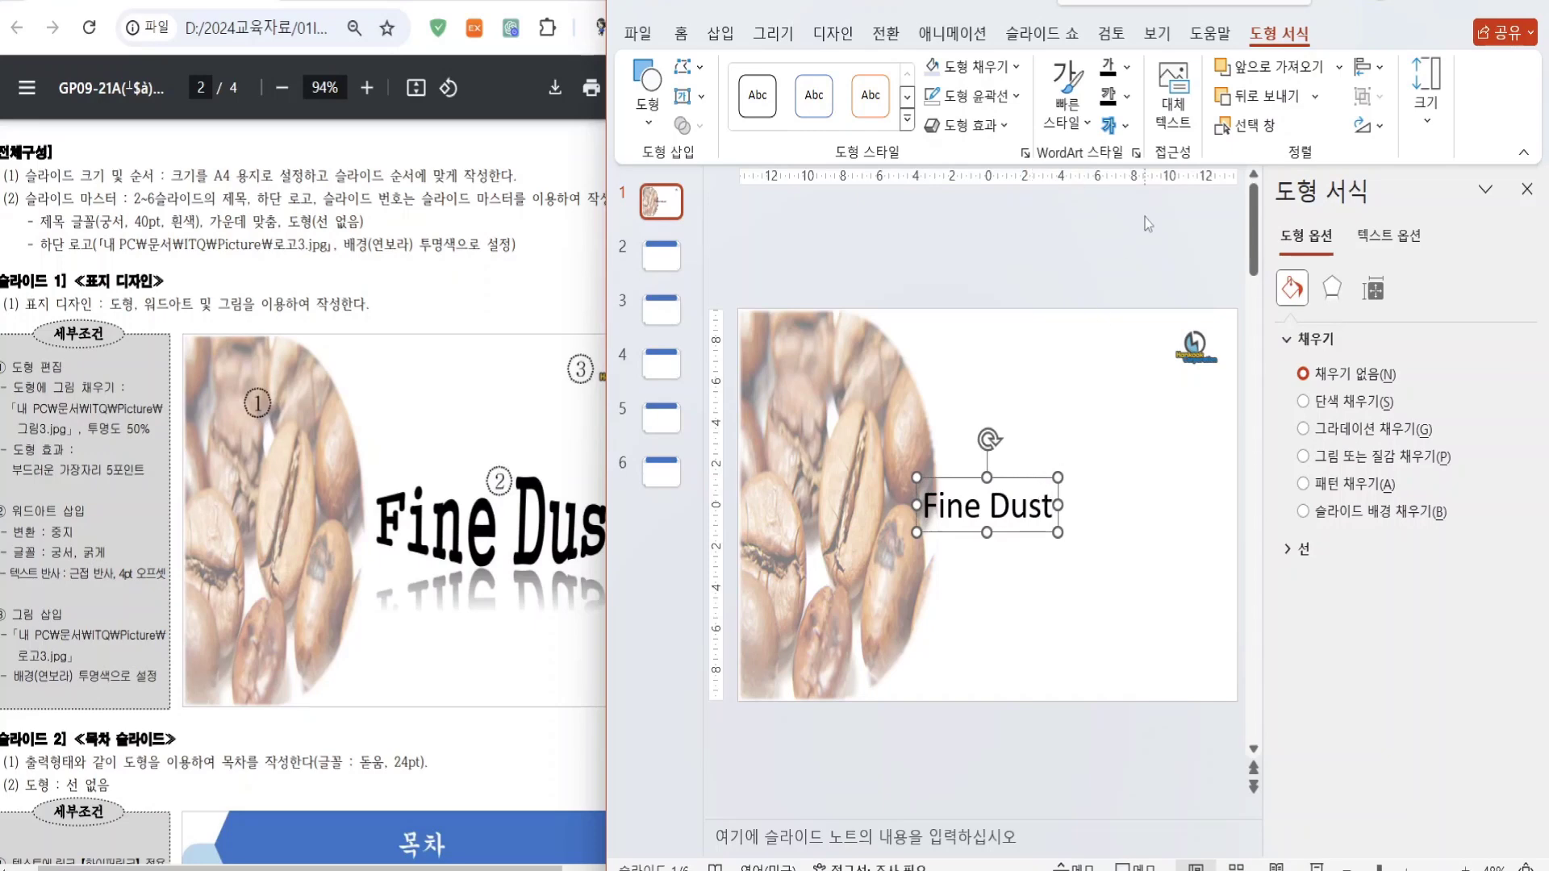
click(1122, 127)
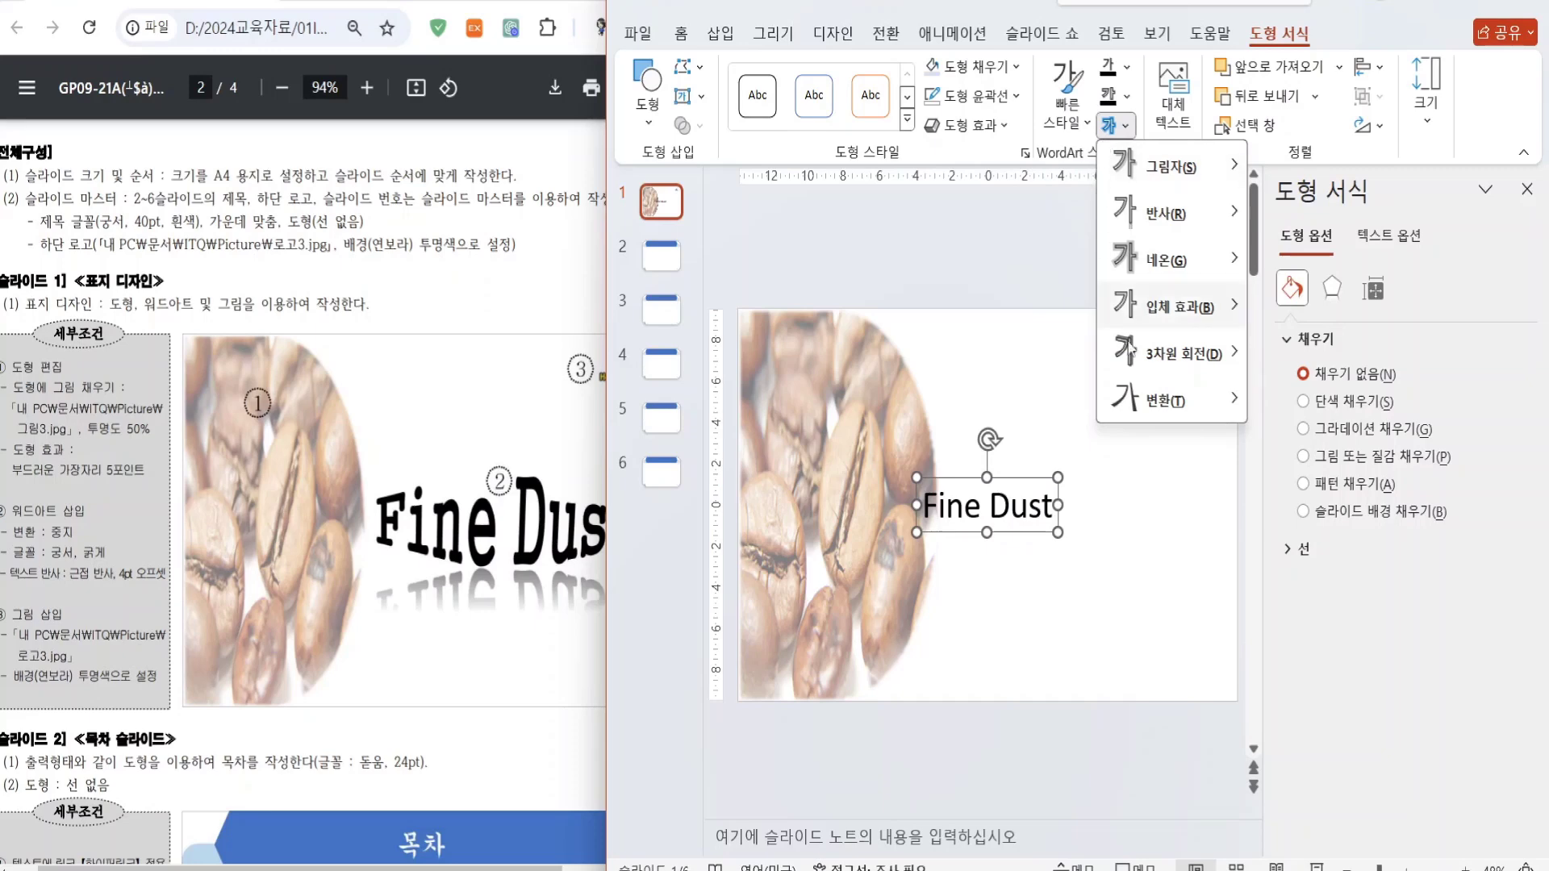
mouse_move(1200, 402)
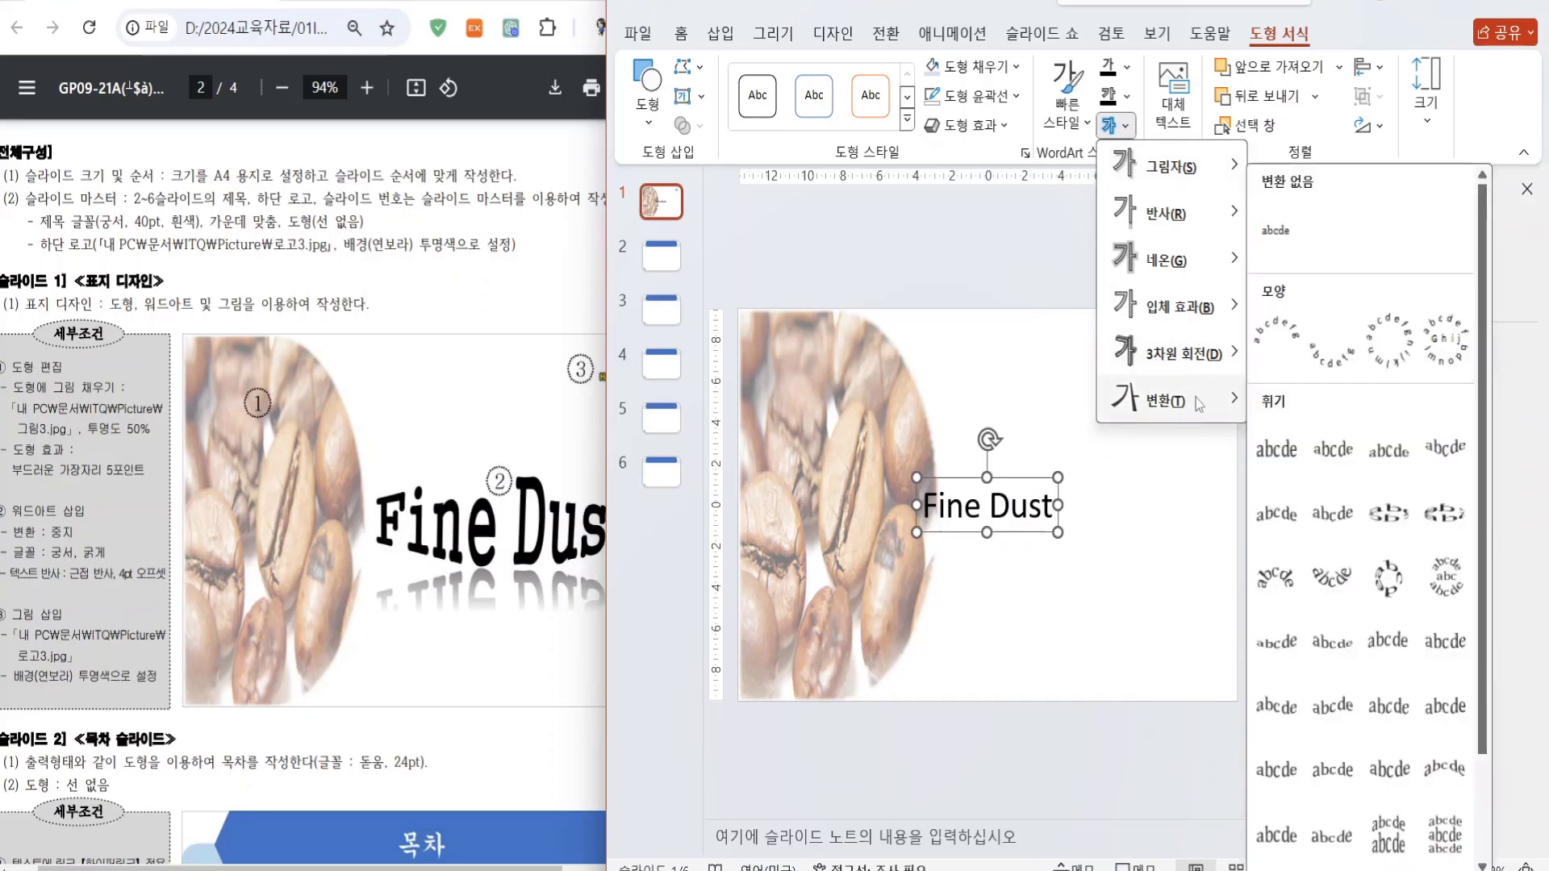
click(1334, 458)
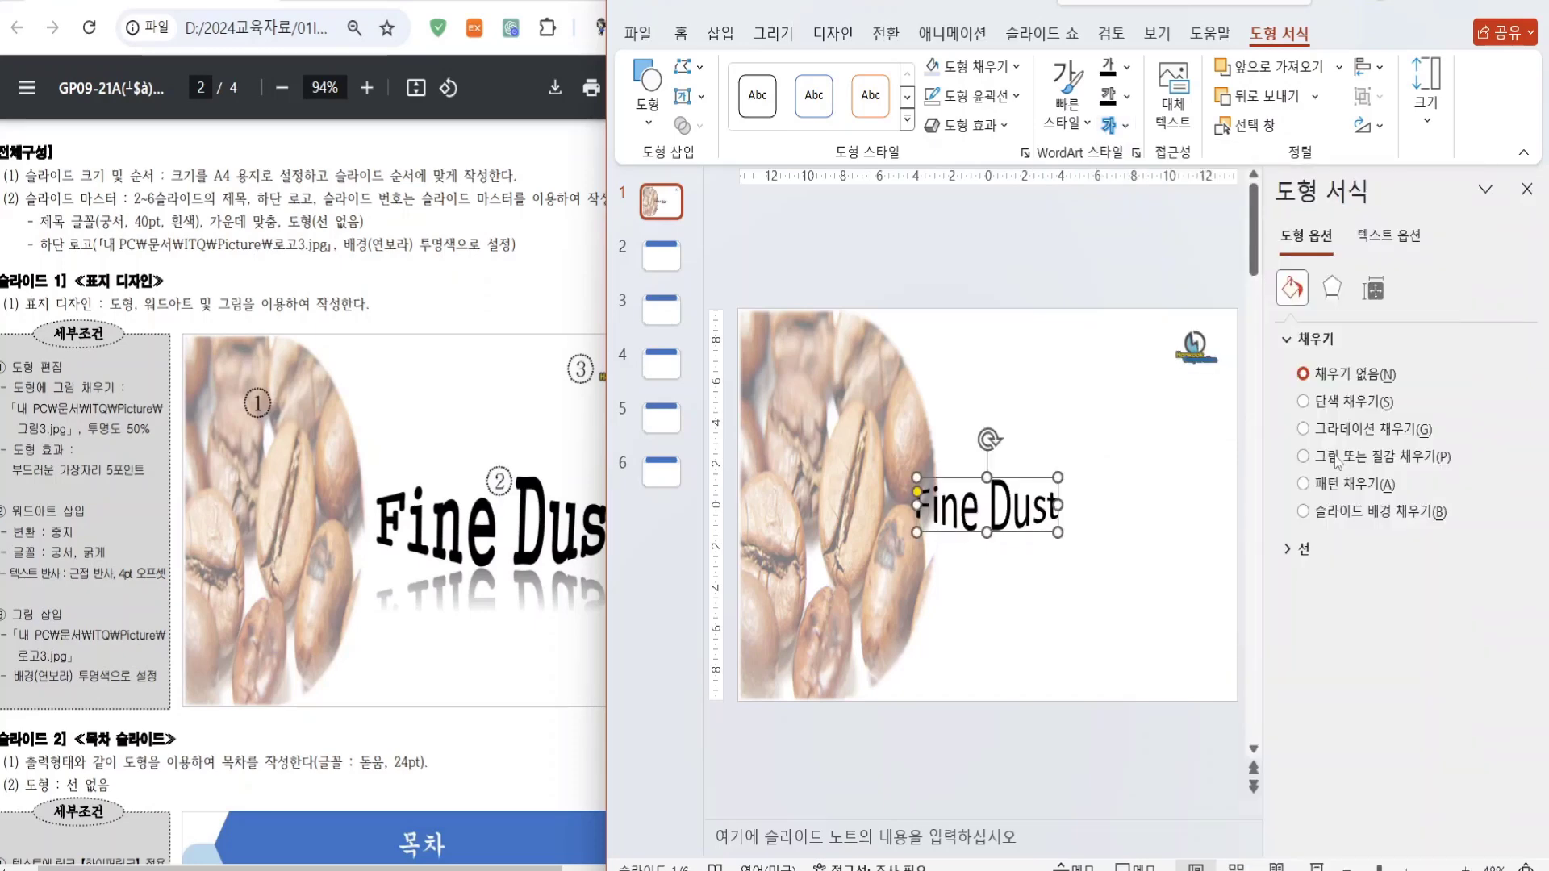
- Set the Fine Dust WordArt's font to 궁서 and make it bold
click(682, 36)
click(955, 64)
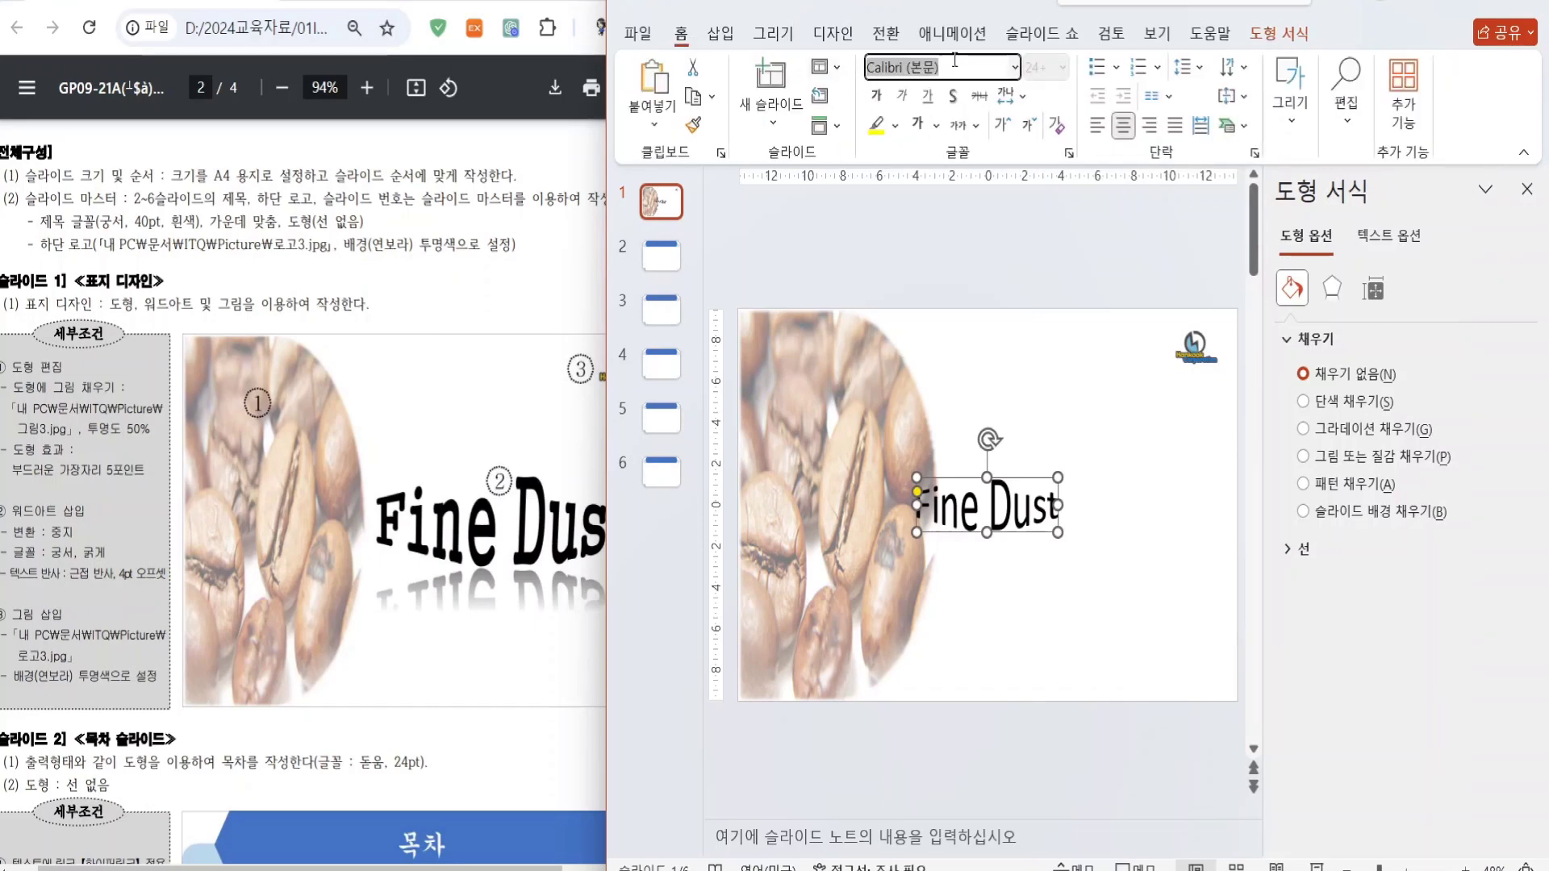
text(rn)
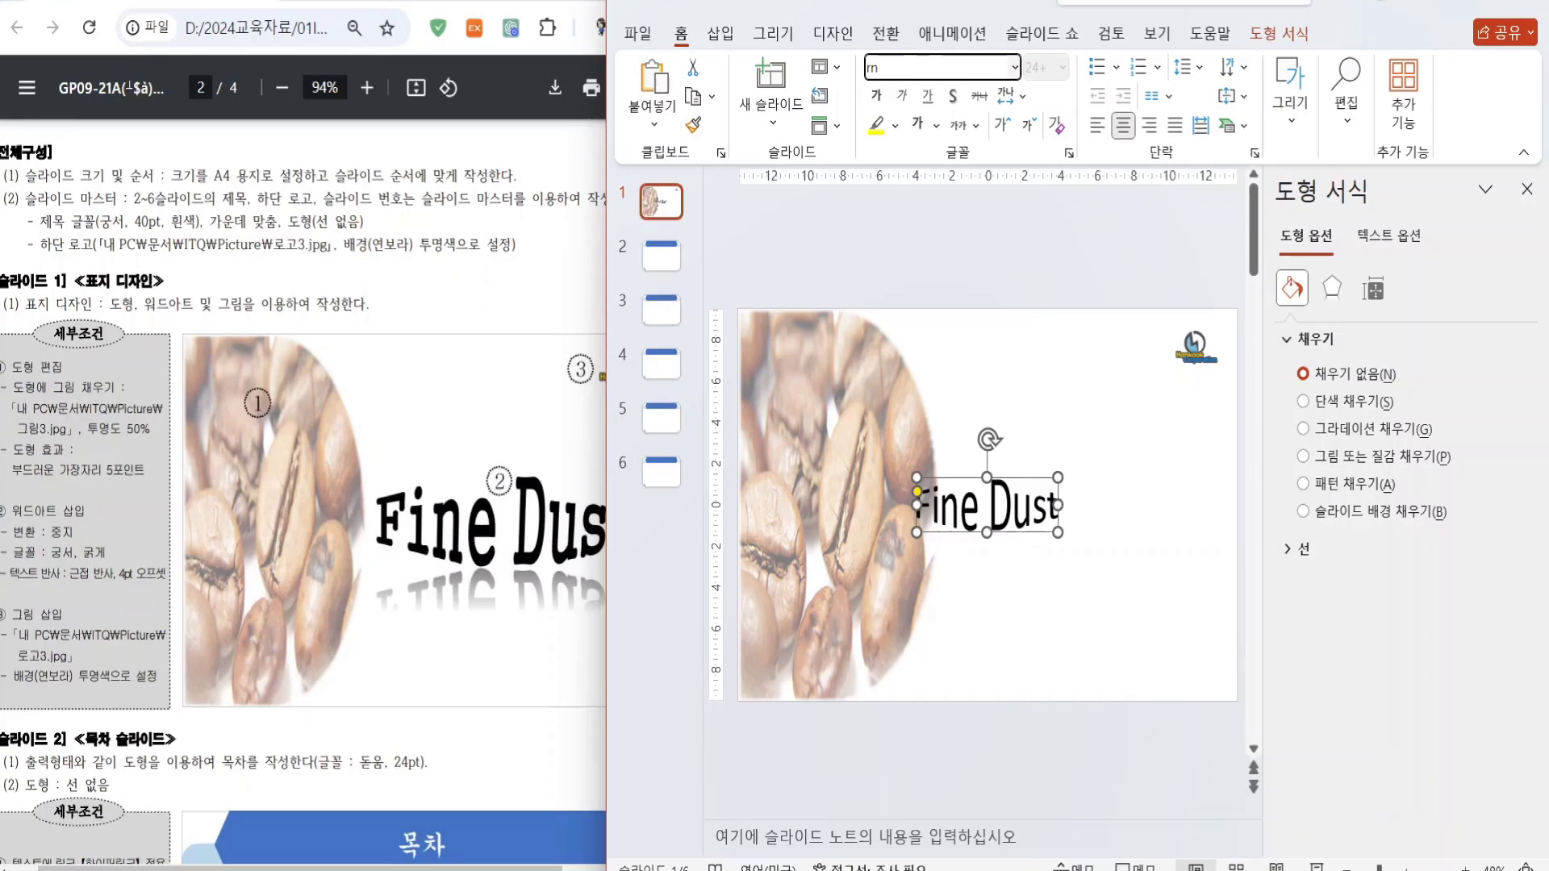
text(d궁서)
key(Return)
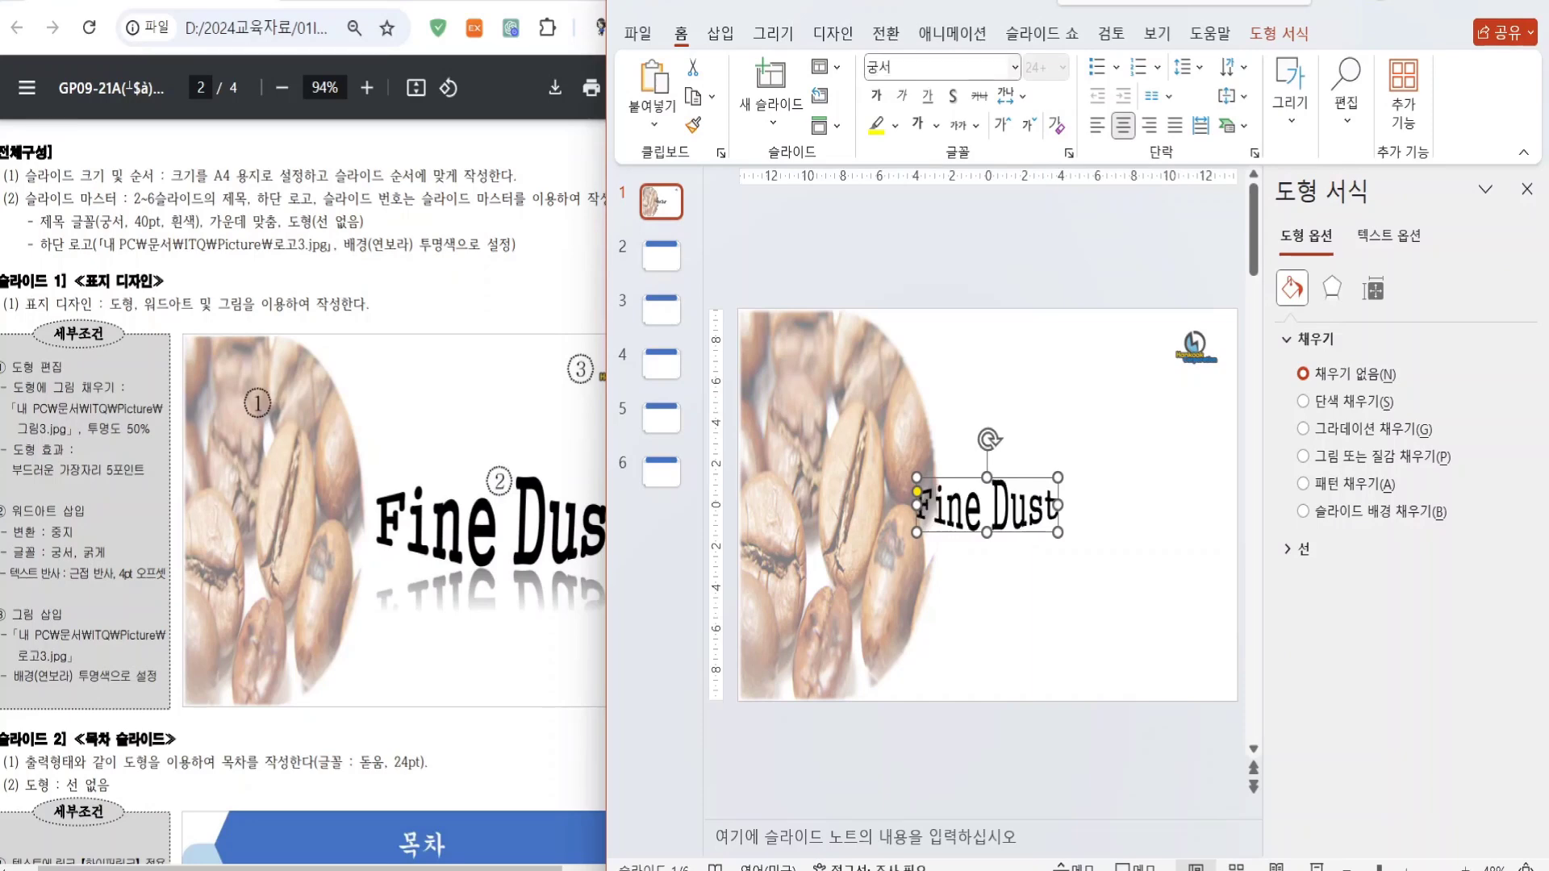
click(877, 97)
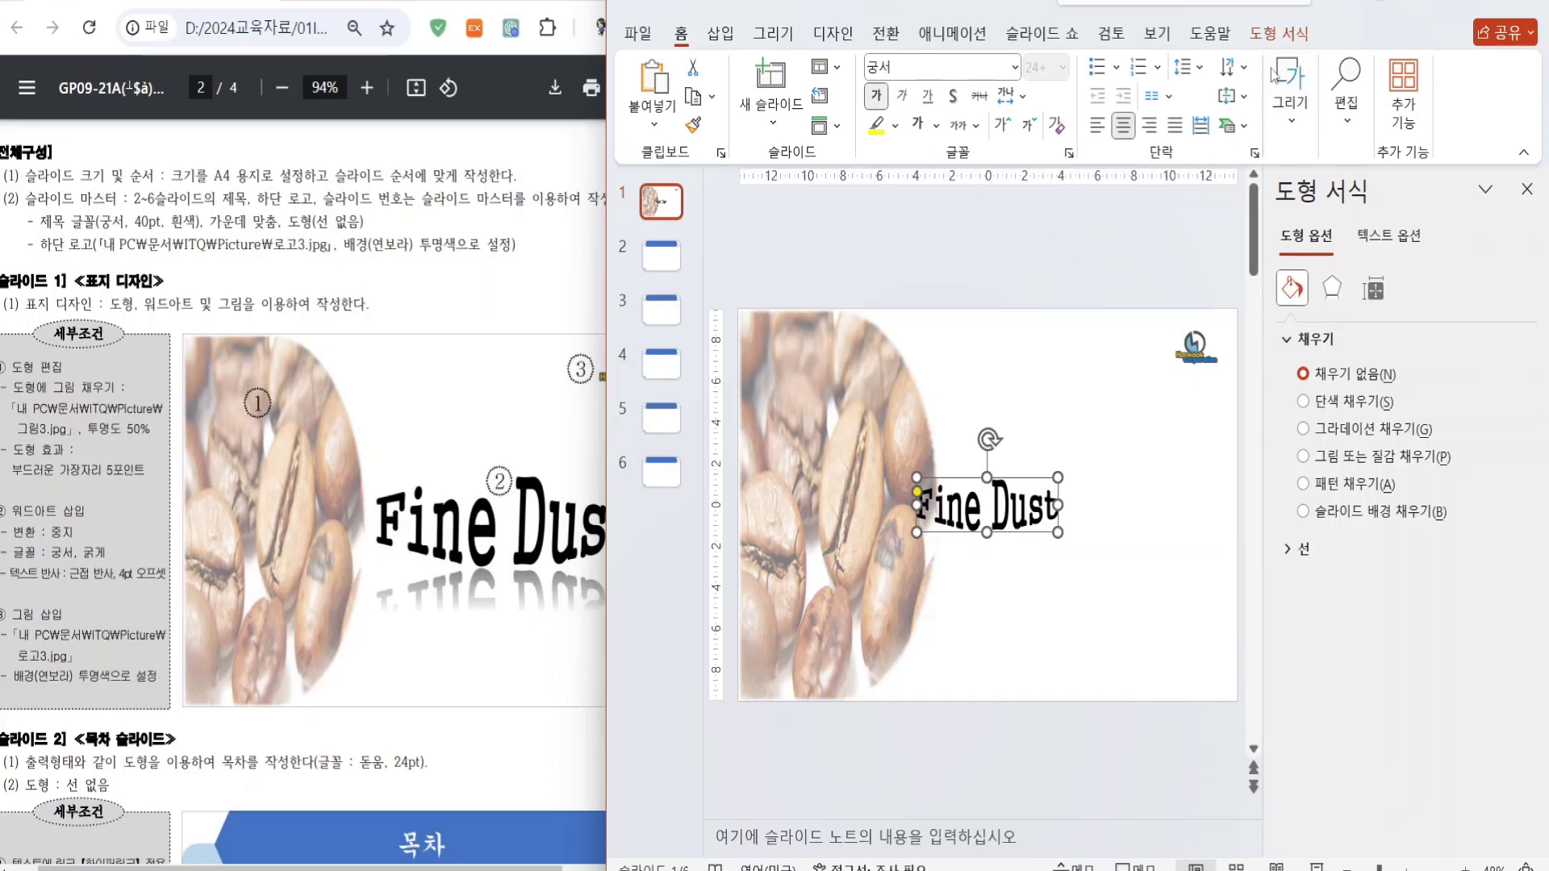
- Apply the text reflection 근접 반사: 4pt 오프셋 to the Fine Dust WordArt
click(1290, 45)
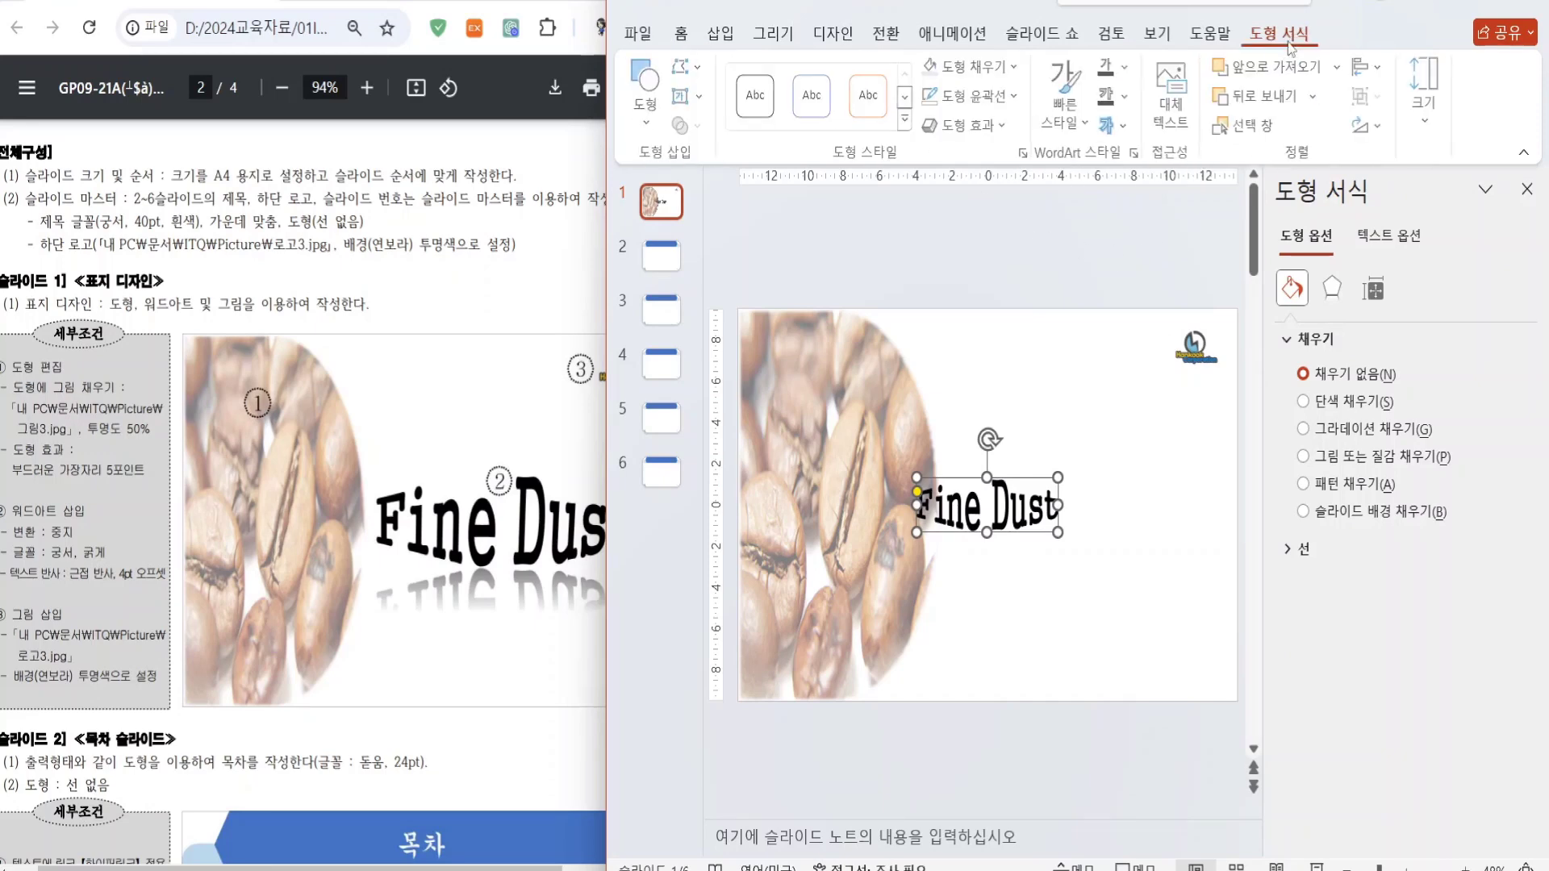
click(1116, 125)
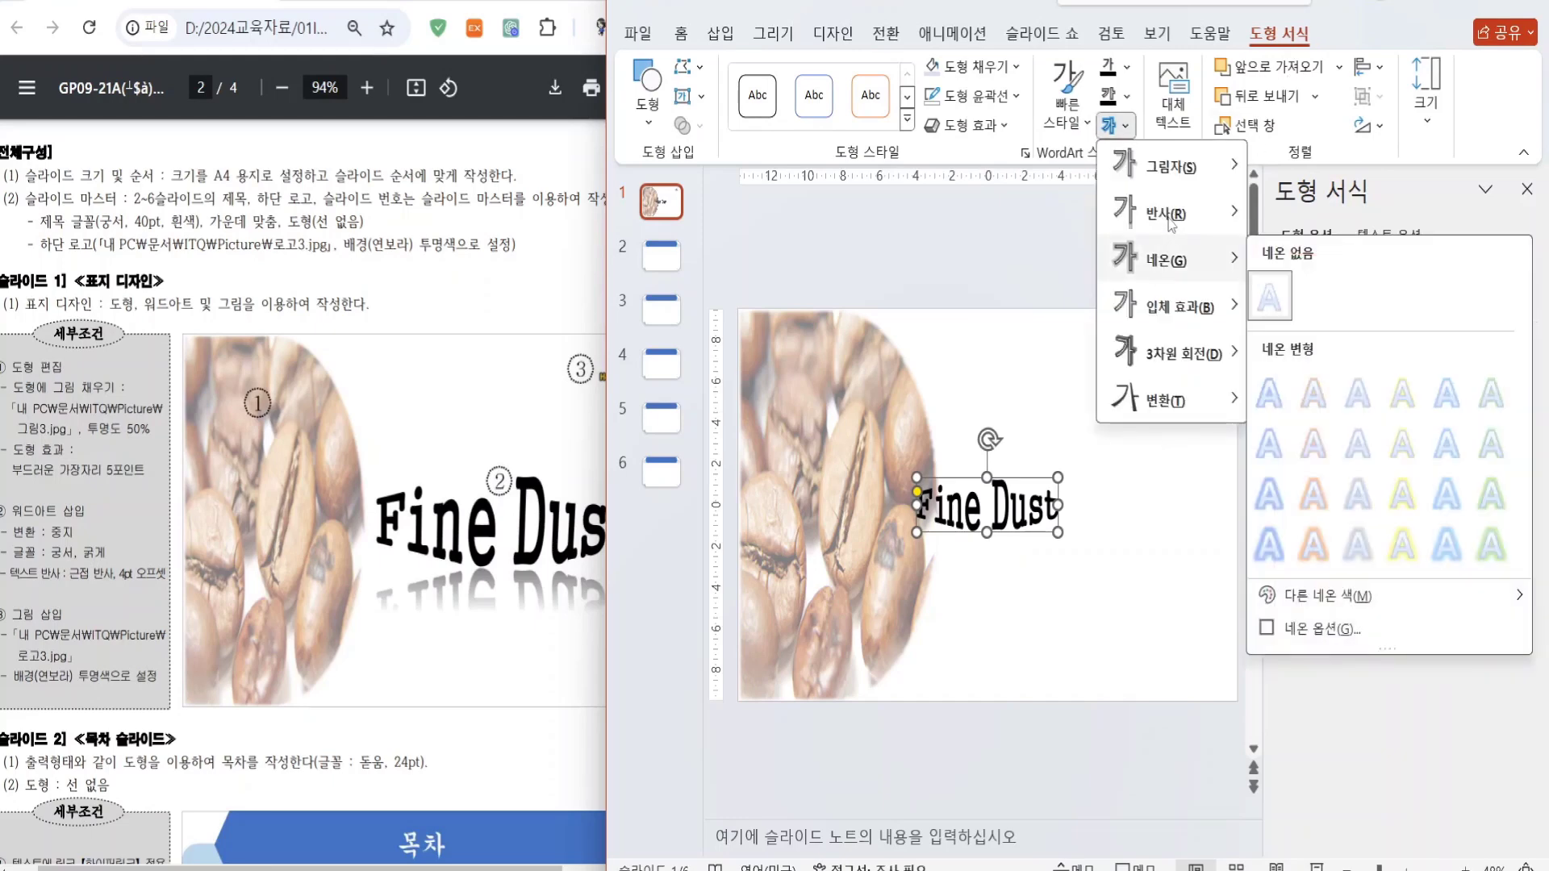
mouse_move(1171, 225)
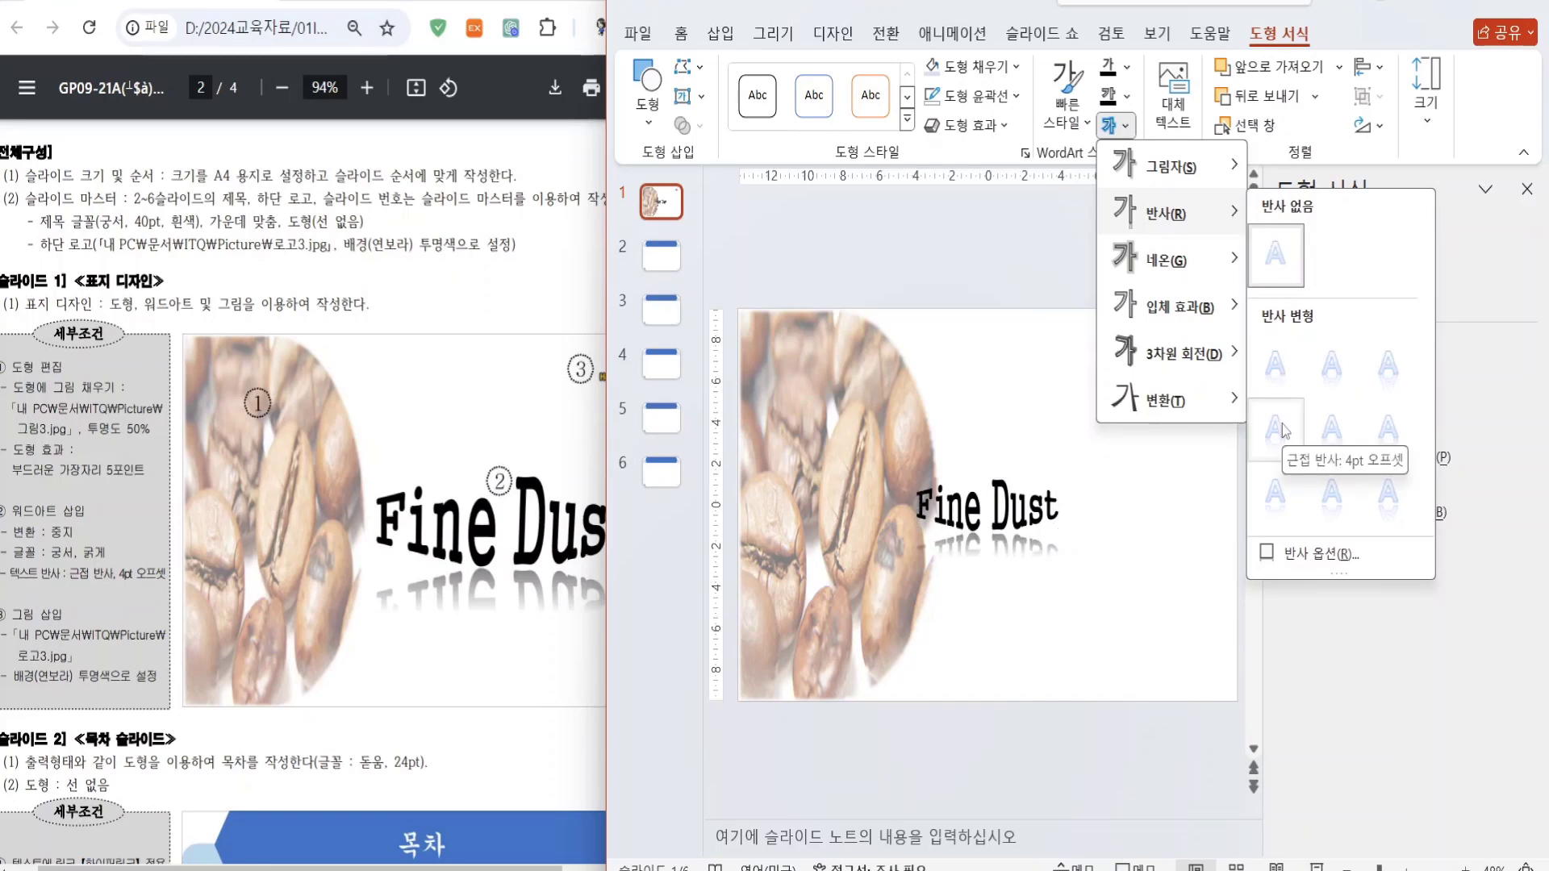
click(1281, 425)
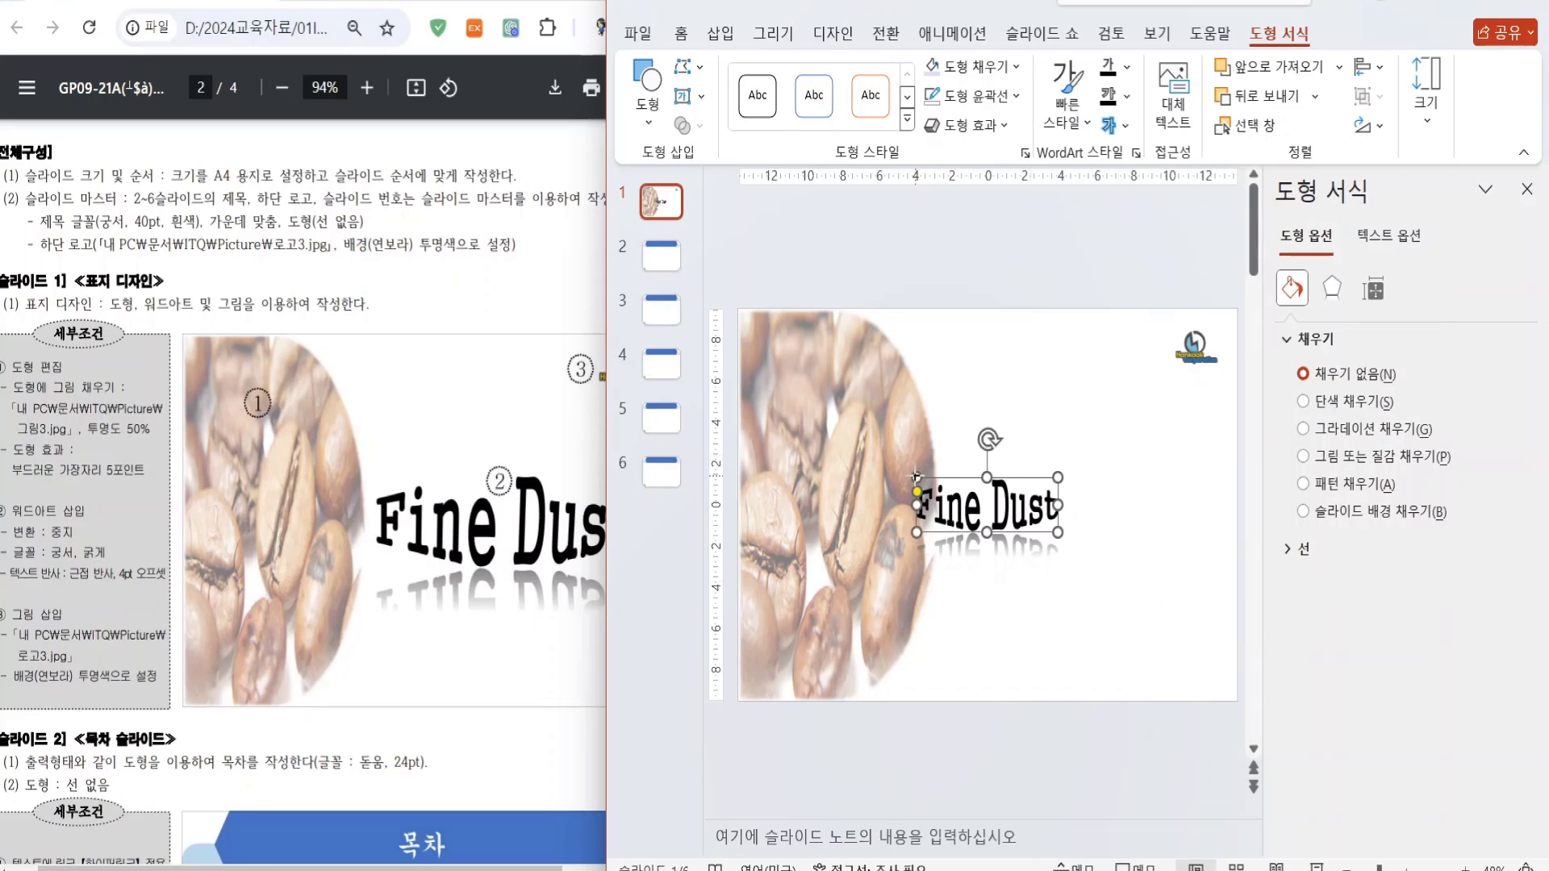
- Enlarge the Fine Dust WordArt and place it in the blank area to the right of the coffee-bean shape
drag(916, 476, 829, 419)
drag(986, 416, 1112, 444)
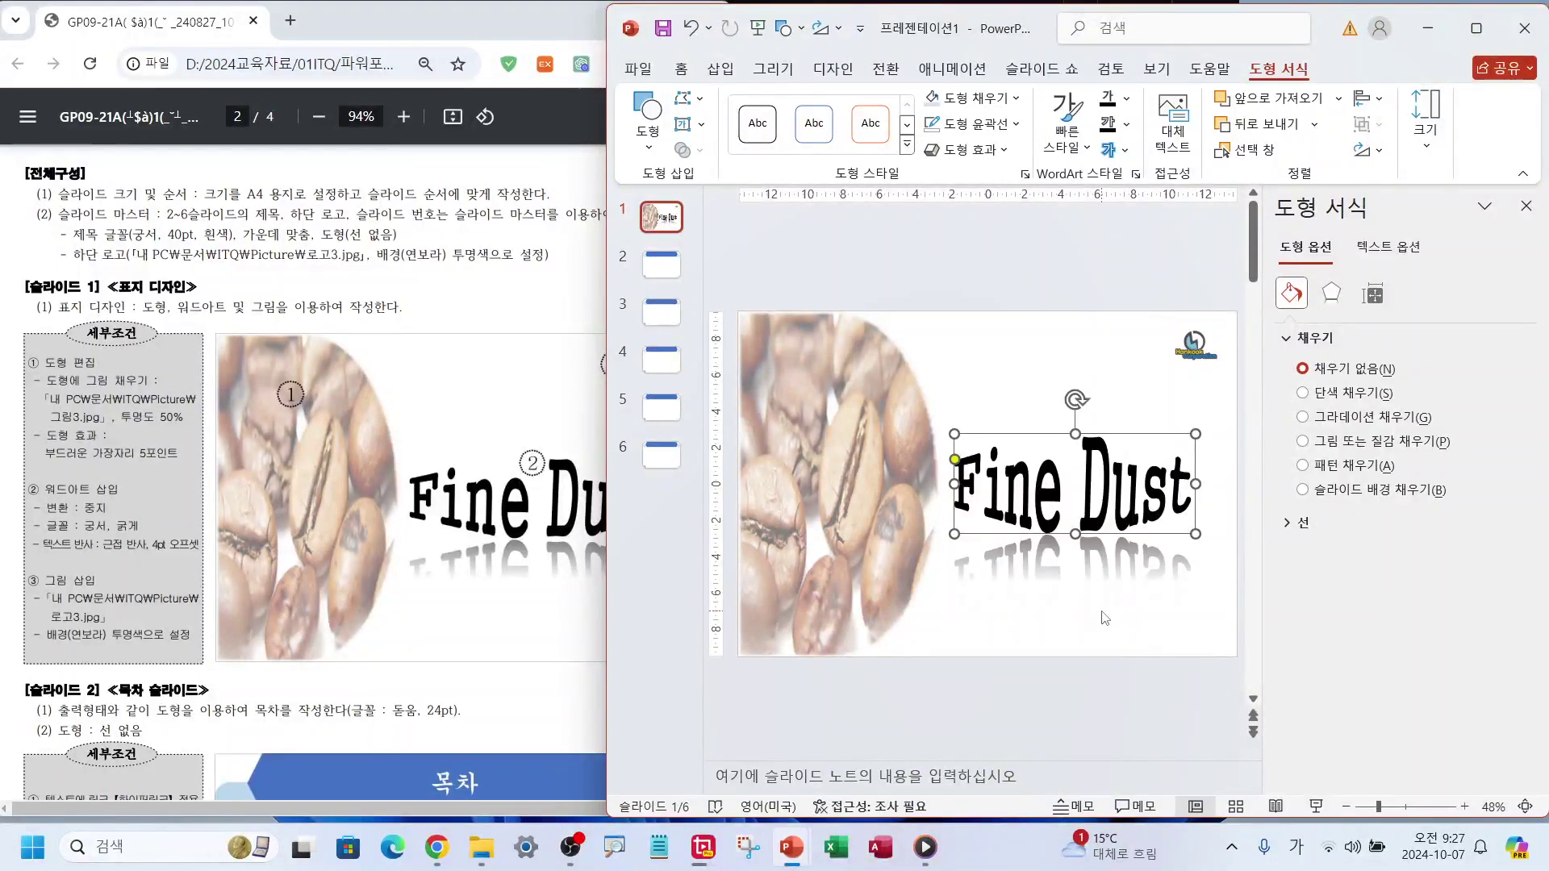
click(1019, 385)
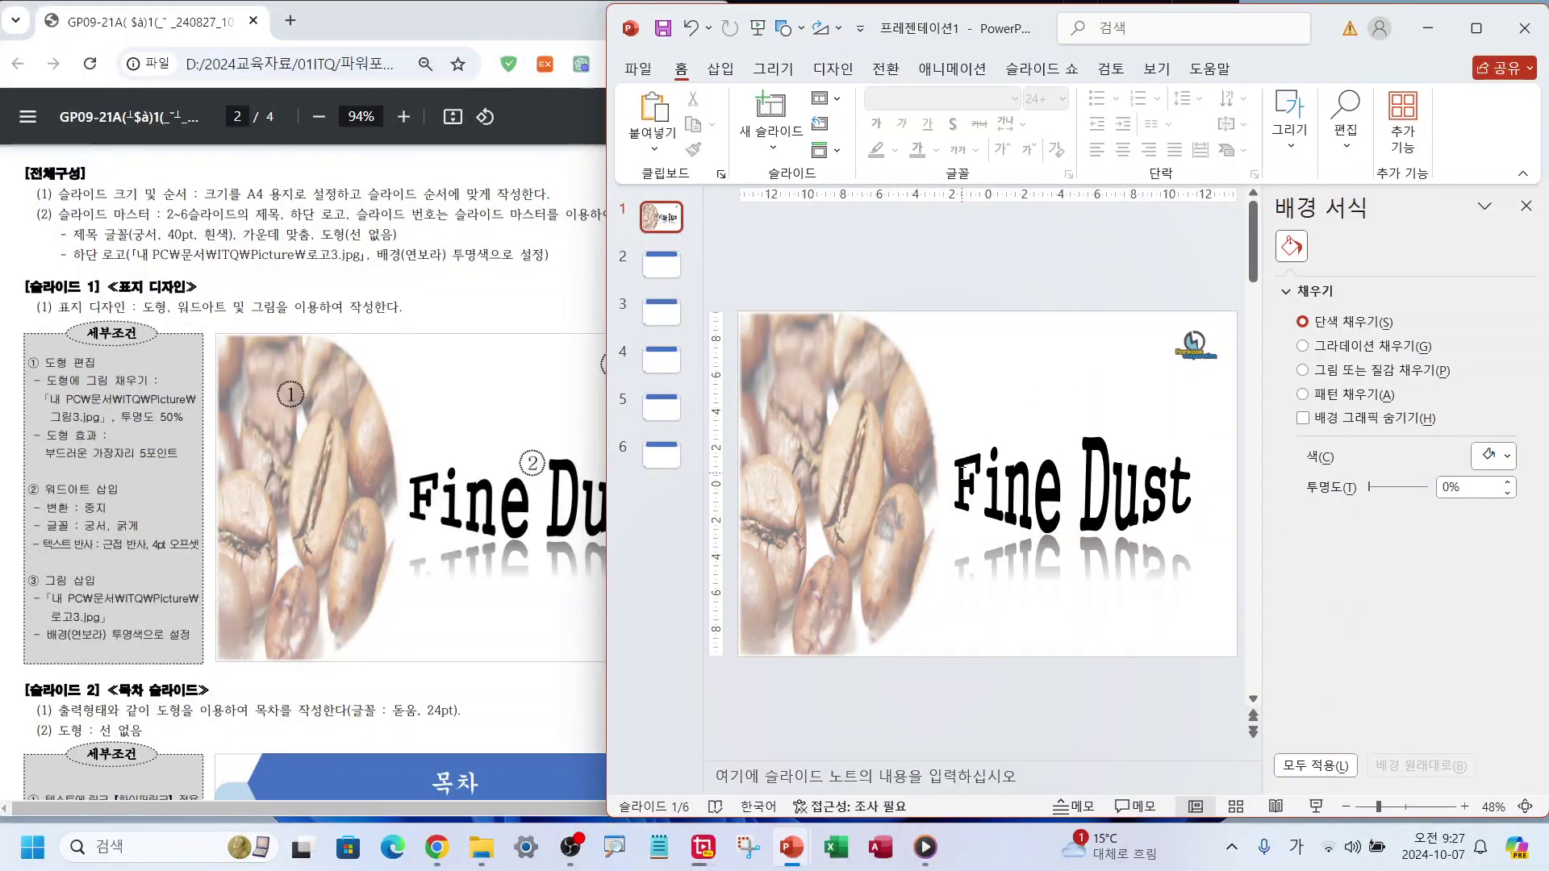
- Enter 목차 as the title of slide 2, following the exam sheet's table-of-contents slide
click(663, 265)
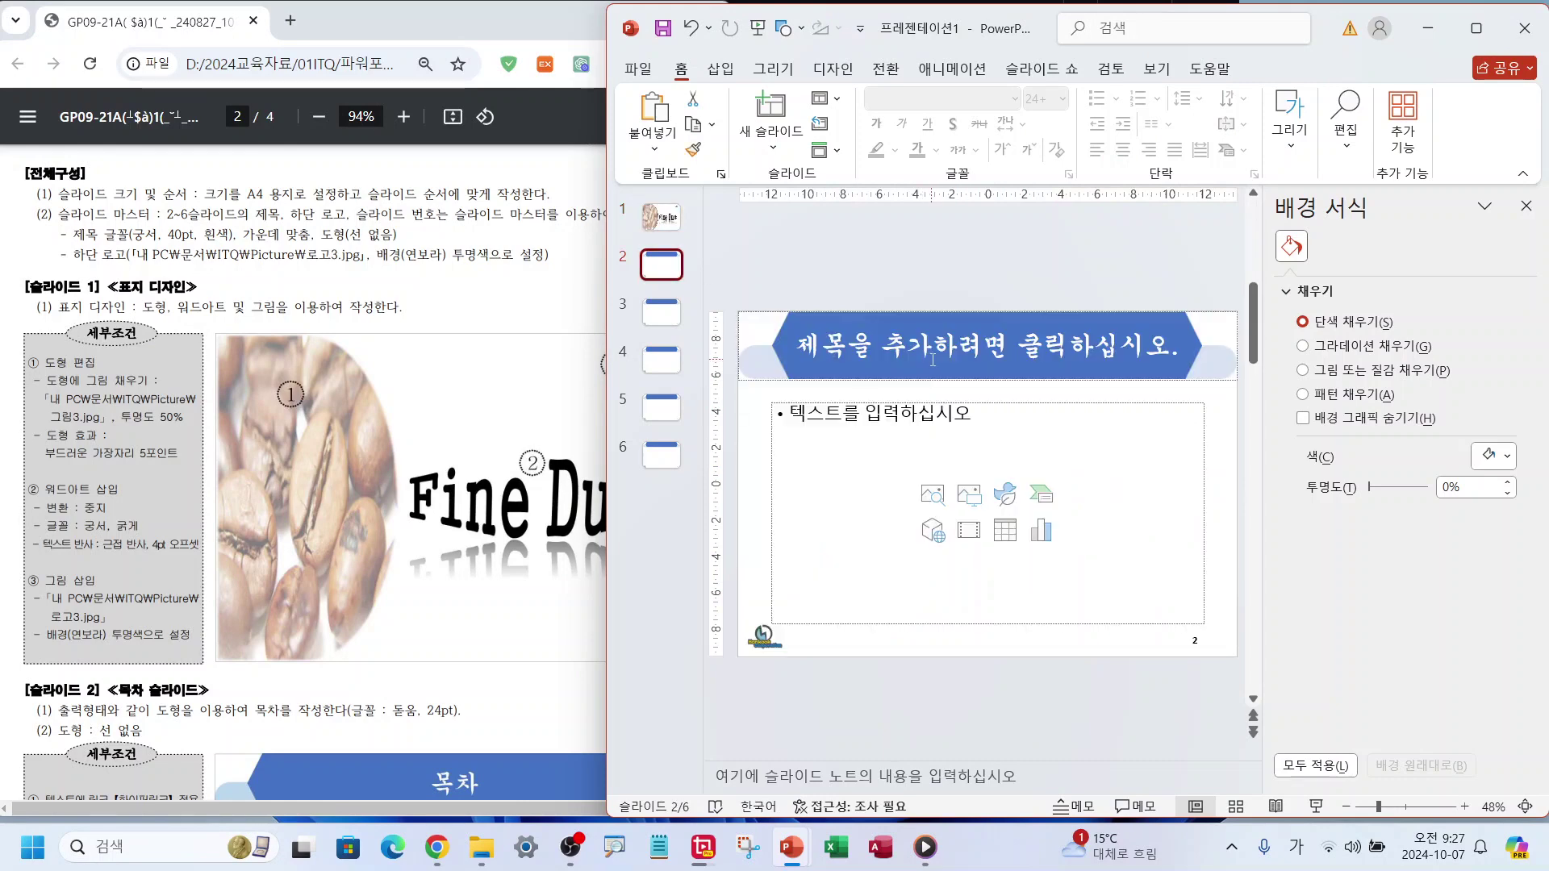
scroll(178, 555, down, 5)
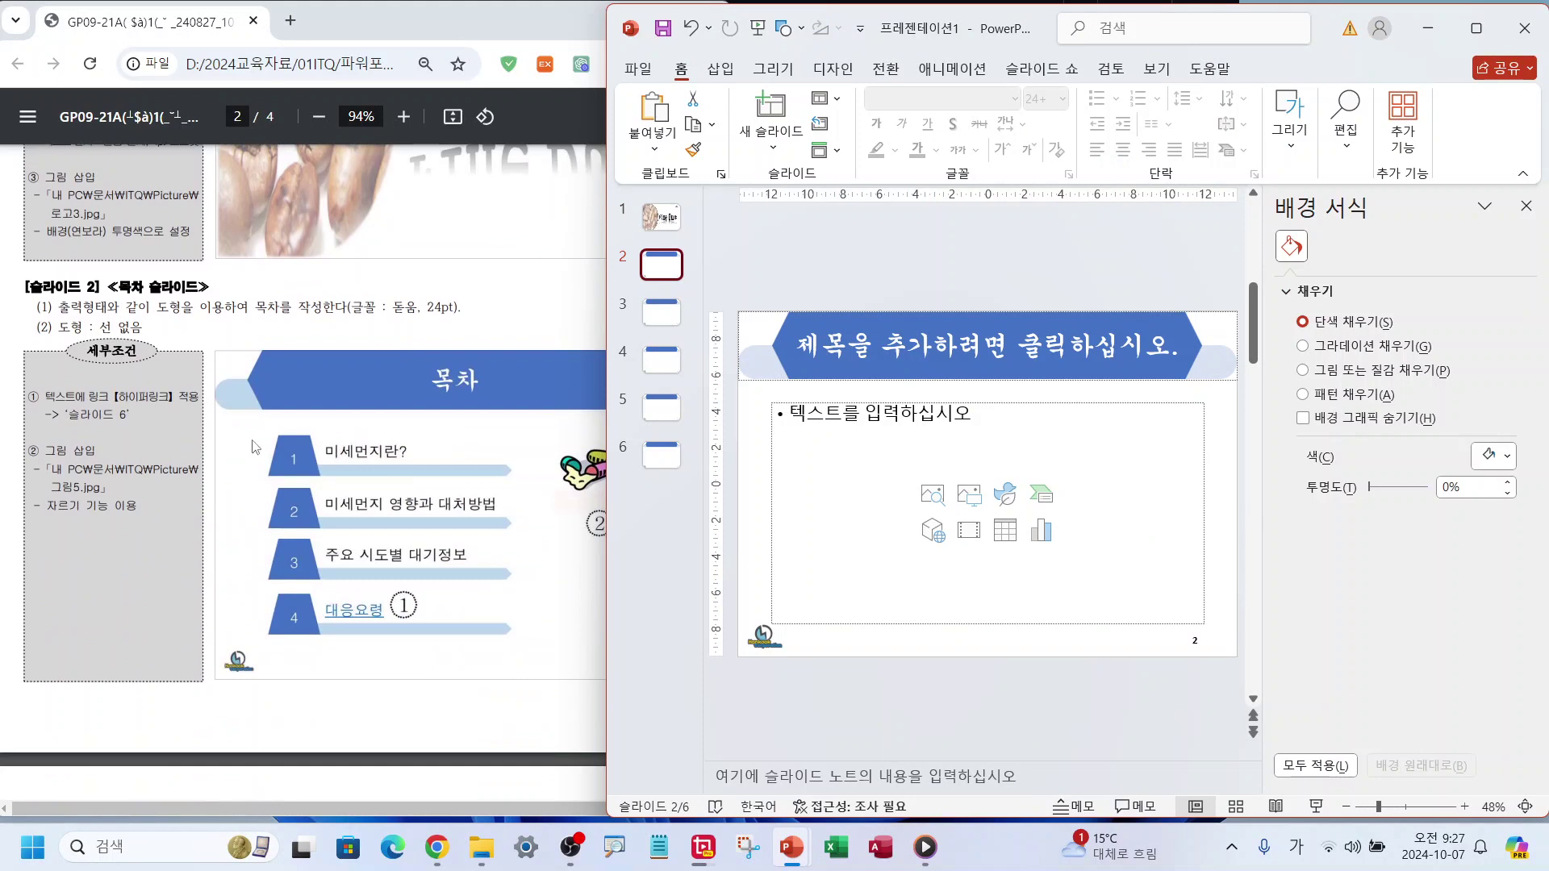
scroll(253, 444, down, 3)
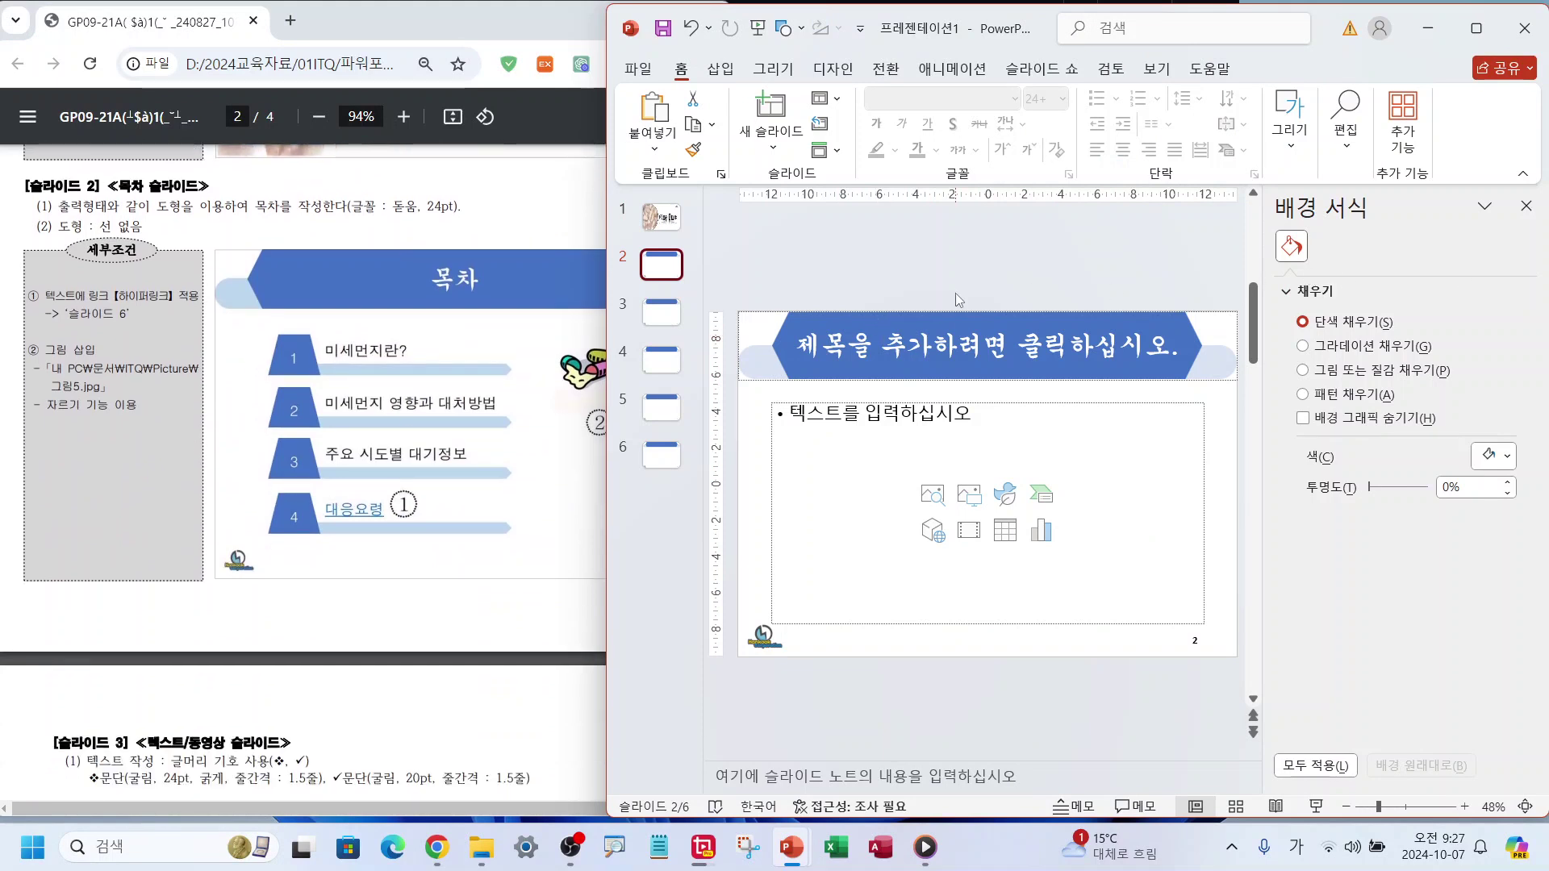
click(936, 283)
click(1035, 372)
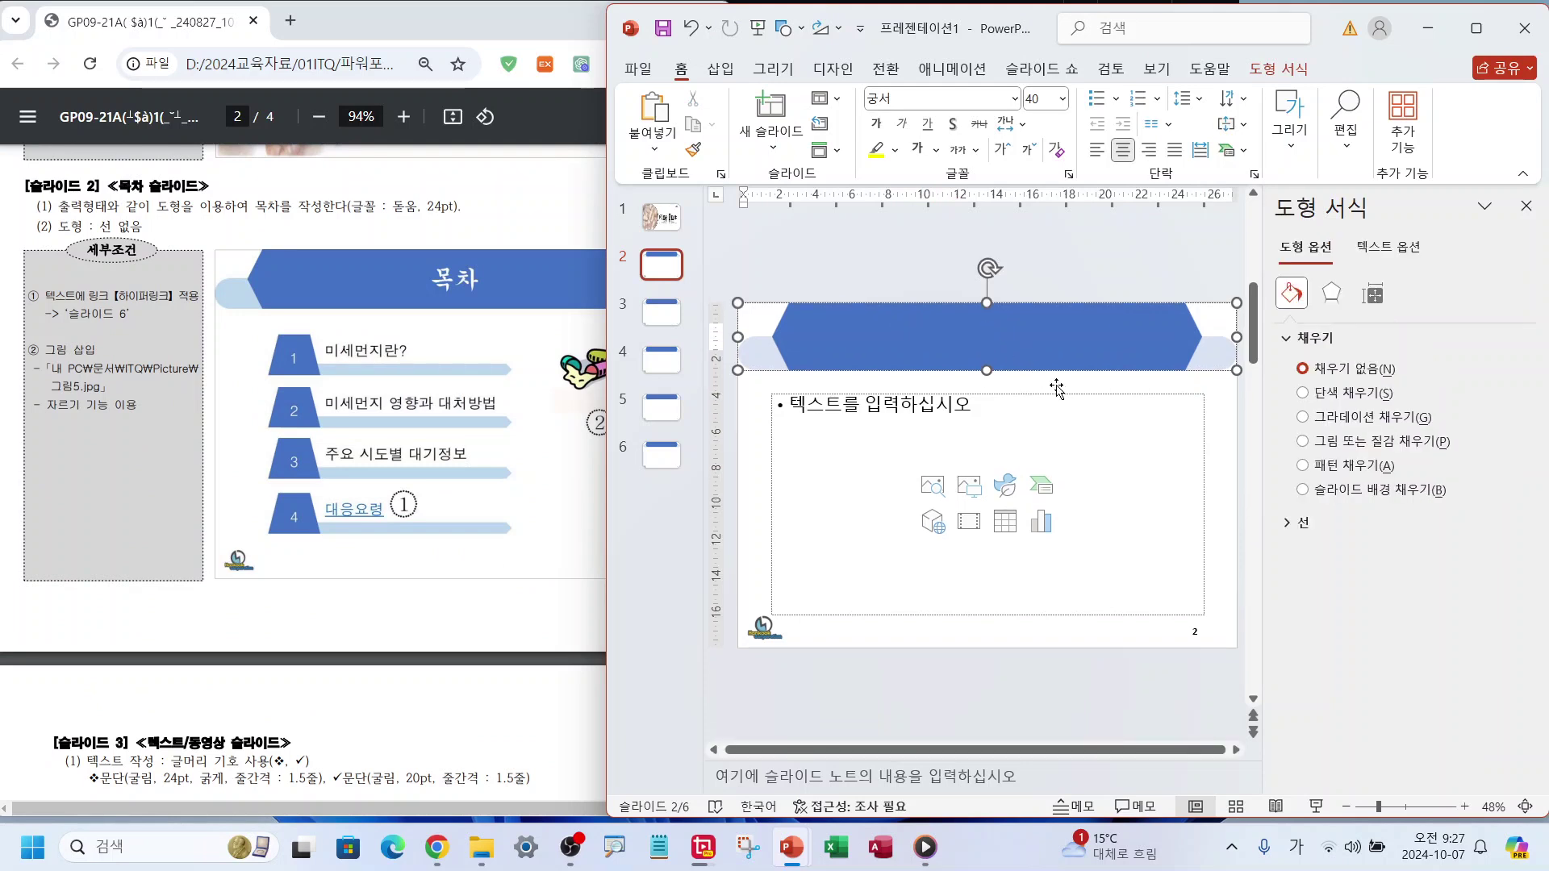
text(목차)
click(1061, 393)
- Delete the empty content placeholder on slide 2 and close the background formatting pane
click(849, 401)
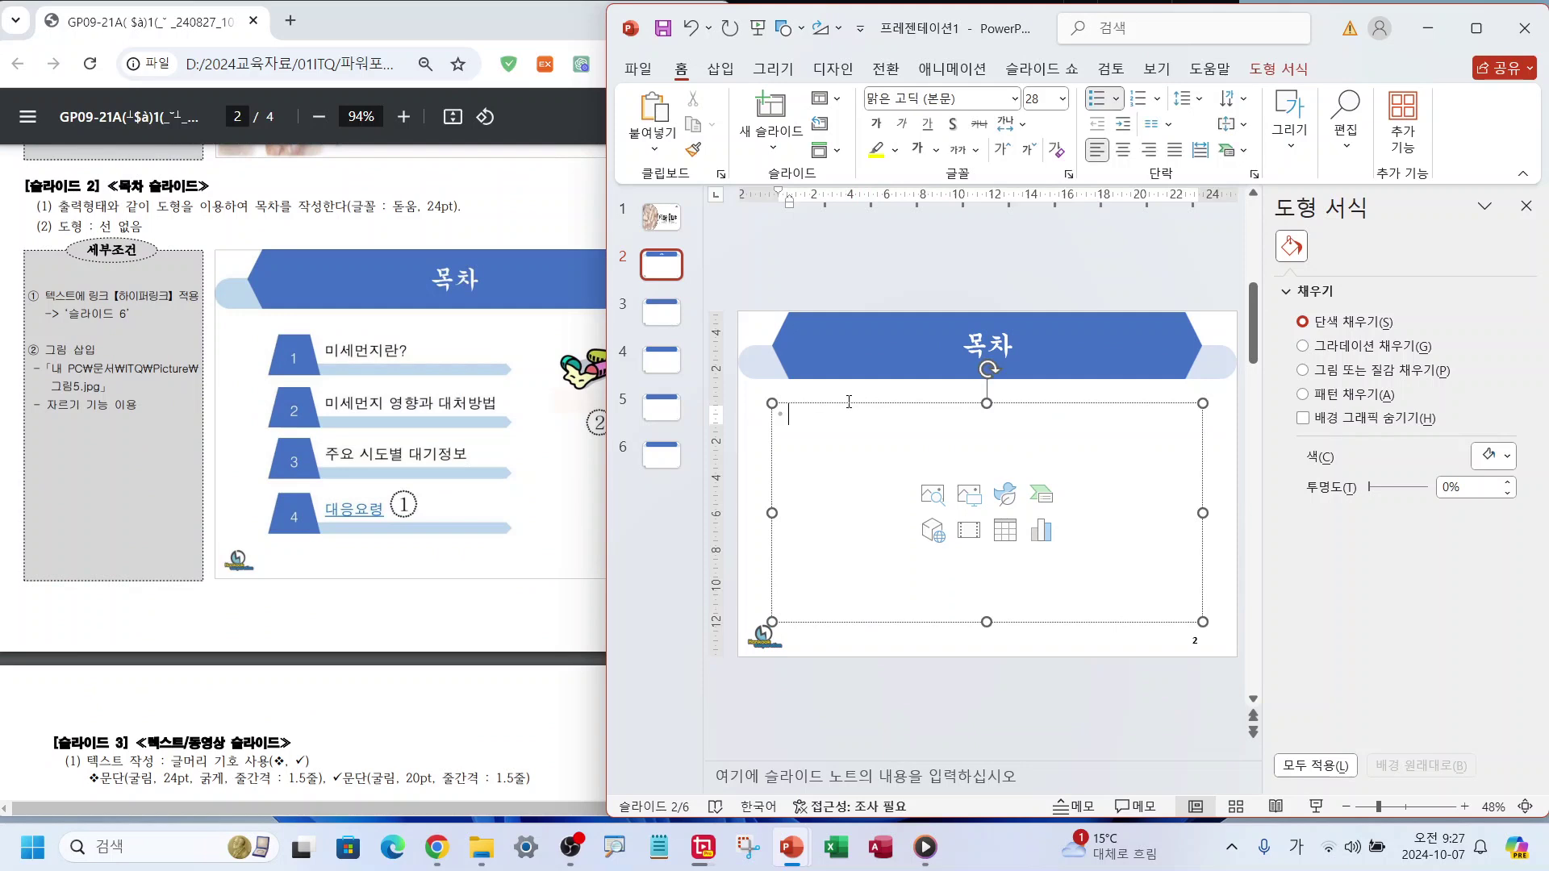
key(Delete)
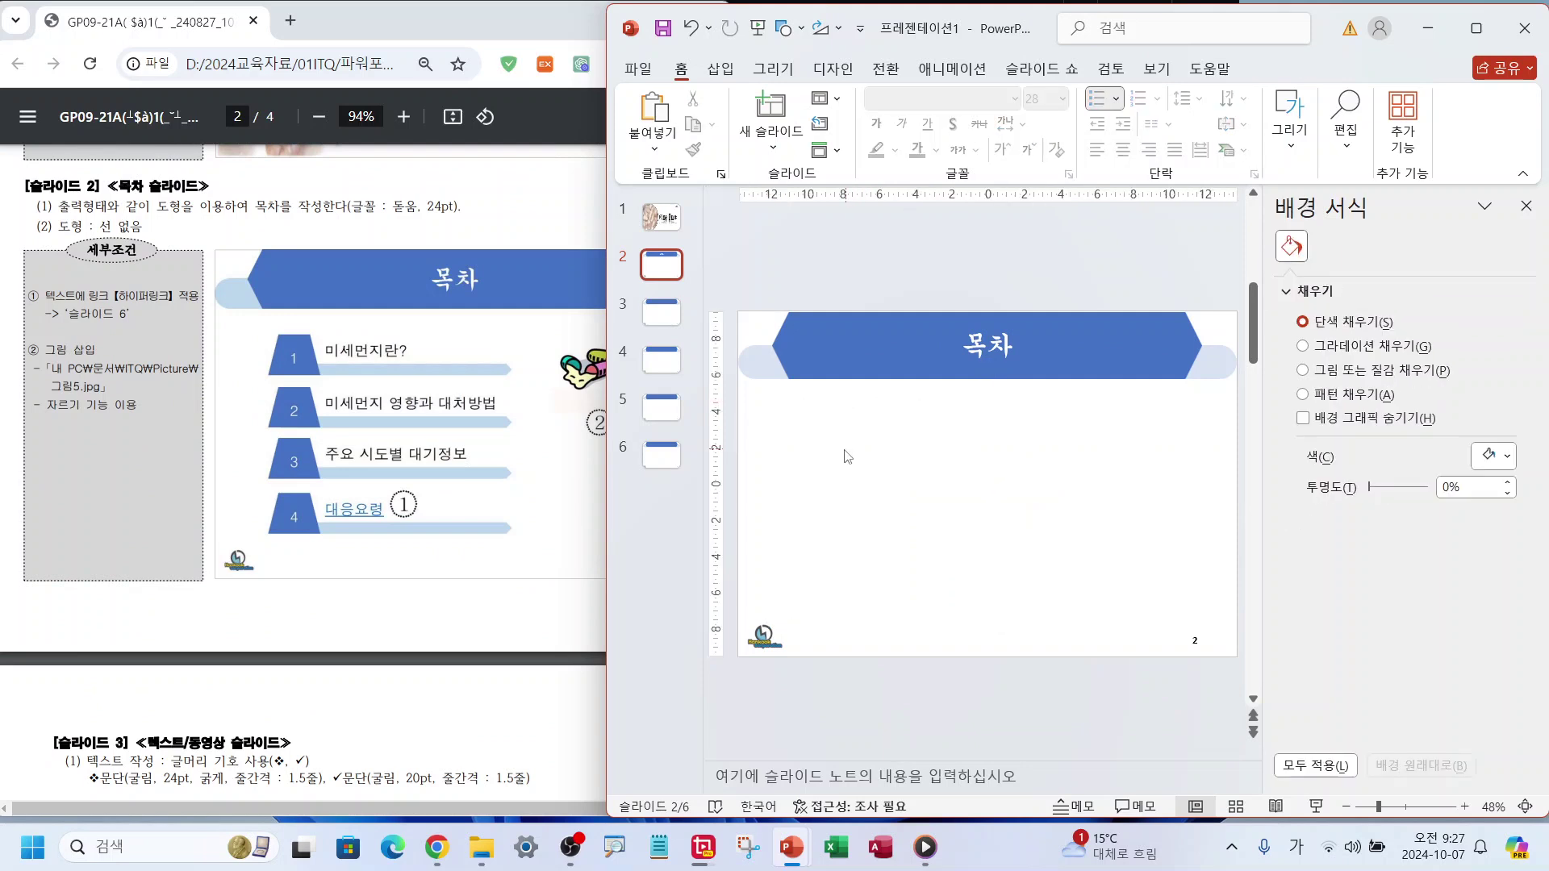
click(1526, 212)
- Draw a small trapezoid on slide 2 beneath the title banner for the first table-of-contents number
click(721, 69)
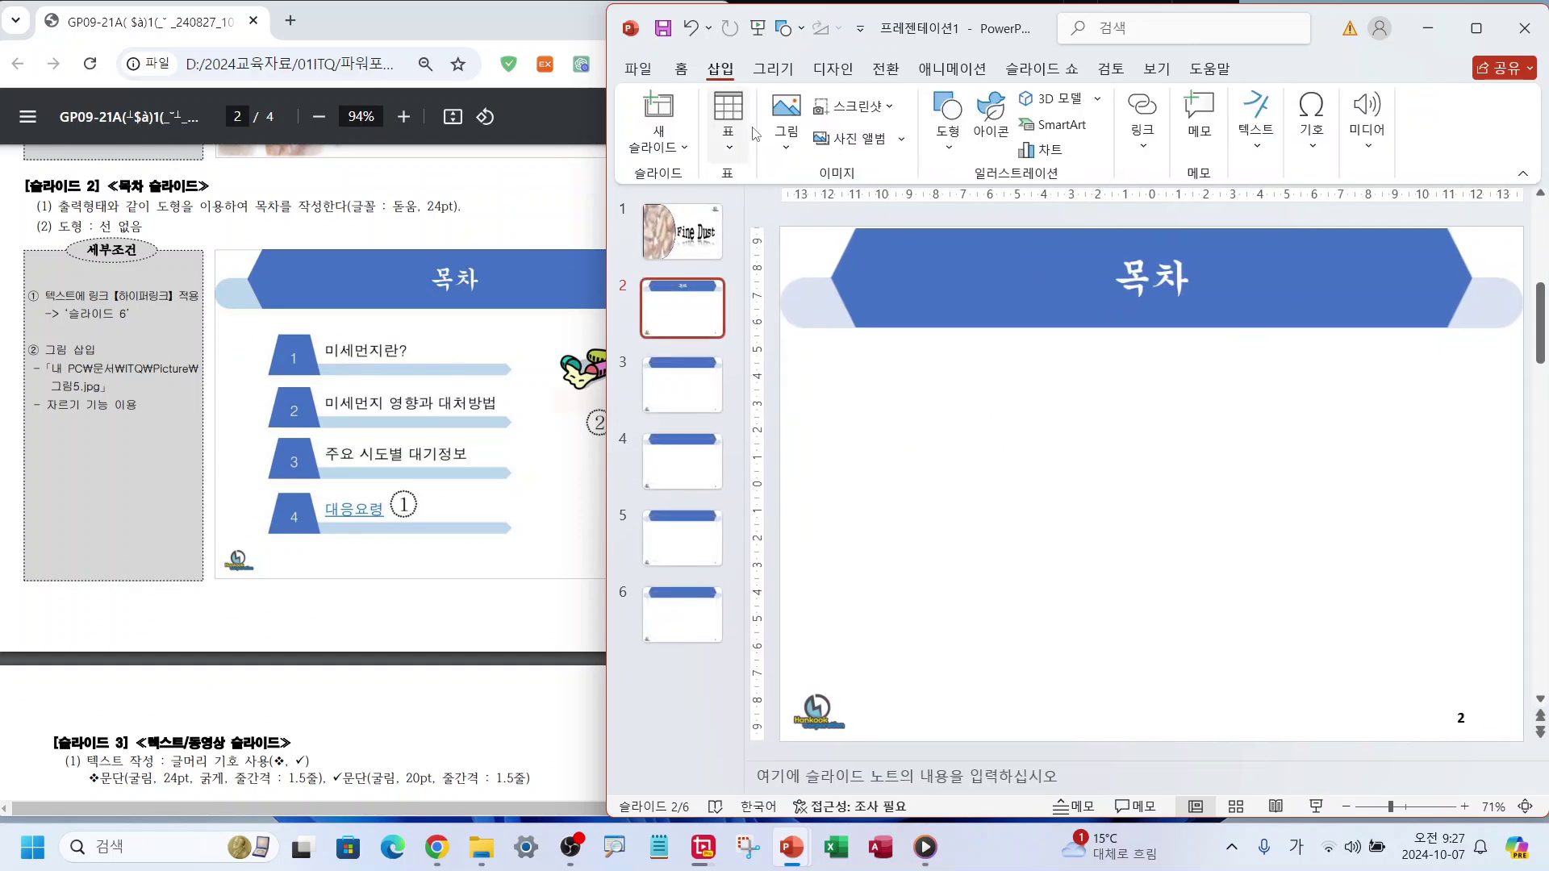
click(950, 149)
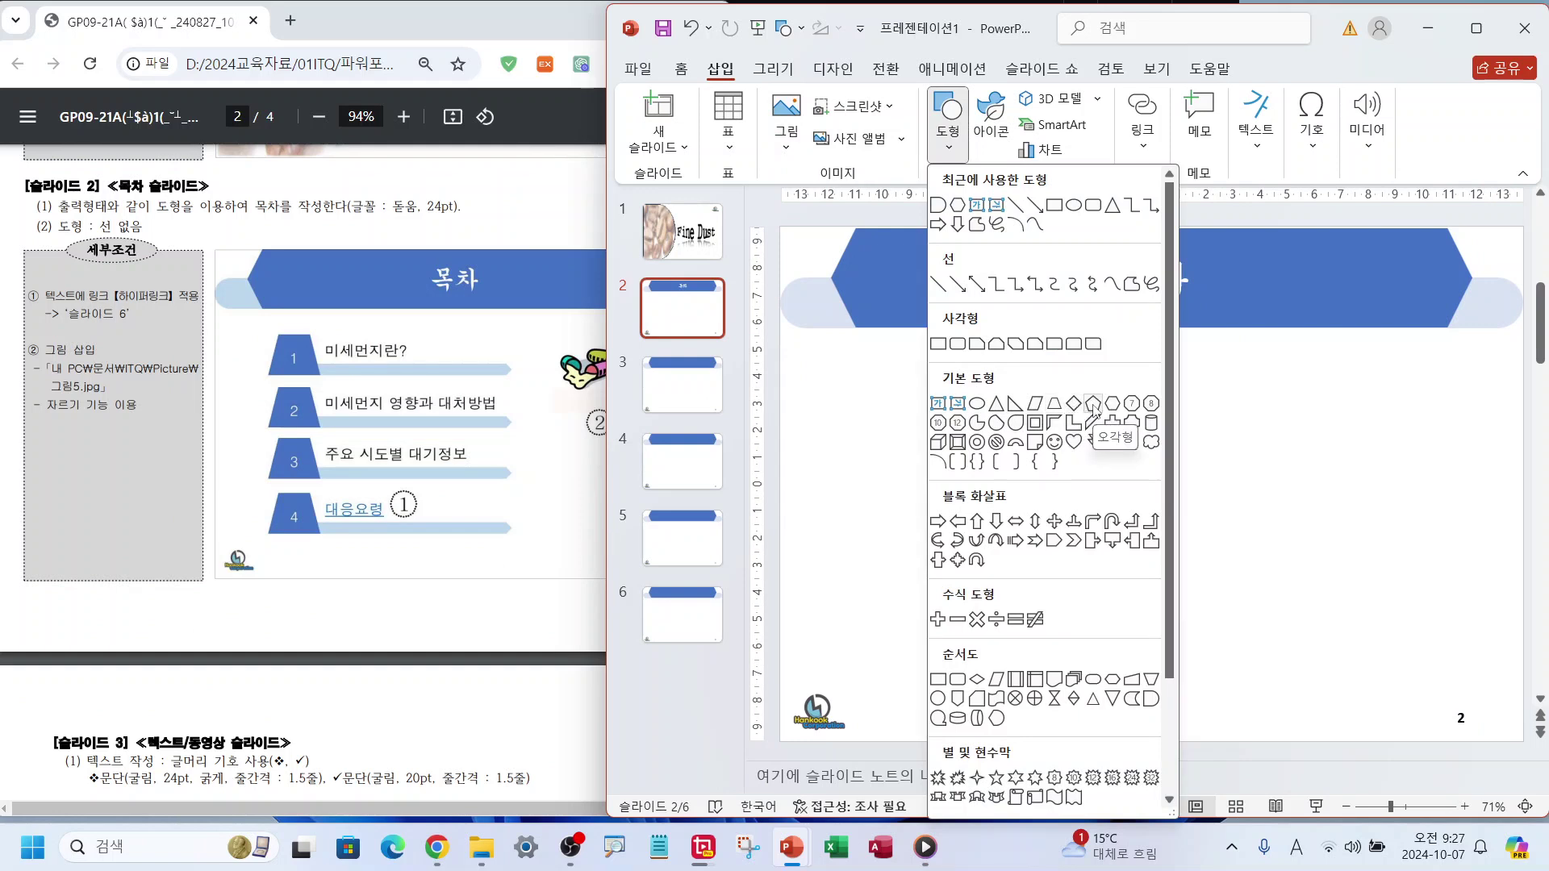
click(1053, 403)
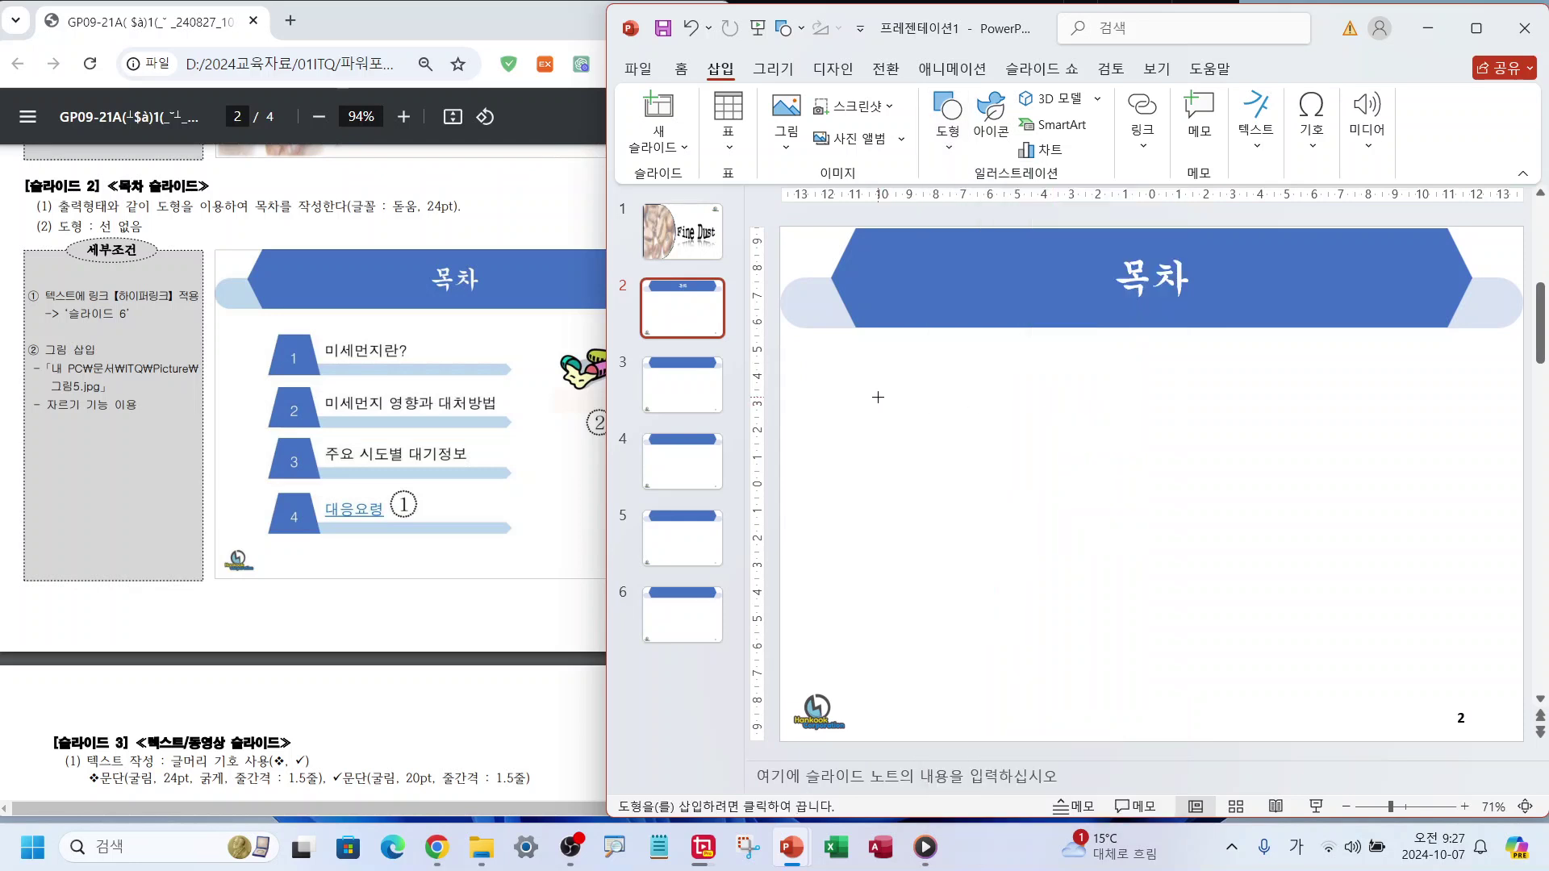
drag(900, 373, 985, 436)
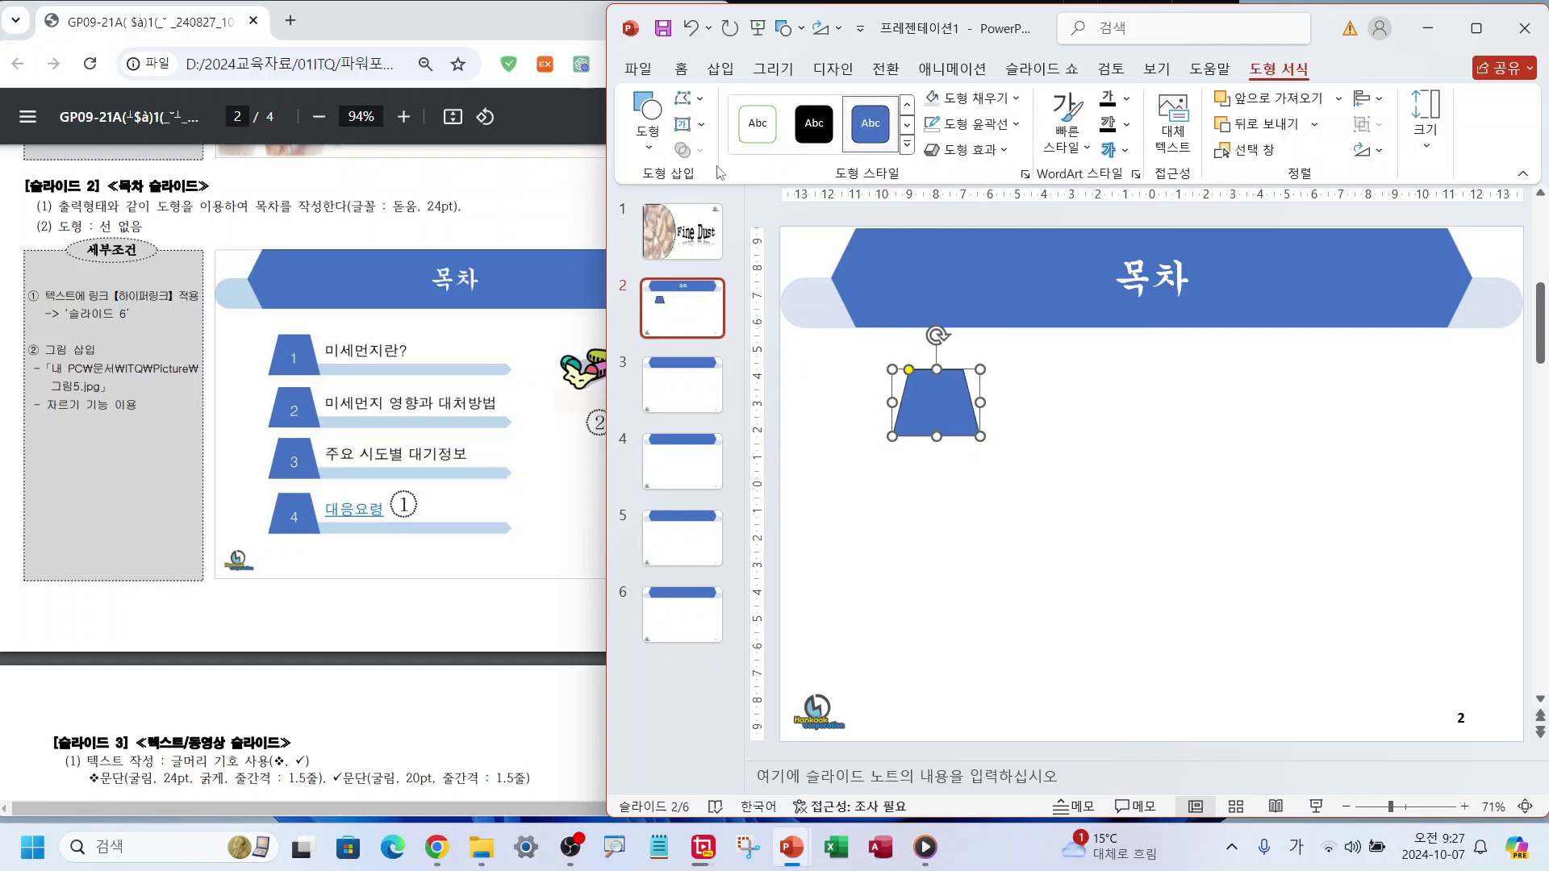
- Draw a long, thin right arrow along the trapezoid's base and widen its shaft to the full height of the arrowhead
click(648, 125)
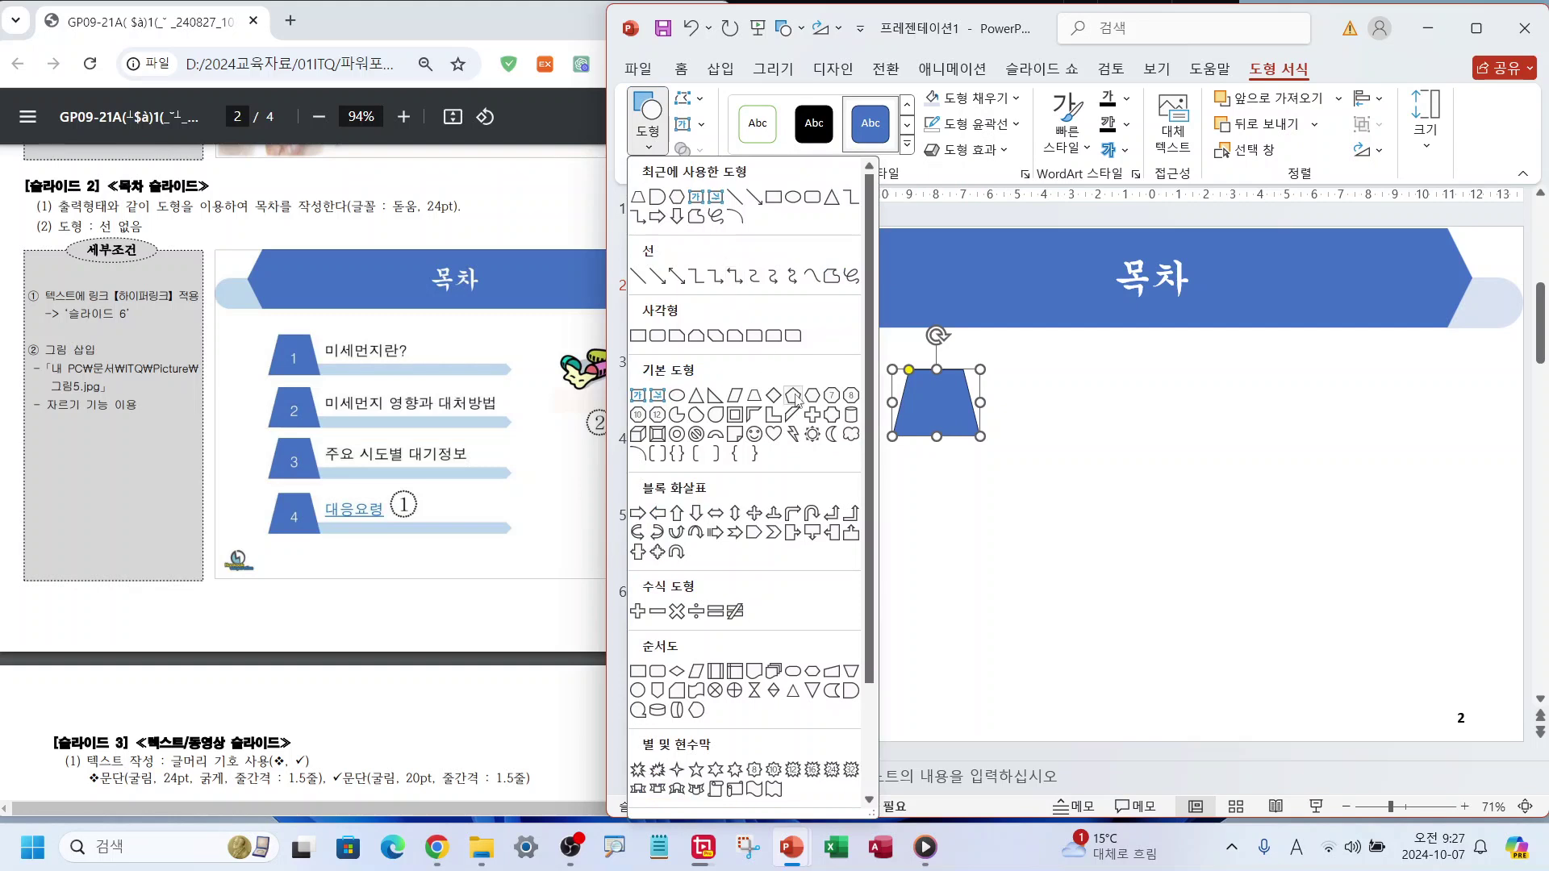
click(637, 514)
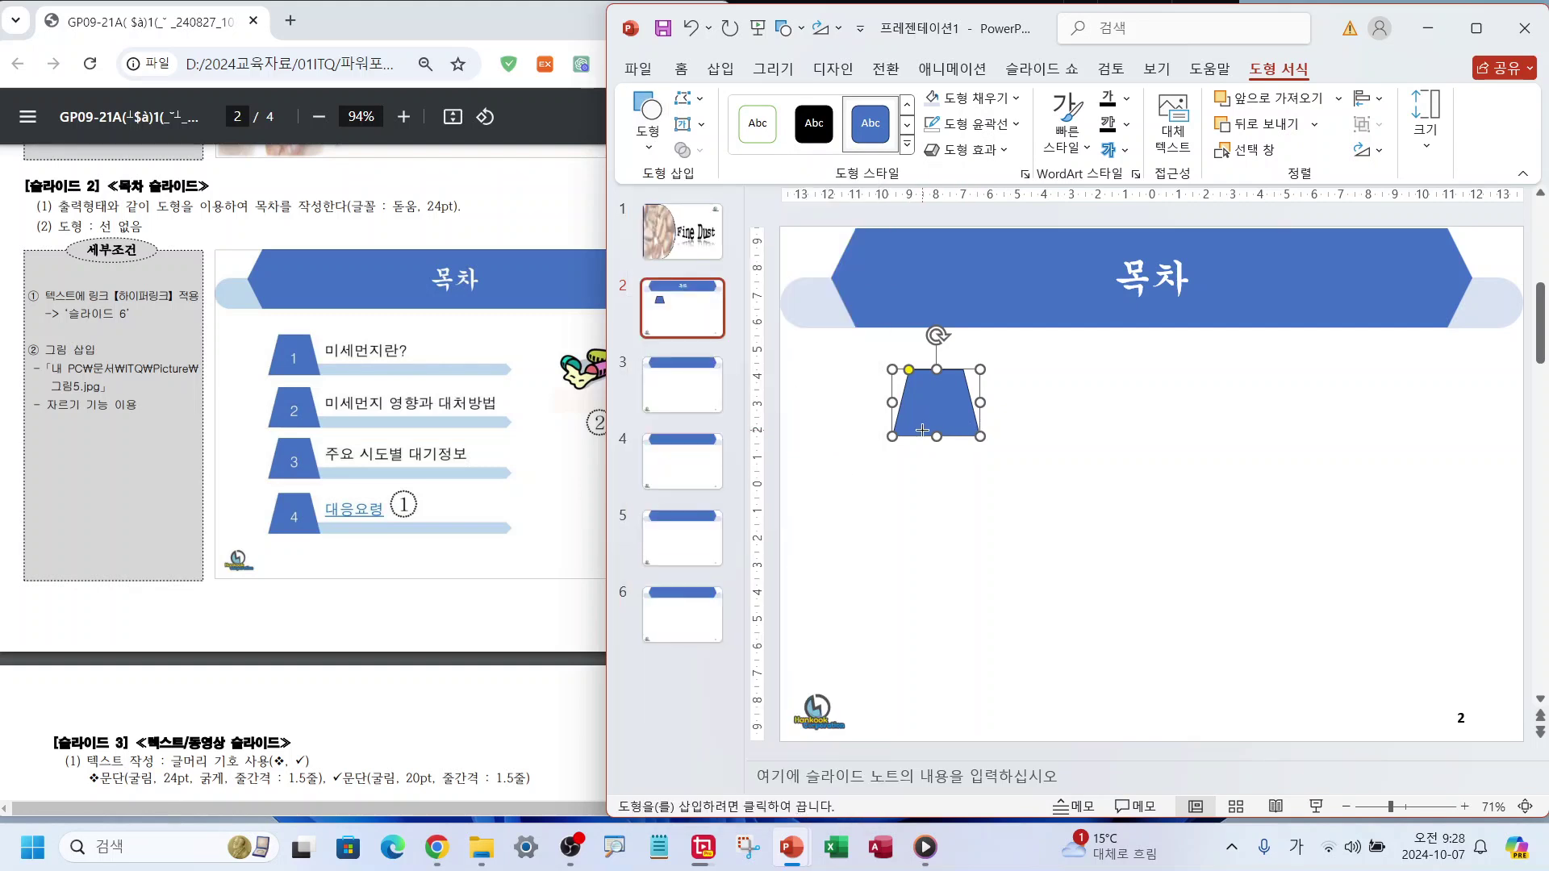
drag(934, 437, 1246, 426)
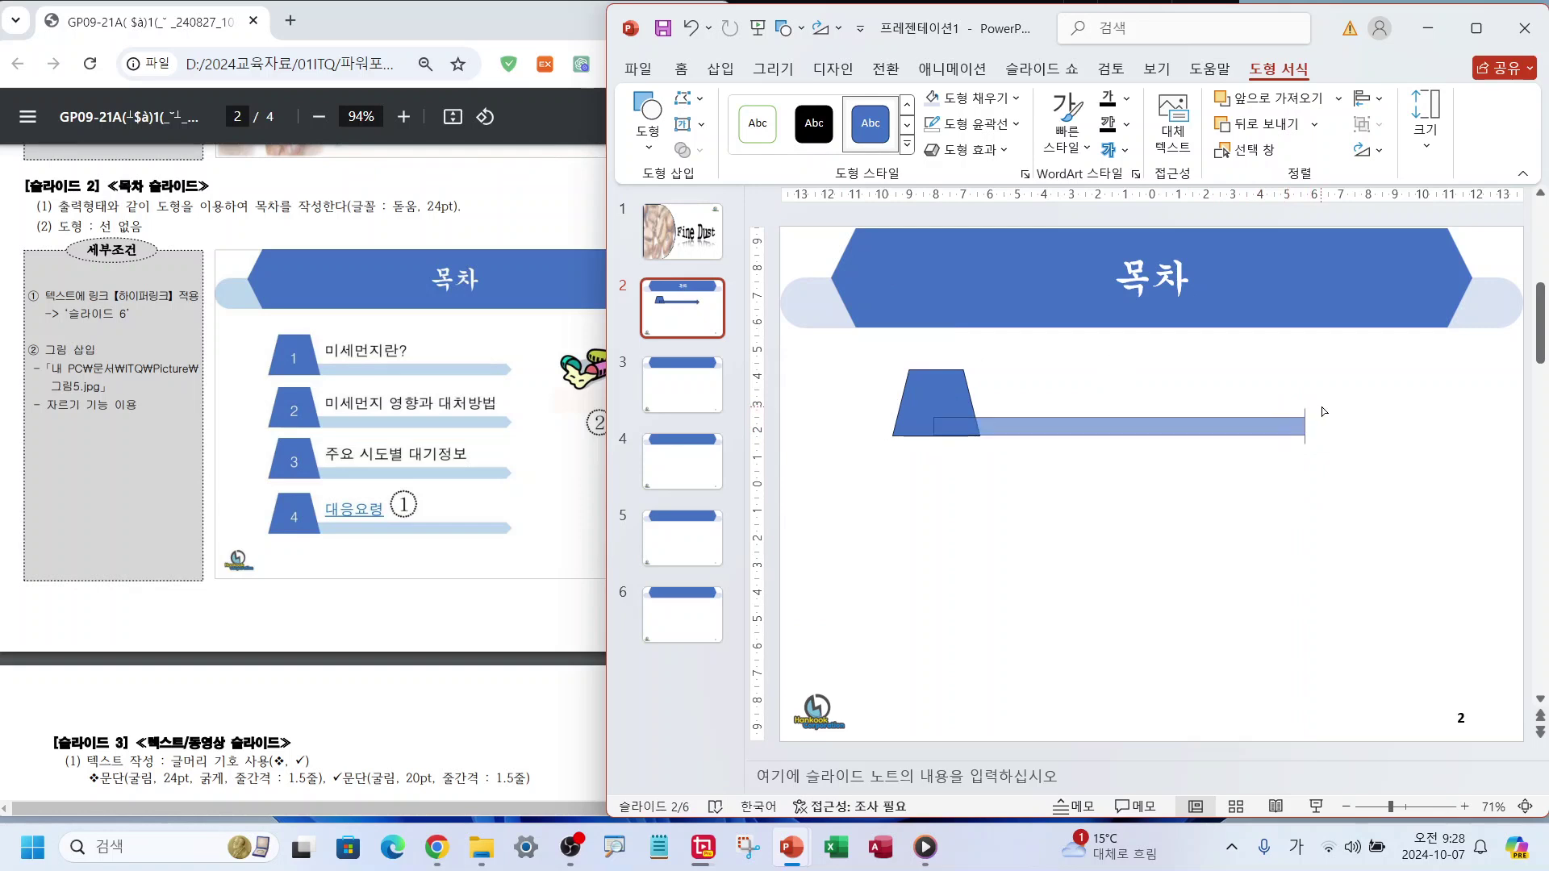
drag(933, 416, 936, 396)
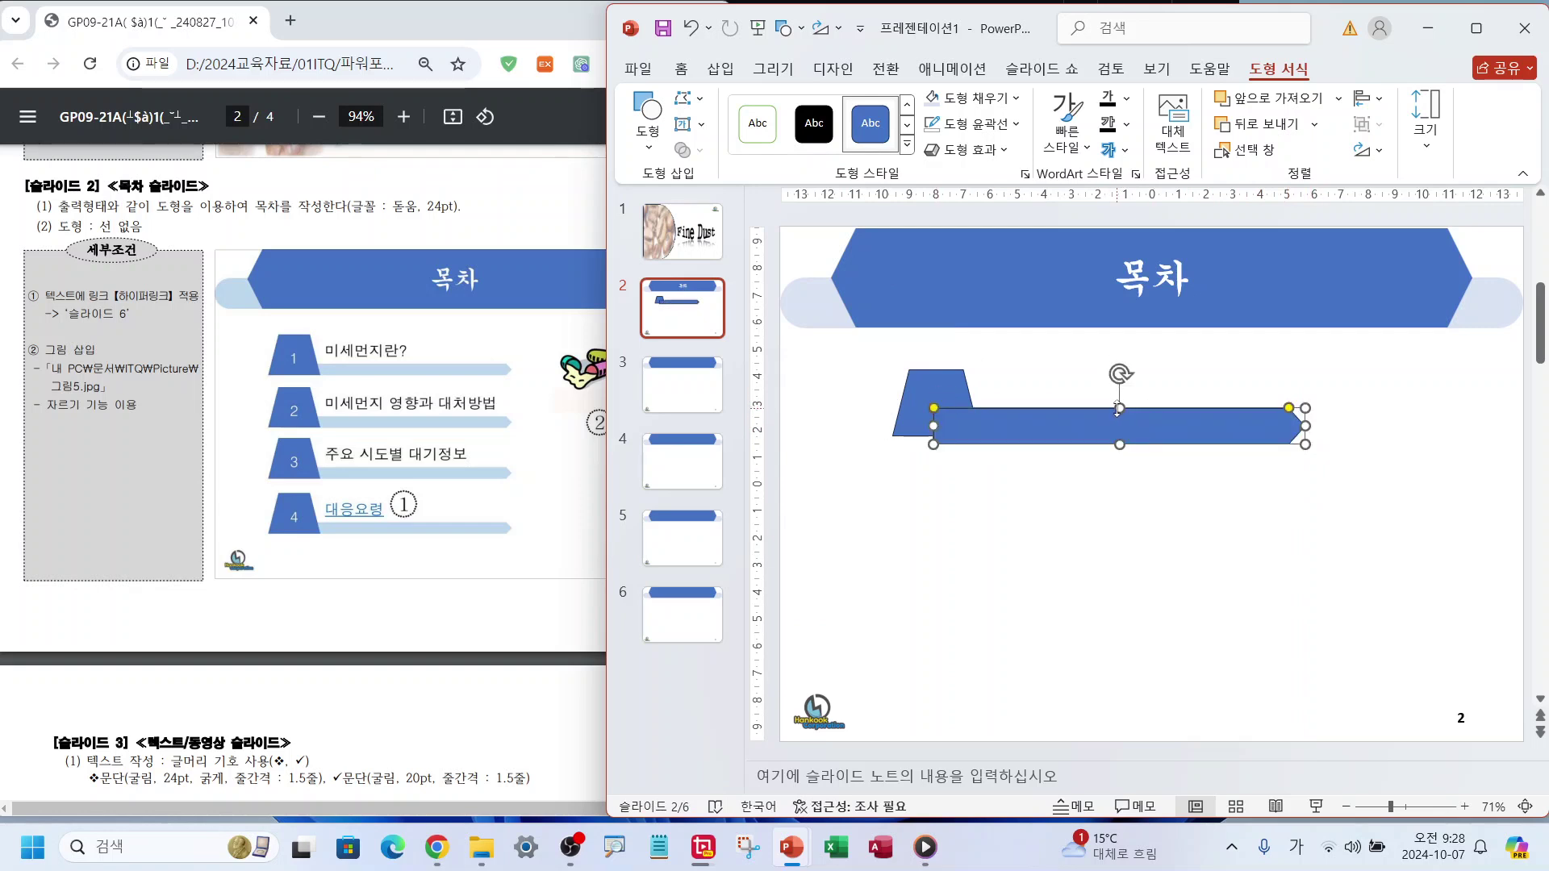
drag(1118, 415, 1184, 427)
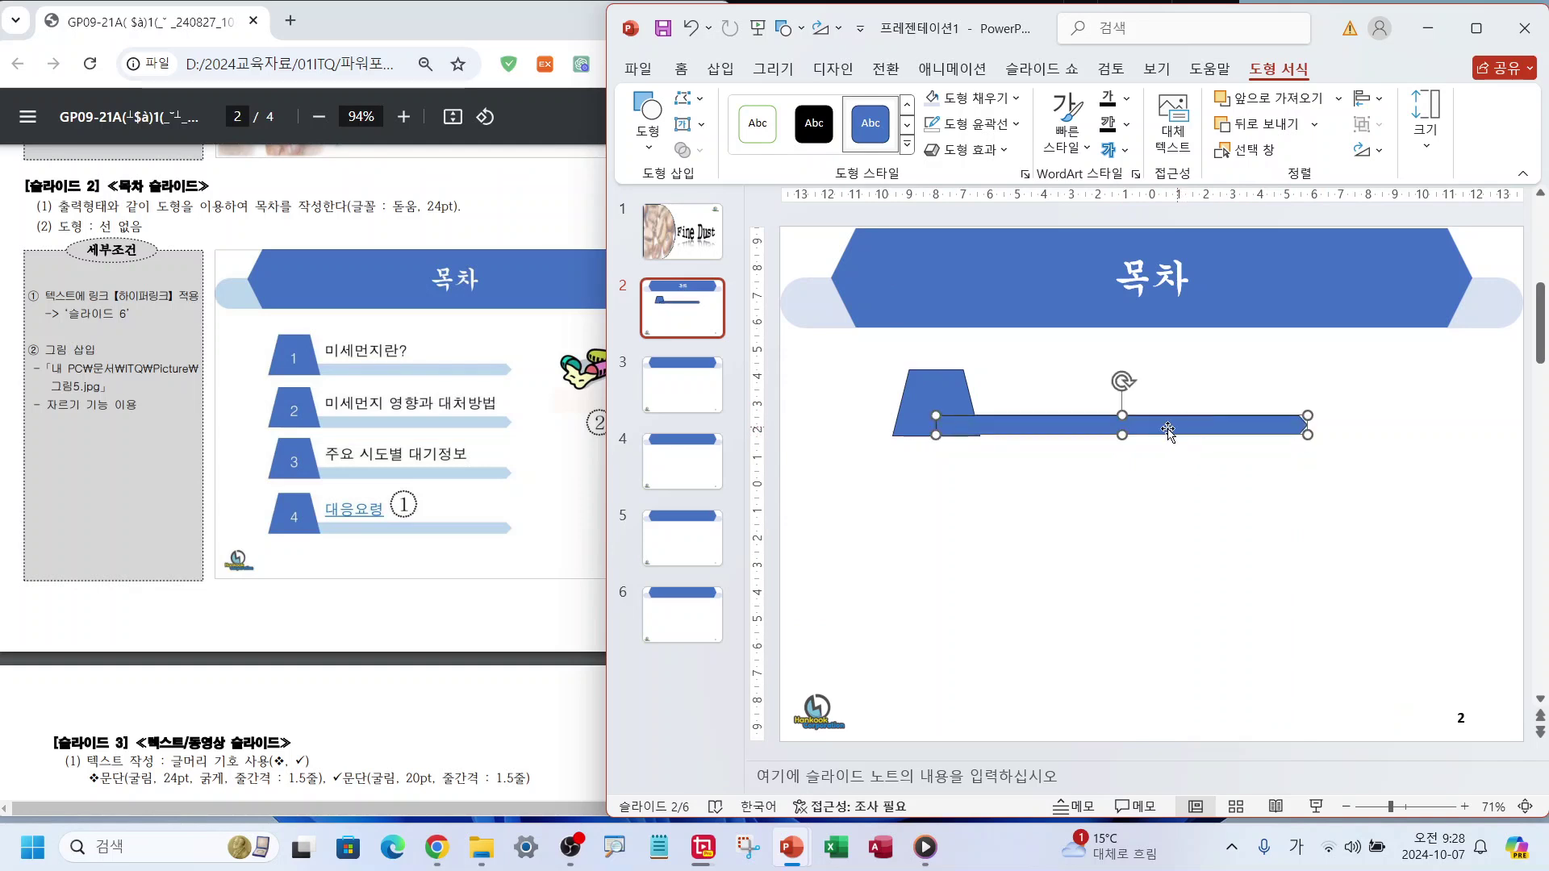
- Fill the arrow bar with light blue and remove the outlines of both the bar and the trapezoid
click(1003, 101)
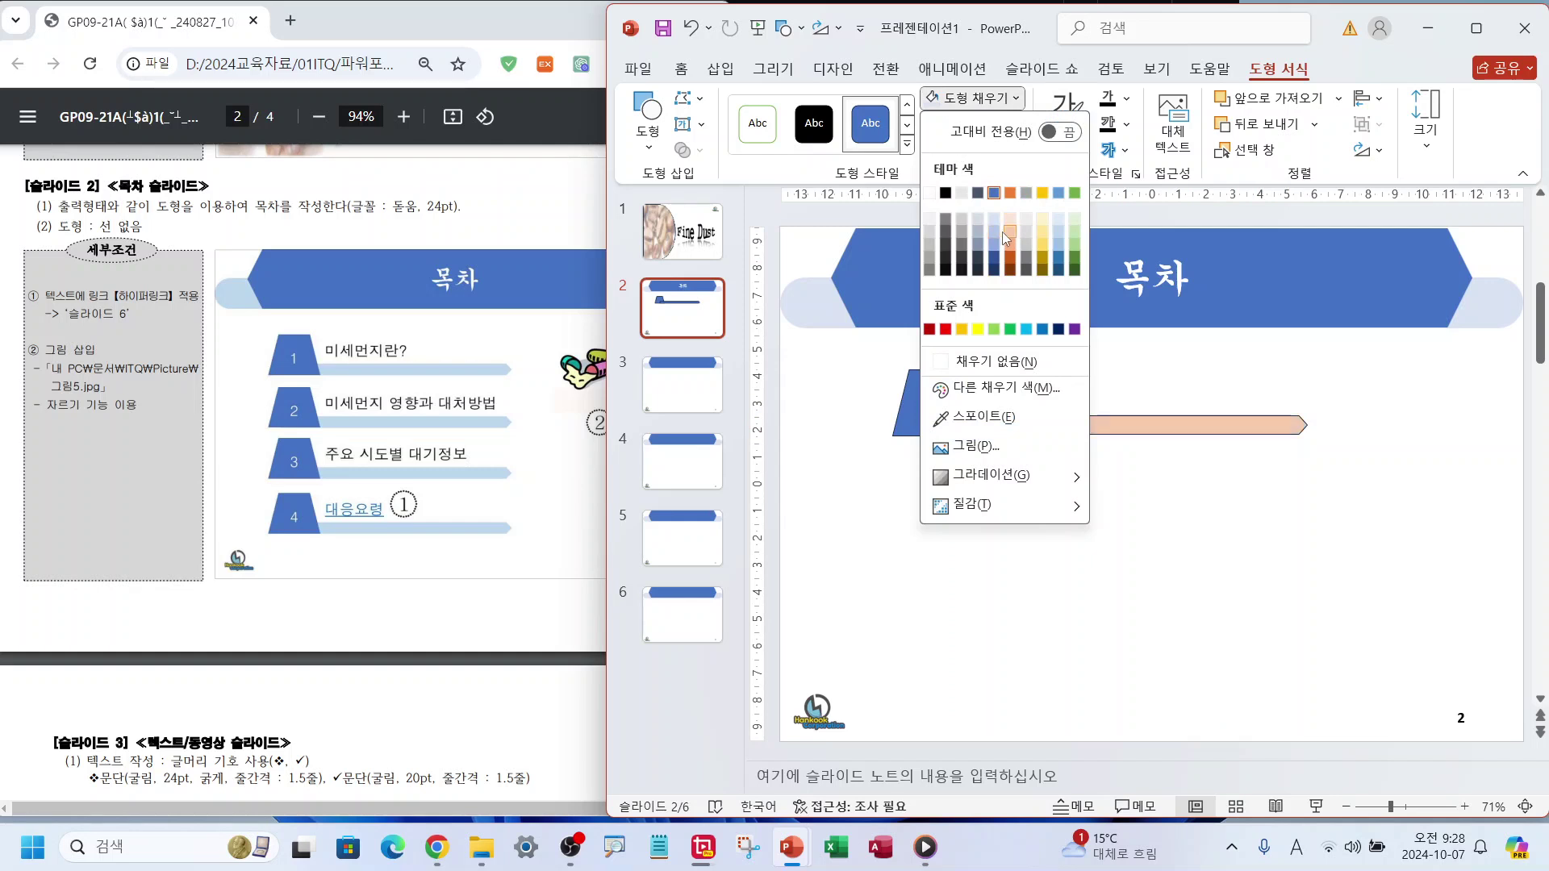
click(1059, 231)
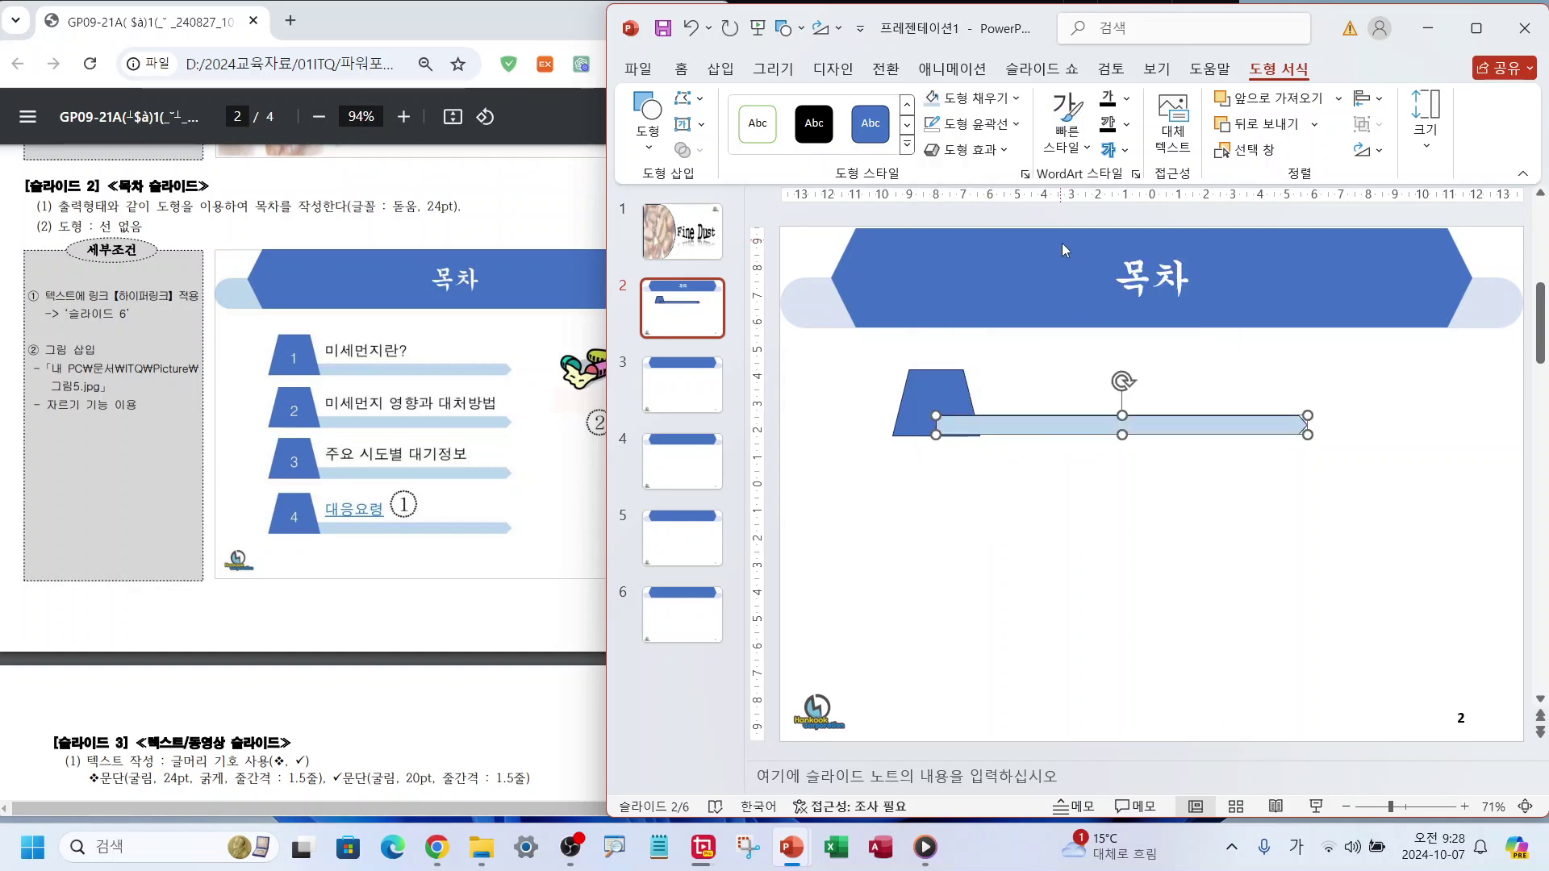
click(1011, 132)
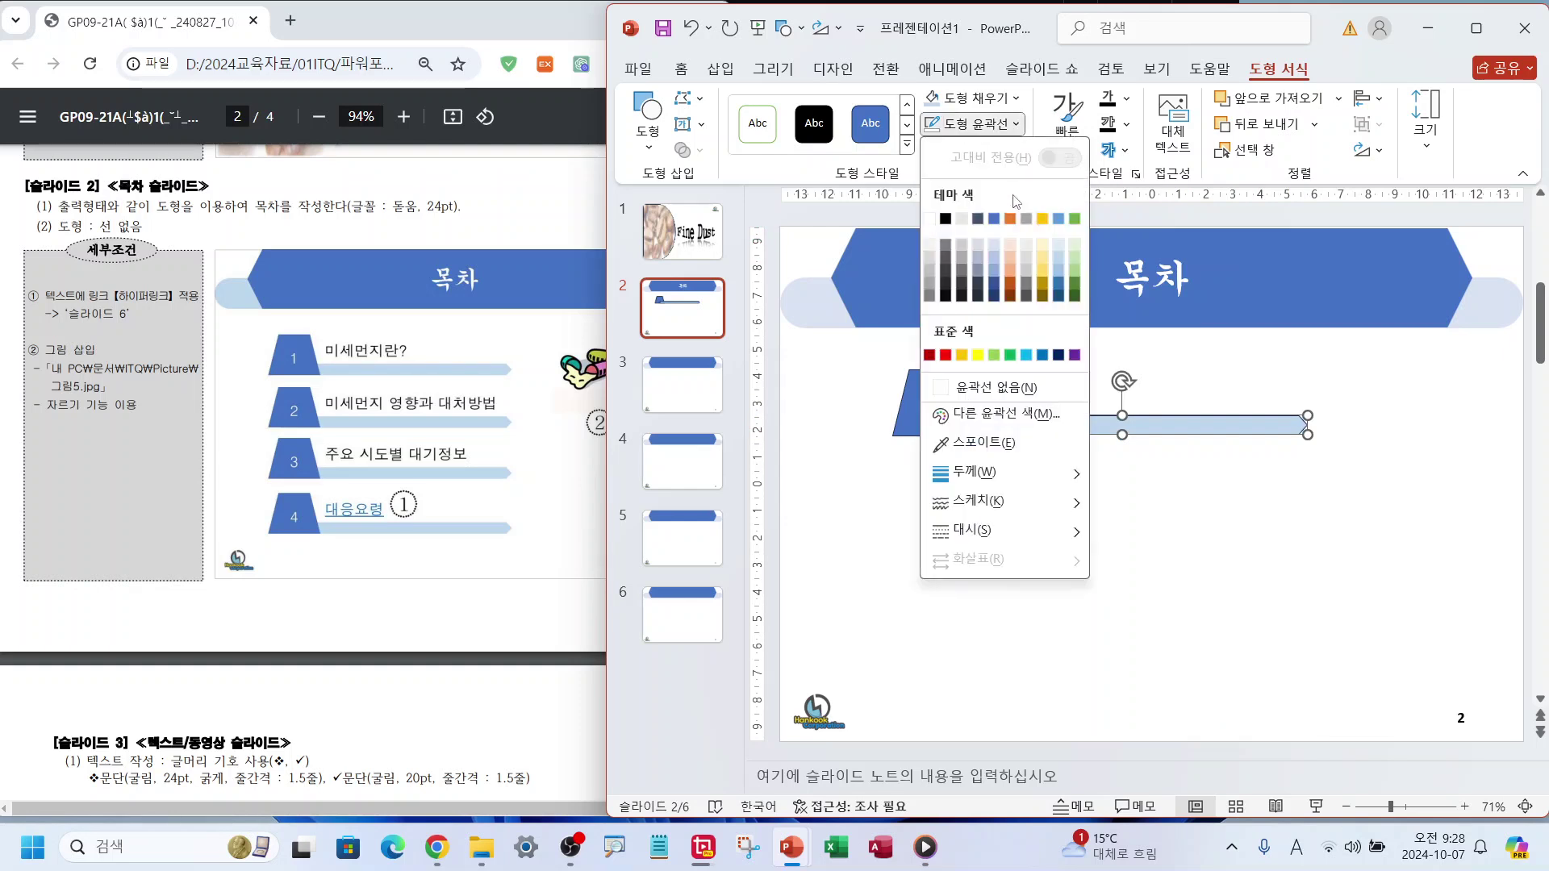
click(1020, 388)
click(953, 389)
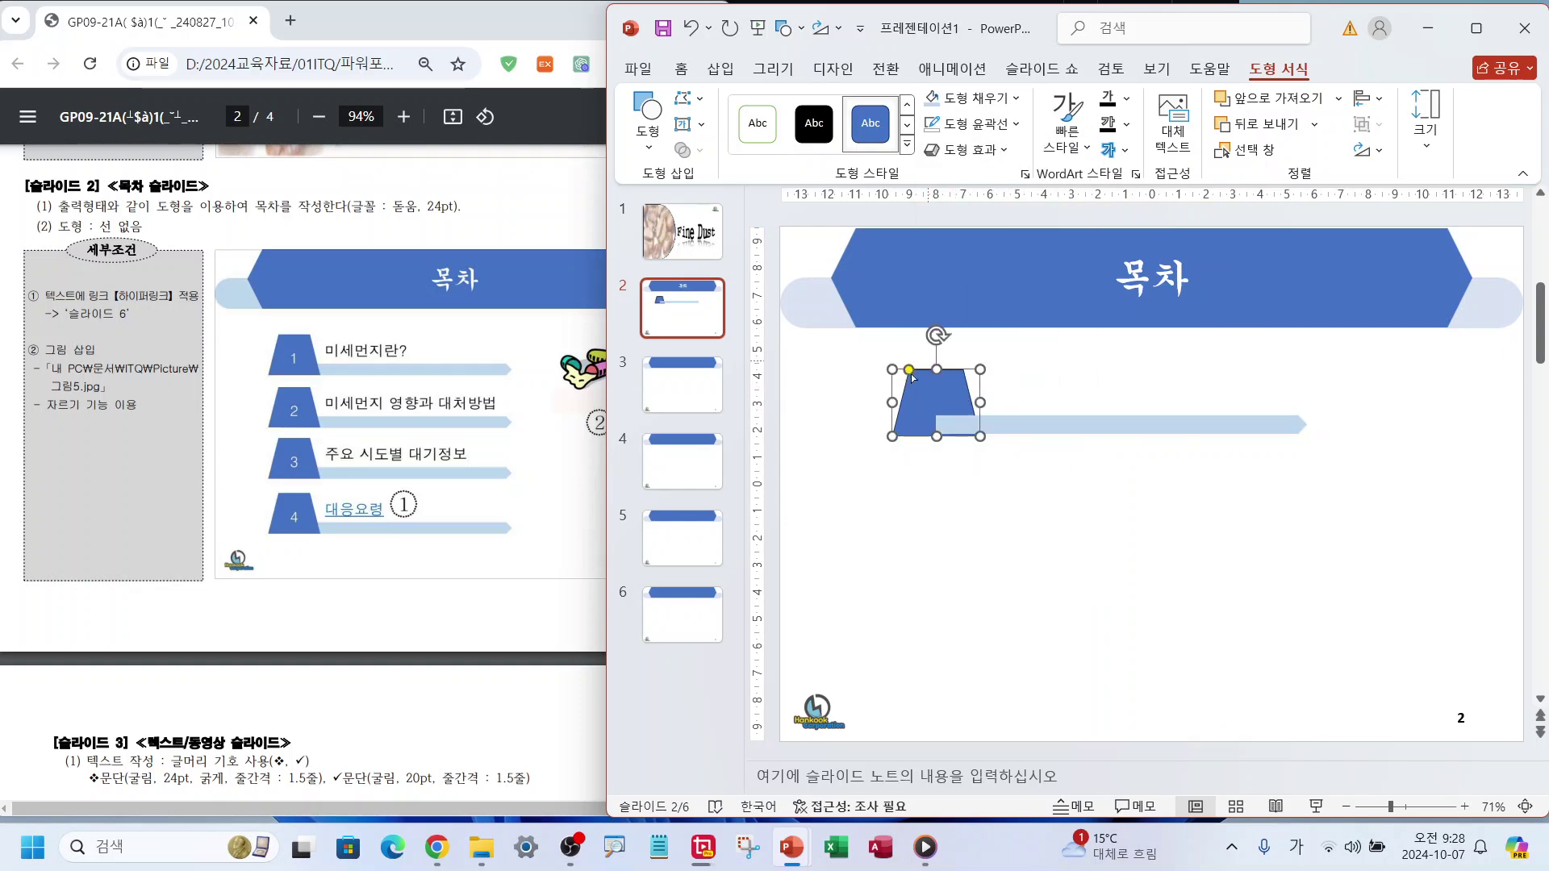
click(984, 129)
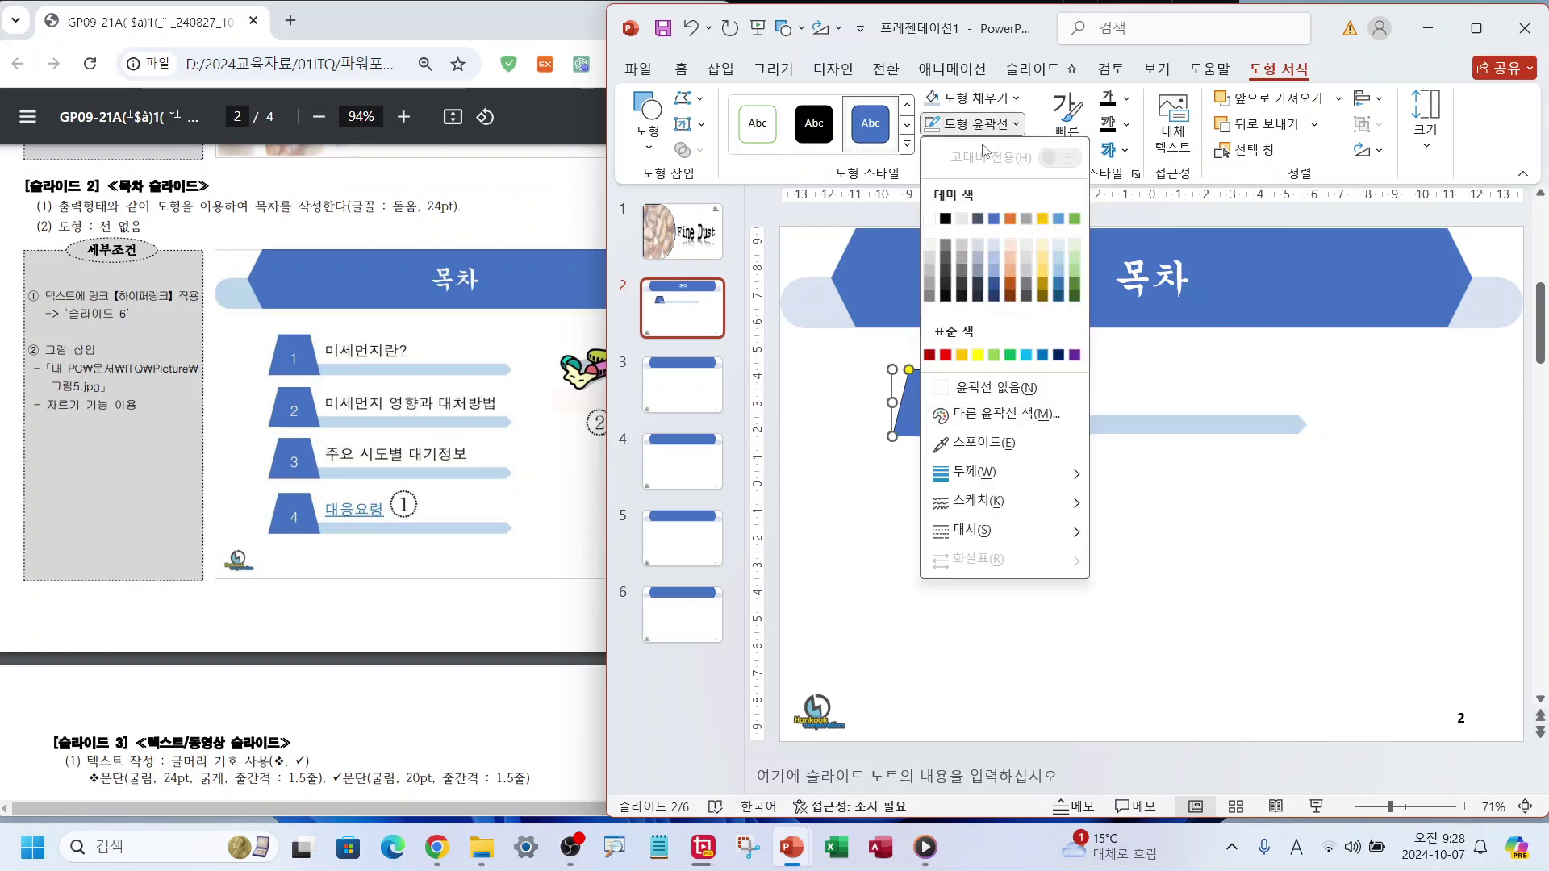
click(1018, 388)
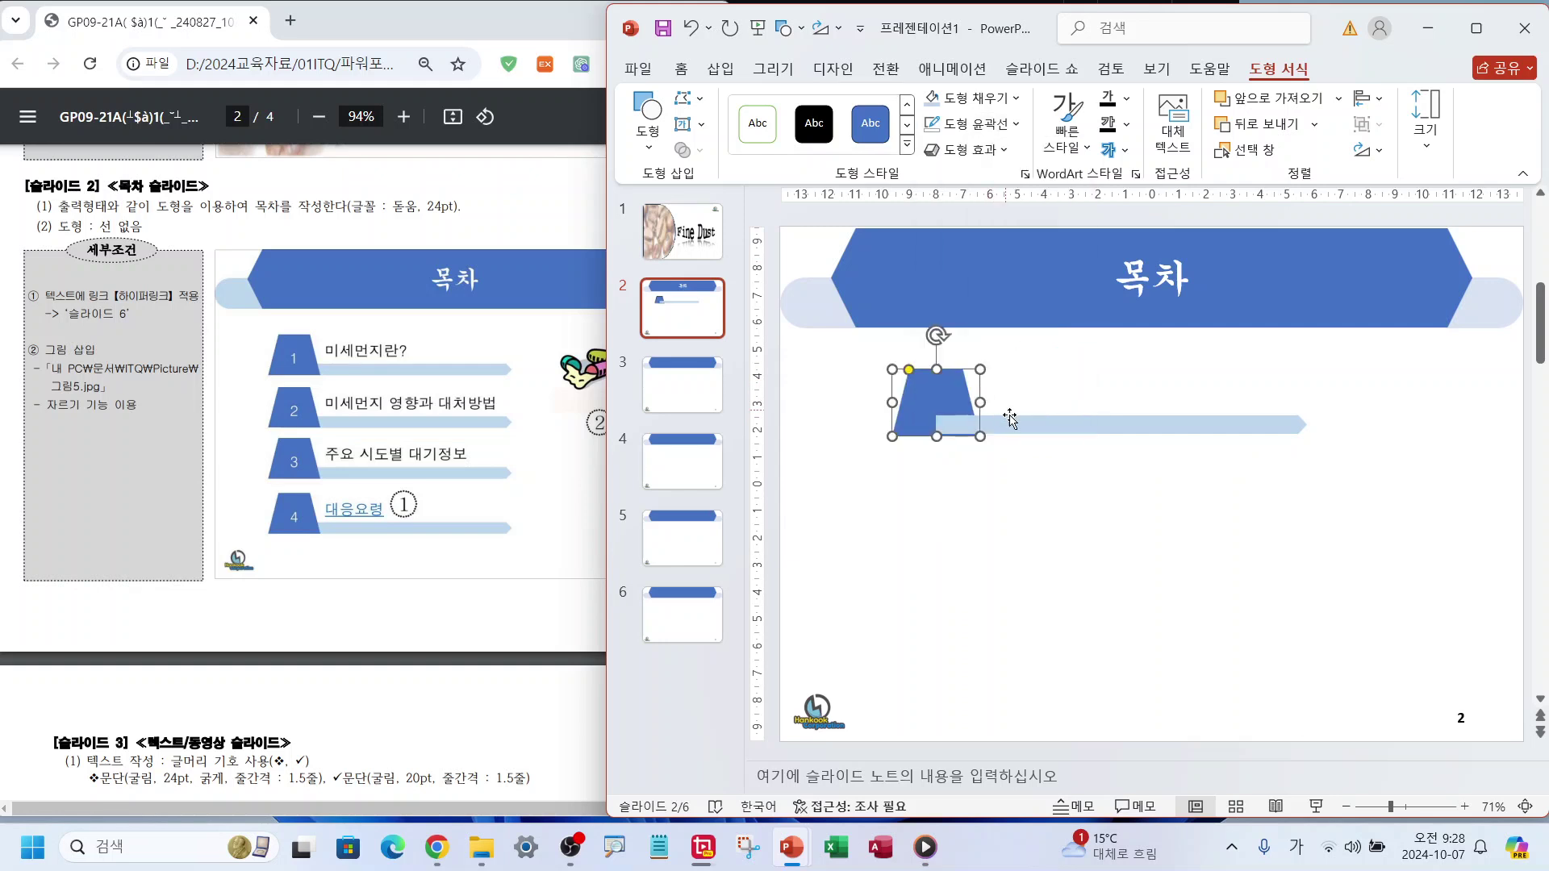
- Bring the trapezoid in front of the arrow bar and nudge the bar down to align with the trapezoid's base
right_click(936, 393)
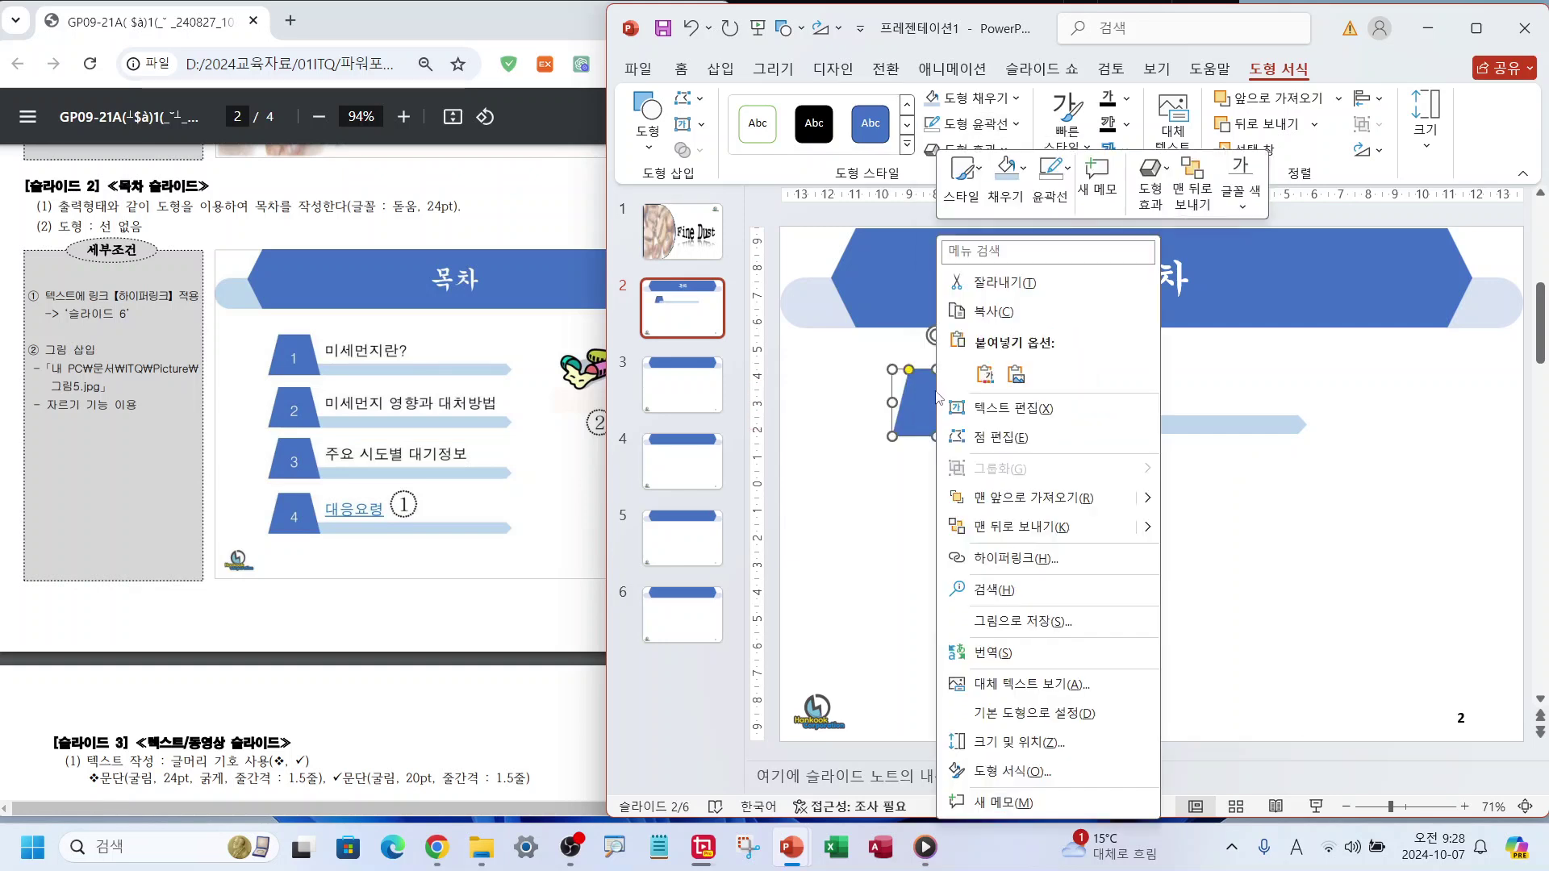
click(1003, 498)
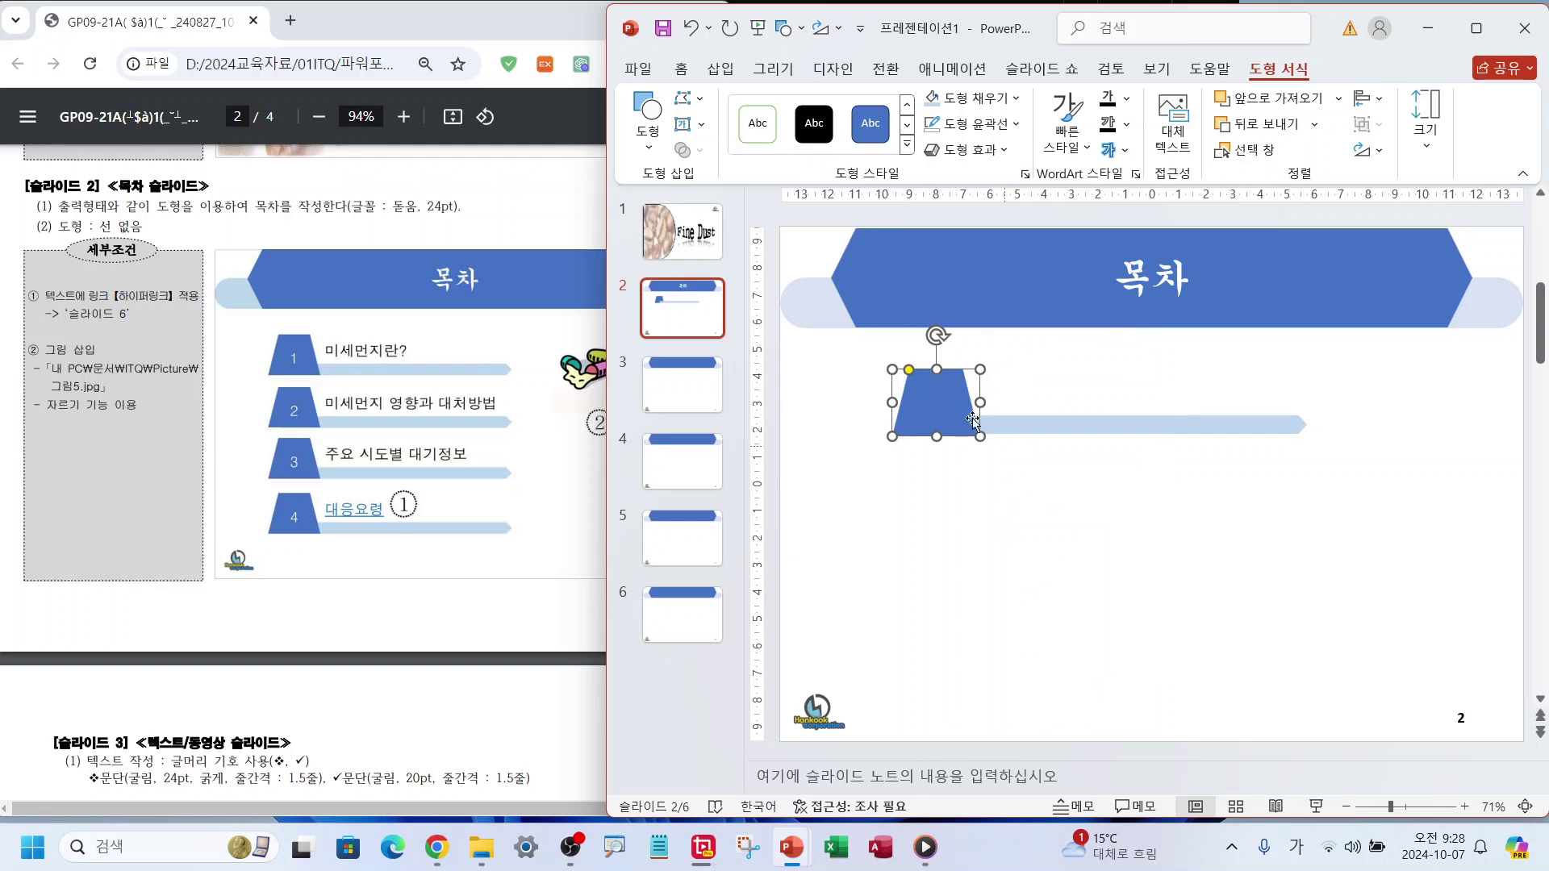
click(1067, 479)
drag(1014, 428, 1021, 427)
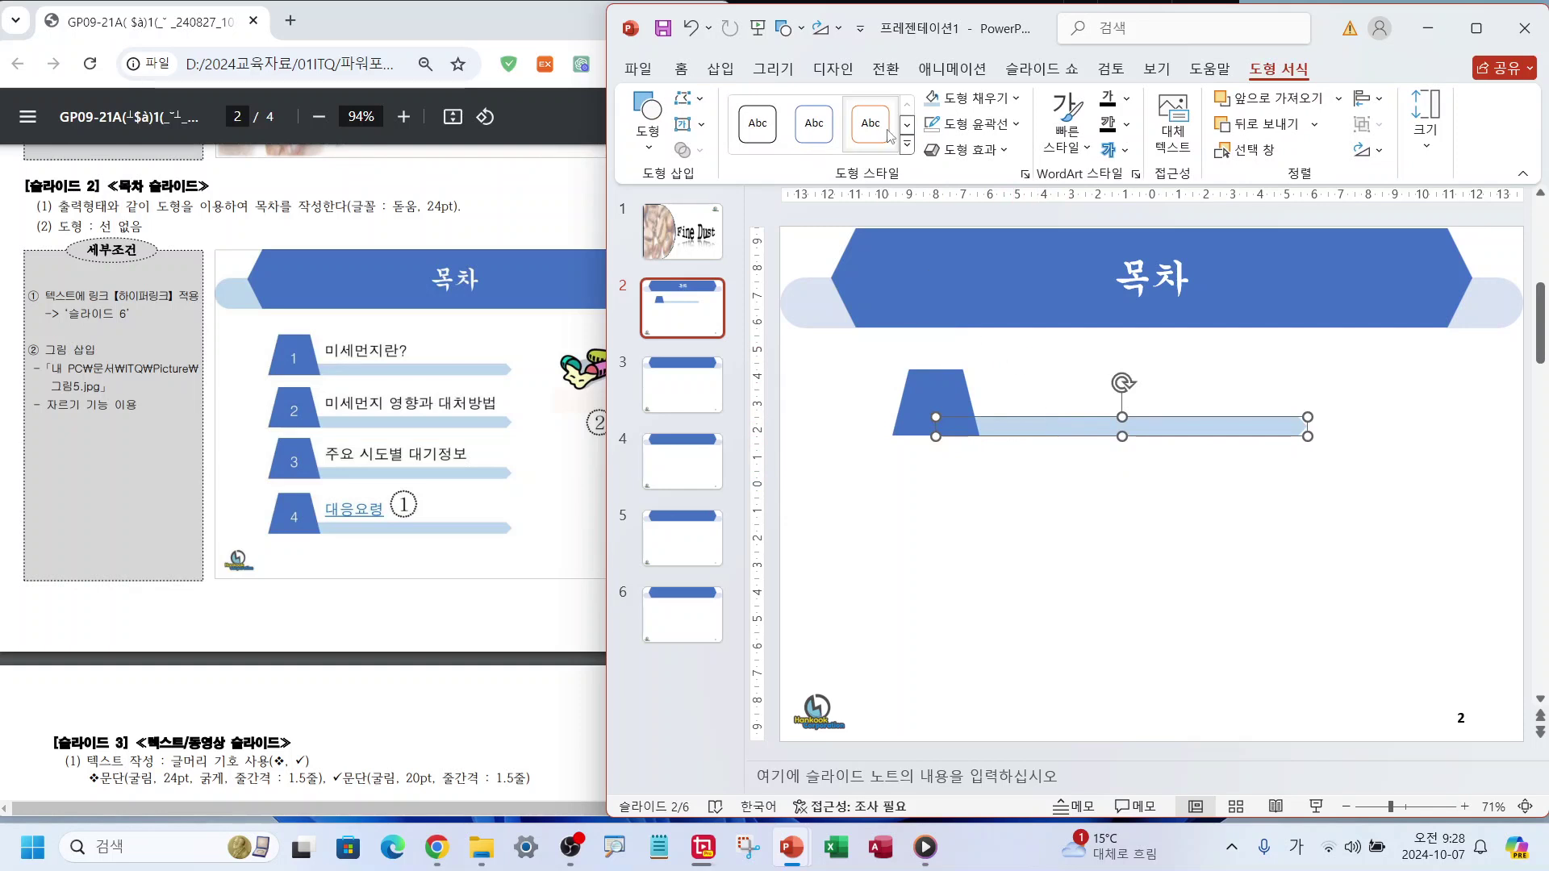
- Add a horizontal text box above the arrow bar, beside the trapezoid, containing 미세먼지란?
click(724, 72)
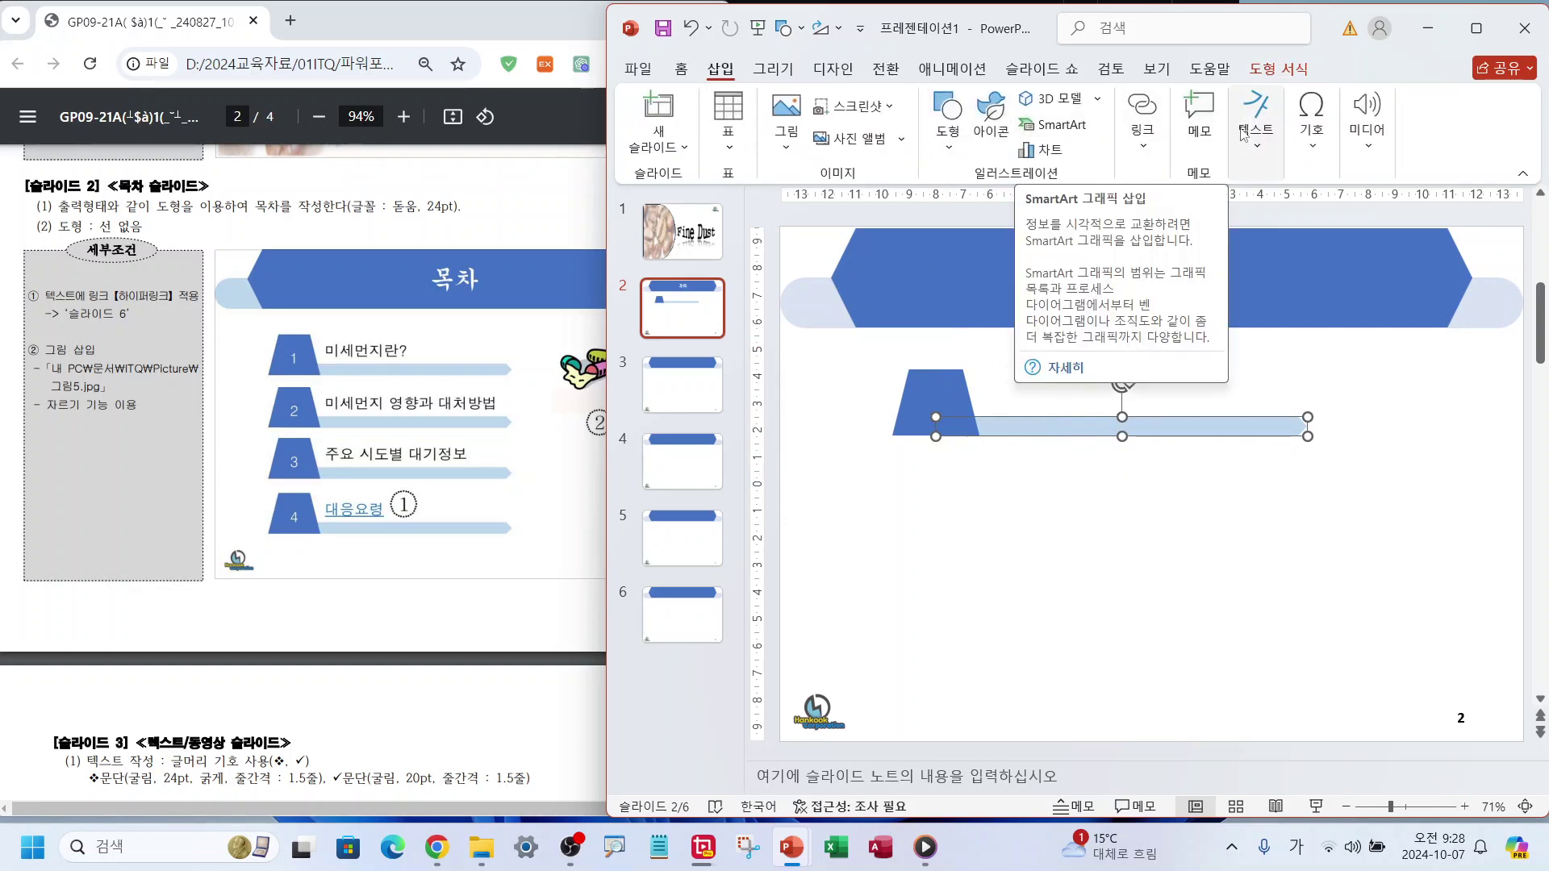
click(1260, 147)
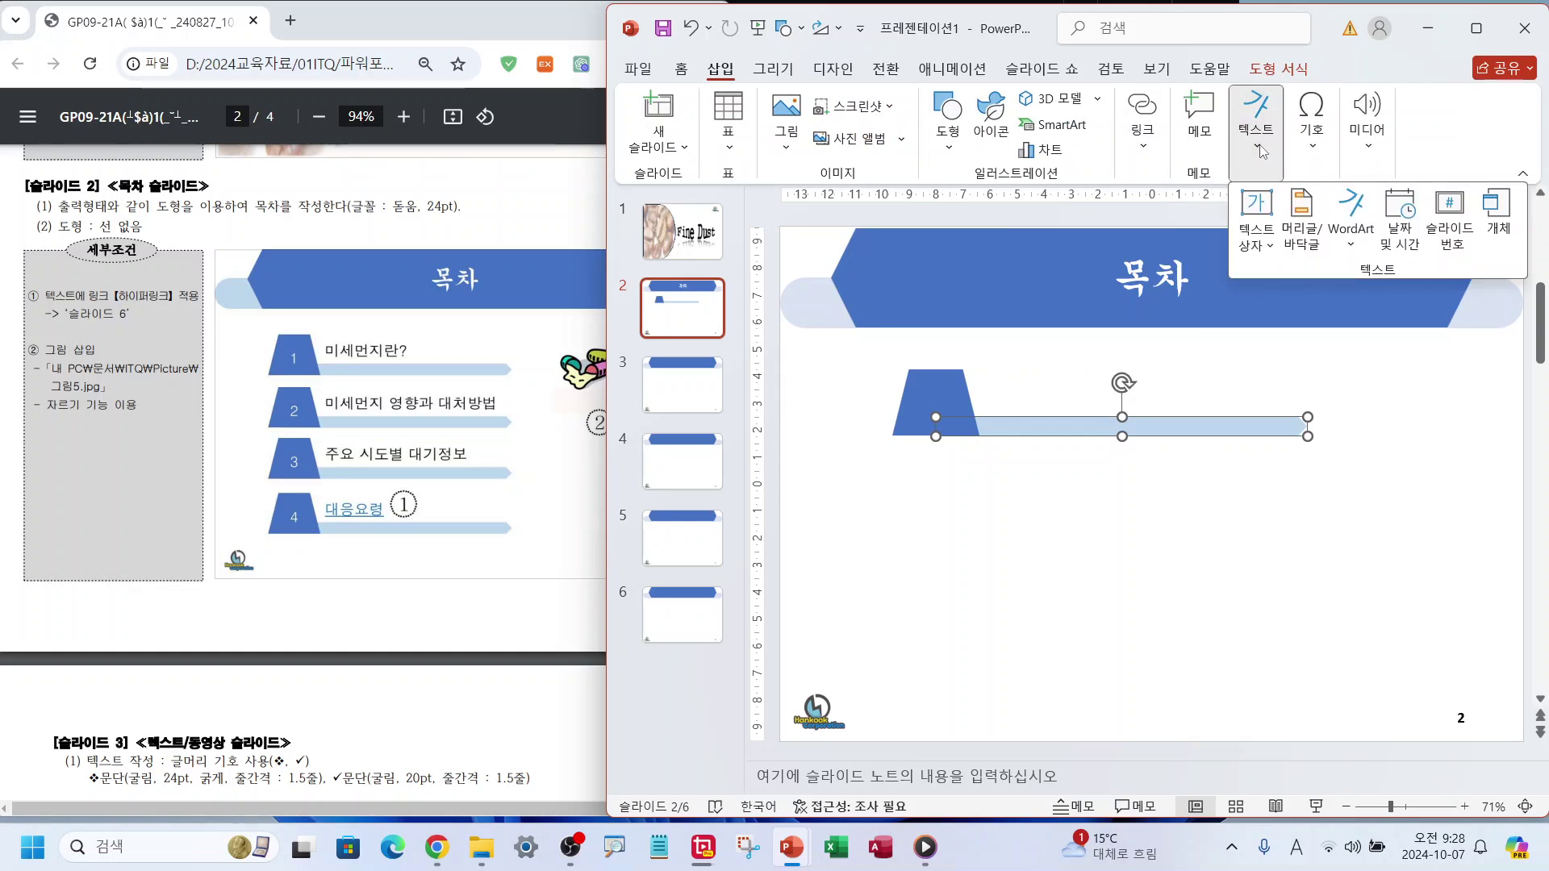
click(1256, 234)
click(1298, 282)
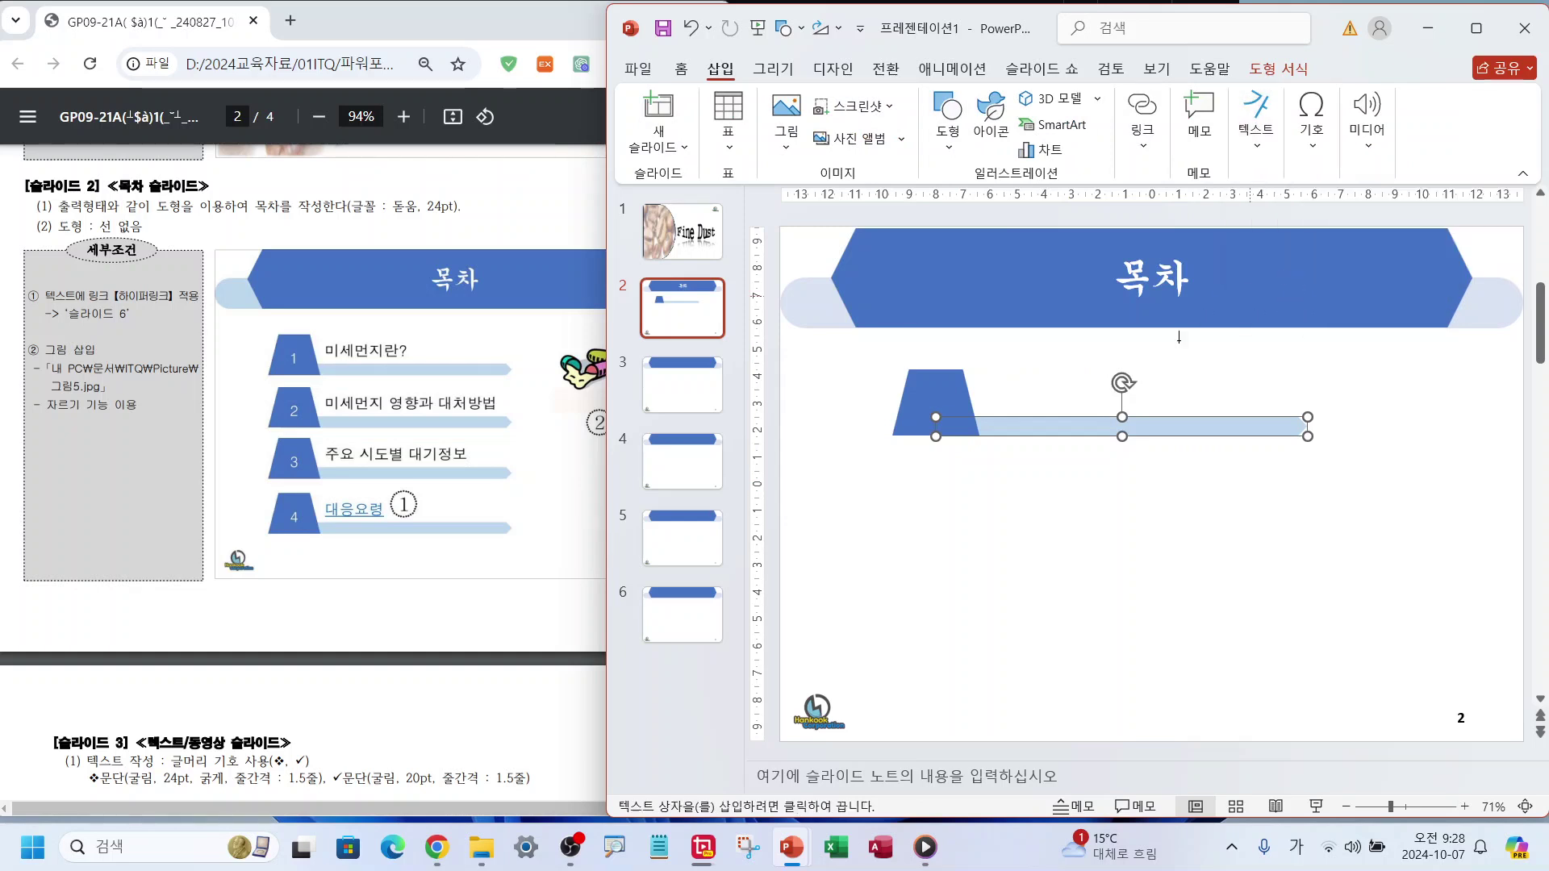
drag(978, 368, 1306, 408)
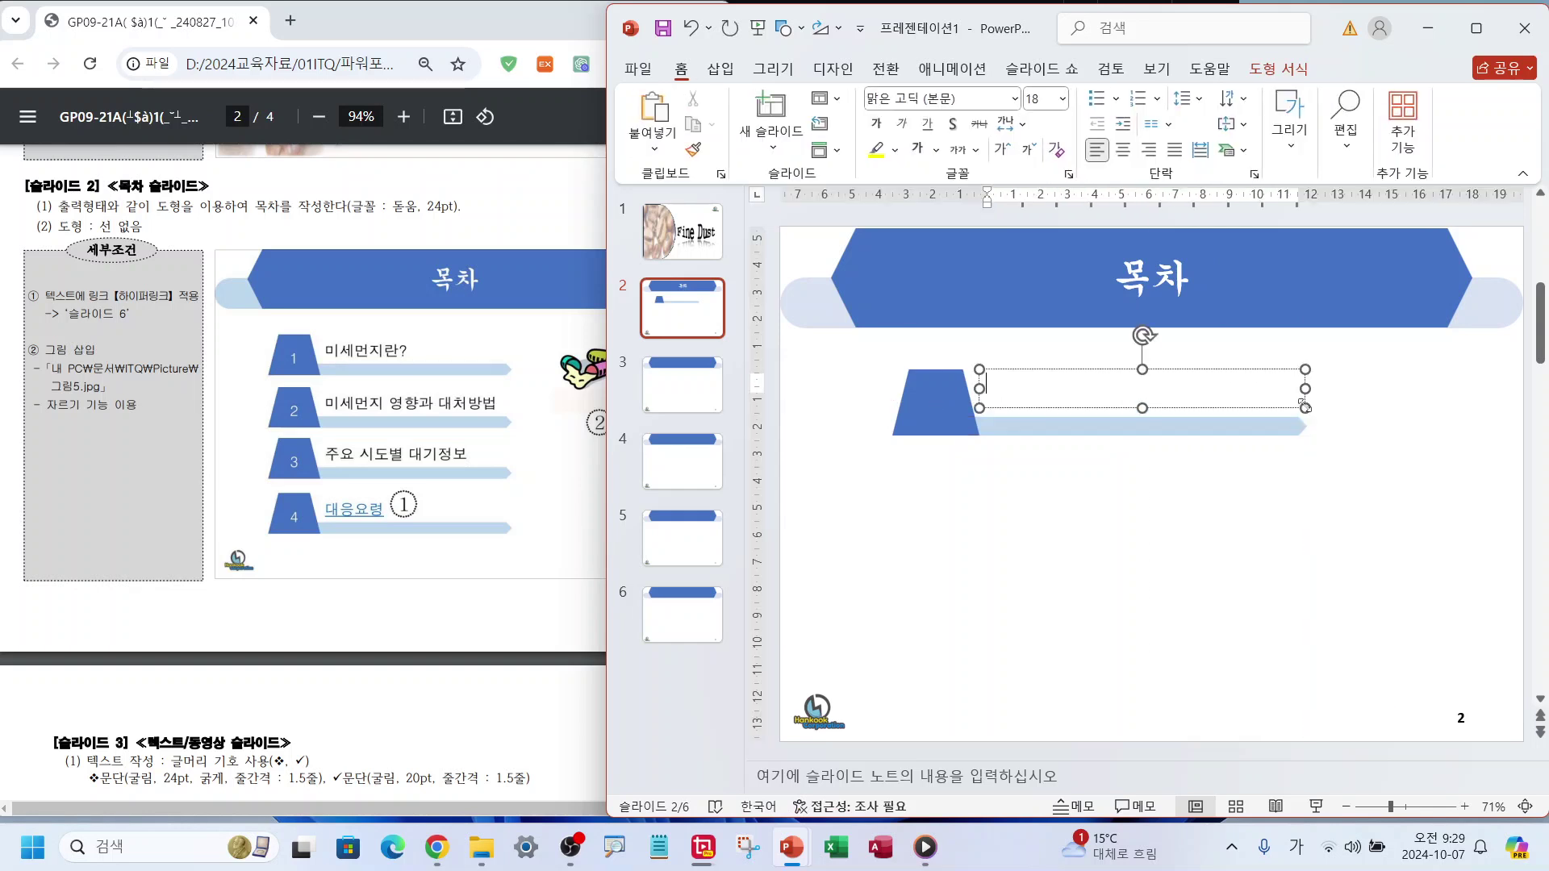
text(ㅁㅣ)
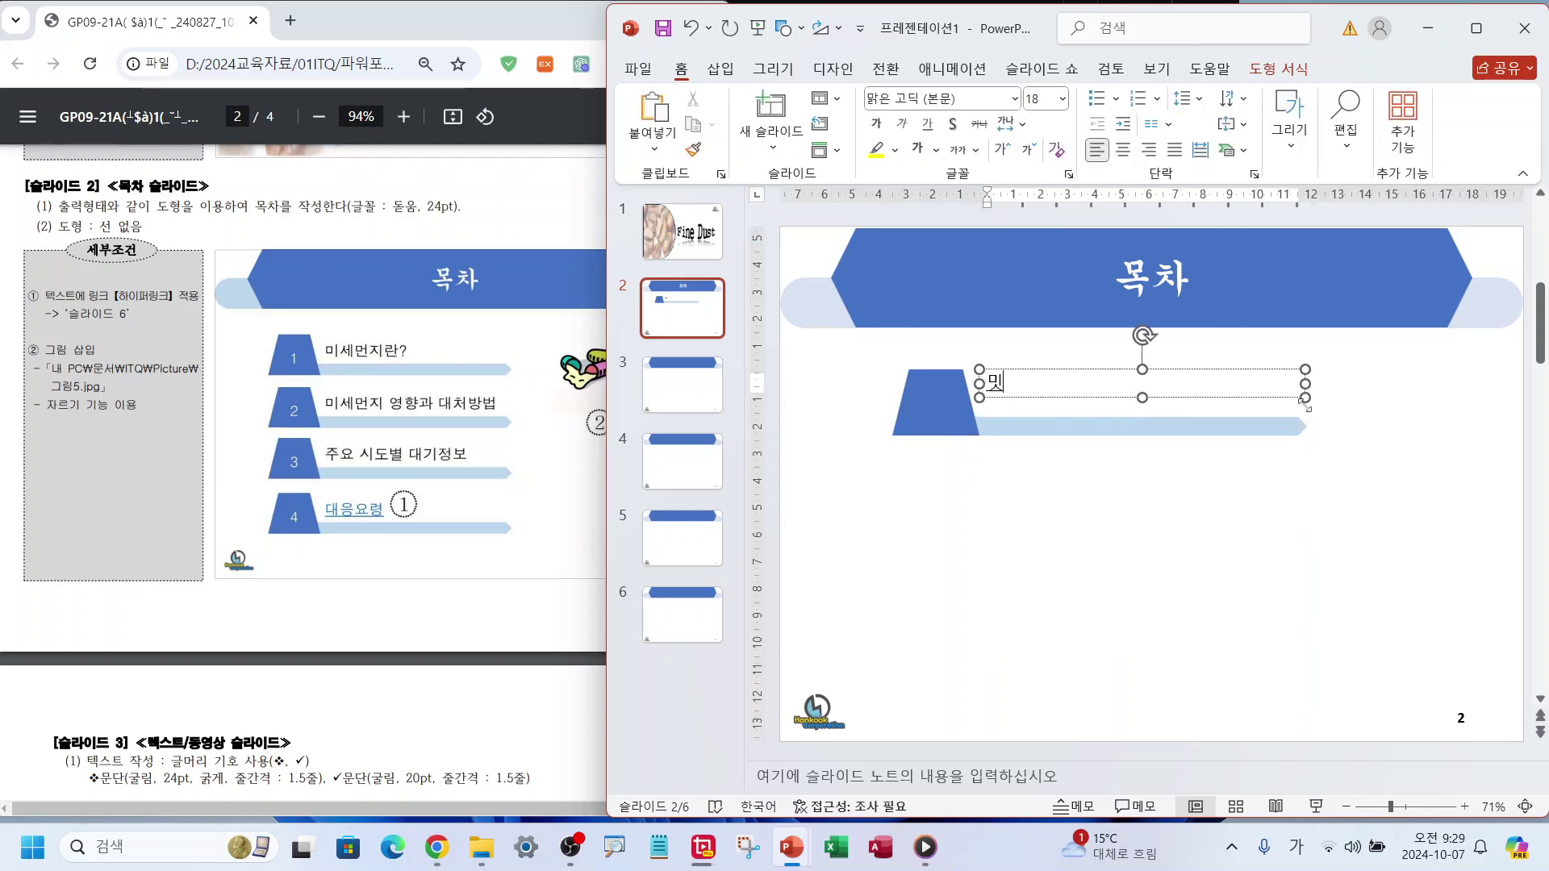
text(세먼지란?)
- Set the font of the trapezoid and the 미세먼지란? text box to 돋움 at 24 pt
click(940, 412)
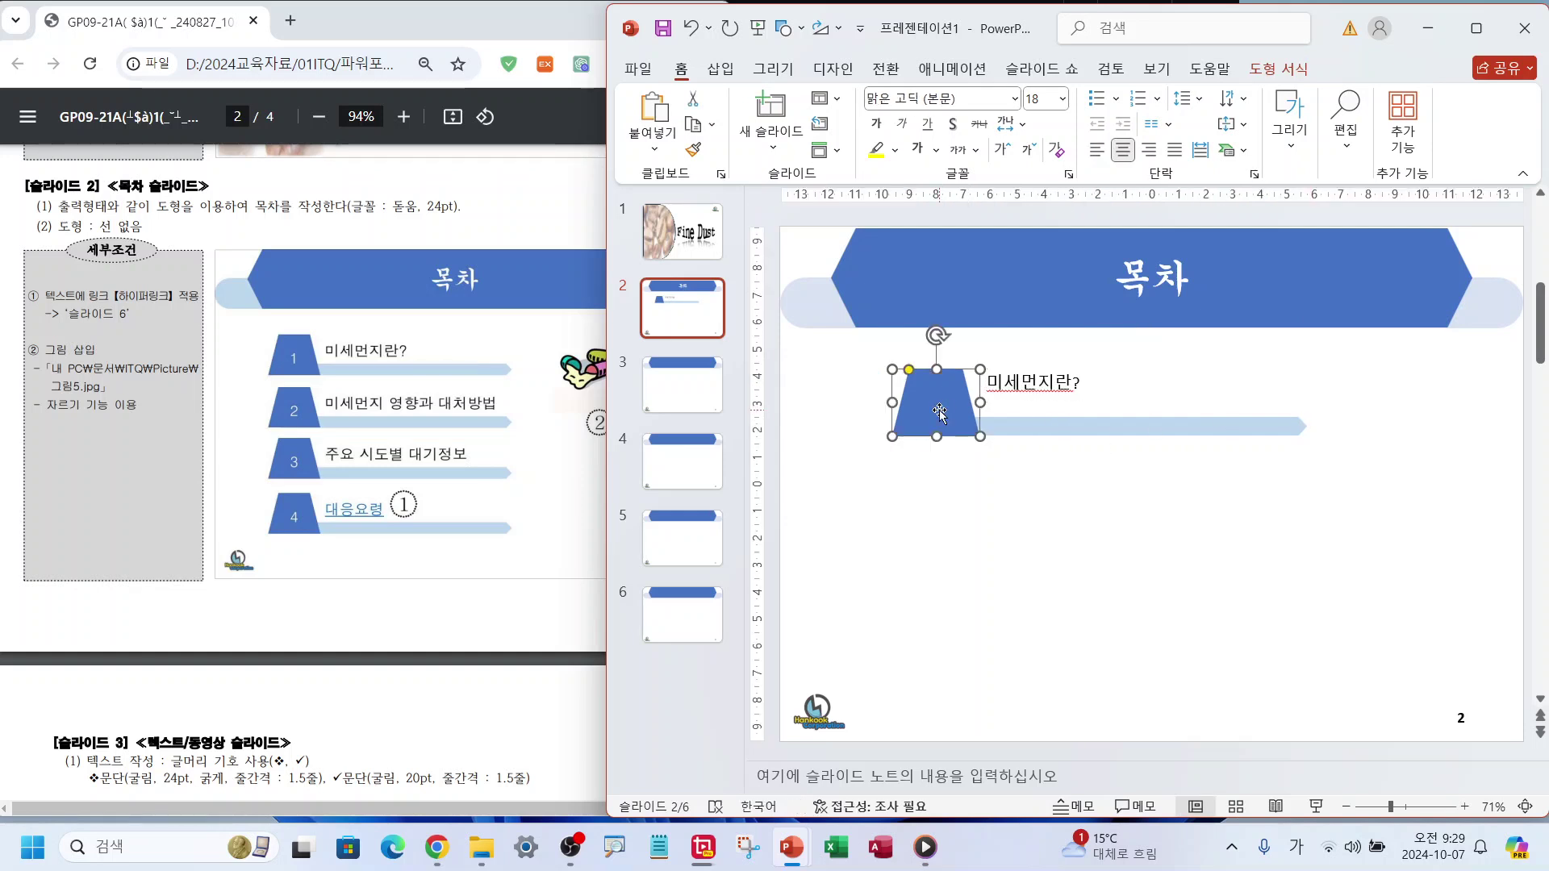
shift+click(1079, 373)
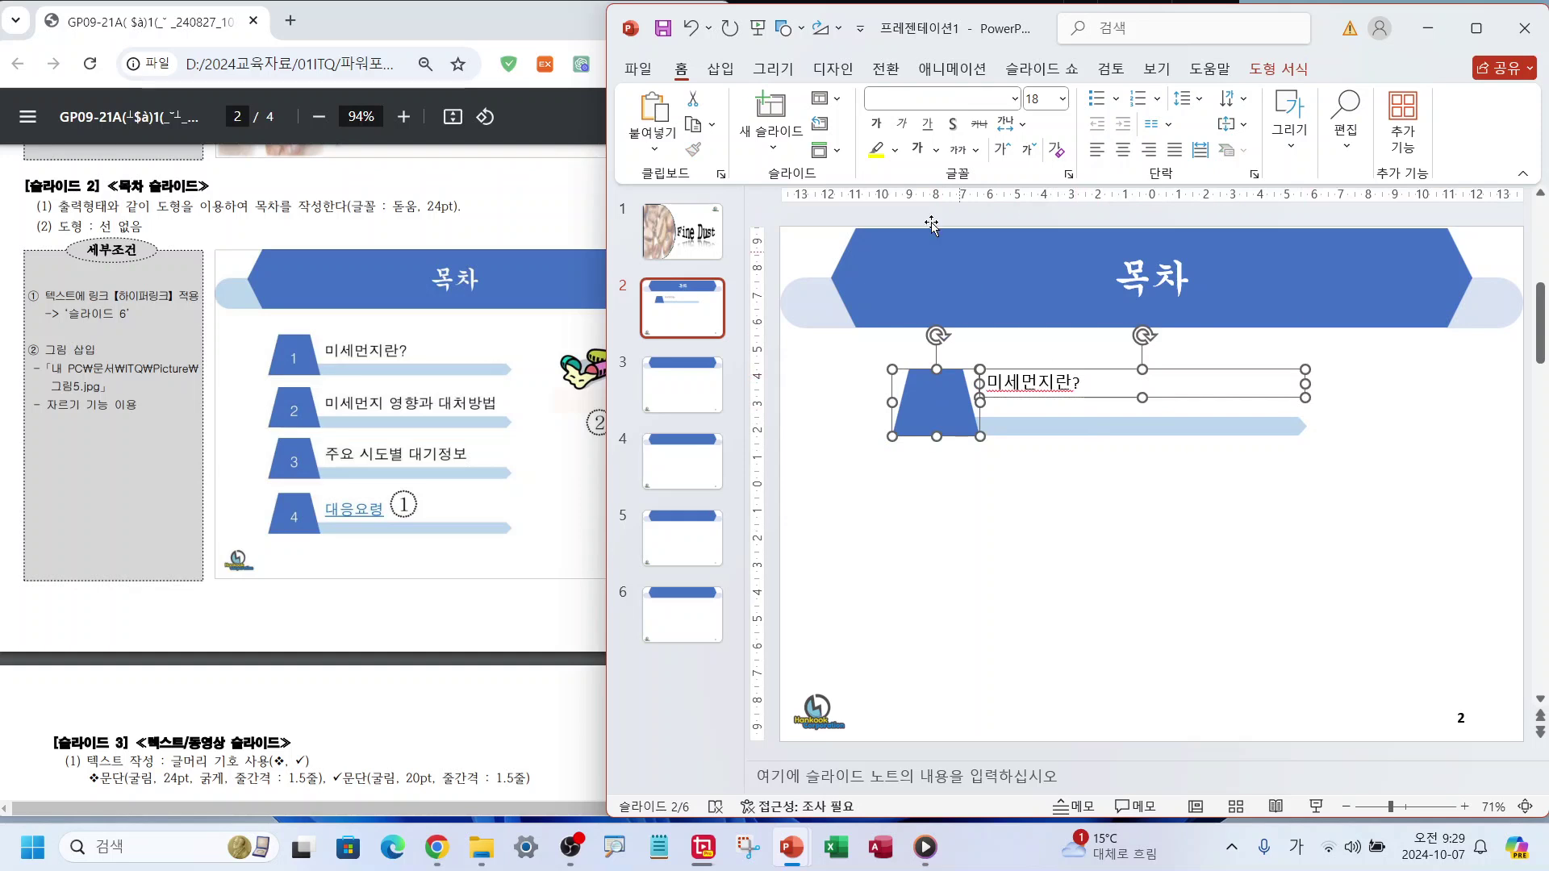
click(909, 99)
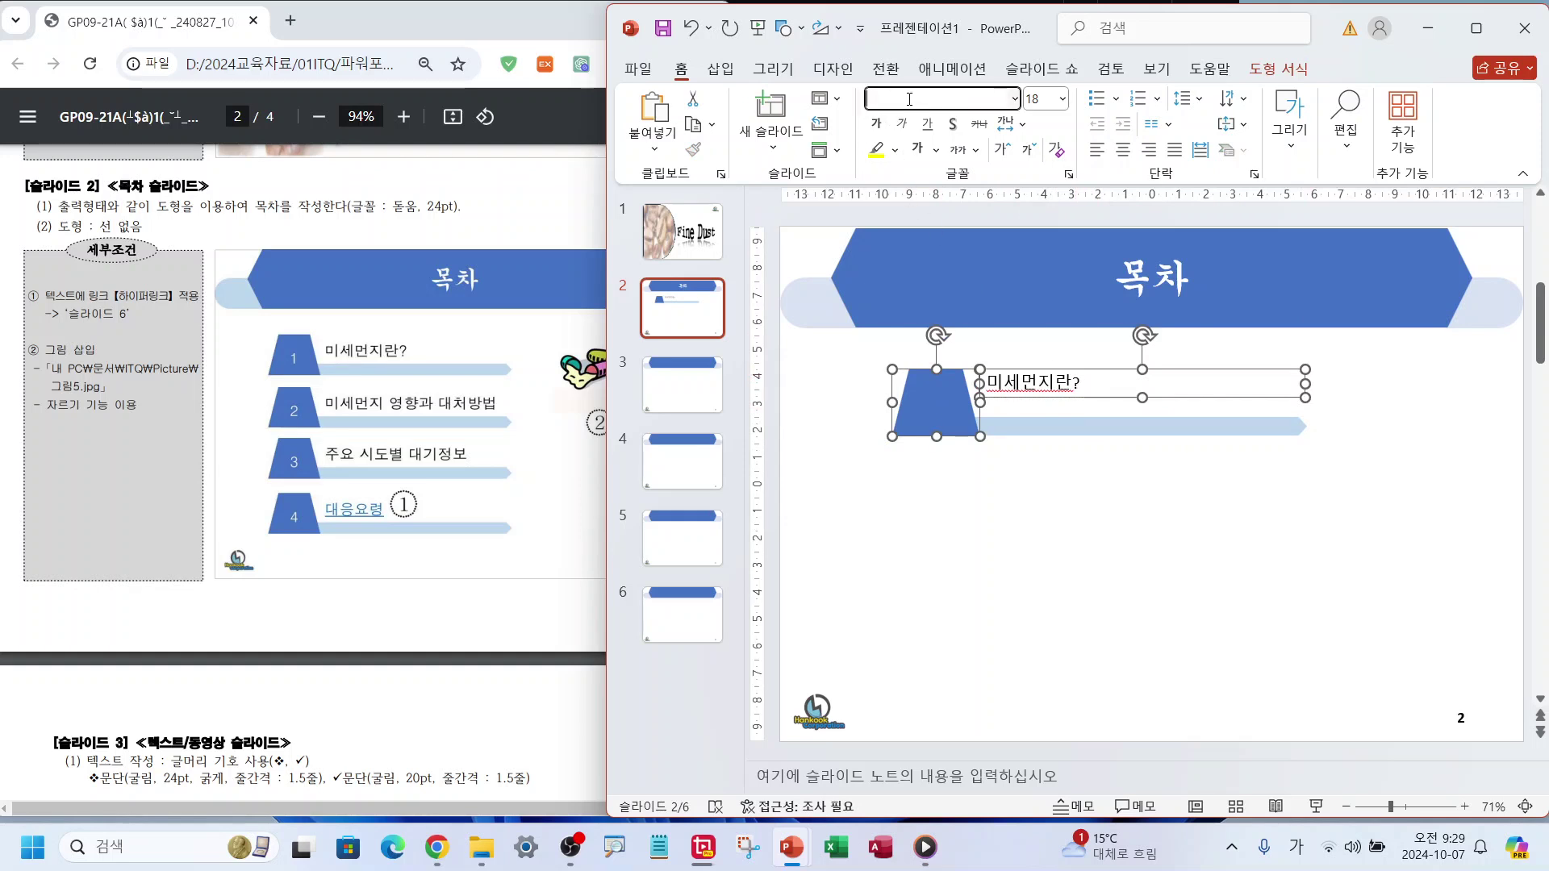
text(돋움)
key(Return)
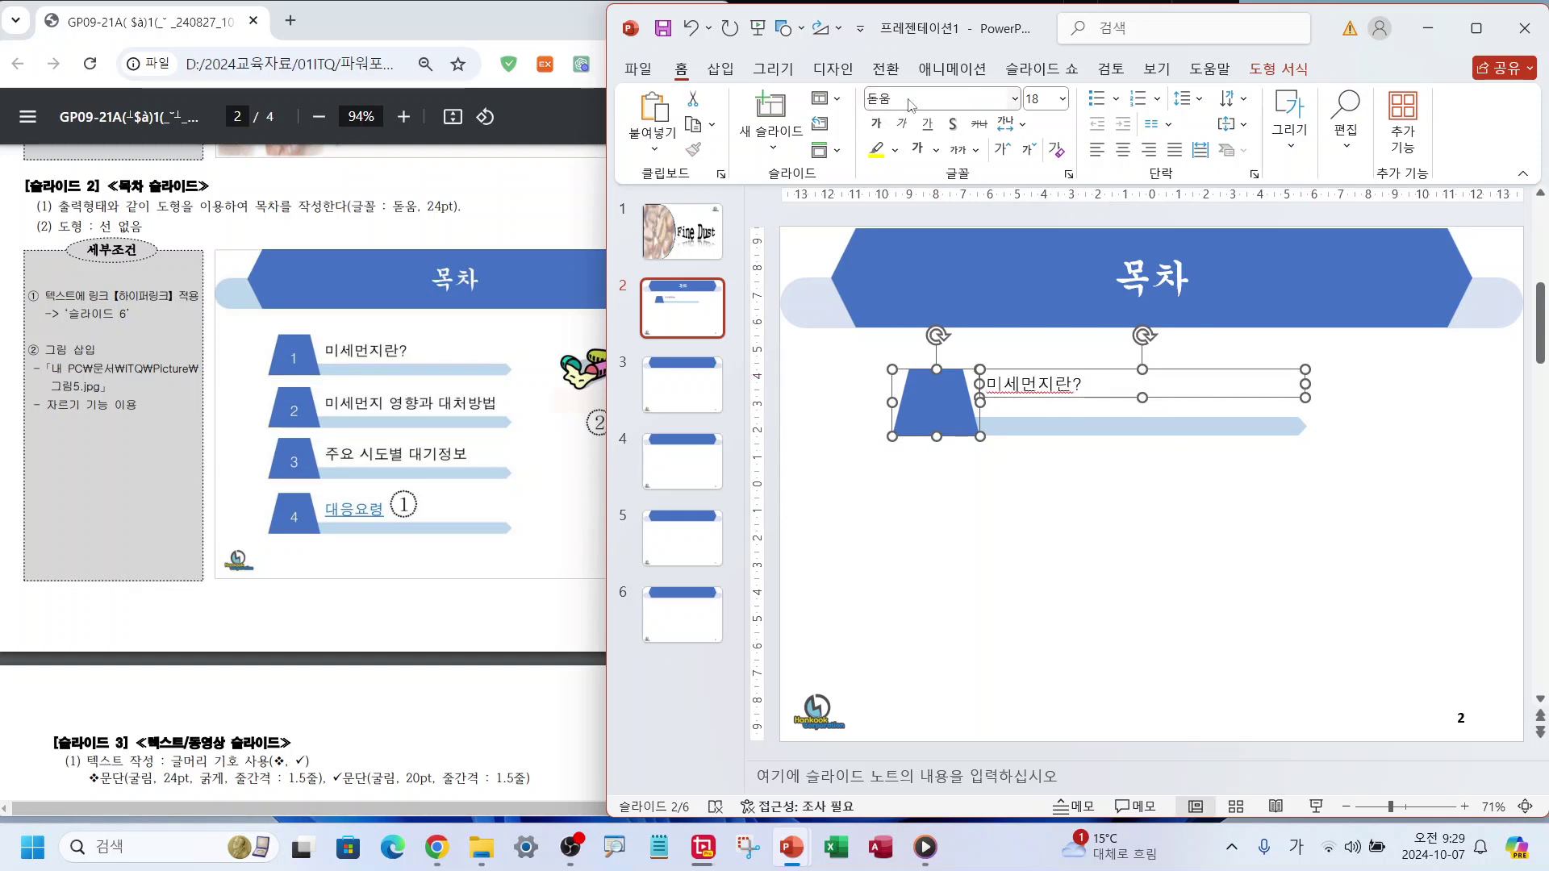
click(1048, 101)
text(24)
key(Return)
click(1007, 494)
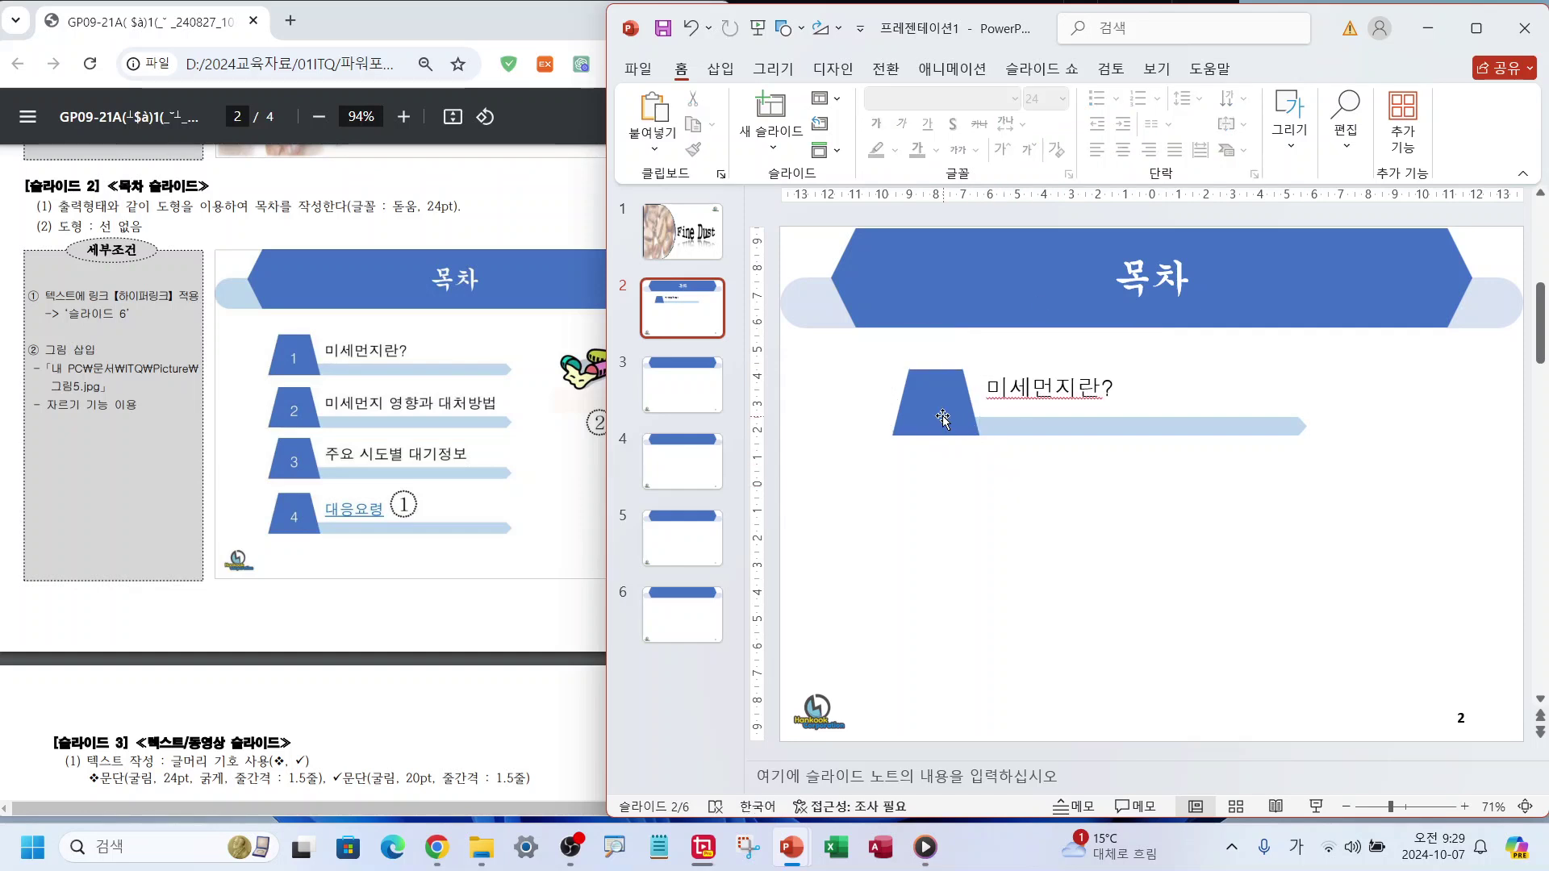
- Set the trapezoid's text colour to white and enter the number 1 in it
click(941, 418)
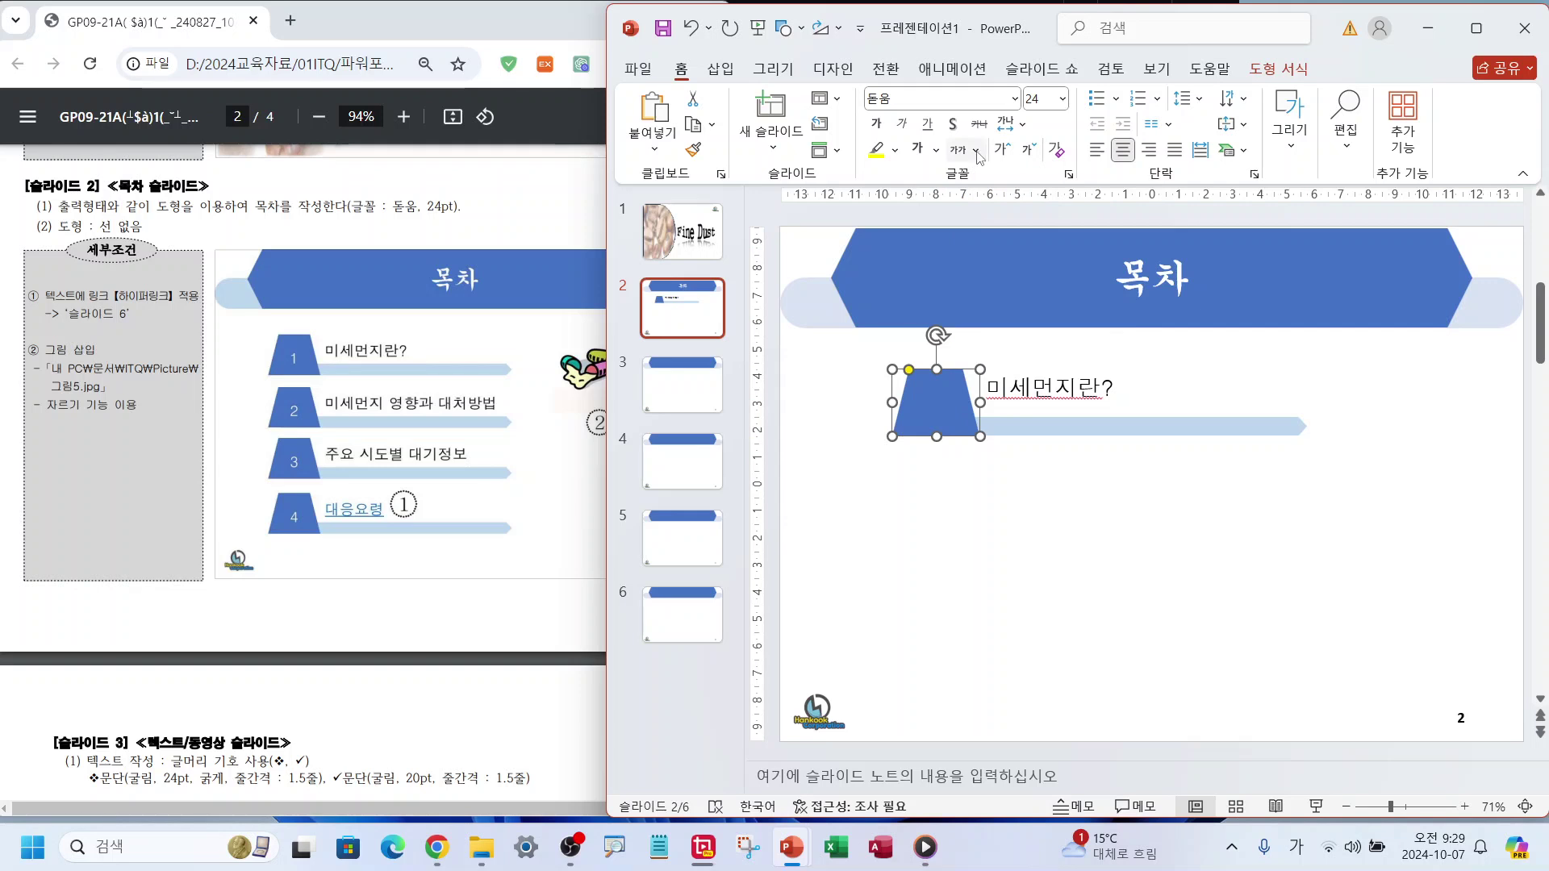
click(936, 152)
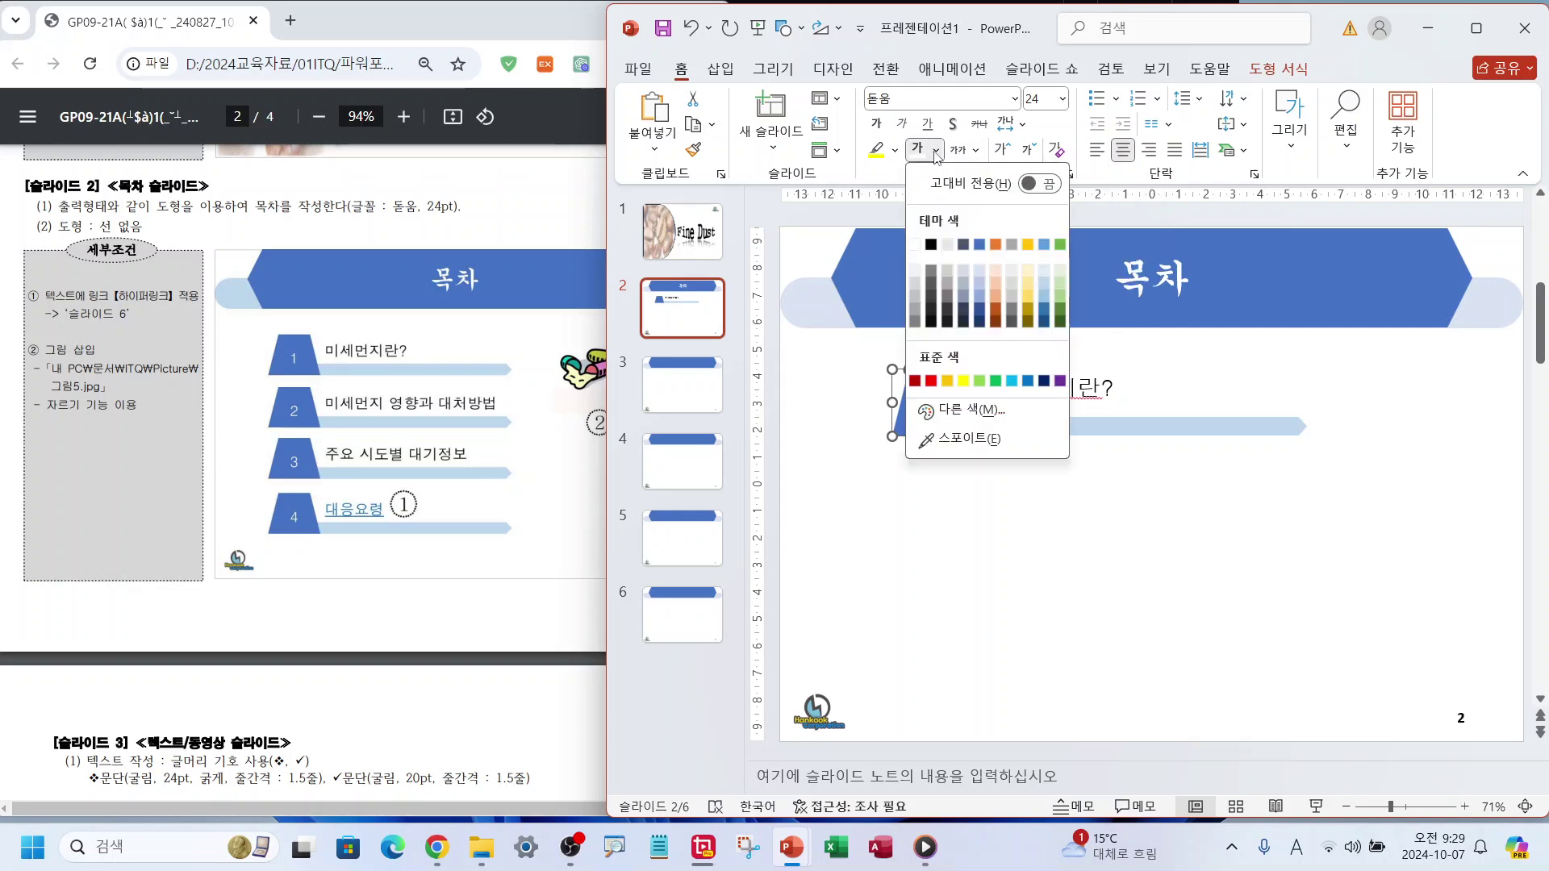
click(915, 245)
text(1)
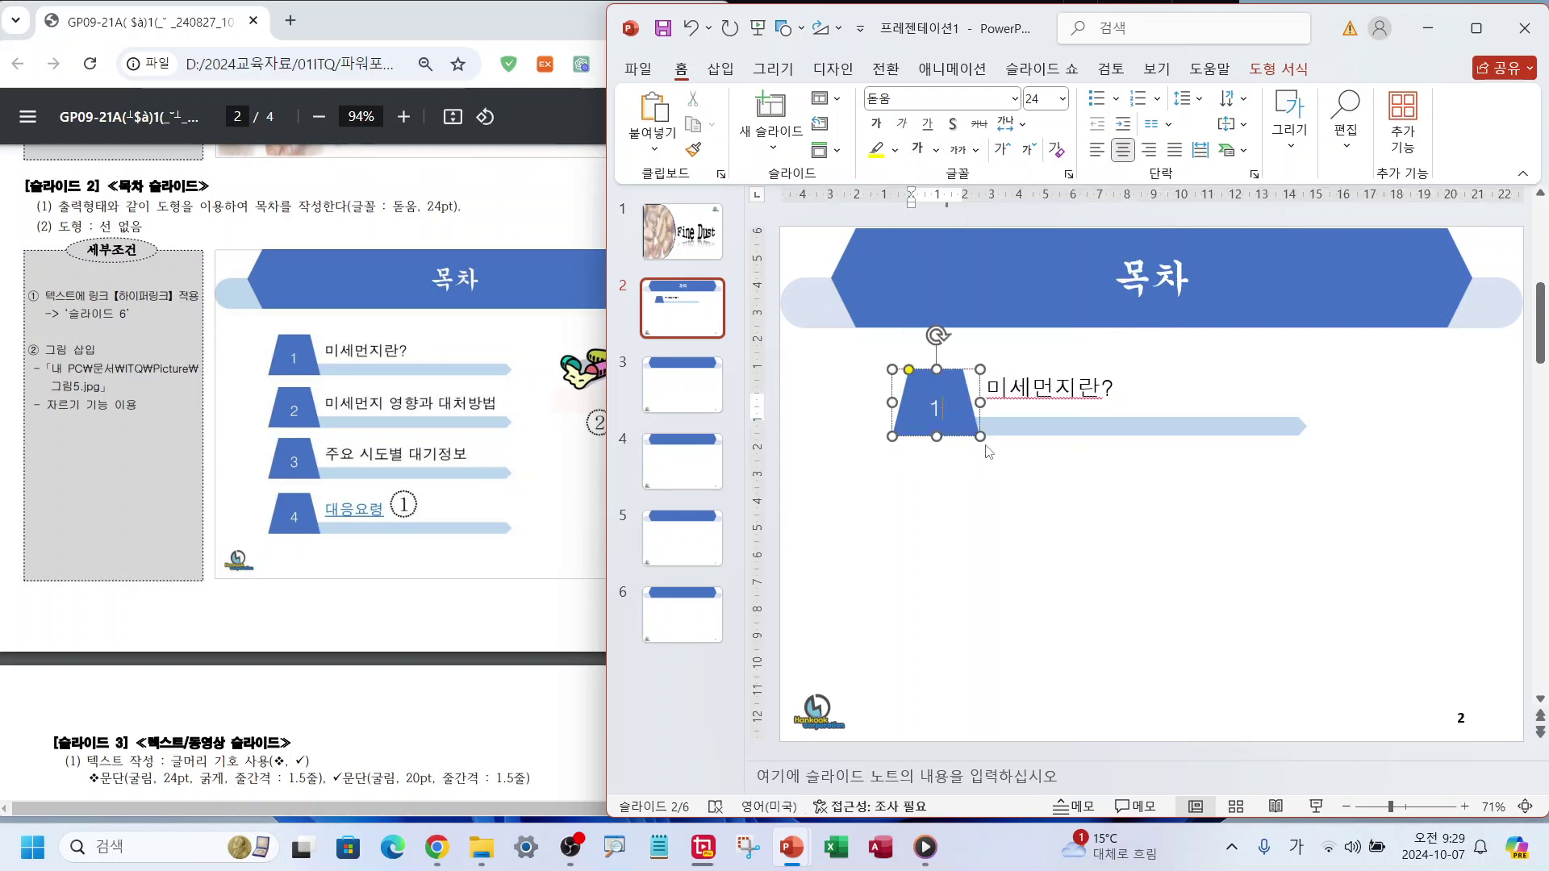
click(989, 499)
- Move the 미세먼지란? text box slightly down so it sits just above the arrow bar
click(1074, 406)
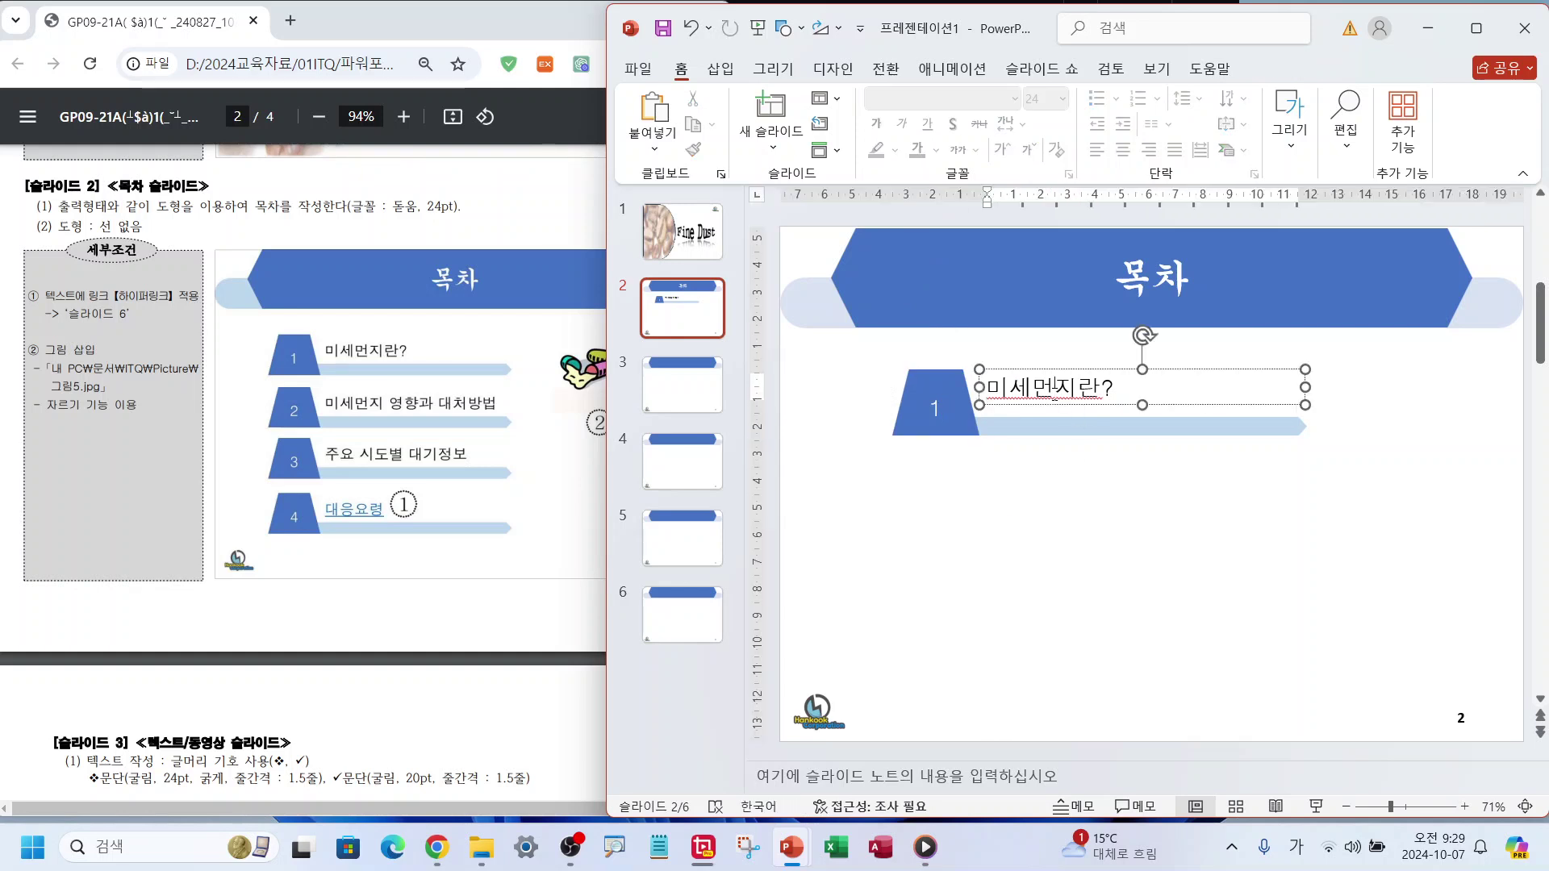
click(1044, 406)
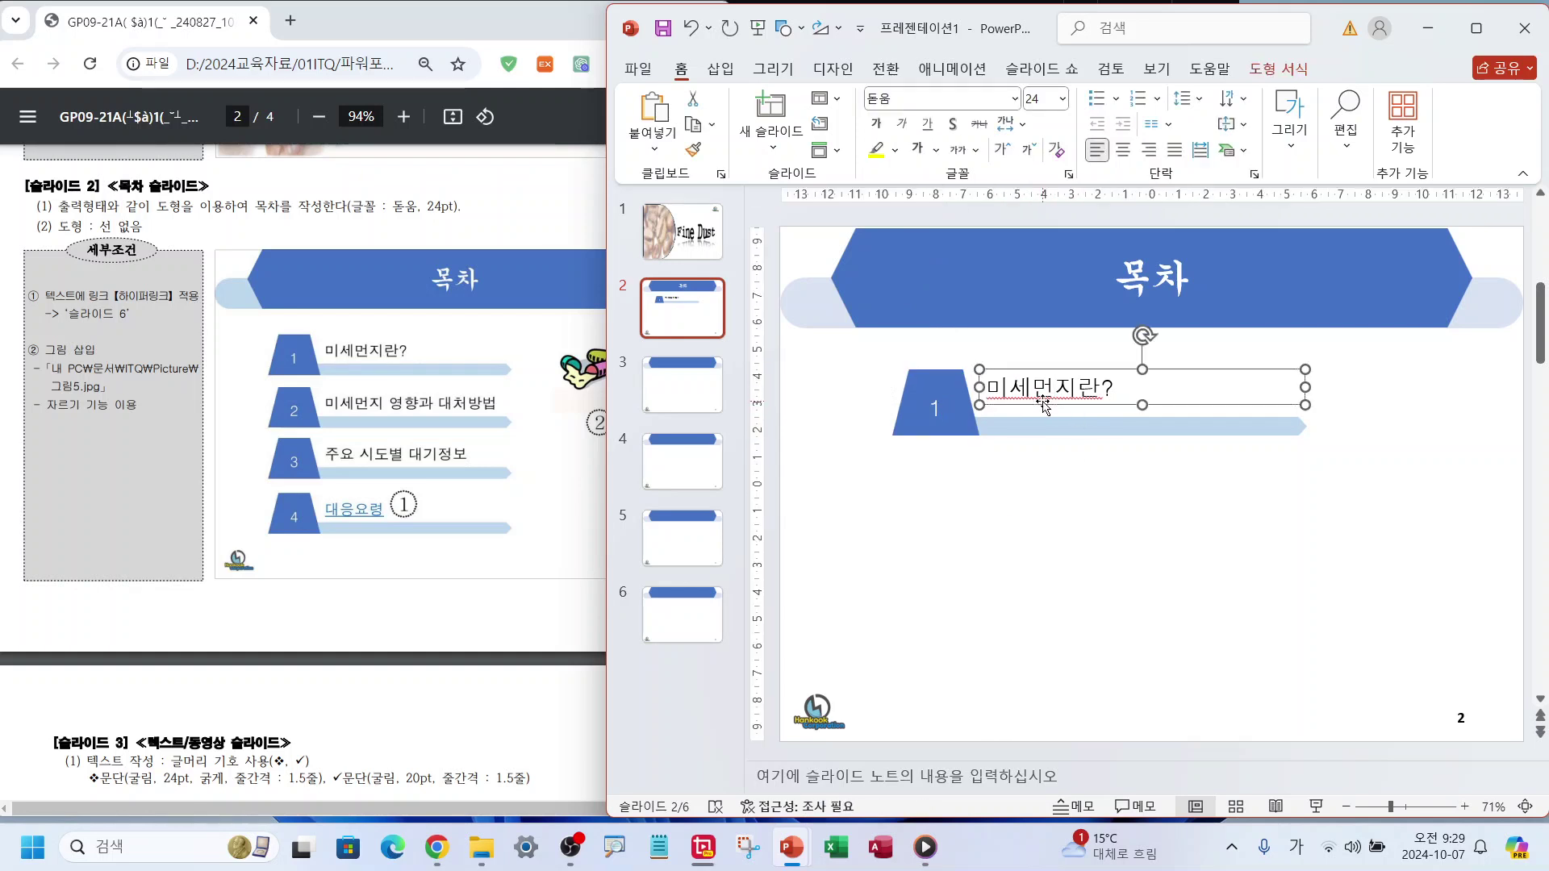
drag(1043, 405, 1045, 410)
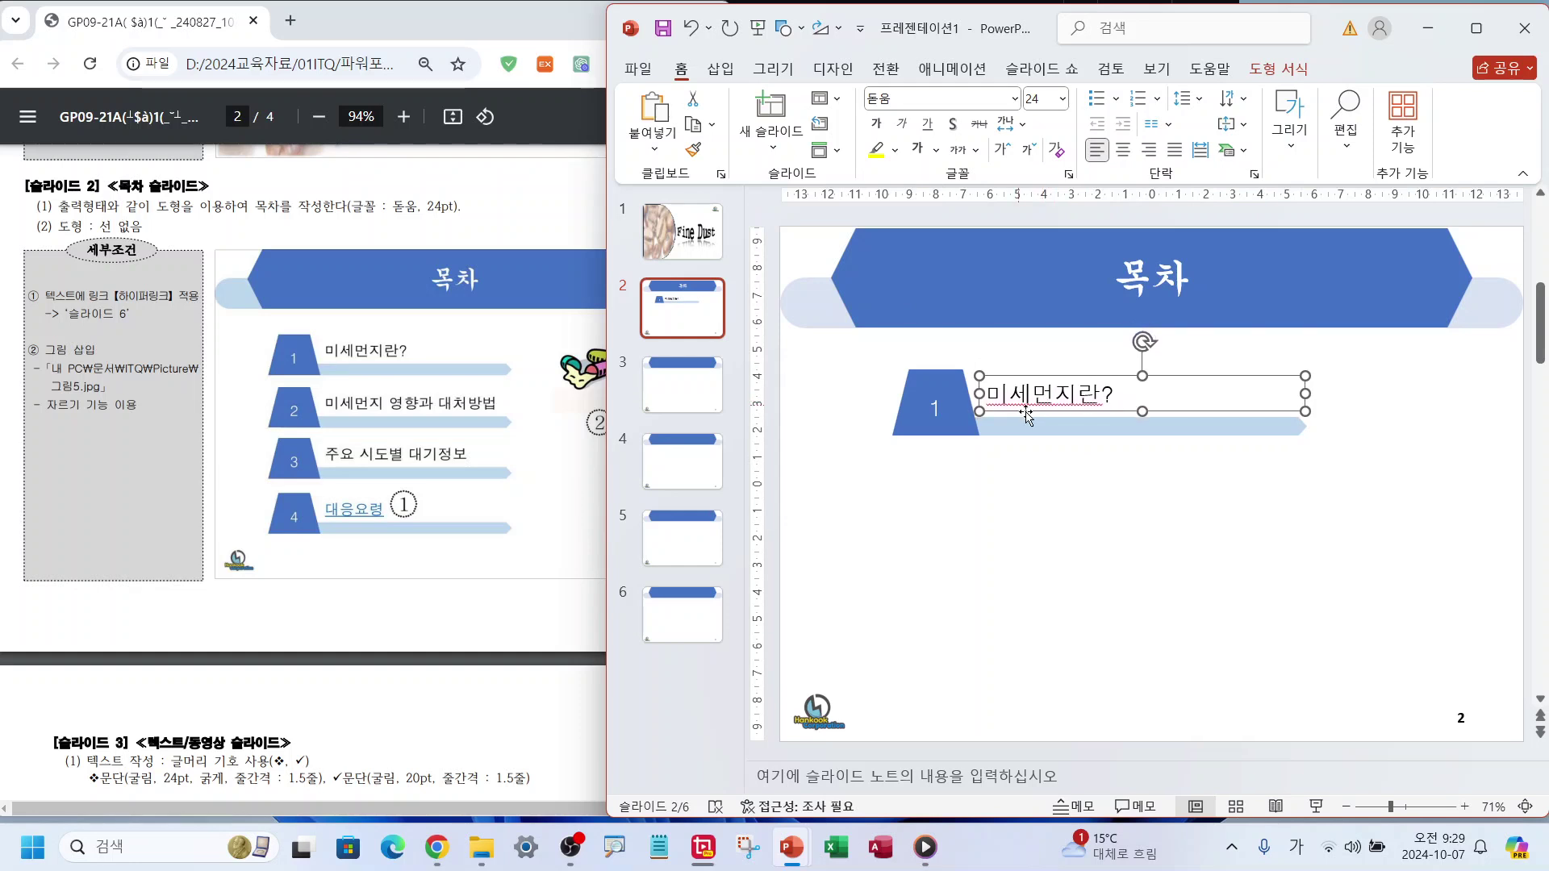
- Duplicate the trapezoid, arrow bar and text box straight down three times to make four evenly spaced contents rows
click(904, 509)
drag(847, 468, 1441, 359)
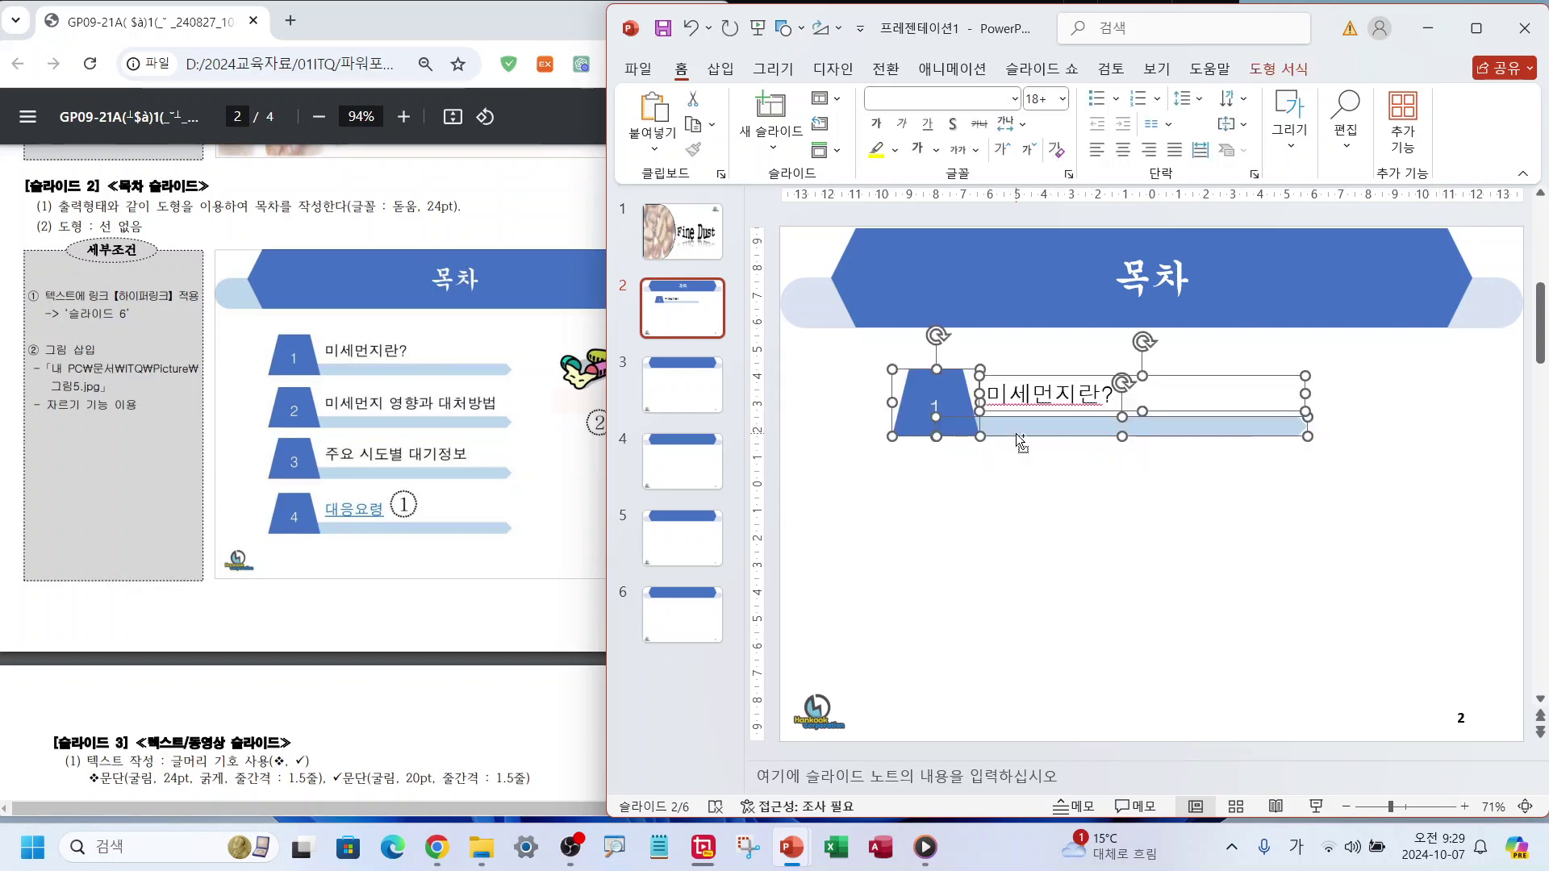
drag(1017, 435, 1027, 608)
drag(1026, 608, 1024, 699)
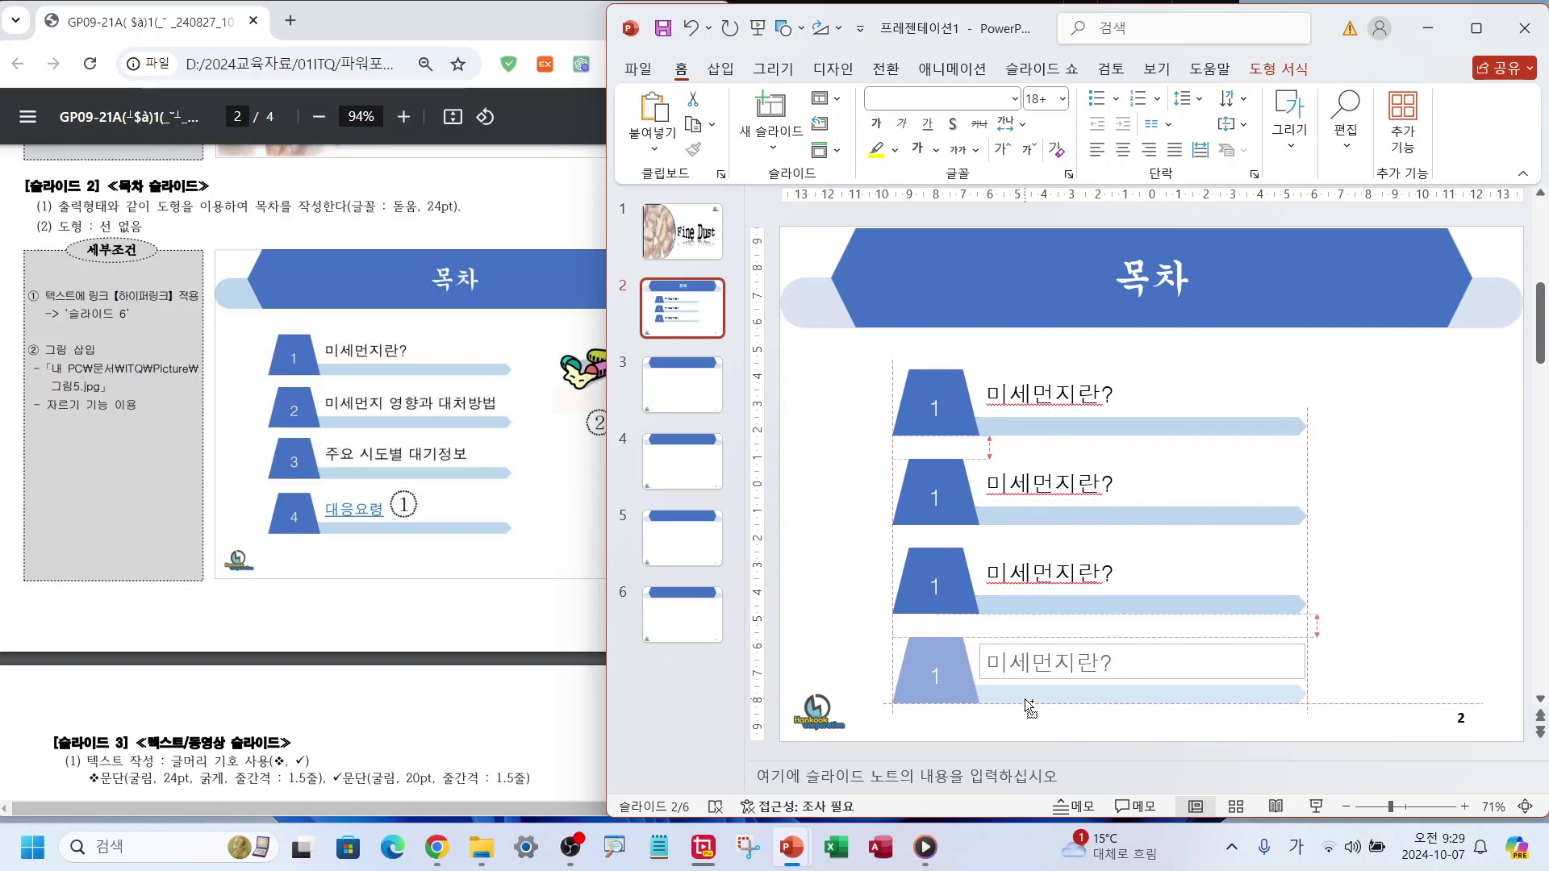
- Renumber the trapezoids in the second, third and fourth rows as 2, 3 and 4
click(939, 490)
double_click(939, 490)
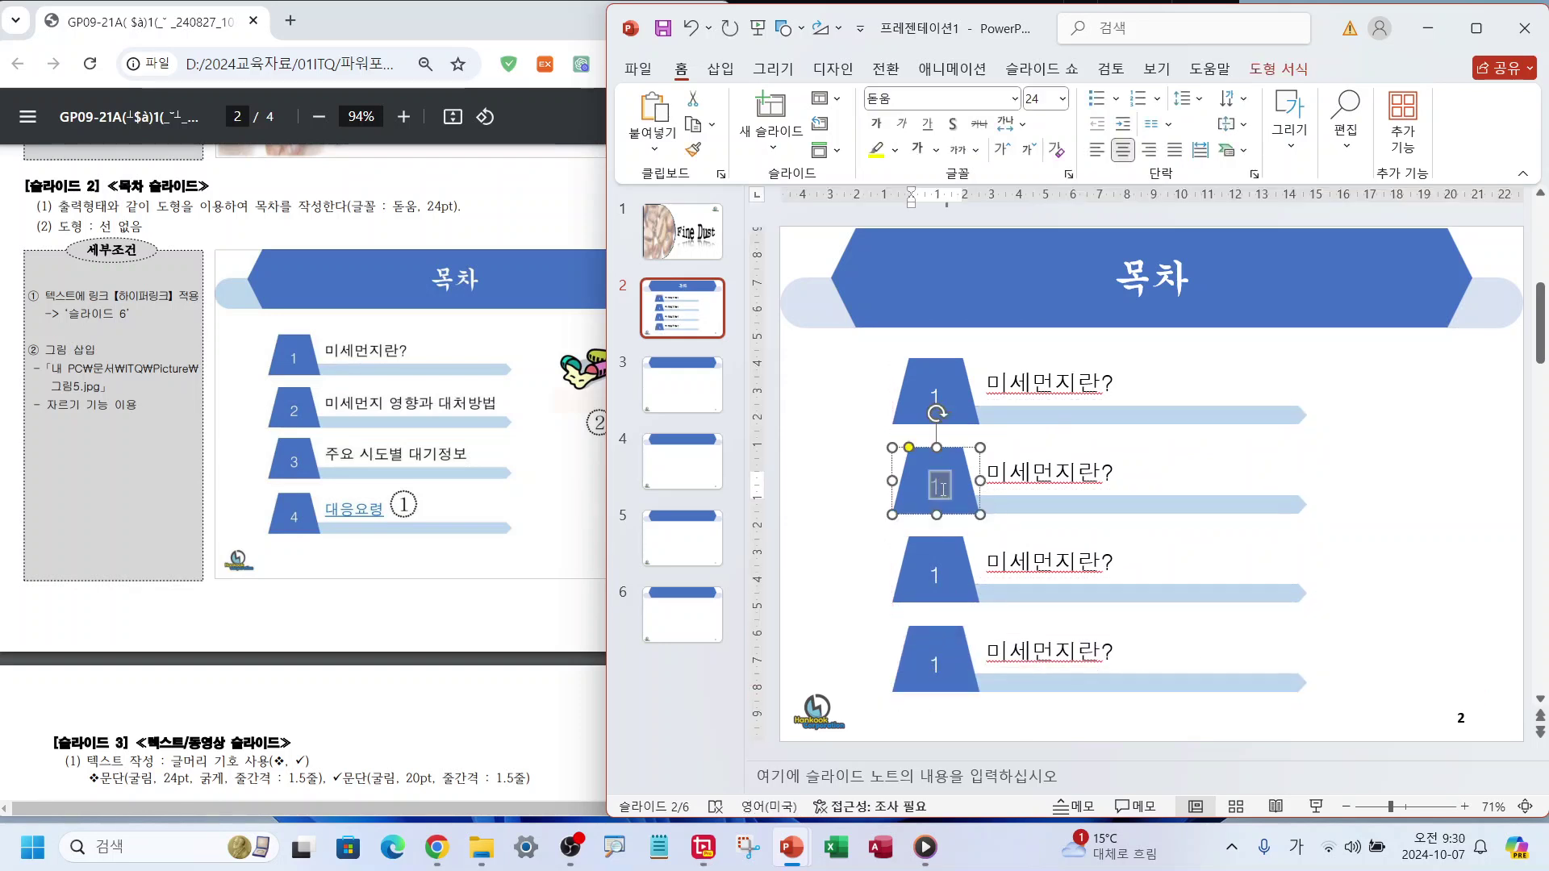
text(2)
double_click(933, 576)
text(3)
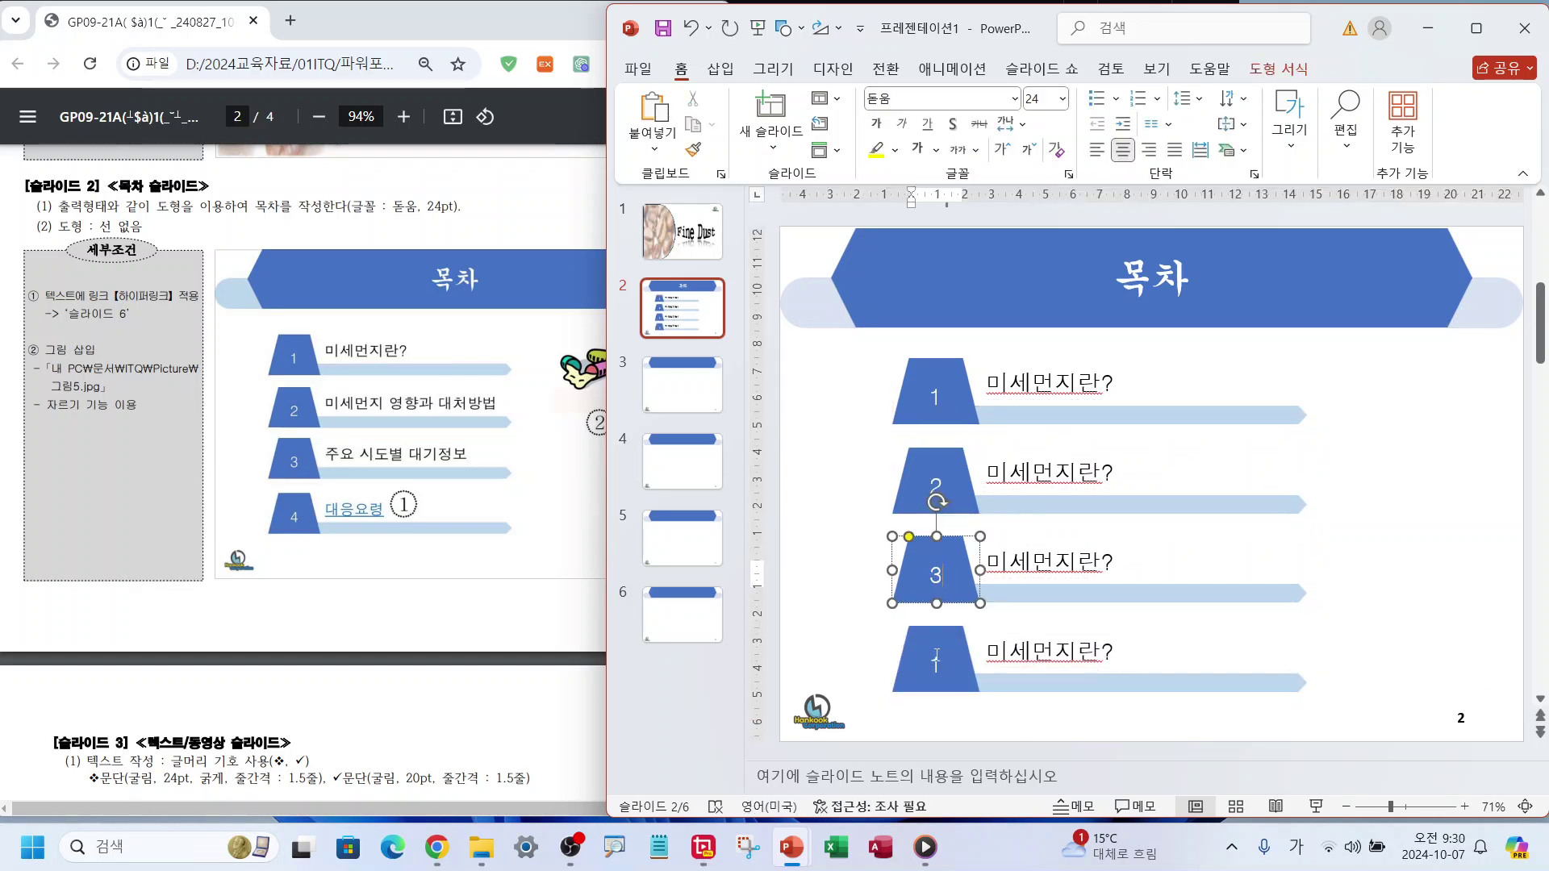
click(931, 668)
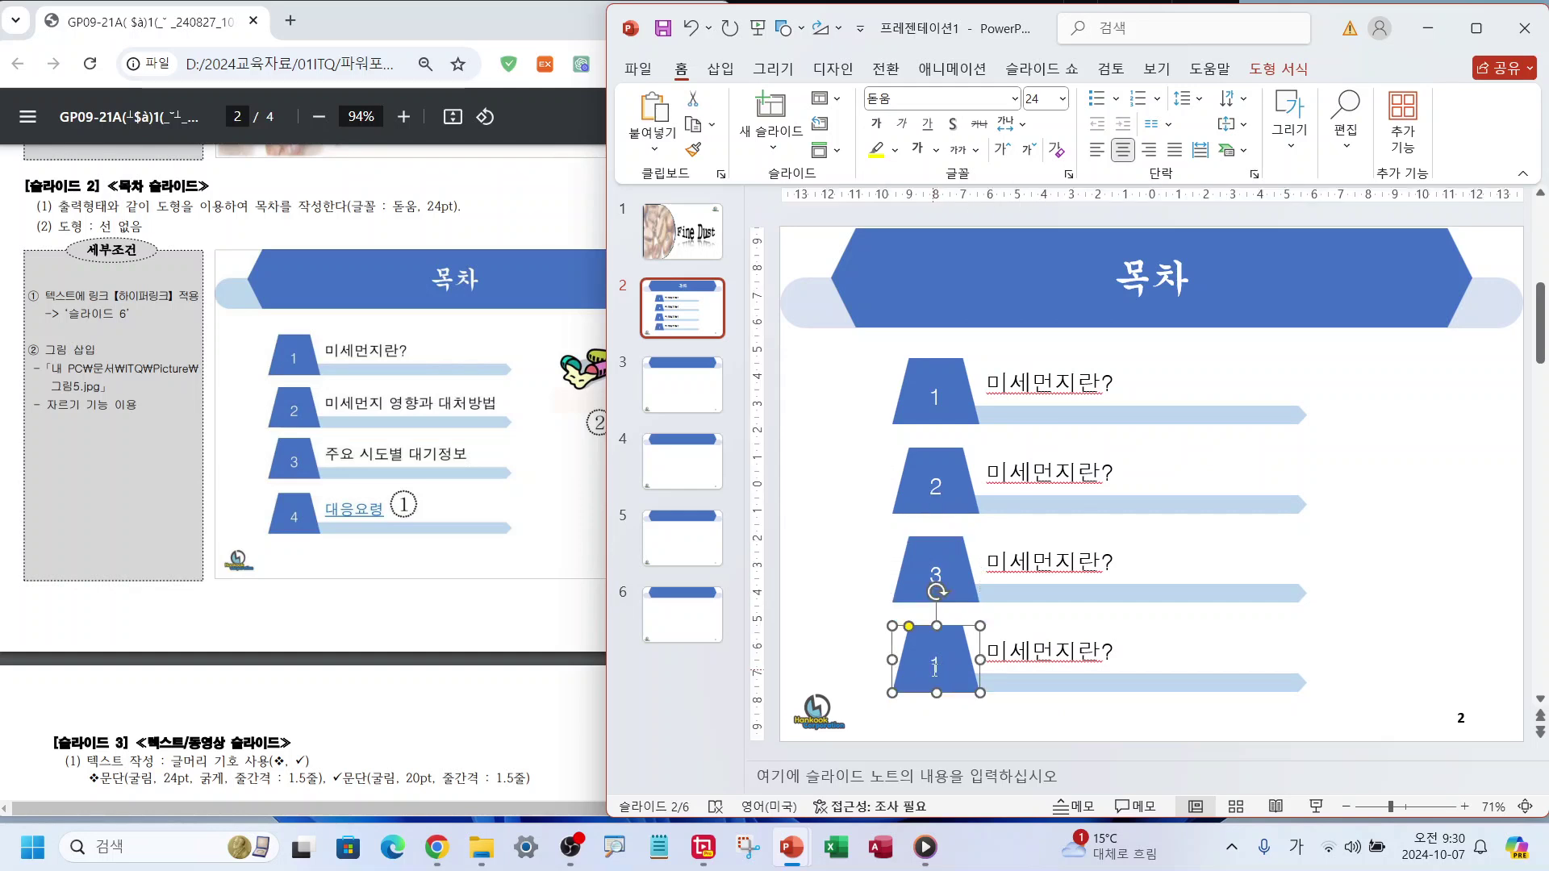
double_click(934, 669)
text(4)
- Change the second row's text to 미세먼지 영향과 대처방법
click(1045, 393)
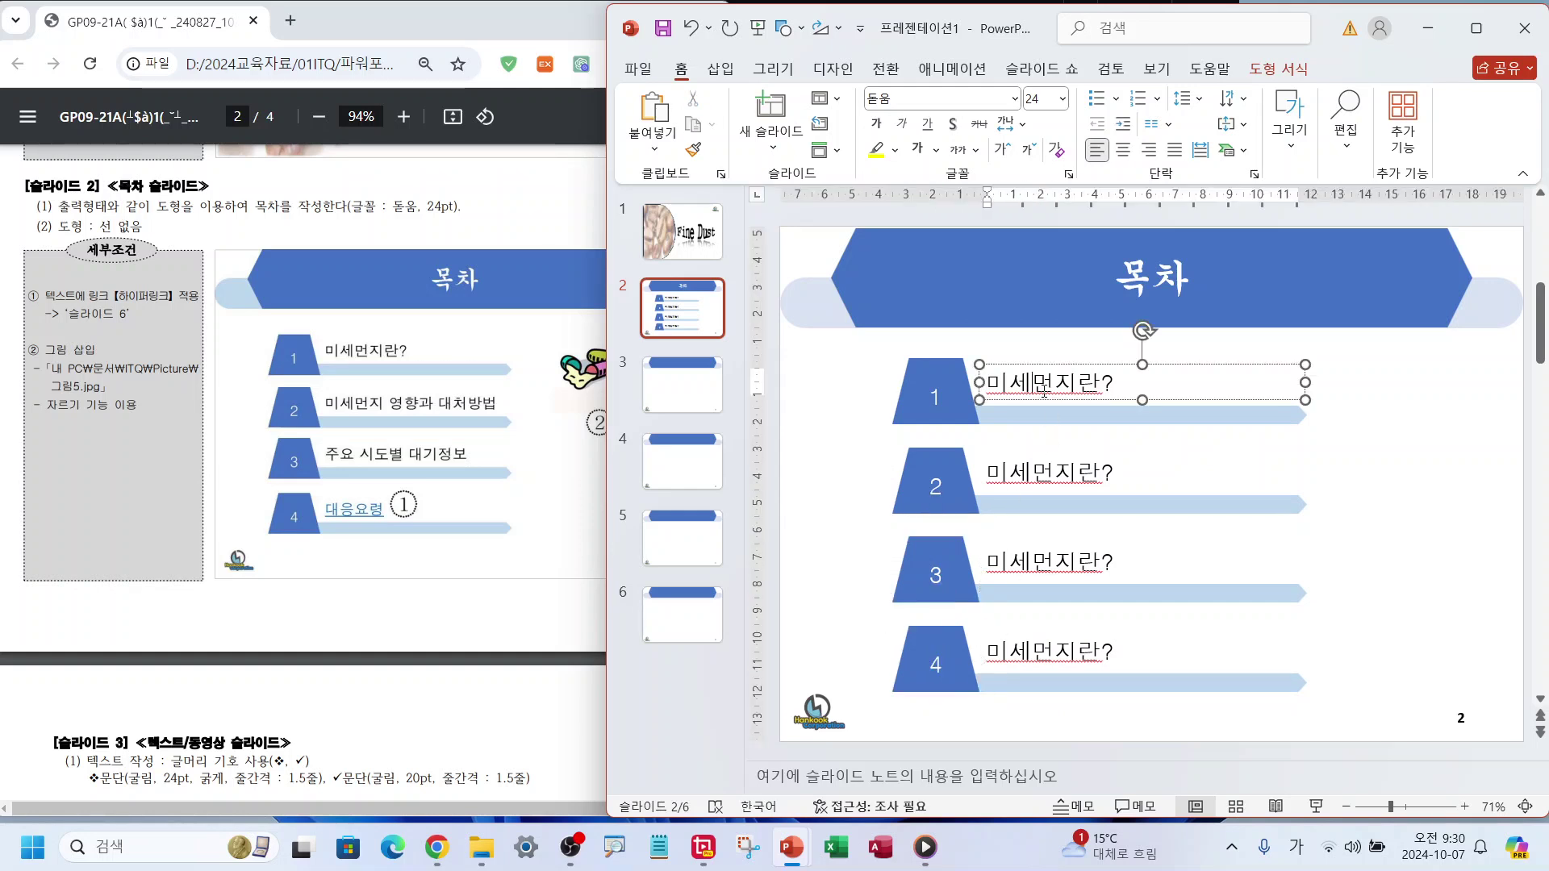
click(1037, 468)
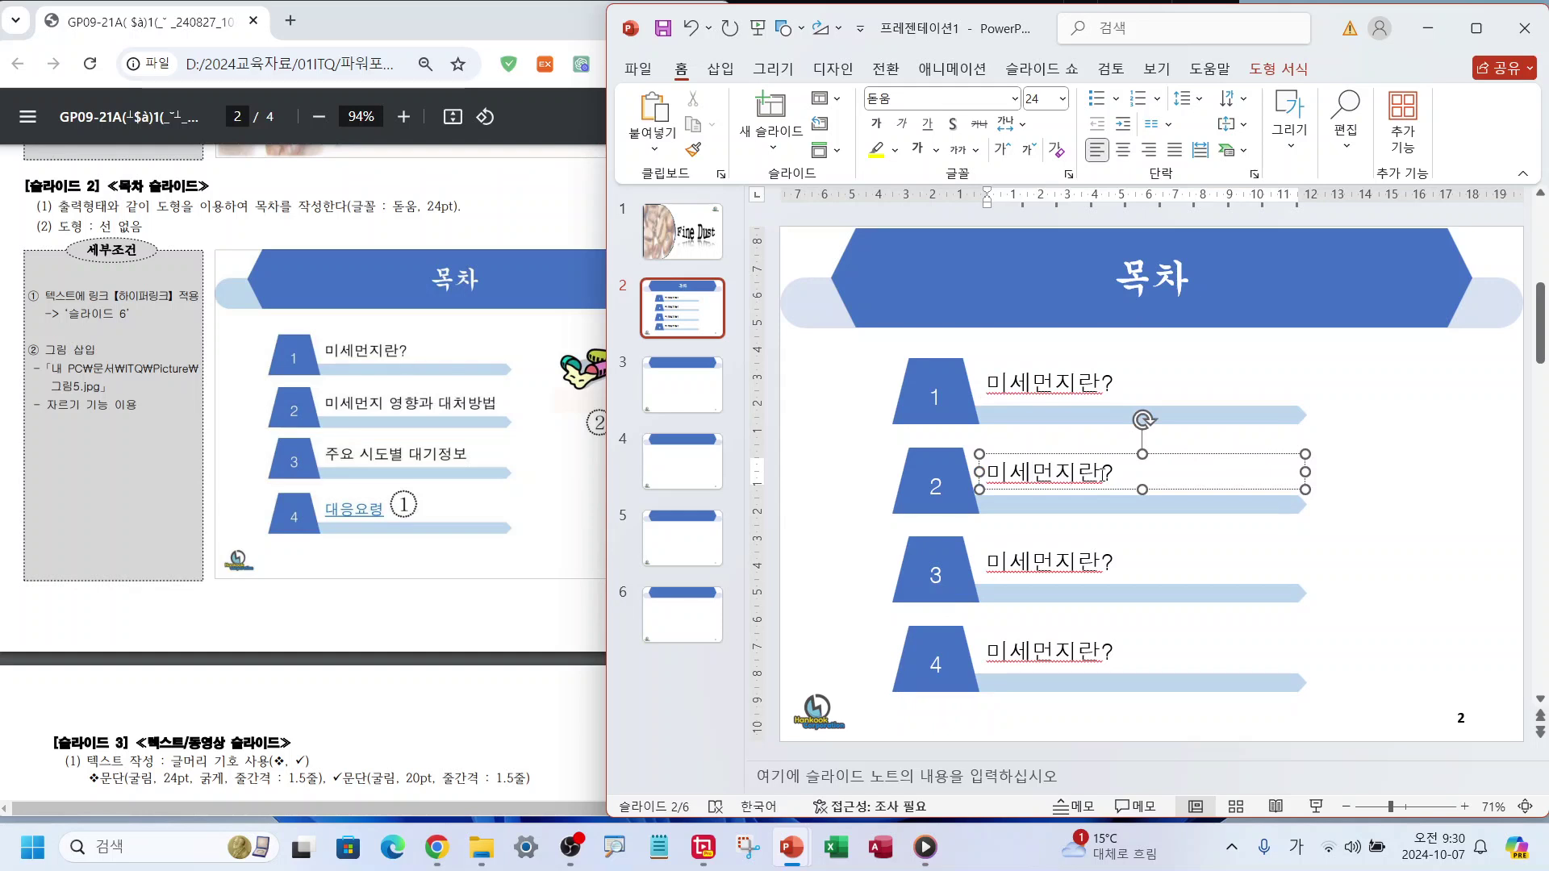
double_click(1088, 476)
click(1118, 482)
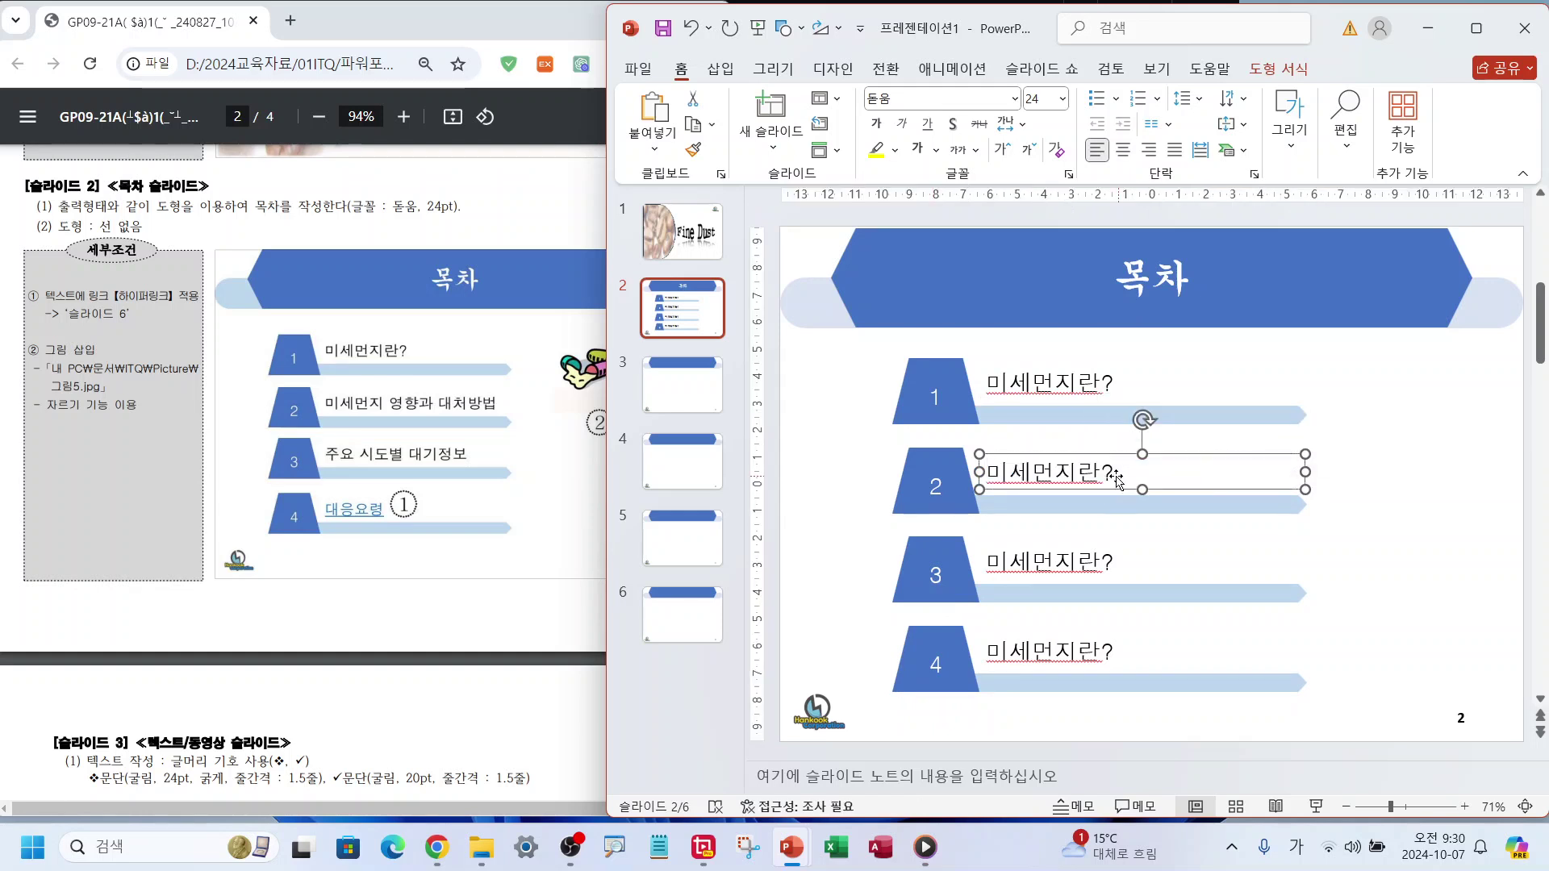
click(1096, 474)
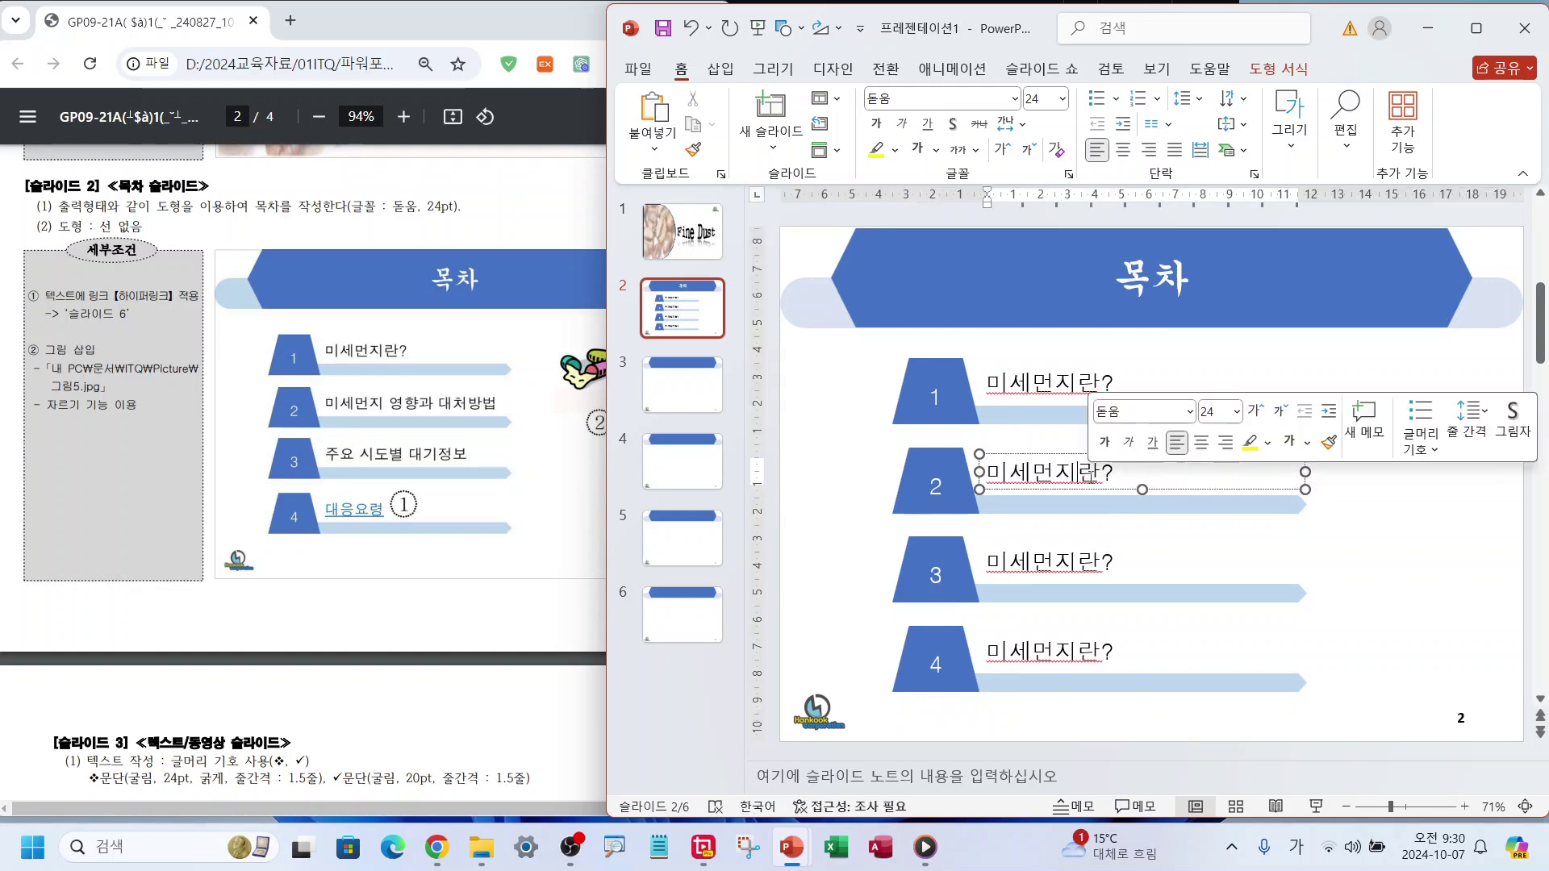
key(BackSpace)
key(BackSpace)
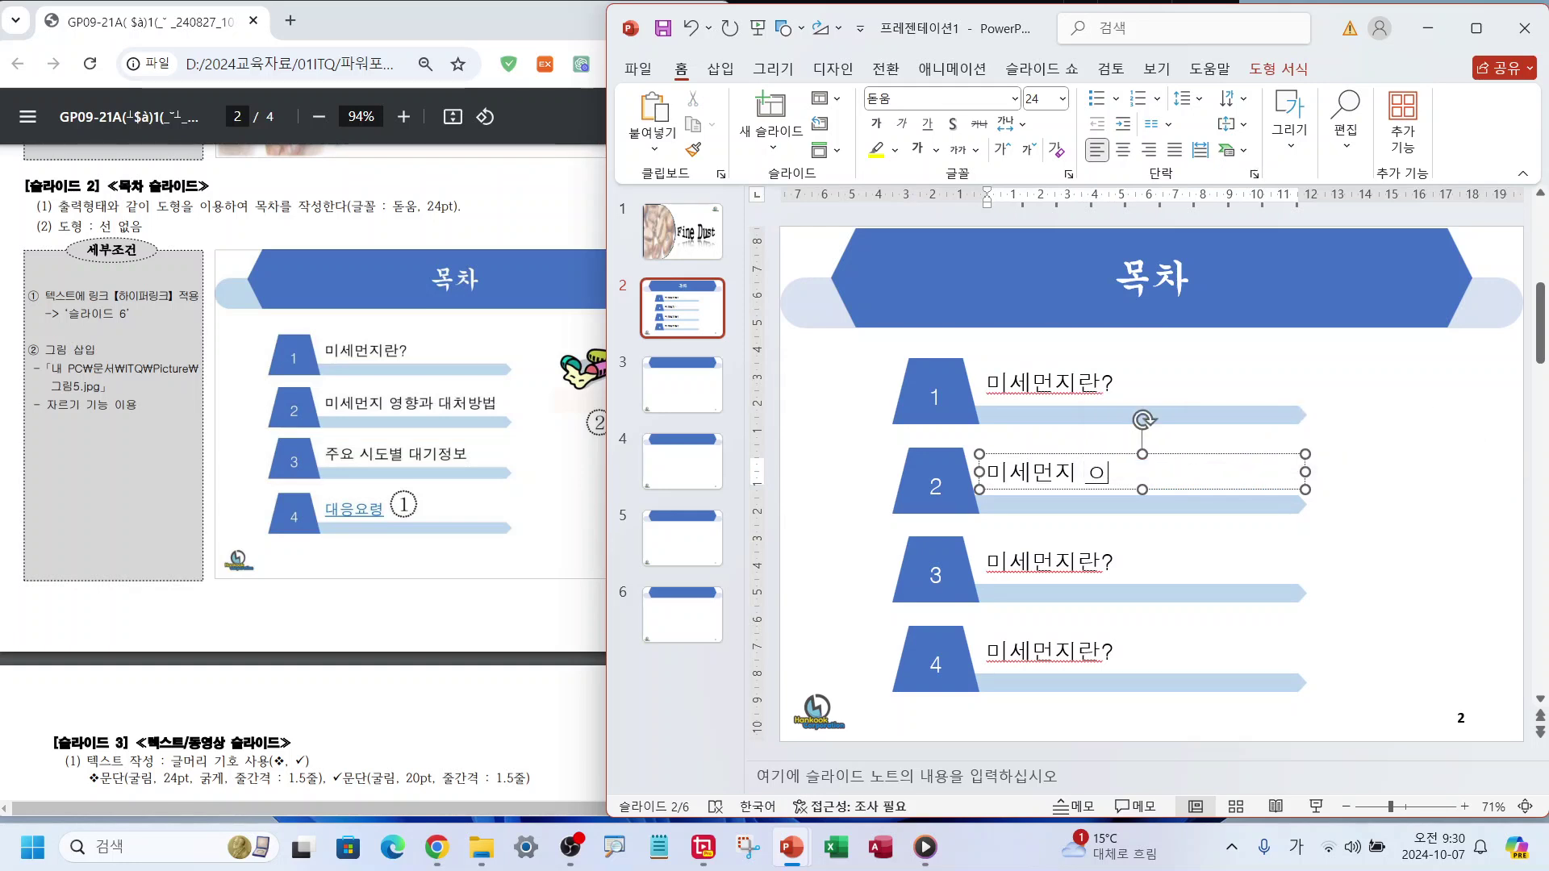
text(영향과 대처방ㅂ)
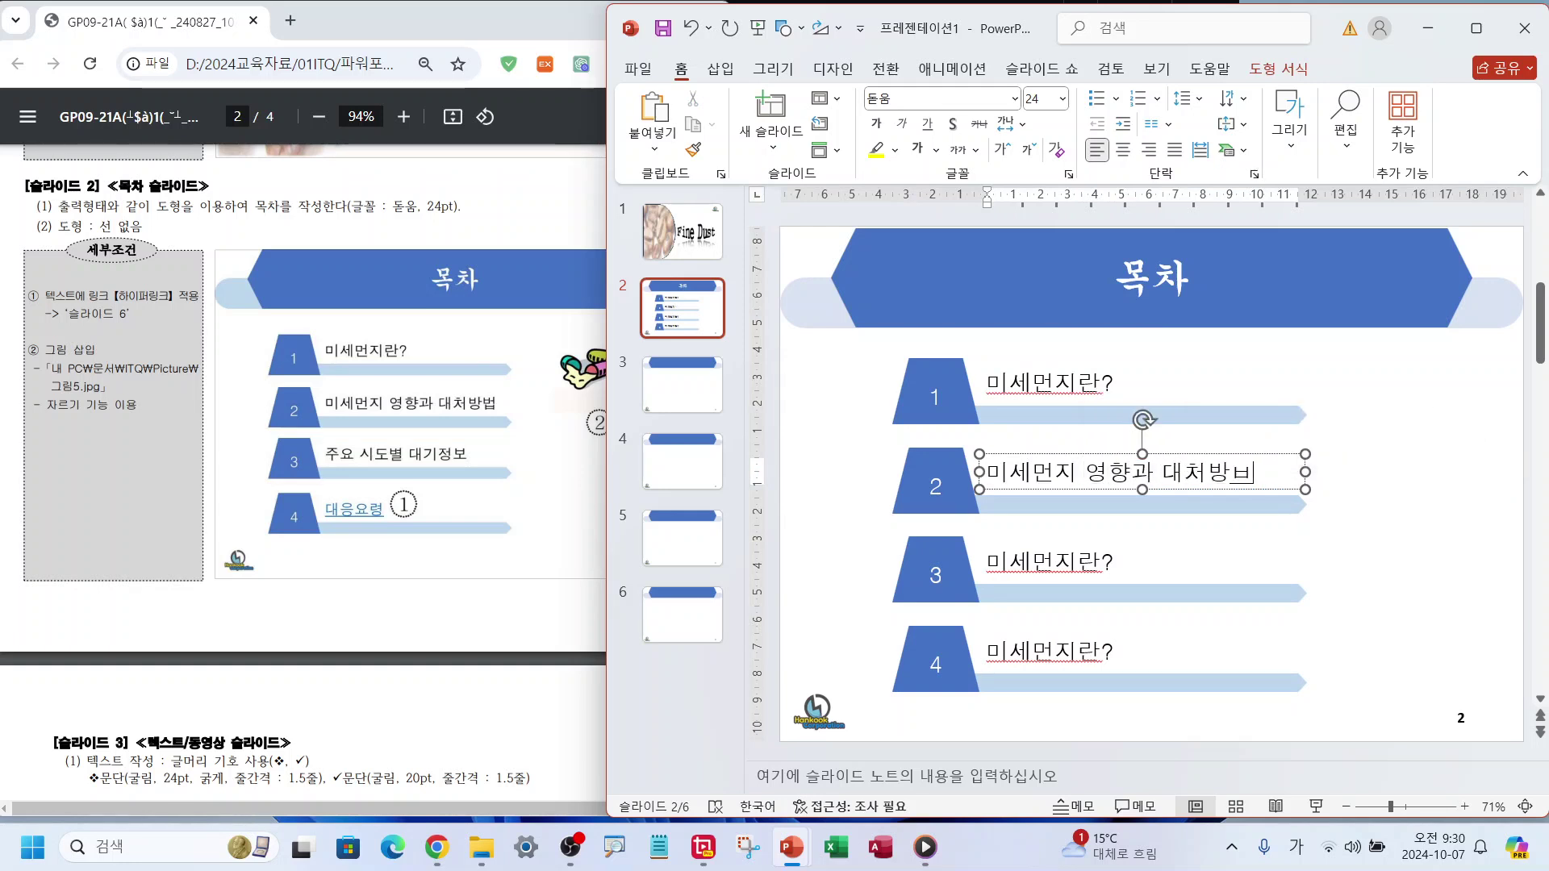
- Replace the third row's text with 주요 시도별 대기정보
click(994, 560)
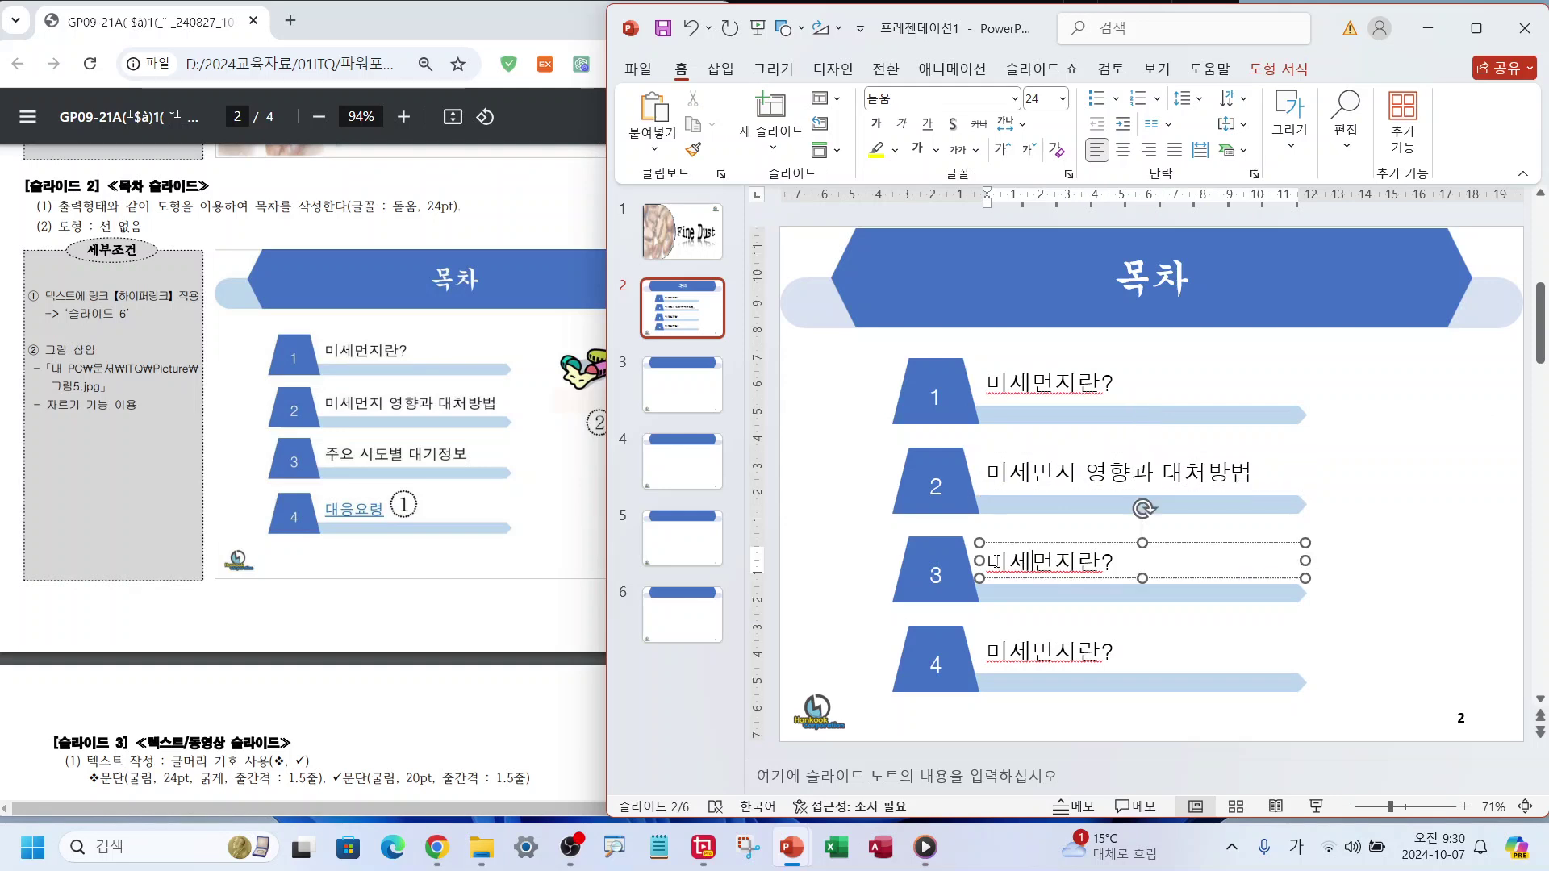
drag(991, 560, 1179, 579)
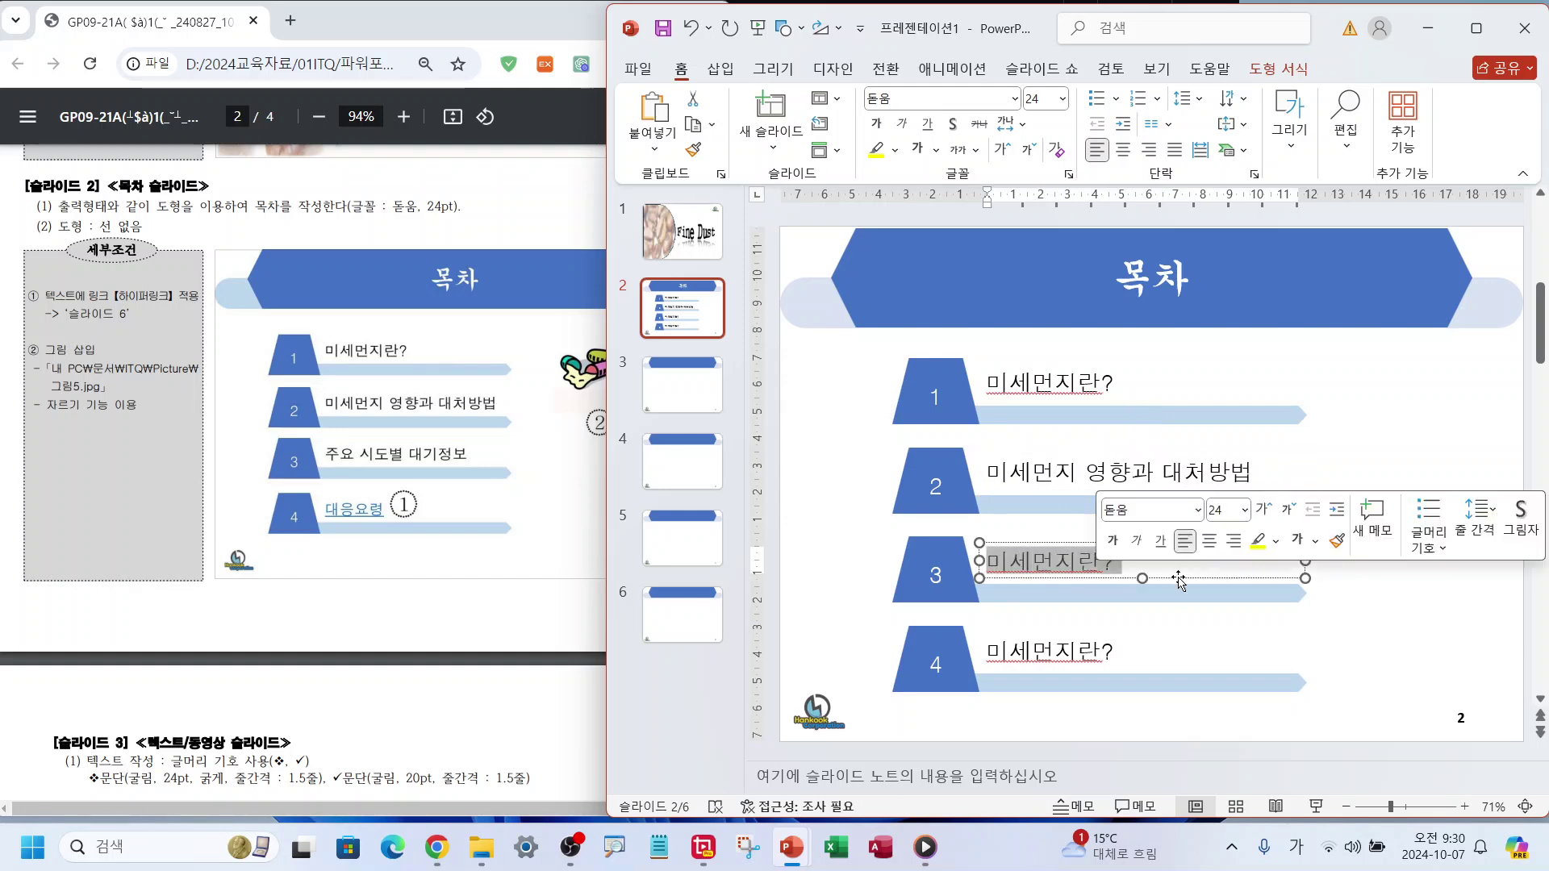
text(주요 )
text(시도)
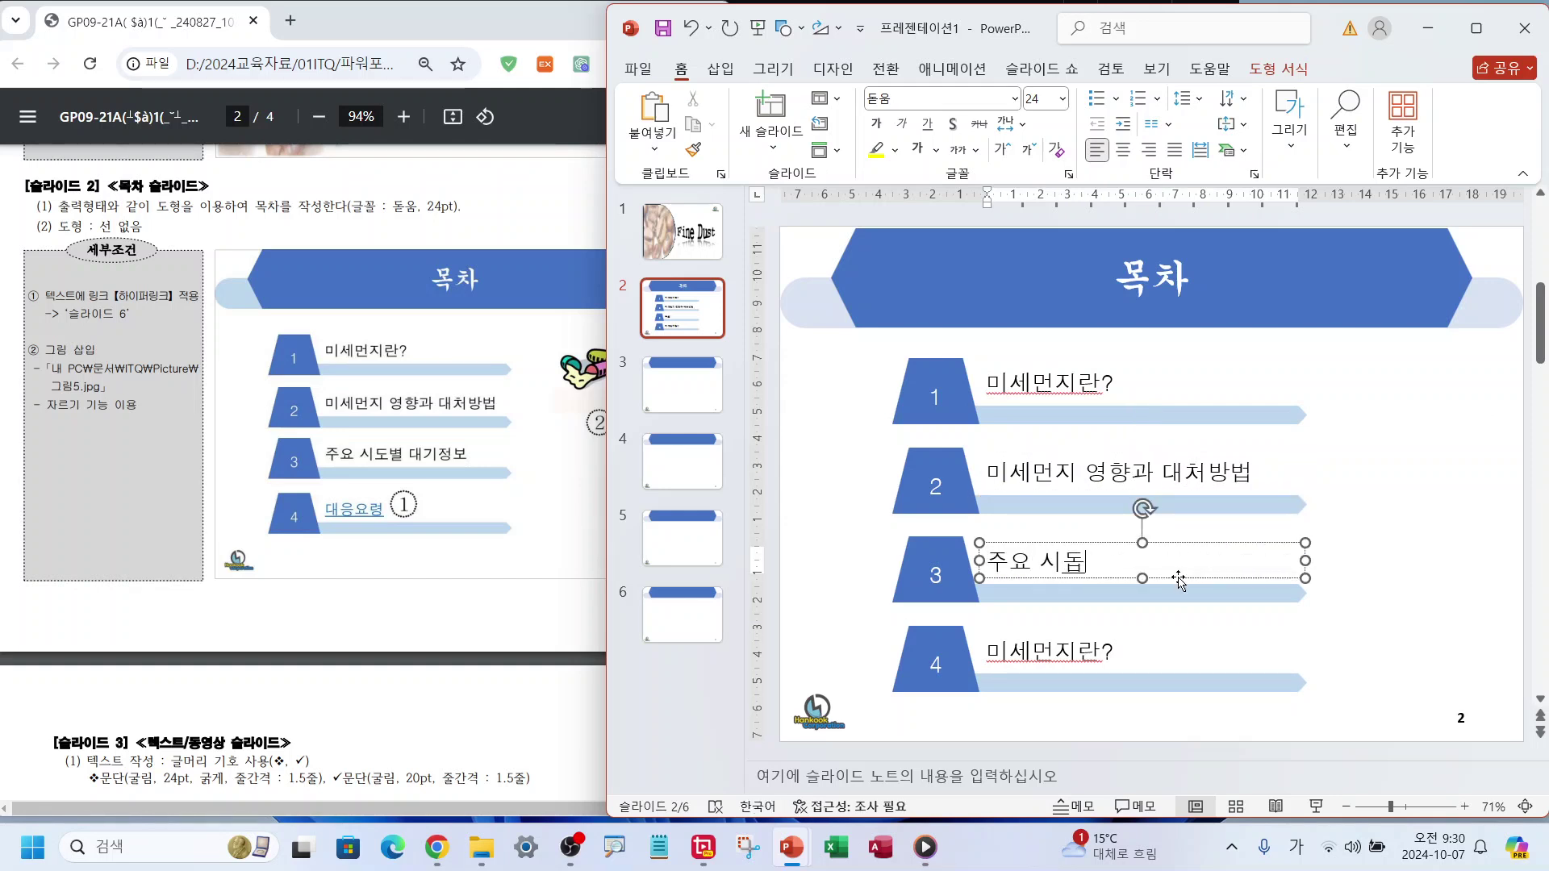
text(별 대기정보)
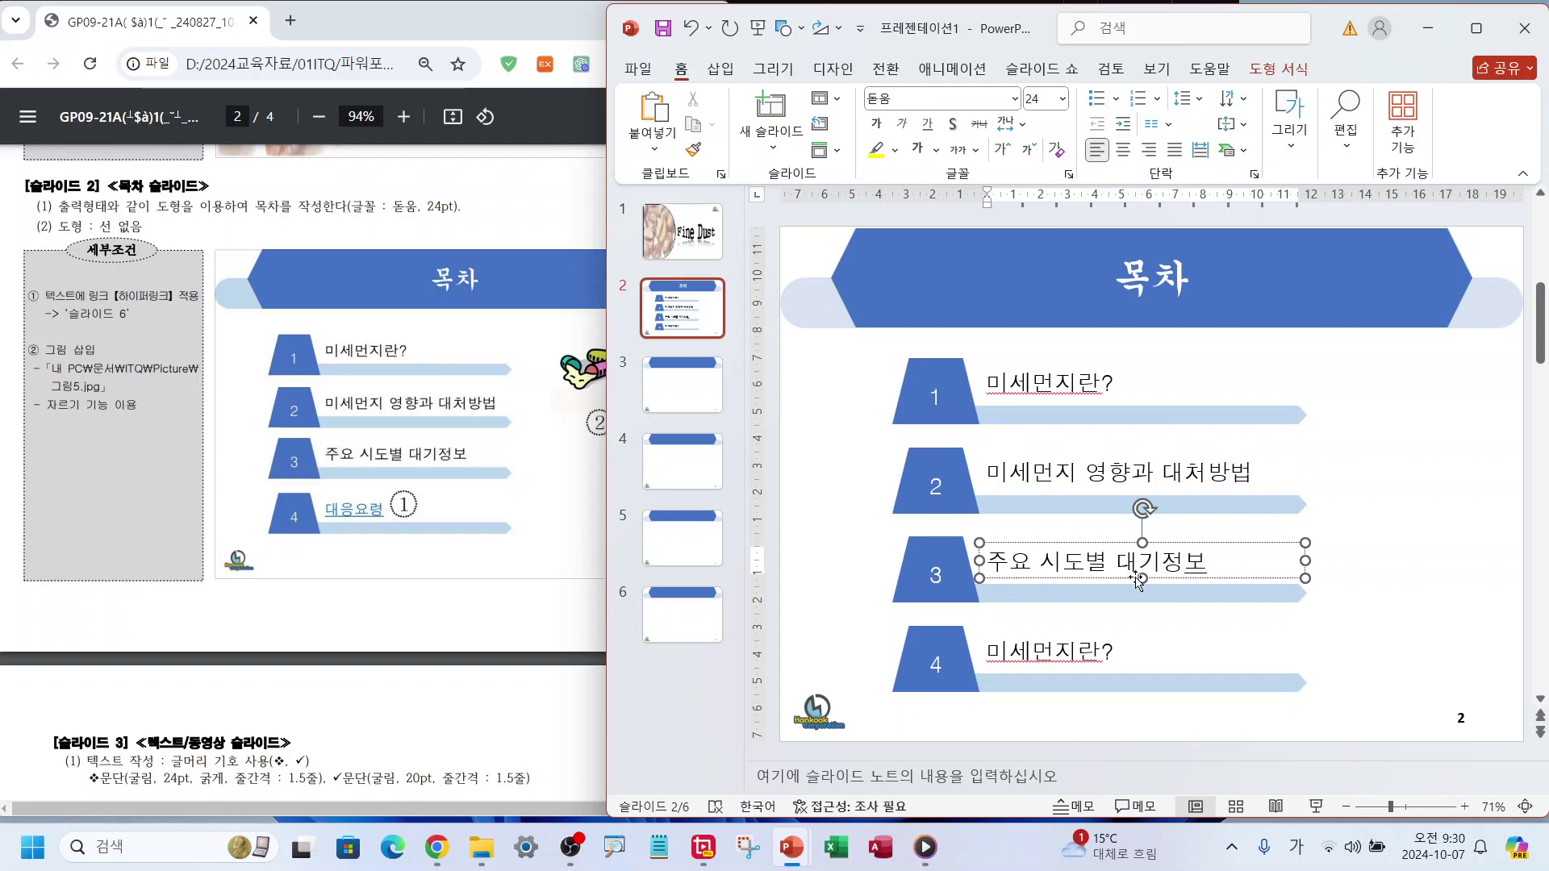
- Replace the fourth row's text with 대응요령
click(998, 650)
double_click(998, 651)
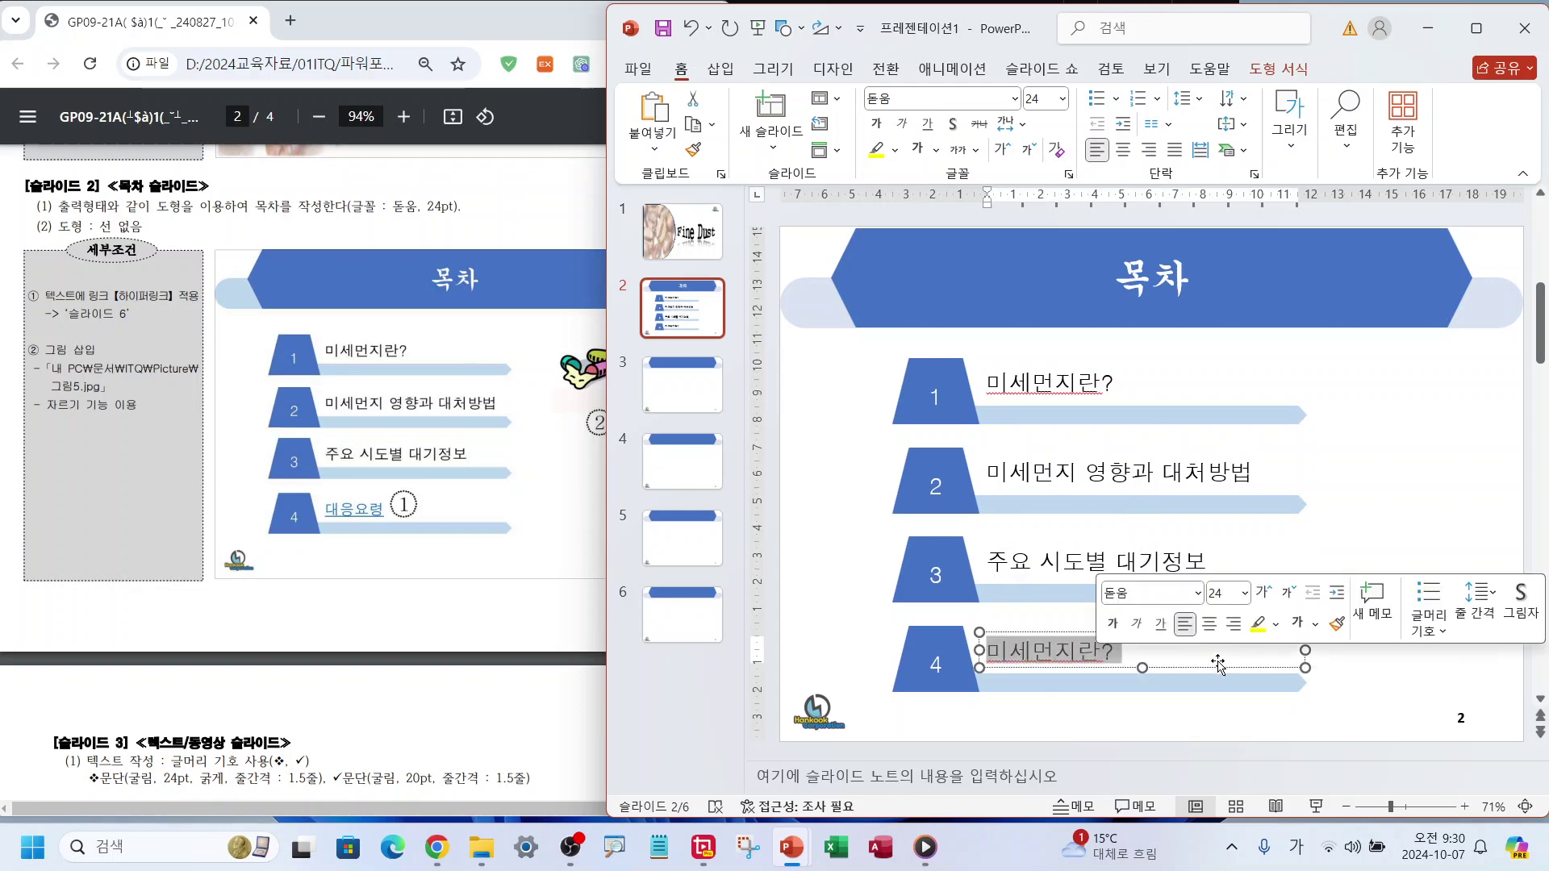
text(대응요령)
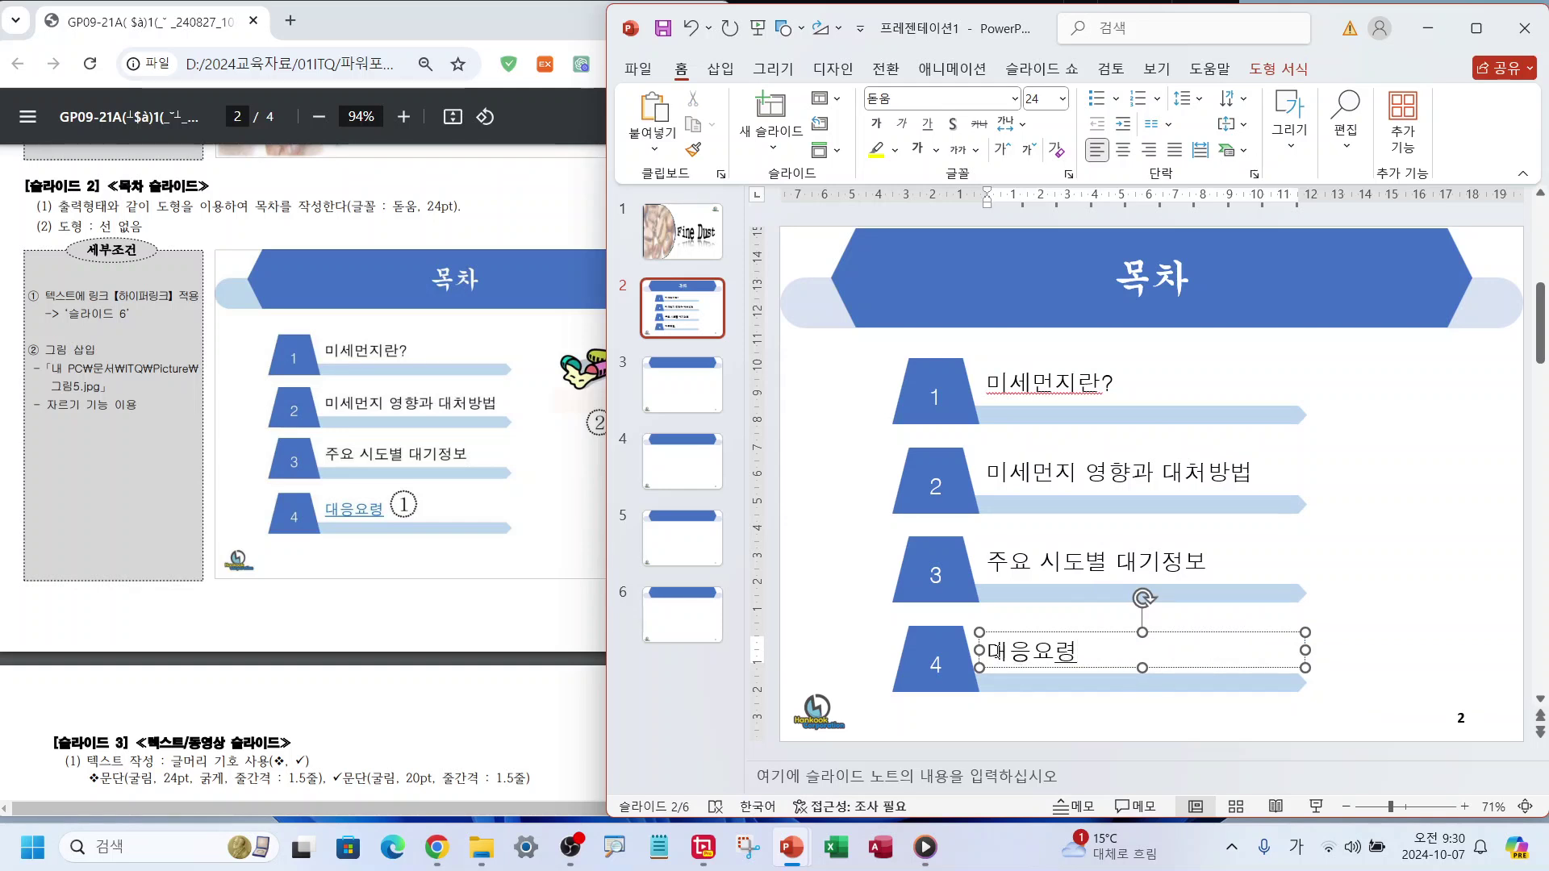
- Hyperlink the text 대응요령 to slide 6 (슬라이드 6) of the current document
drag(990, 650, 1085, 652)
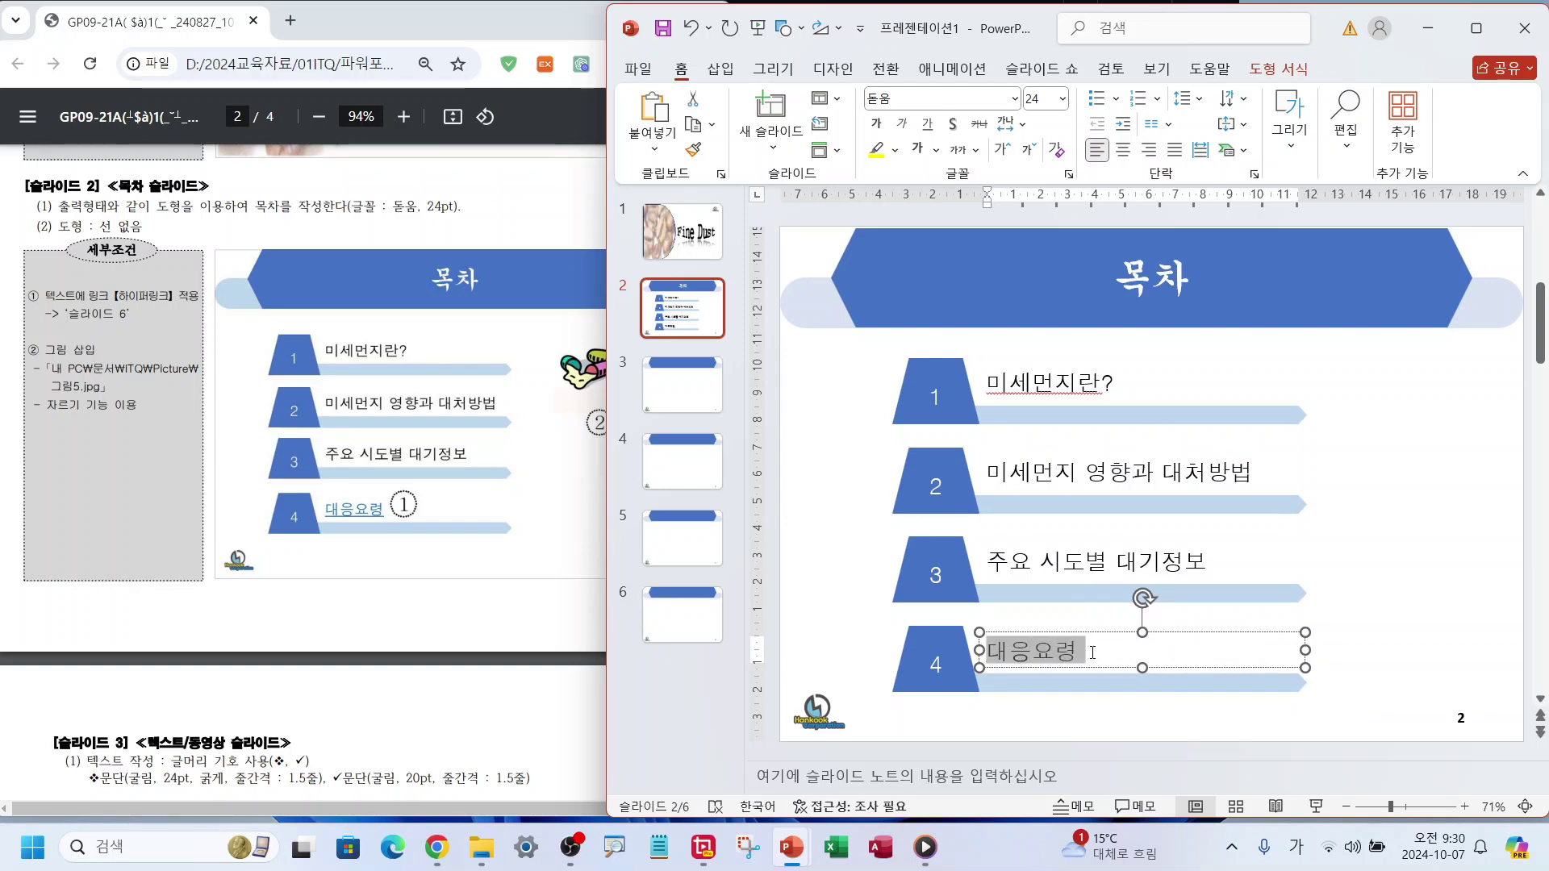
right_click(1028, 656)
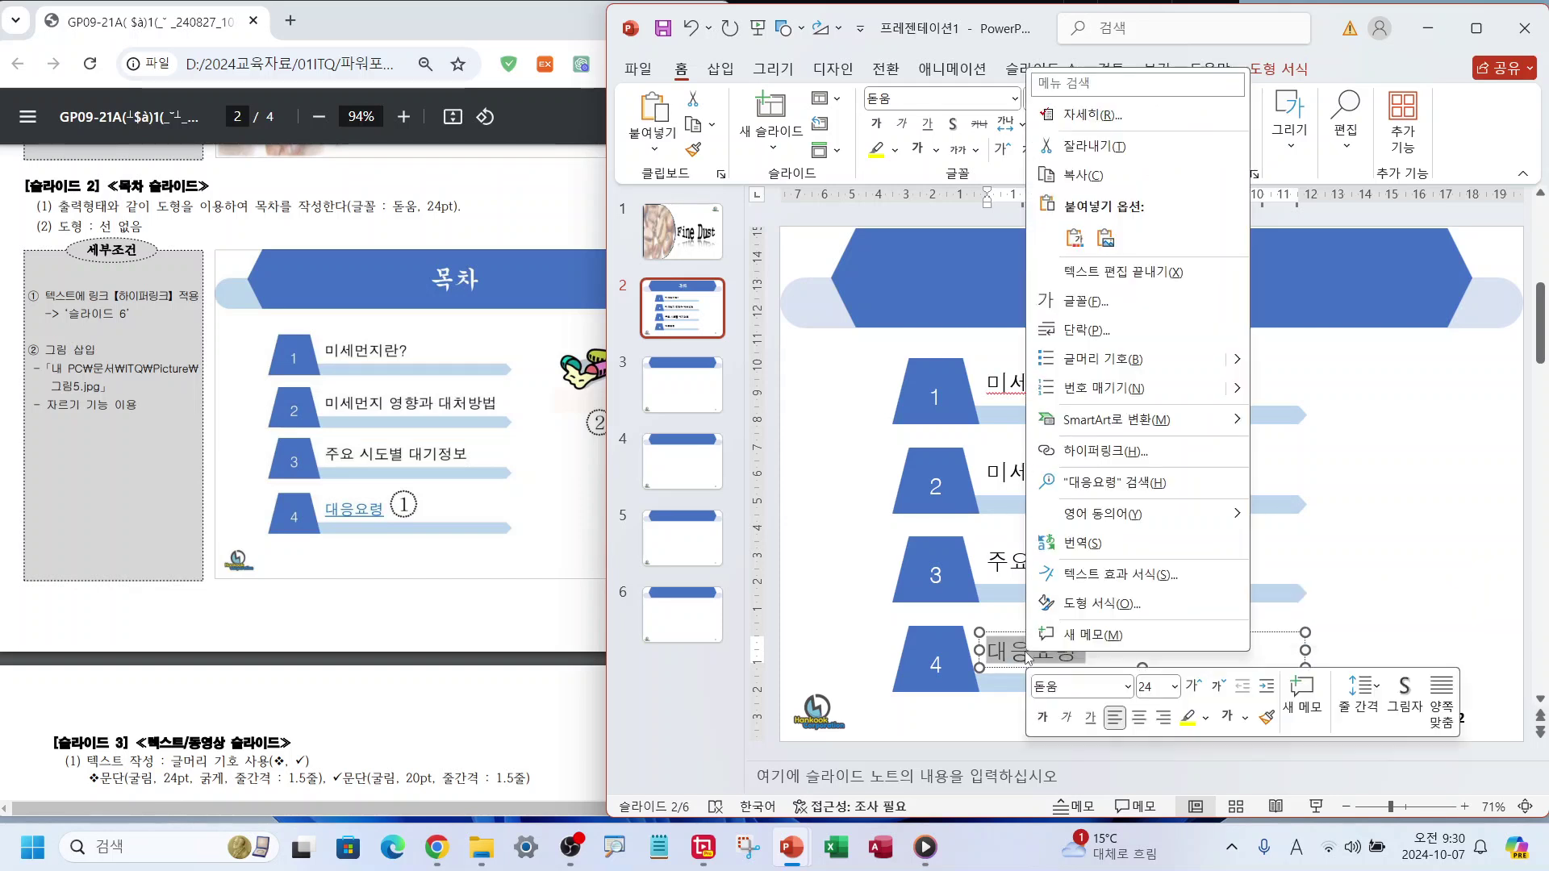
click(1081, 455)
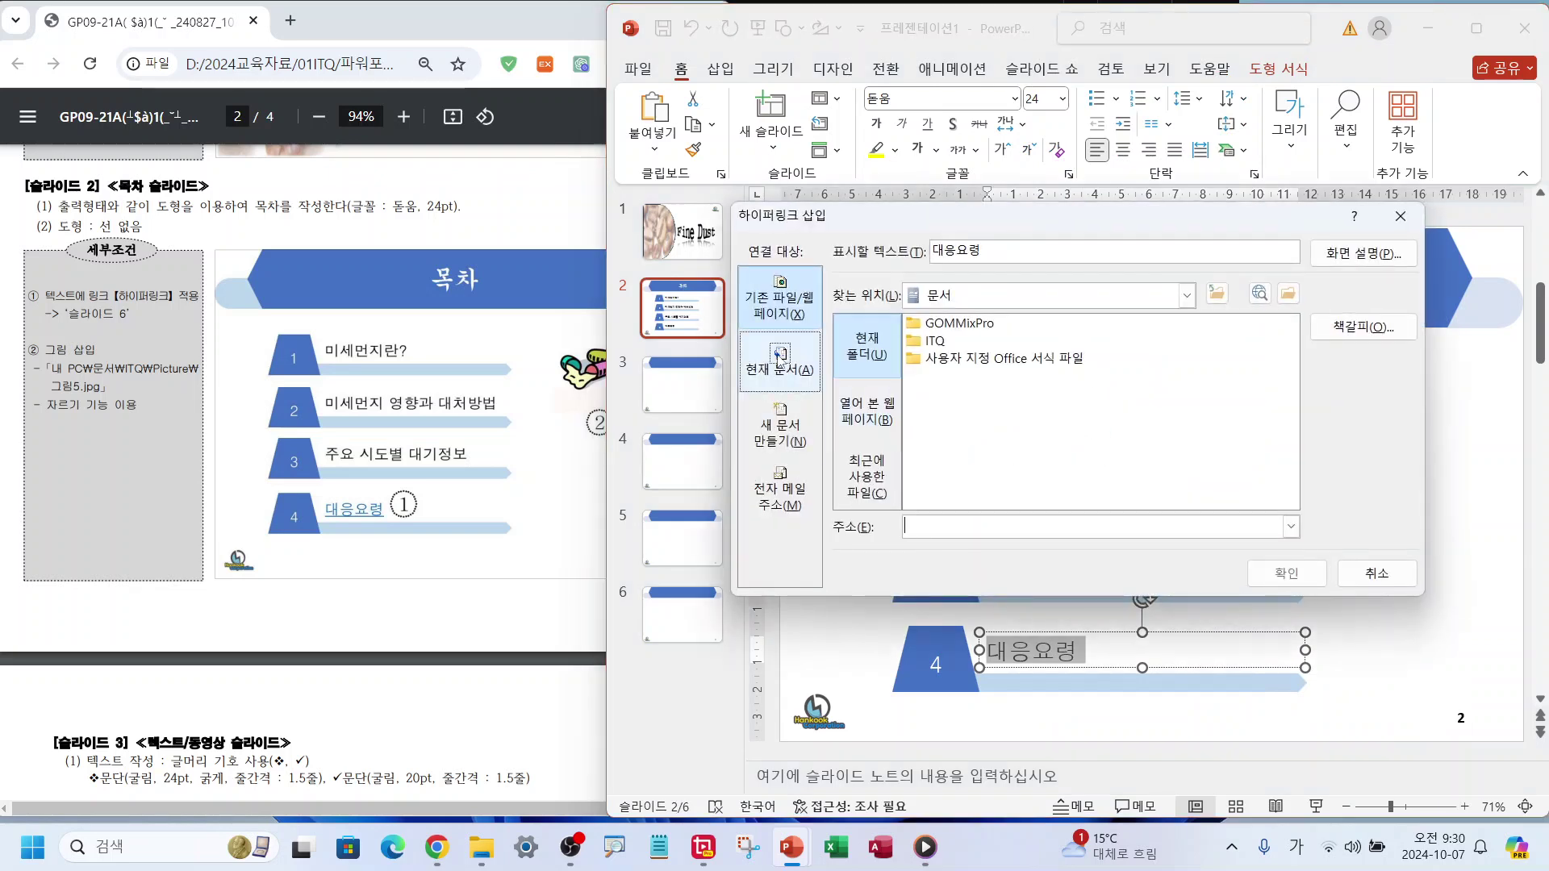
click(780, 363)
click(899, 492)
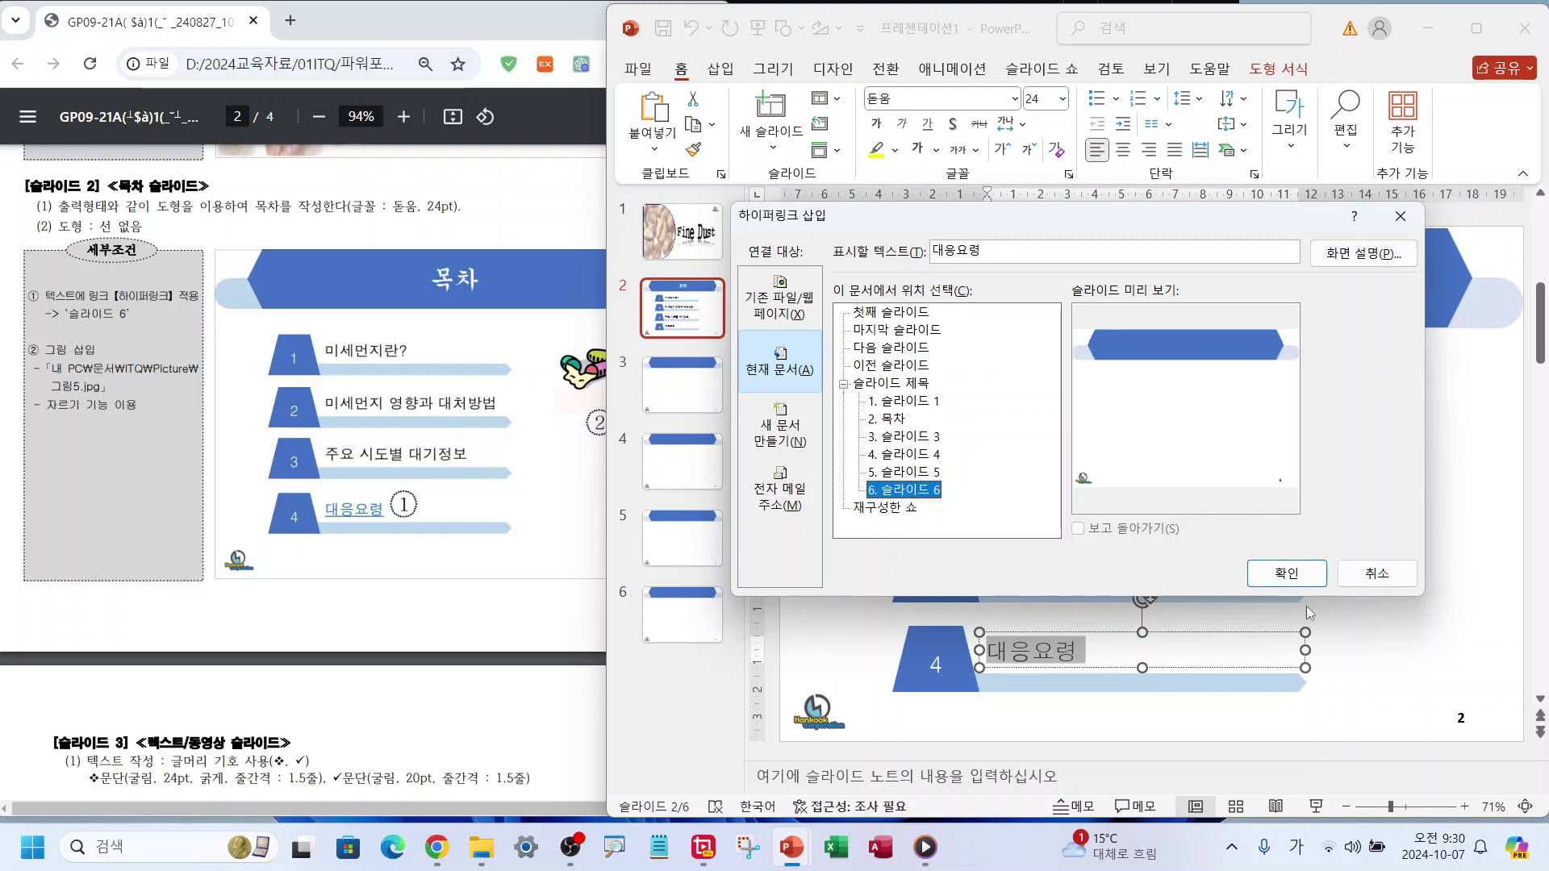
click(1273, 579)
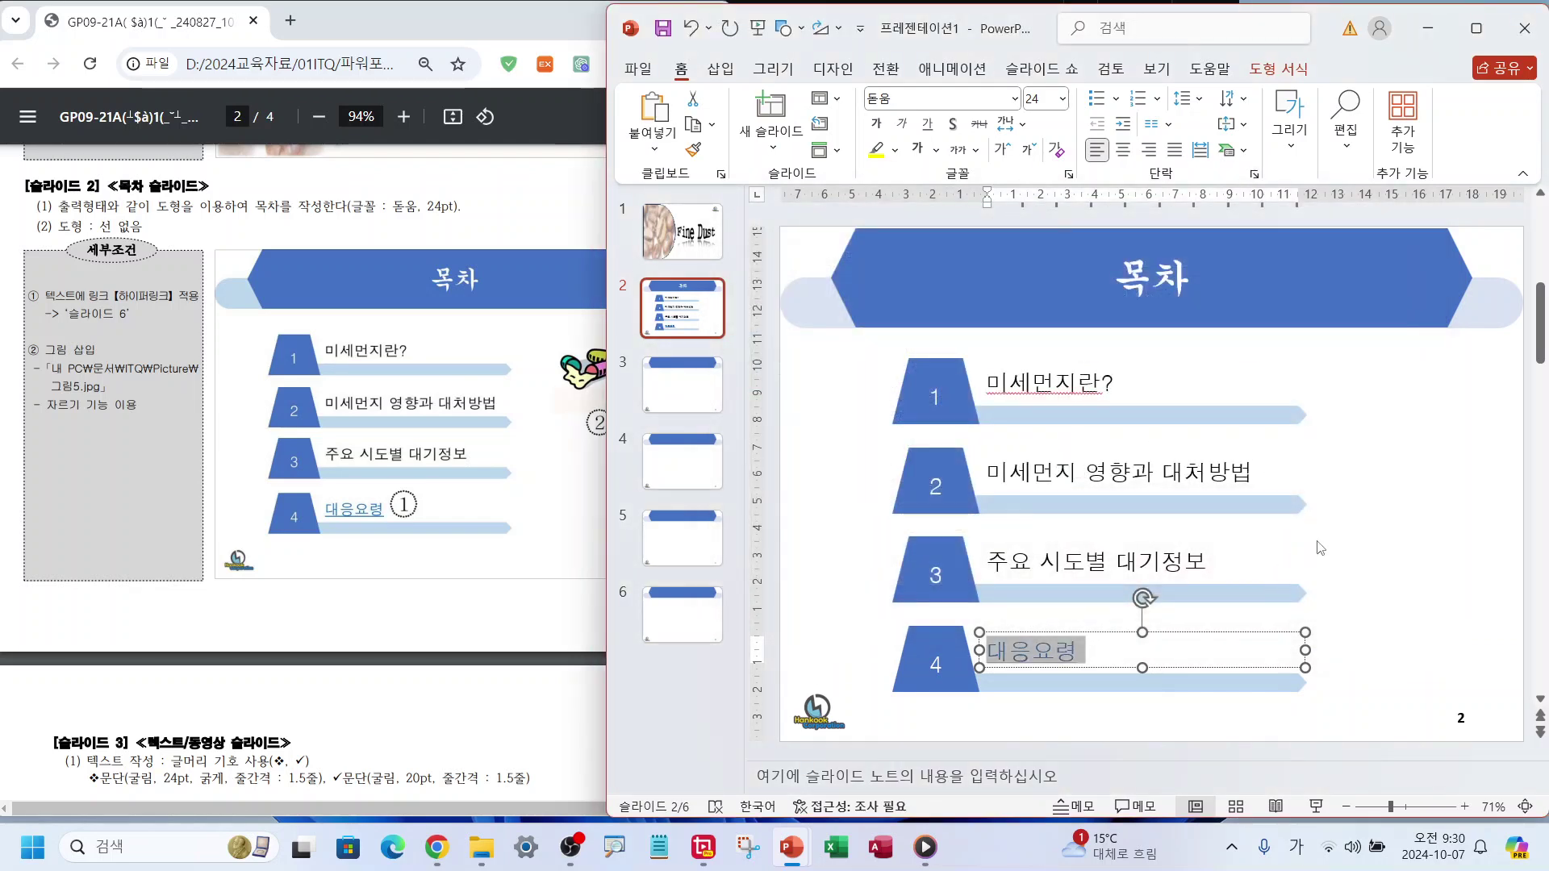
click(1418, 400)
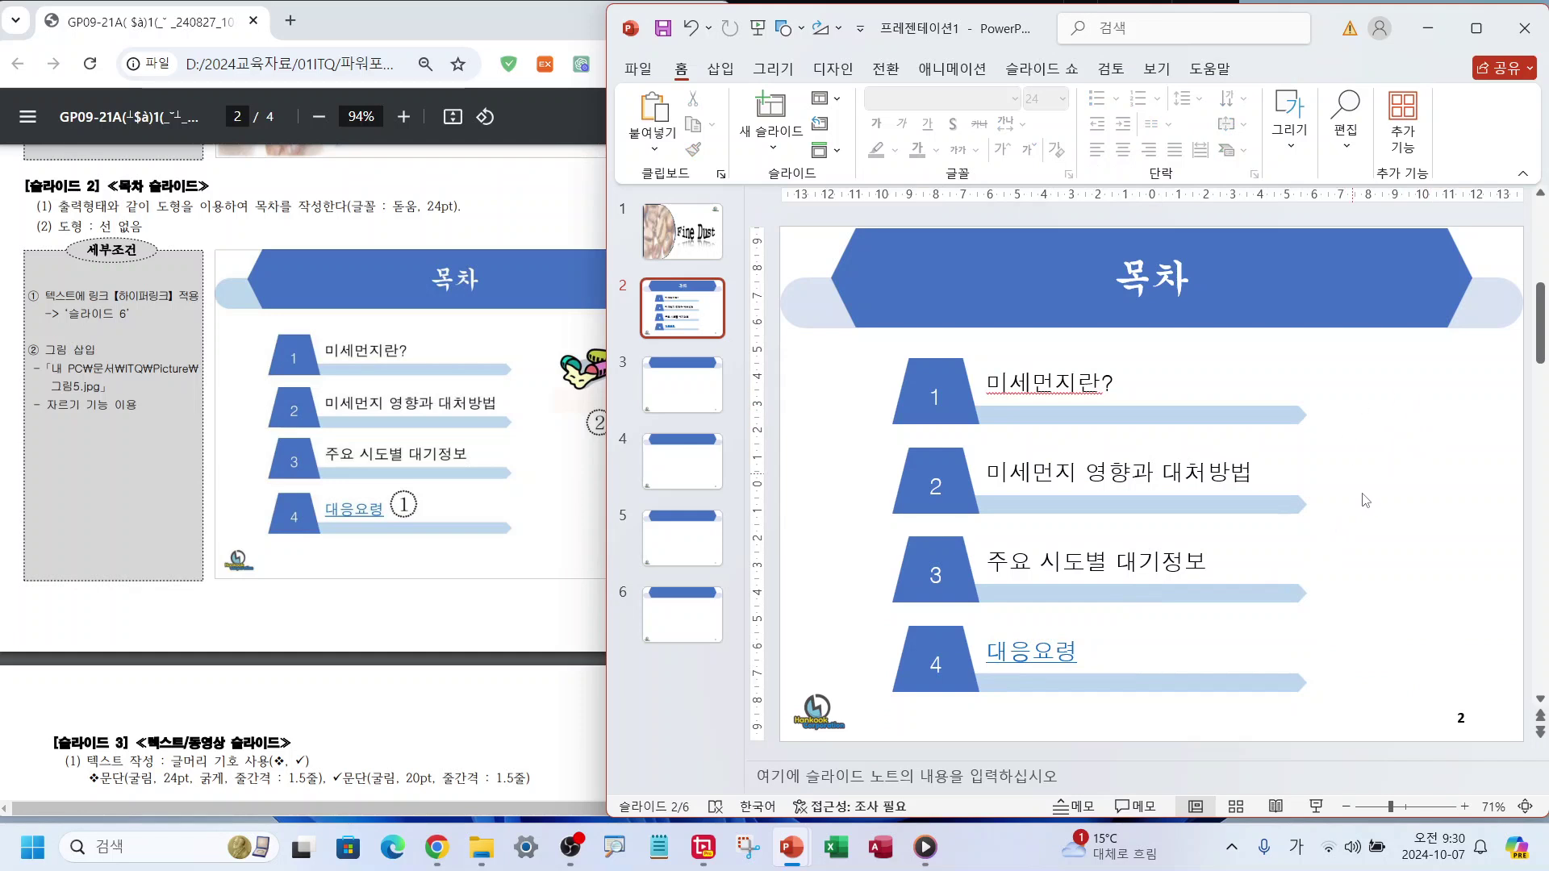
- Insert the picture 그림5.JPG from the ITQ Picture folder on this device onto slide 2
click(723, 71)
click(788, 137)
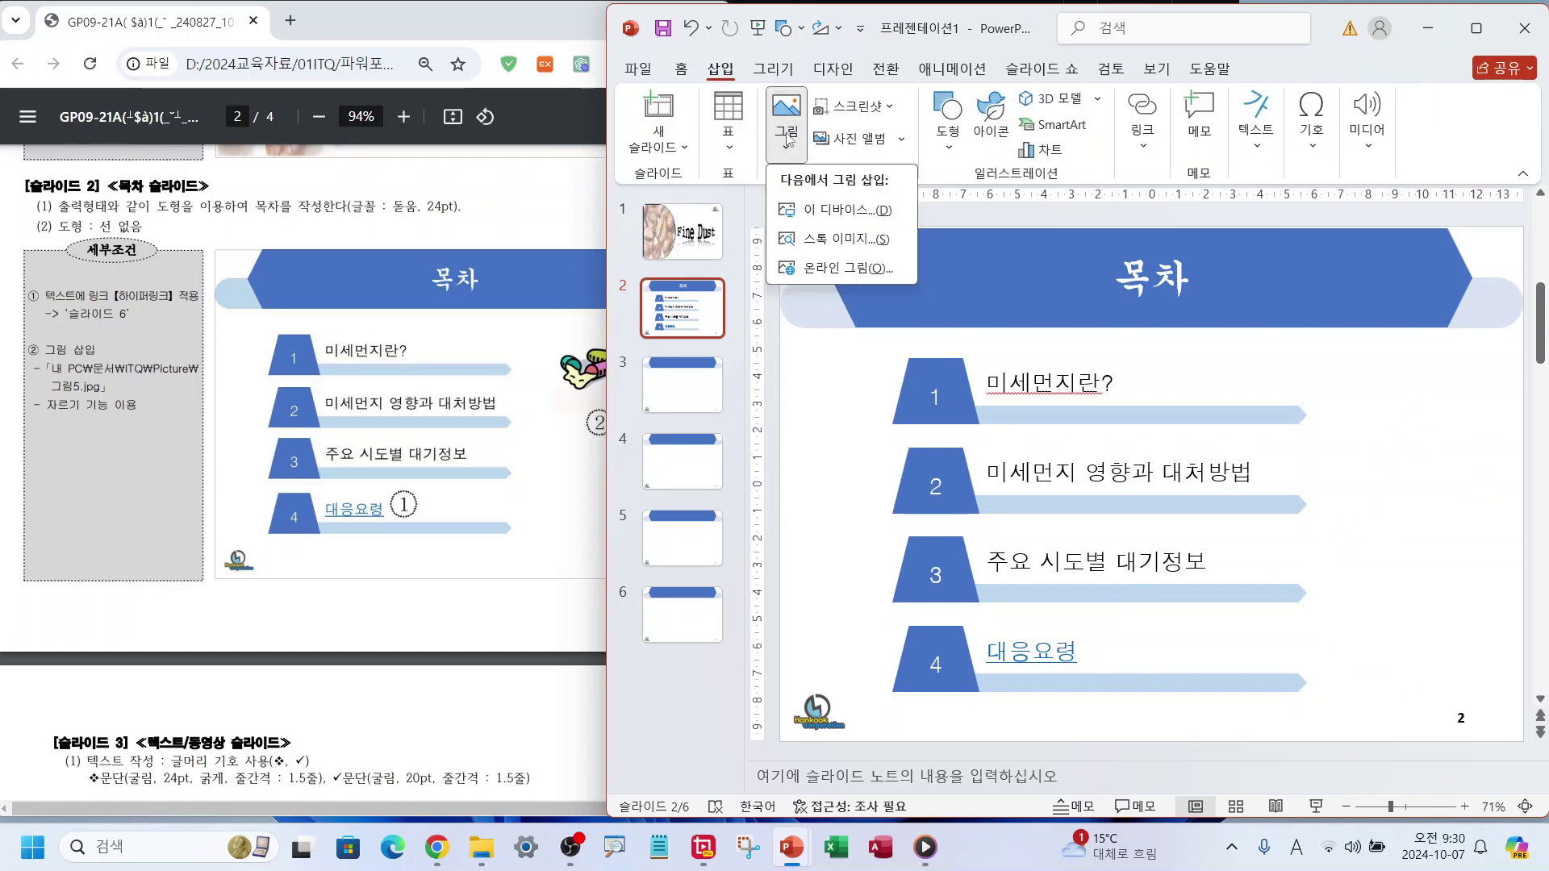
click(815, 209)
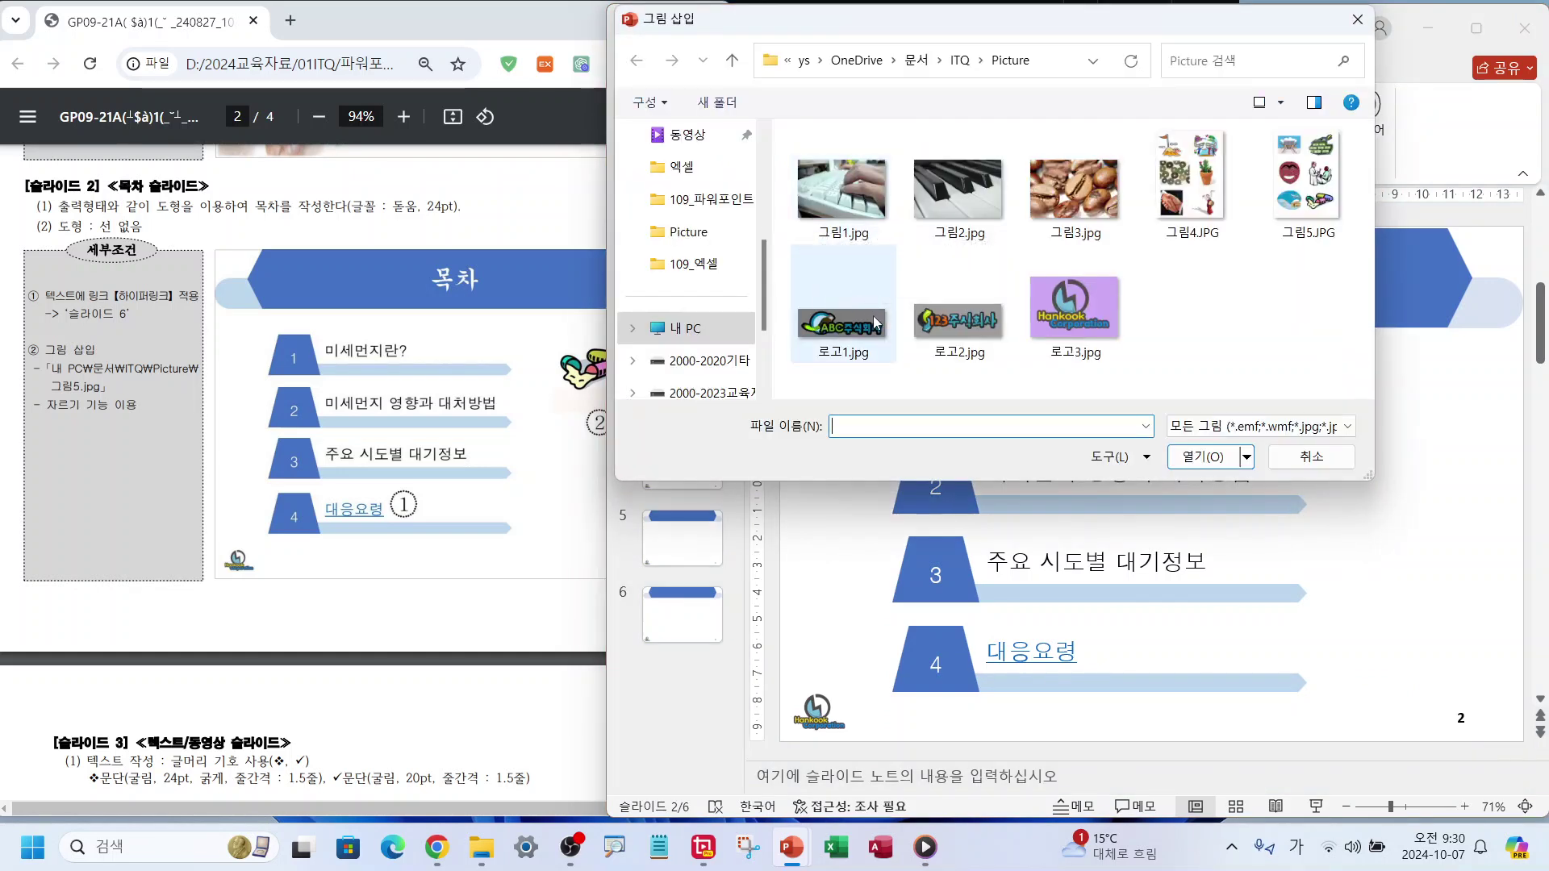
click(1310, 199)
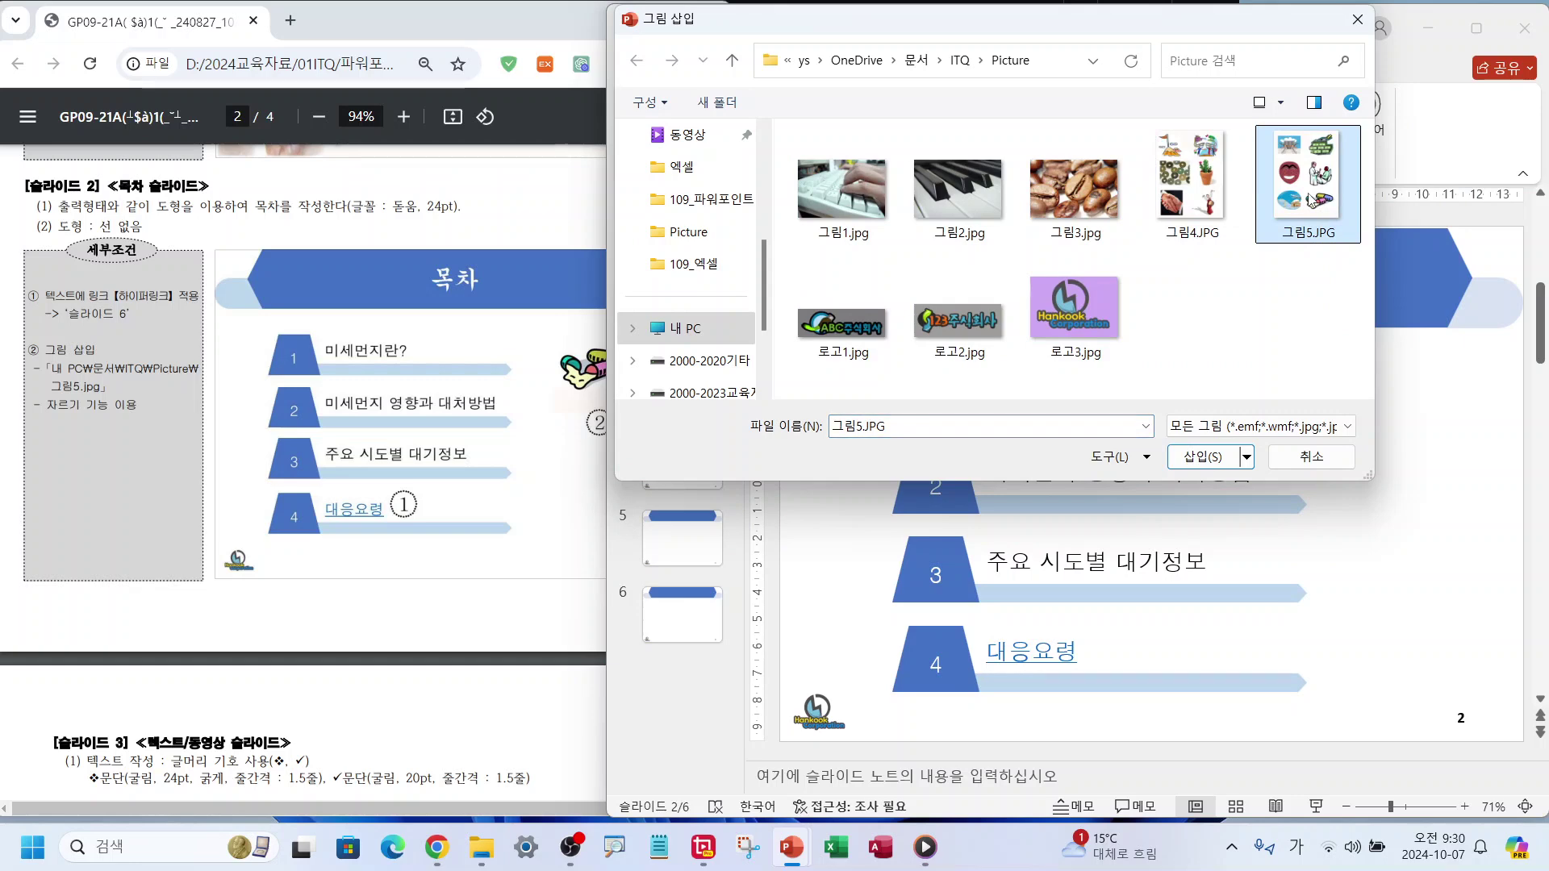
click(1182, 450)
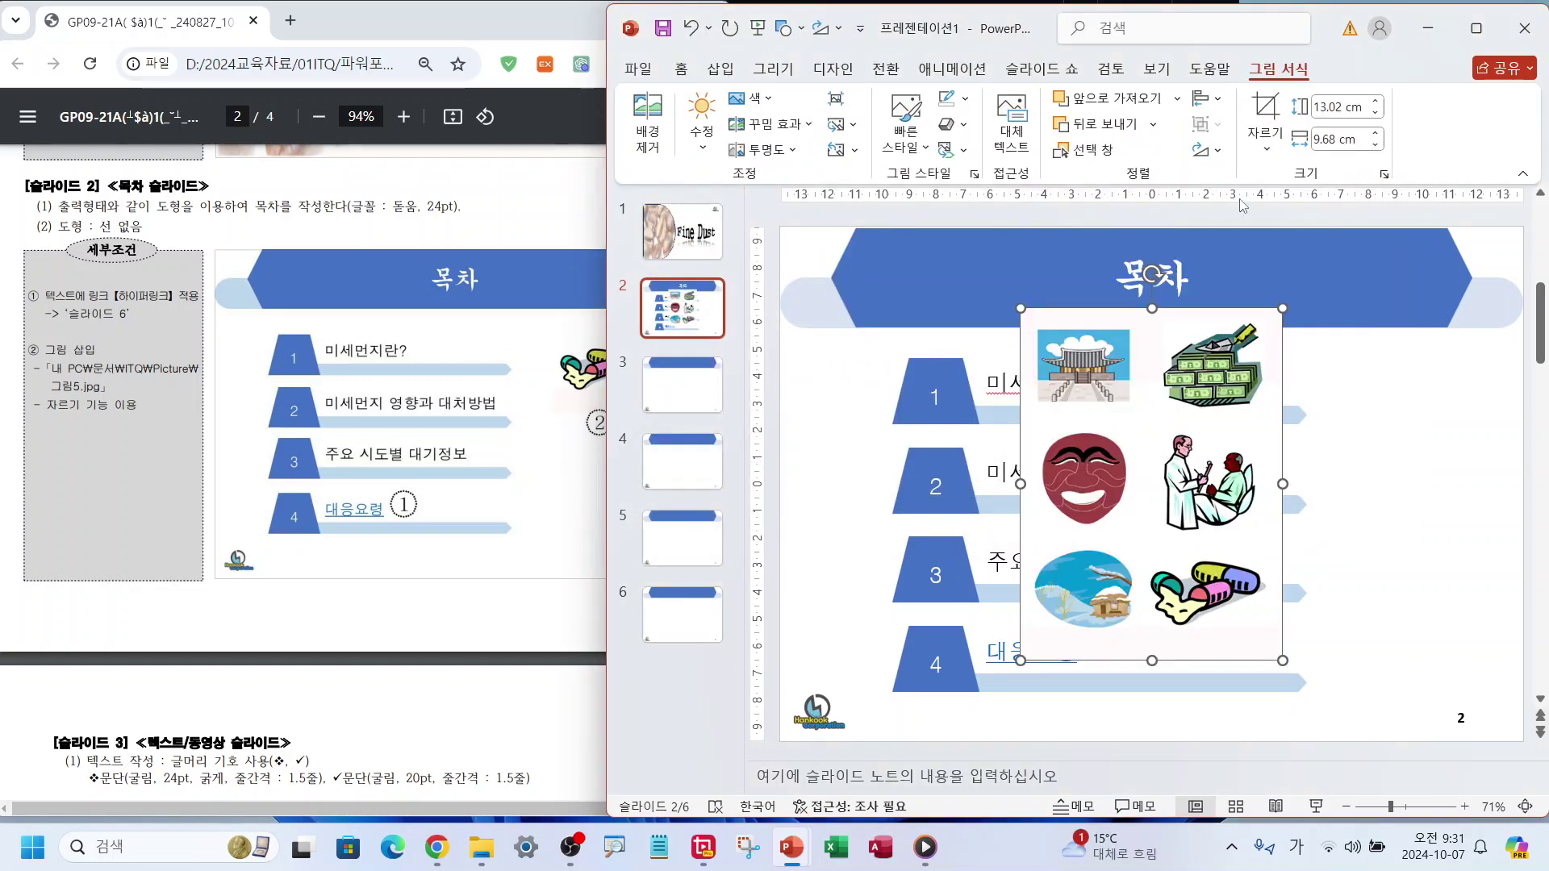
- Crop the inserted picture down to the pill capsules illustration, about 4.7 cm wide and 3 cm high
click(1265, 117)
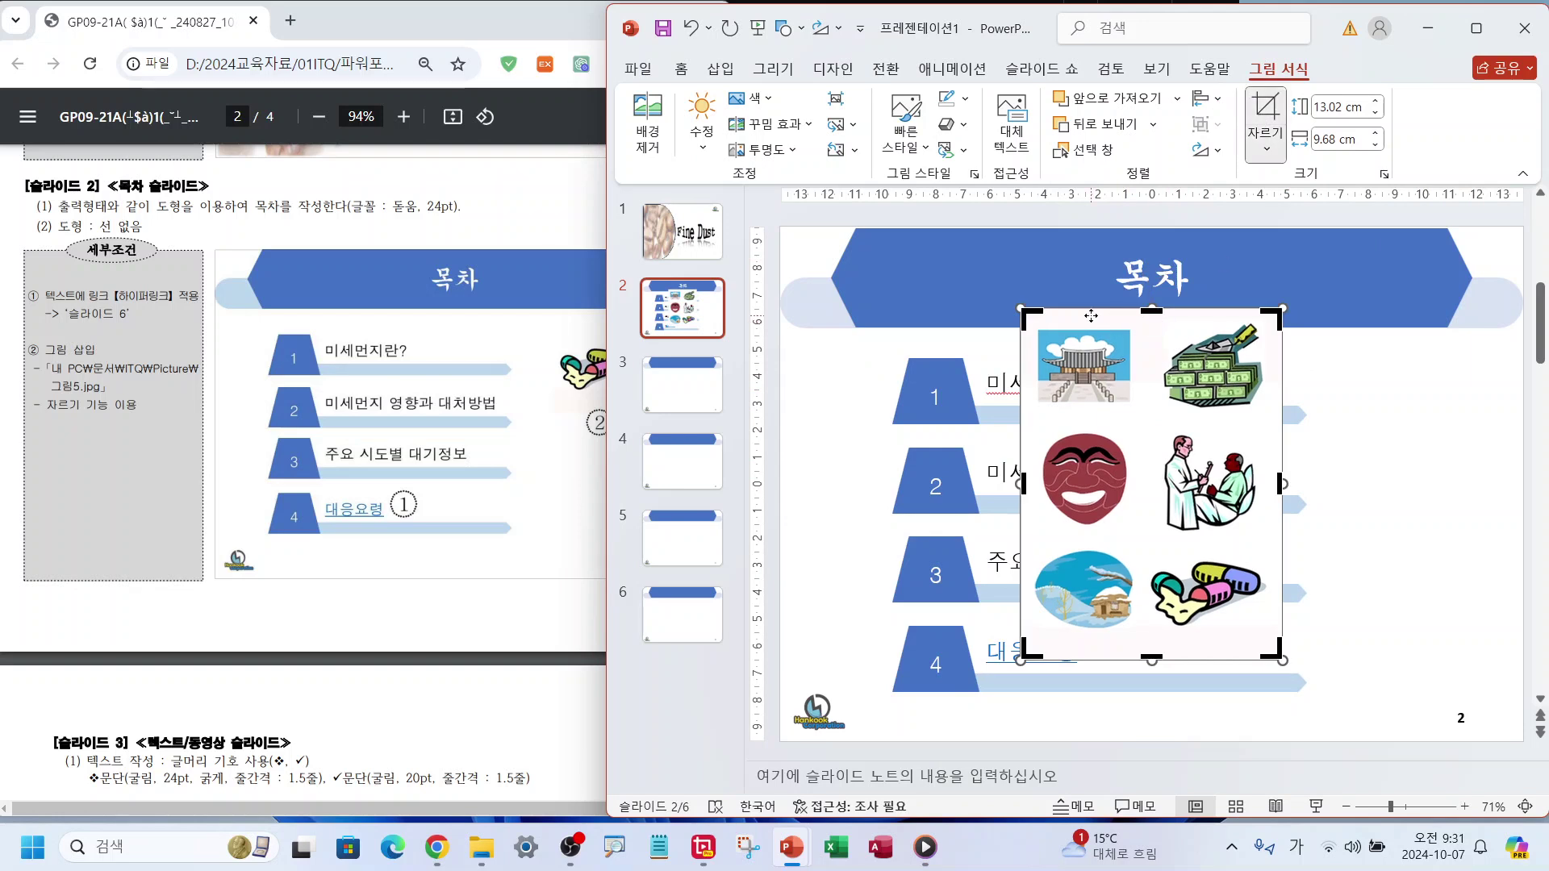
drag(1025, 321, 1145, 551)
drag(1280, 657, 1270, 632)
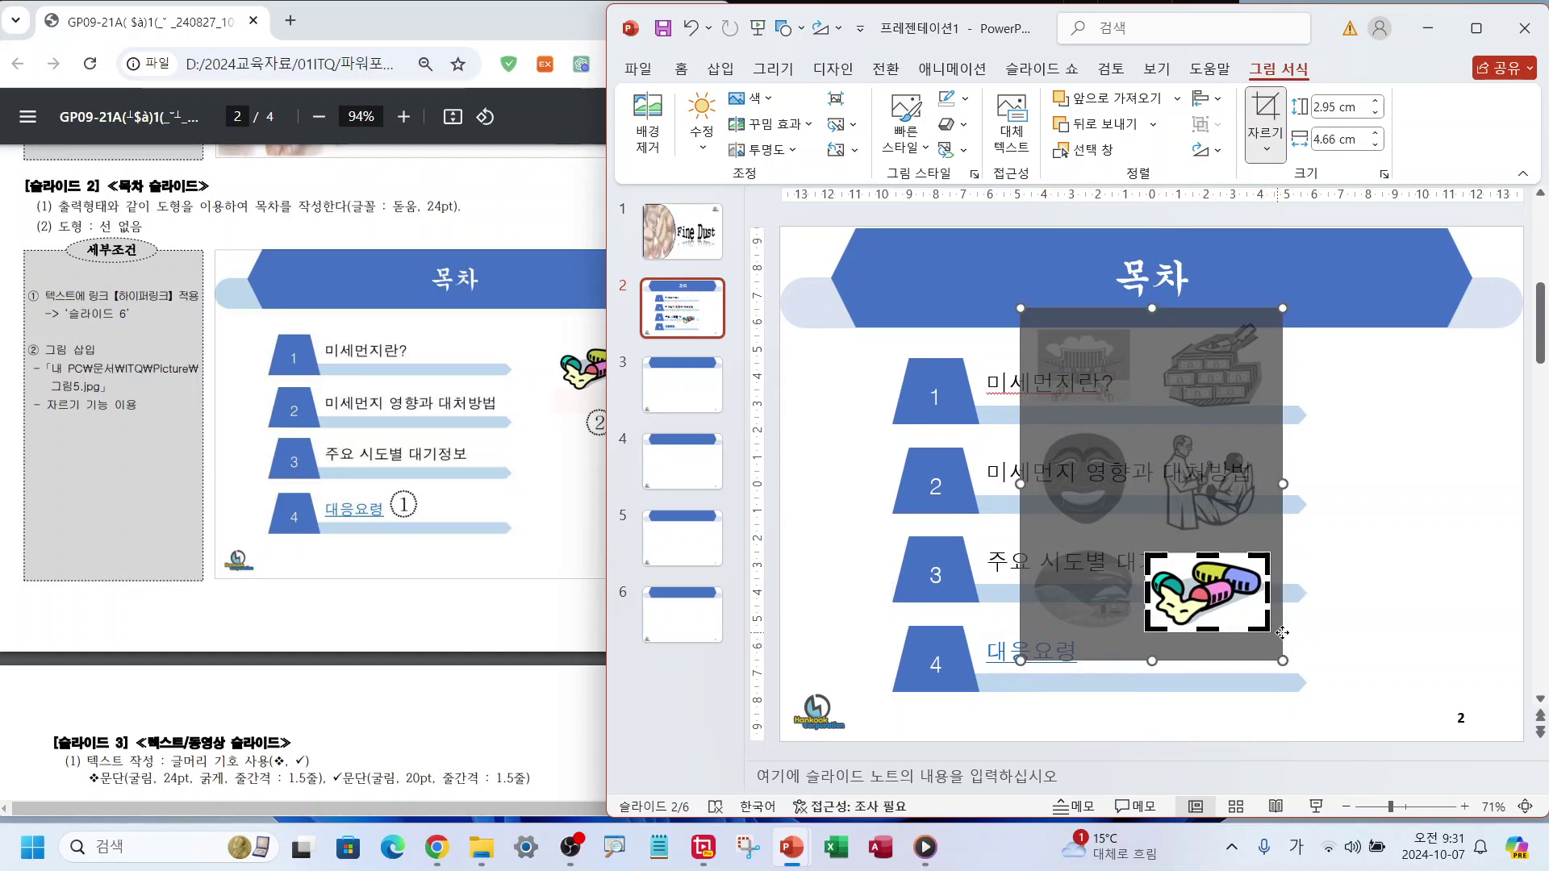
click(1426, 549)
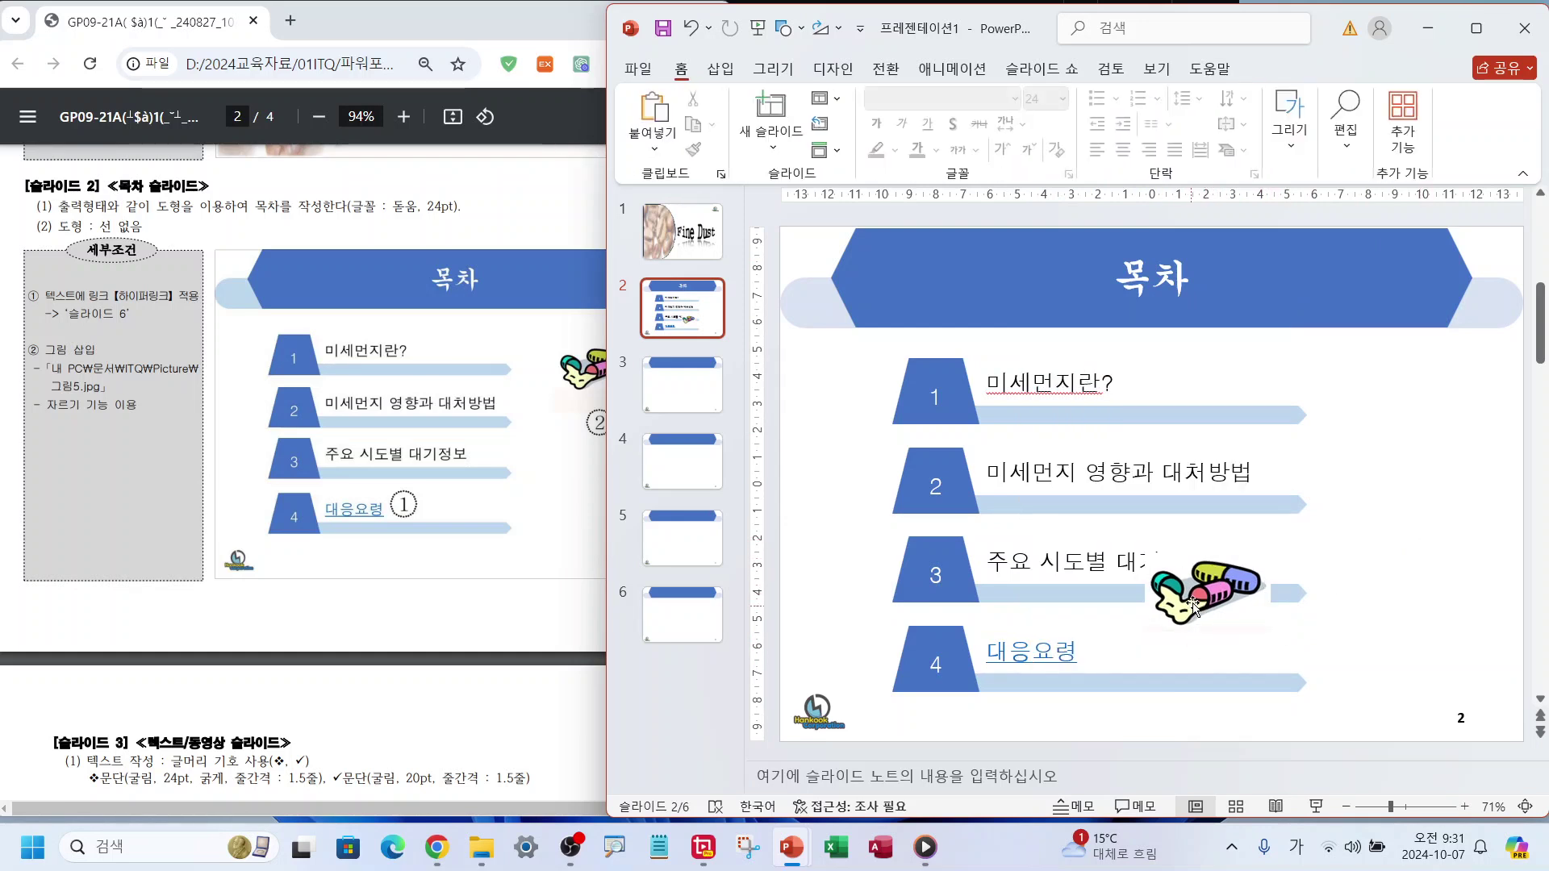
- Move the cropped capsules picture beside the first contents row as in the exam sheet, and shorten the four arrow bars slightly
drag(1191, 598, 1391, 417)
click(506, 191)
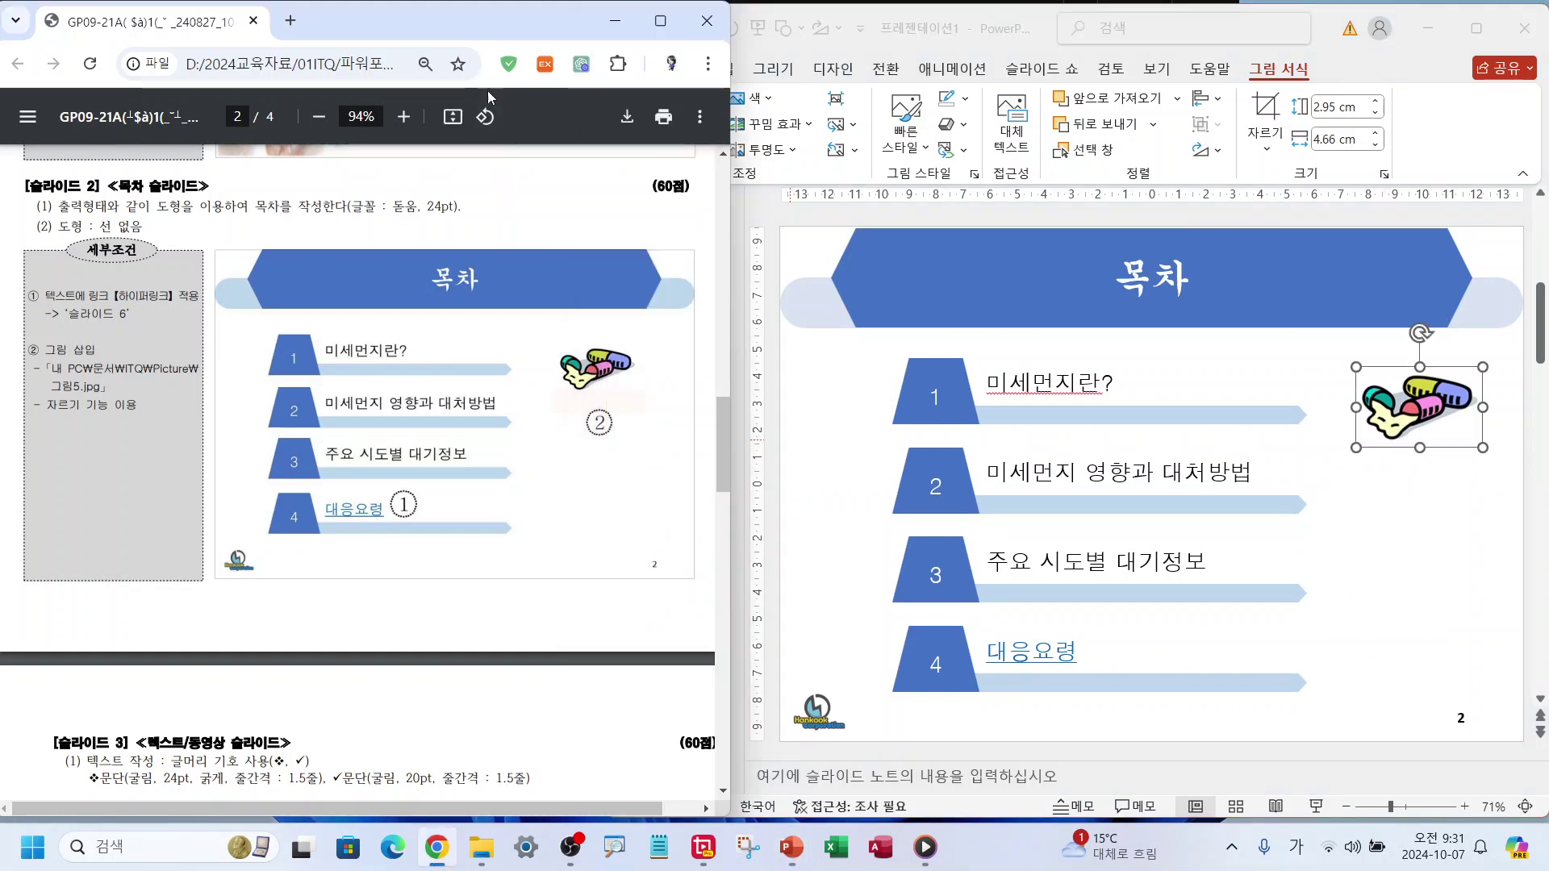
click(860, 456)
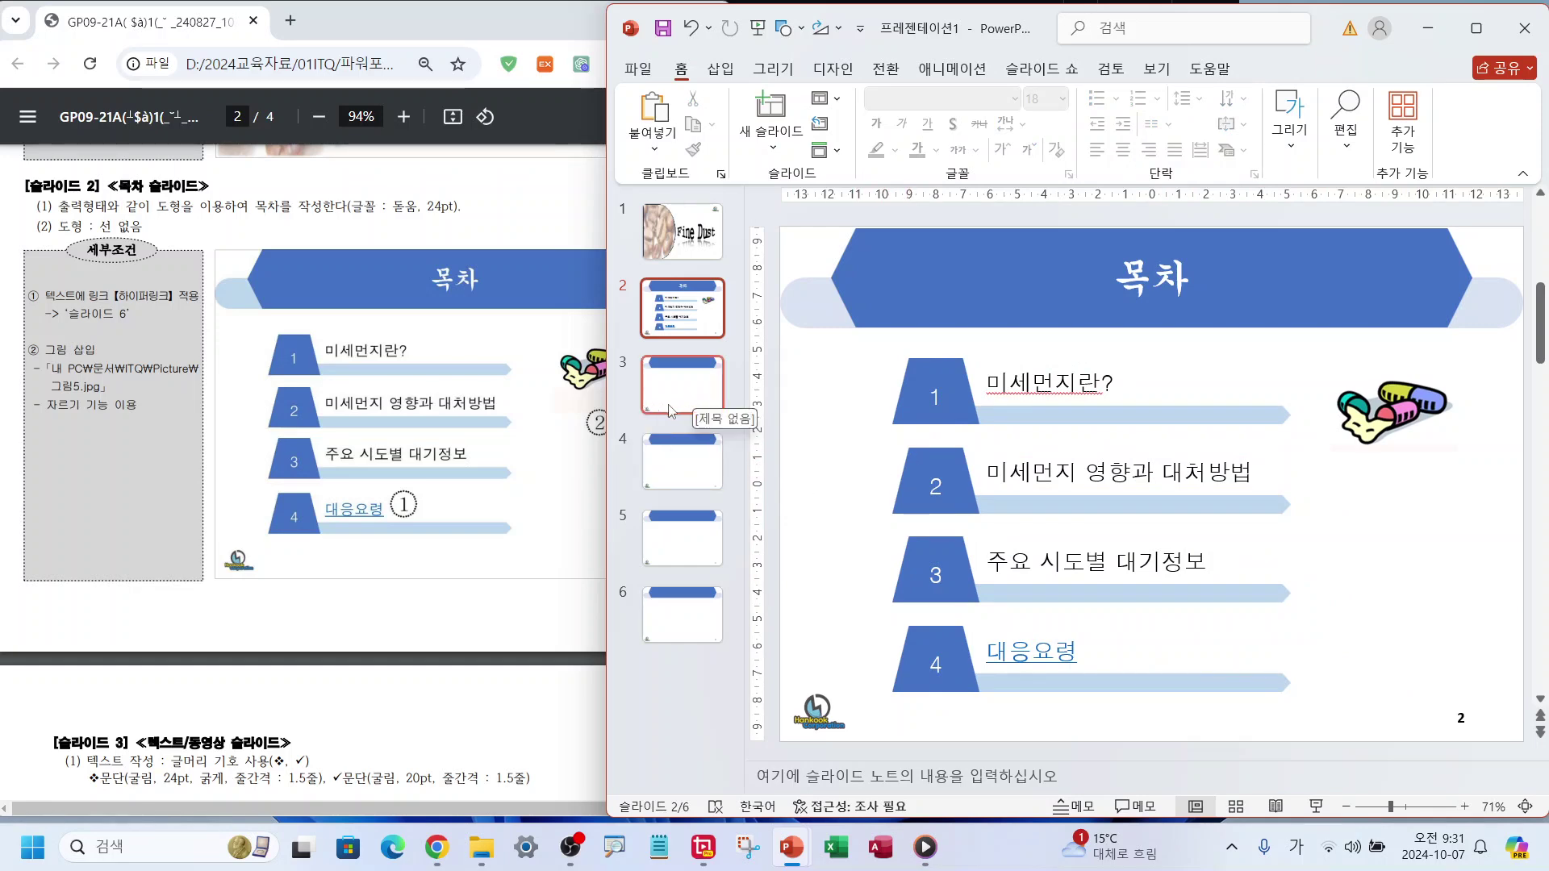
- Enter "1. 미세먼지란?" as the title of slide 3, following the exam sheet
click(416, 601)
scroll(415, 601, down, 5)
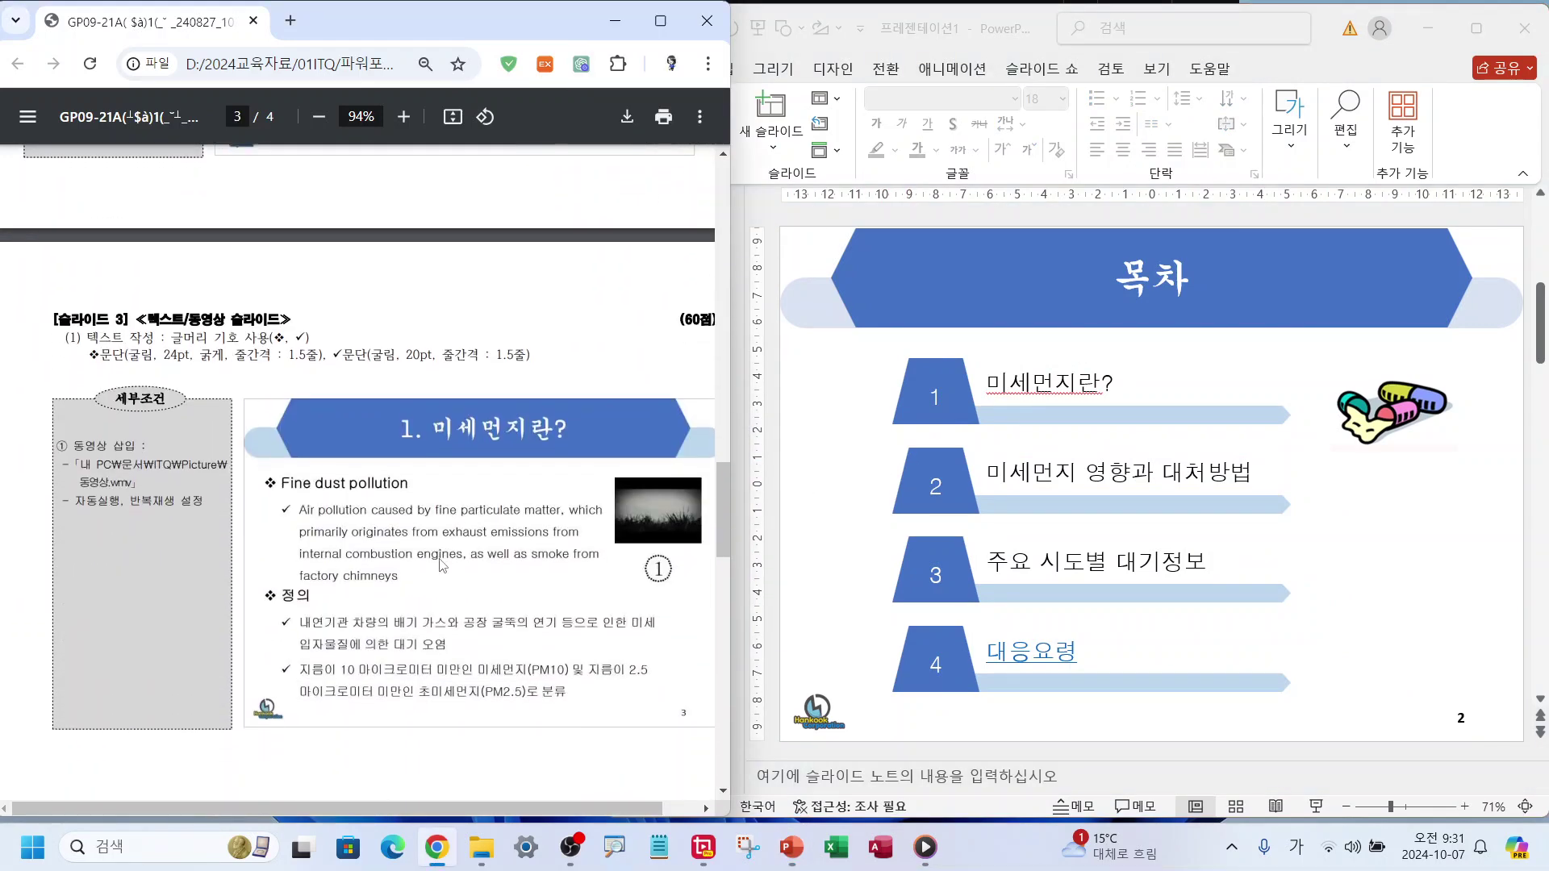
click(739, 482)
click(682, 388)
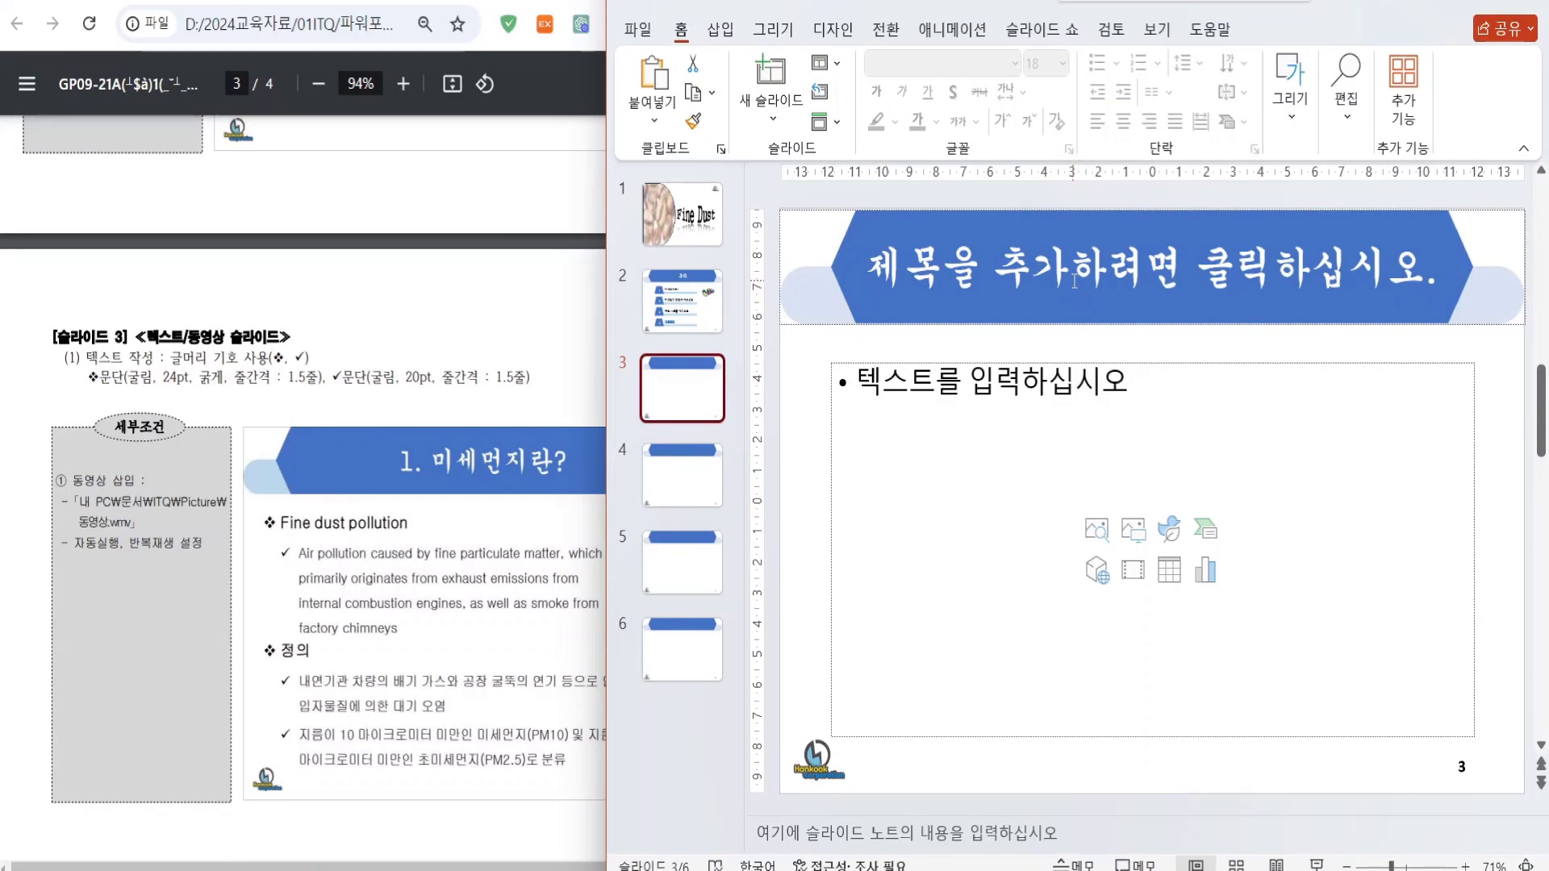
click(1099, 284)
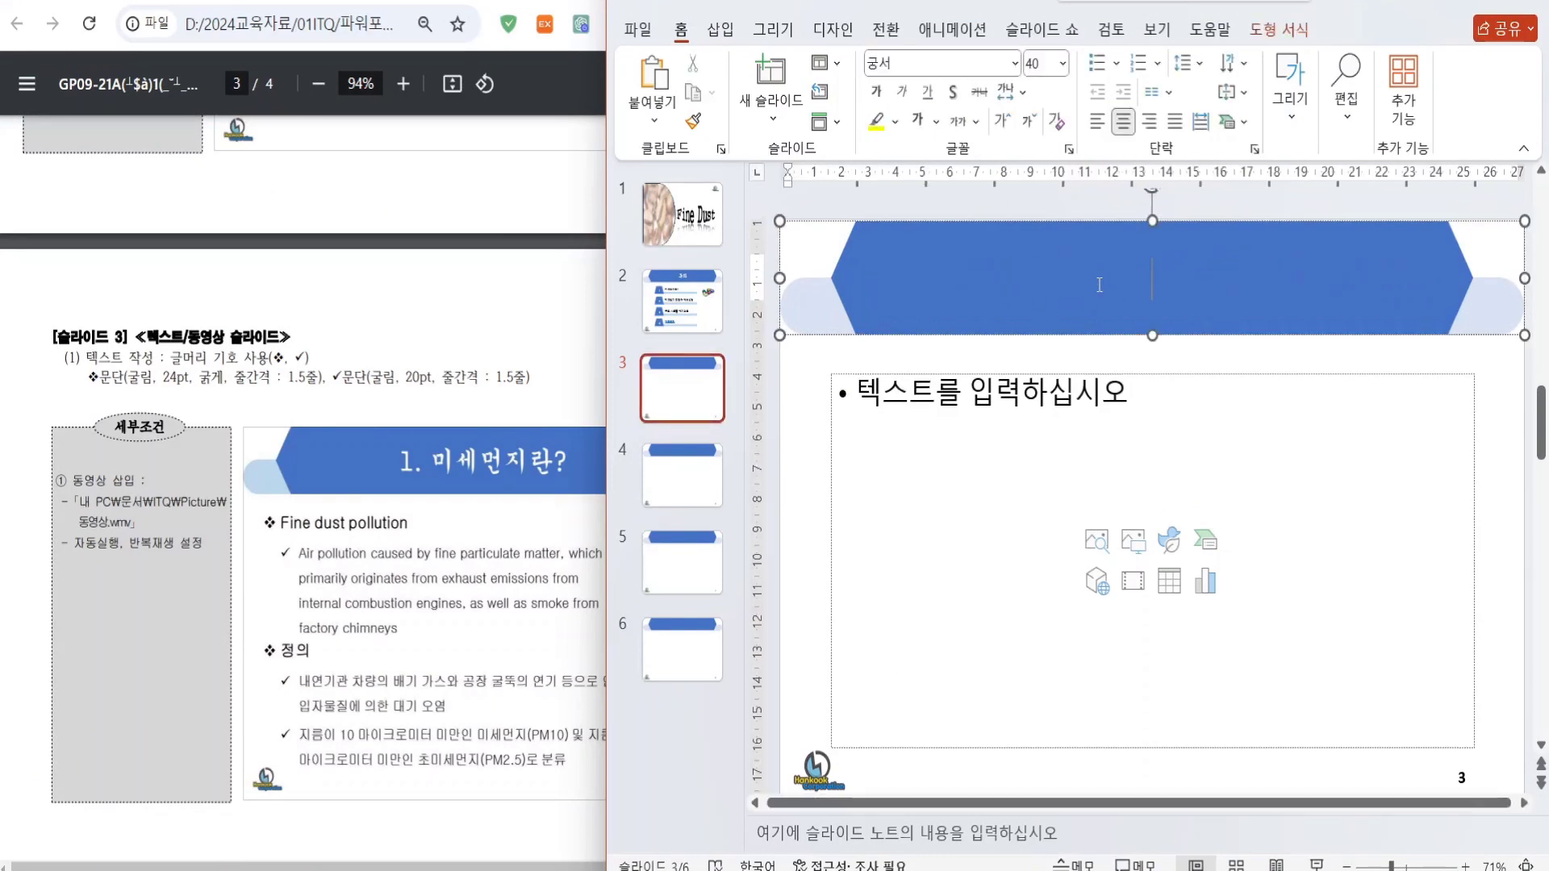
text(1.)
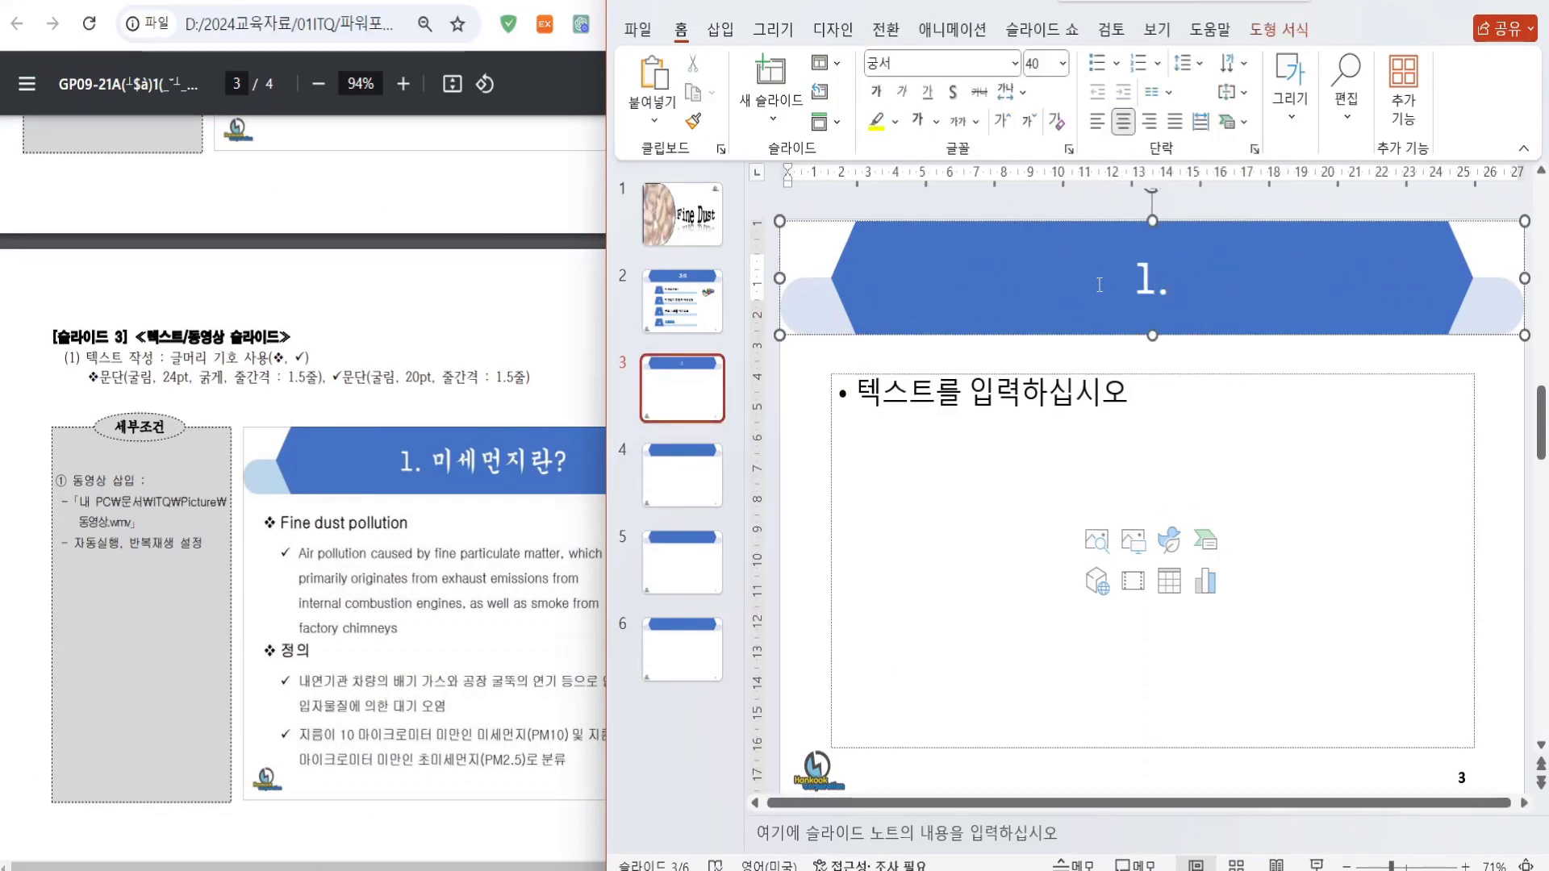
text( 밋세먼지란)
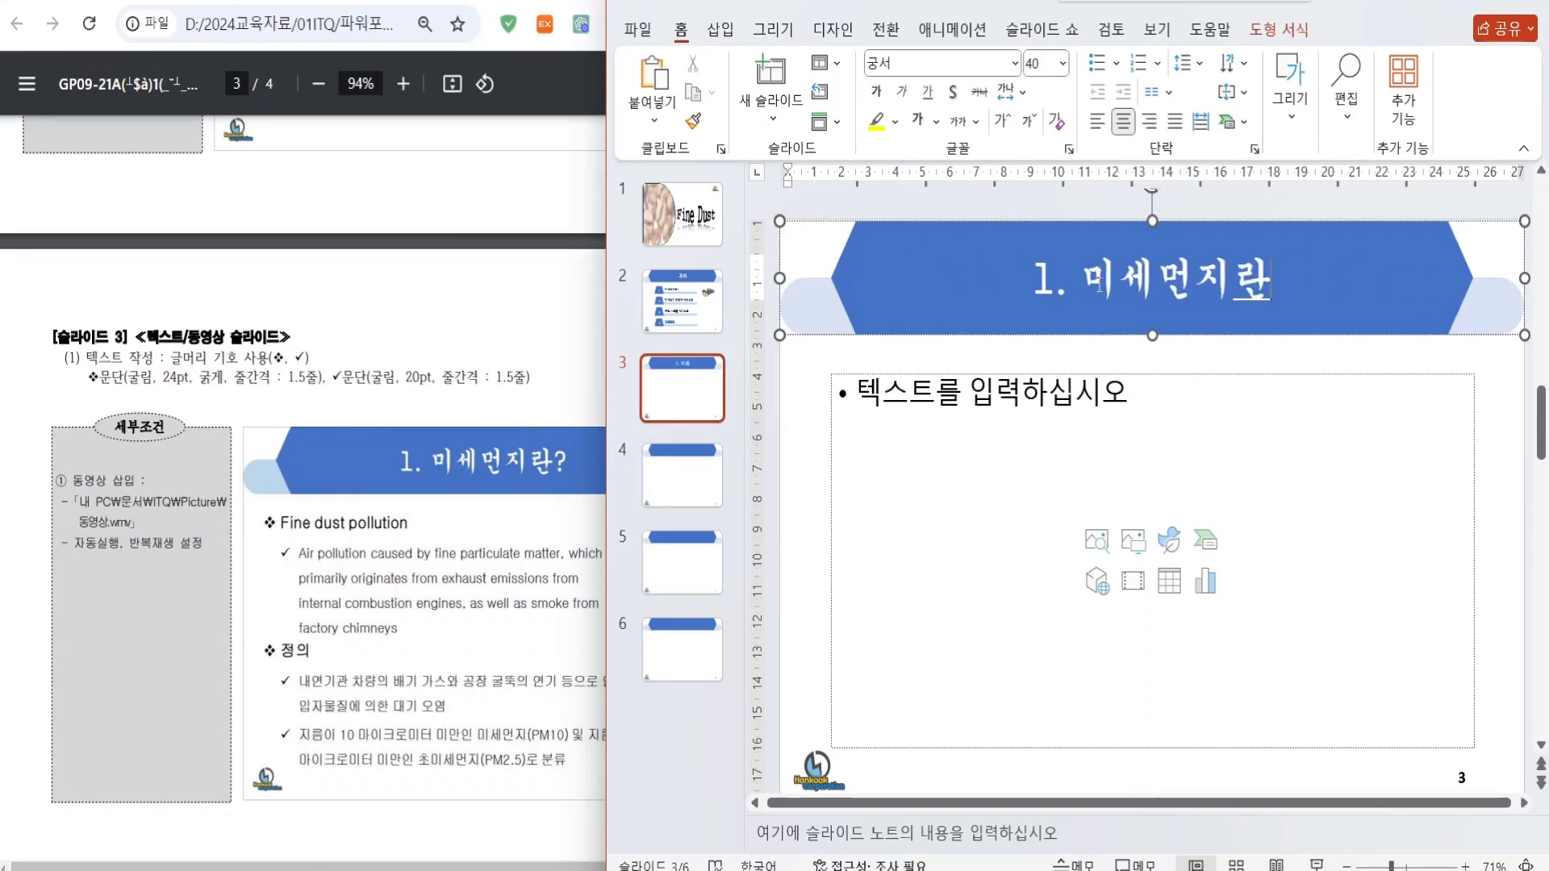
text(?)
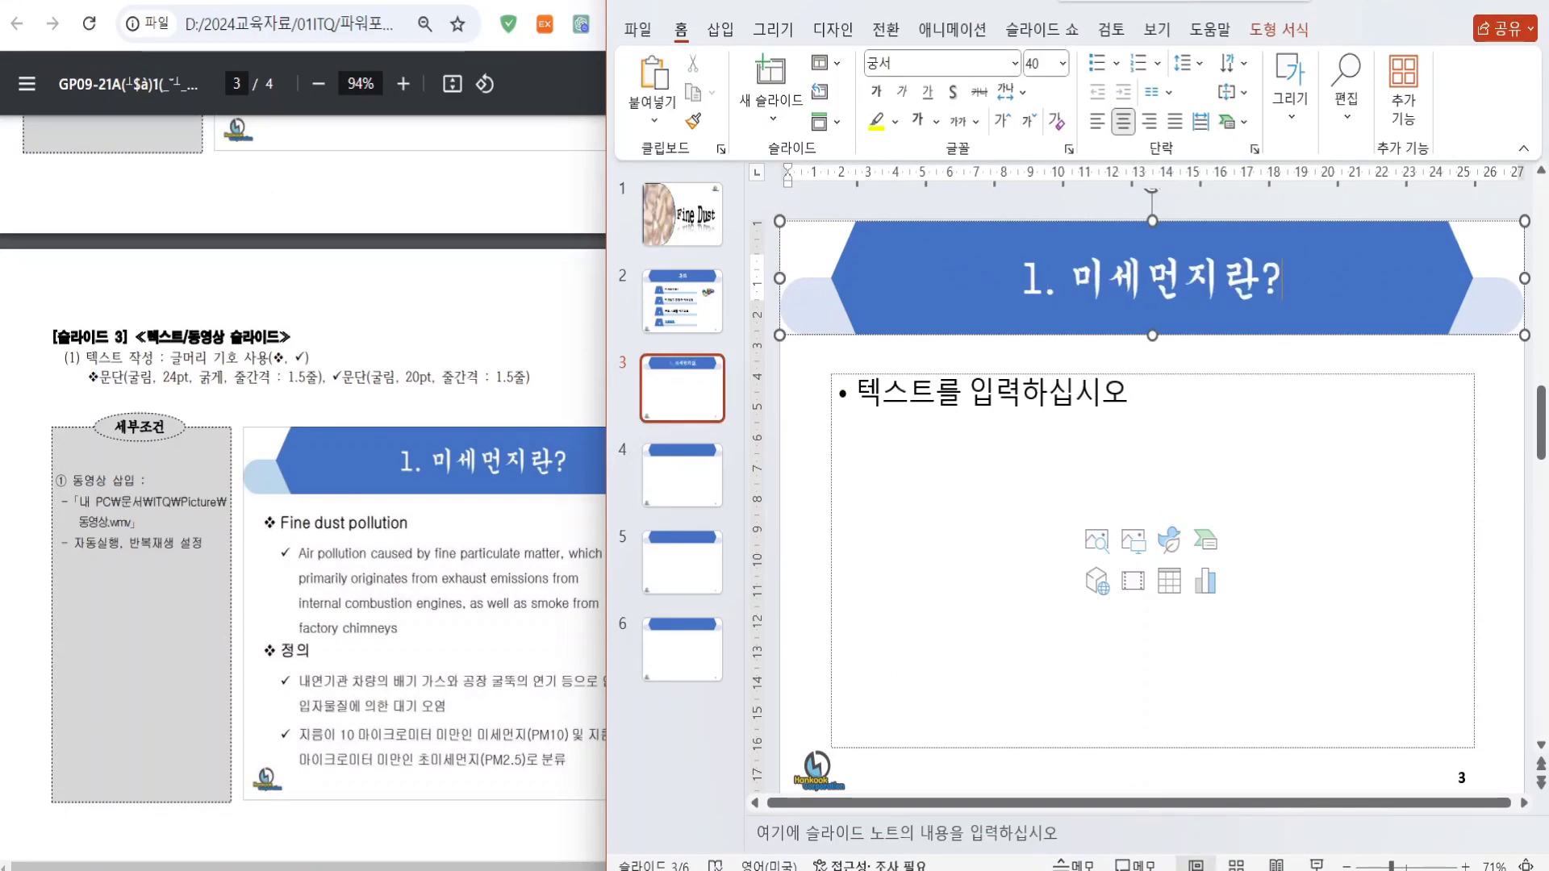
- Fill slide 3's body with the bullet "Fine dust pollution" and an indented sub-bullet containing the English paragraph from the exam sheet, through "factory chimneys"
click(924, 405)
text(Fine dust pollution)
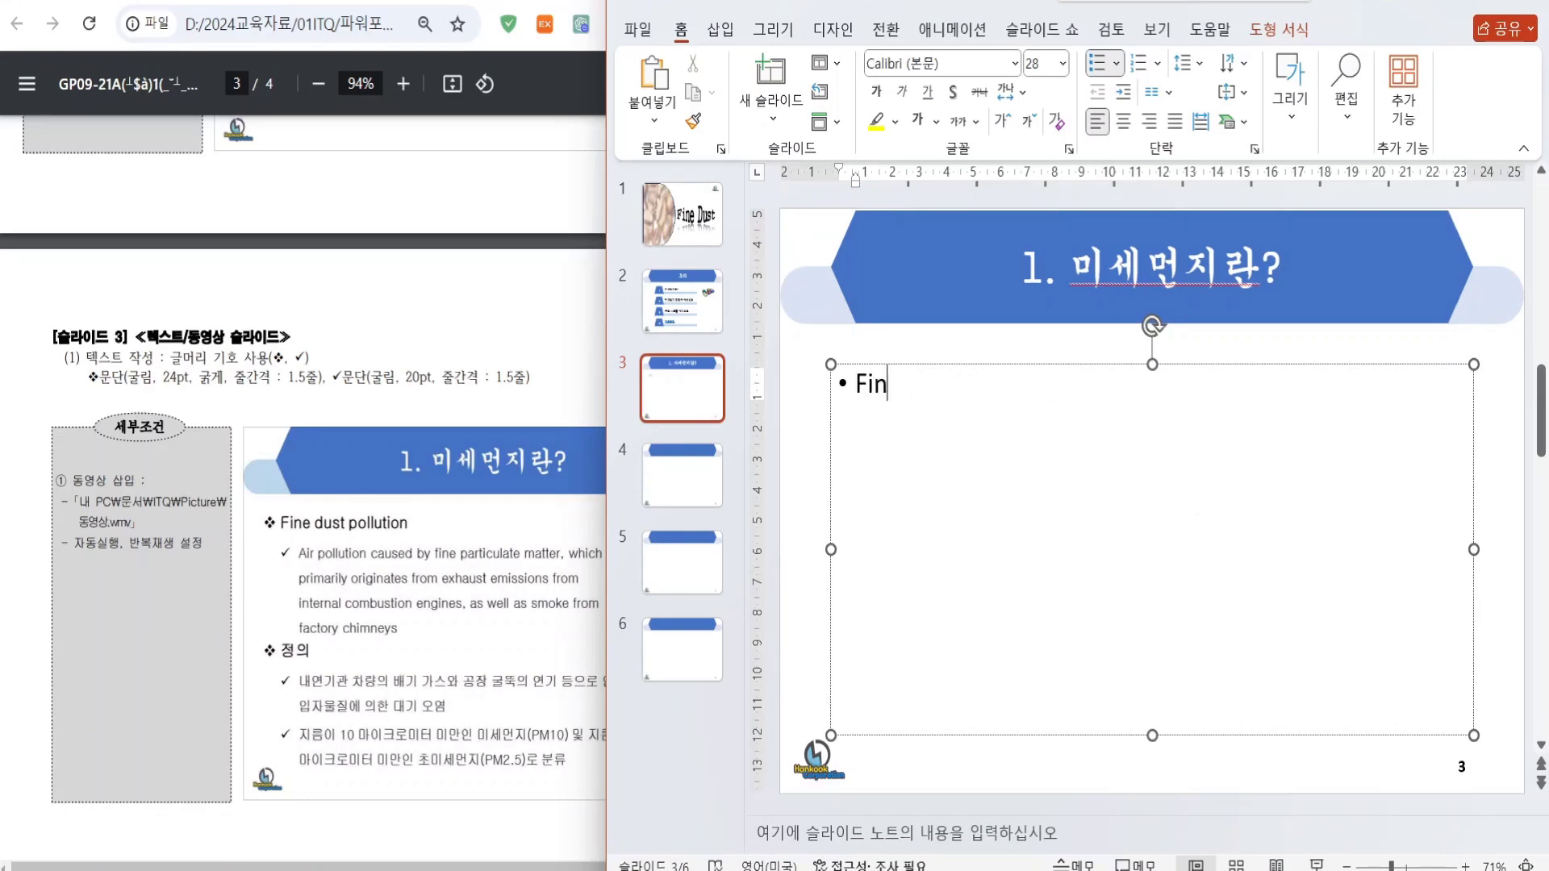
key(Return)
key(Tab)
text(Air pollution caused by fine particulate )
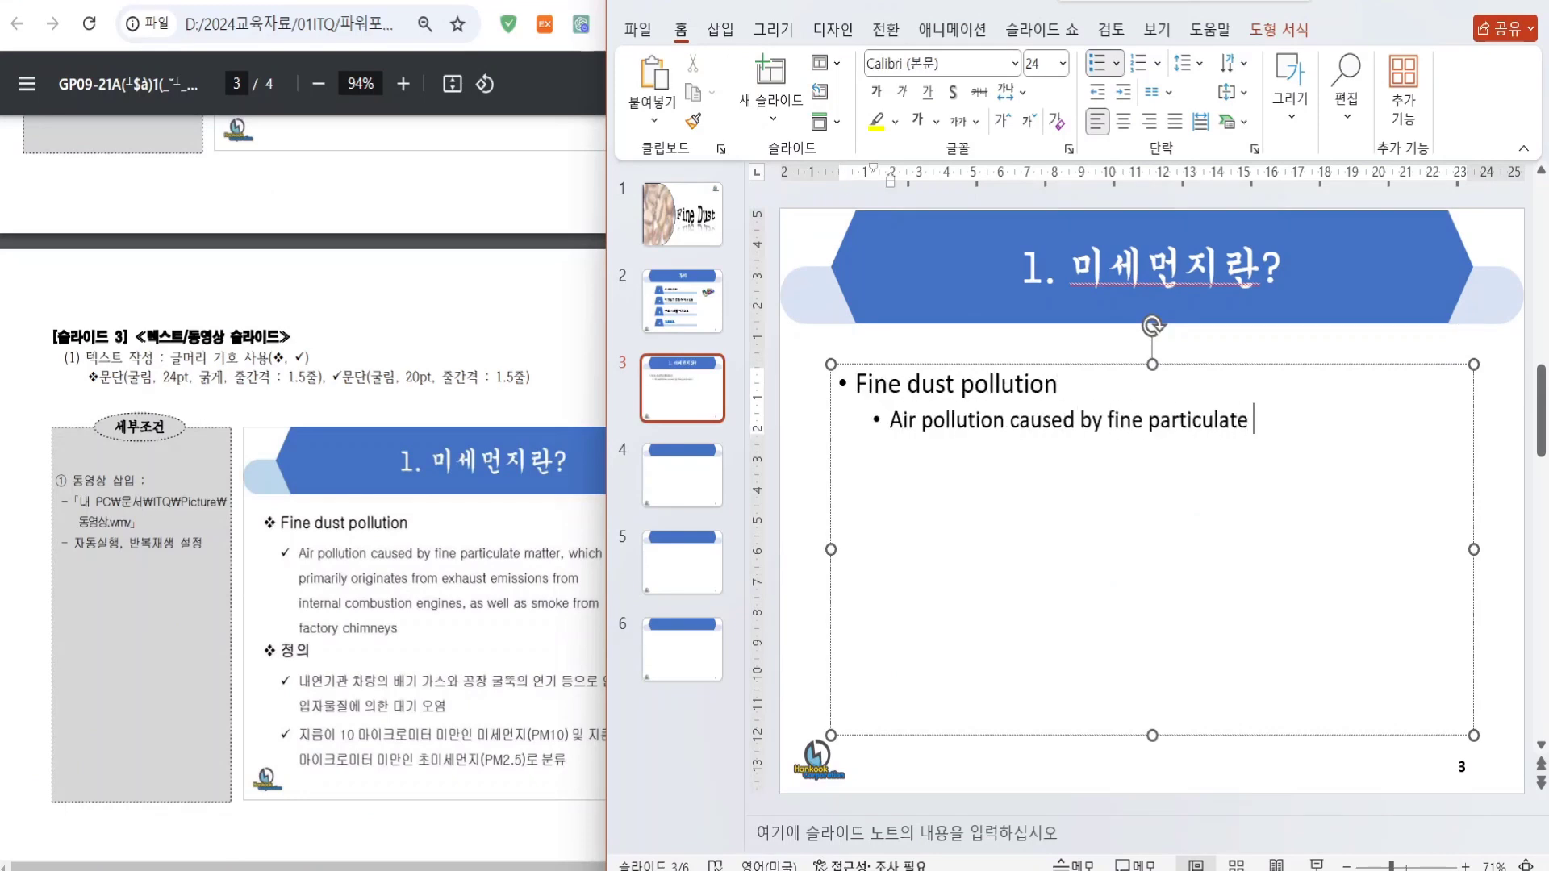
text(matter, which primarily originates from exhaust emissions from)
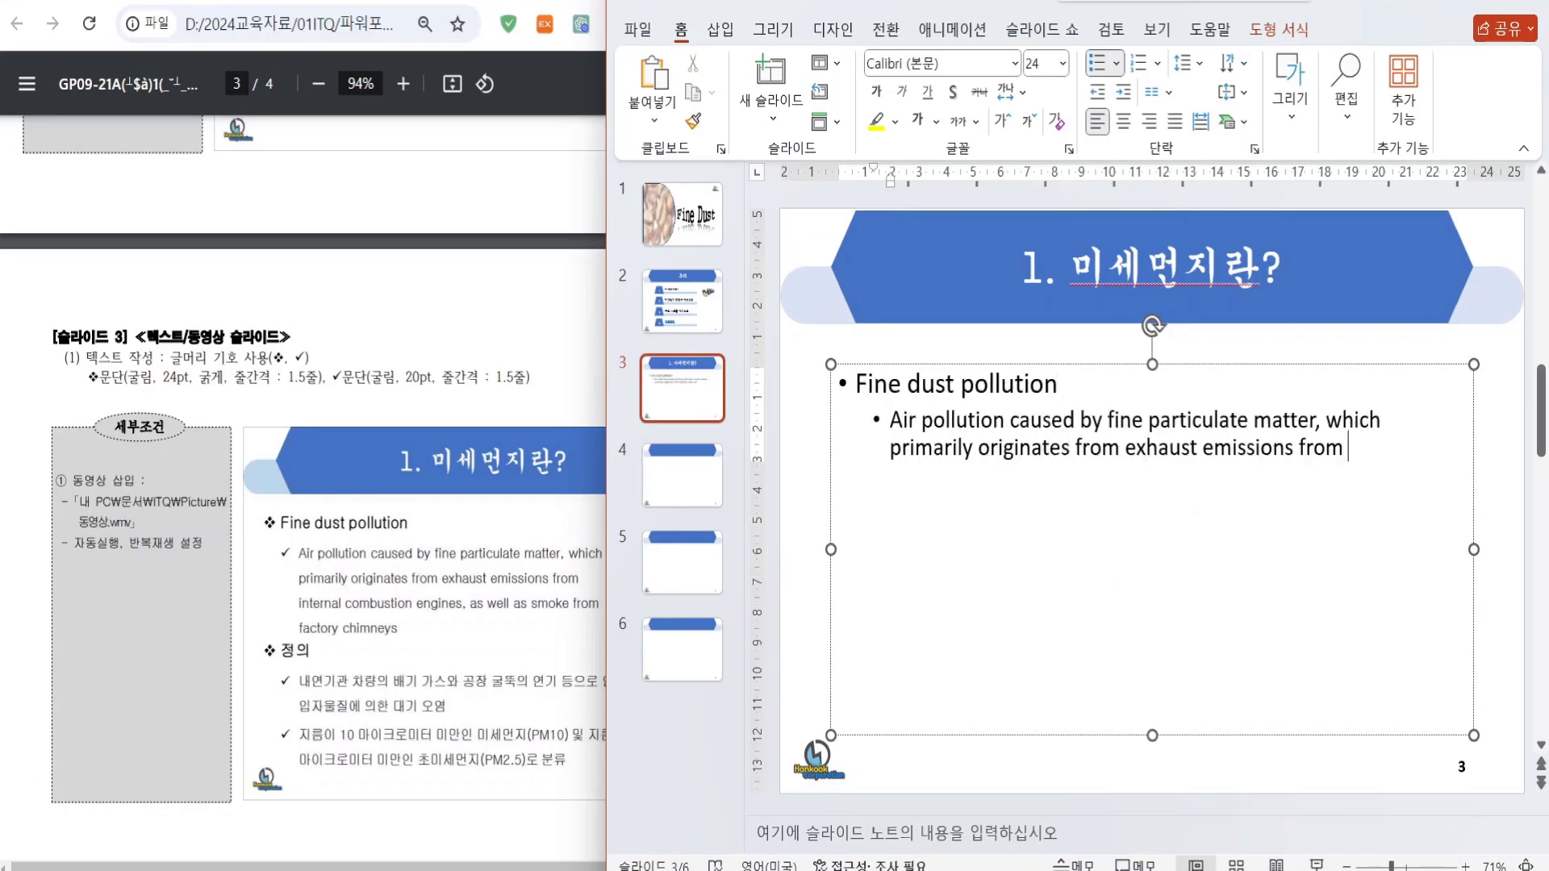
text( internal combustion engines, as well as smoke from factory chimneys)
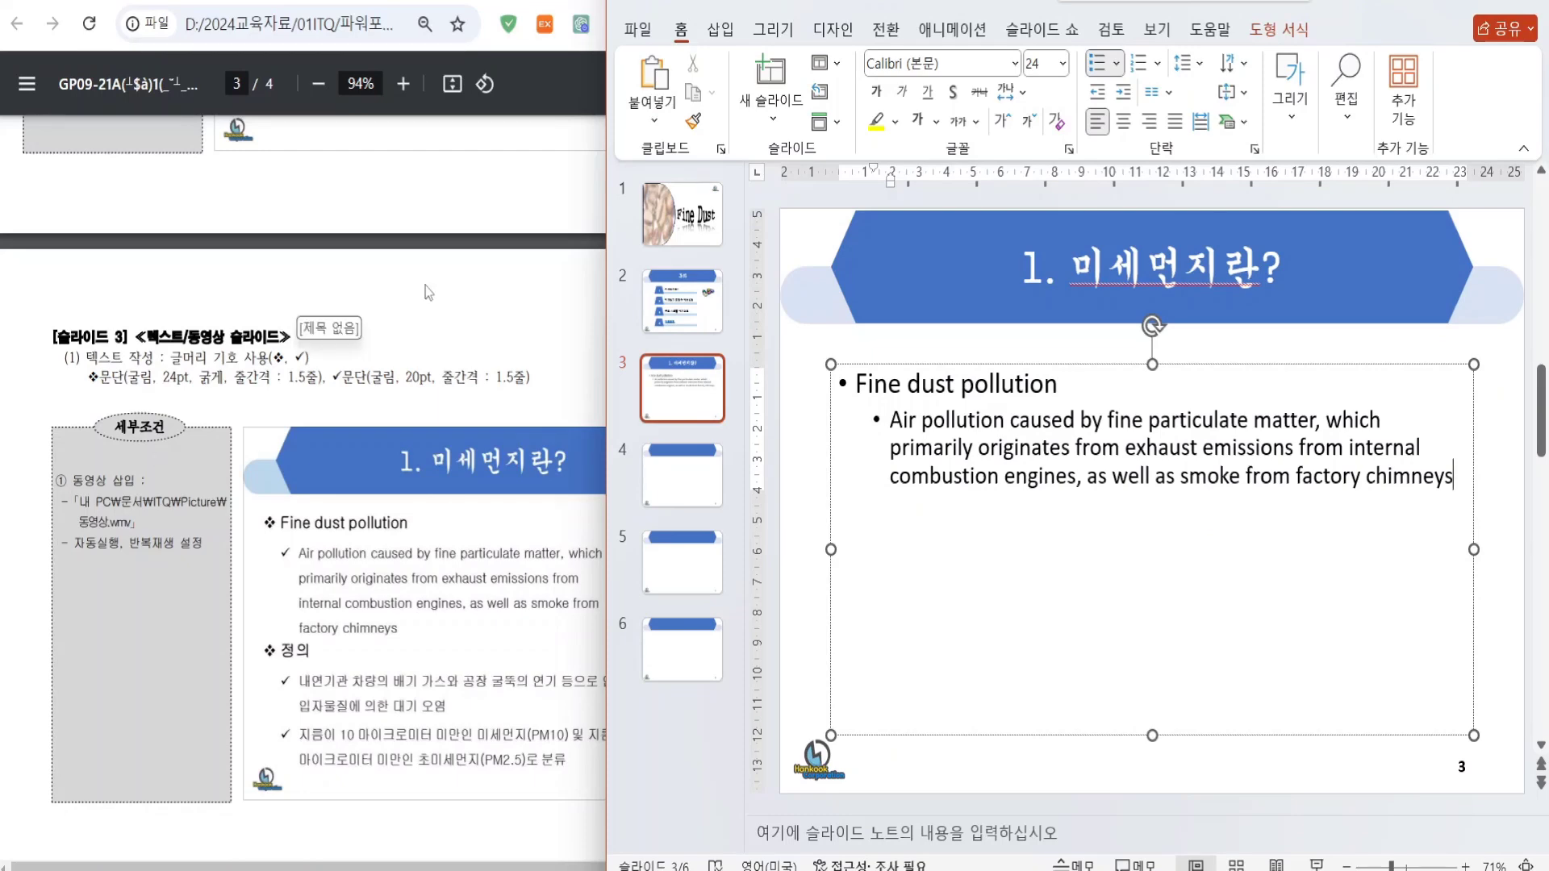
- Shorten slide 3's body text box to about half its height and widen it slightly around the English paragraph
drag(607, 411, 737, 413)
key(ctrl+a)
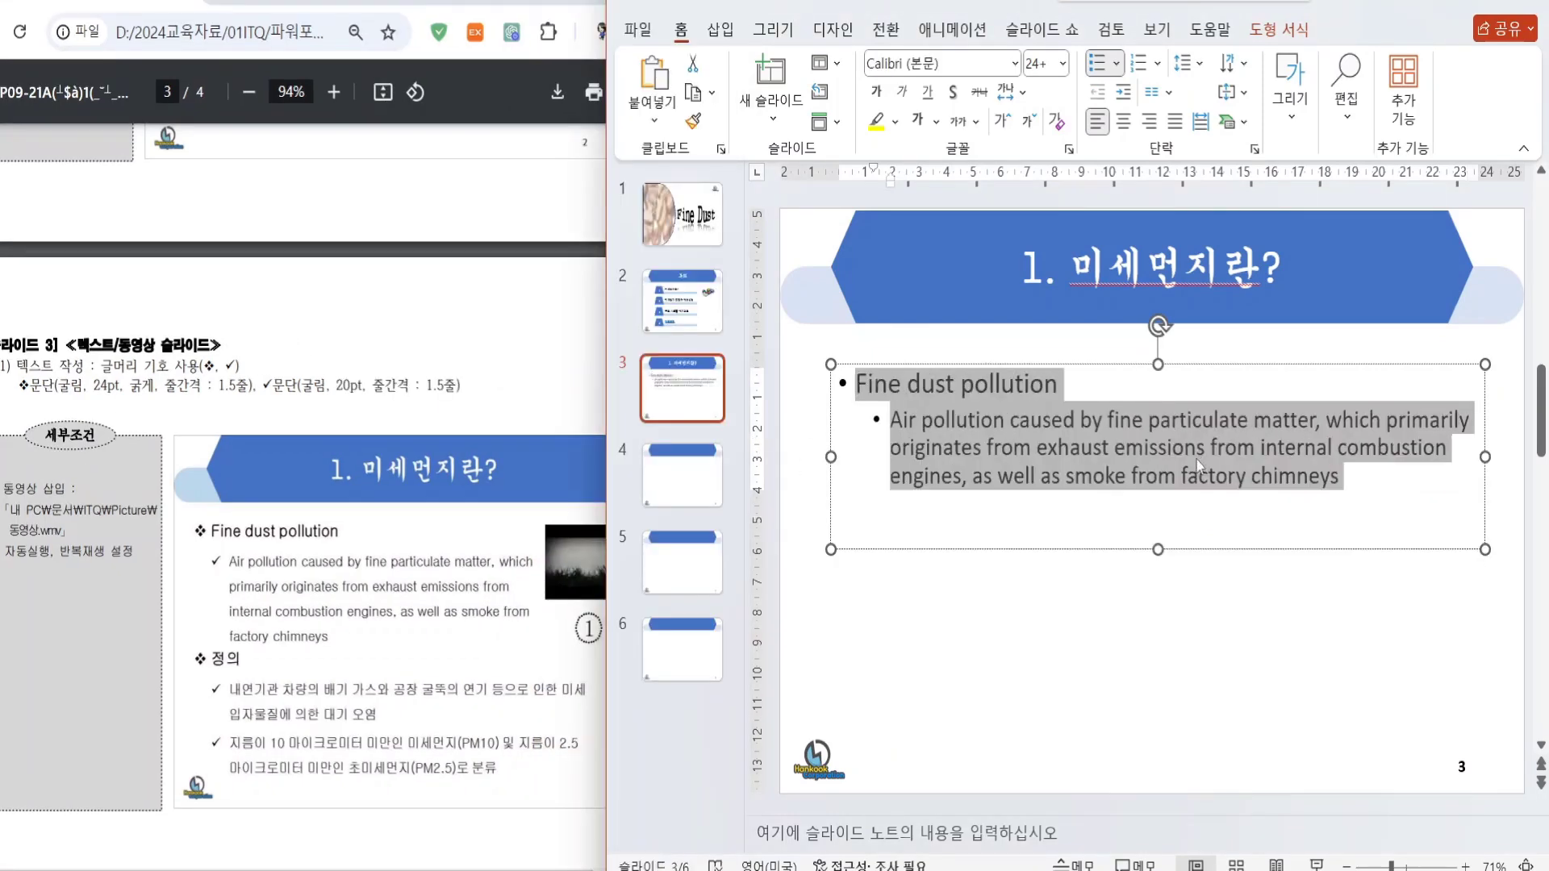
click(1252, 615)
click(1231, 463)
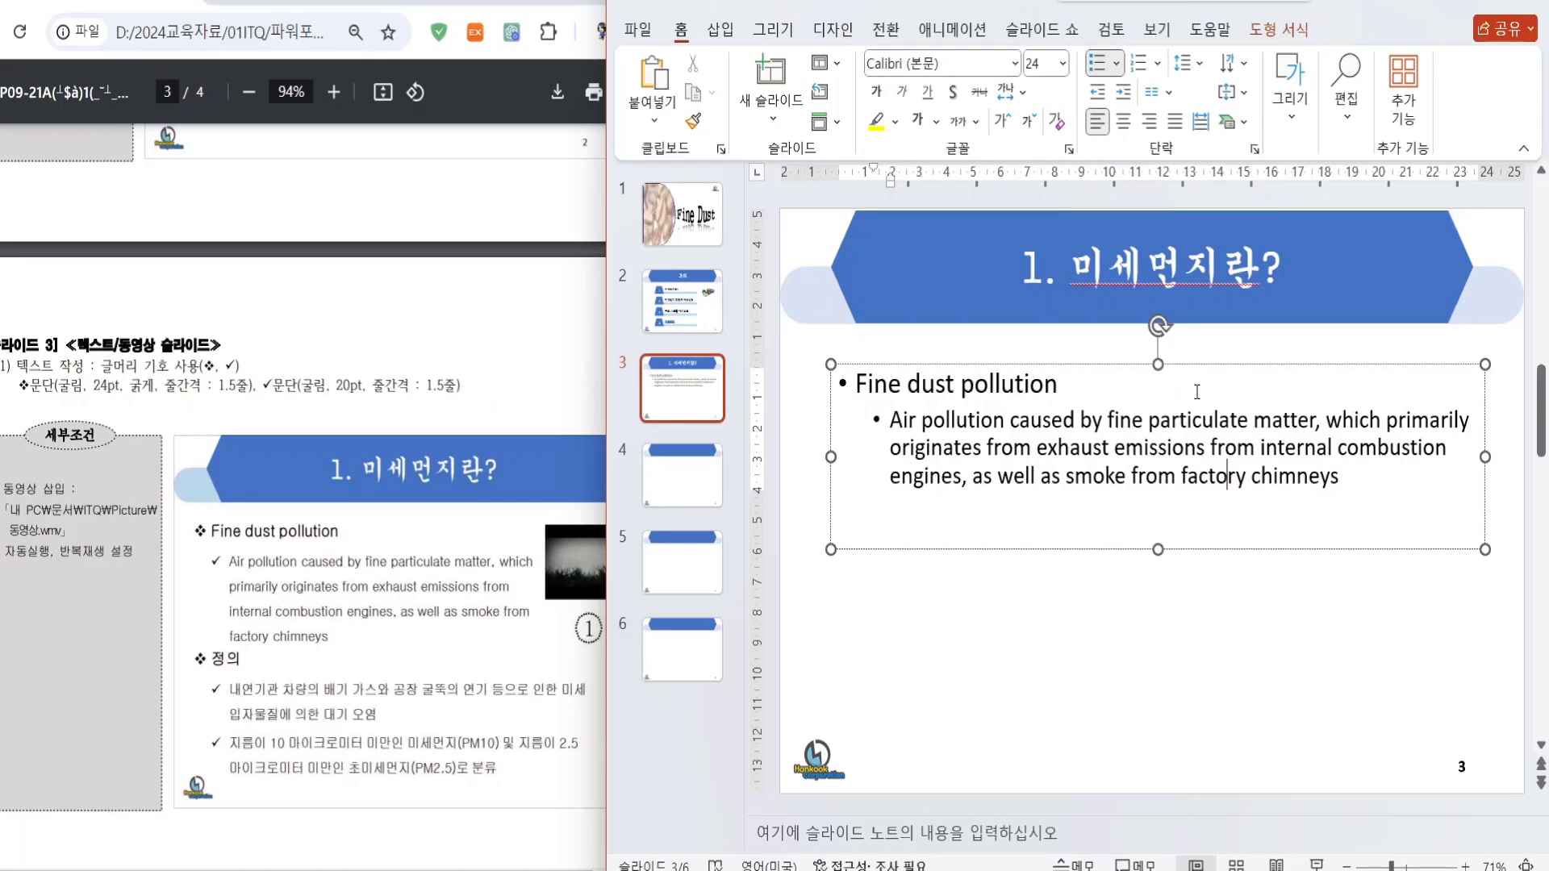
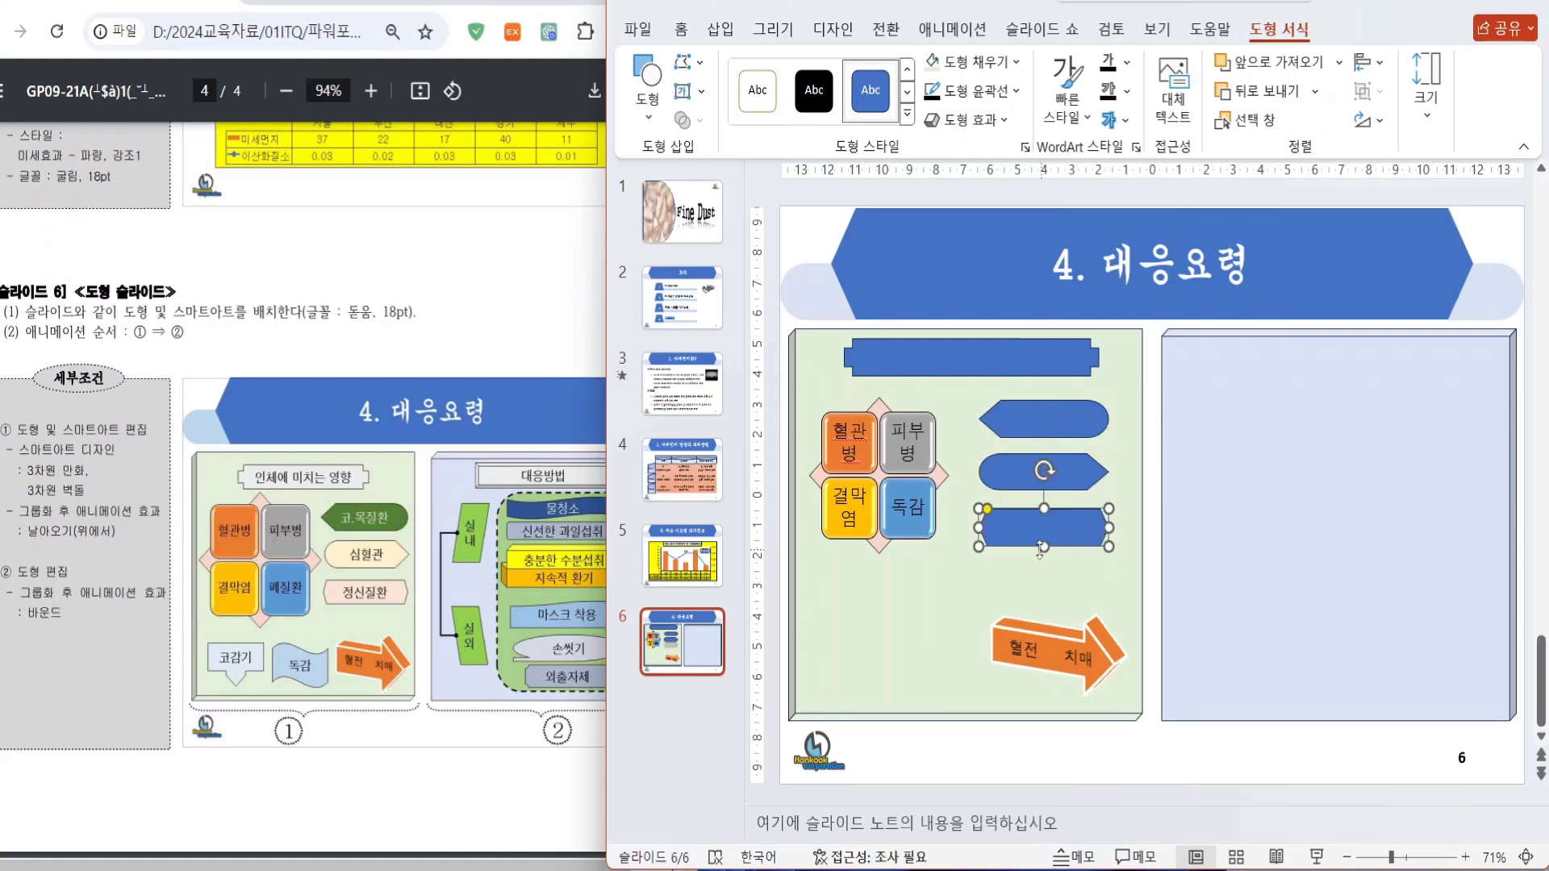
- Draw a down arrow callout on slide 6 in the lower area of the green panel, below the SmartArt
click(648, 88)
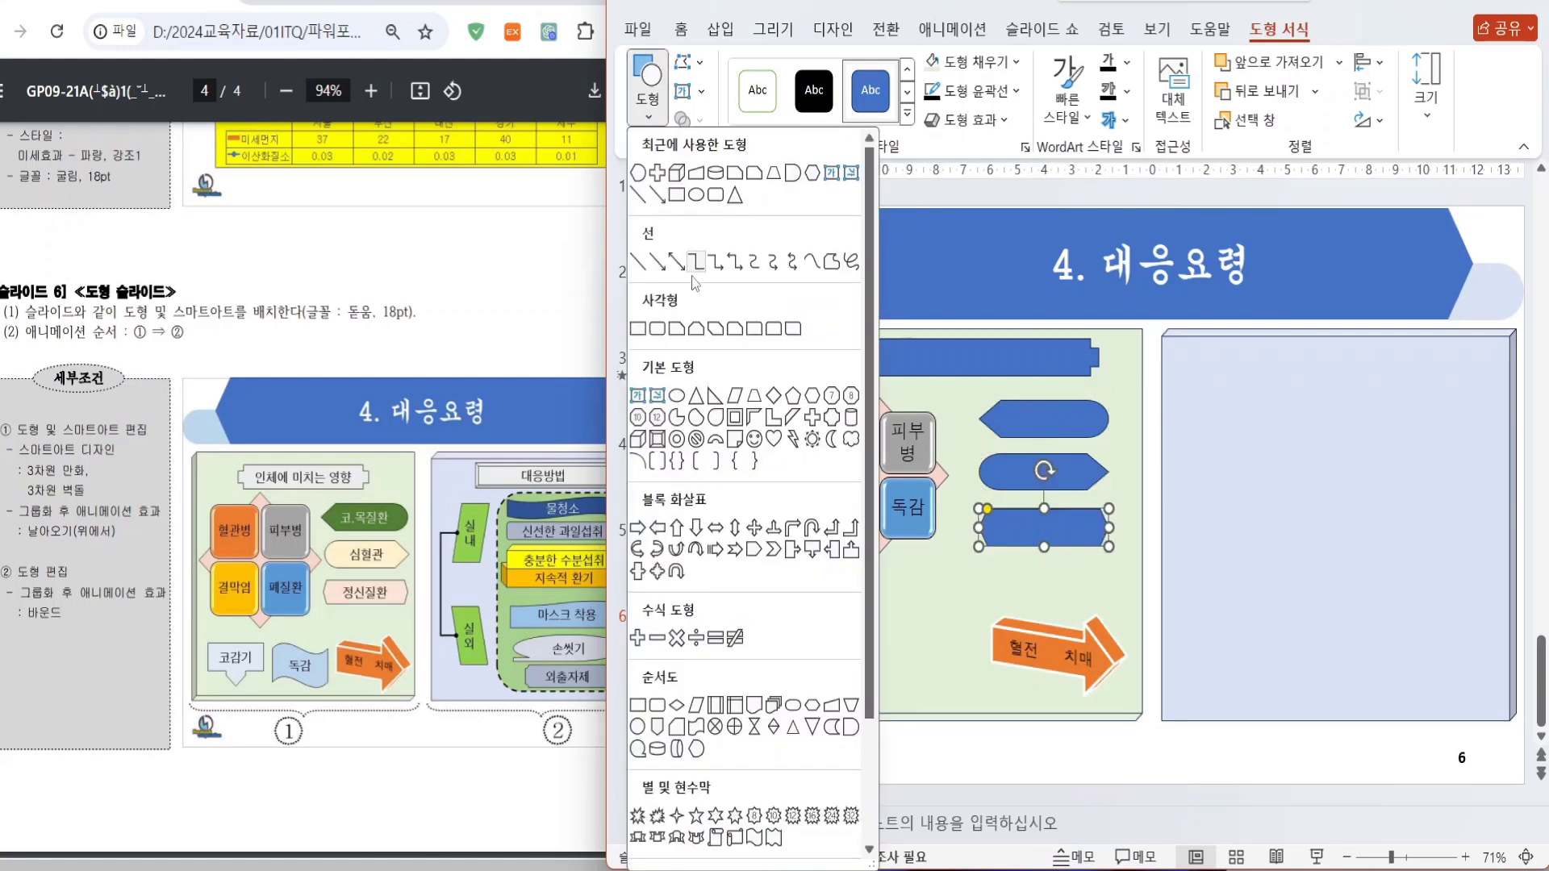
click(794, 557)
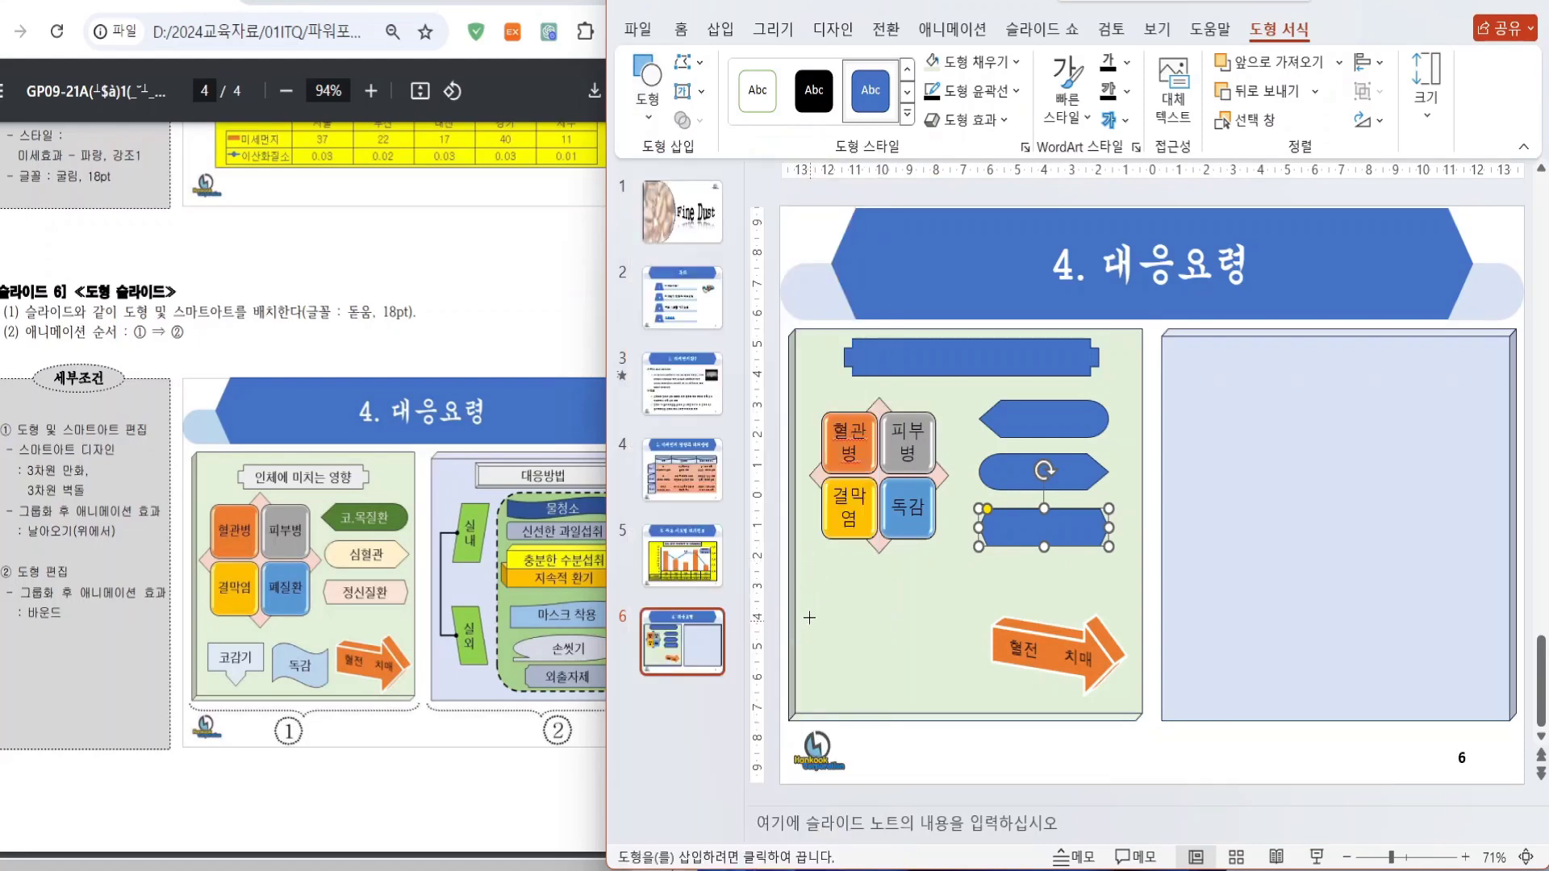
drag(810, 618, 819, 655)
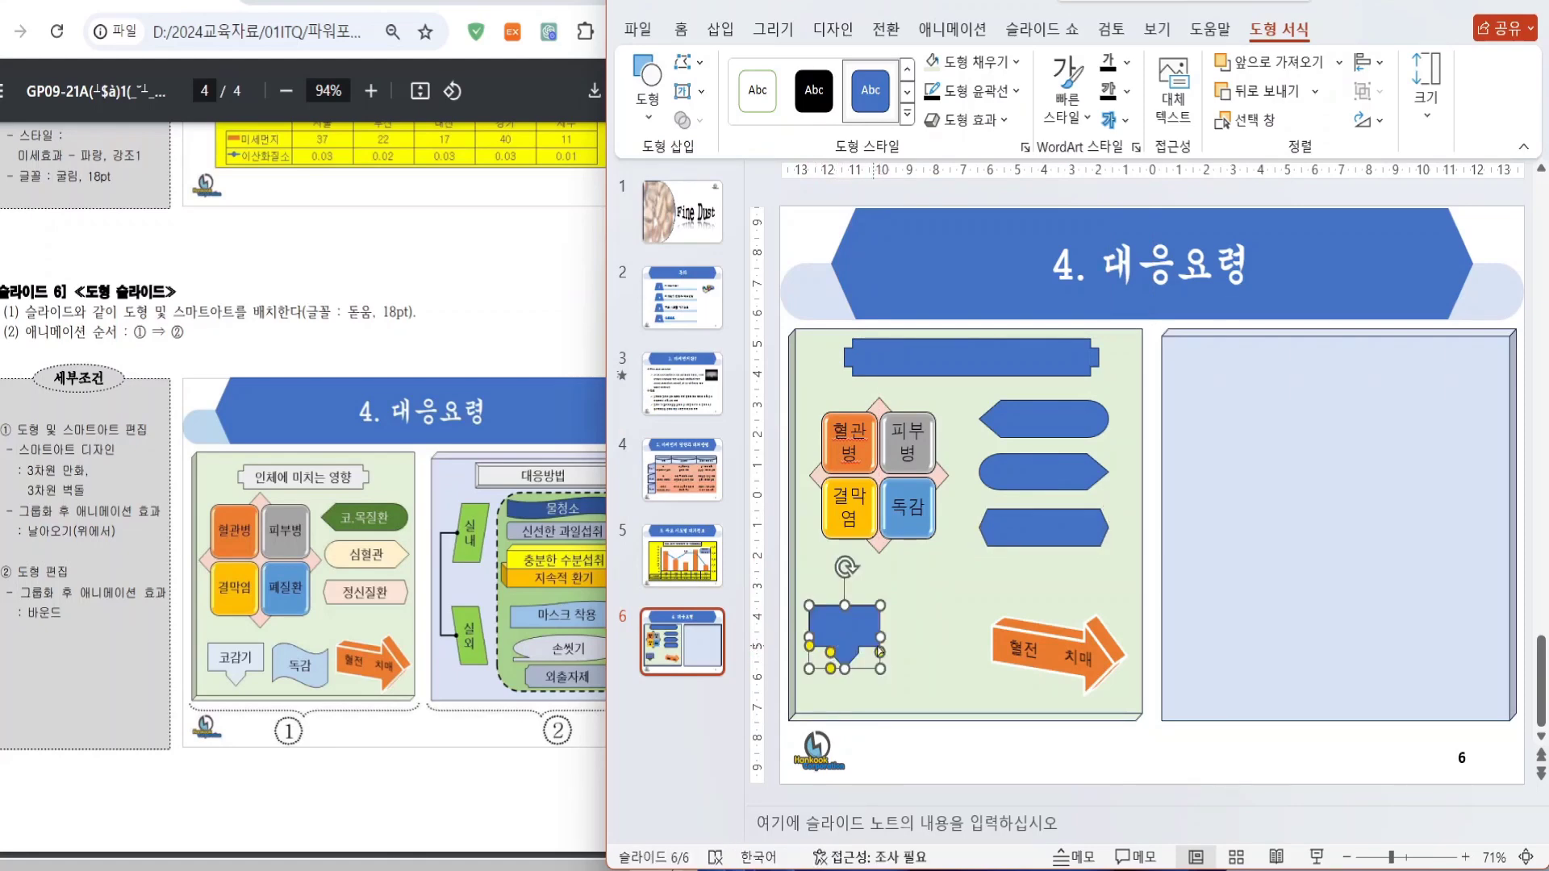
- Draw a wave shape between the down arrow callout and the orange arrow, narrowing the wave and slightly widening the callout
click(647, 81)
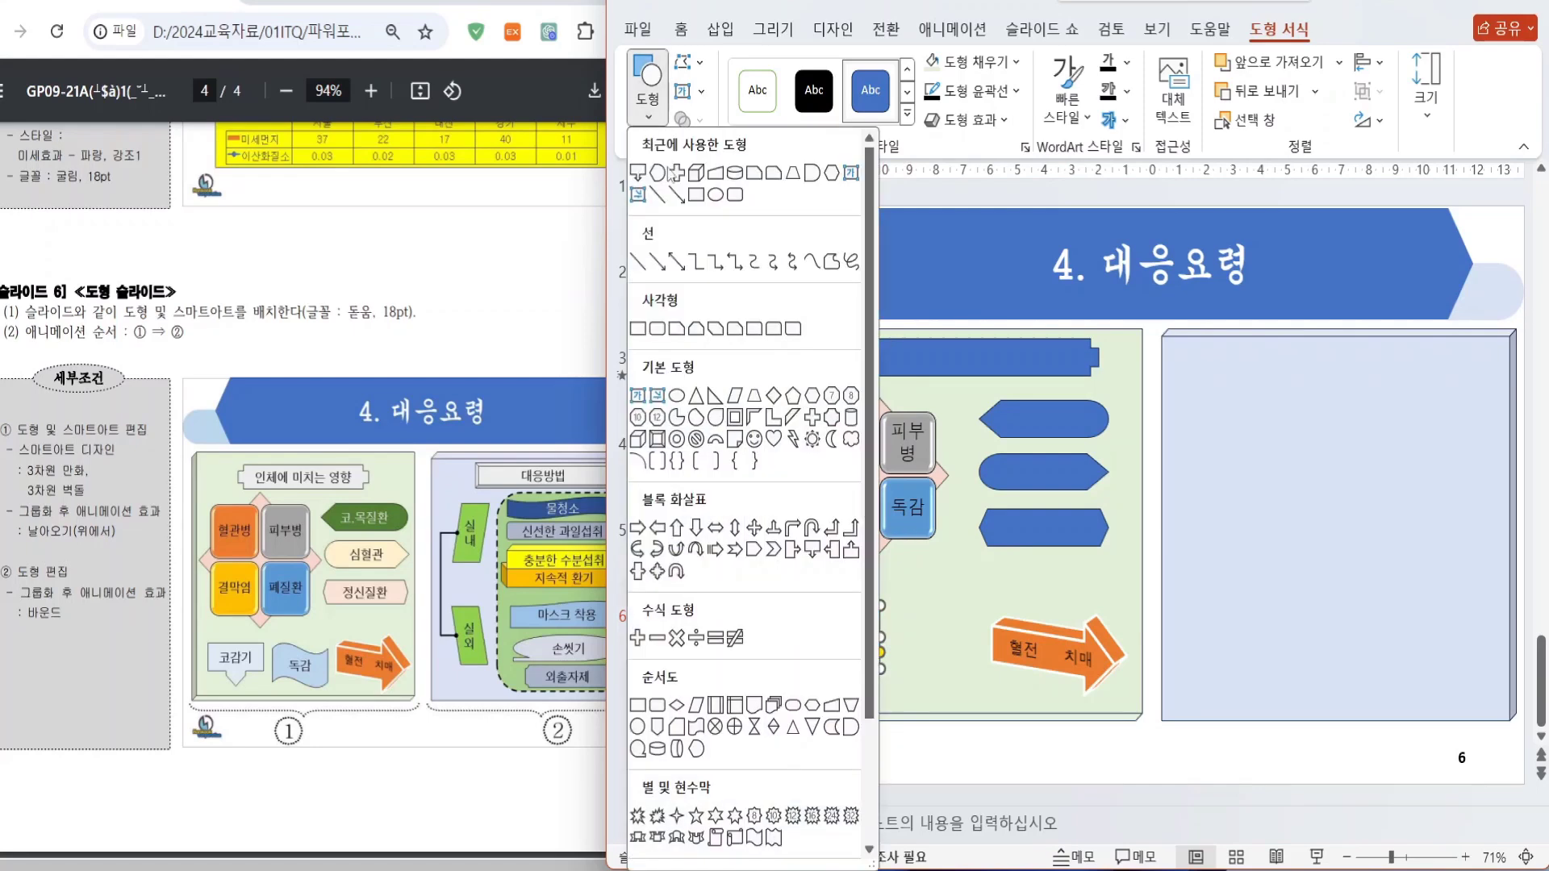
click(759, 839)
drag(888, 604, 982, 669)
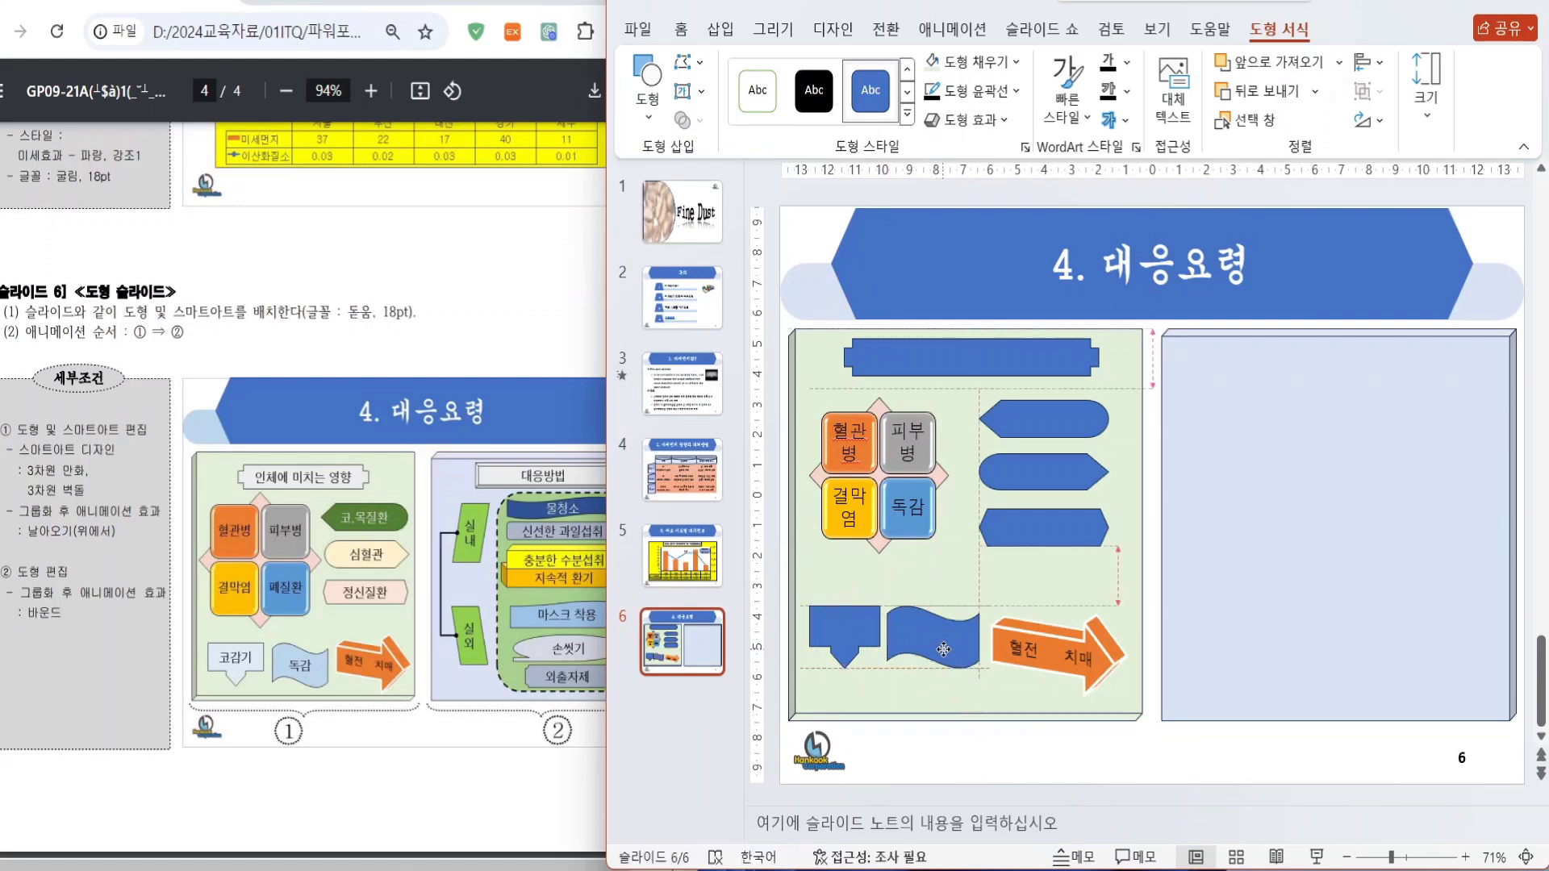
mouse_move(889, 636)
mouse_down()
mouse_move(908, 637)
mouse_move(891, 636)
mouse_up()
click(876, 635)
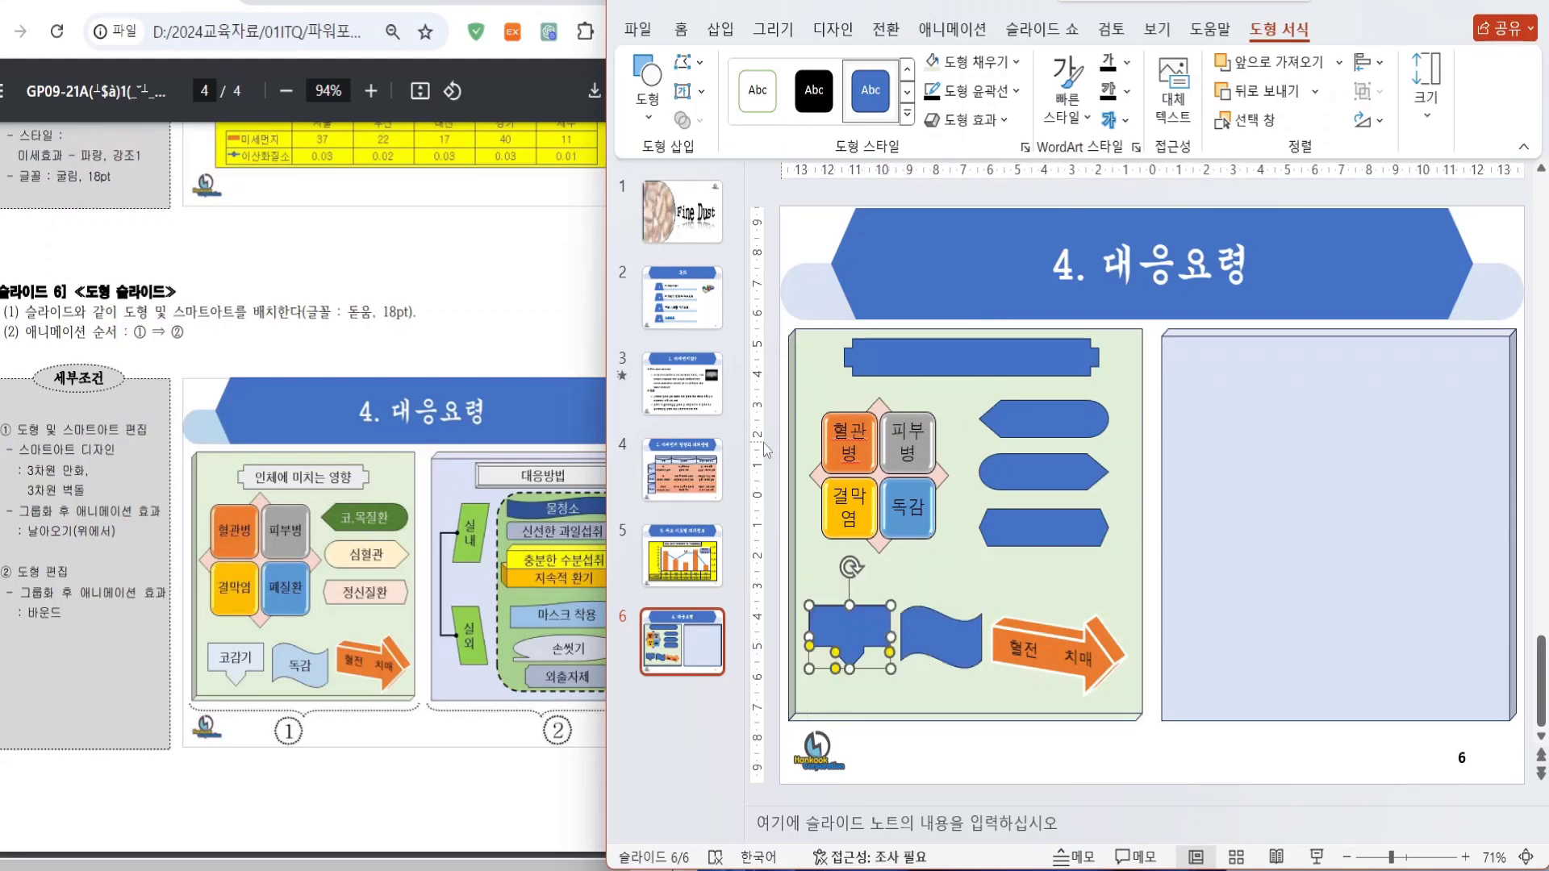
- Draw a bevel-shaped heading bar across the upper part of slide 6's blue panel, matching the 대응방법 box on the exam sheet
click(504, 473)
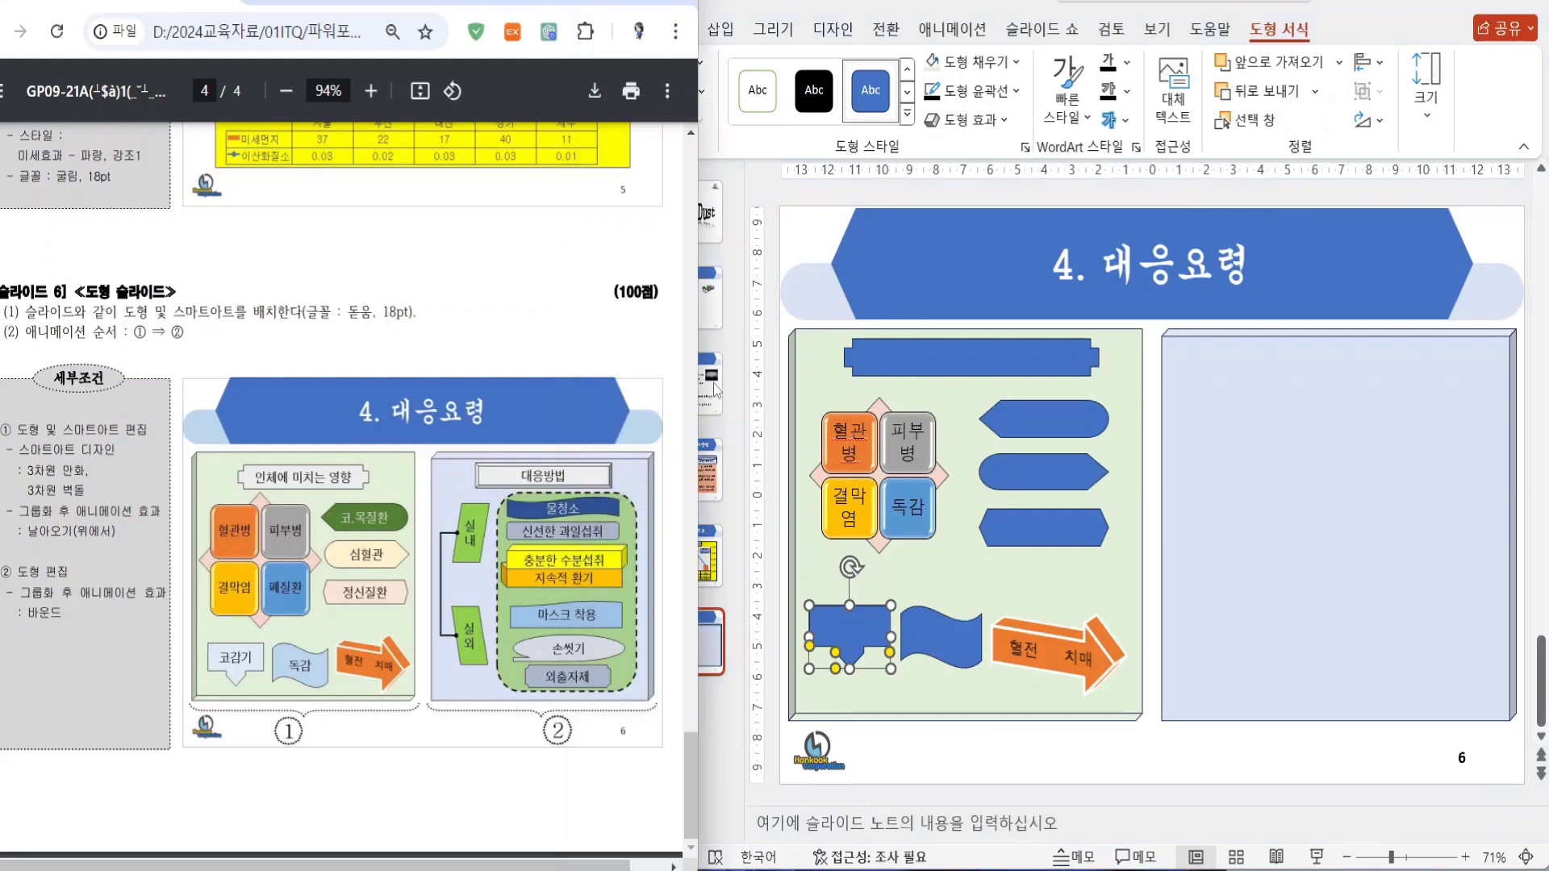
click(780, 16)
click(648, 85)
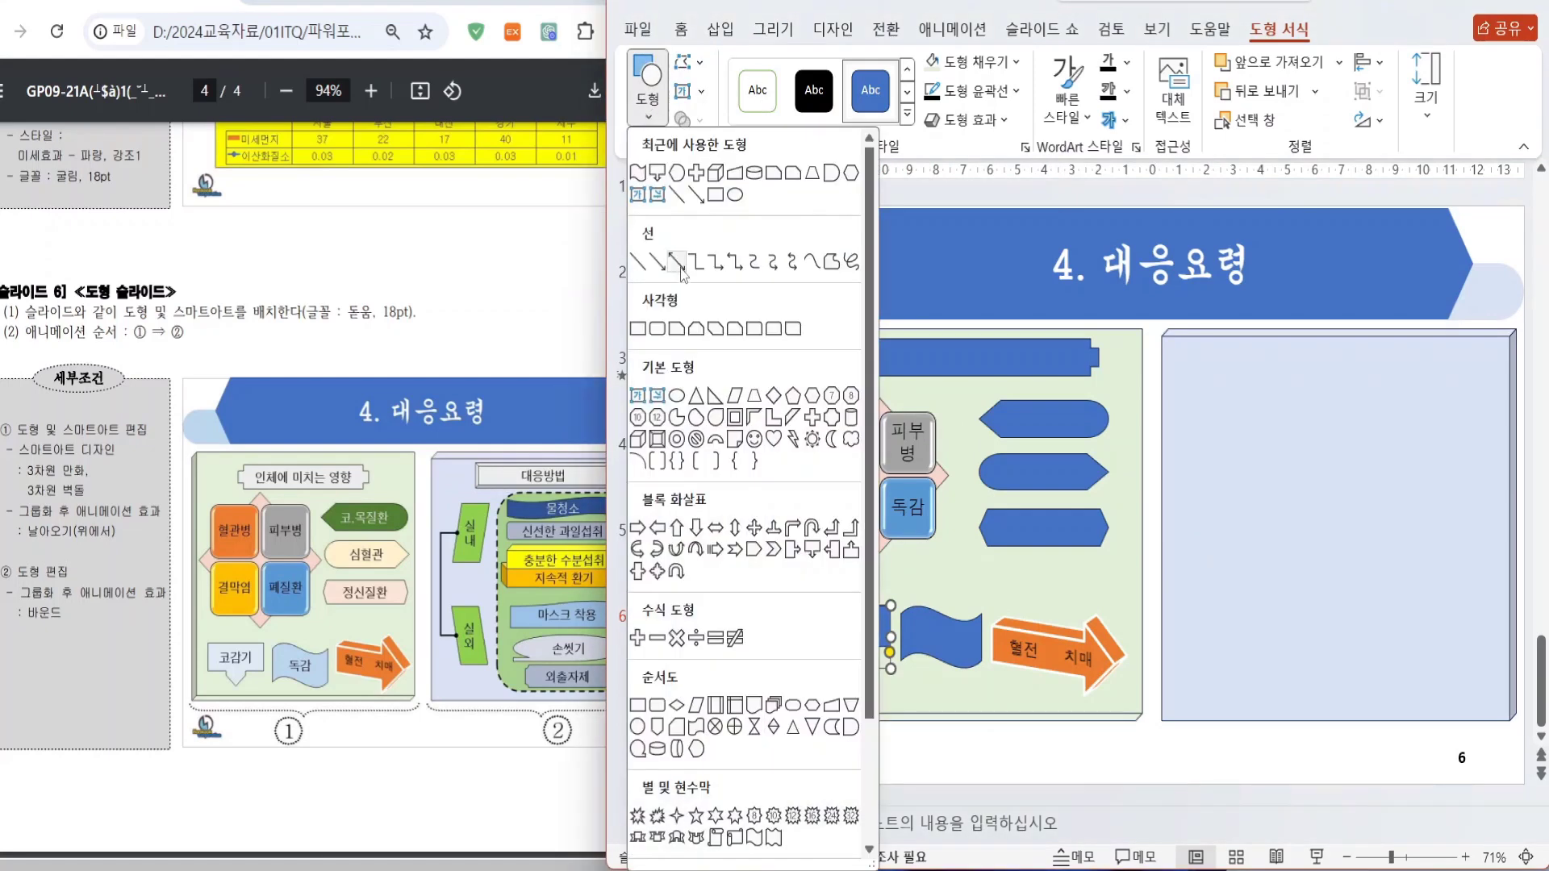
click(657, 439)
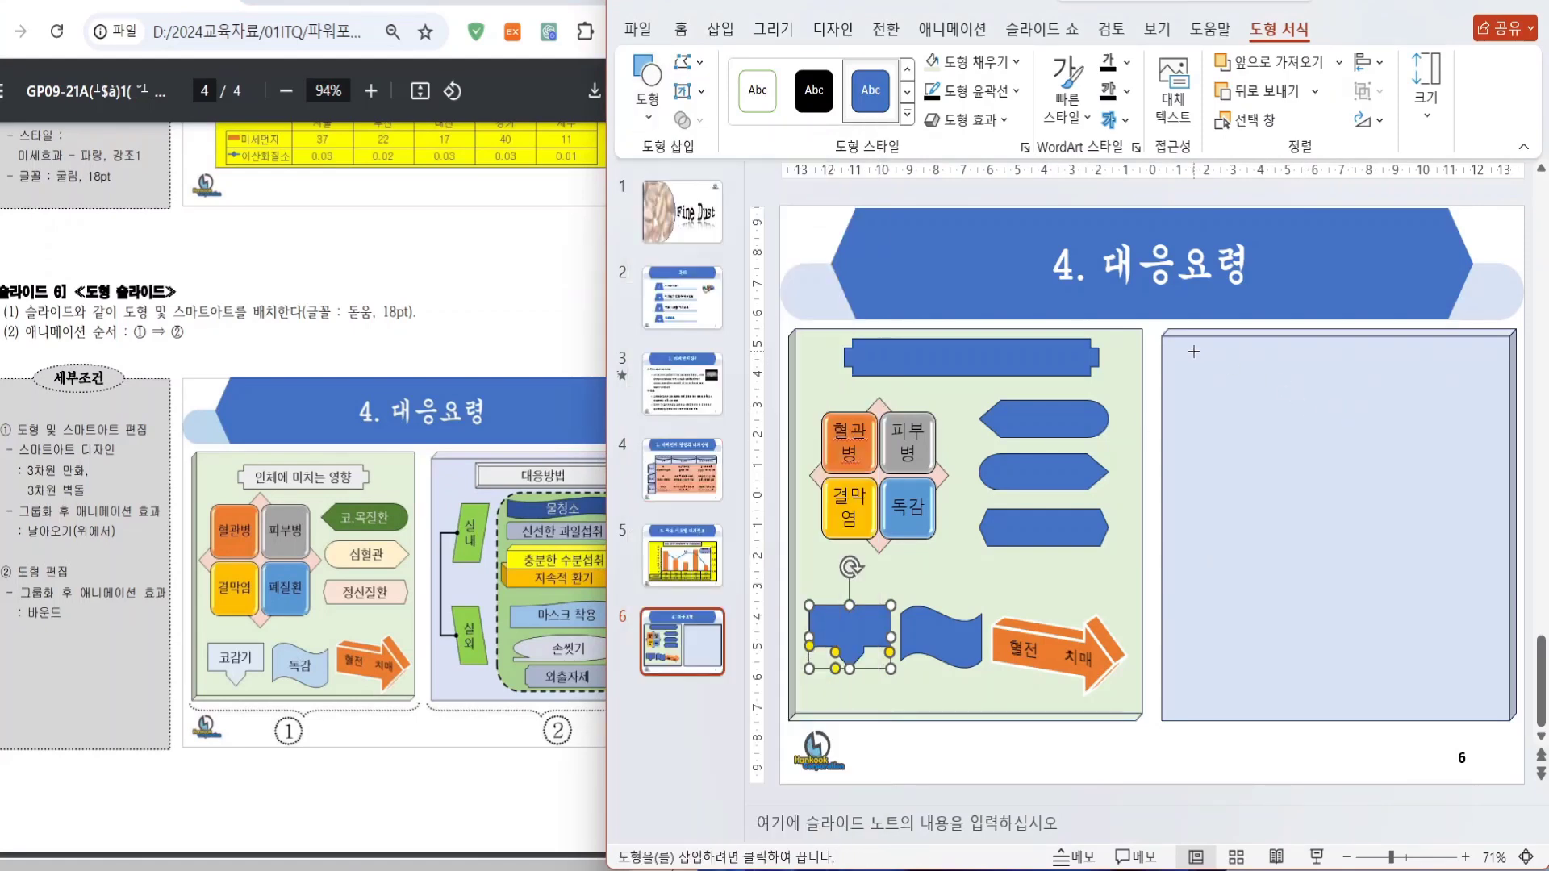
mouse_move(1227, 349)
mouse_down()
mouse_move(1456, 389)
mouse_move(1439, 385)
mouse_up()
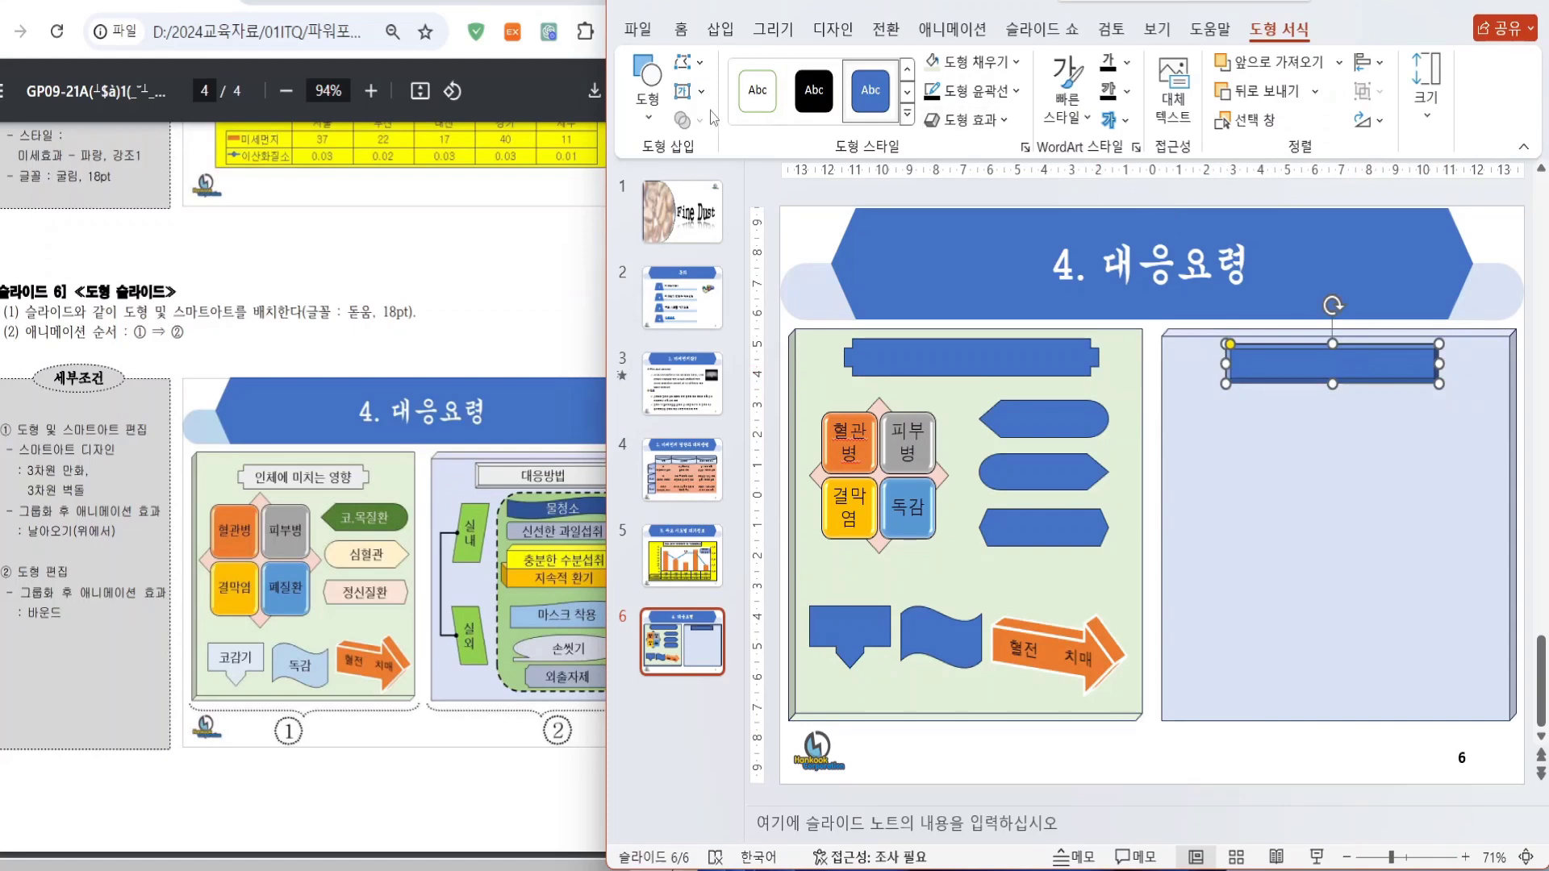
drag(459, 1, 414, 1)
click(754, 173)
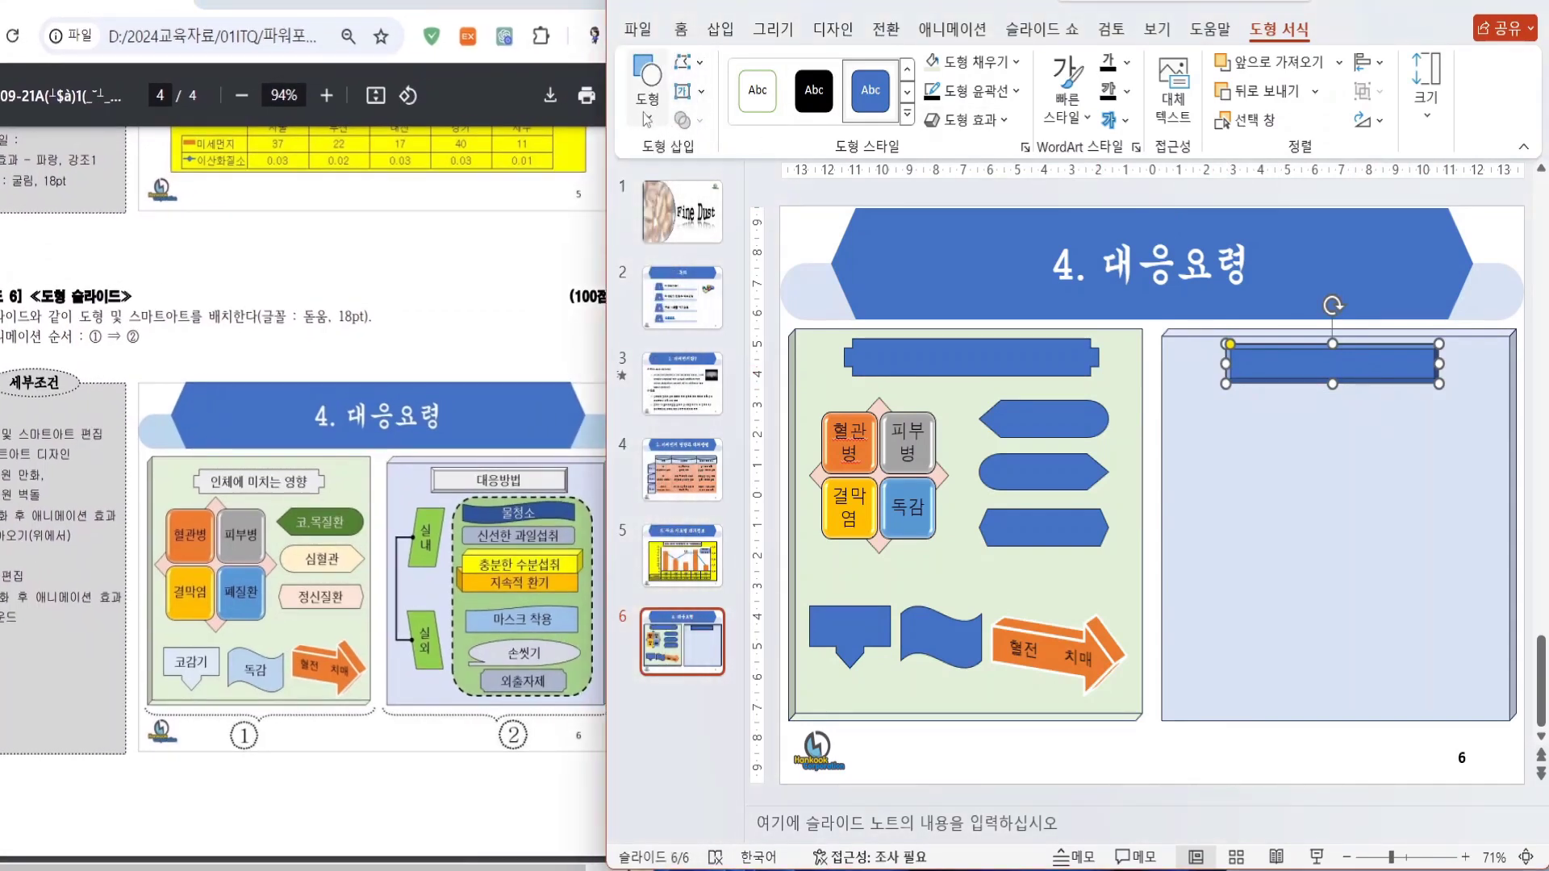
click(648, 85)
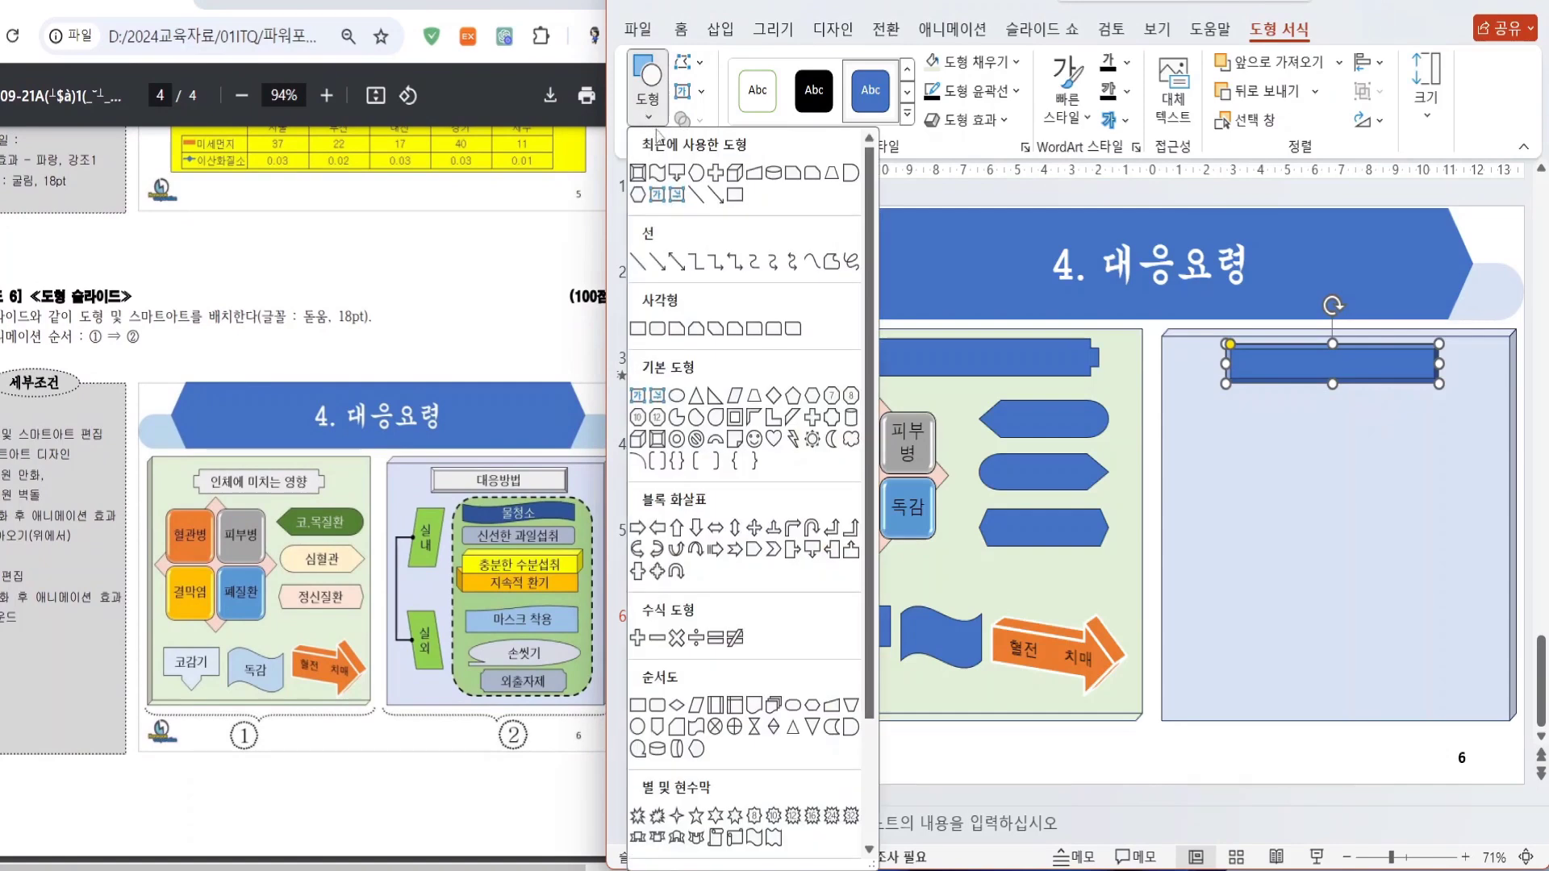
click(756, 841)
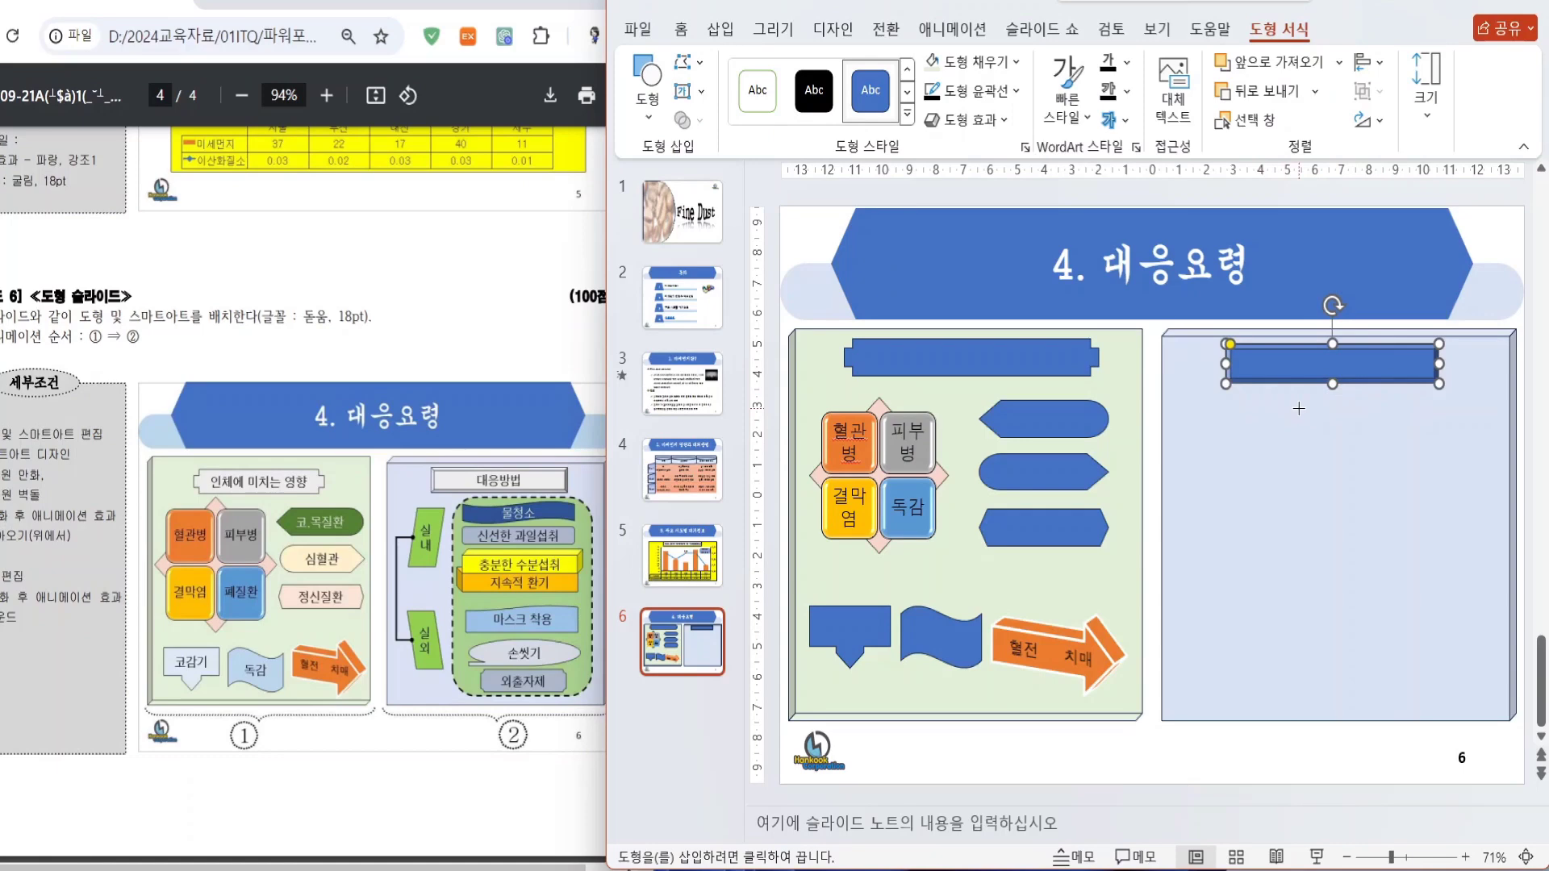
key(Escape)
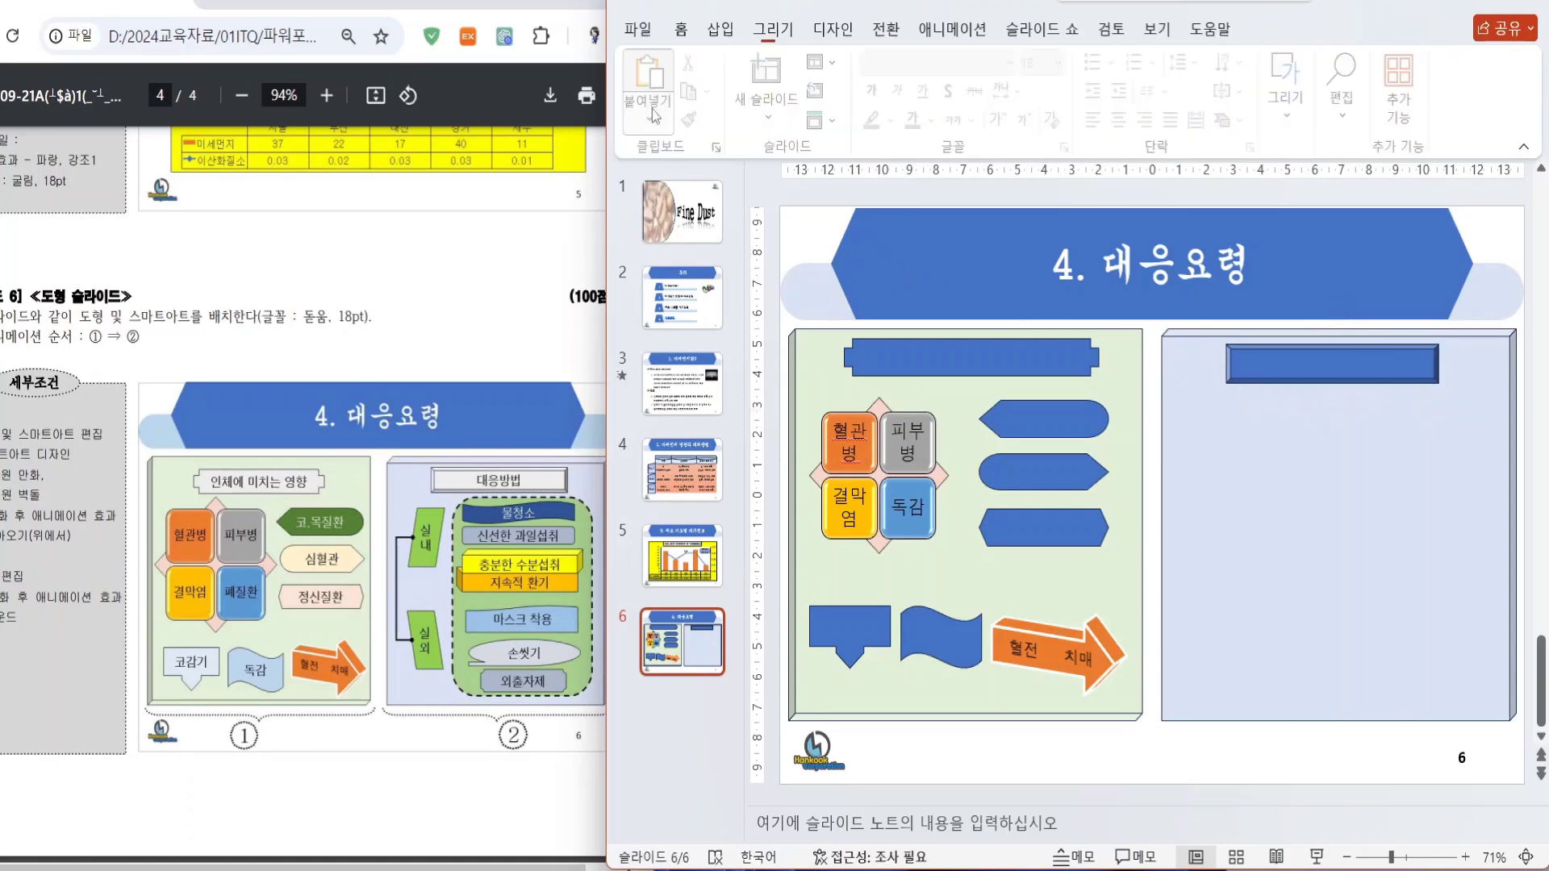
click(650, 119)
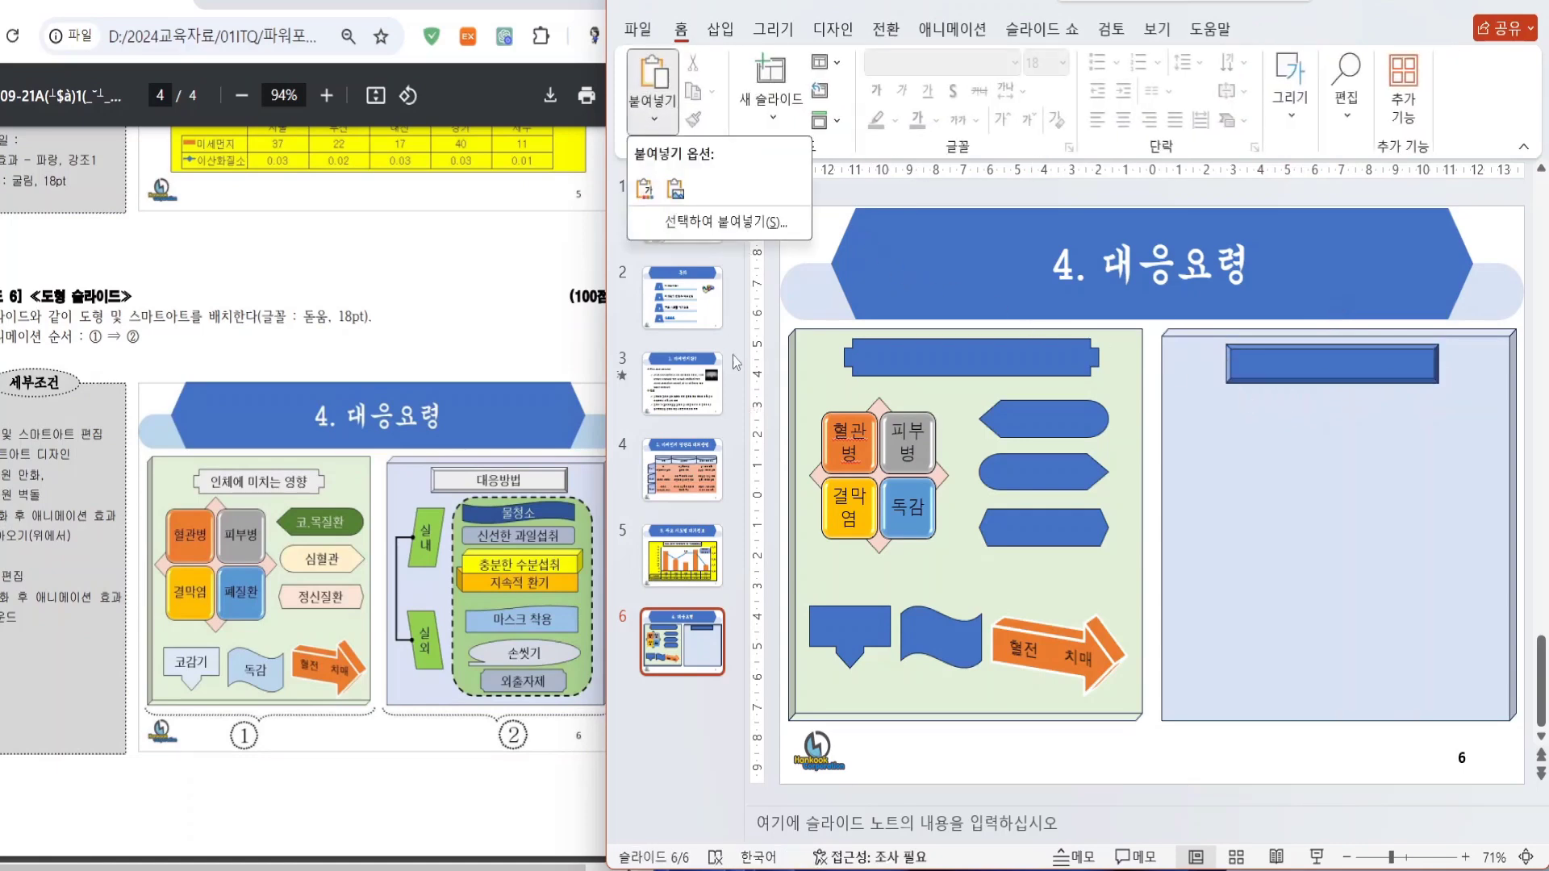
- Draw a large rounded rectangle in the blue panel below the bevel bar, adjust its size to the exam sheet, and fill it light green
click(711, 33)
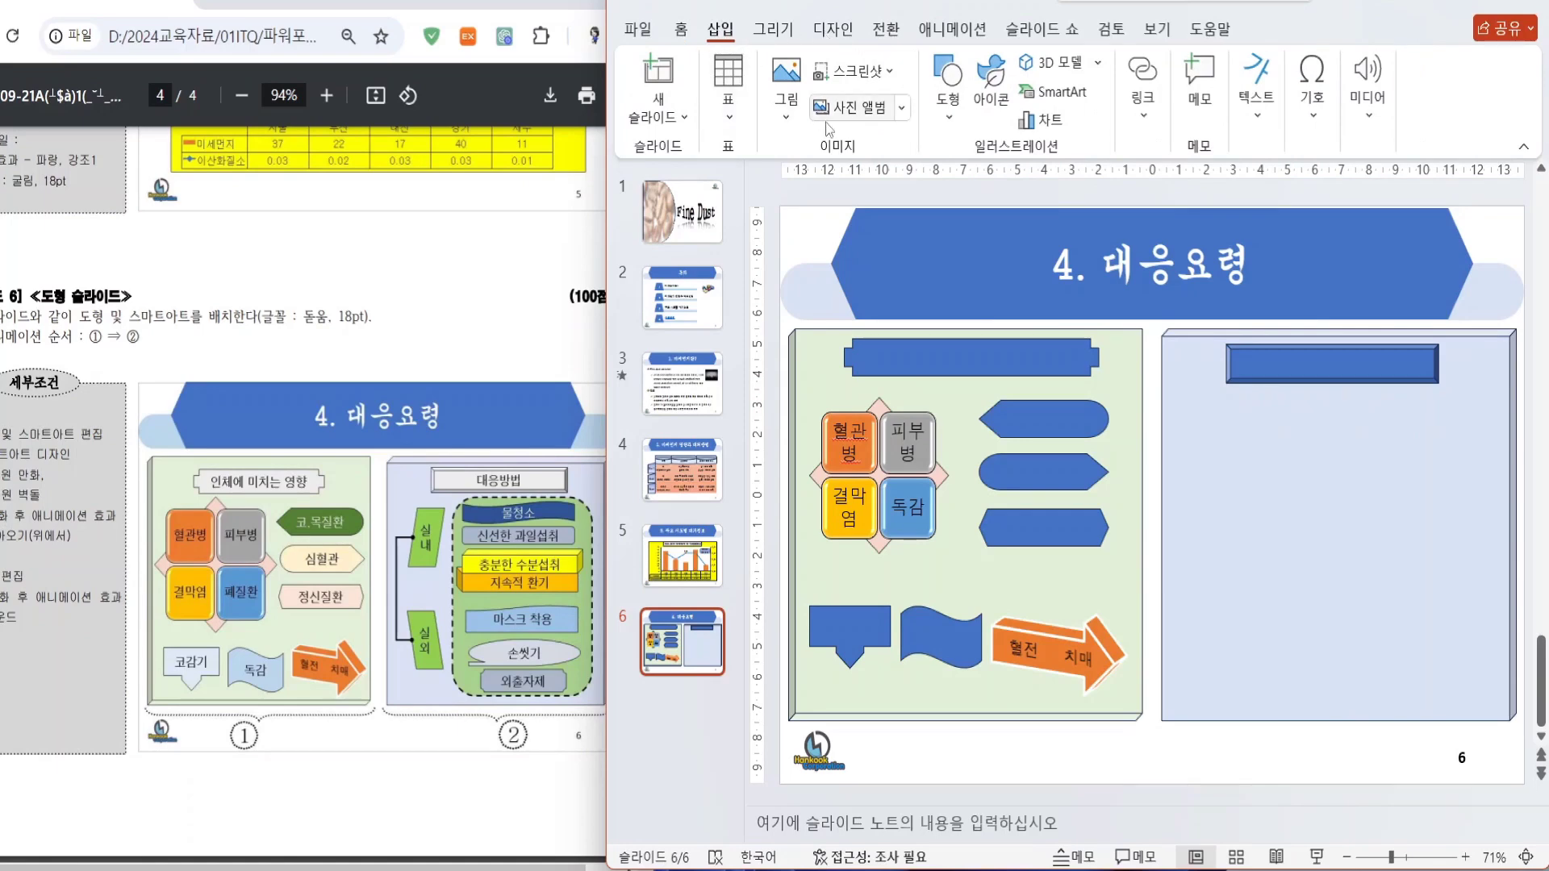
click(949, 84)
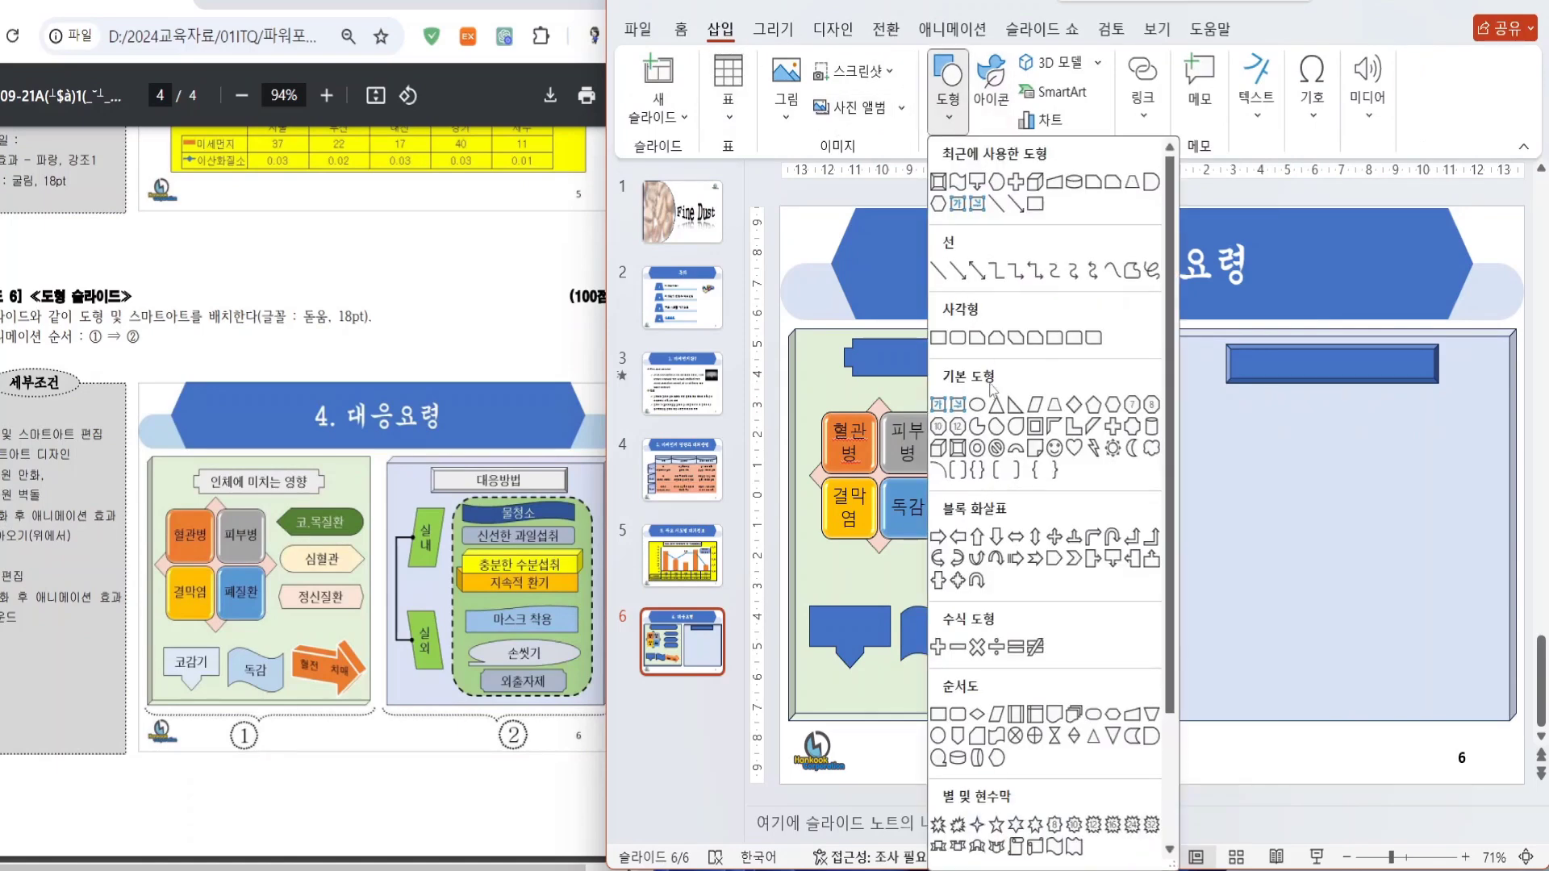
click(958, 338)
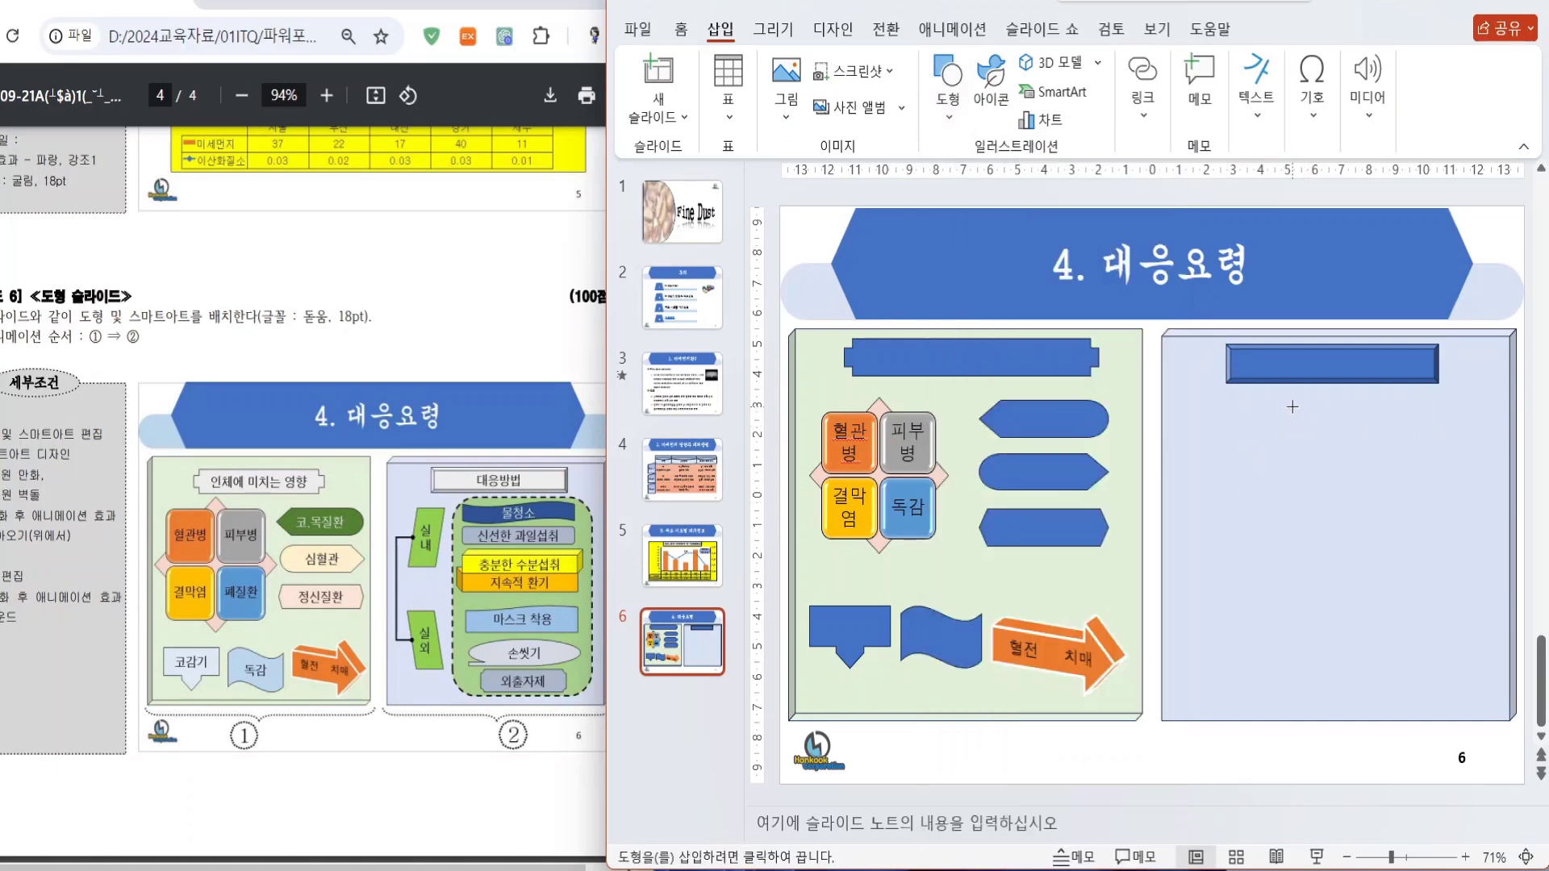
mouse_move(1295, 400)
mouse_down()
mouse_move(1429, 558)
mouse_move(1478, 692)
mouse_move(1502, 708)
mouse_up()
drag(1453, 645, 1447, 649)
drag(1287, 405, 1255, 404)
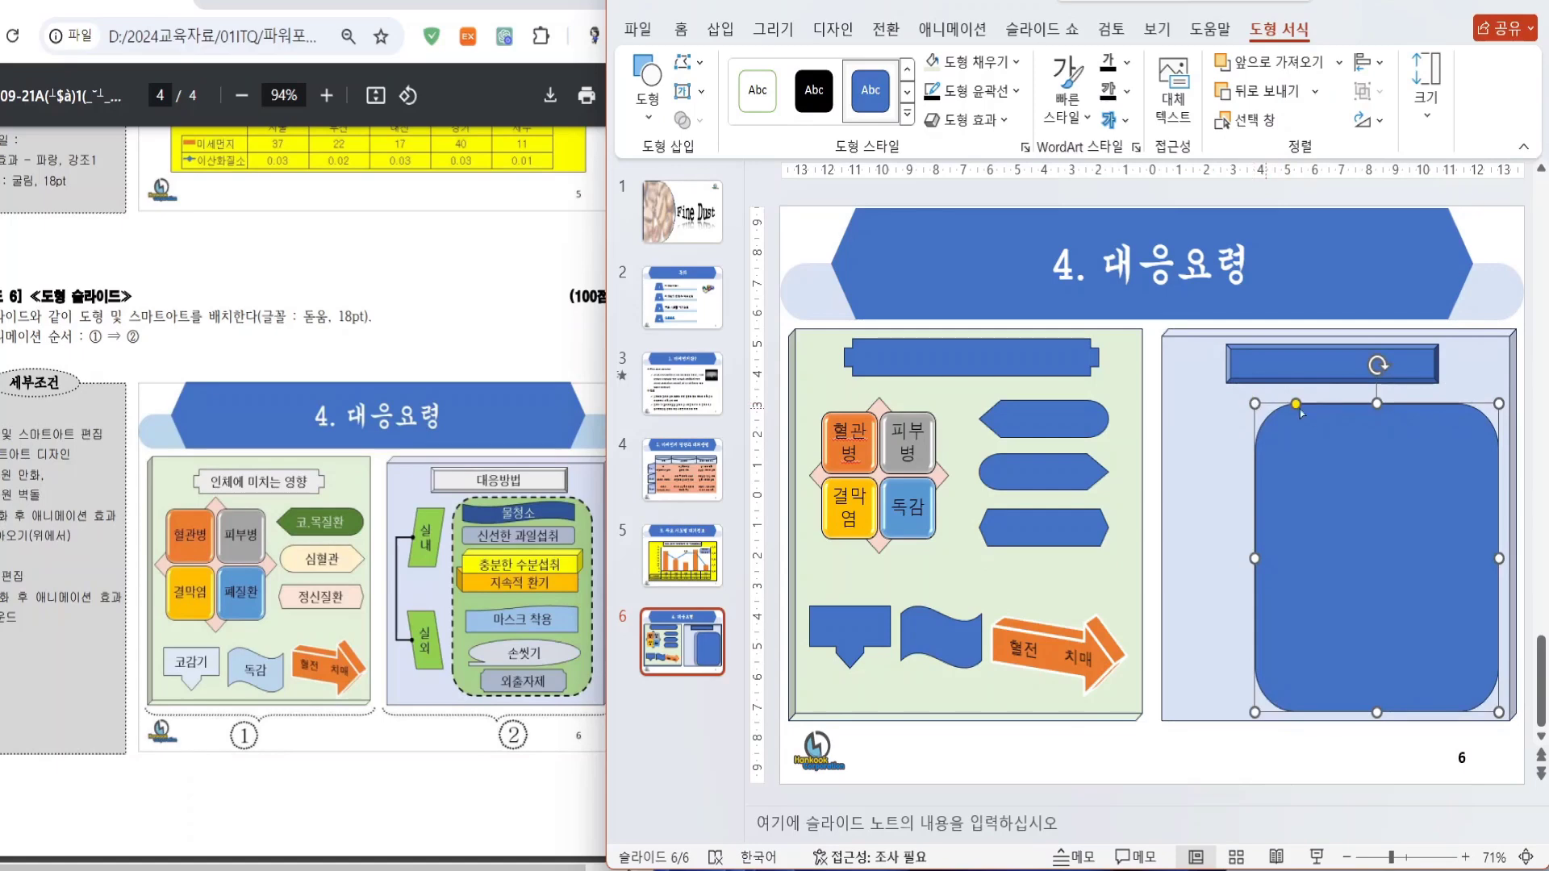
drag(1377, 403, 1377, 393)
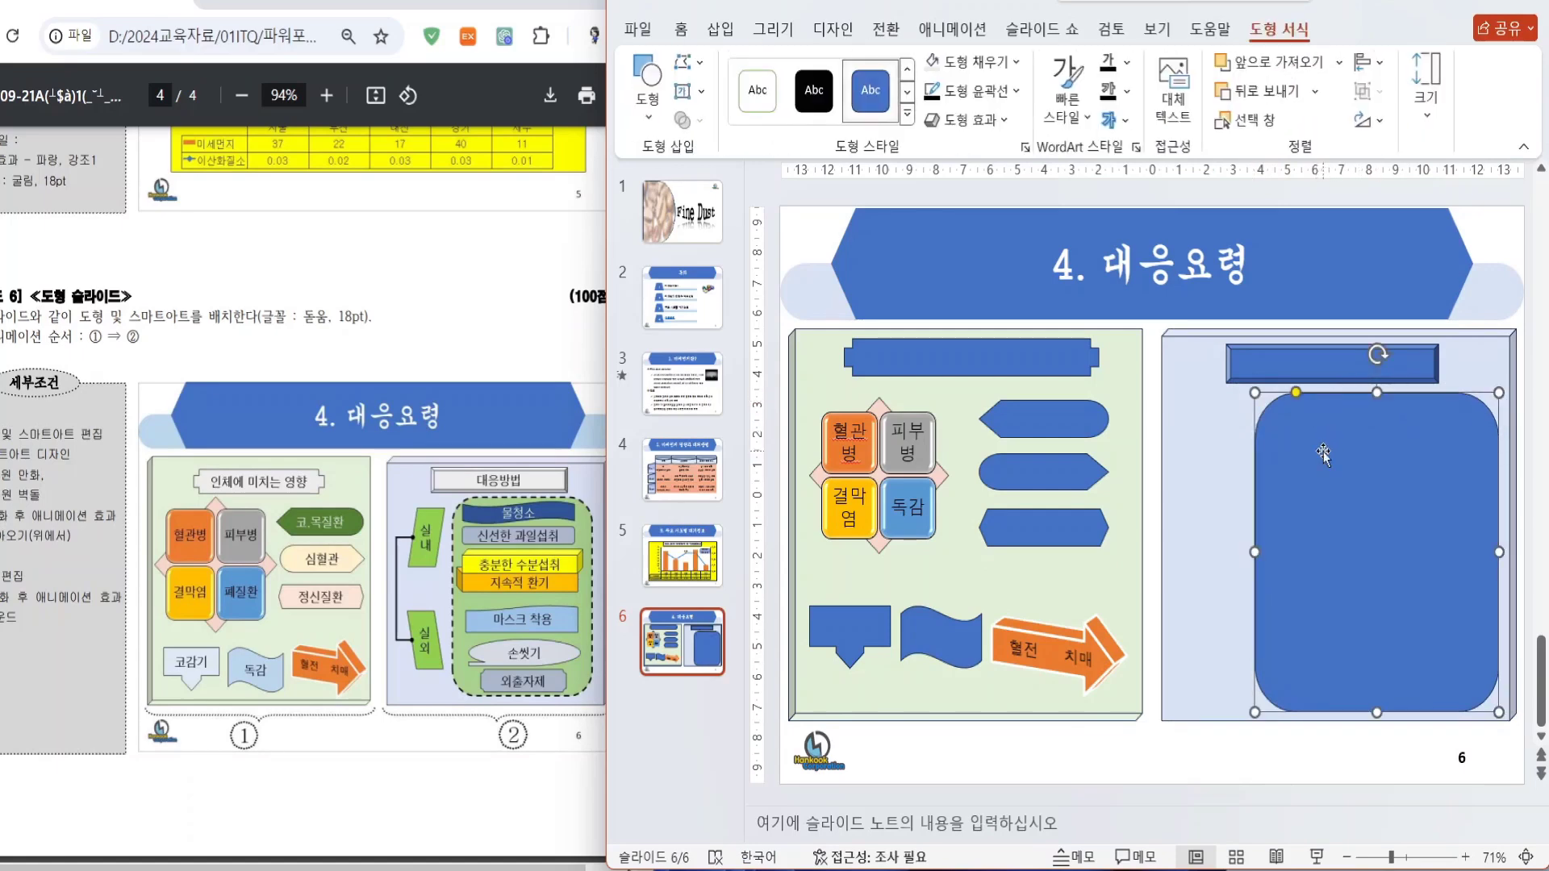
click(1016, 67)
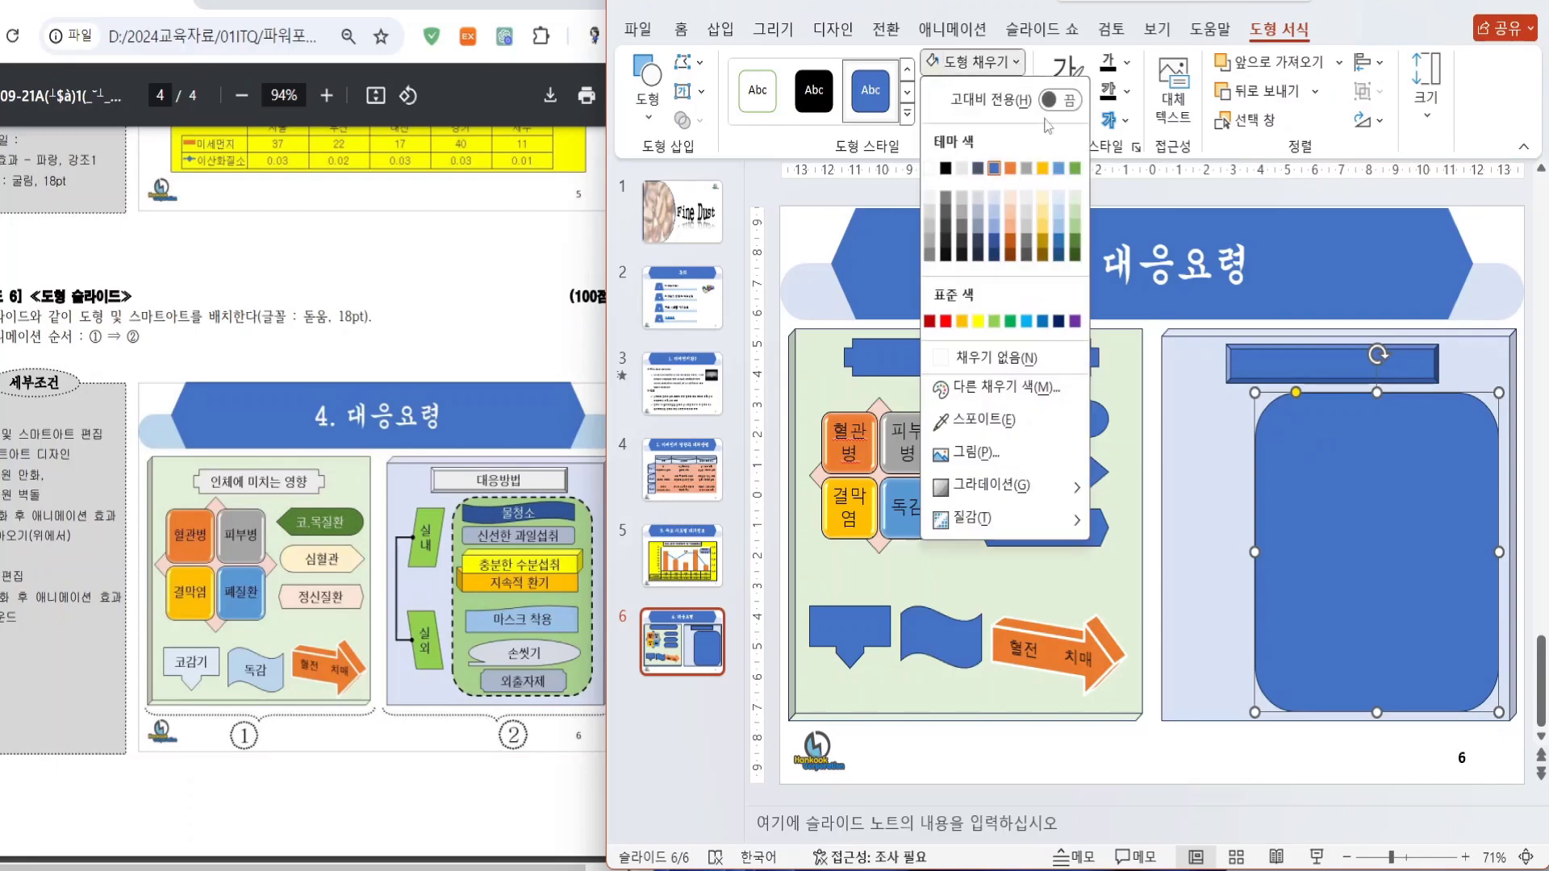
click(1076, 212)
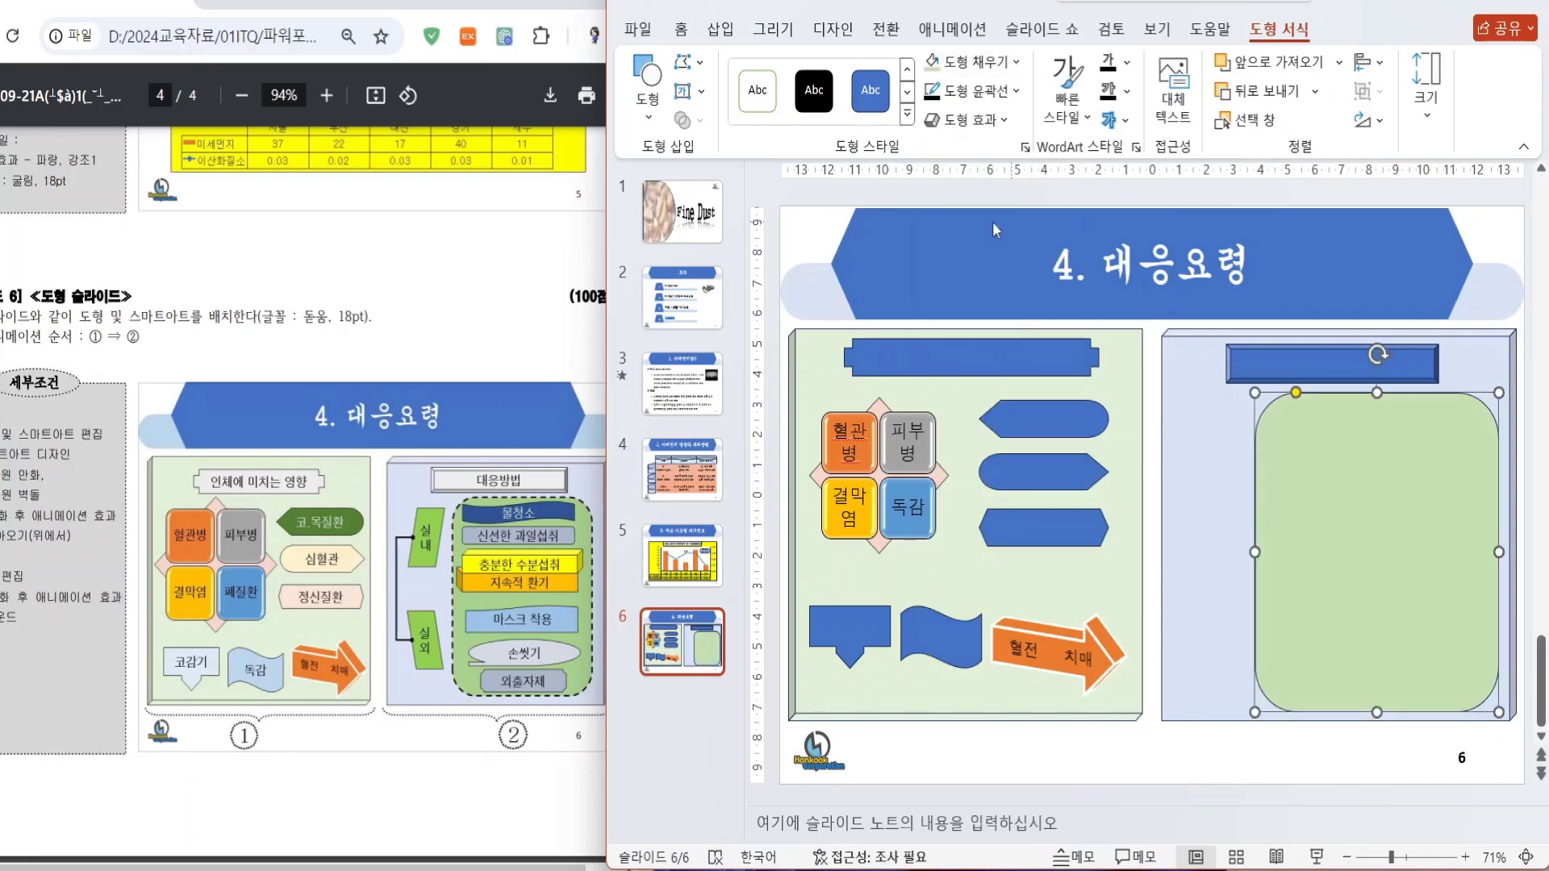
- Draw a wave shape inside the upper end of the light green rounded rectangle and flip it horizontally, matching the 물청소 shape
click(648, 84)
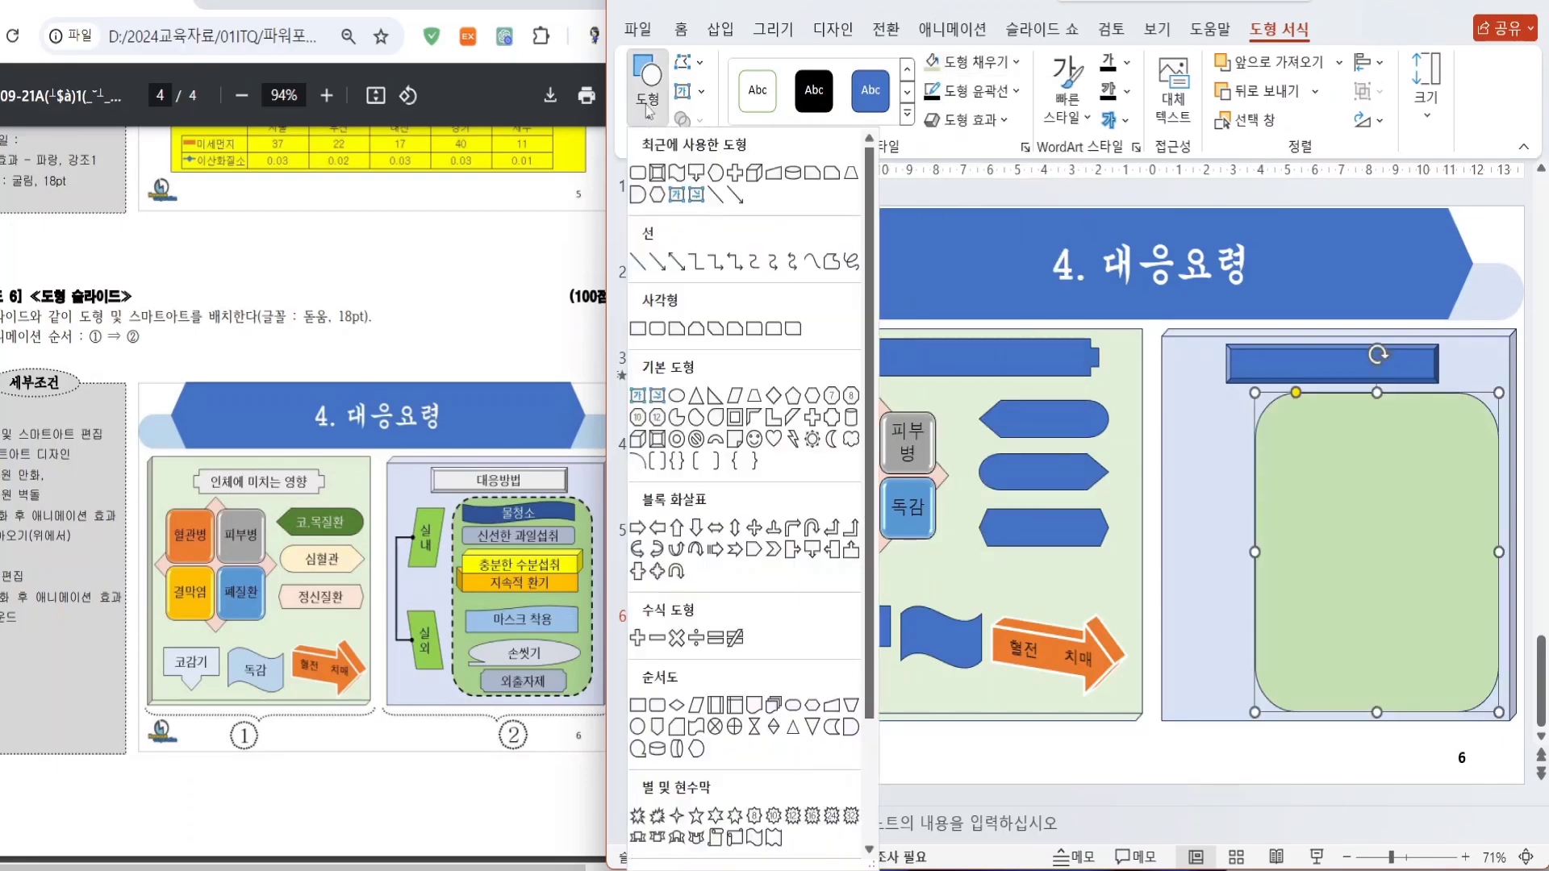
click(757, 839)
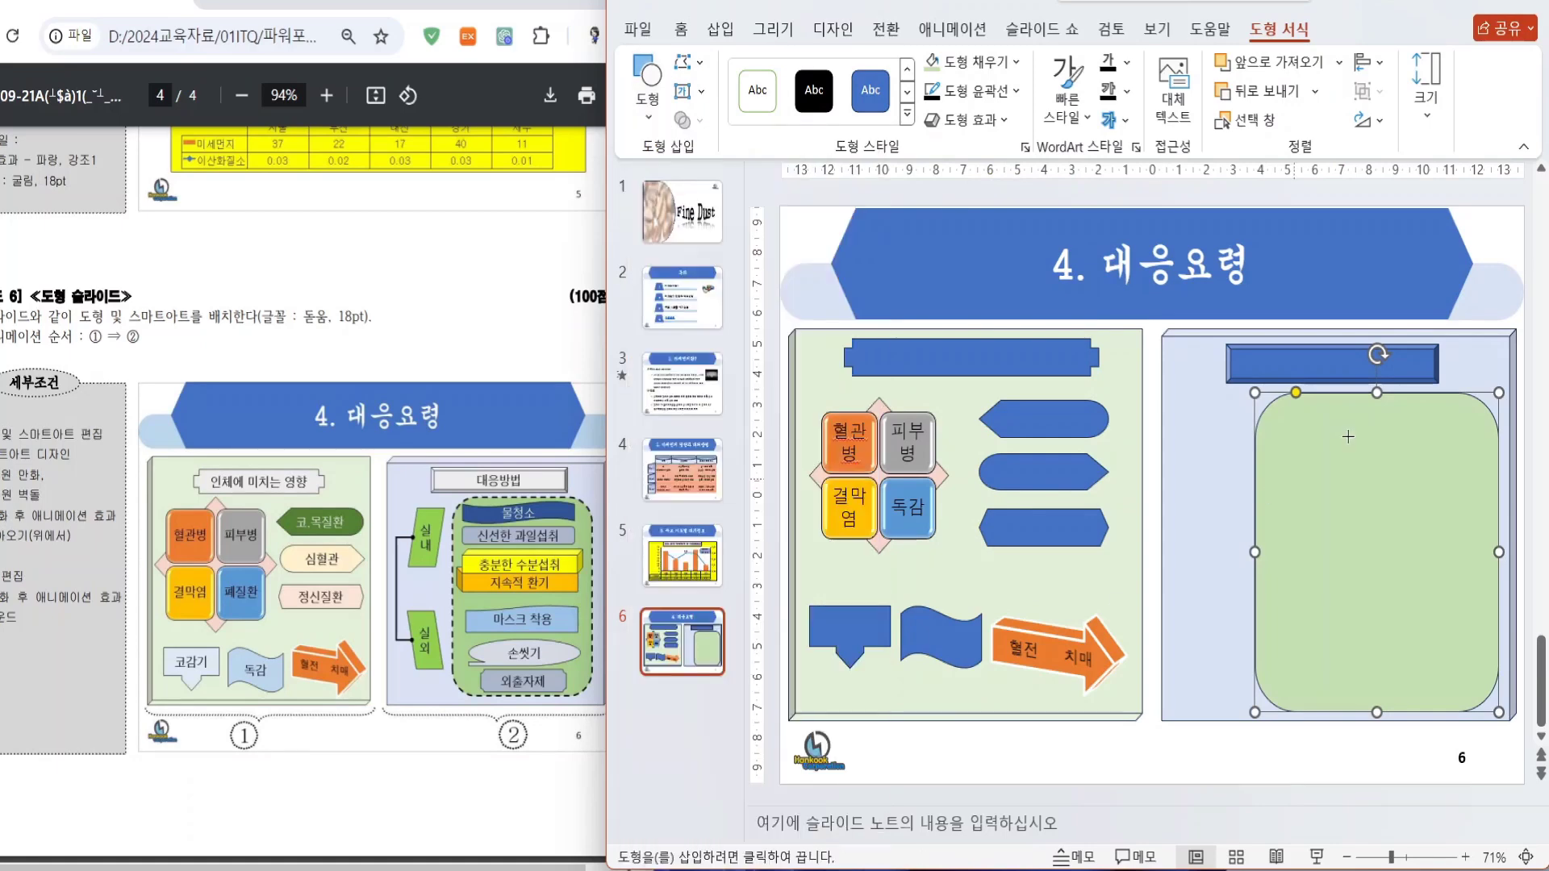
mouse_move(1286, 404)
mouse_down()
mouse_move(1424, 445)
mouse_move(1473, 437)
mouse_up()
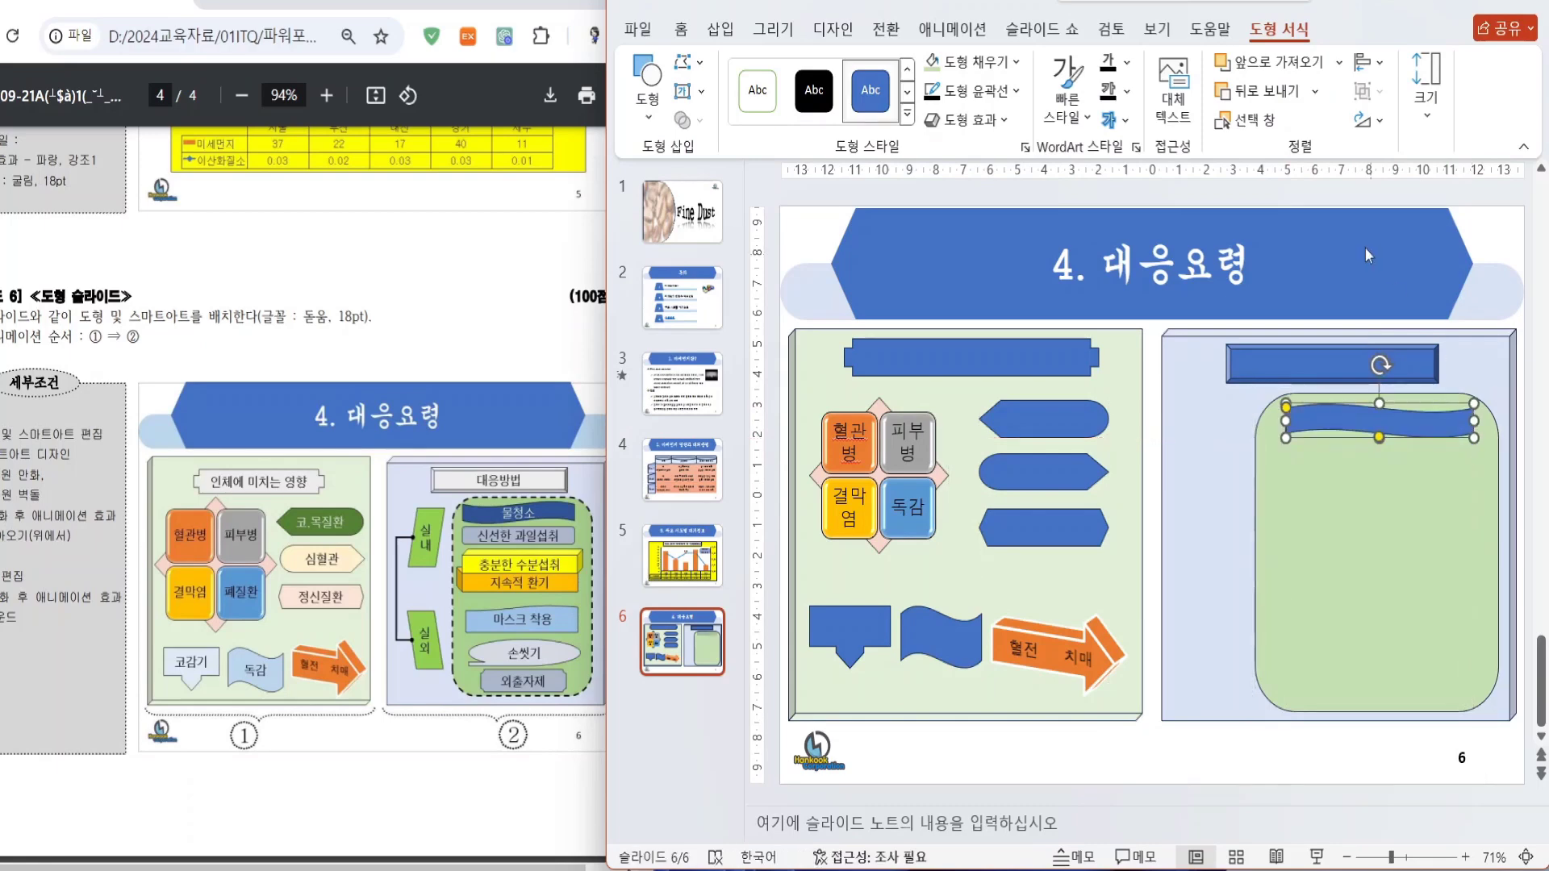
click(1355, 132)
click(1397, 248)
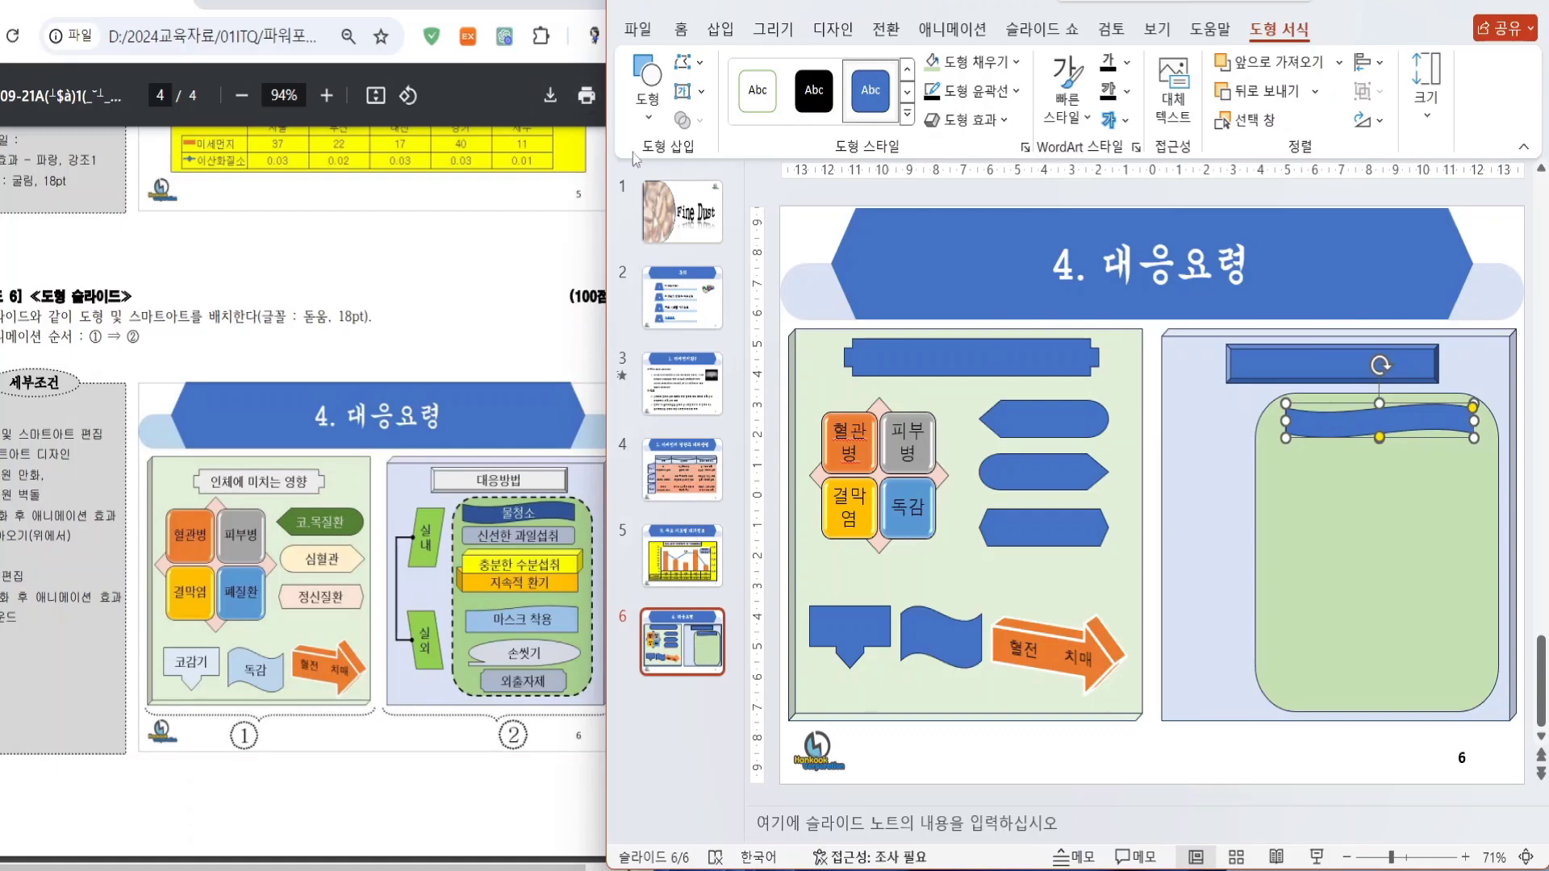
- Check the 신선한 과일섭취 shape on the exam sheet and draw a matching rounded rectangle just below the wave in the green area
click(648, 89)
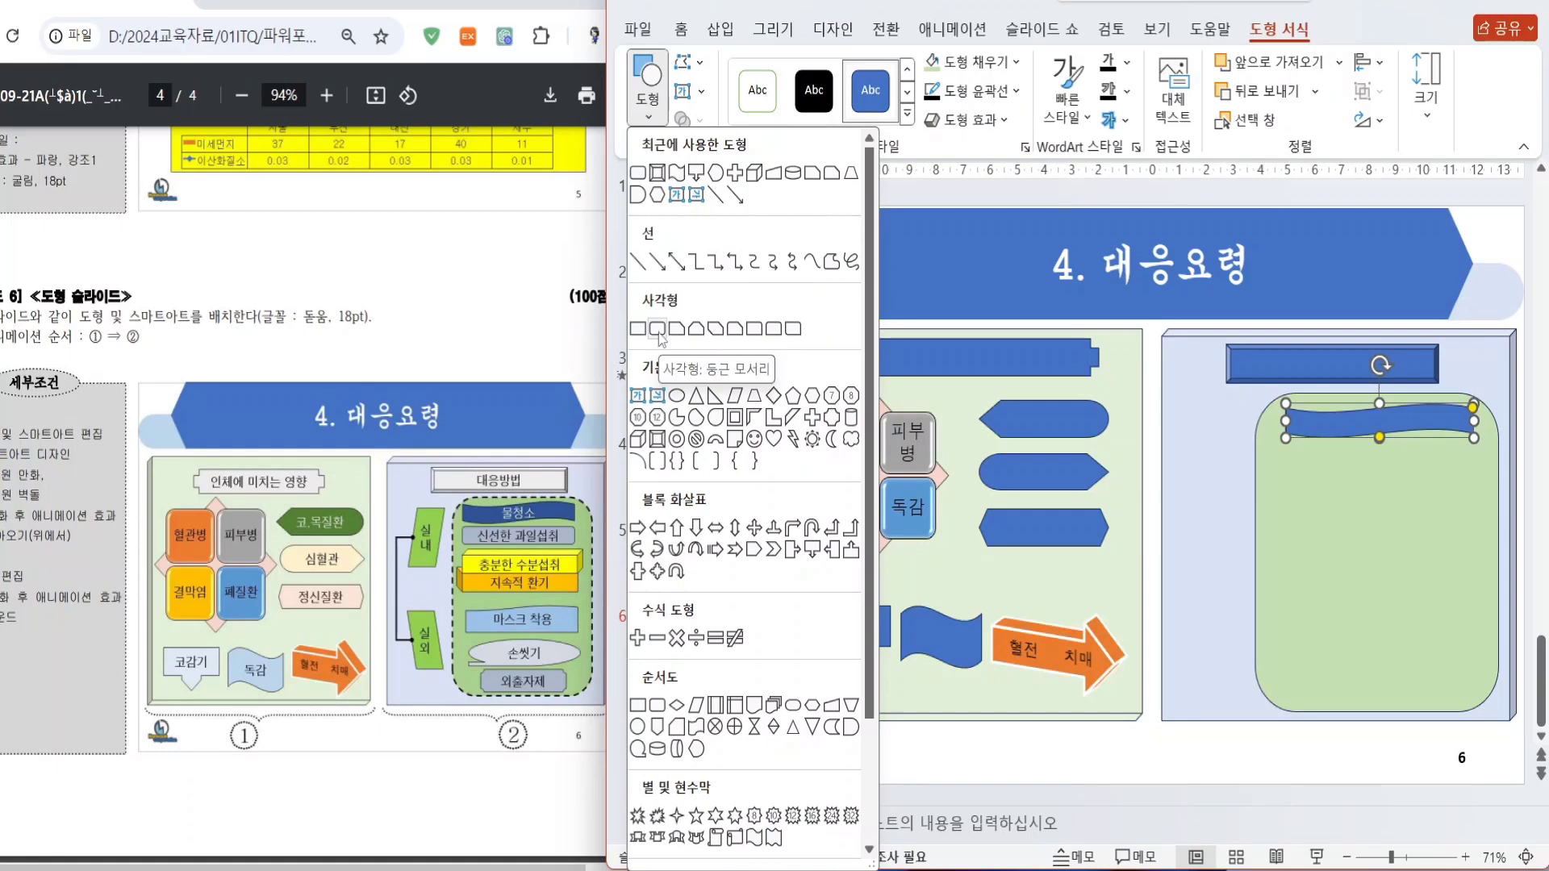
click(452, 756)
scroll(496, 608, up, 5)
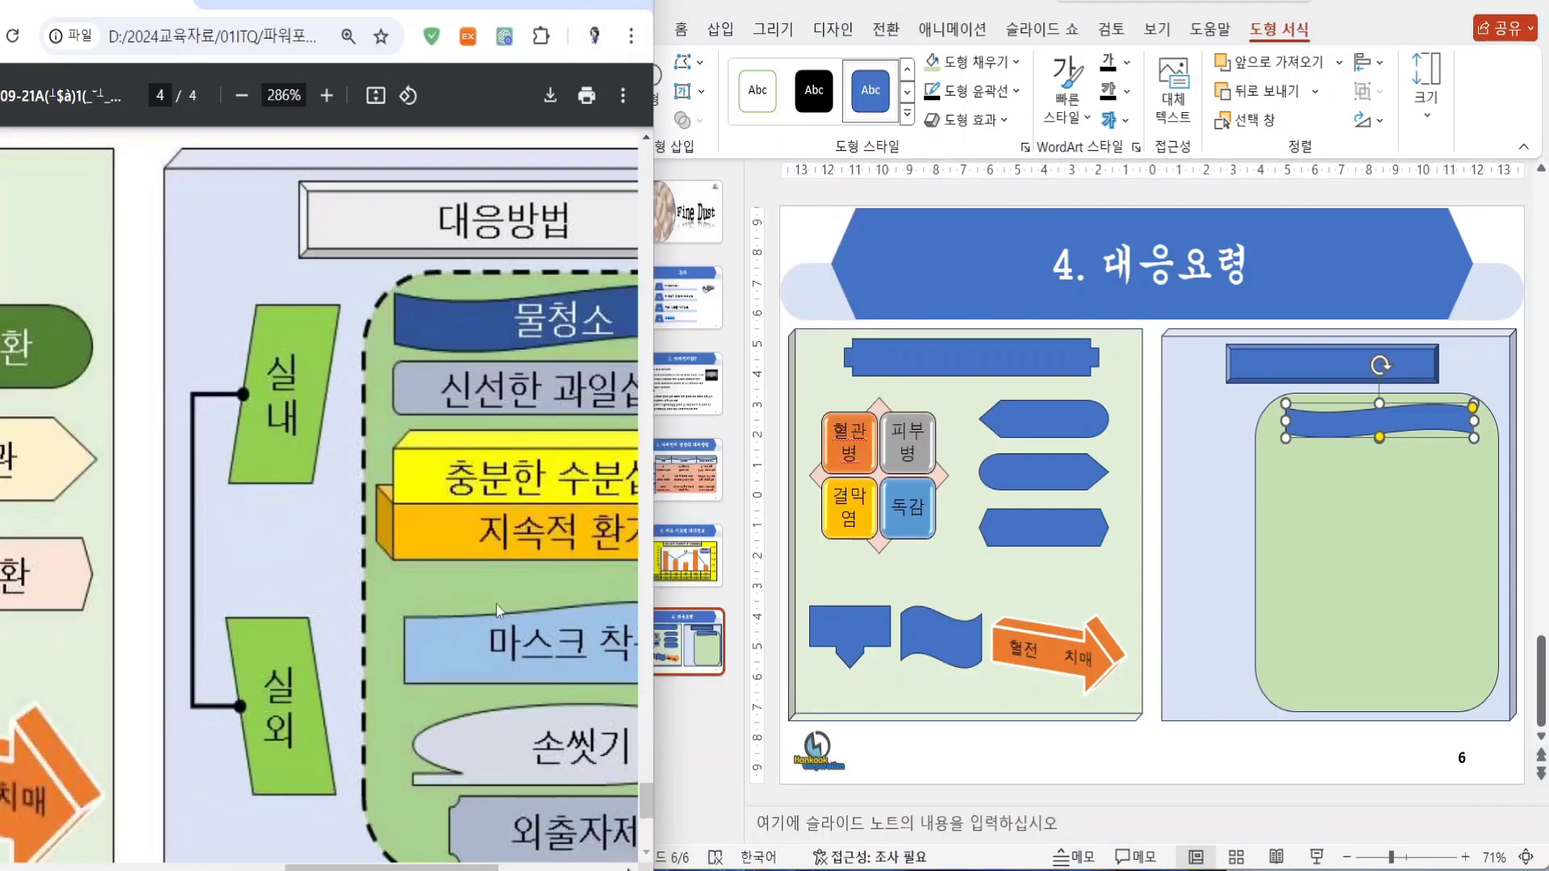
scroll(497, 602, down, 5)
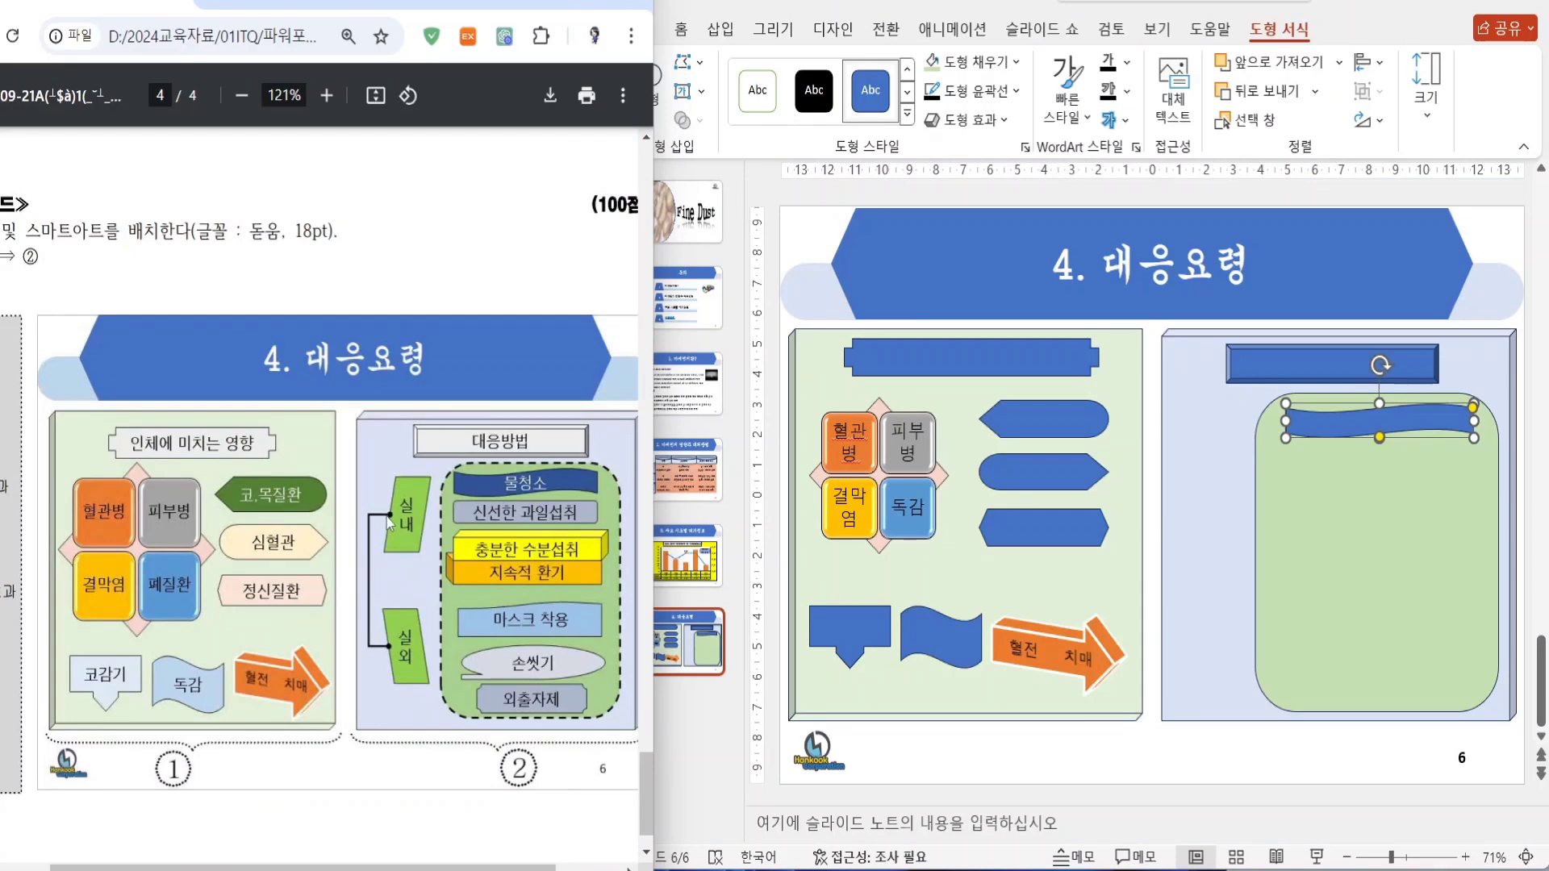
scroll(386, 516, down, 2)
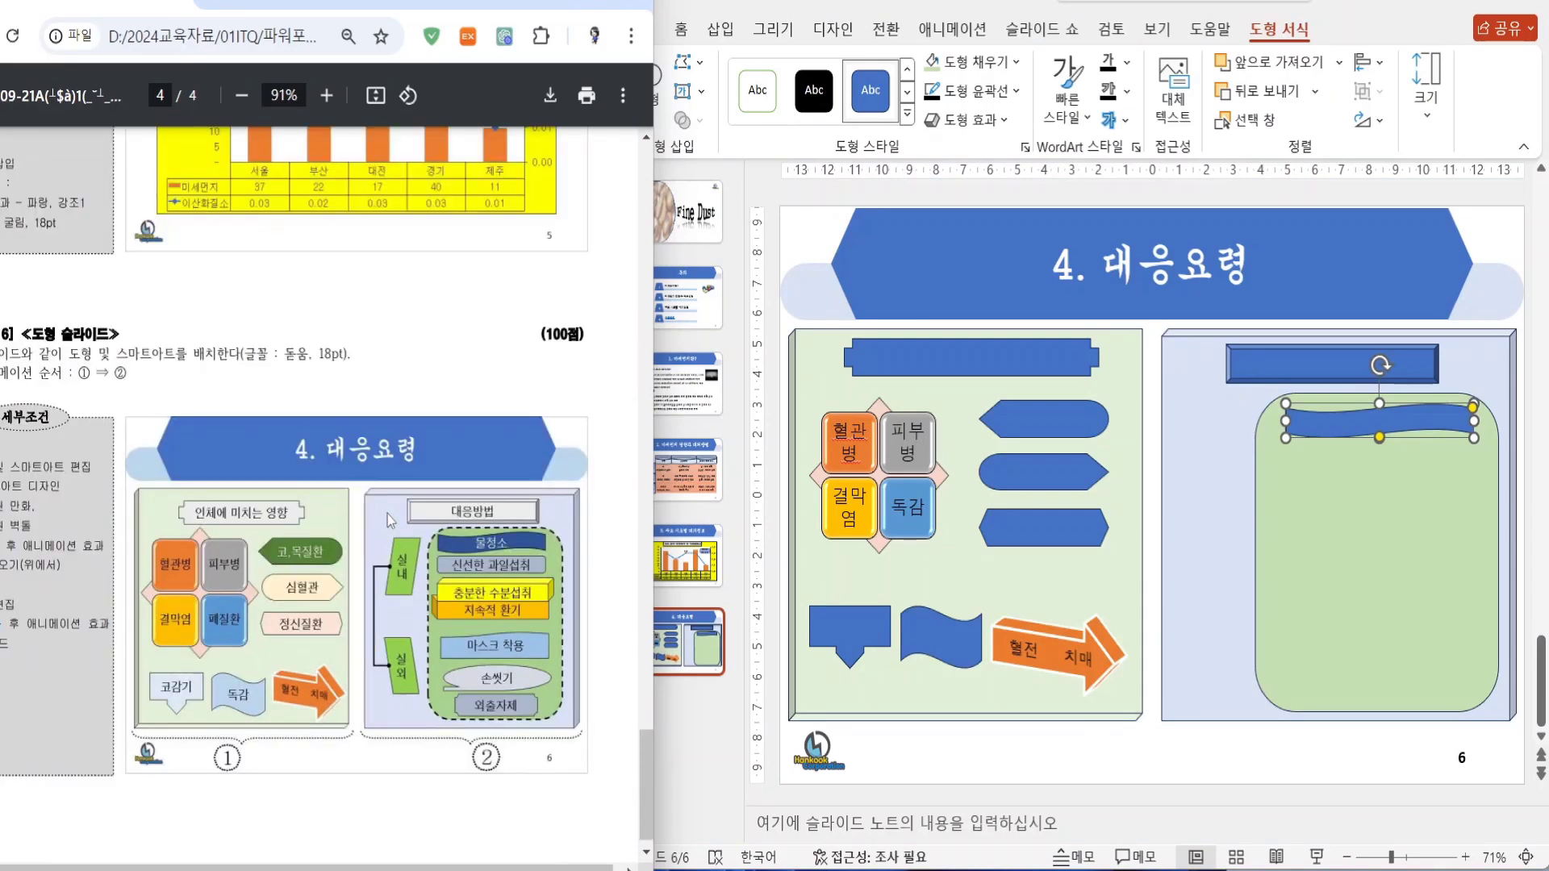
click(768, 219)
click(655, 113)
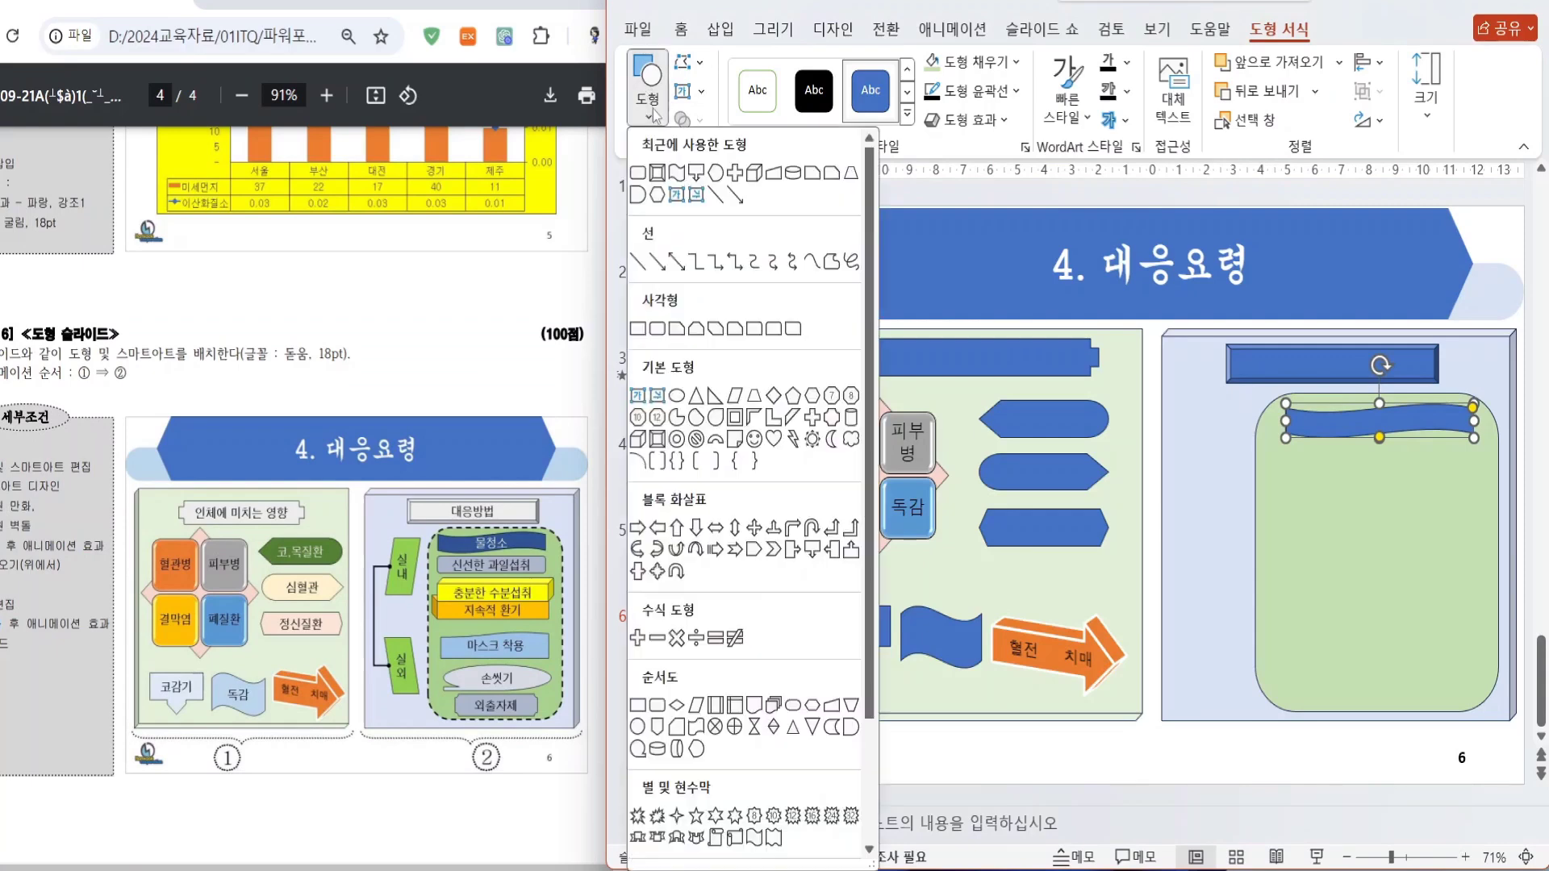
click(658, 329)
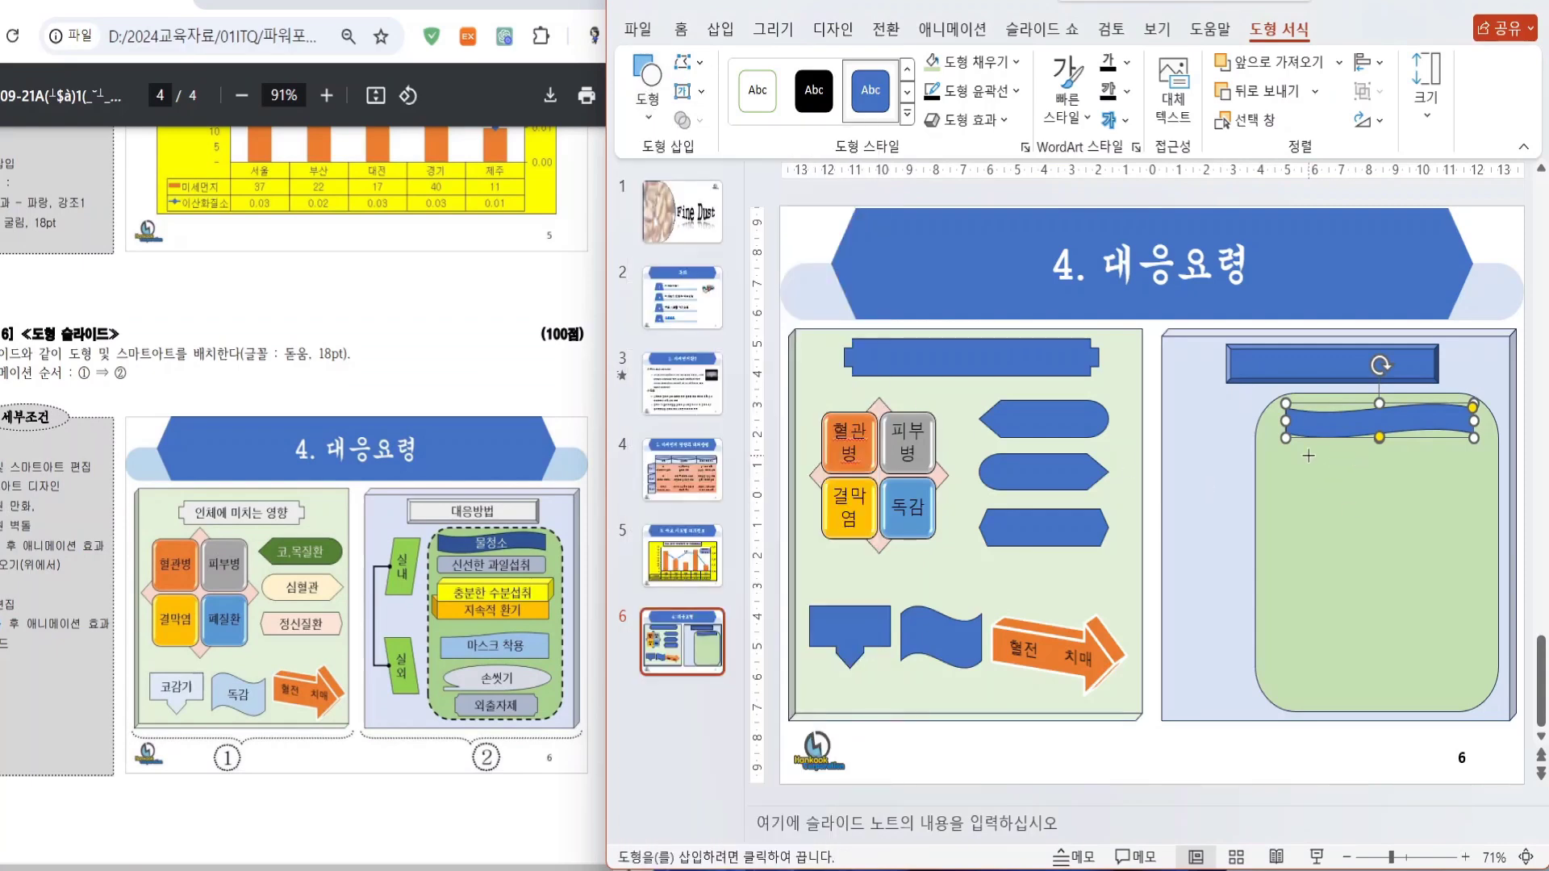
mouse_move(1280, 460)
mouse_down()
mouse_move(1483, 506)
mouse_move(1484, 491)
mouse_up()
drag(1378, 471, 1377, 461)
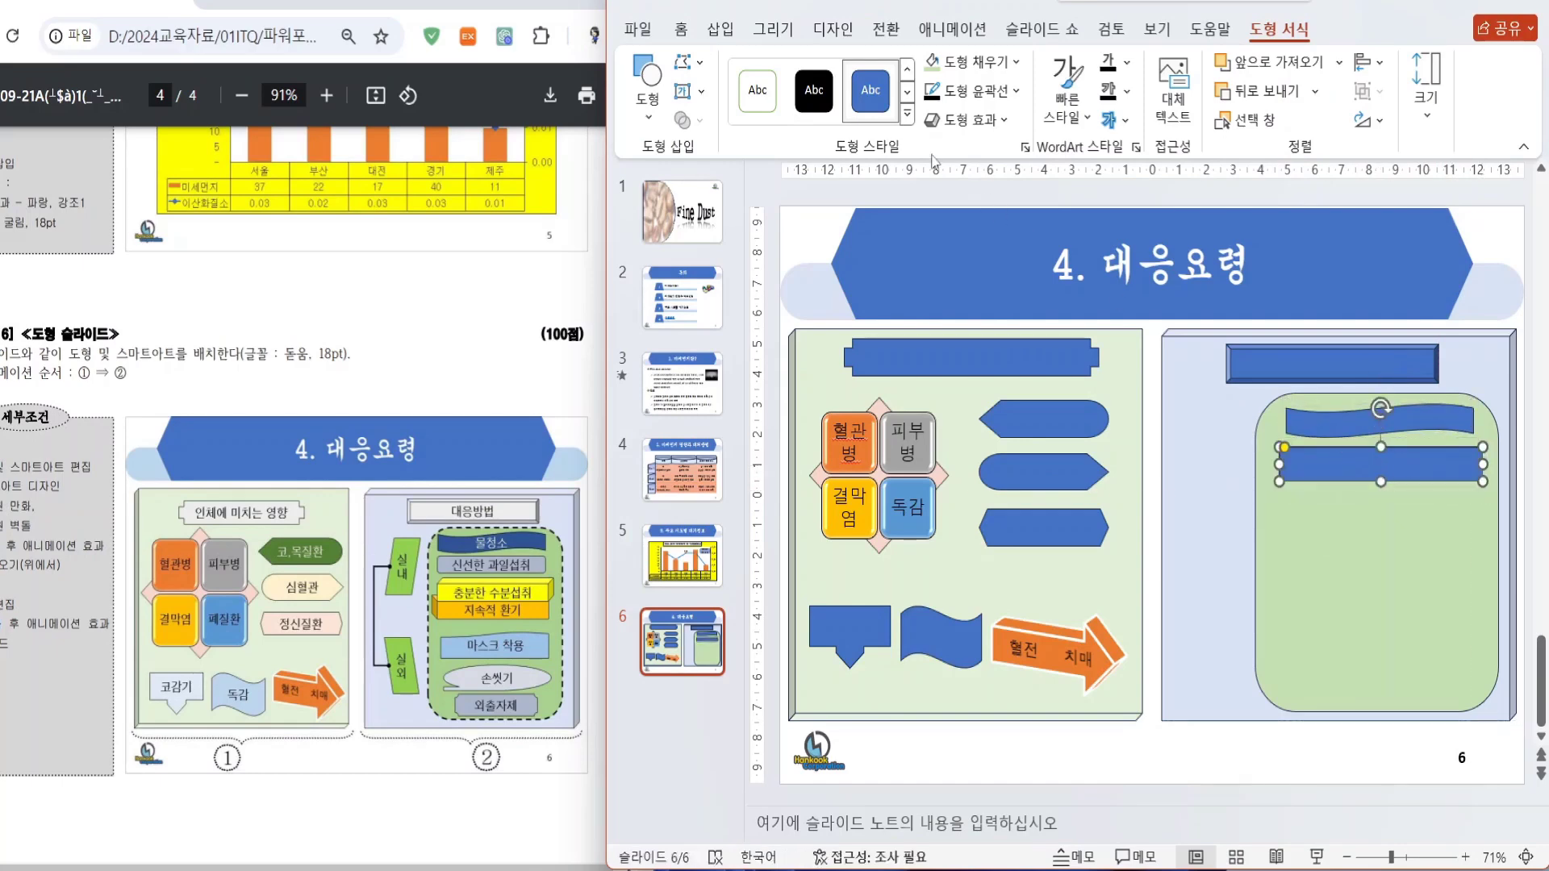
- Draw a thin cube bar below the rounded rectangle, duplicate it directly underneath, and flip the copy horizontally
click(643, 118)
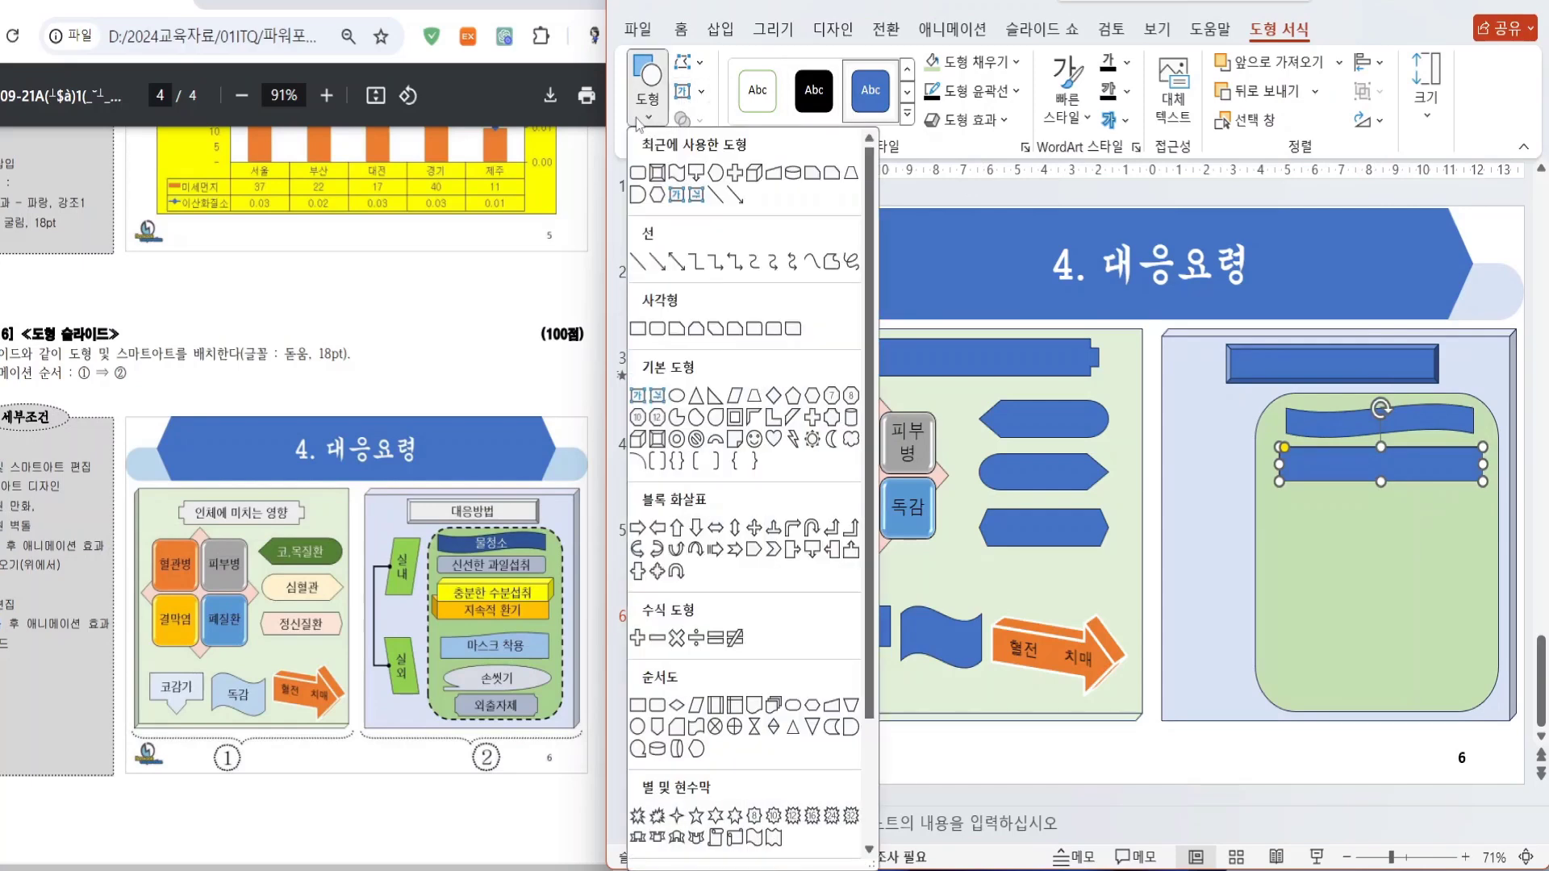
click(638, 440)
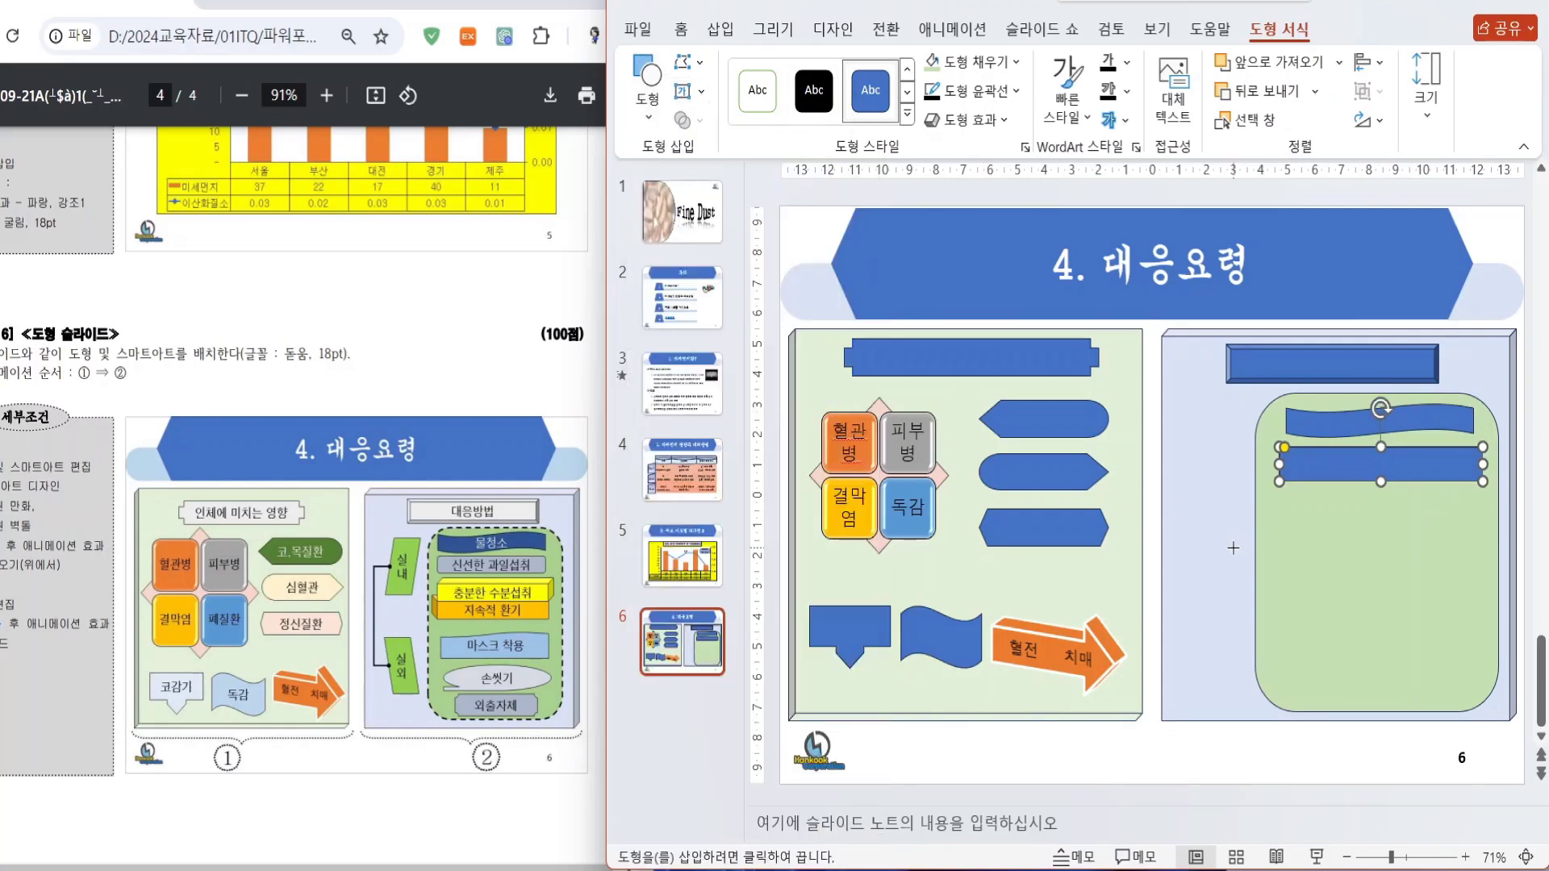
drag(1288, 502, 1483, 535)
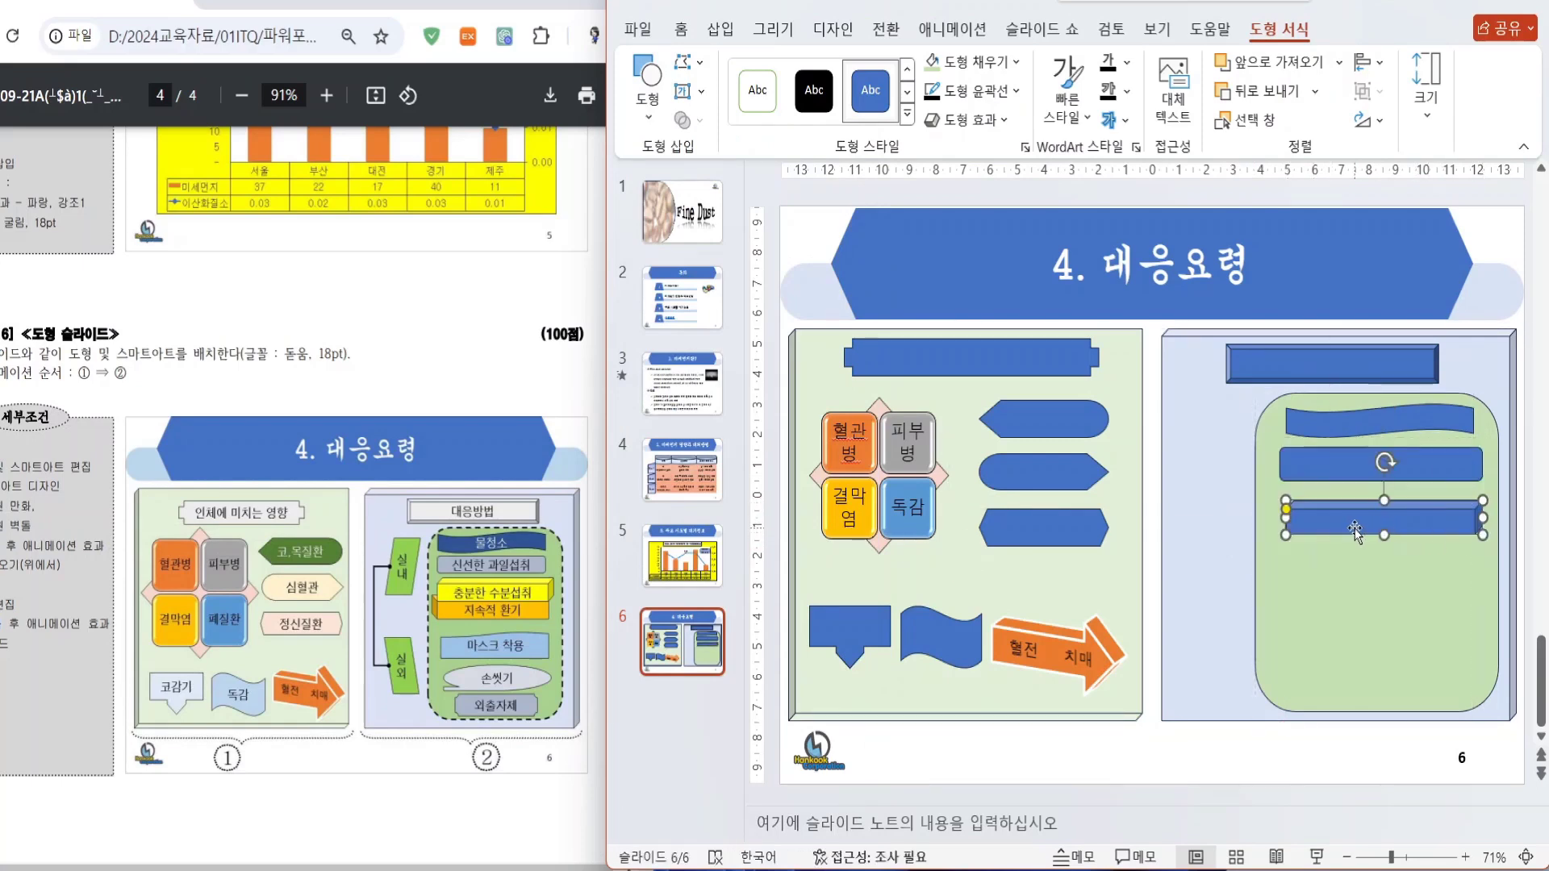
drag(1355, 528, 1353, 555)
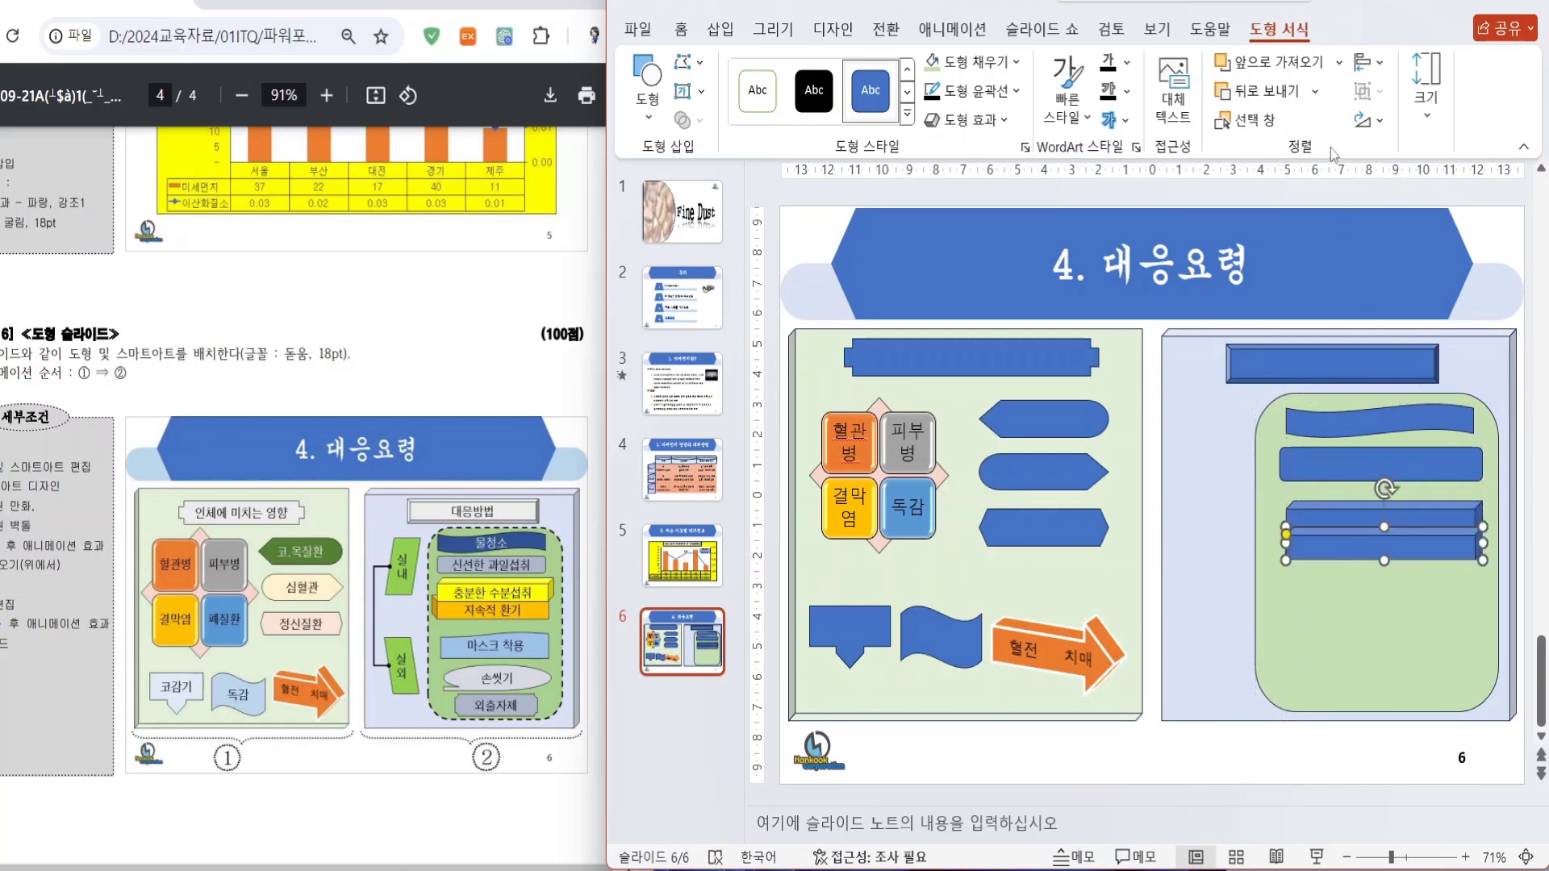
click(1367, 120)
click(1398, 245)
- Bring the upper cube bar to the front and nudge the lower cube slightly left, matching the exam sheet's stacked pair
click(1335, 516)
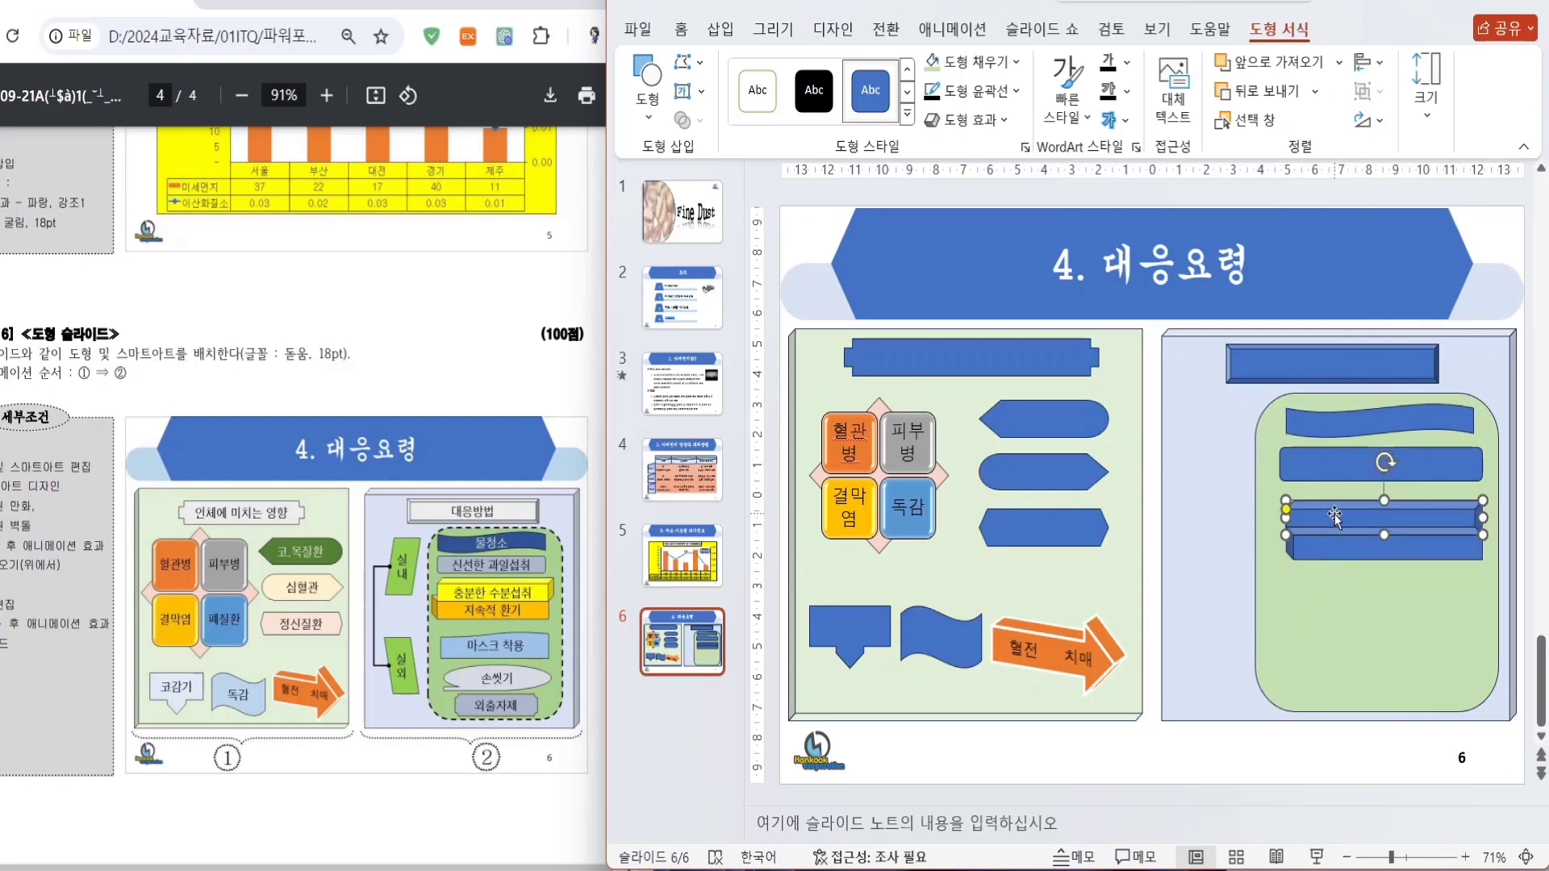
right_click(1336, 514)
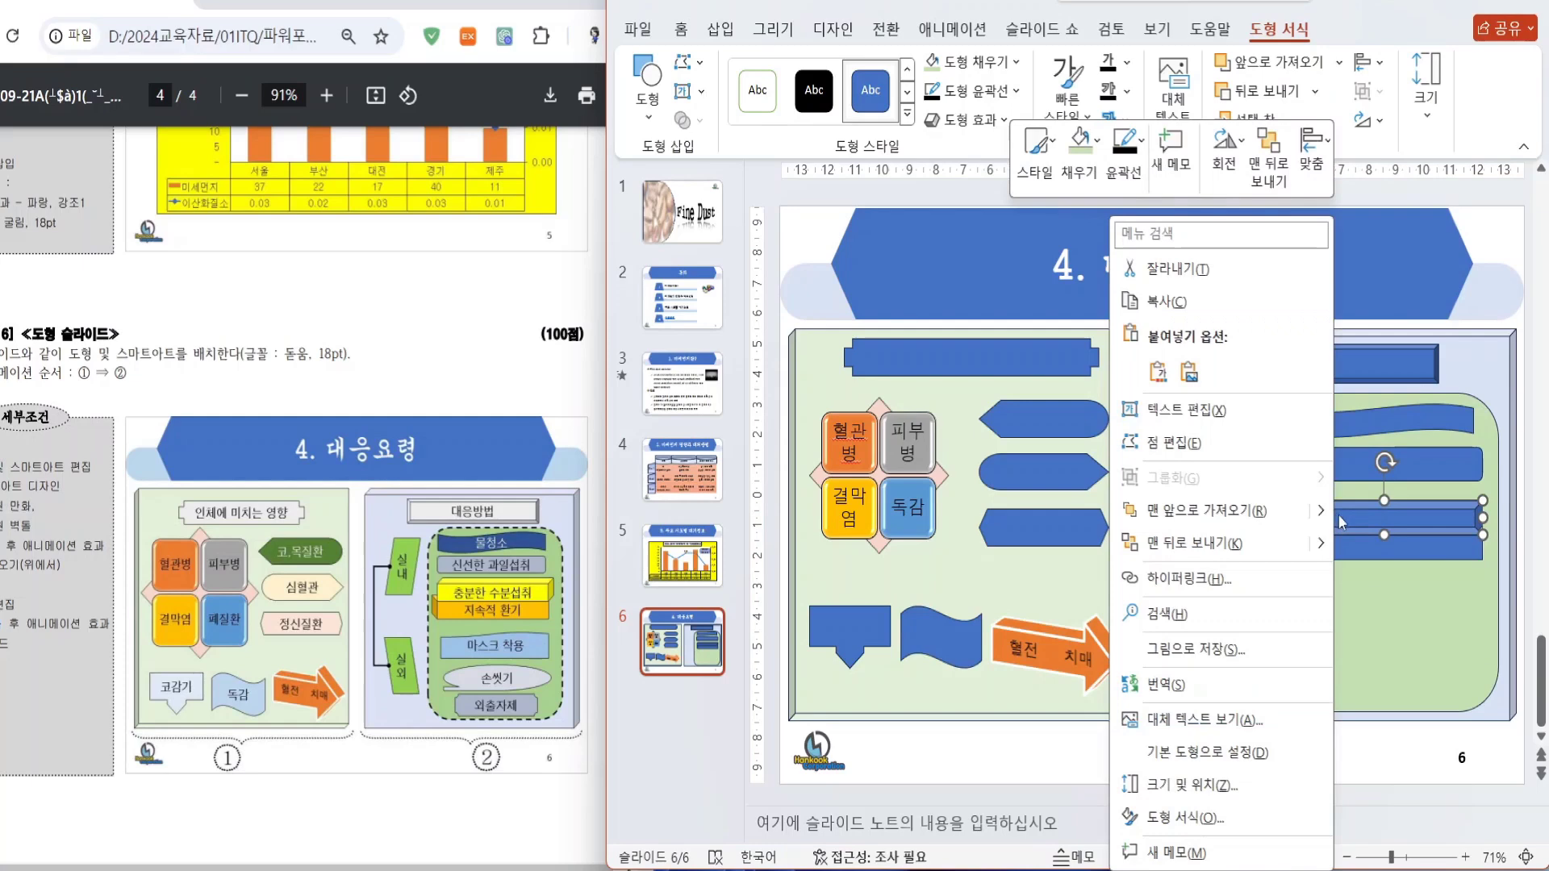
click(1210, 514)
click(1312, 556)
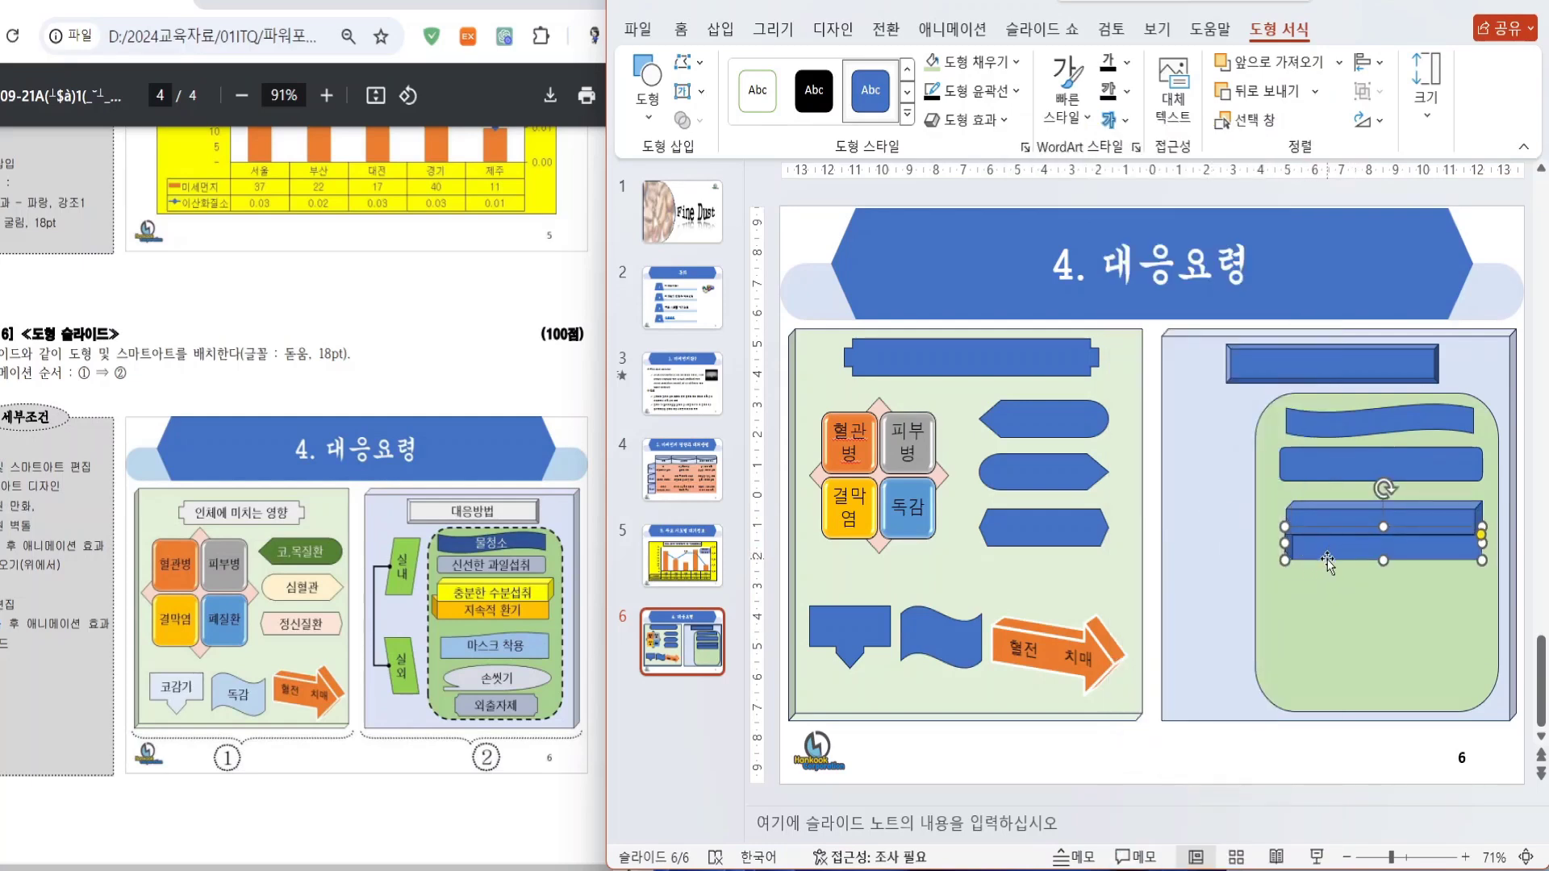
key(ctrl+Left)
key(ctrl+Left)
key(ctrl+Left)
key(ctrl+Left)
key(ctrl+Left)
key(ctrl+Left)
key(ctrl+Left)
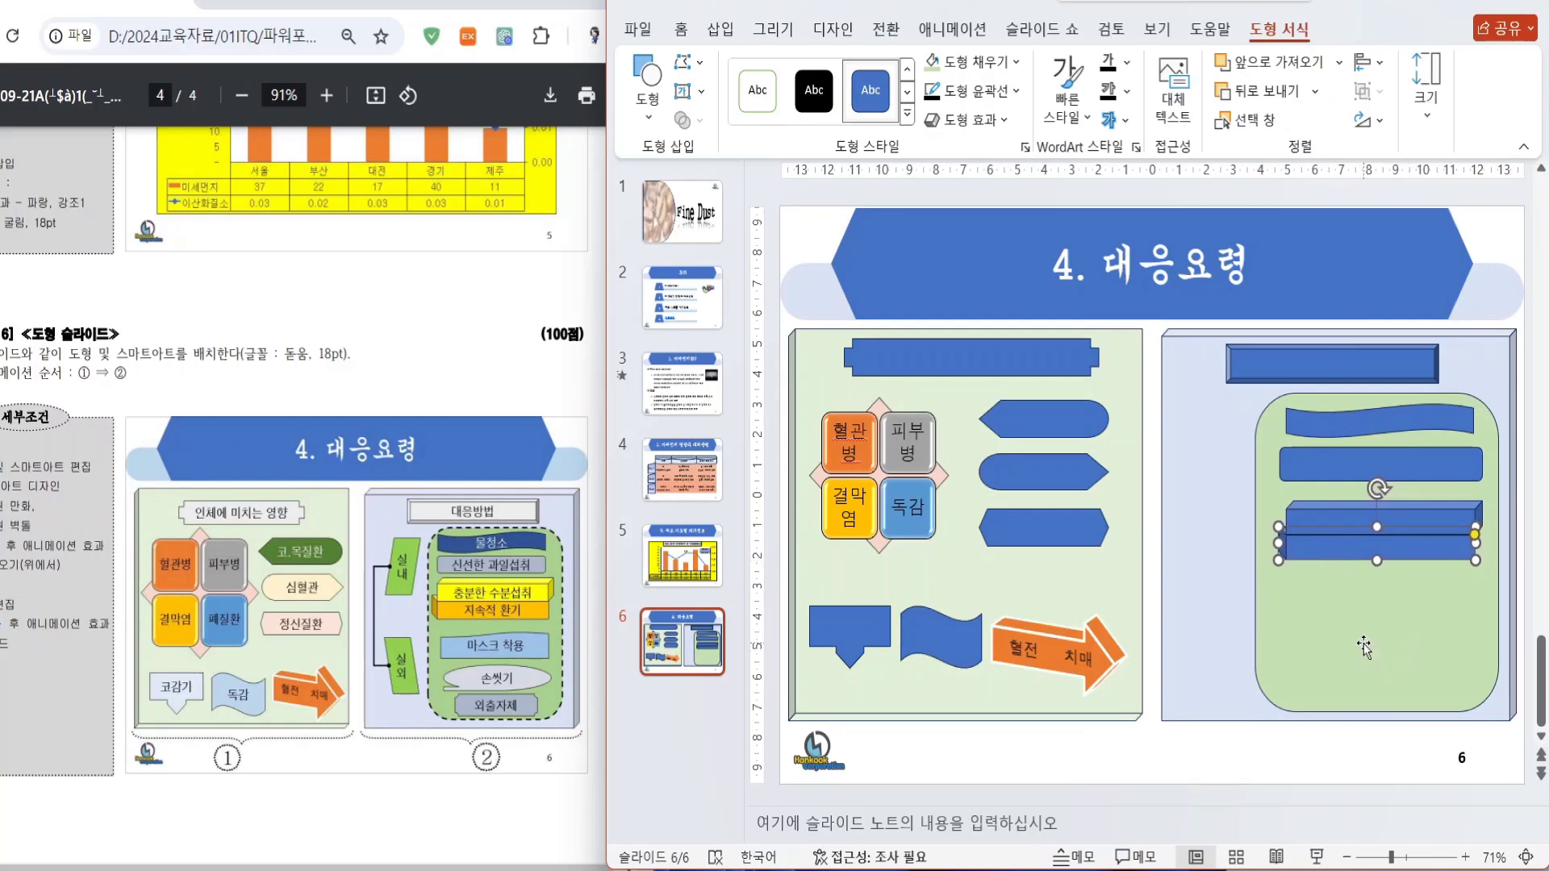
- Draw a flowchart Document shape below the cube bars, flip it vertically, and move it up slightly, matching the 마스크 착용 shape
click(648, 95)
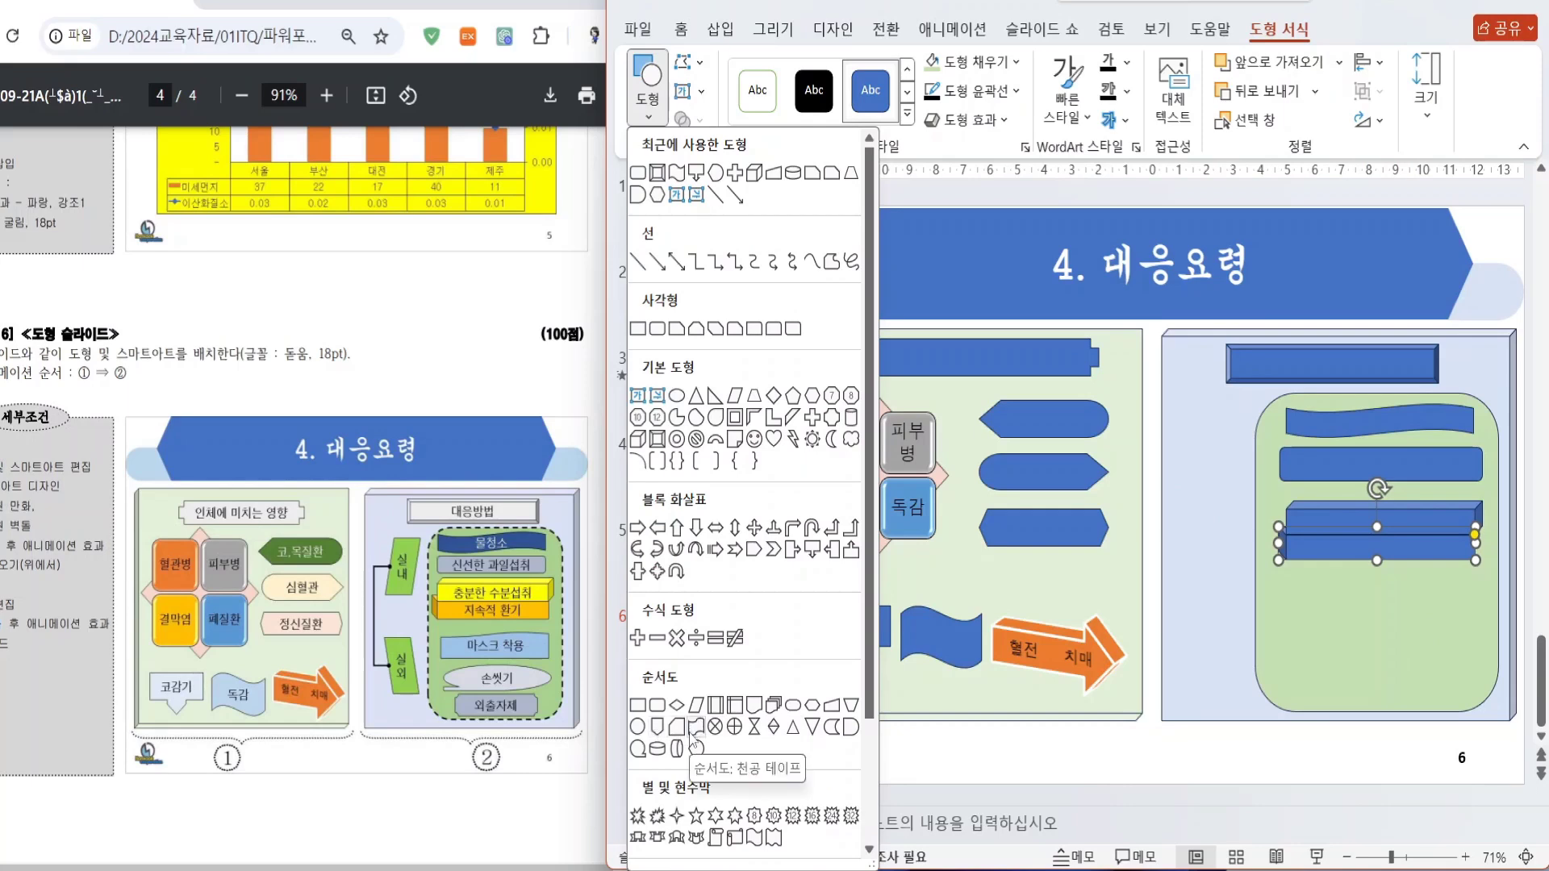
click(754, 707)
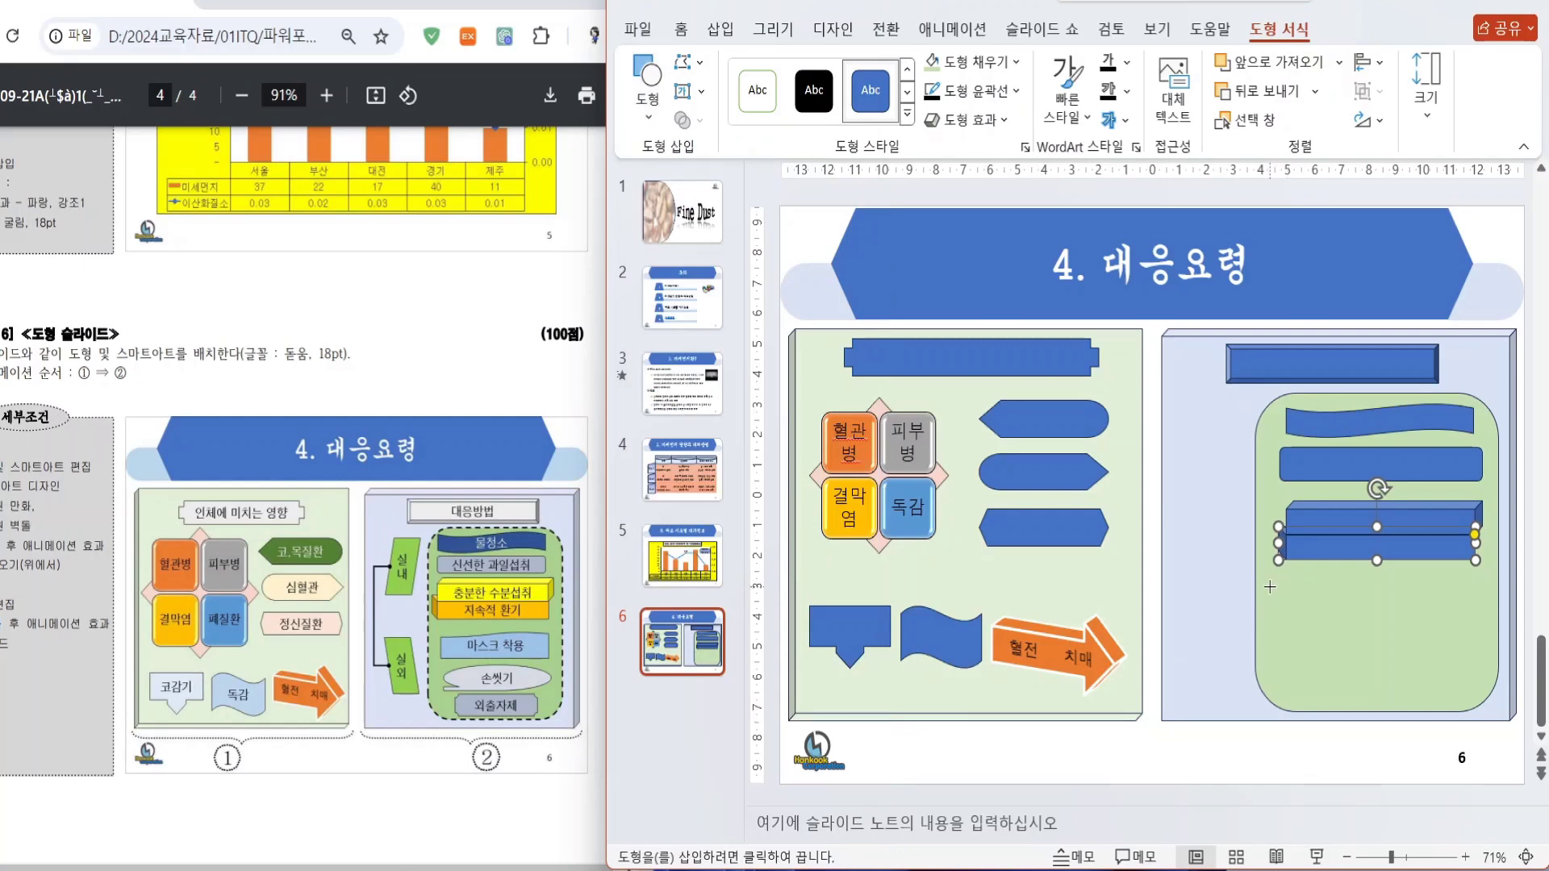
mouse_move(1269, 584)
mouse_down()
mouse_move(1477, 626)
mouse_move(1413, 607)
mouse_up()
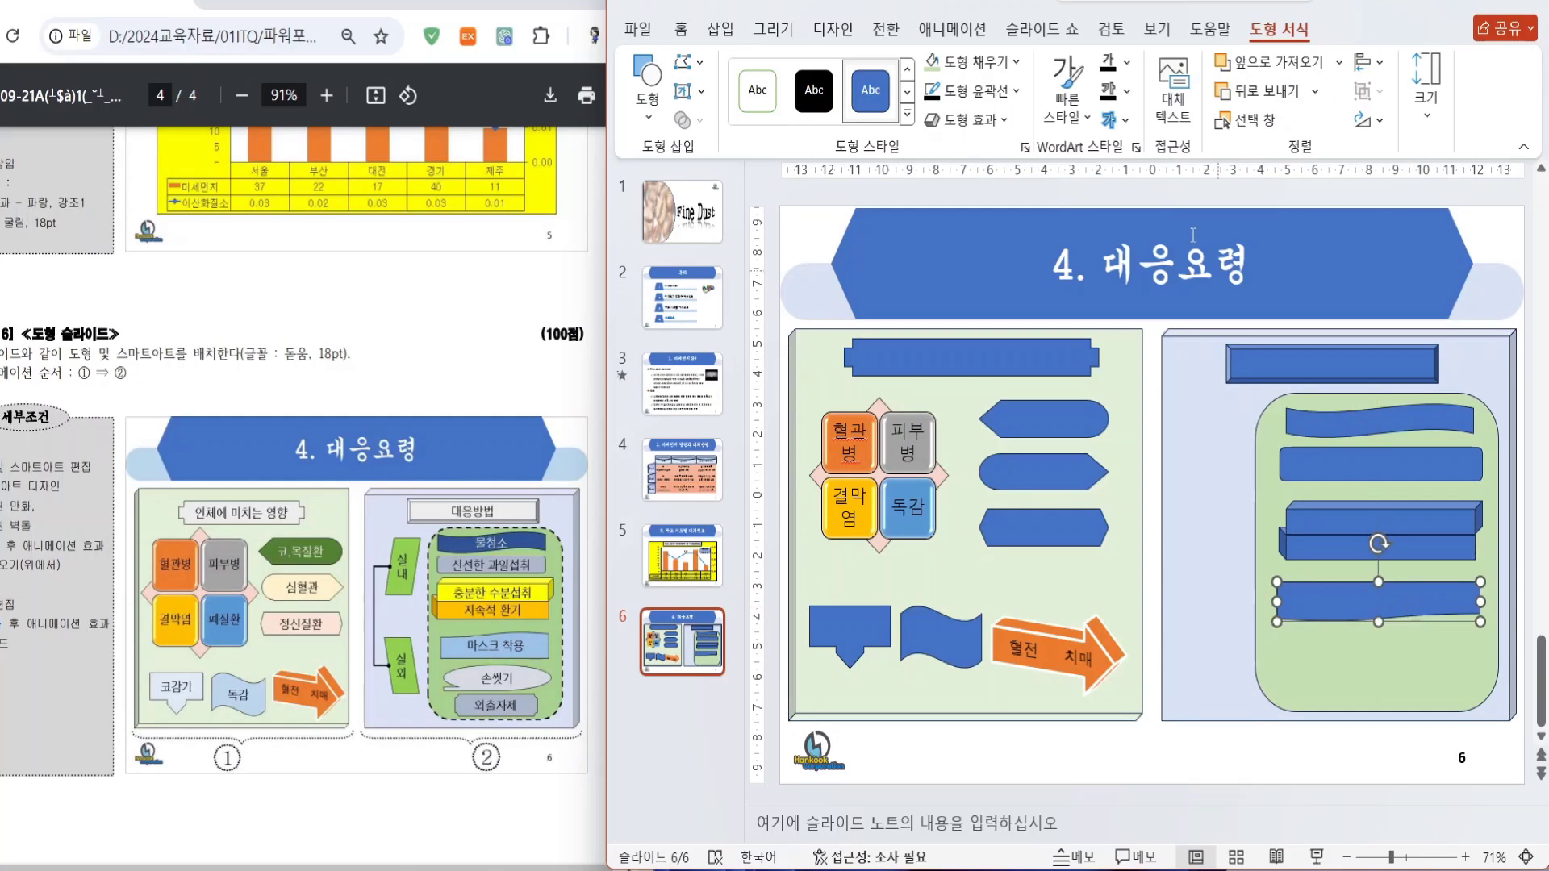
click(1369, 120)
click(1369, 120)
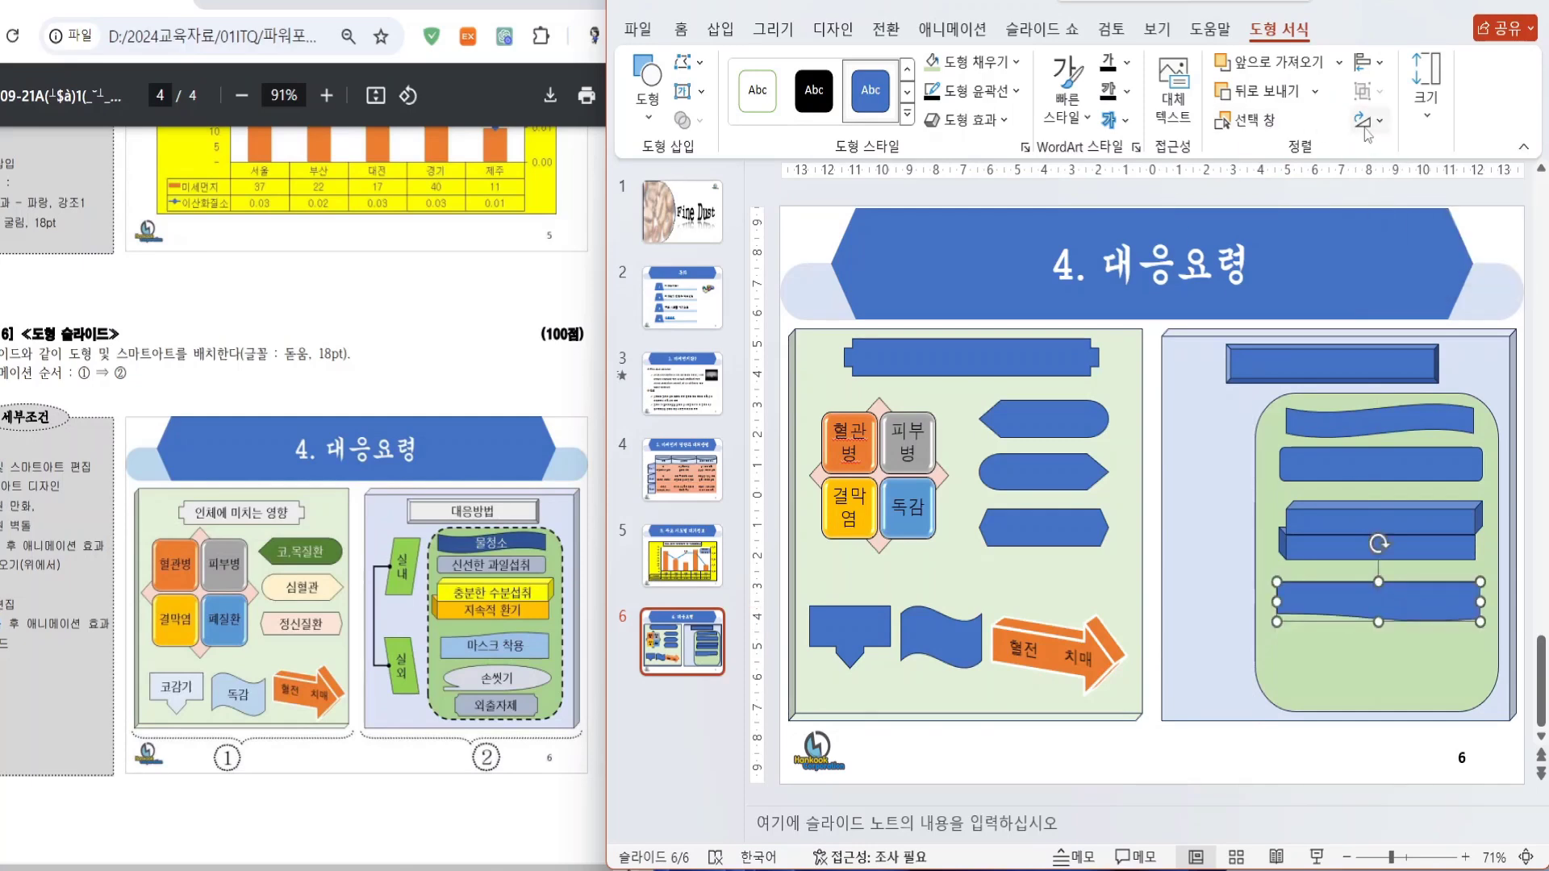
click(1369, 120)
click(1396, 214)
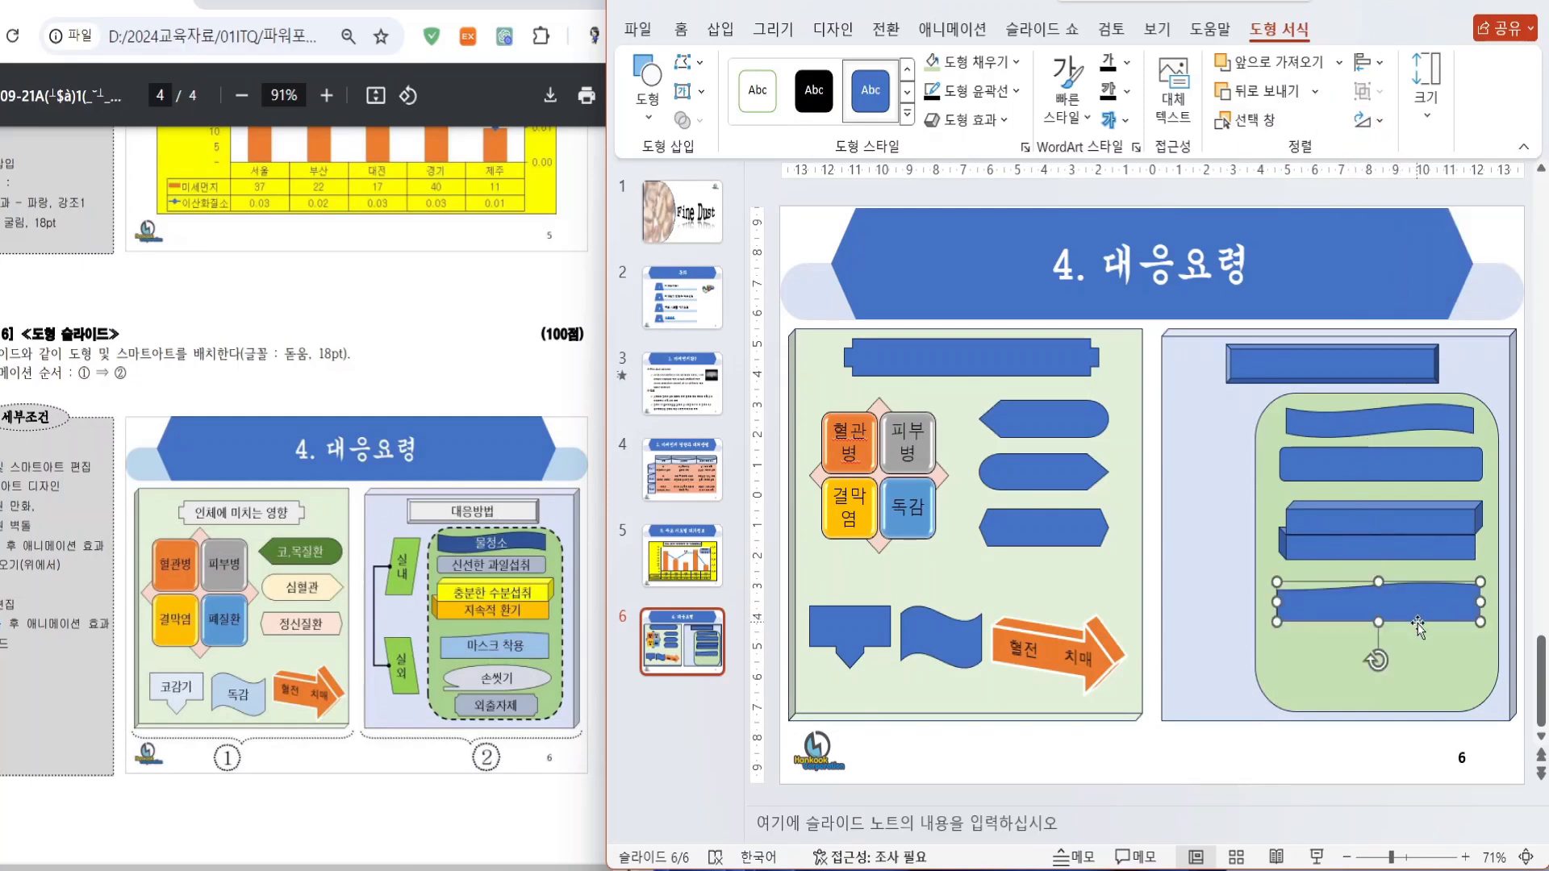
drag(1433, 606, 1430, 599)
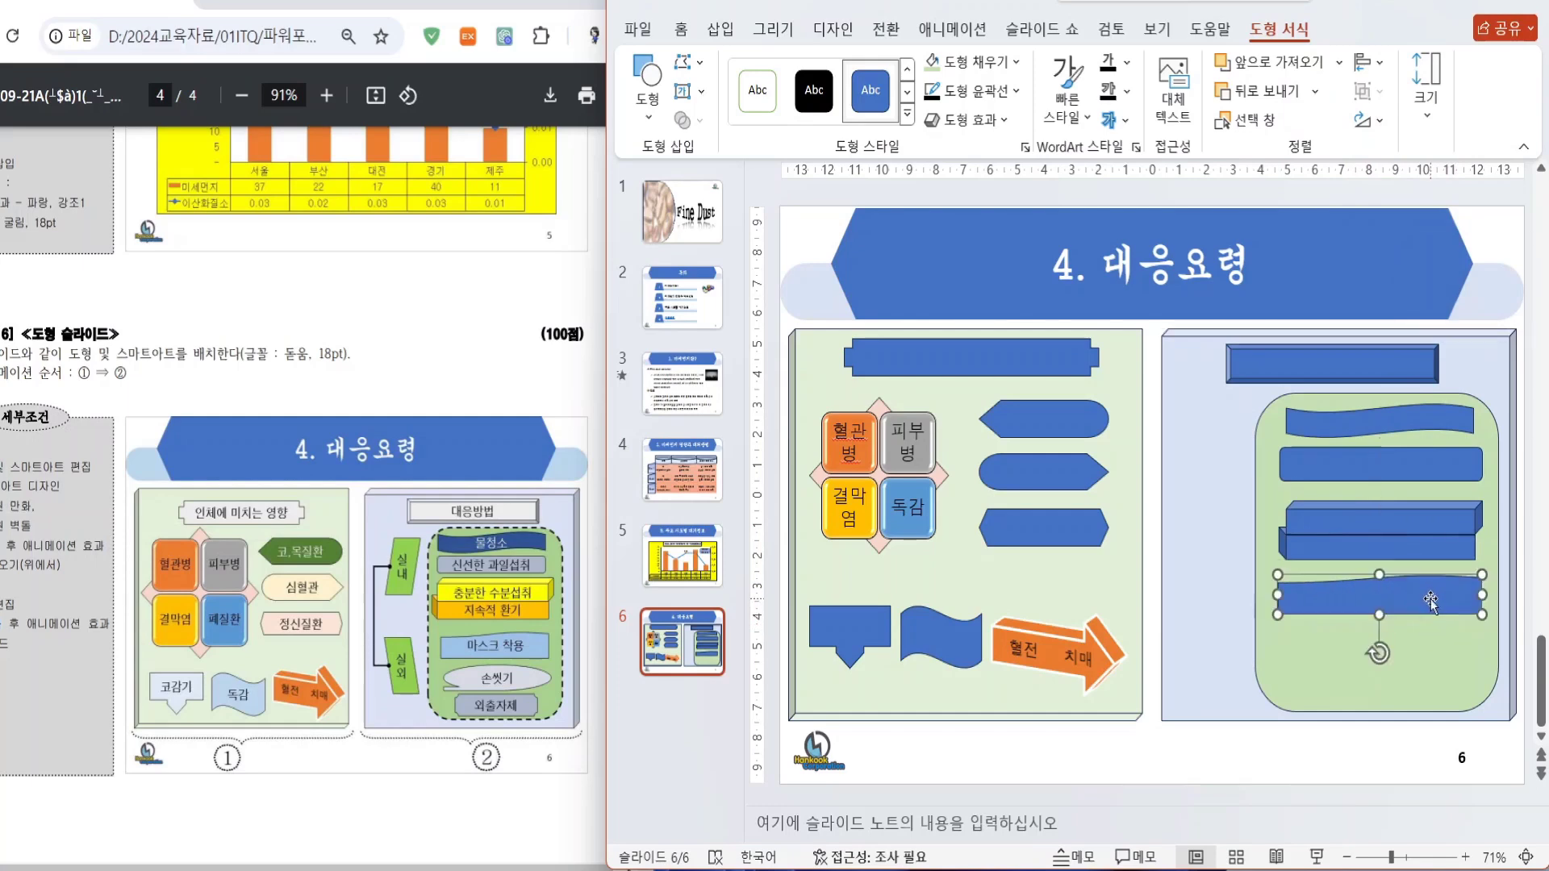
- Draw a flowchart Sequential Access Storage shape below the document shape, make it slightly taller, and flip it horizontally to match 손씻기
click(649, 119)
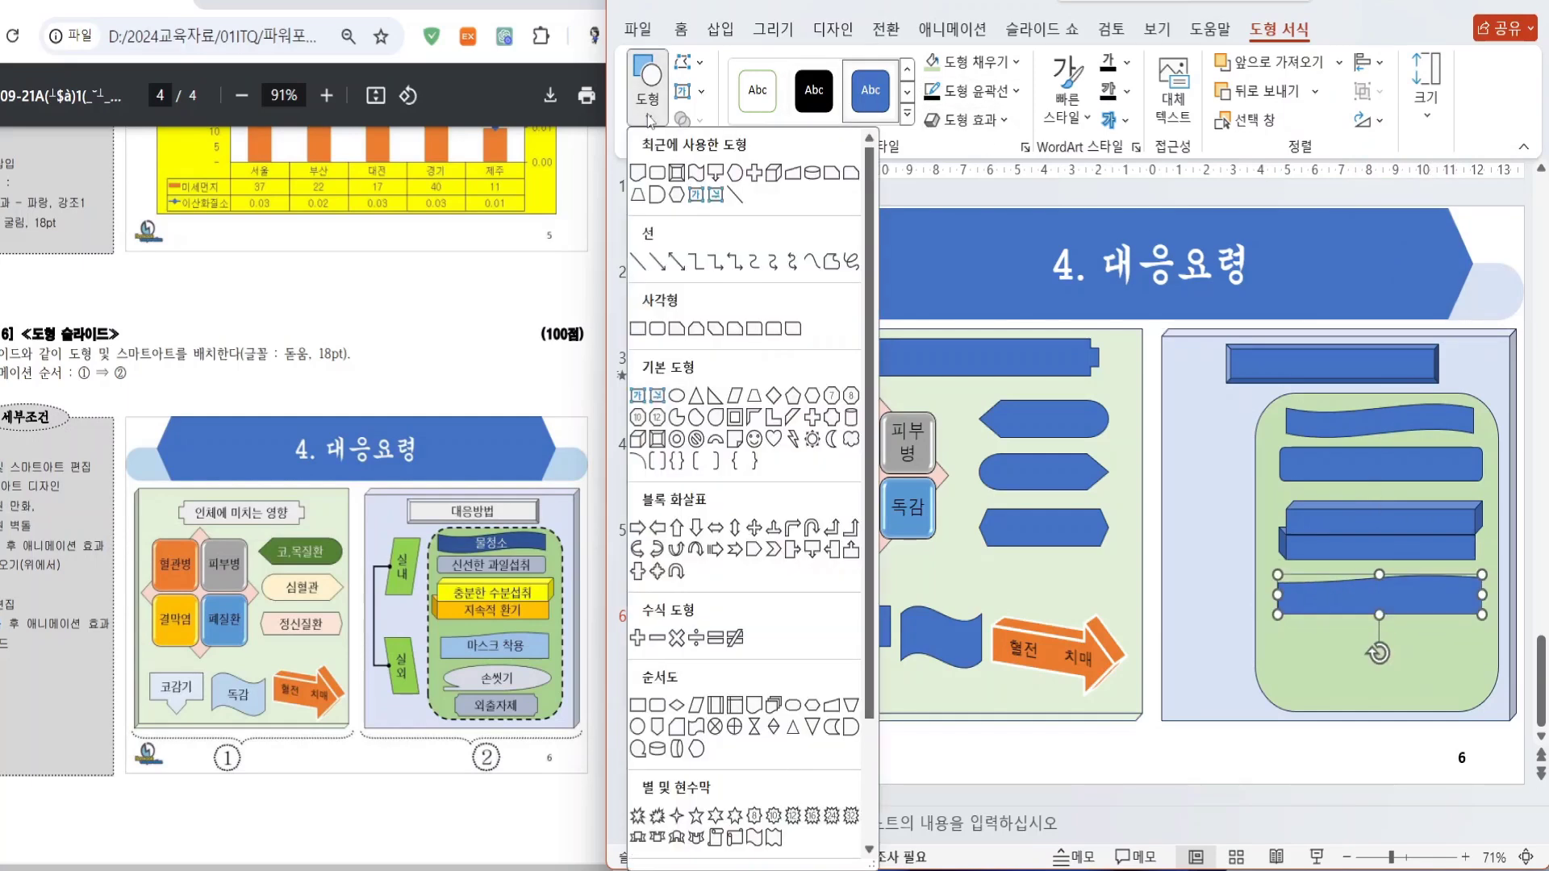
click(638, 749)
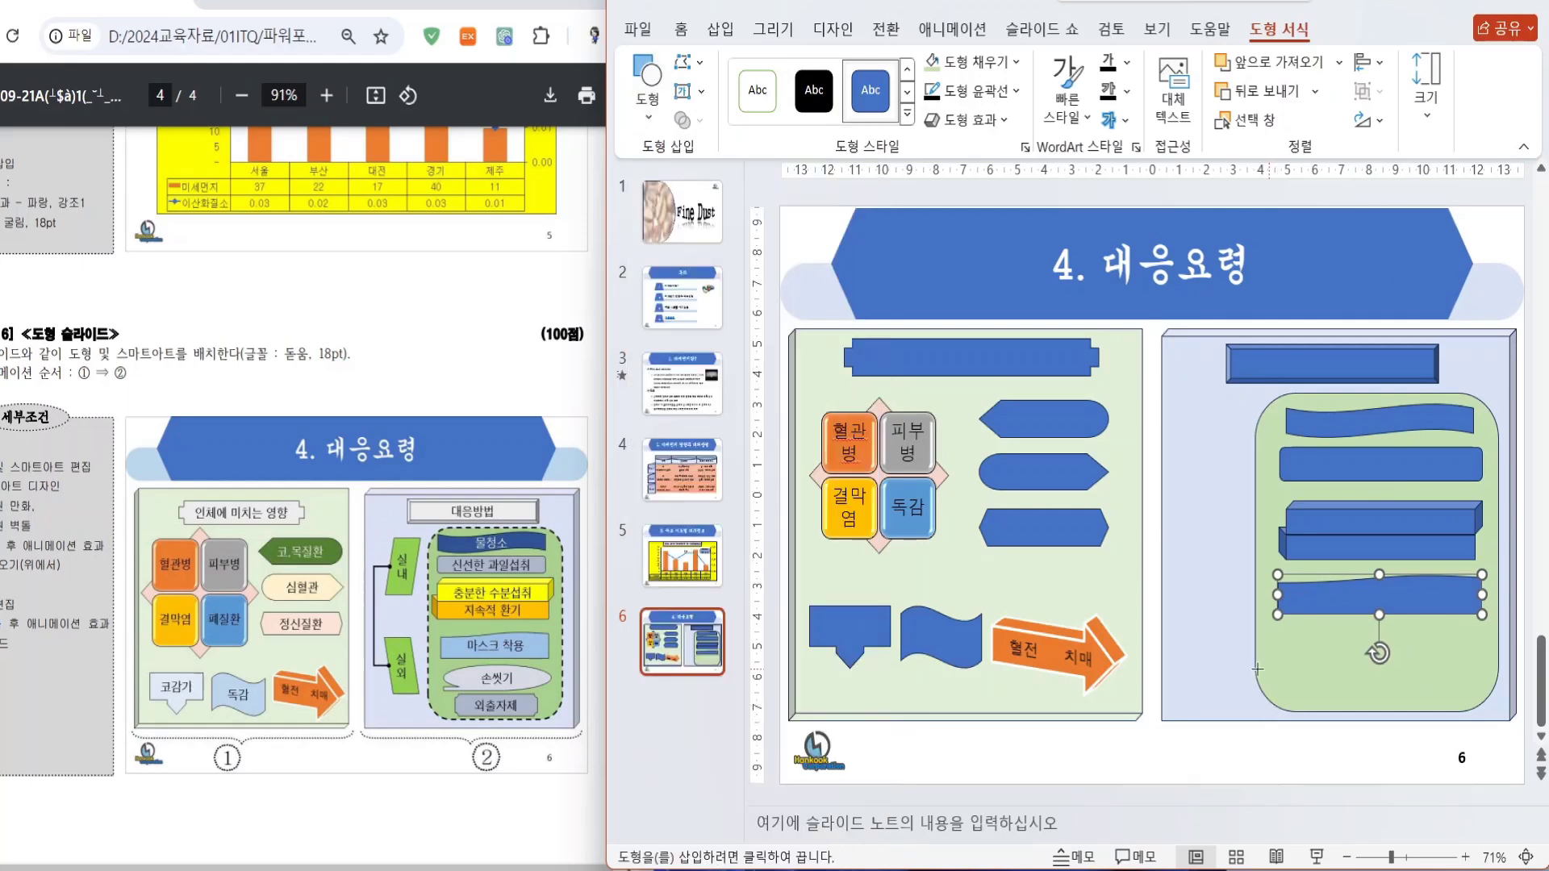
drag(1278, 631, 1482, 671)
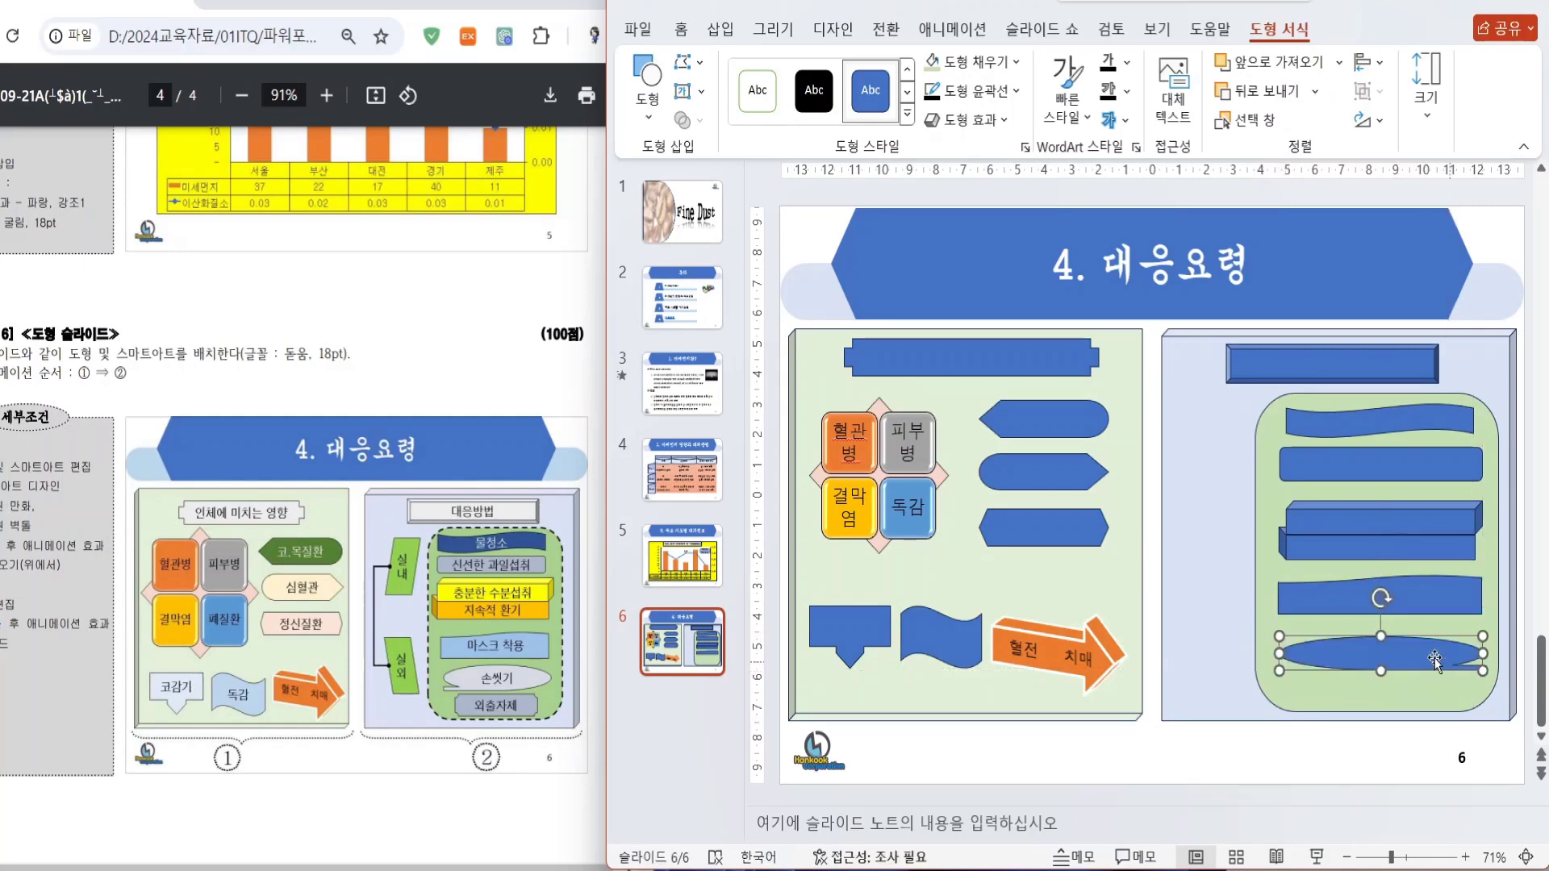
drag(1380, 637, 1382, 623)
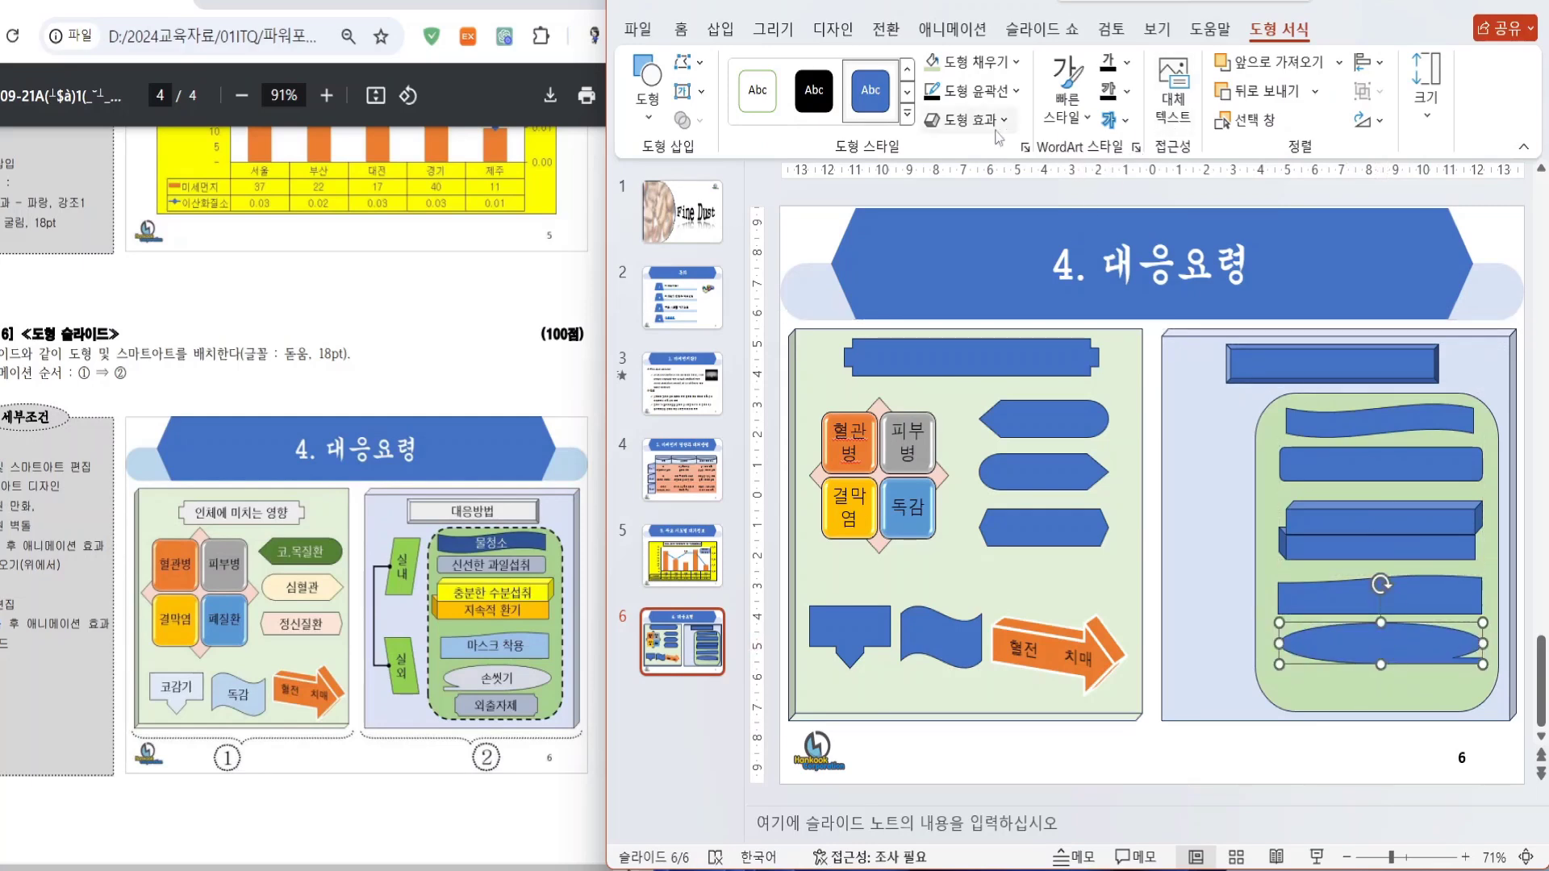
click(1372, 120)
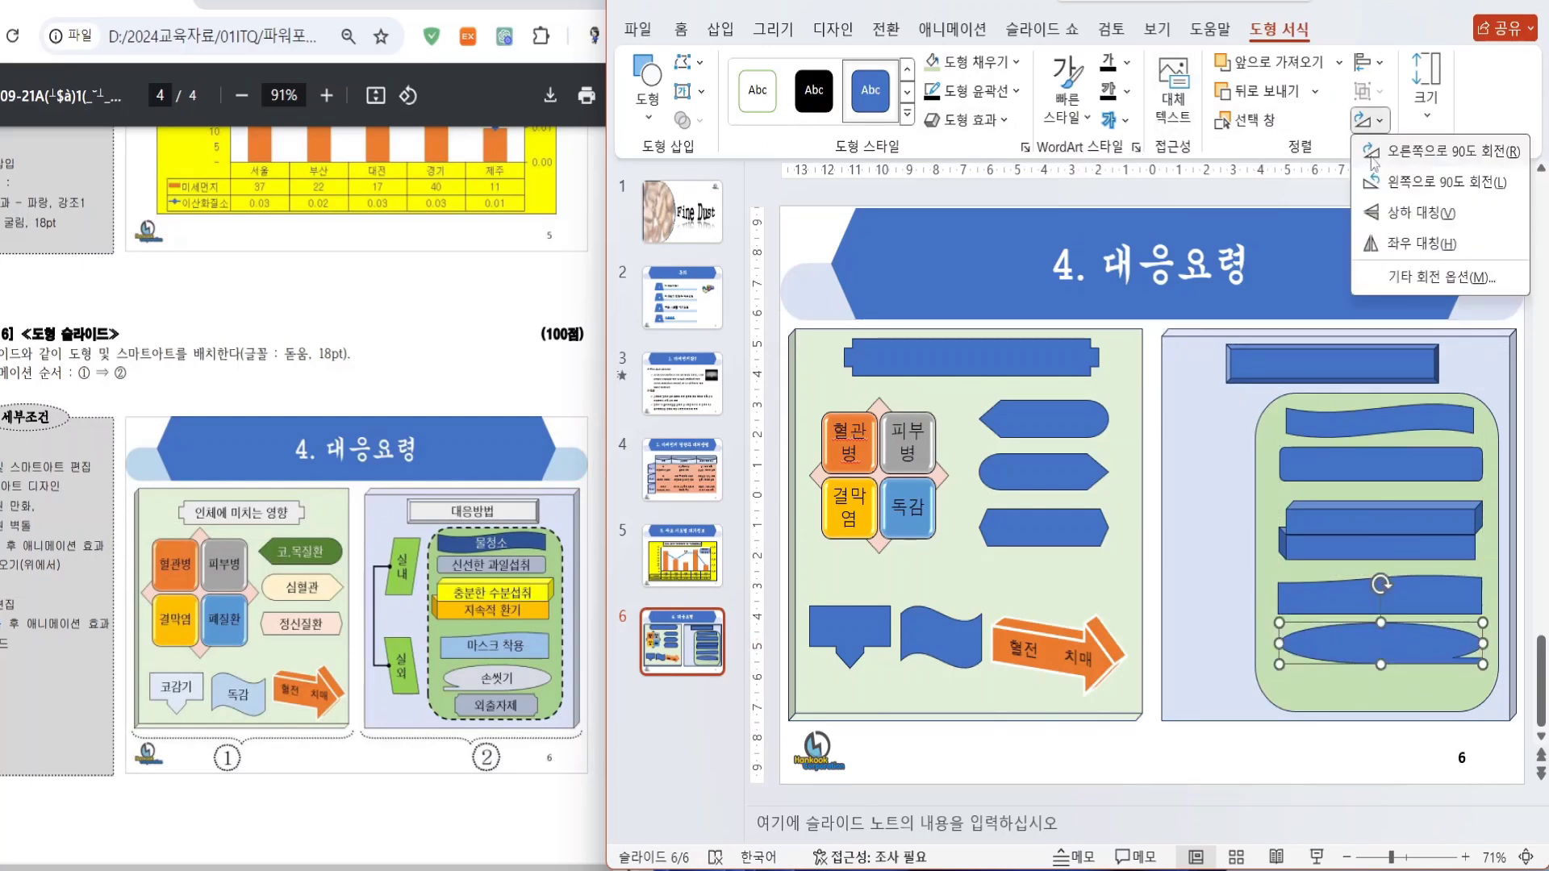
click(1389, 244)
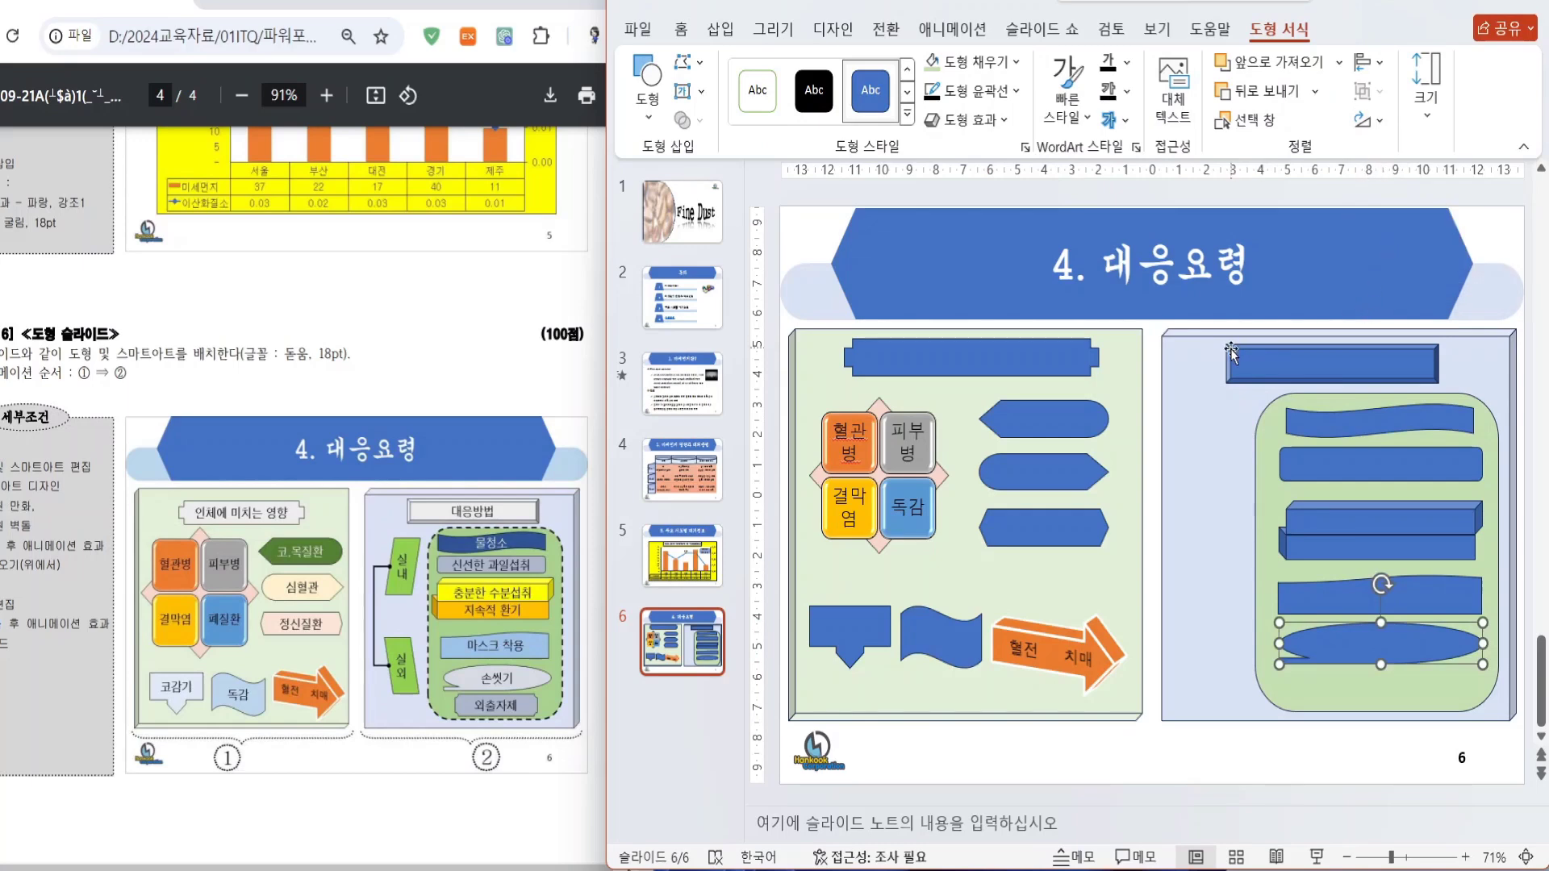
- Draw a plaque shape at the lower end of the green rounded rectangle and fine-tune its height, matching the 외출자제 box
click(648, 113)
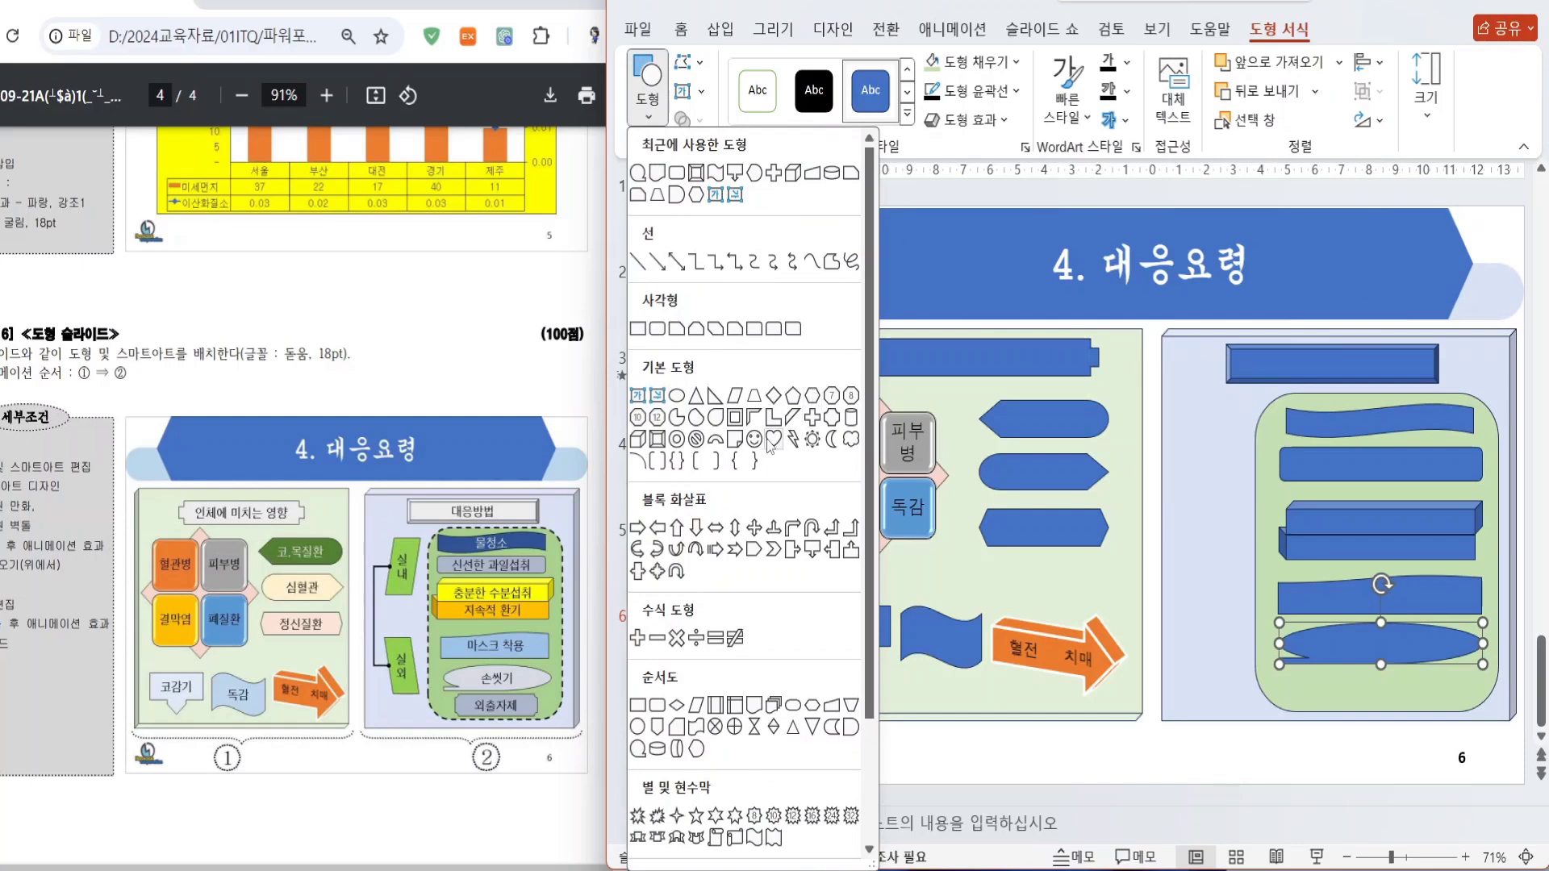
click(832, 417)
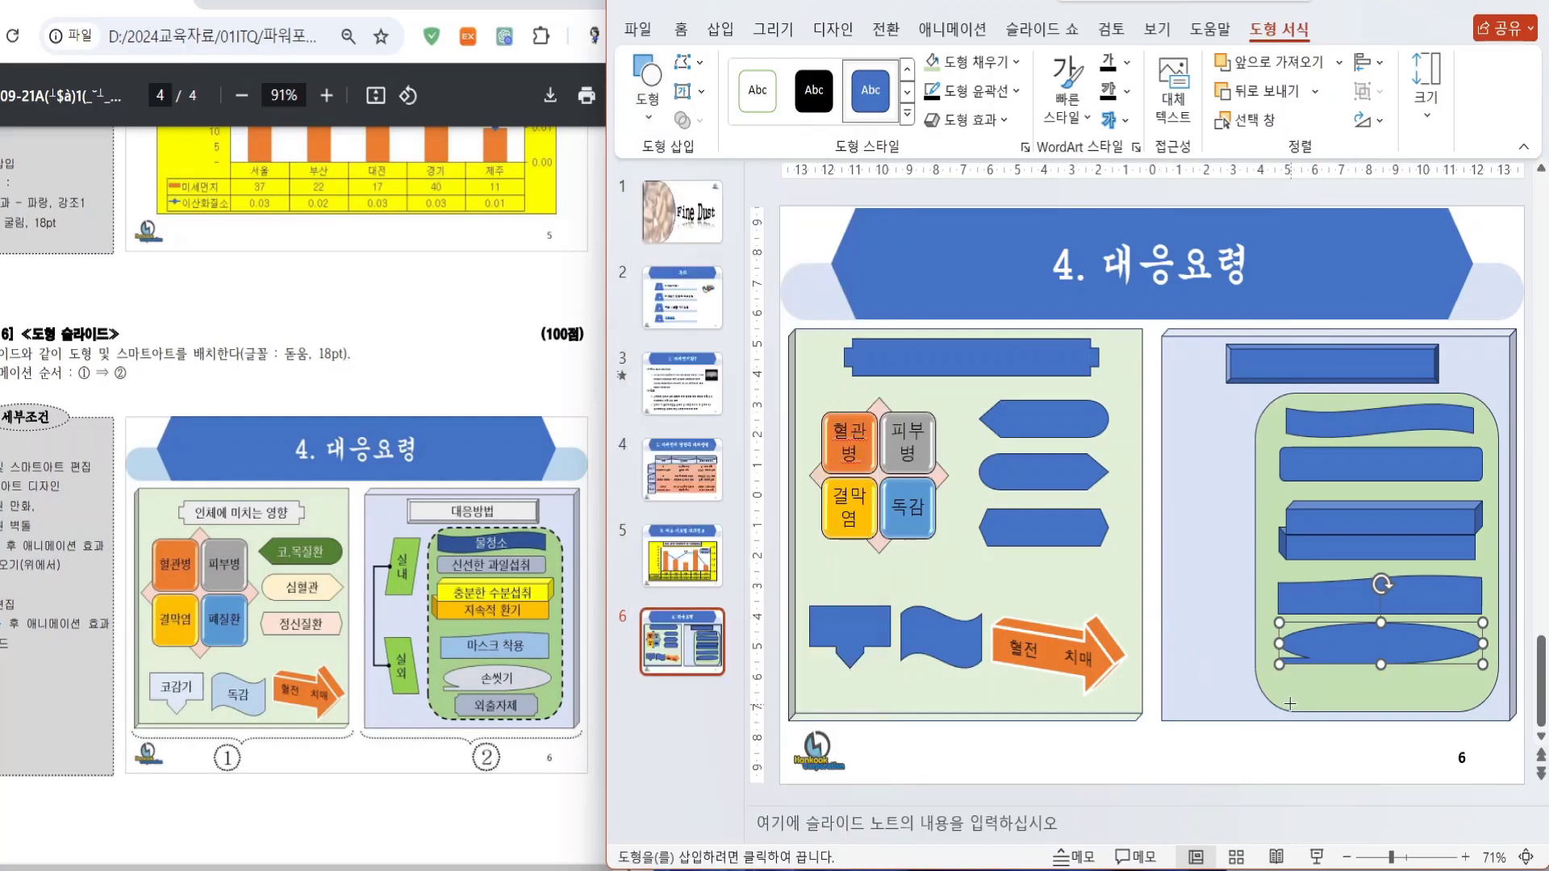
drag(1287, 707, 1475, 668)
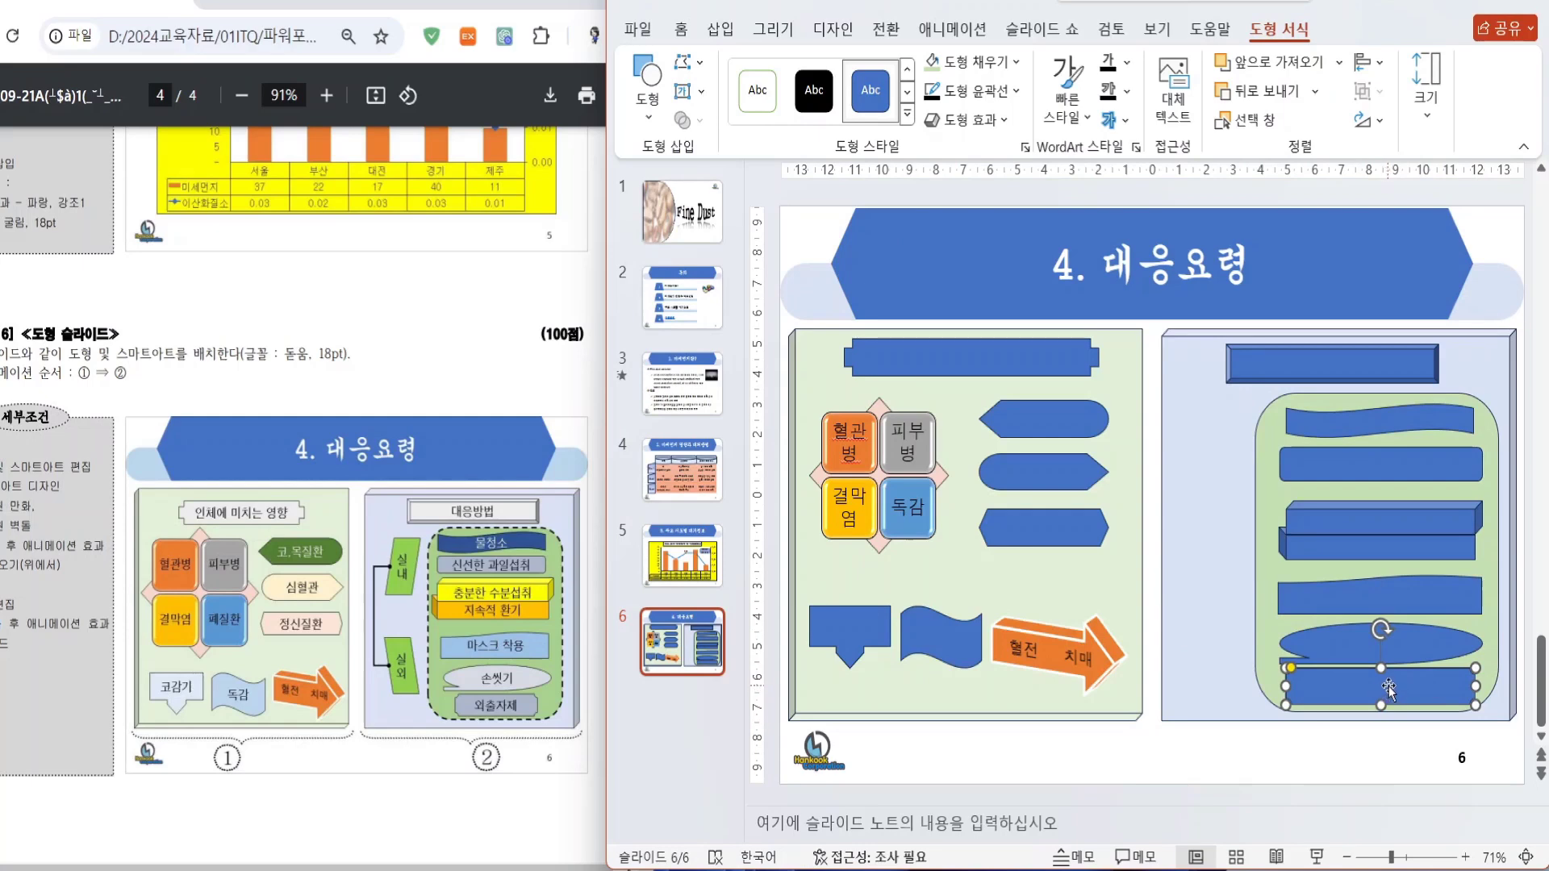
drag(1381, 668, 1381, 670)
click(1364, 646)
click(1207, 505)
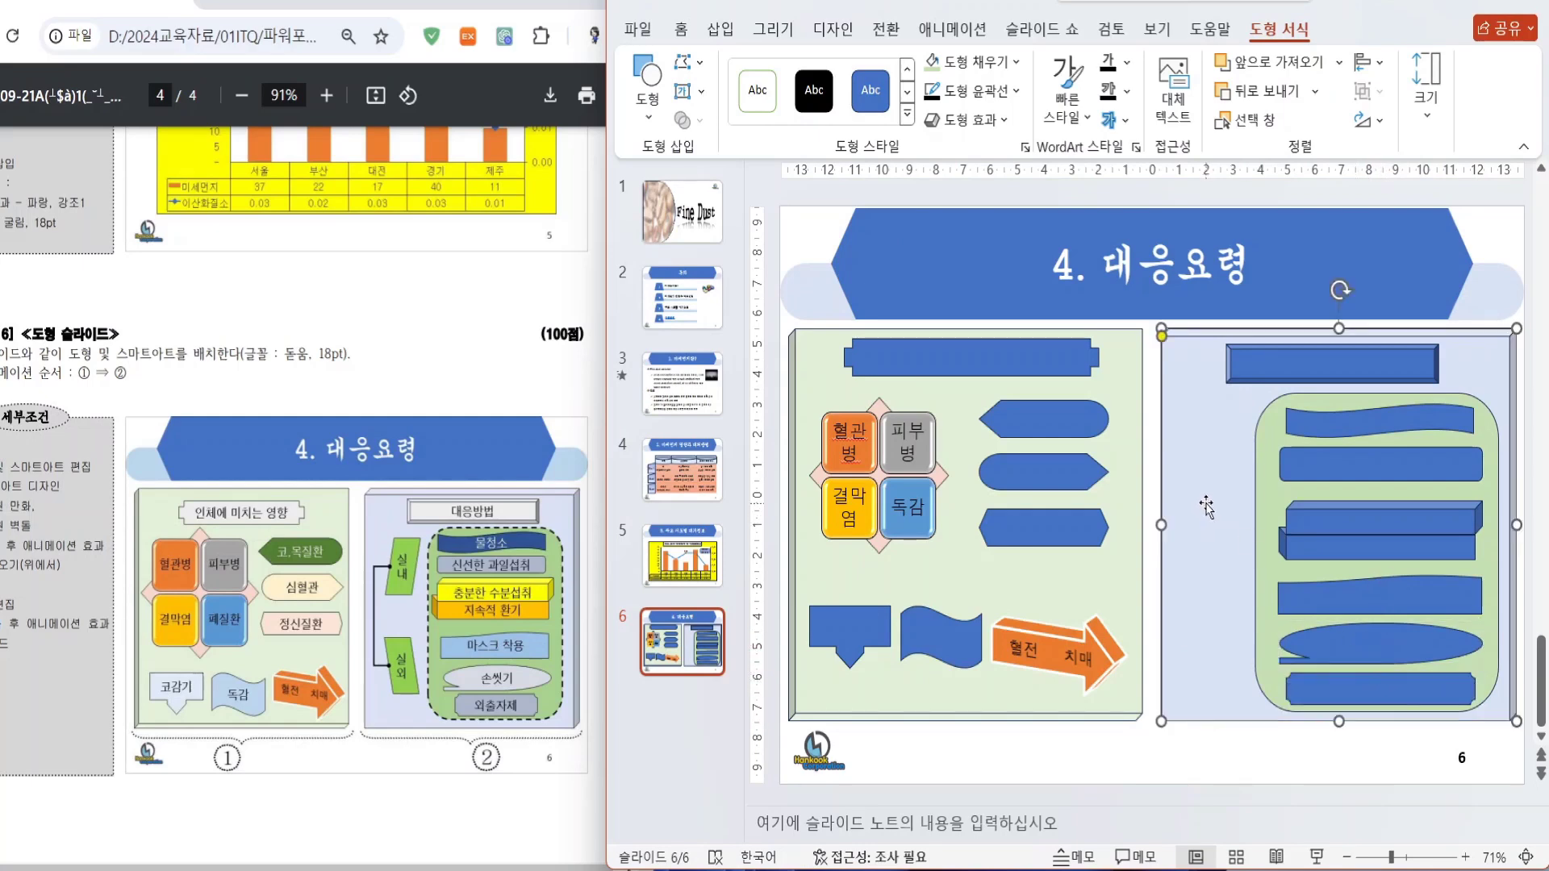
- Add two stacked parallelograms beside the green rounded rectangle and flip the lower one horizontally, matching the 실내 and 실외 shapes
click(648, 89)
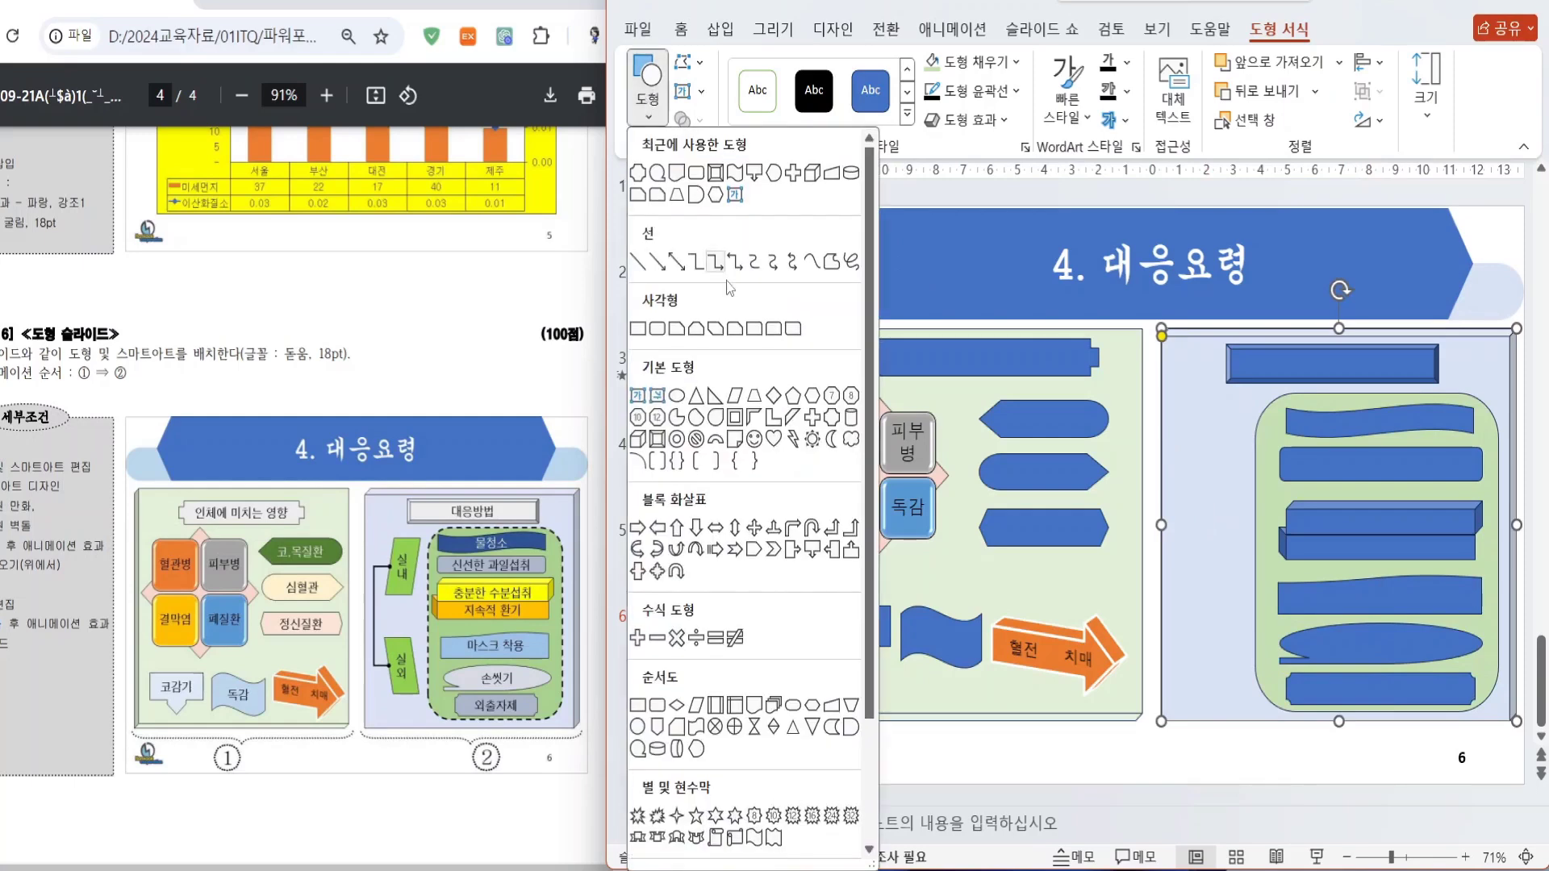
click(735, 402)
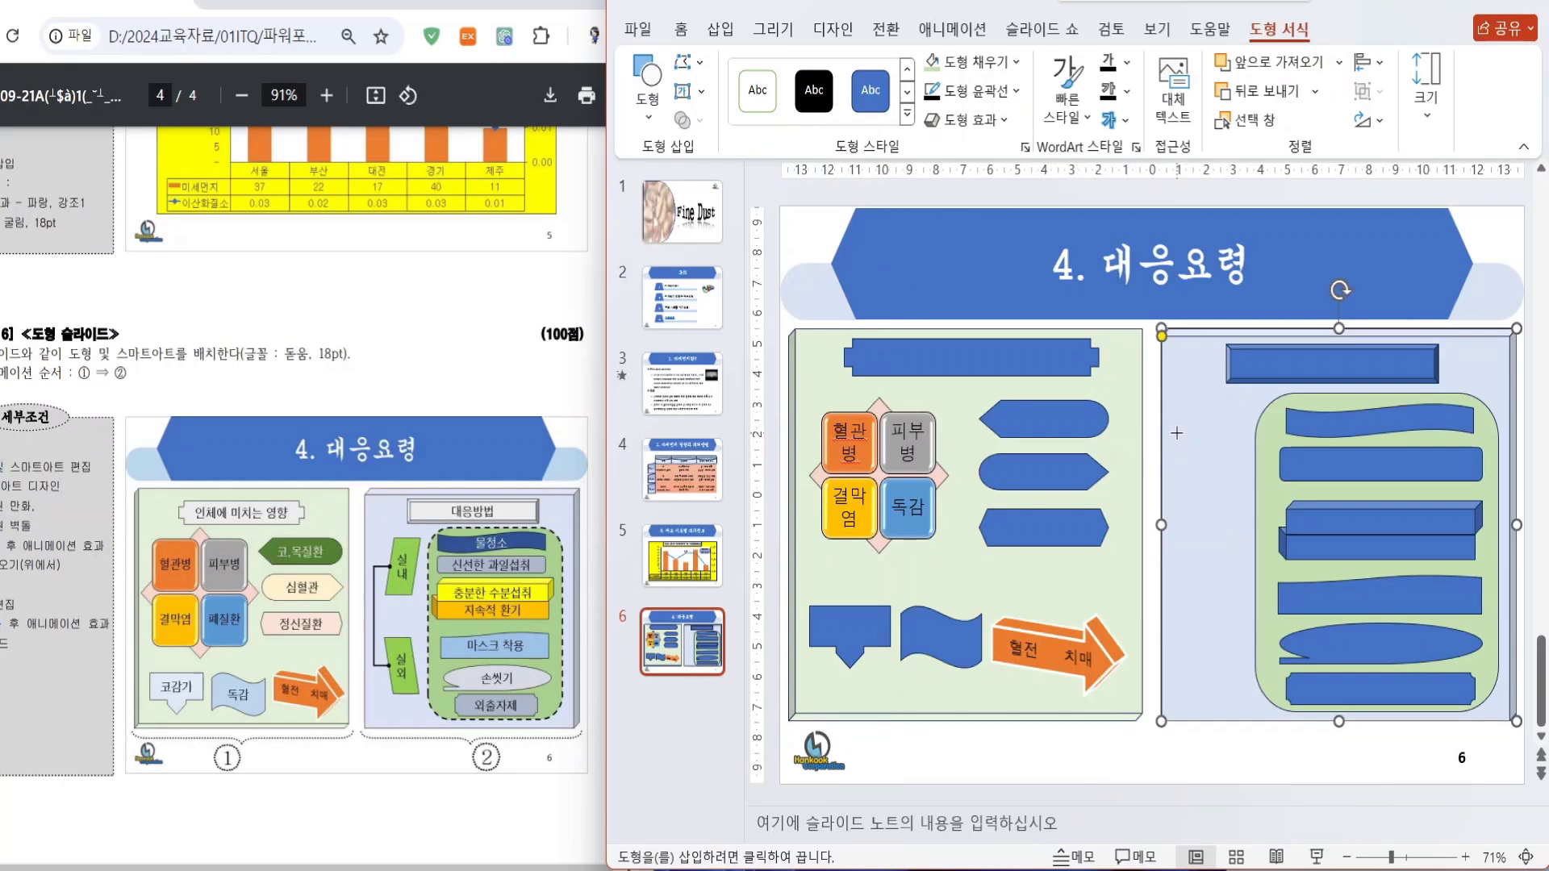
drag(1186, 418, 1181, 612)
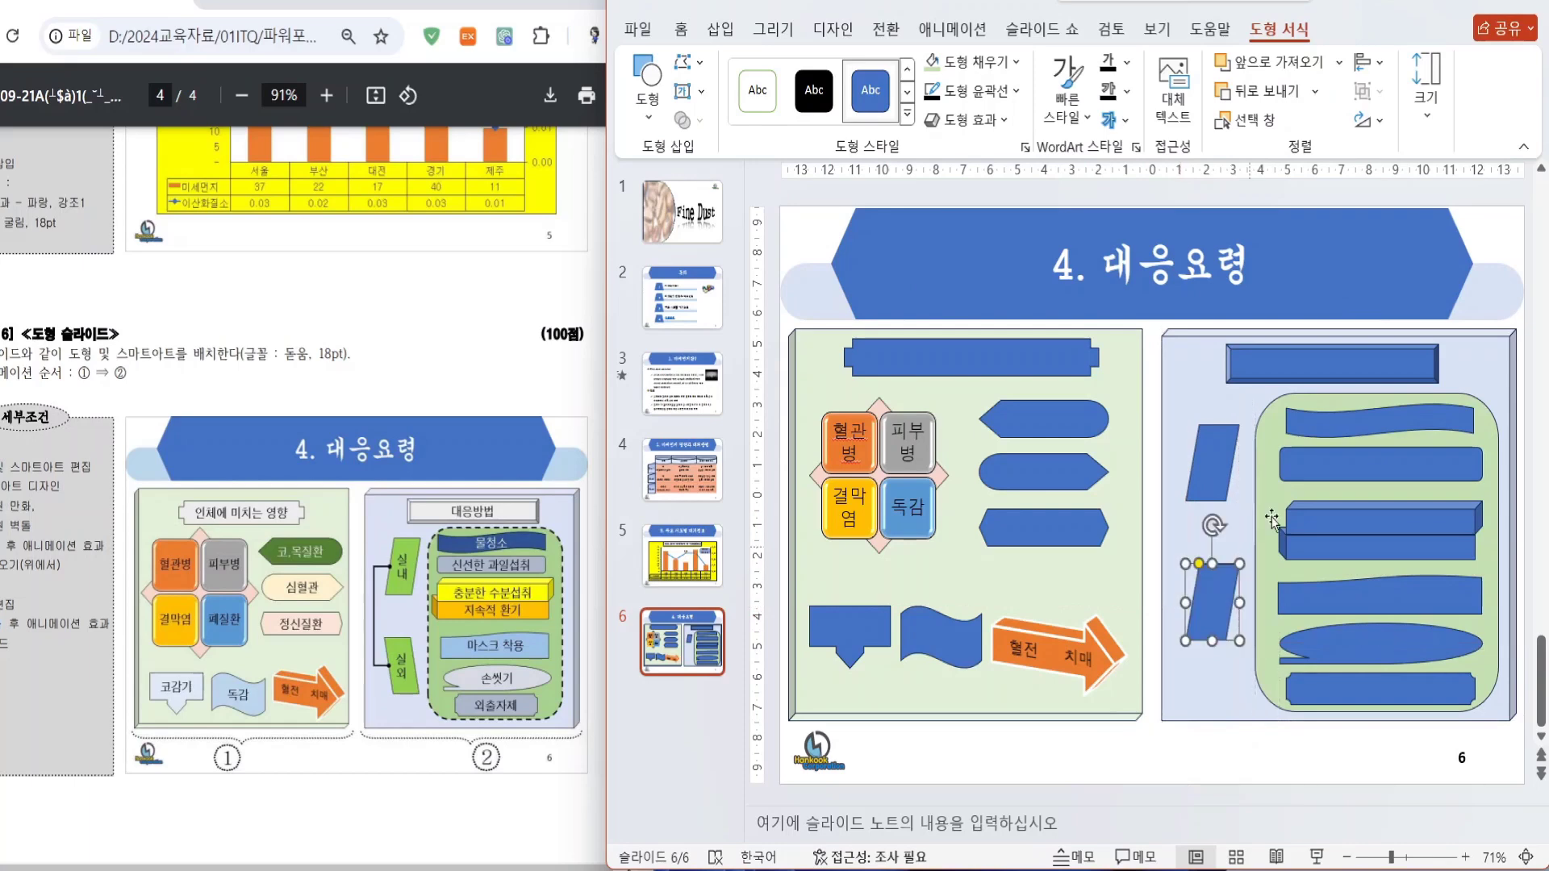
click(1369, 120)
click(1391, 260)
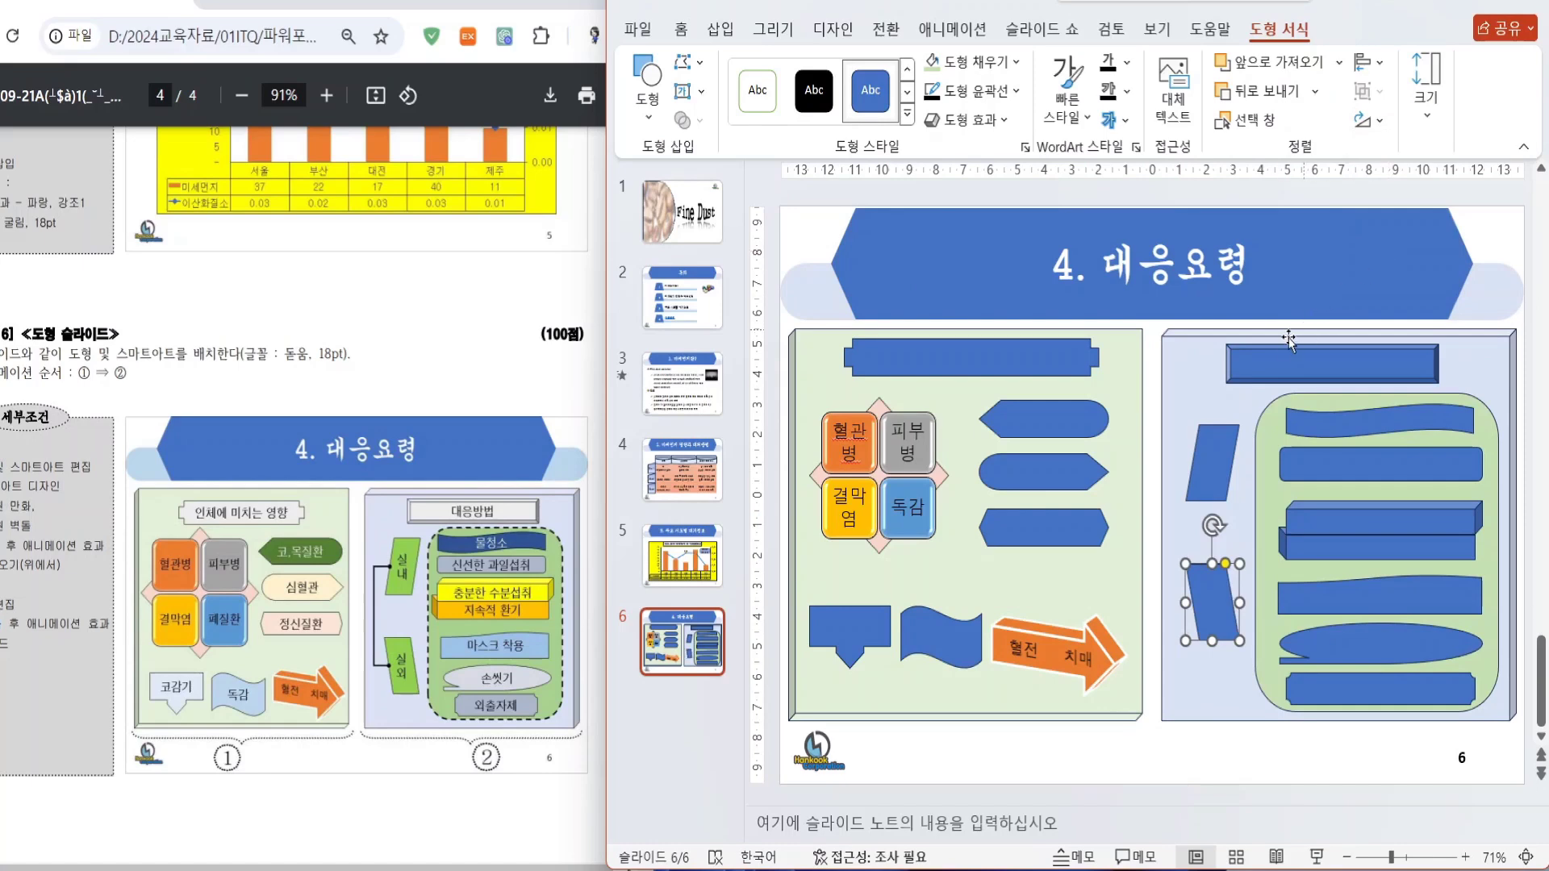
- Connect the outer edges of the two parallelograms with an elbow double-arrow connector and shift its bend slightly outward
click(647, 80)
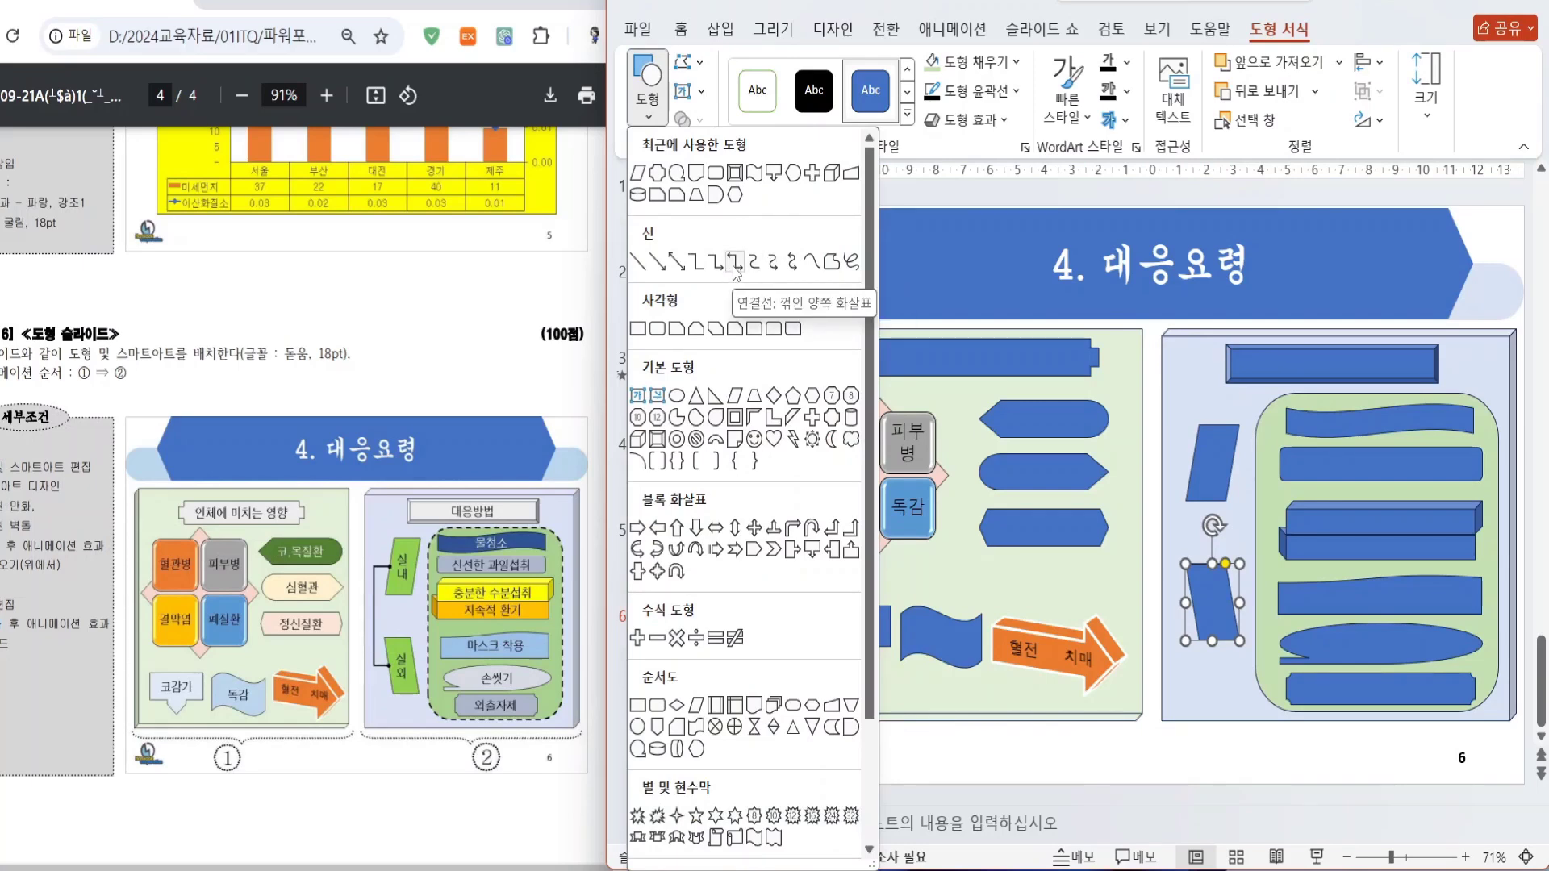
click(734, 263)
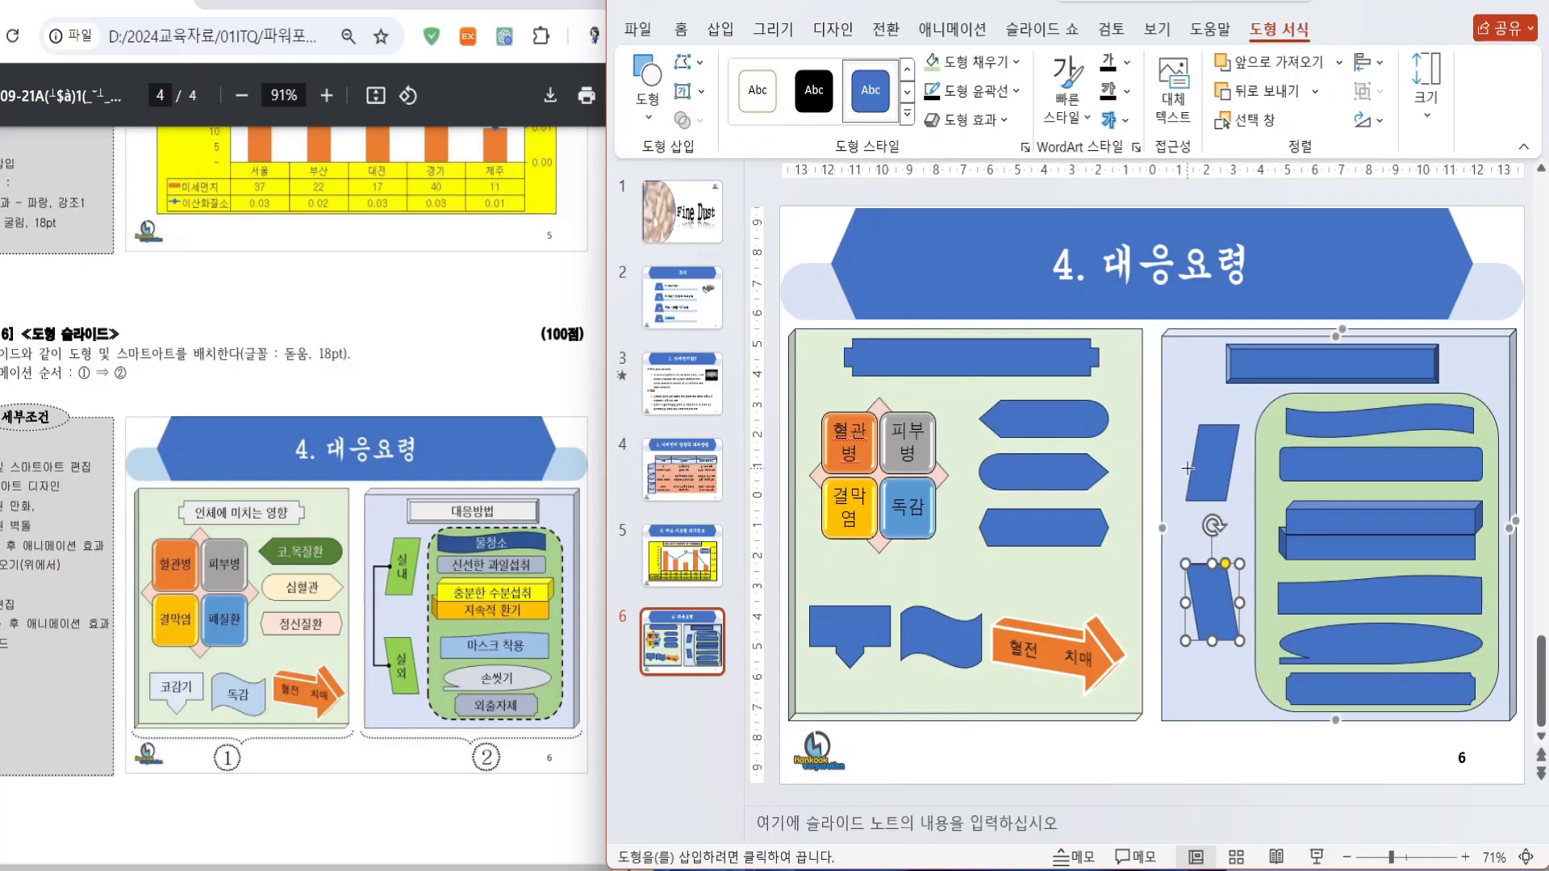
drag(1195, 462, 1172, 536)
drag(1172, 591, 1186, 601)
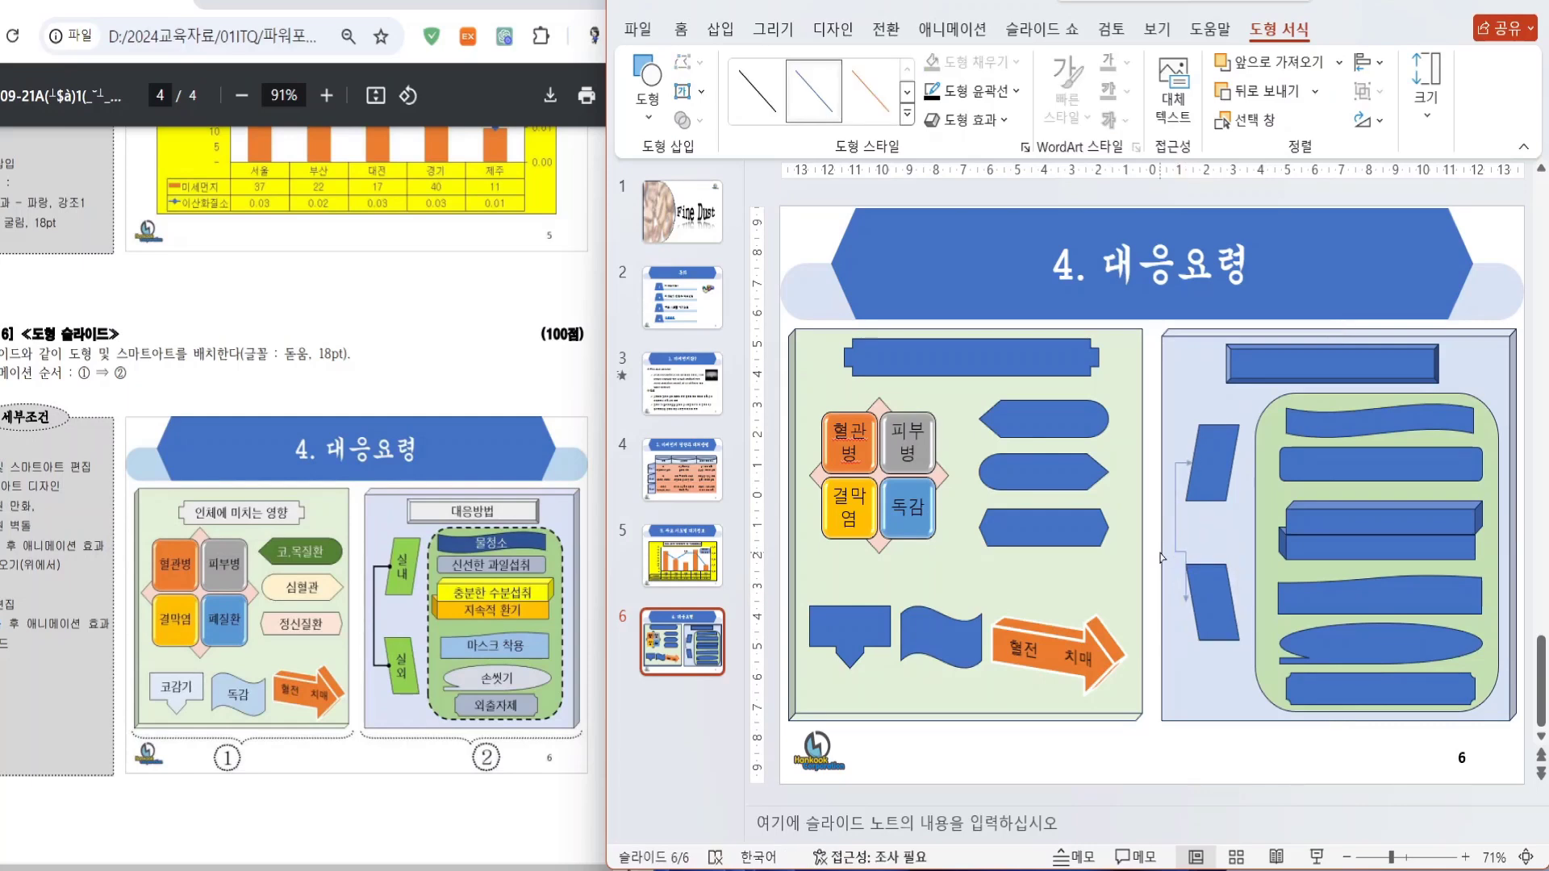
drag(1175, 508, 1163, 508)
- Format the elbow connector as a black 2¼ pt line with oval arrowheads at both ends
click(973, 90)
mouse_move(1001, 483)
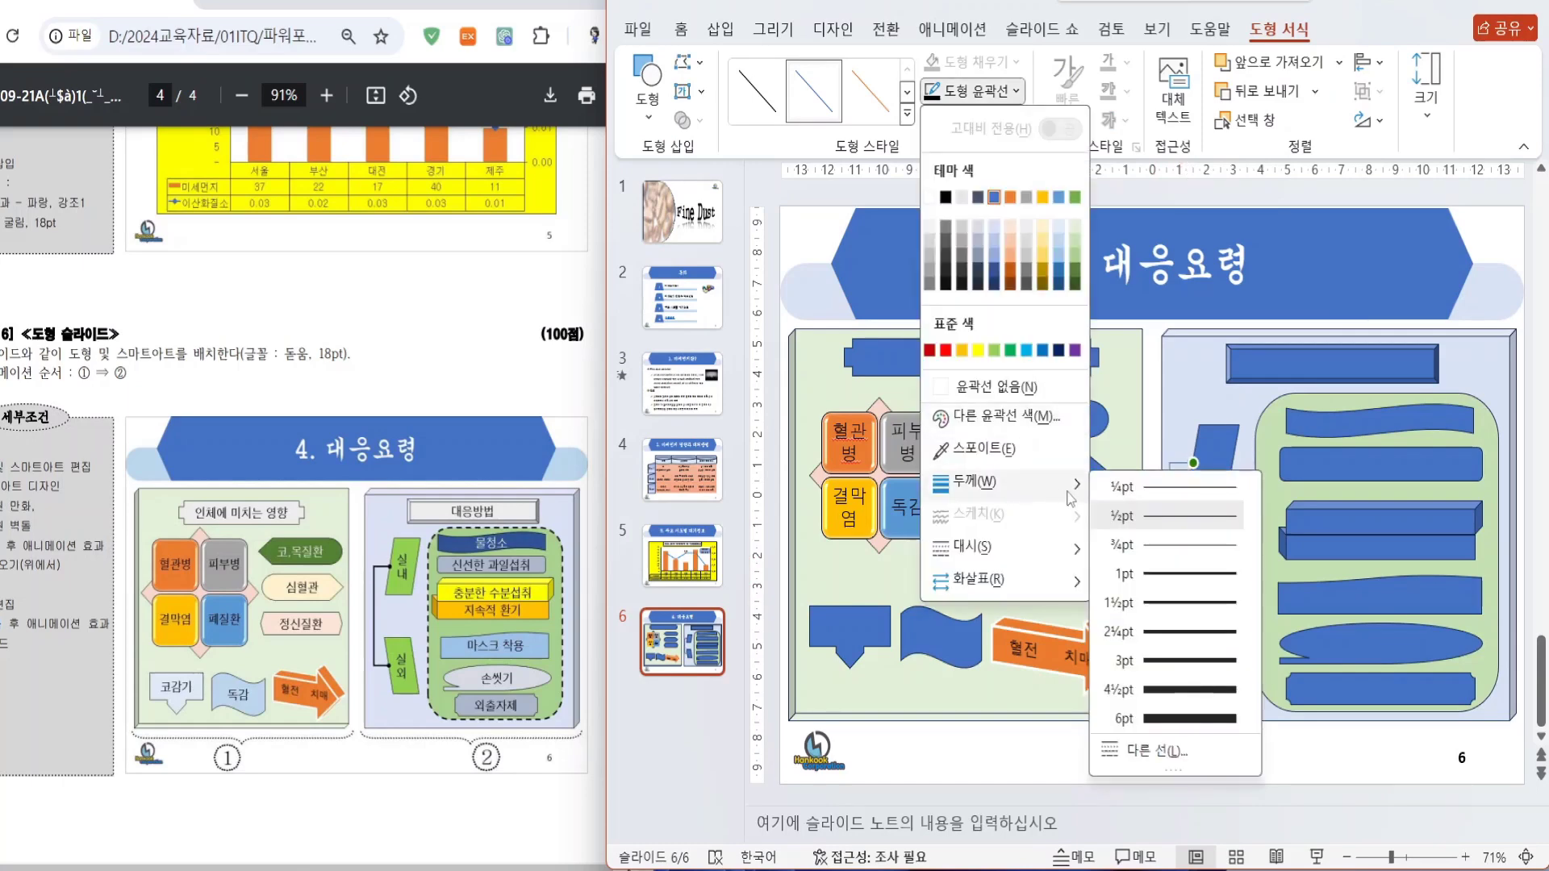
click(1157, 637)
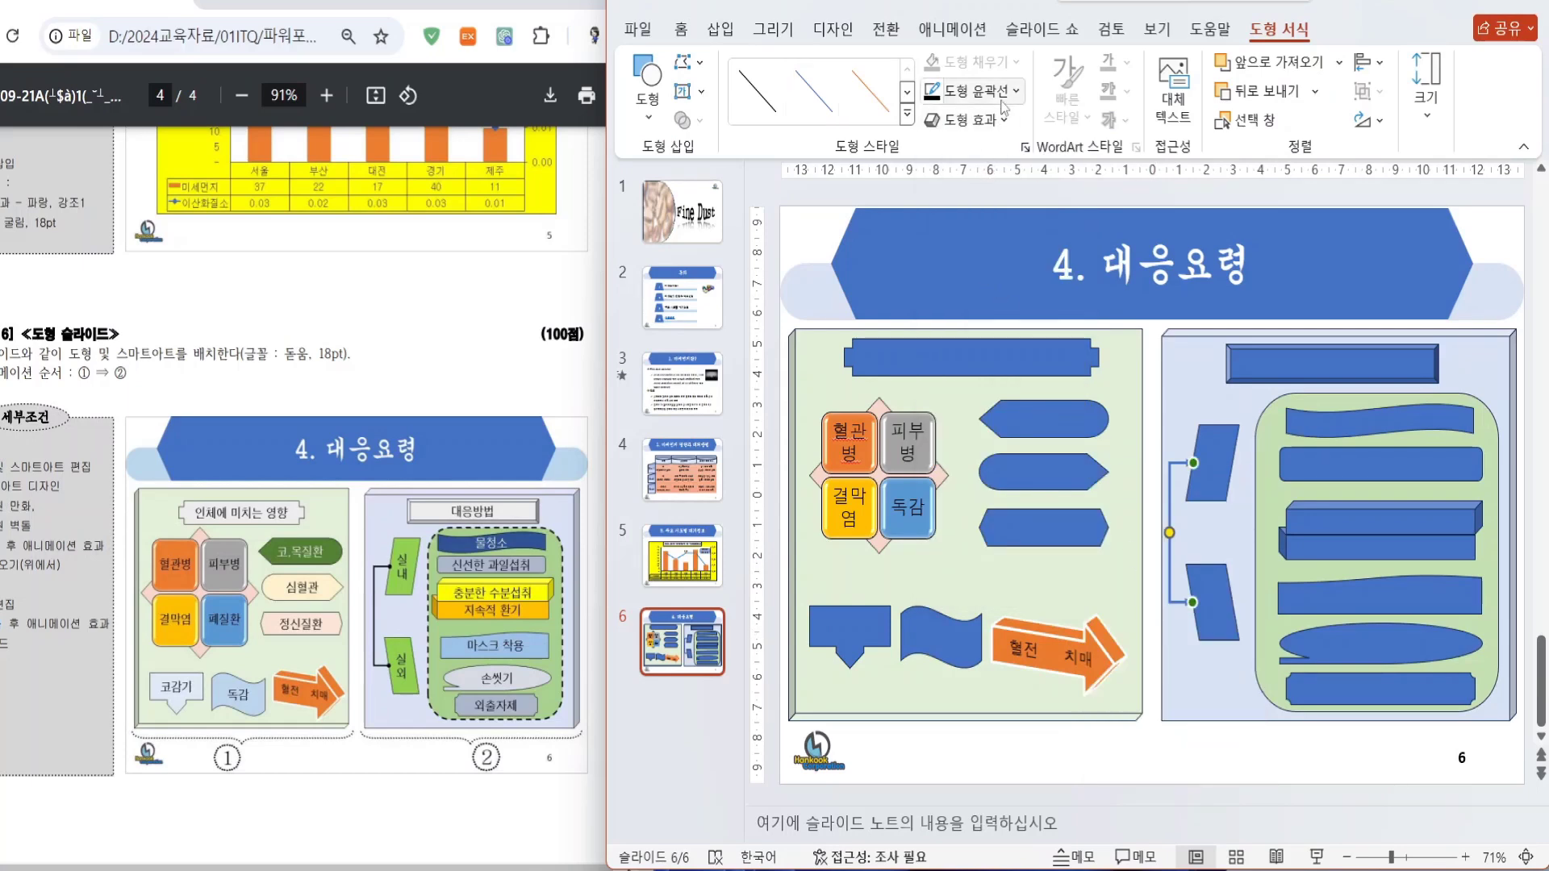
click(973, 91)
click(947, 198)
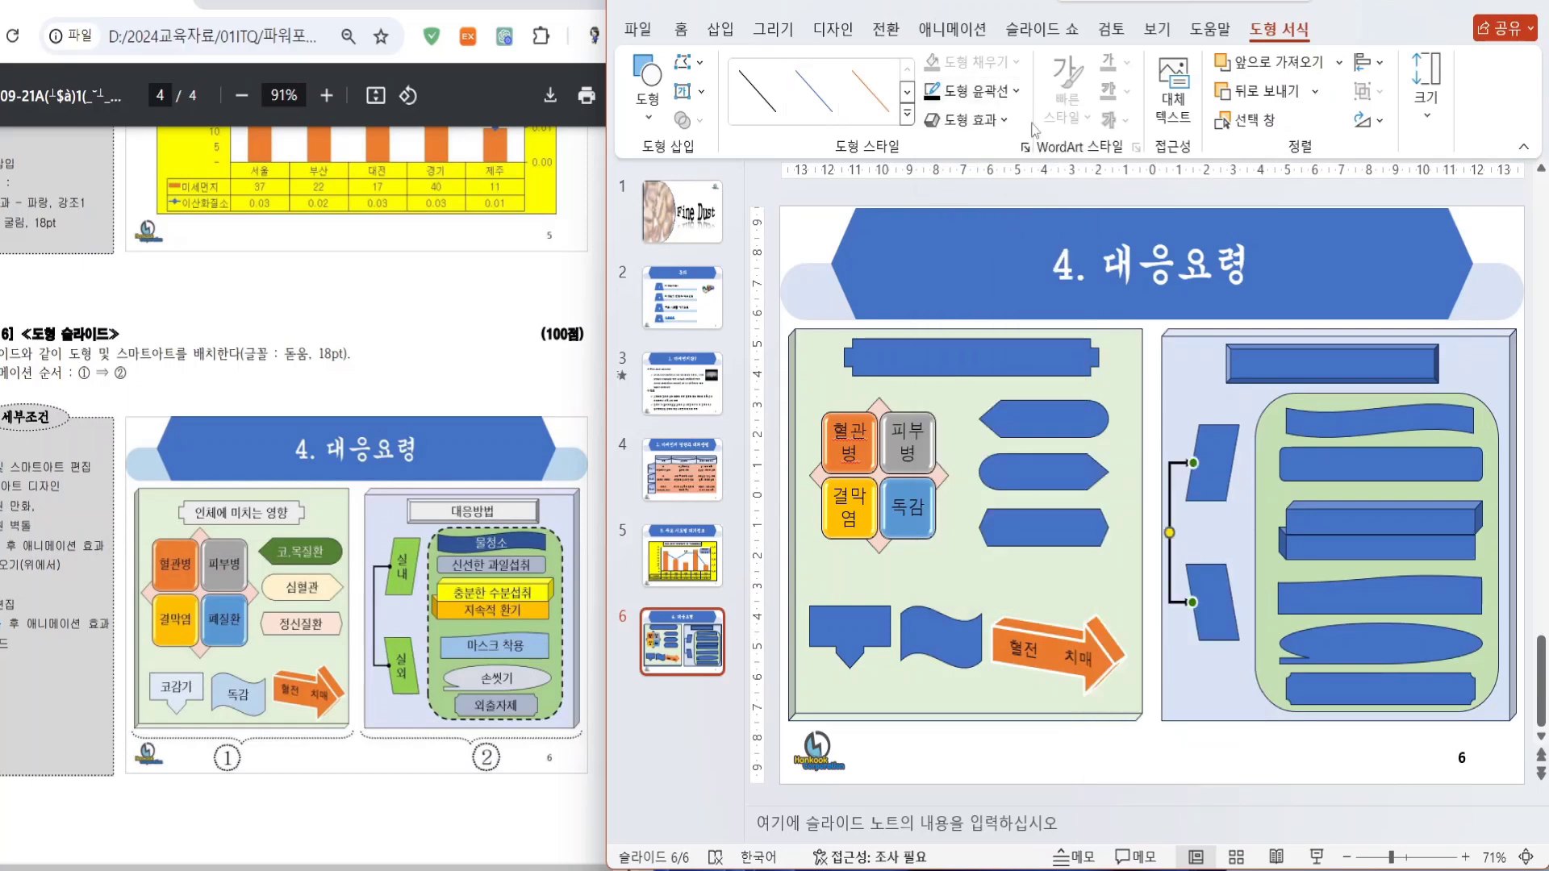
click(1018, 91)
mouse_move(1000, 579)
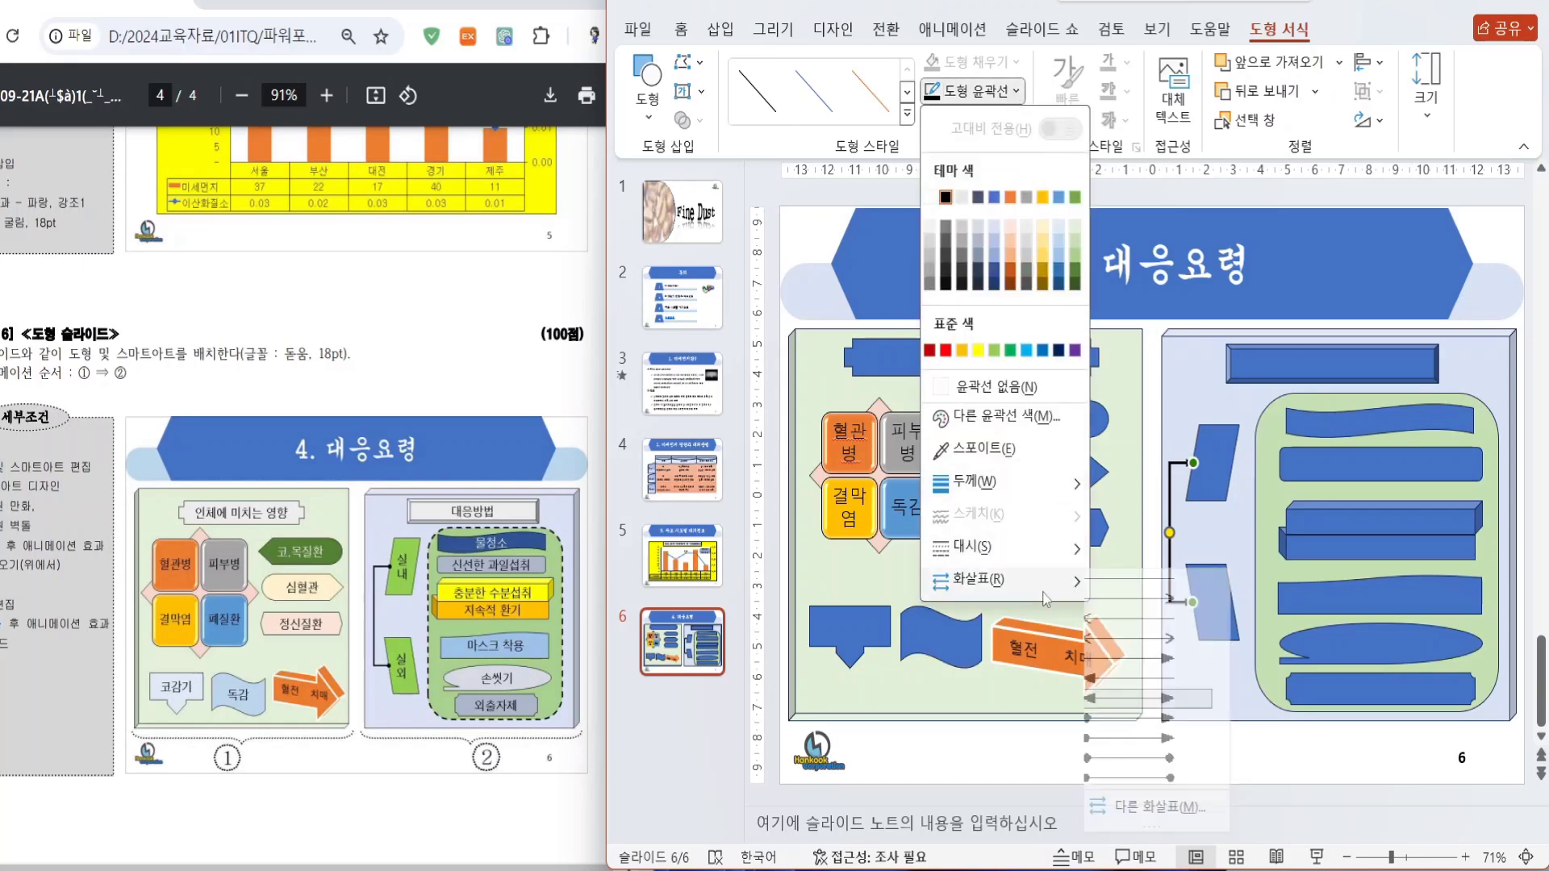
click(1152, 779)
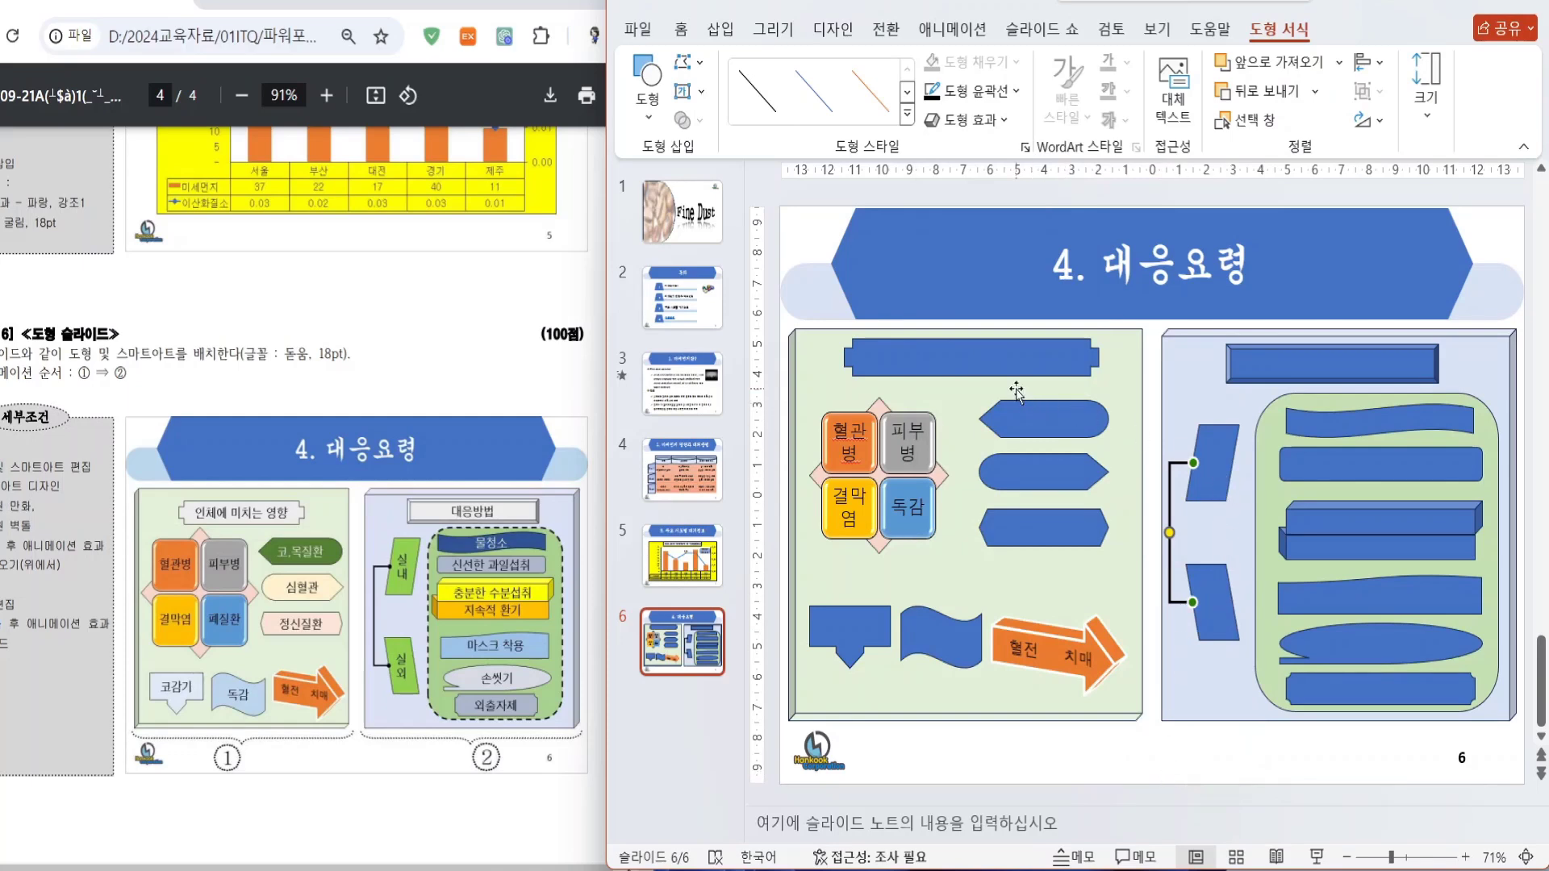
- Fill both panels' heading shapes, the callout, and the 손씻기 shape with the lightest tint of the theme blue
click(983, 365)
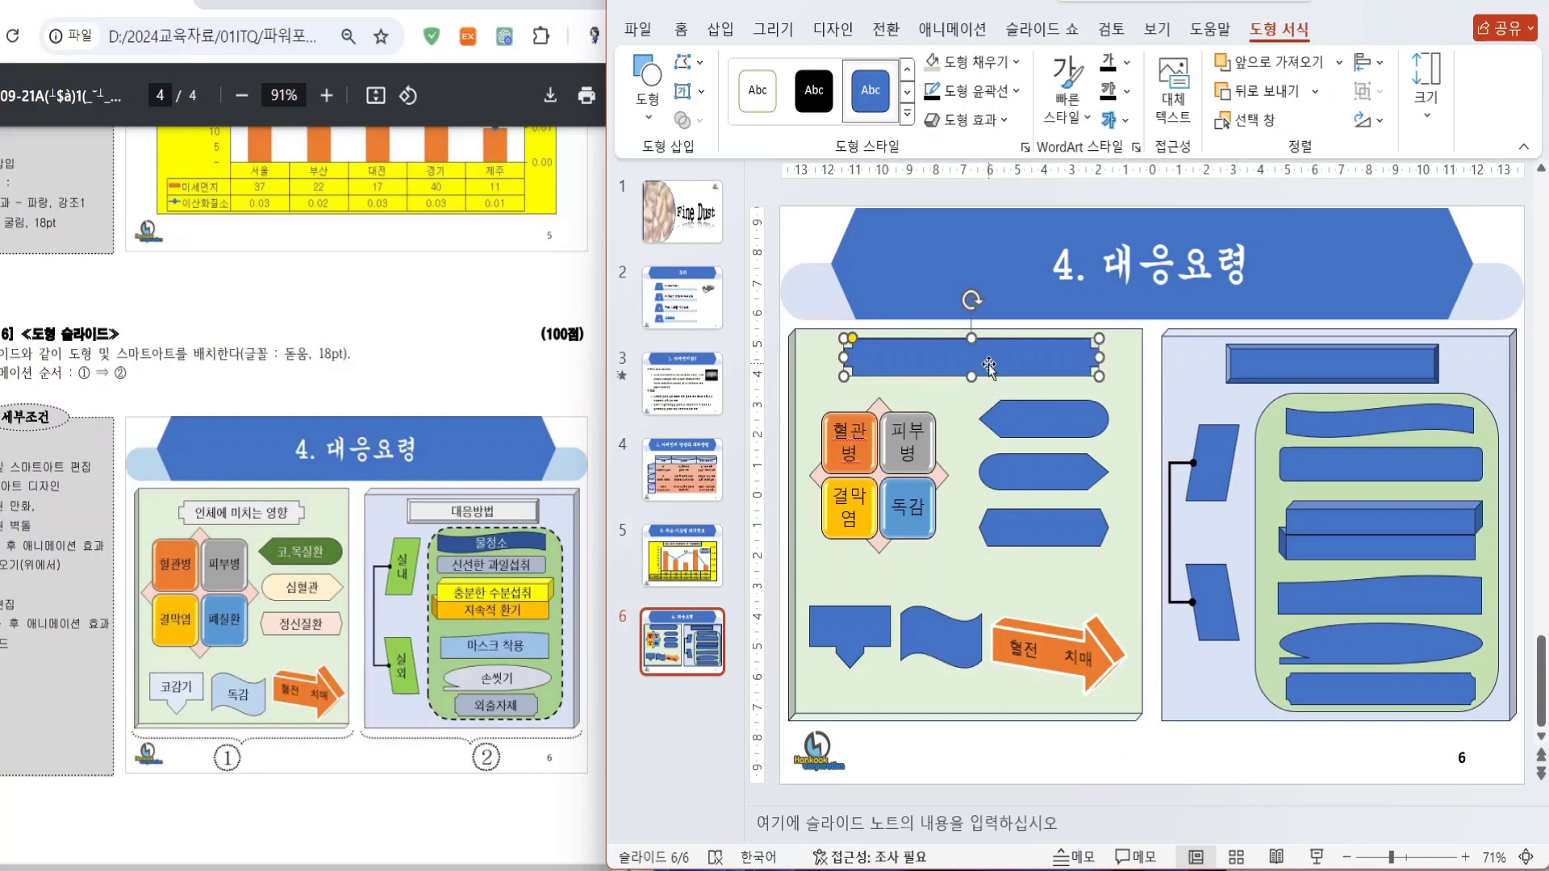
shift+click(855, 625)
shift+click(1292, 370)
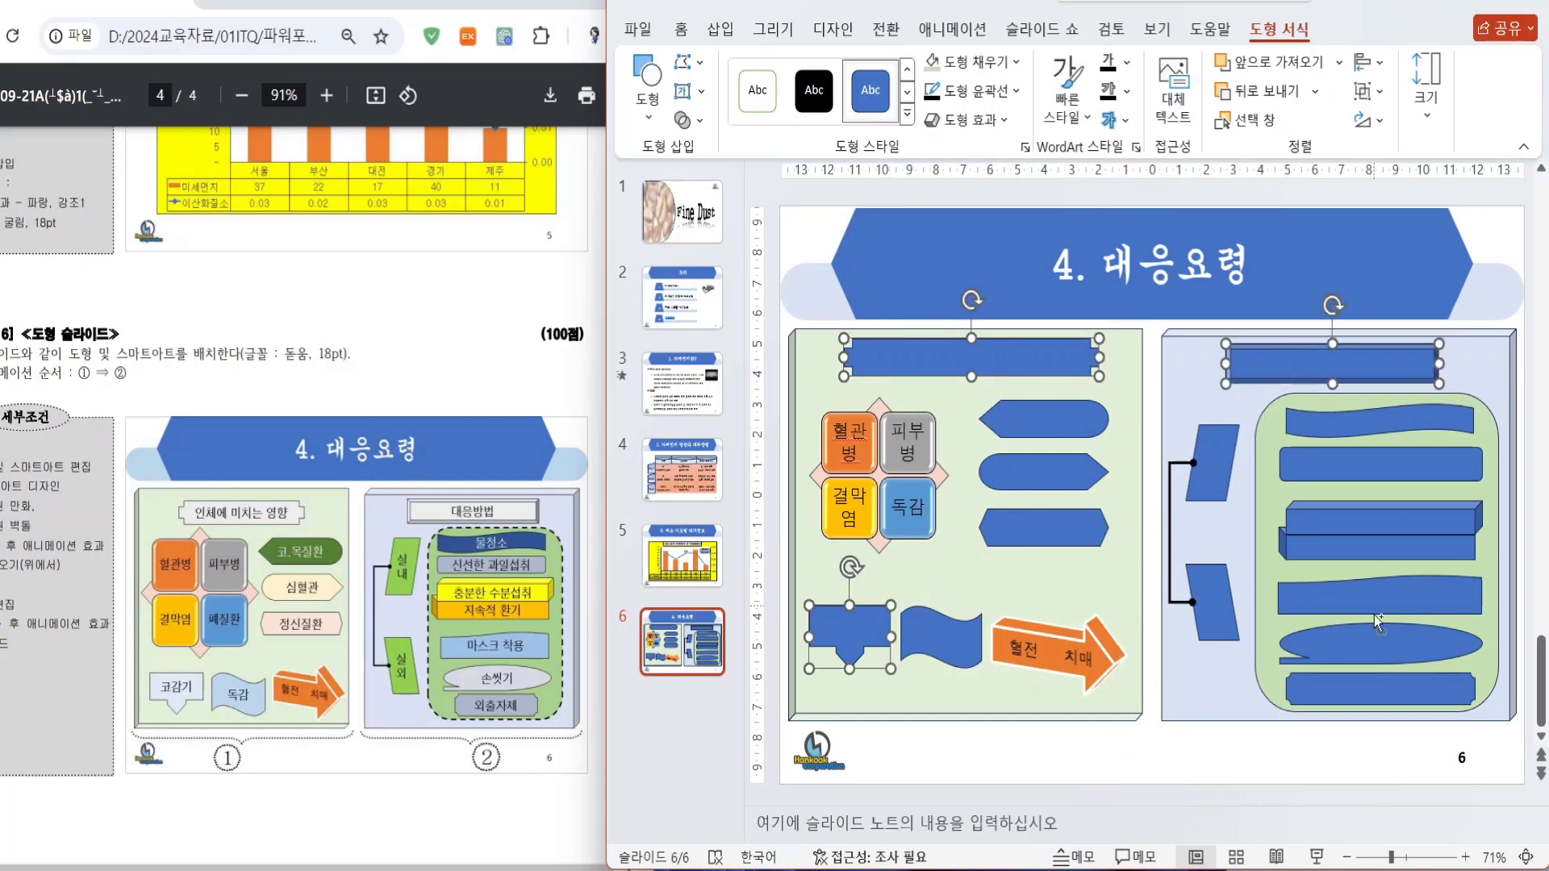
shift+click(1363, 646)
click(1019, 65)
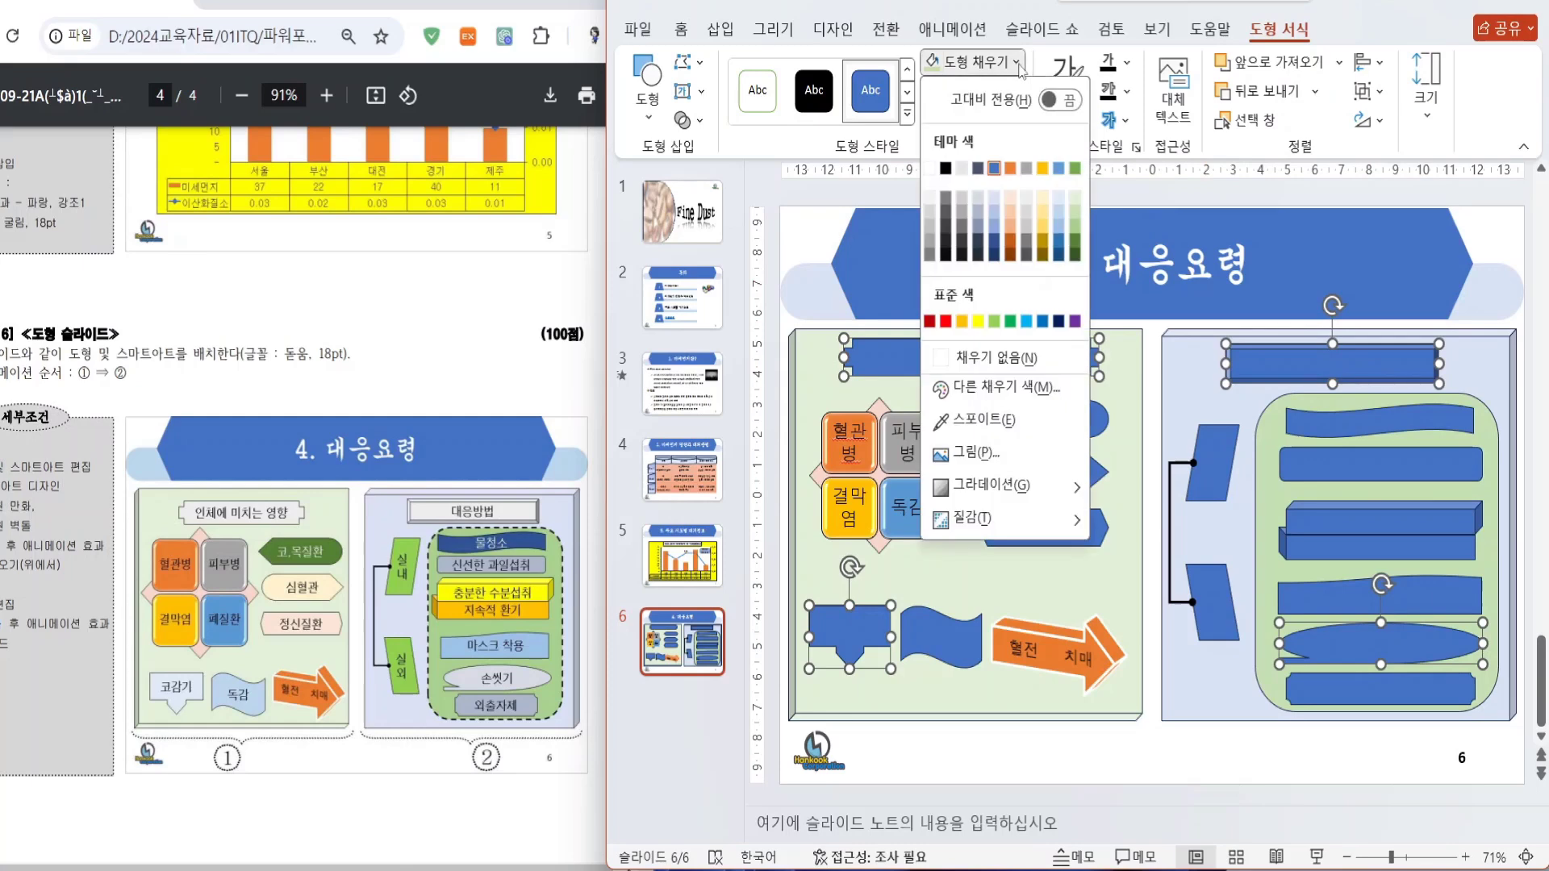
click(997, 198)
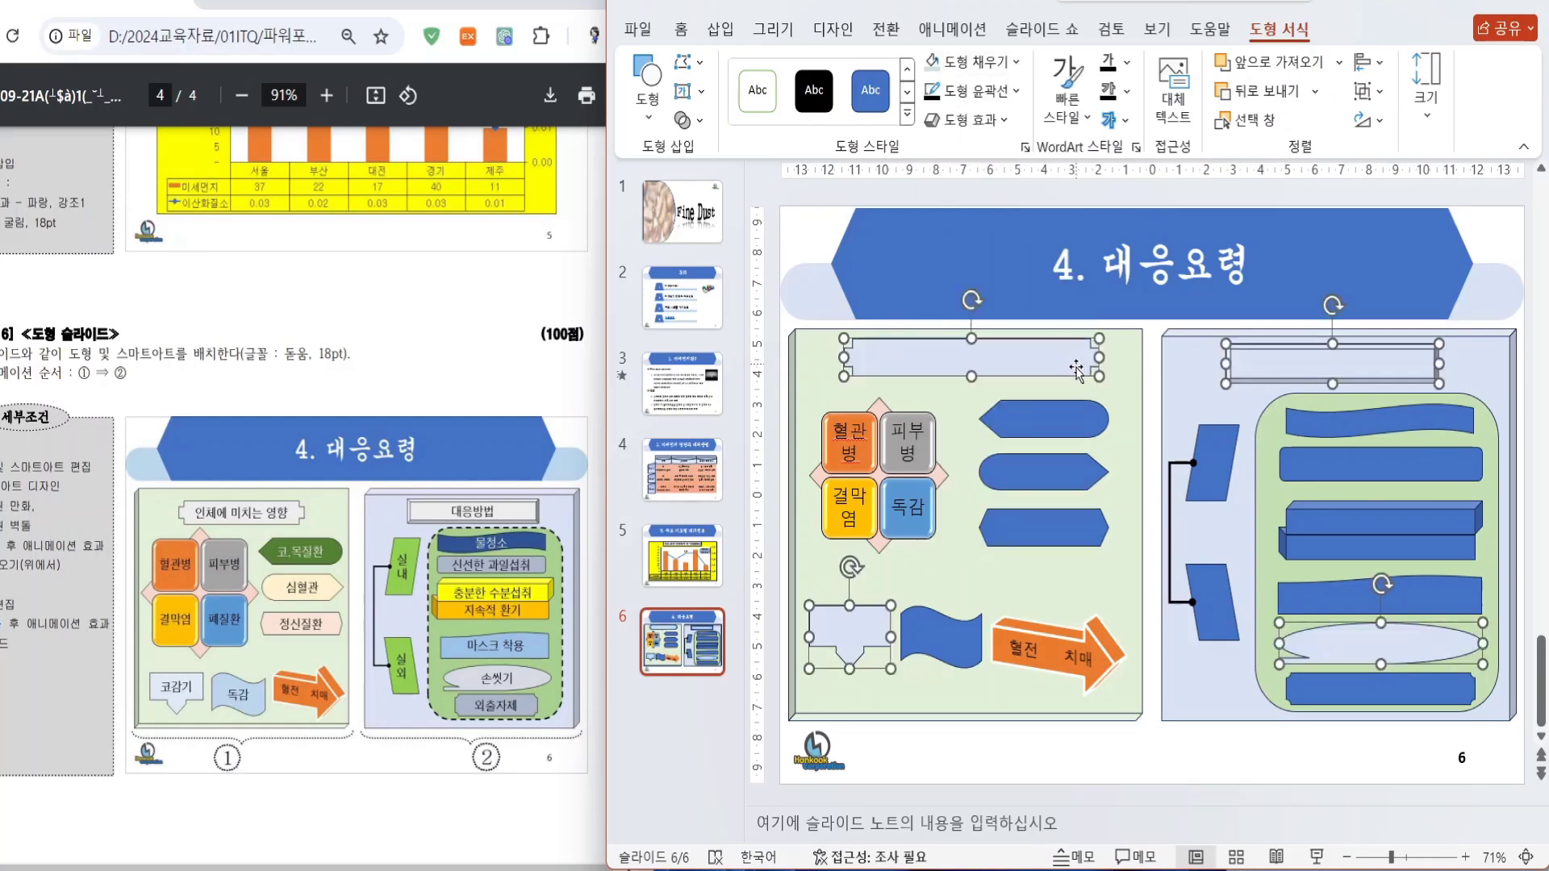
- Fill the rounded bar below the wave bar and the 마스크 착용 document shape with a light blue theme tint
click(1303, 474)
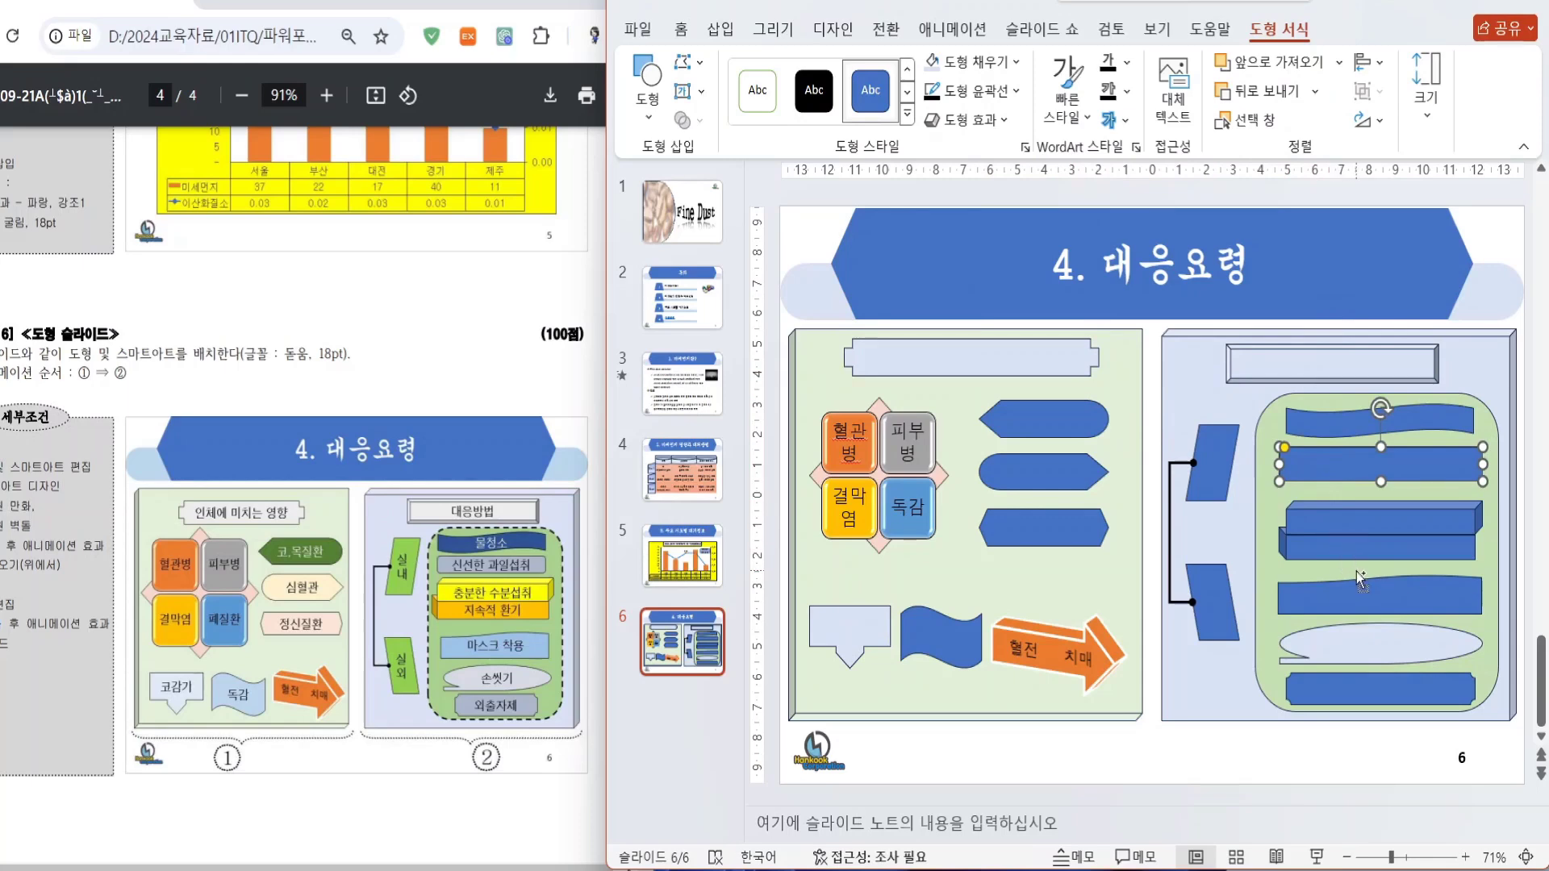
shift+click(1364, 597)
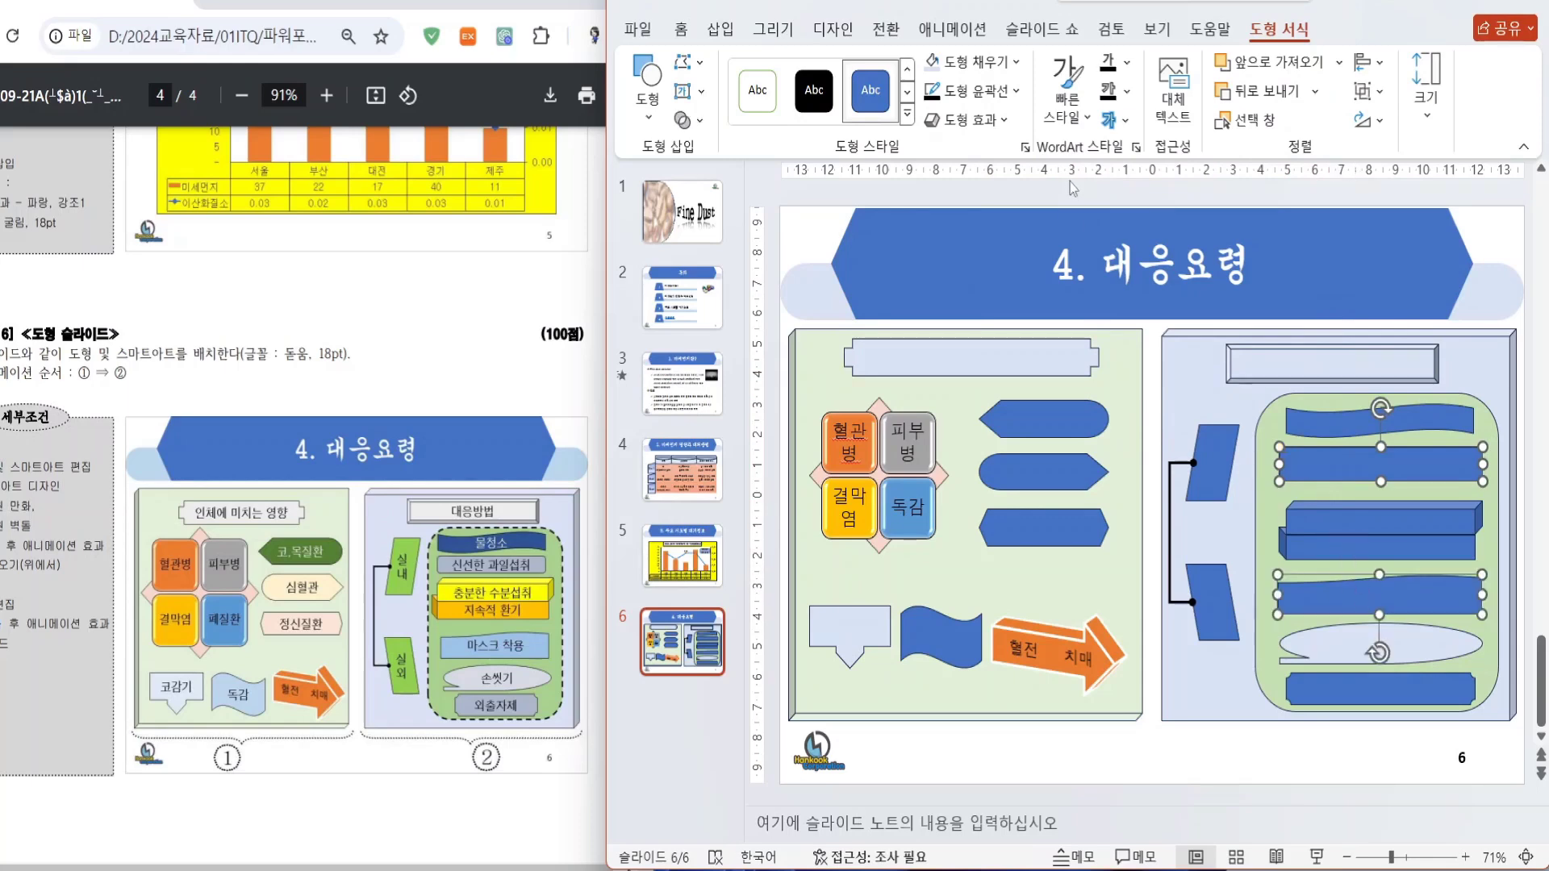
click(1015, 61)
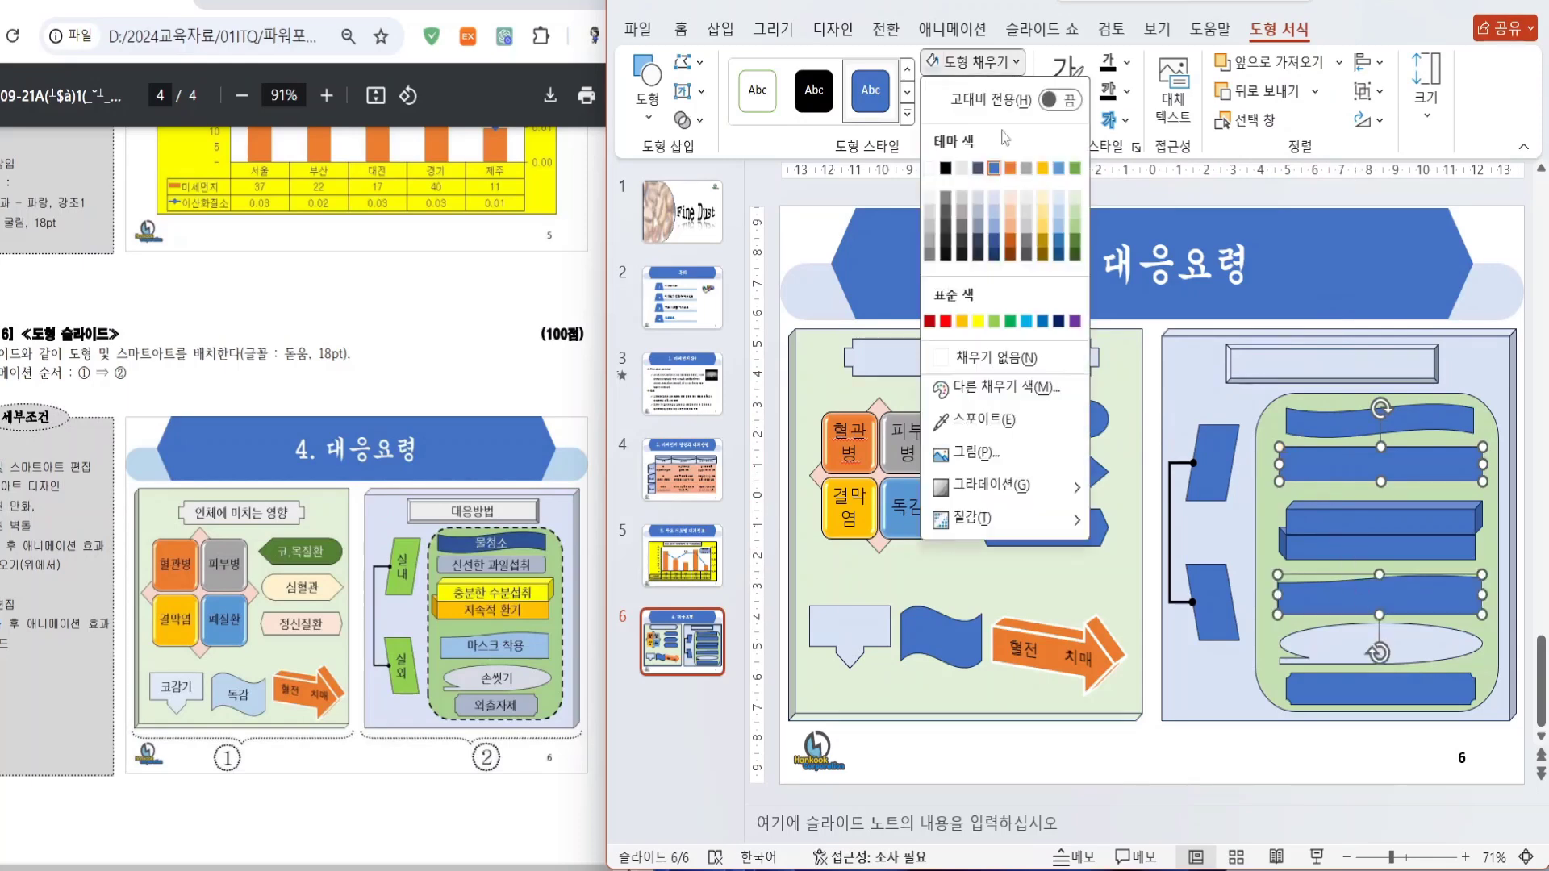
click(980, 224)
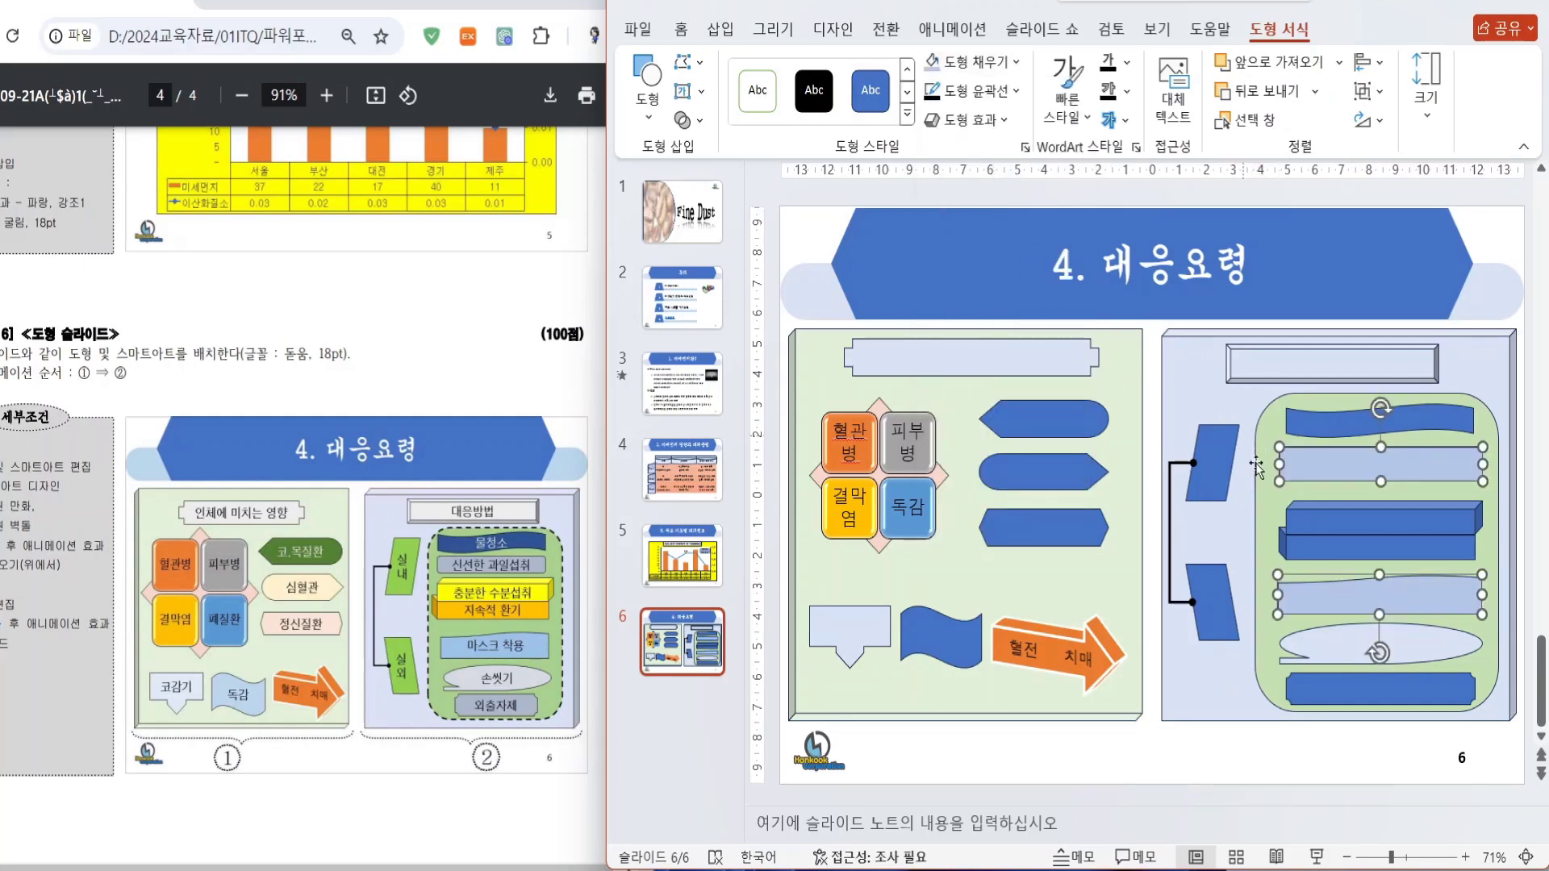
- Fill the upper cube bar and the middle of the three shapes beside the SmartArt with a light gold theme tint
click(1325, 518)
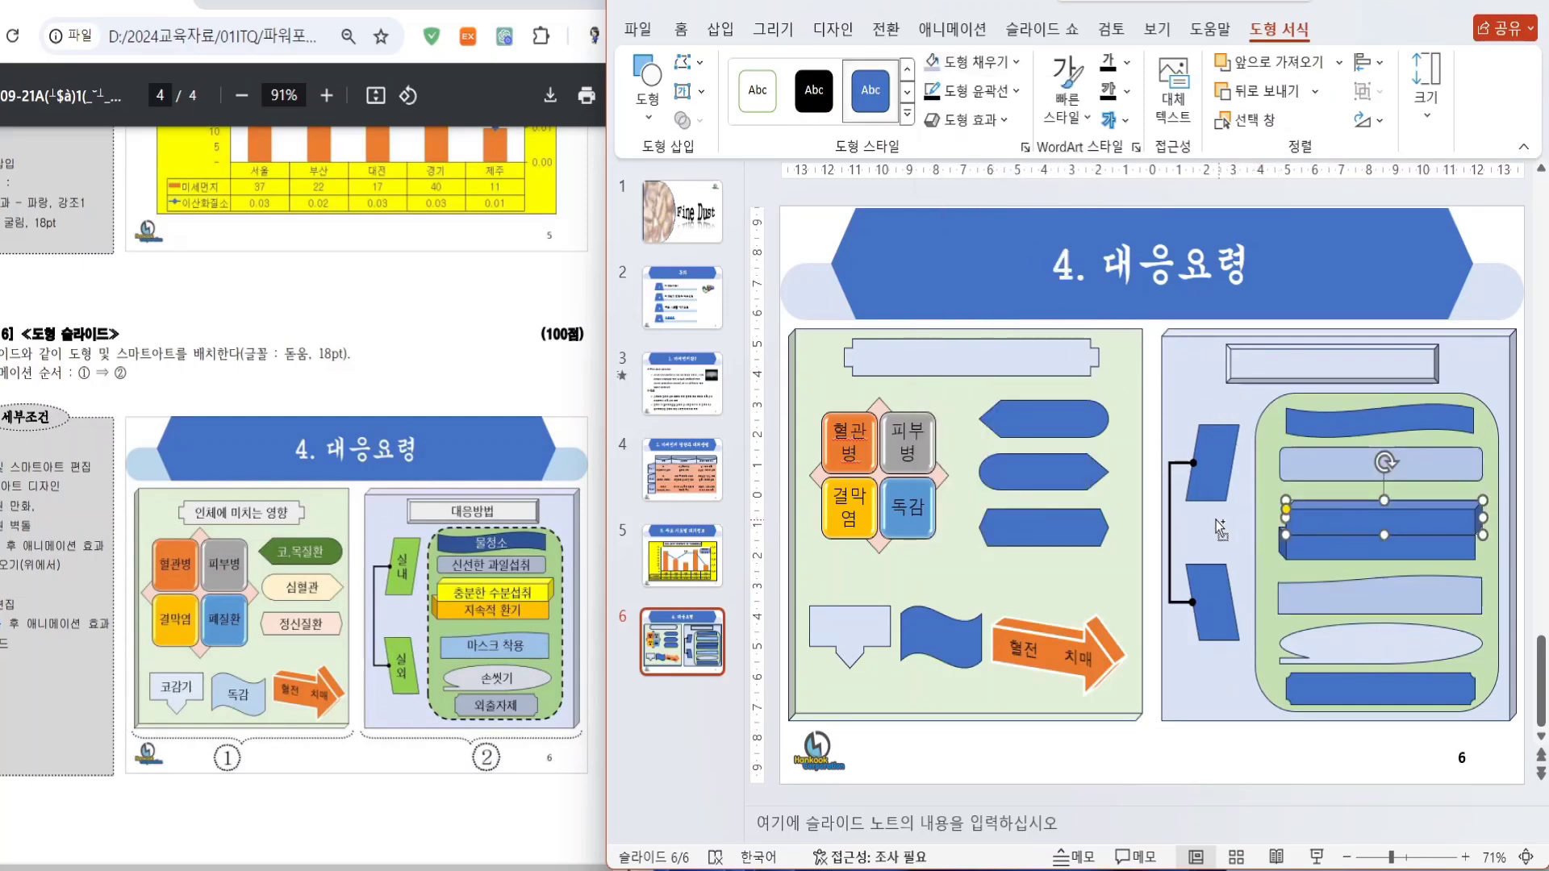
shift+click(1035, 470)
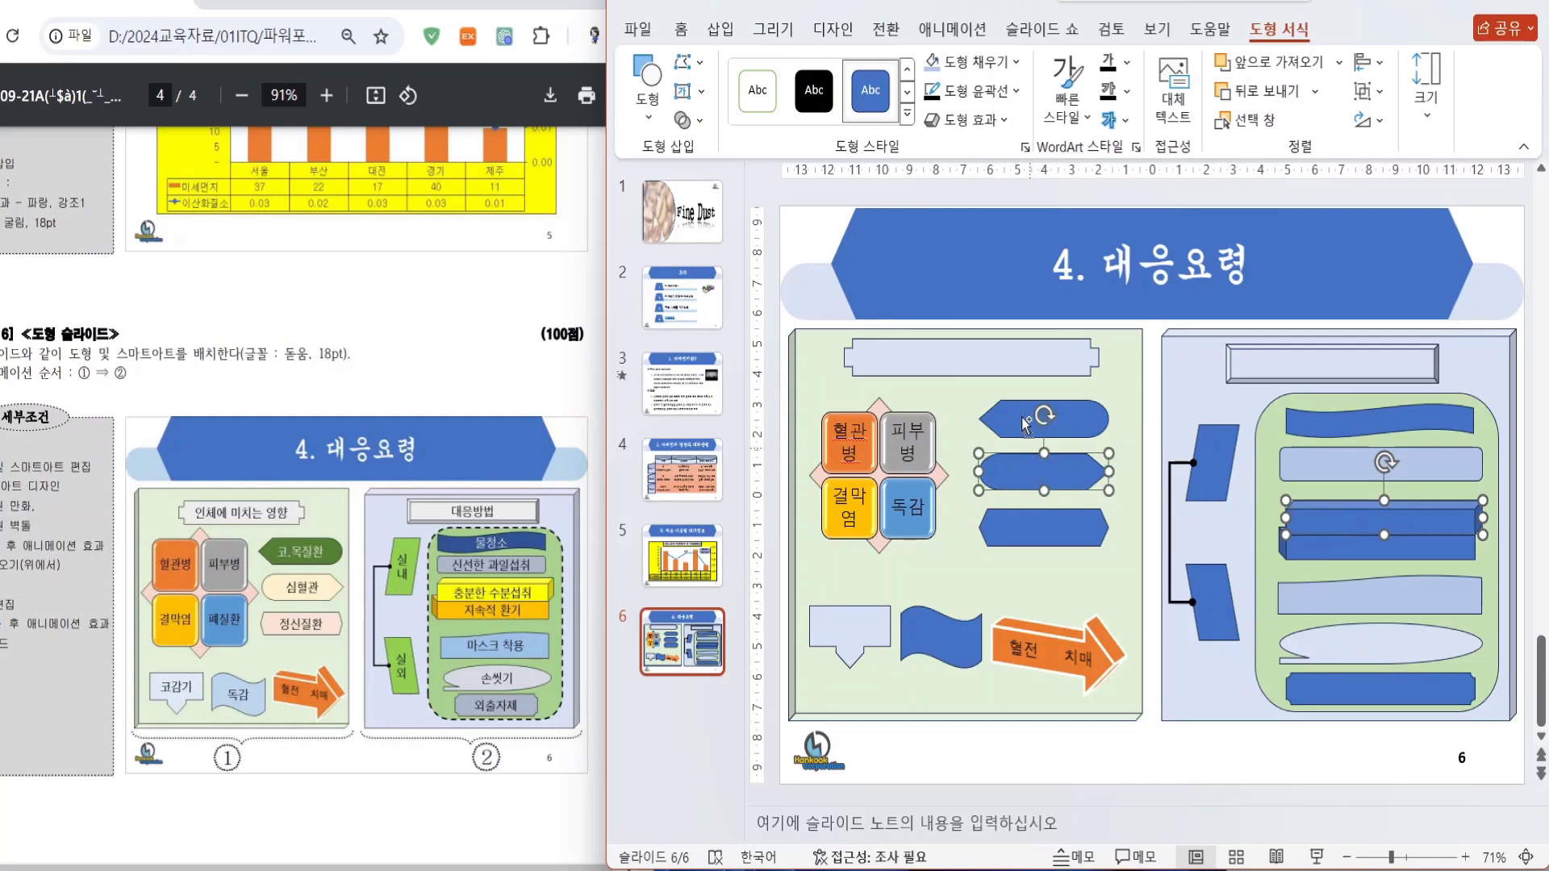
click(1018, 65)
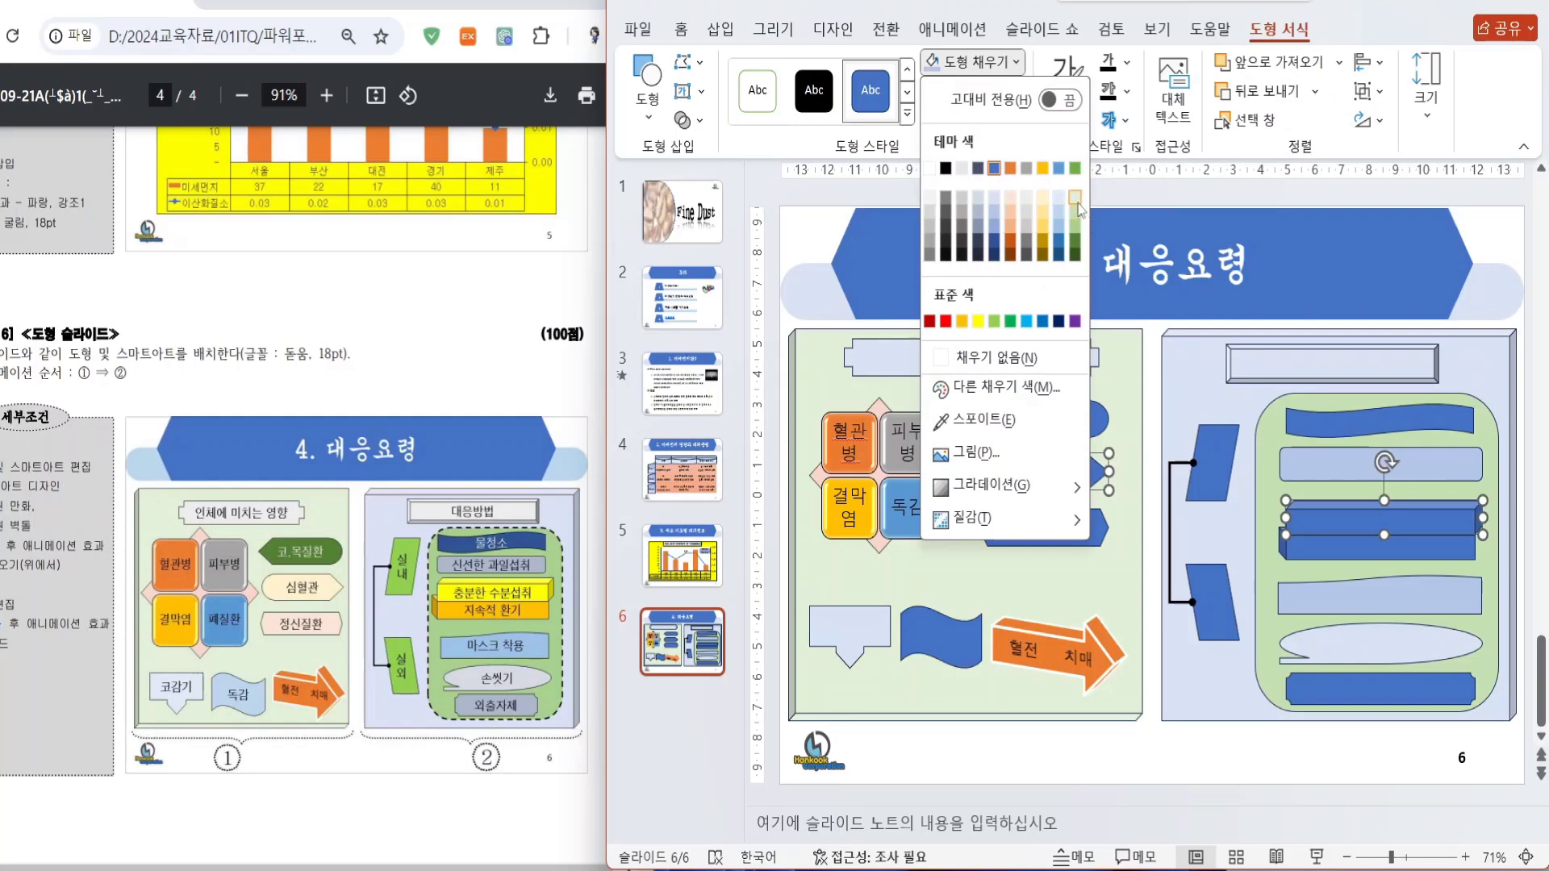
click(1047, 214)
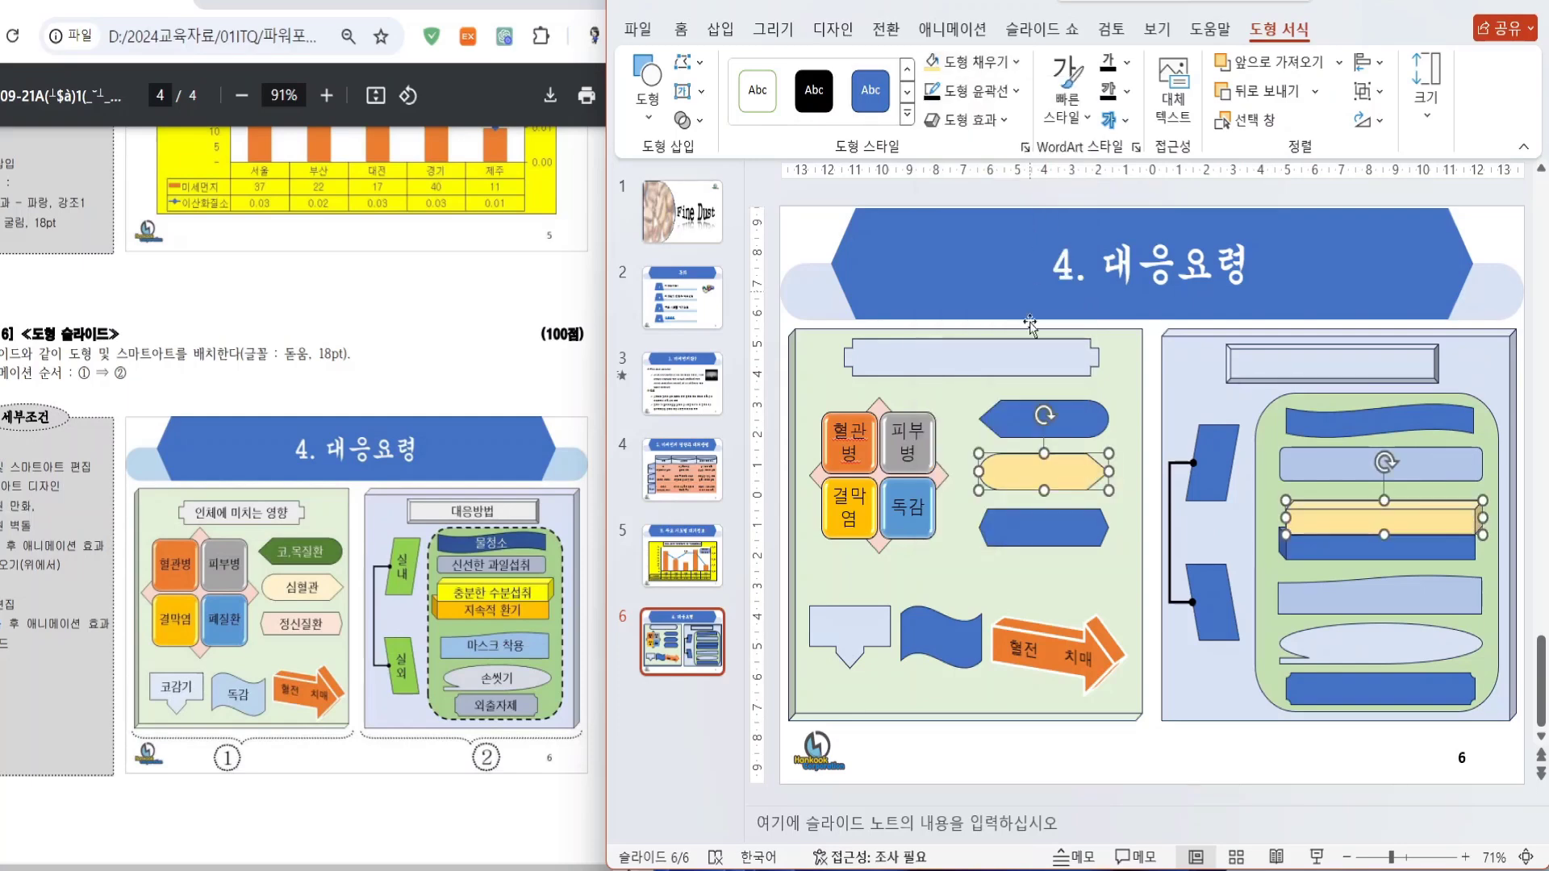
- Fill the lower cube bar and the lowest of the three shapes beside the SmartArt with a light orange theme tint
click(1087, 539)
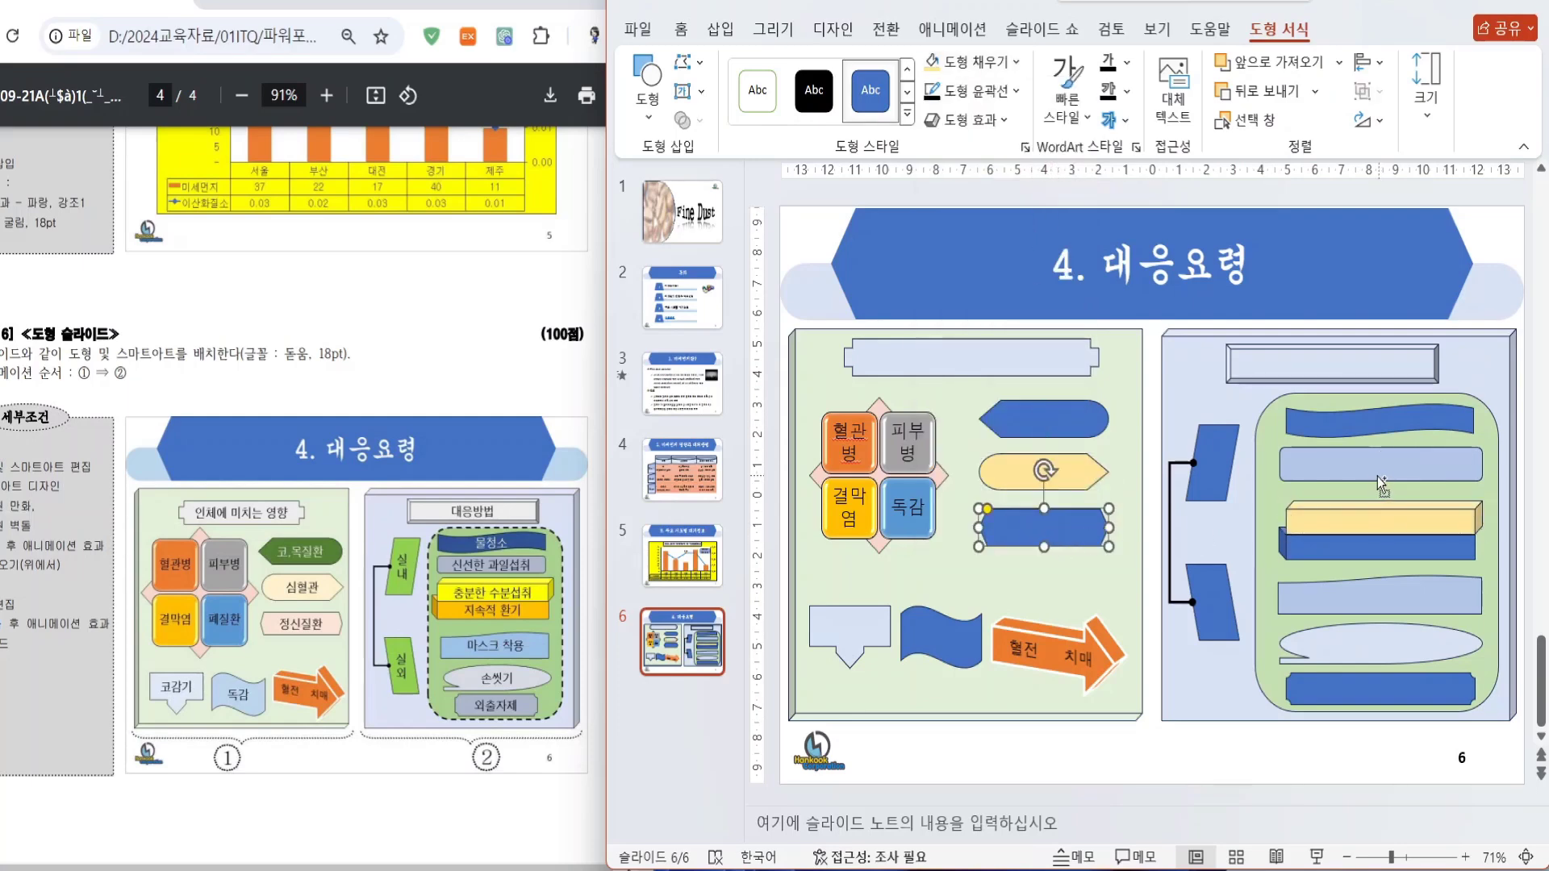
shift+click(1366, 547)
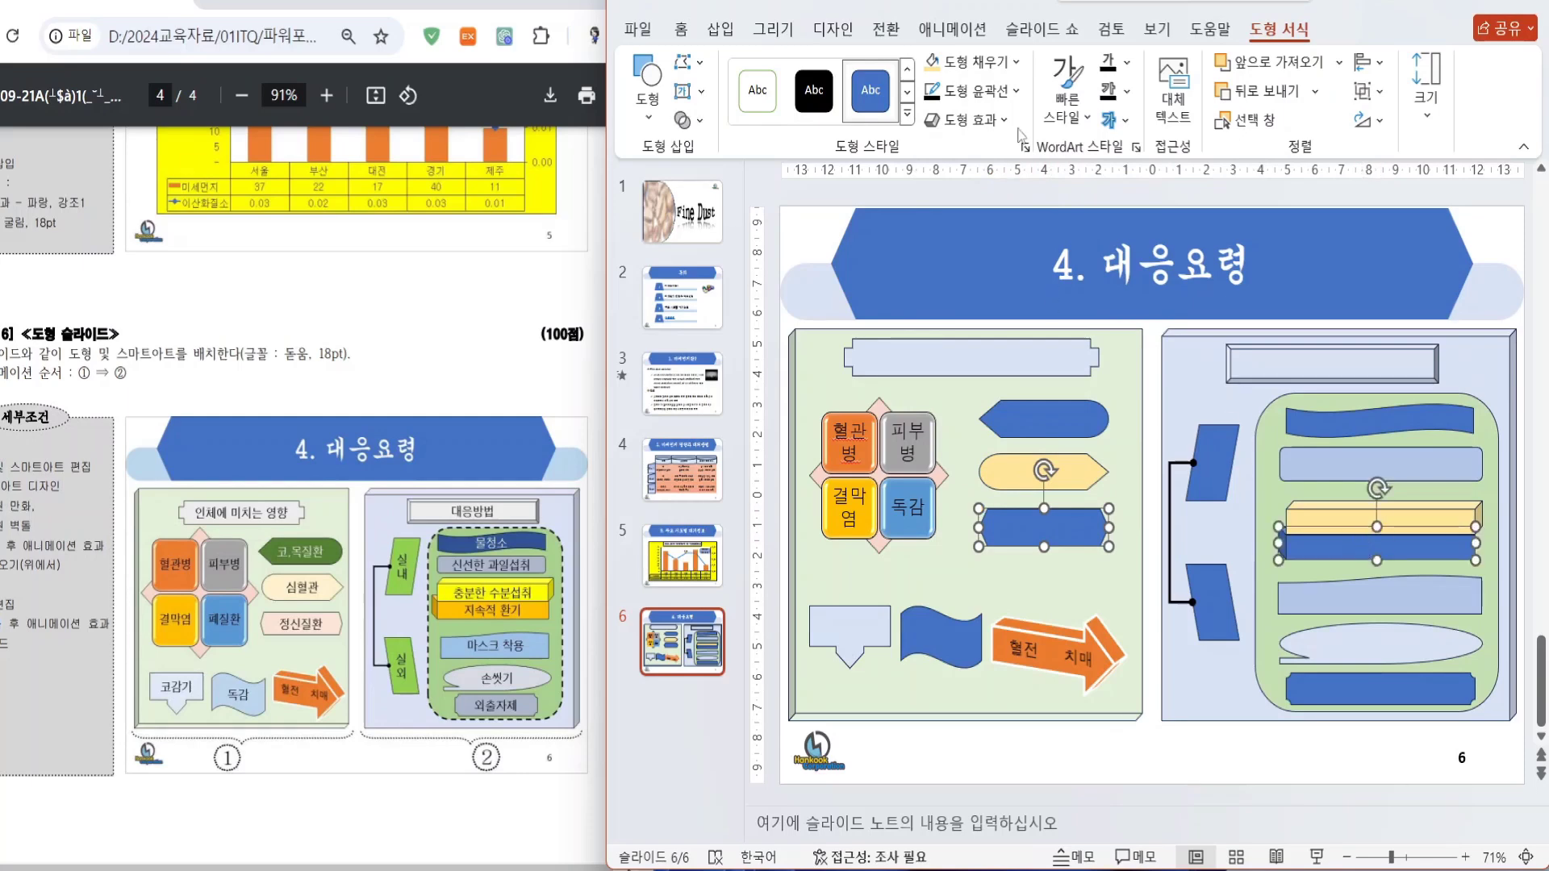
click(1016, 61)
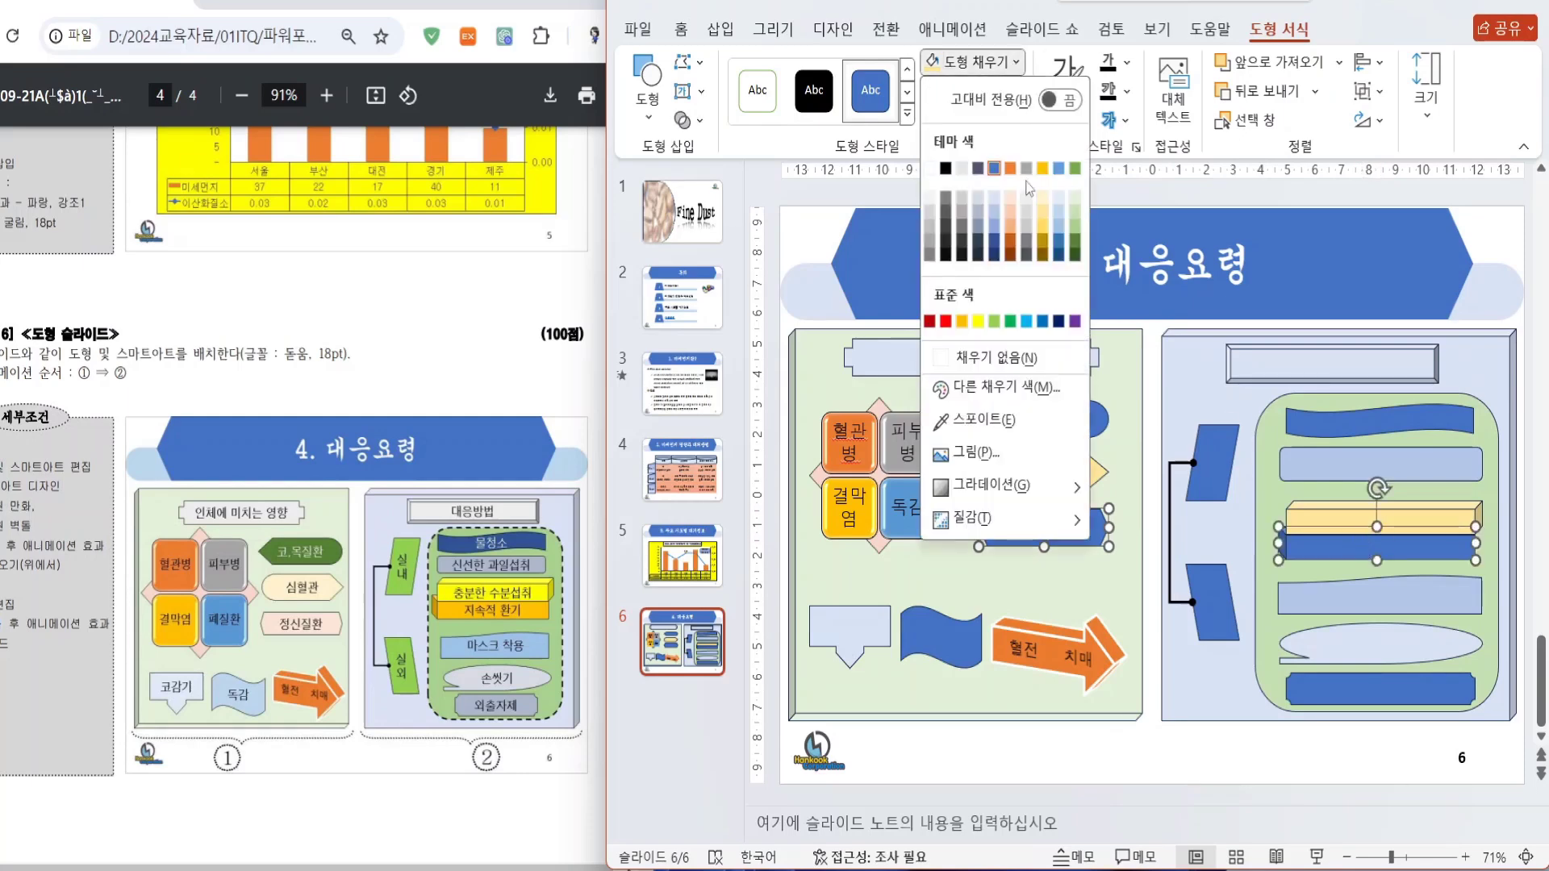
click(1011, 228)
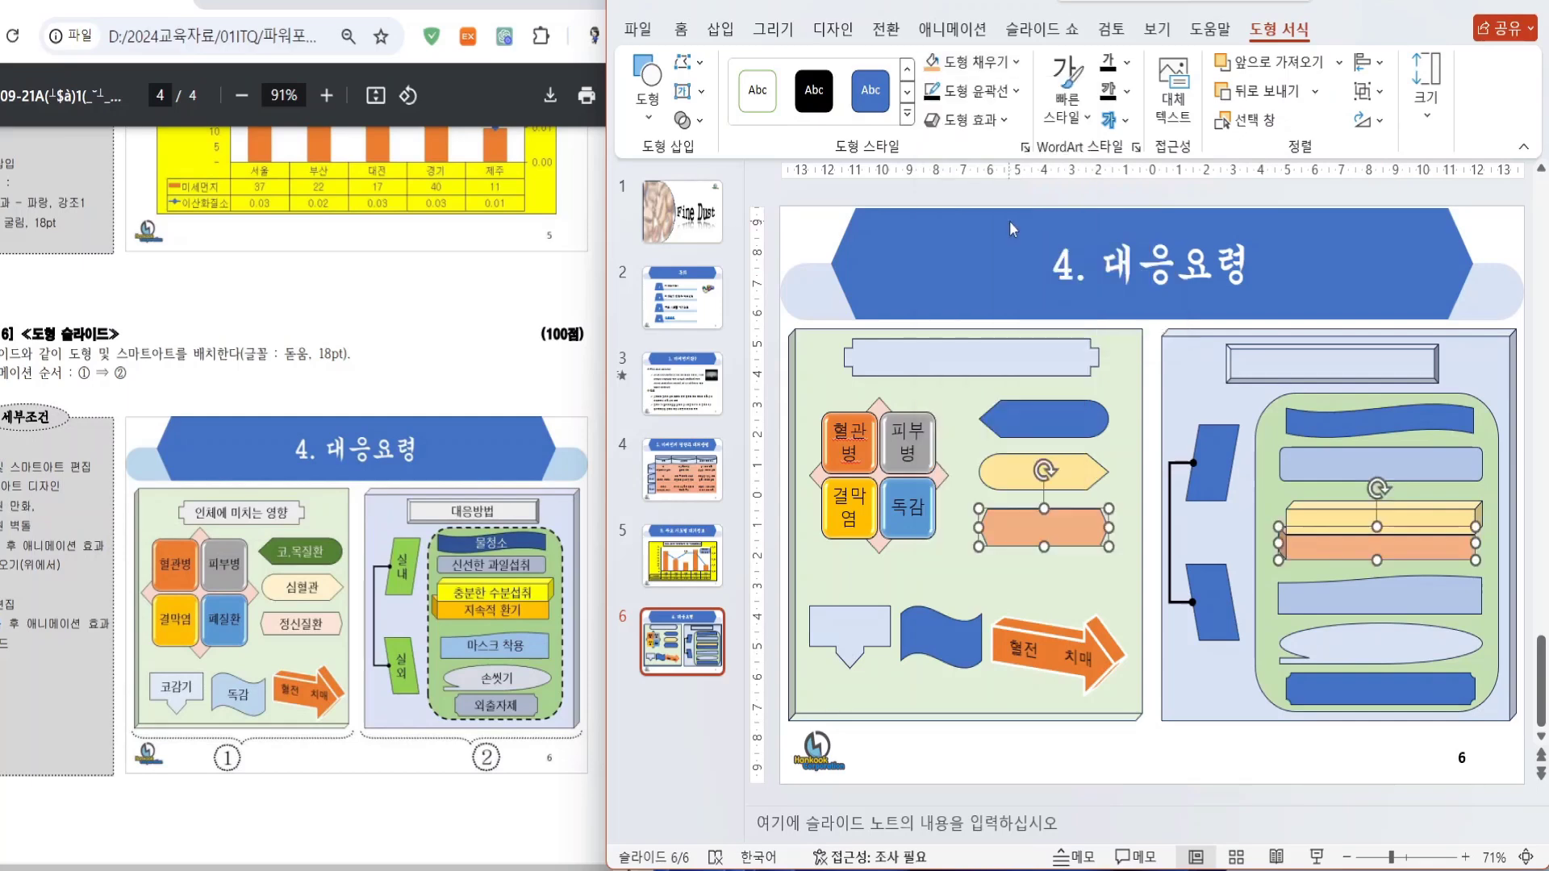
- Fill the wave shape between the callout and the orange arrow with a medium-light blue theme tint
click(1060, 420)
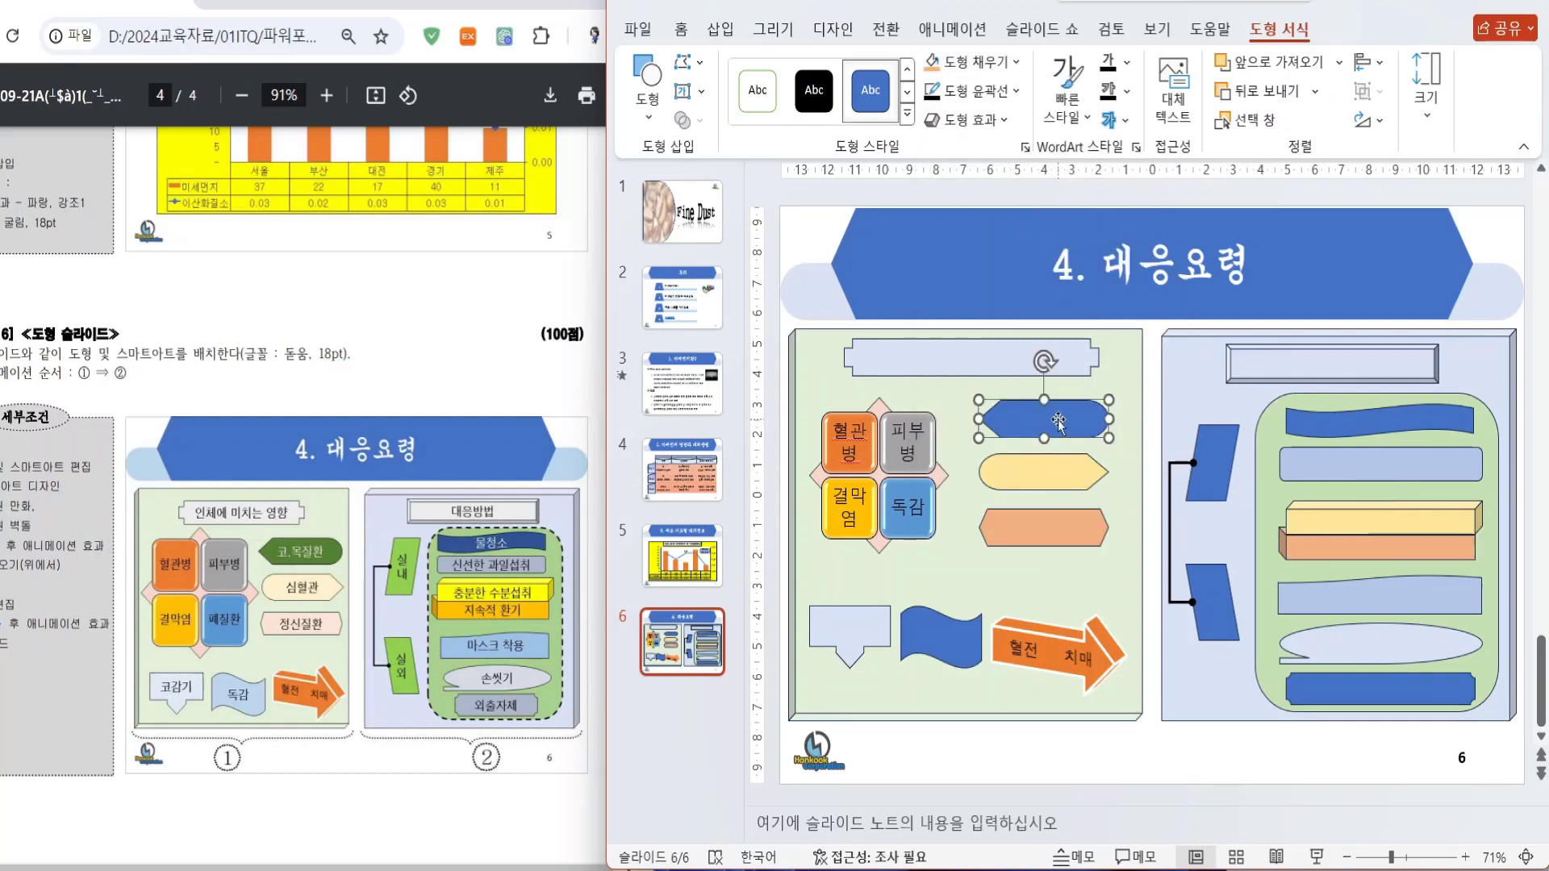
click(958, 643)
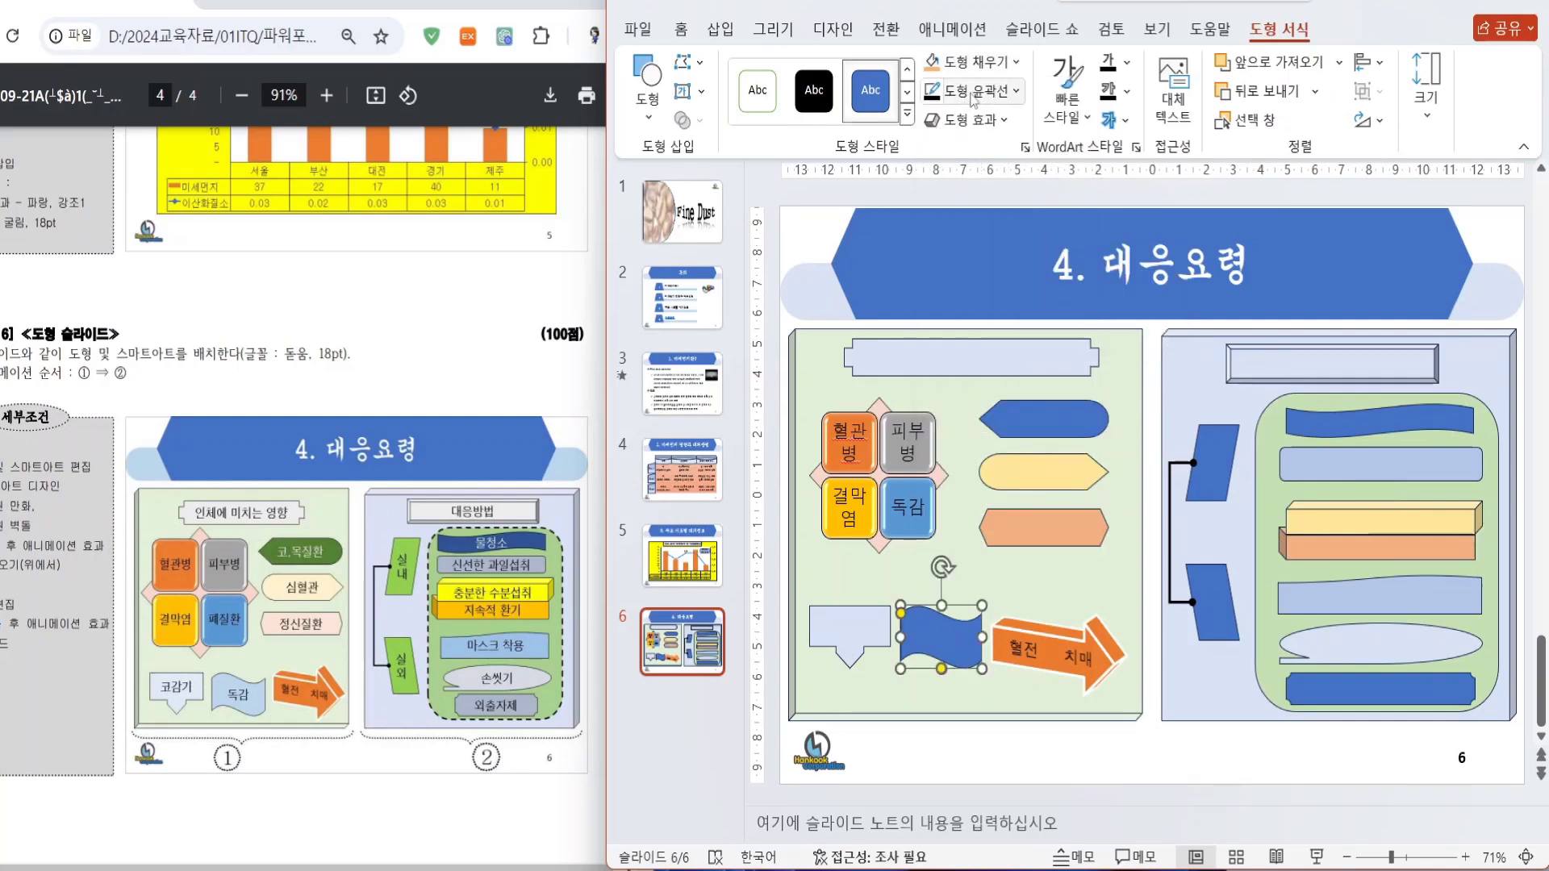
click(976, 61)
click(994, 226)
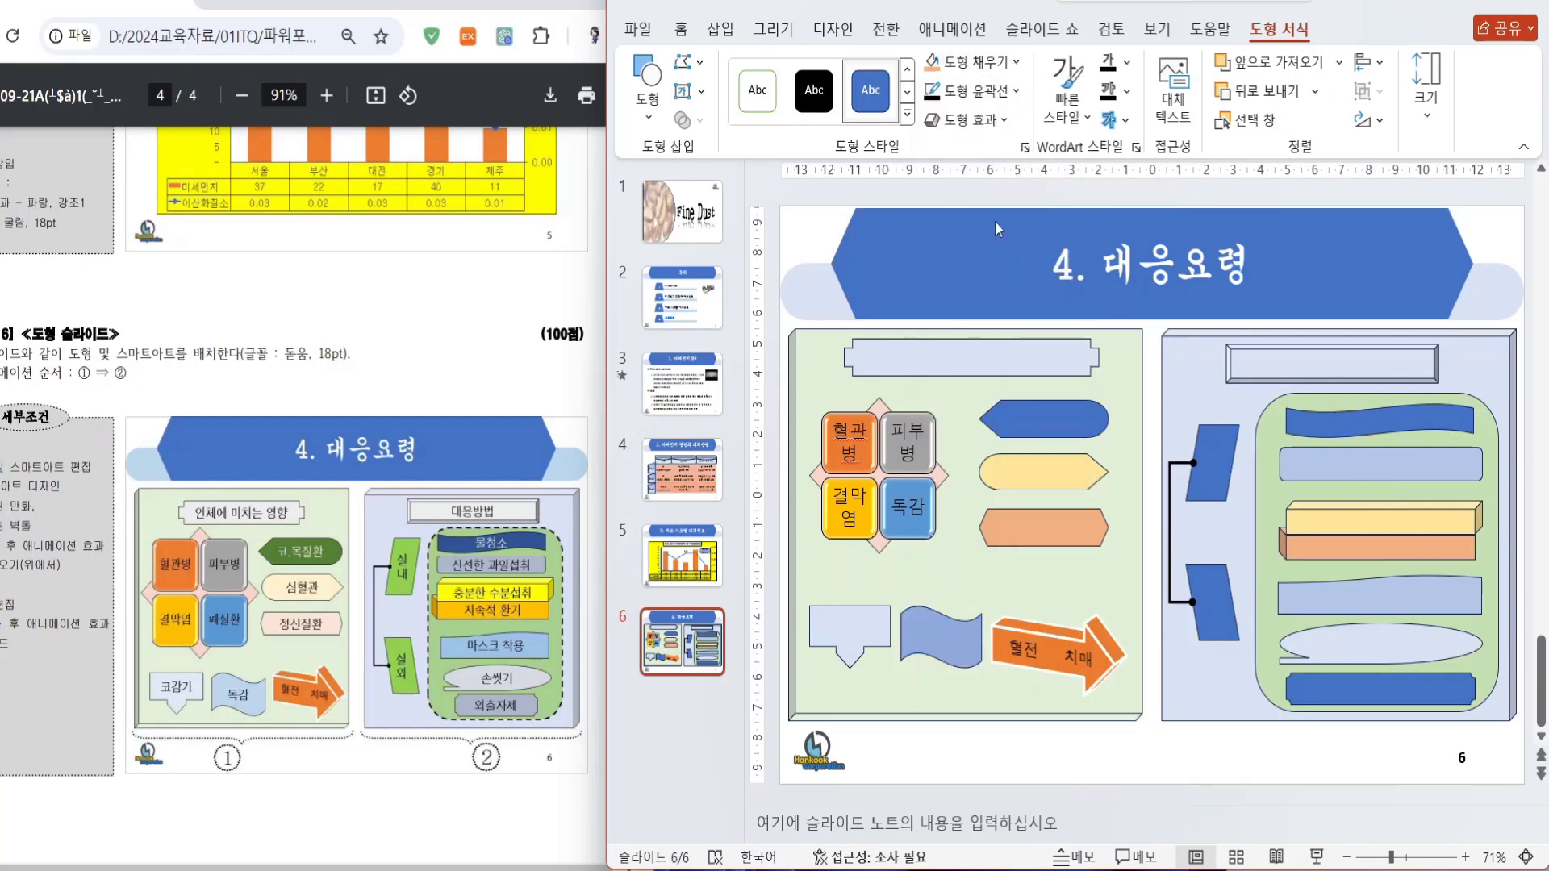
- Fill the 외출자제 plaque and the uppermost of the three shapes beside the SmartArt with a medium gold theme tint
click(1350, 427)
click(1336, 690)
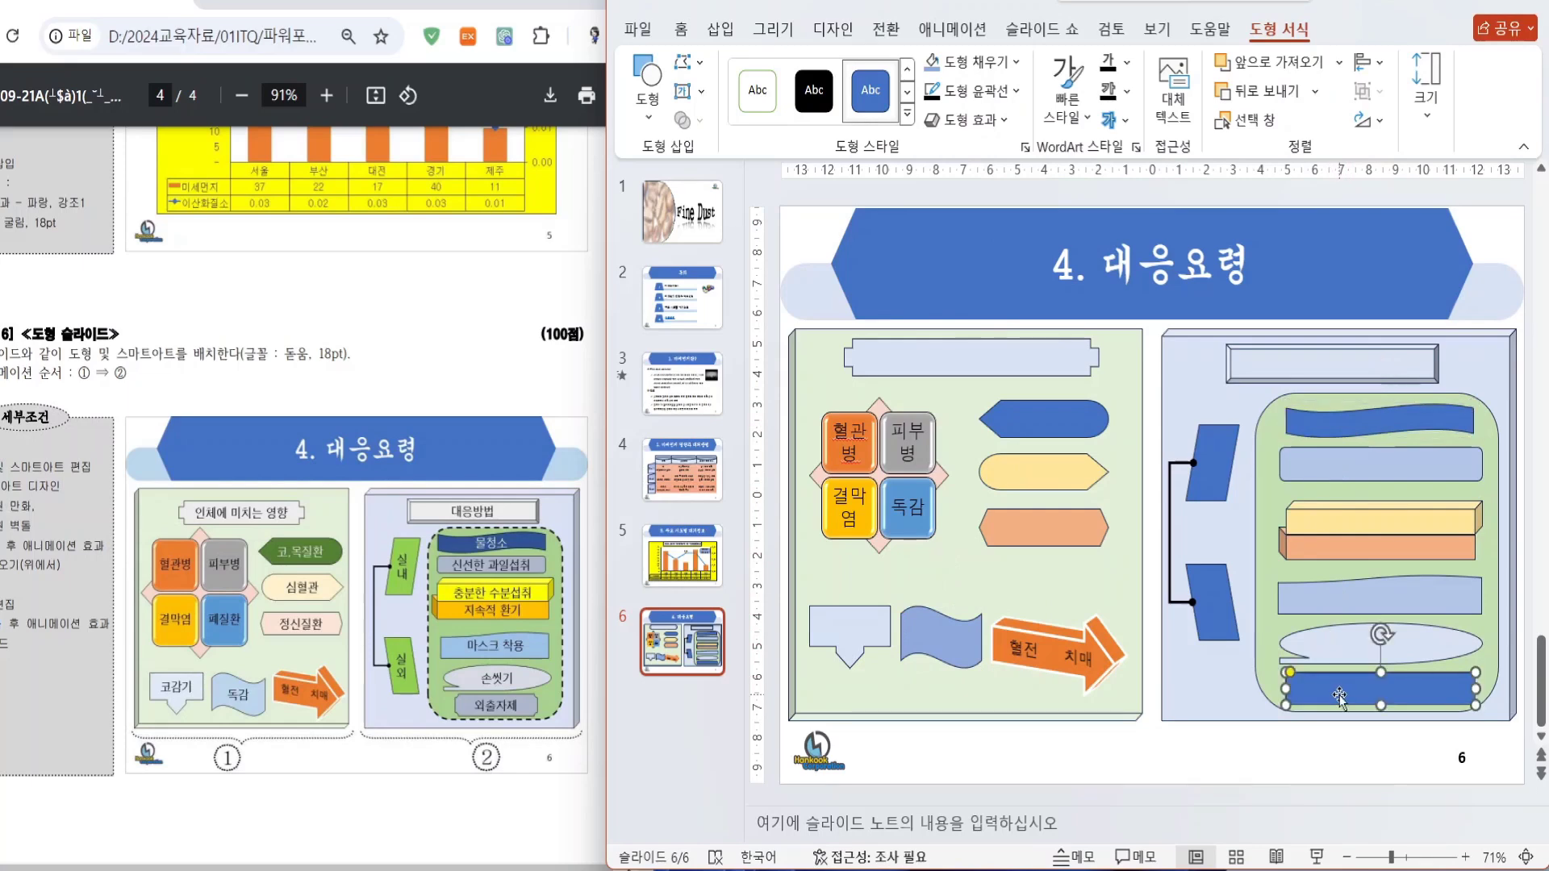
shift+click(1050, 423)
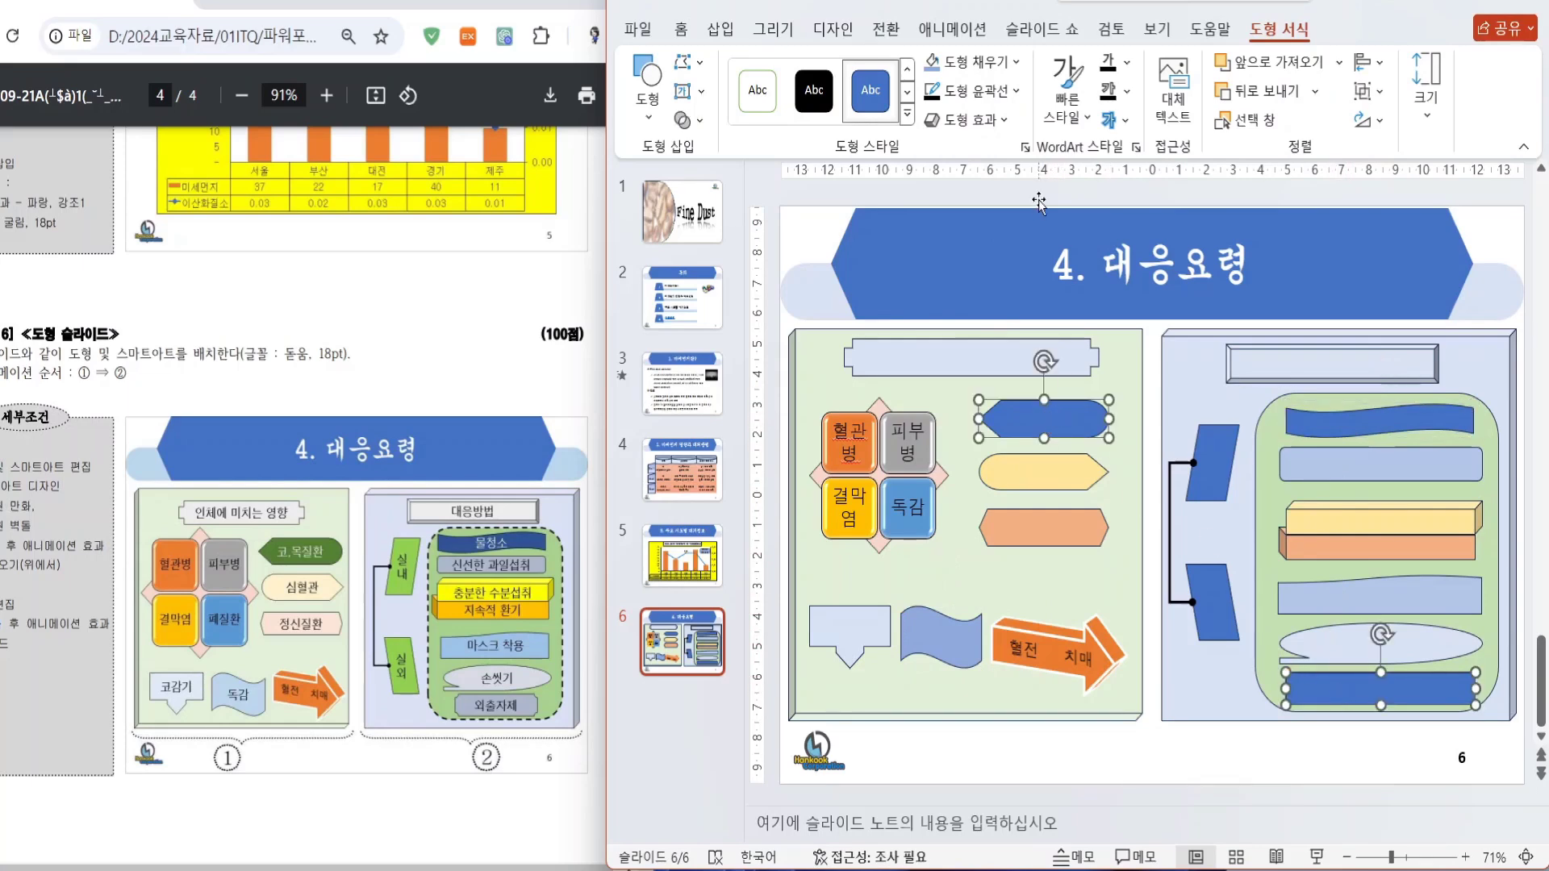
click(1017, 62)
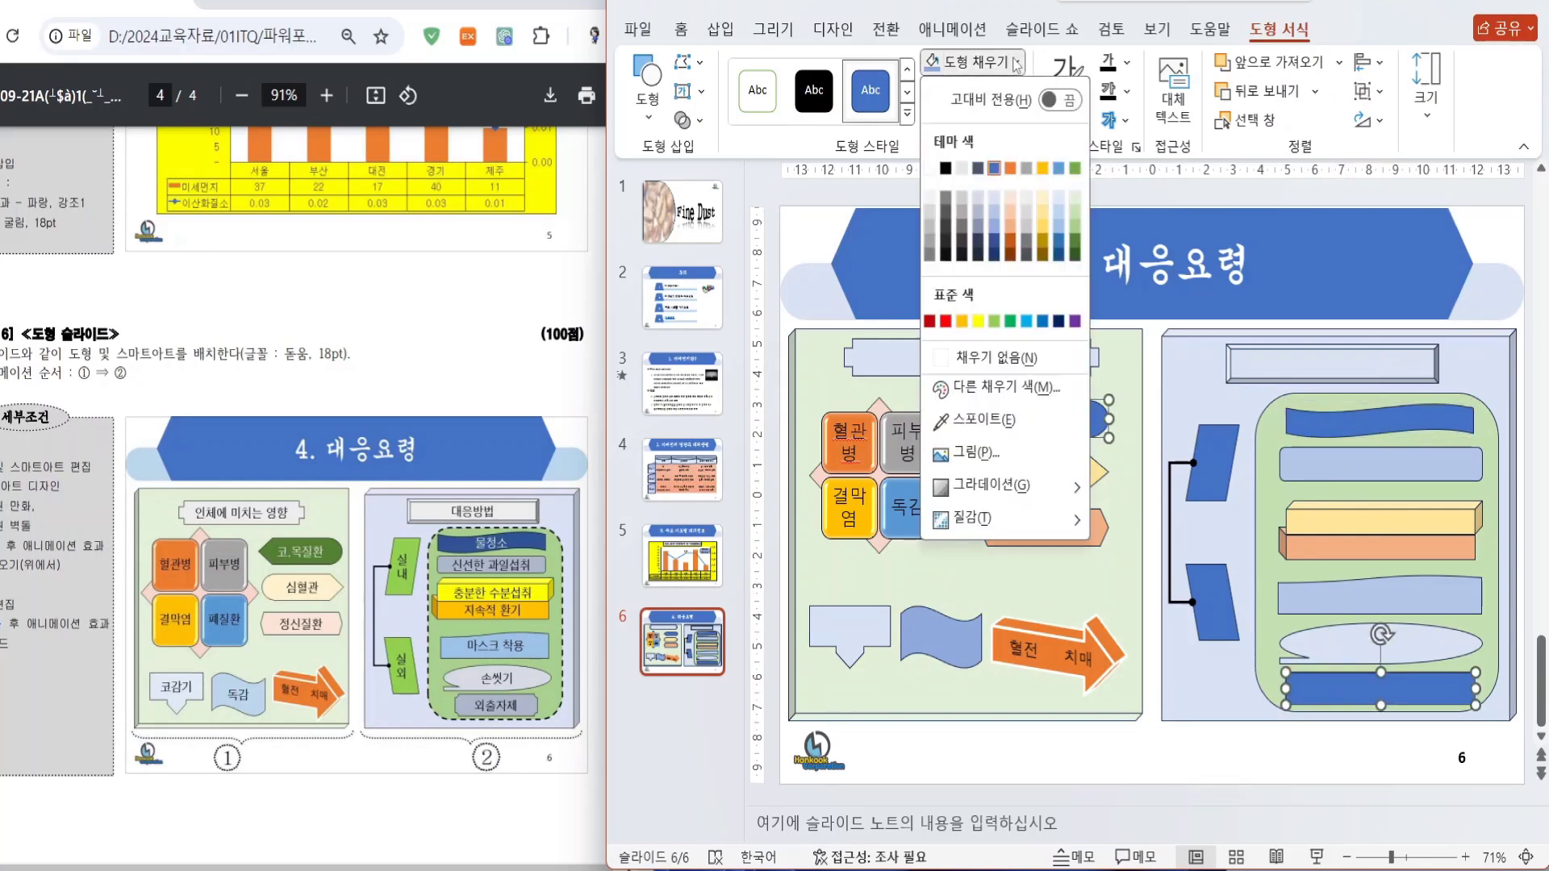
click(1040, 232)
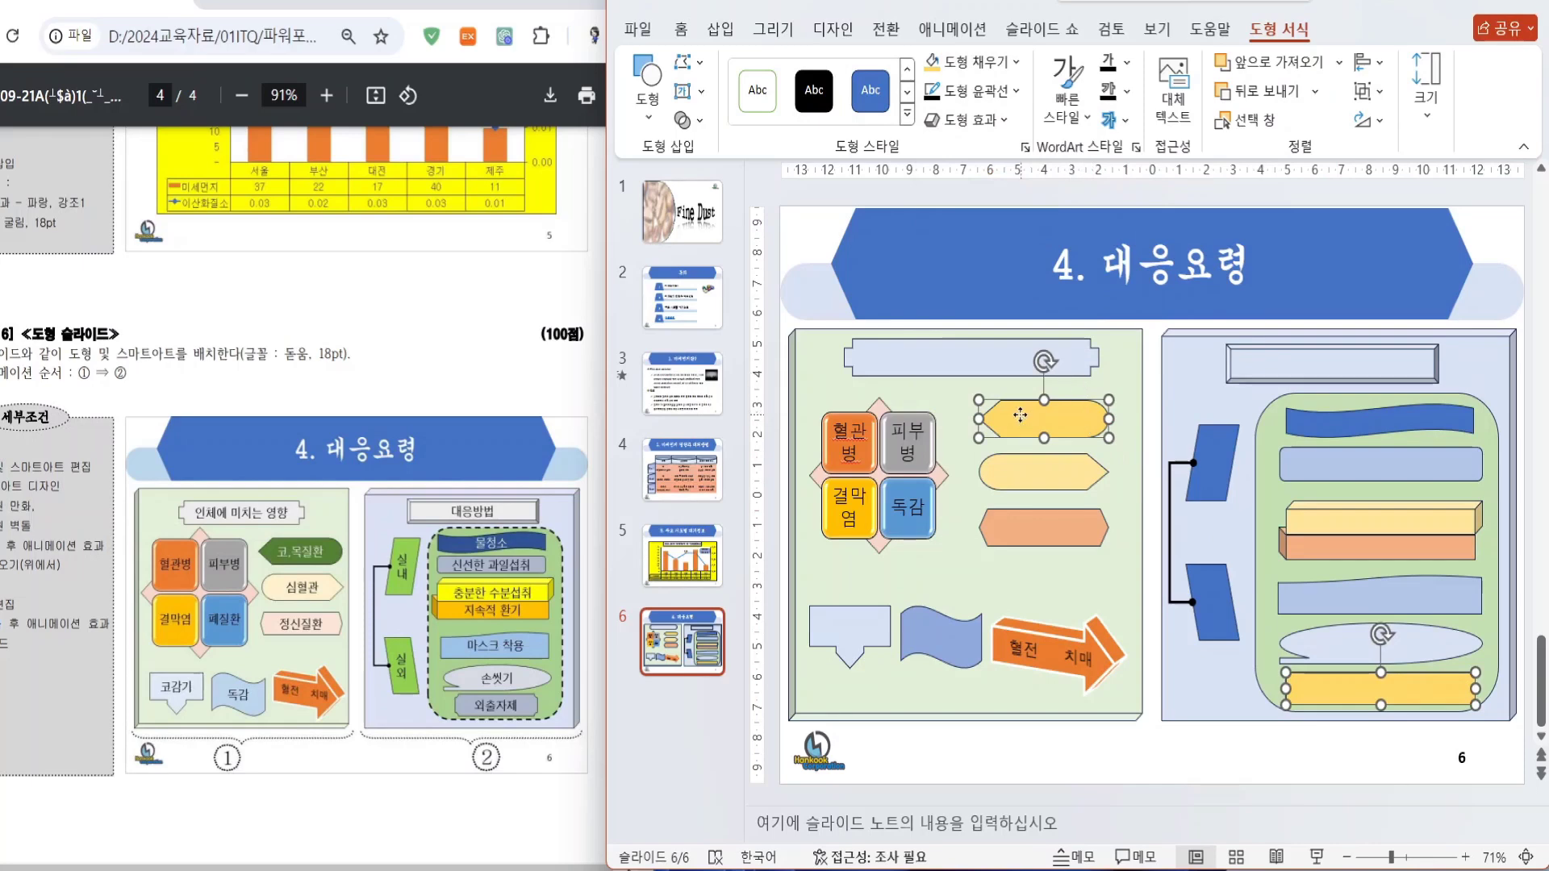
- Set the text of all shapes in both slide panels to the 돋움 font at 18 pt
key(Left)
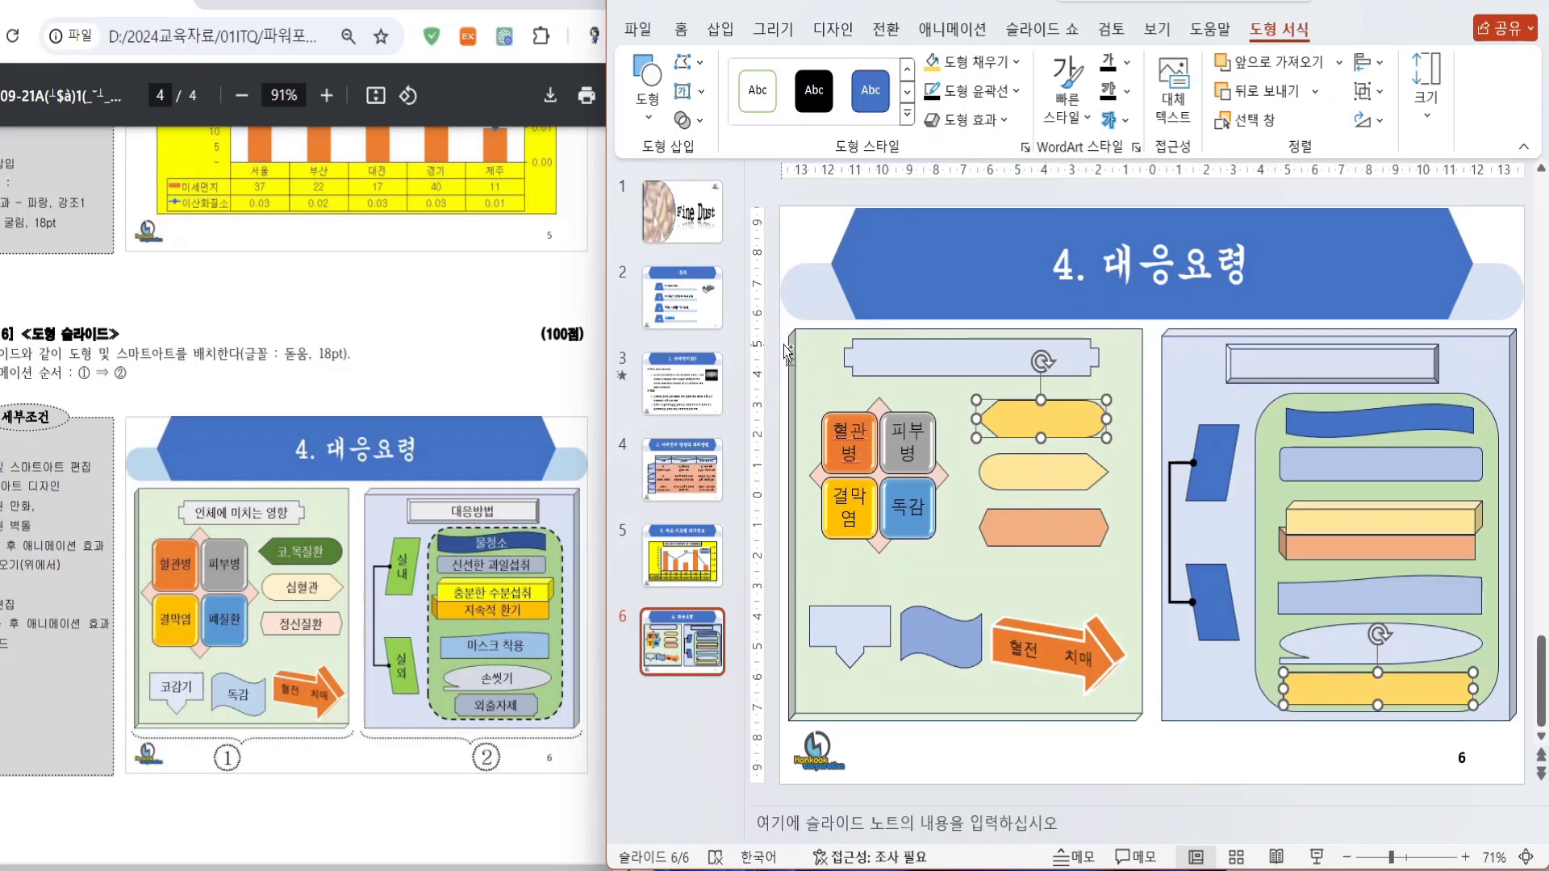
scroll(783, 346, down, 1)
drag(784, 327, 1499, 710)
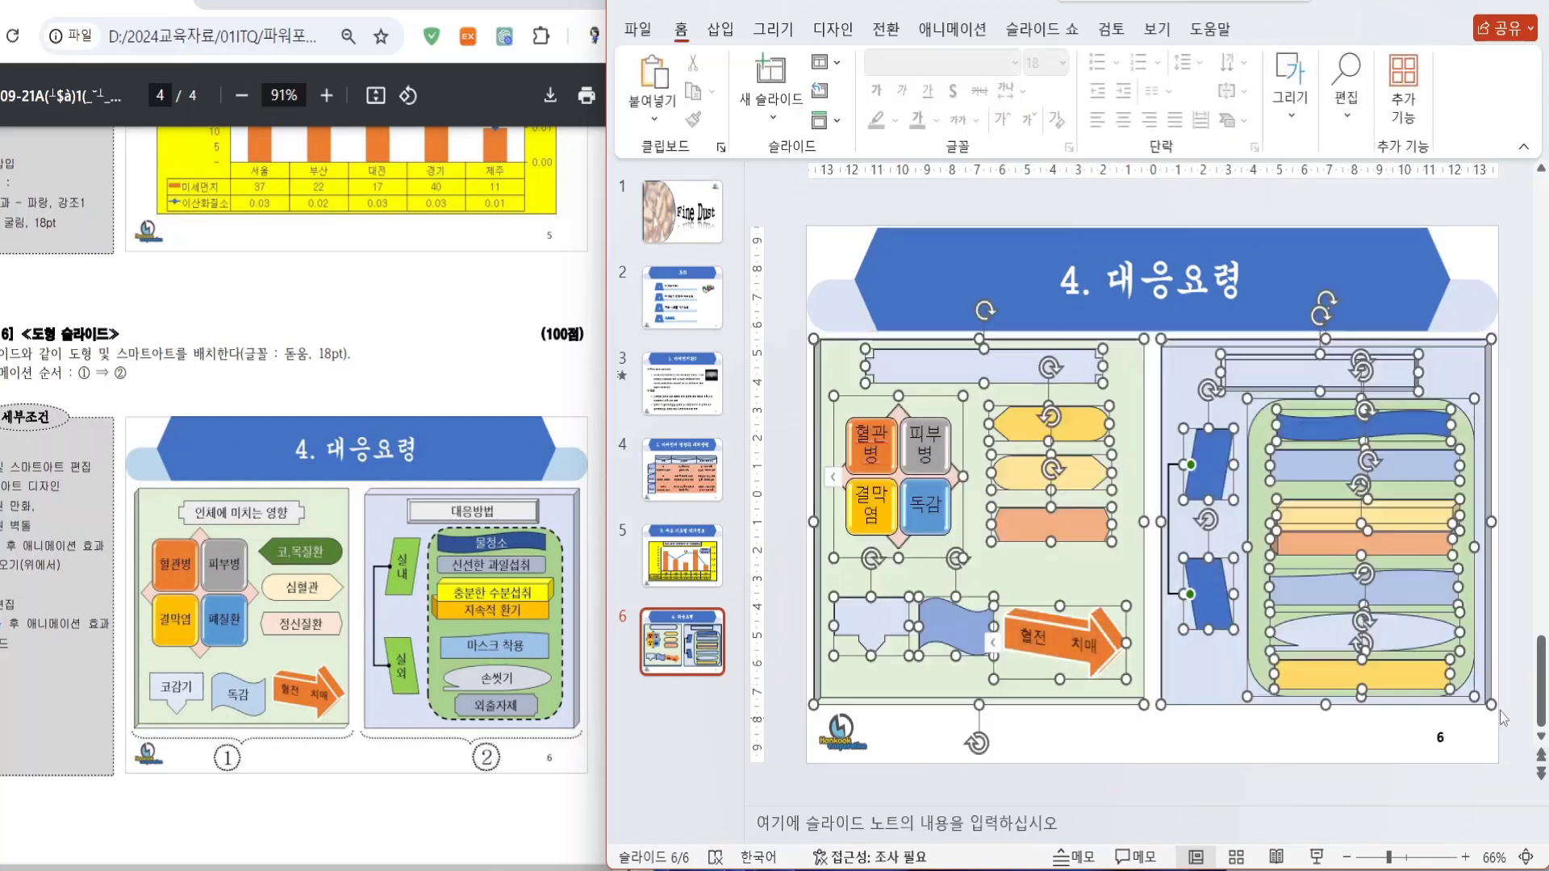
click(683, 31)
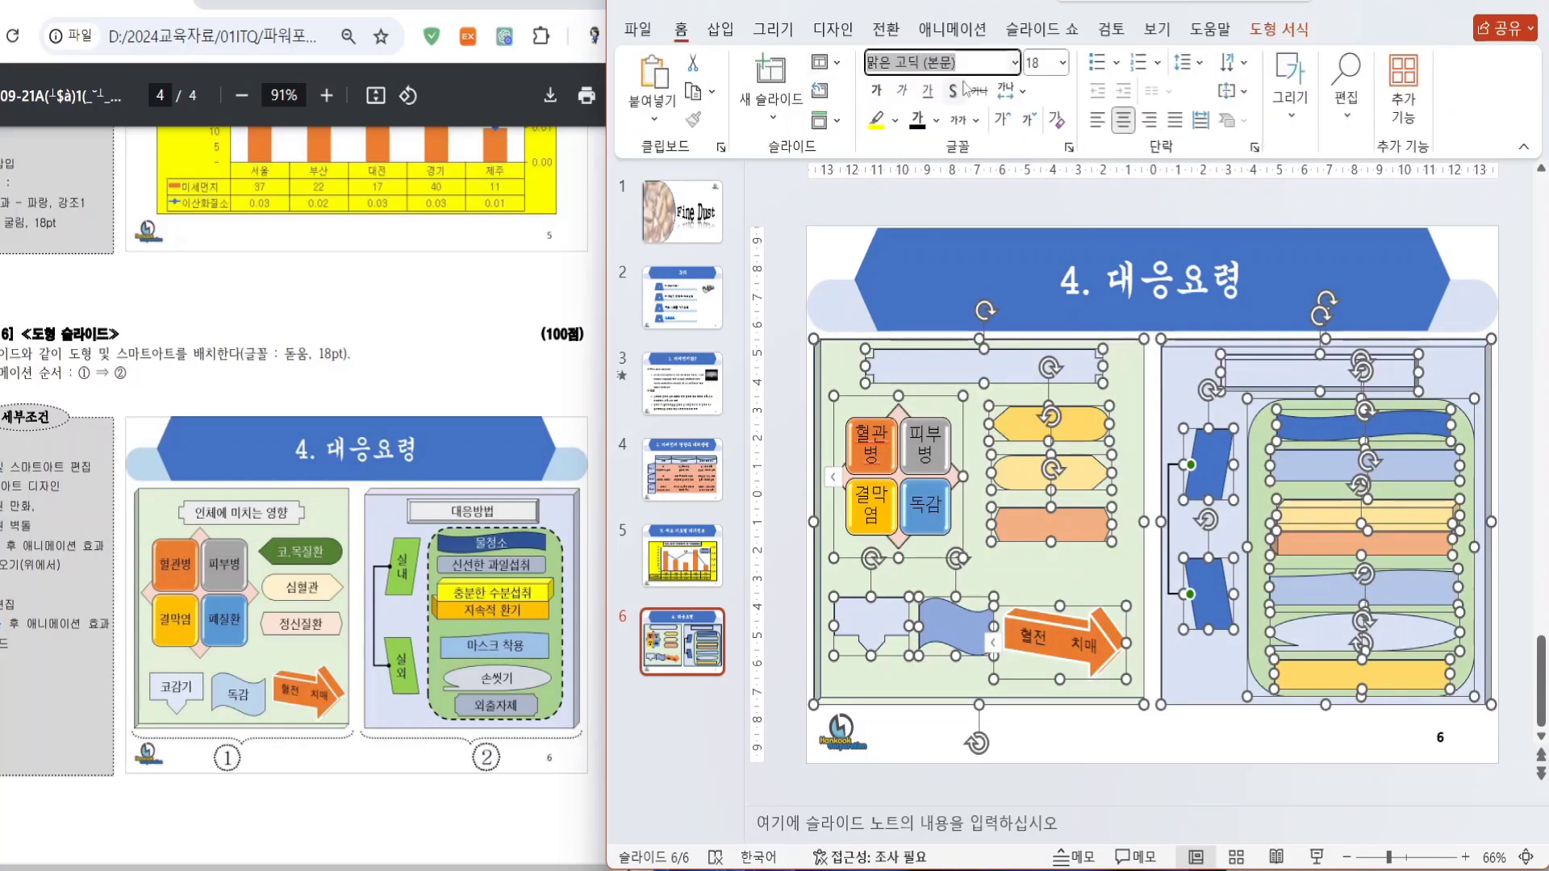
text(돋움)
key(Return)
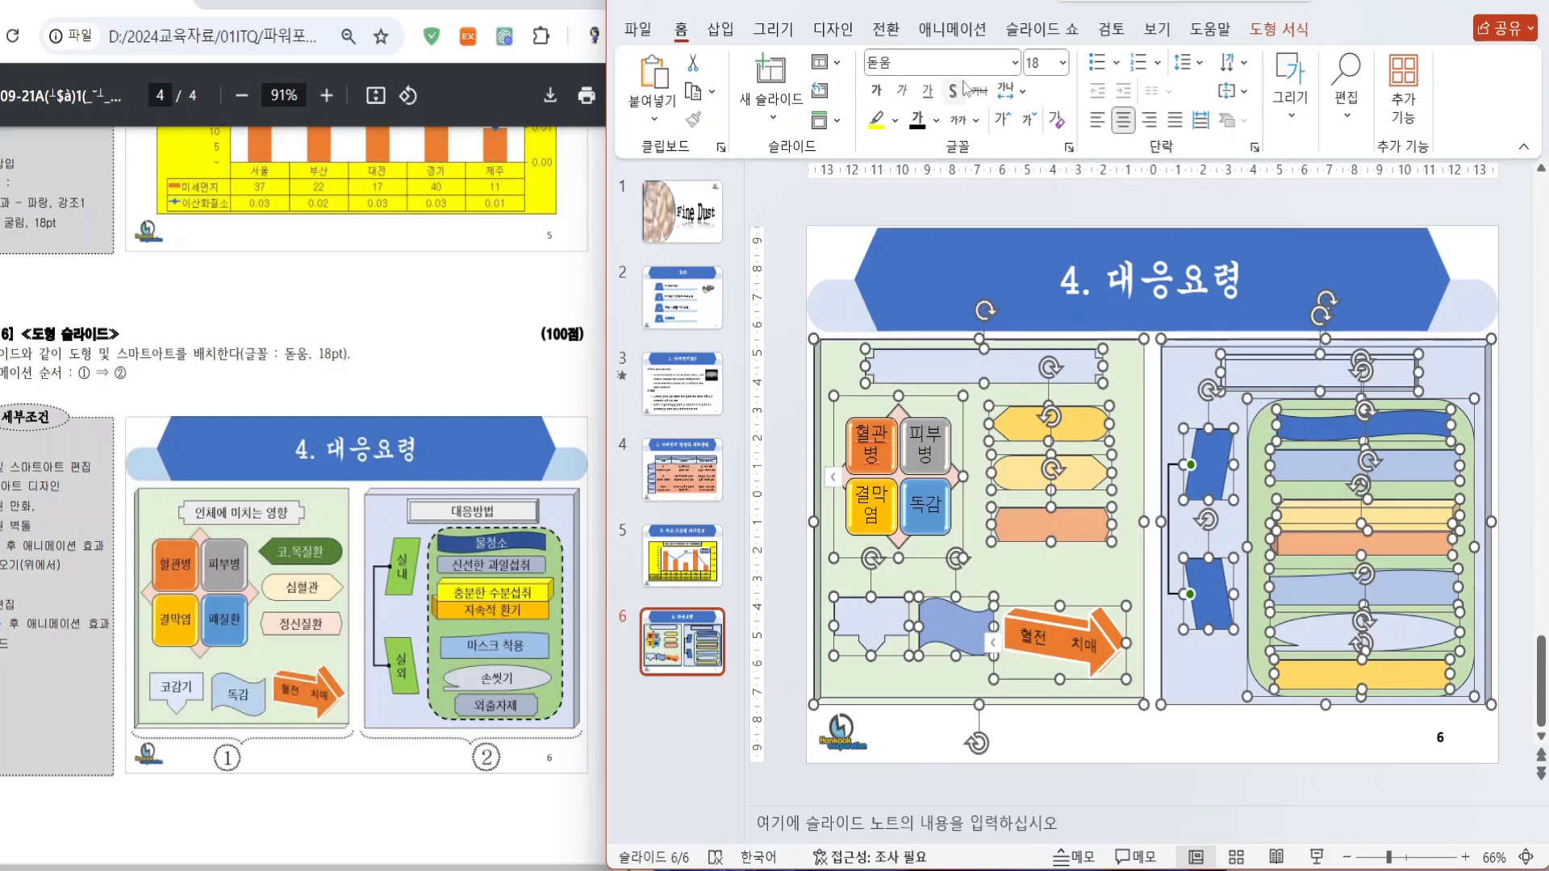
click(1039, 63)
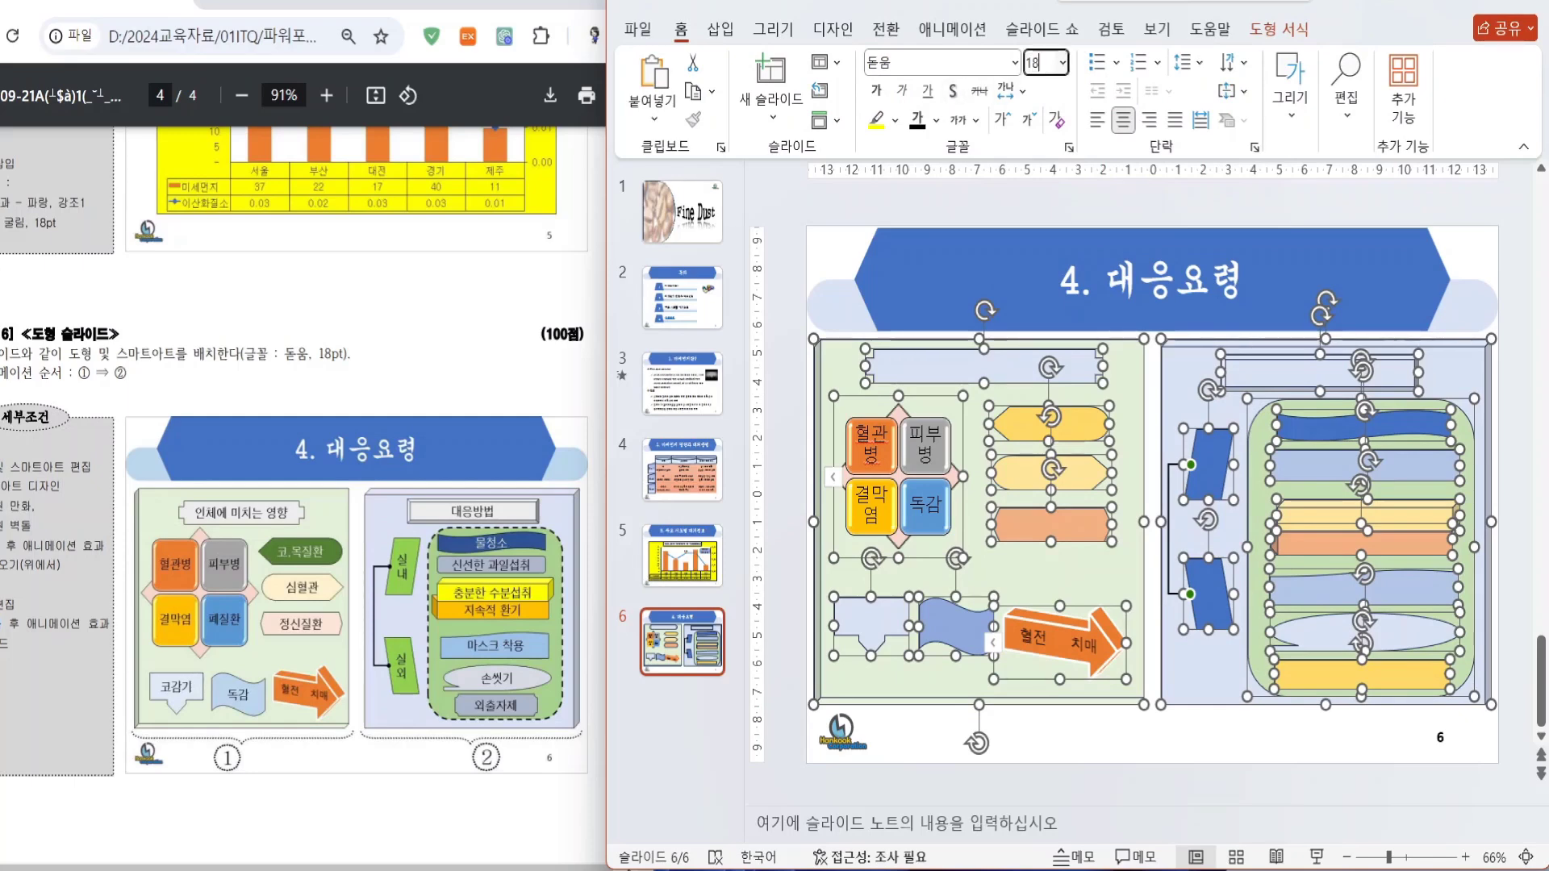
key(Return)
click(1176, 733)
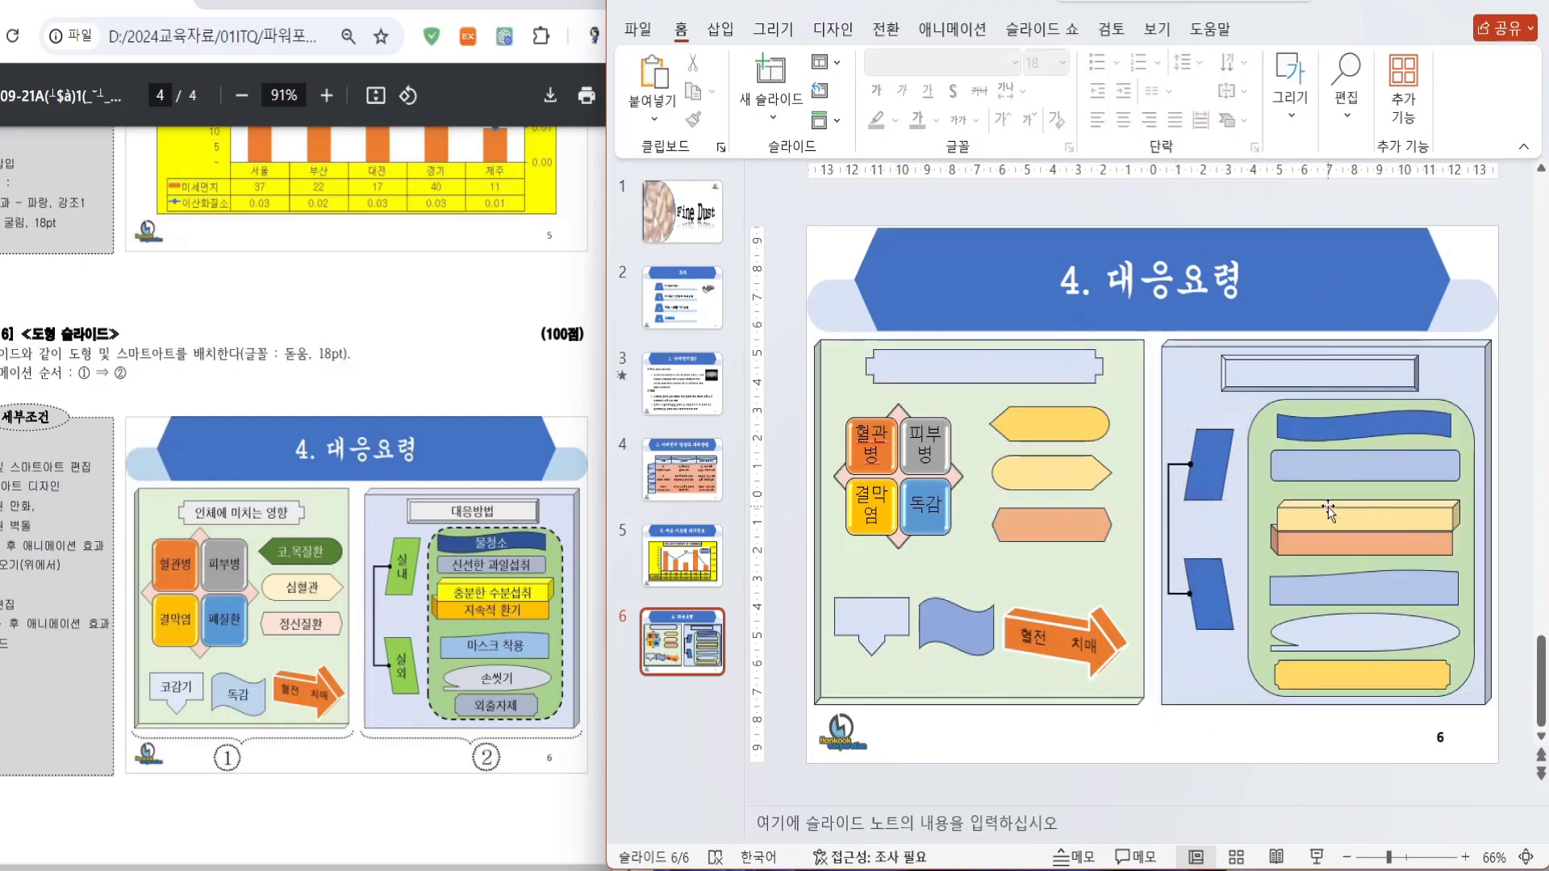
- Give the uppermost wave shape in the rounded green panel a white font color and make the shape slightly taller
click(1360, 432)
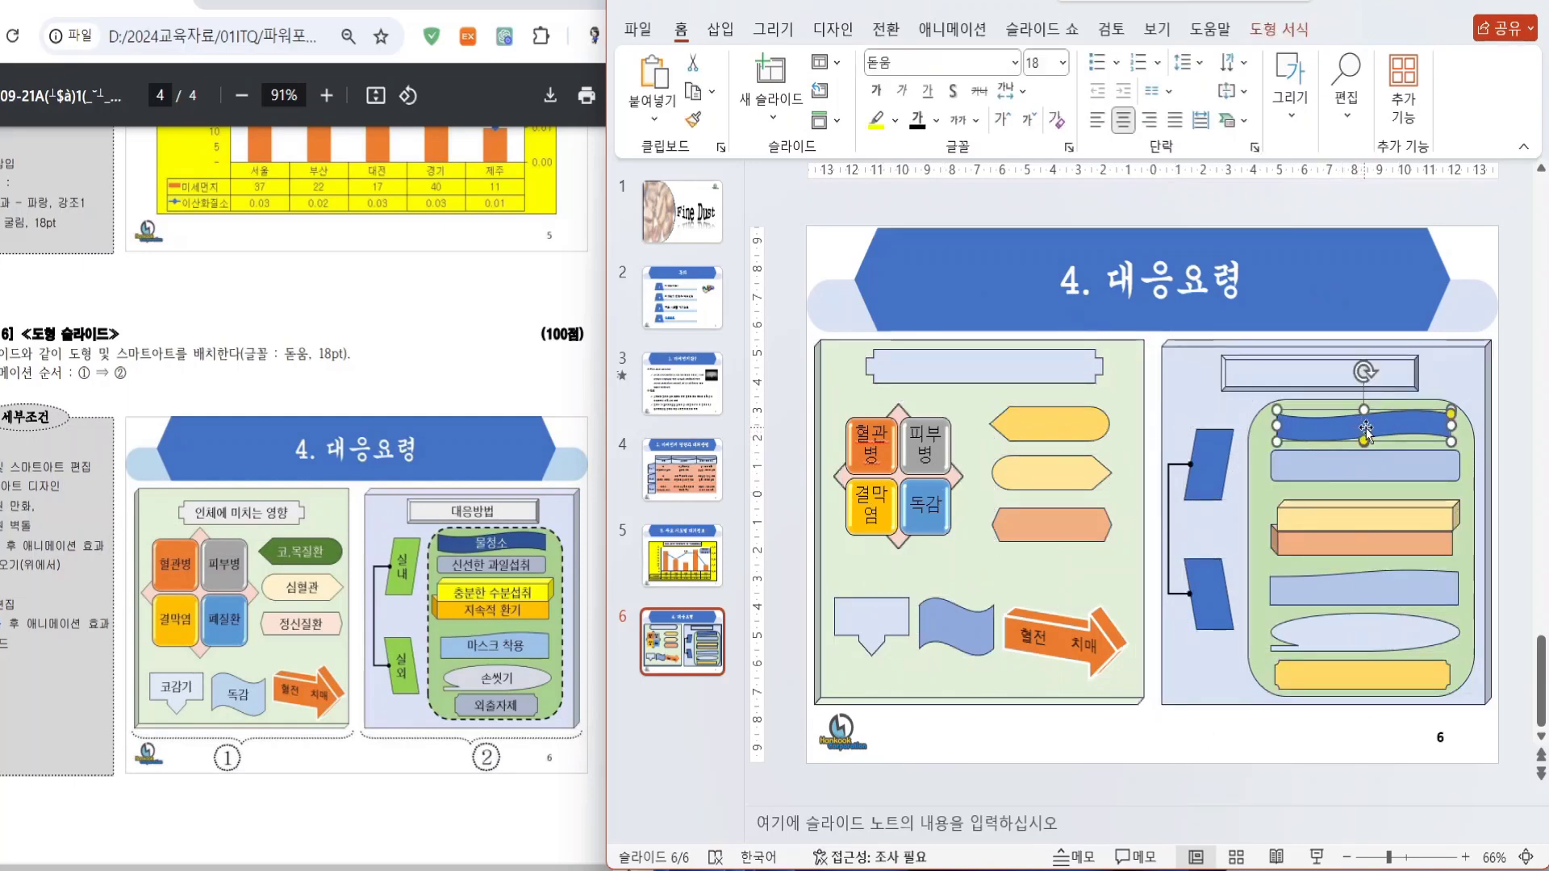
click(936, 123)
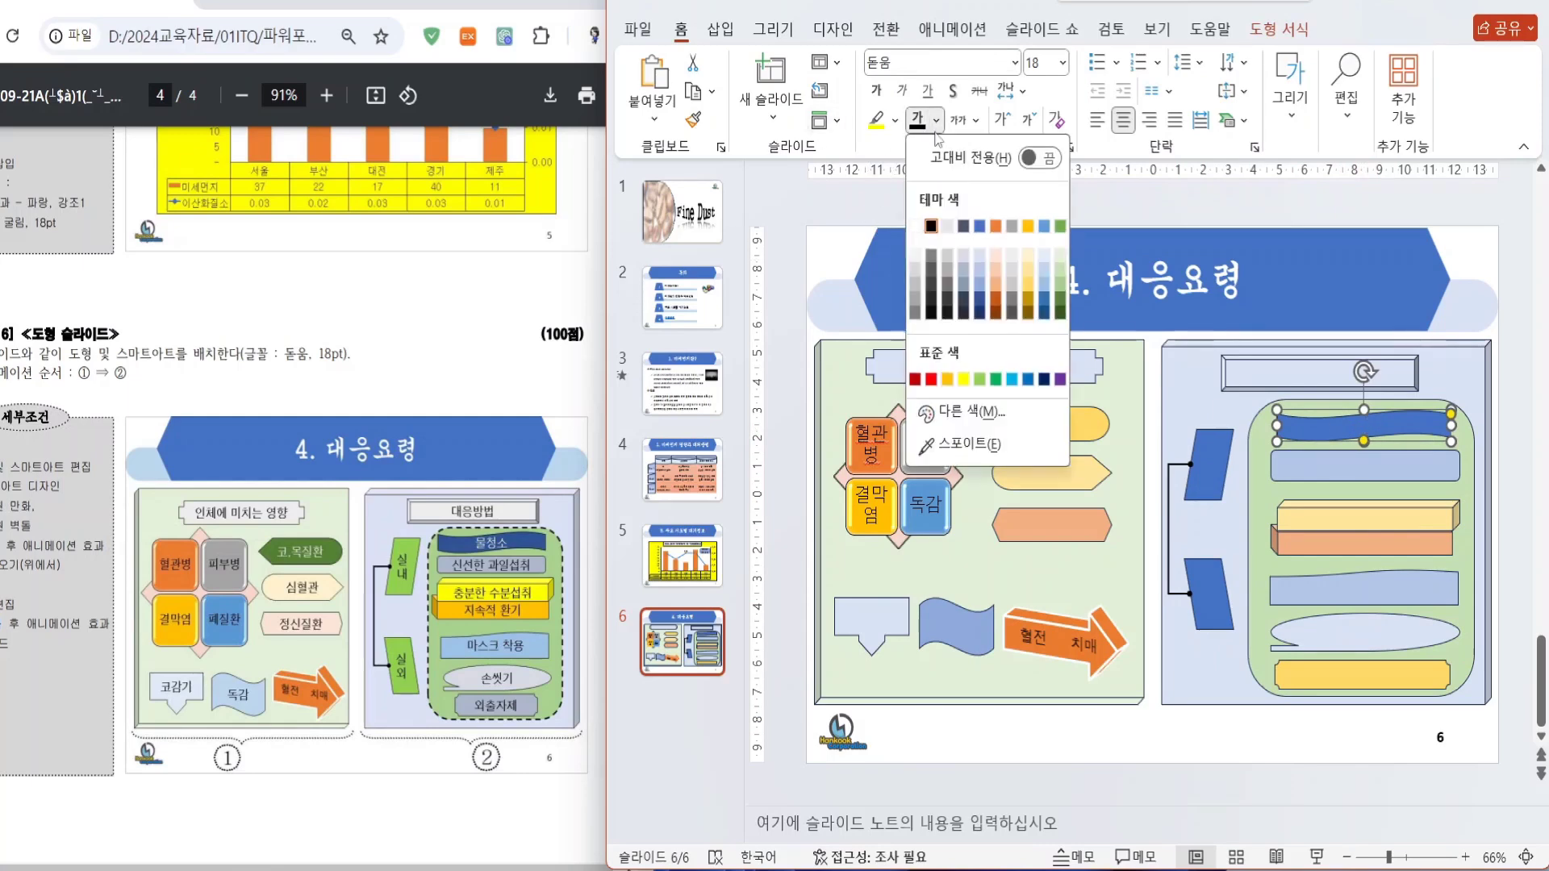
click(914, 226)
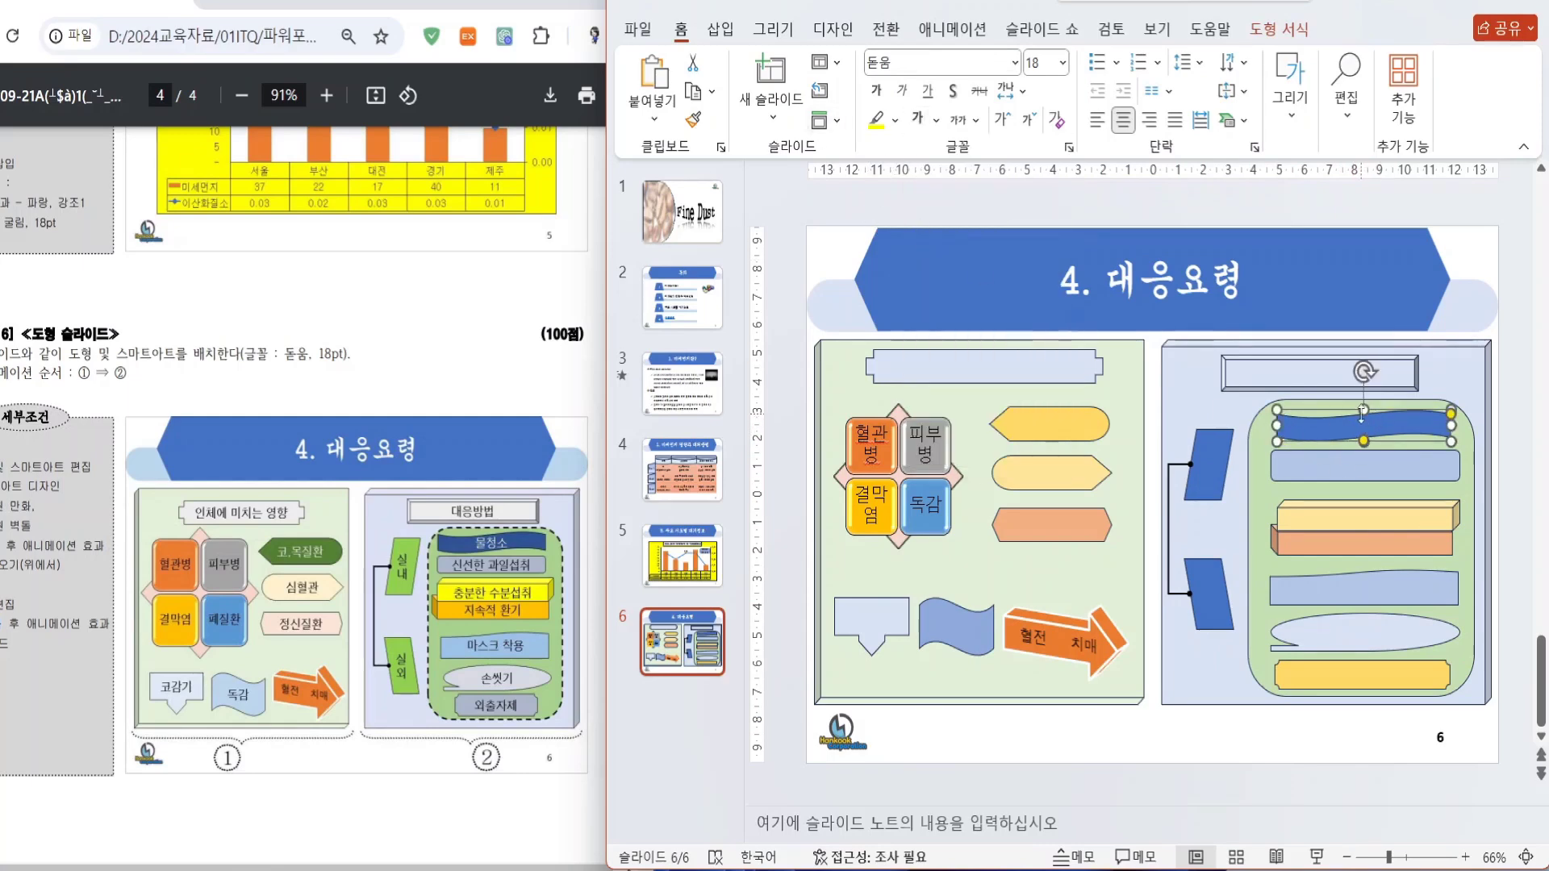
drag(1363, 410, 1364, 405)
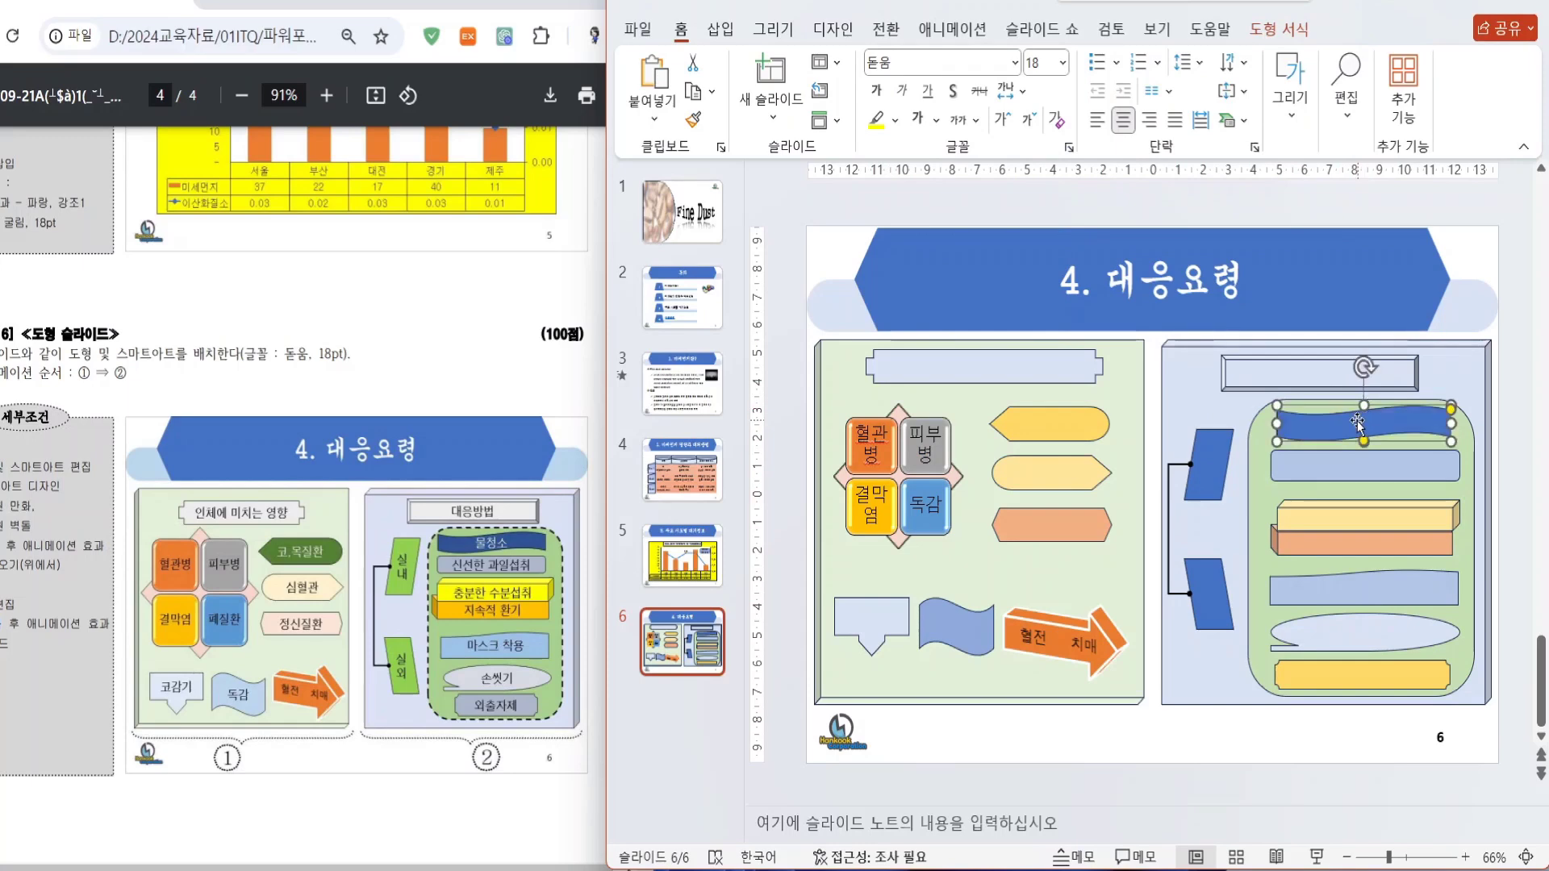
- Enter 인체에 미치는 영향 in the title plaque above the SmartArt
click(1009, 371)
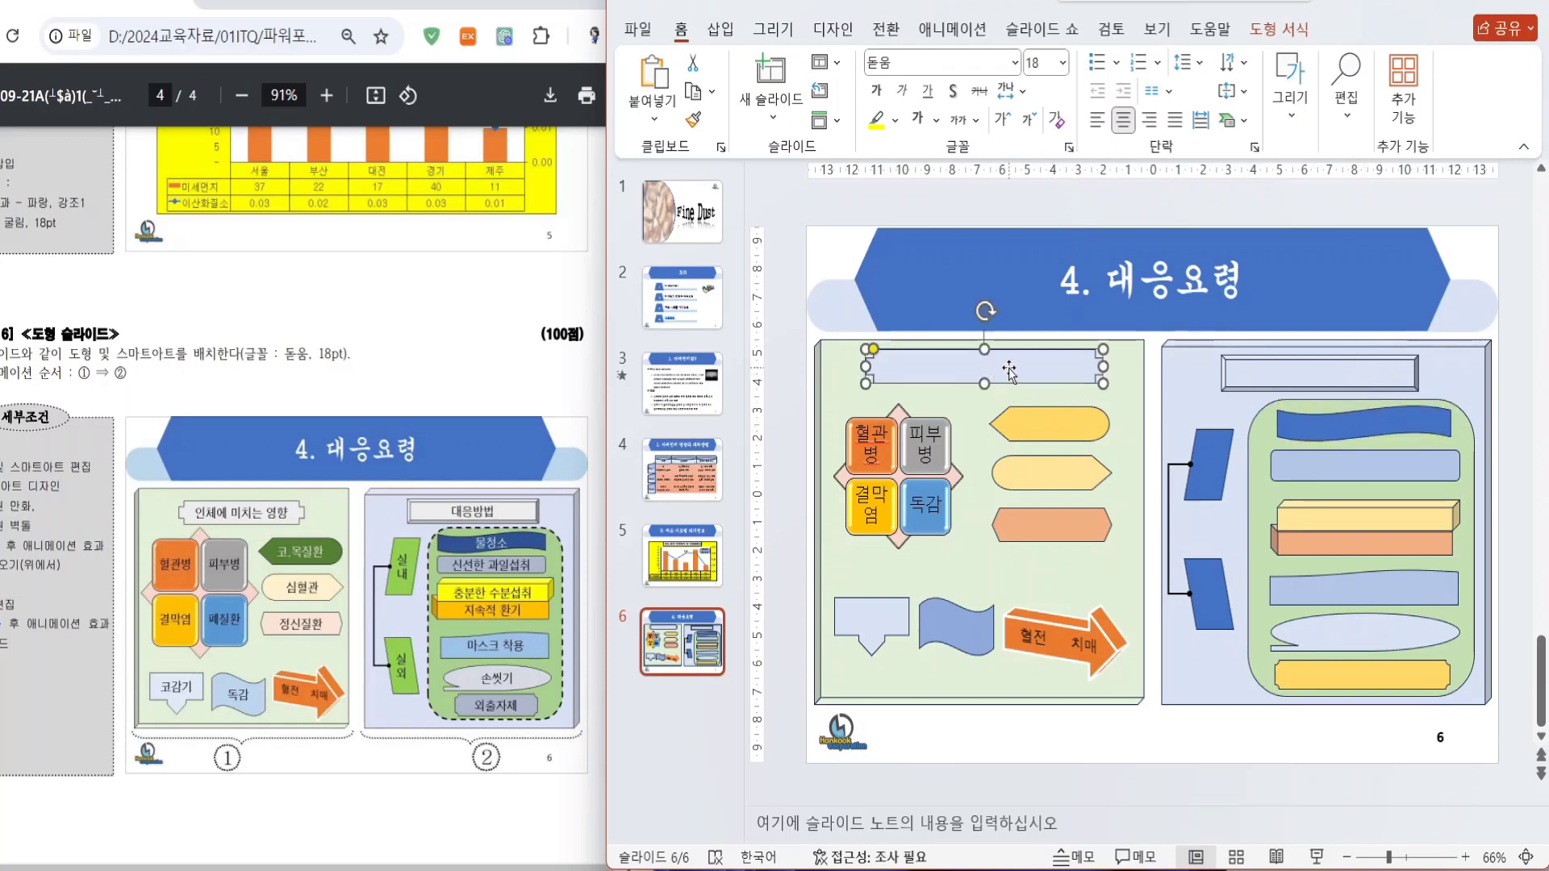
text(인체에 미친)
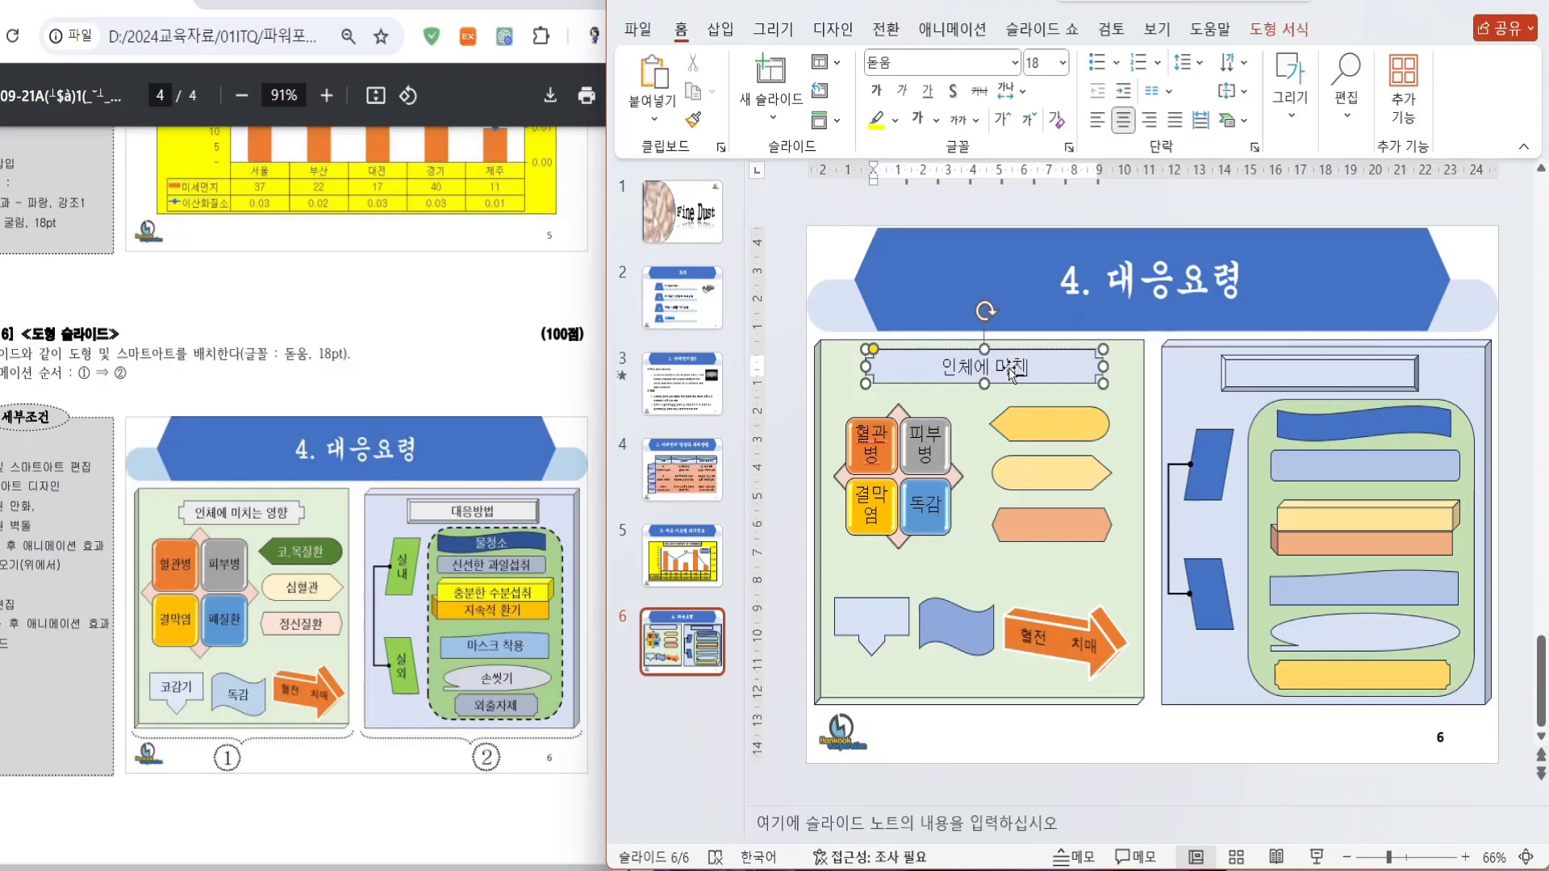
key(BackSpace)
text(치는 영향)
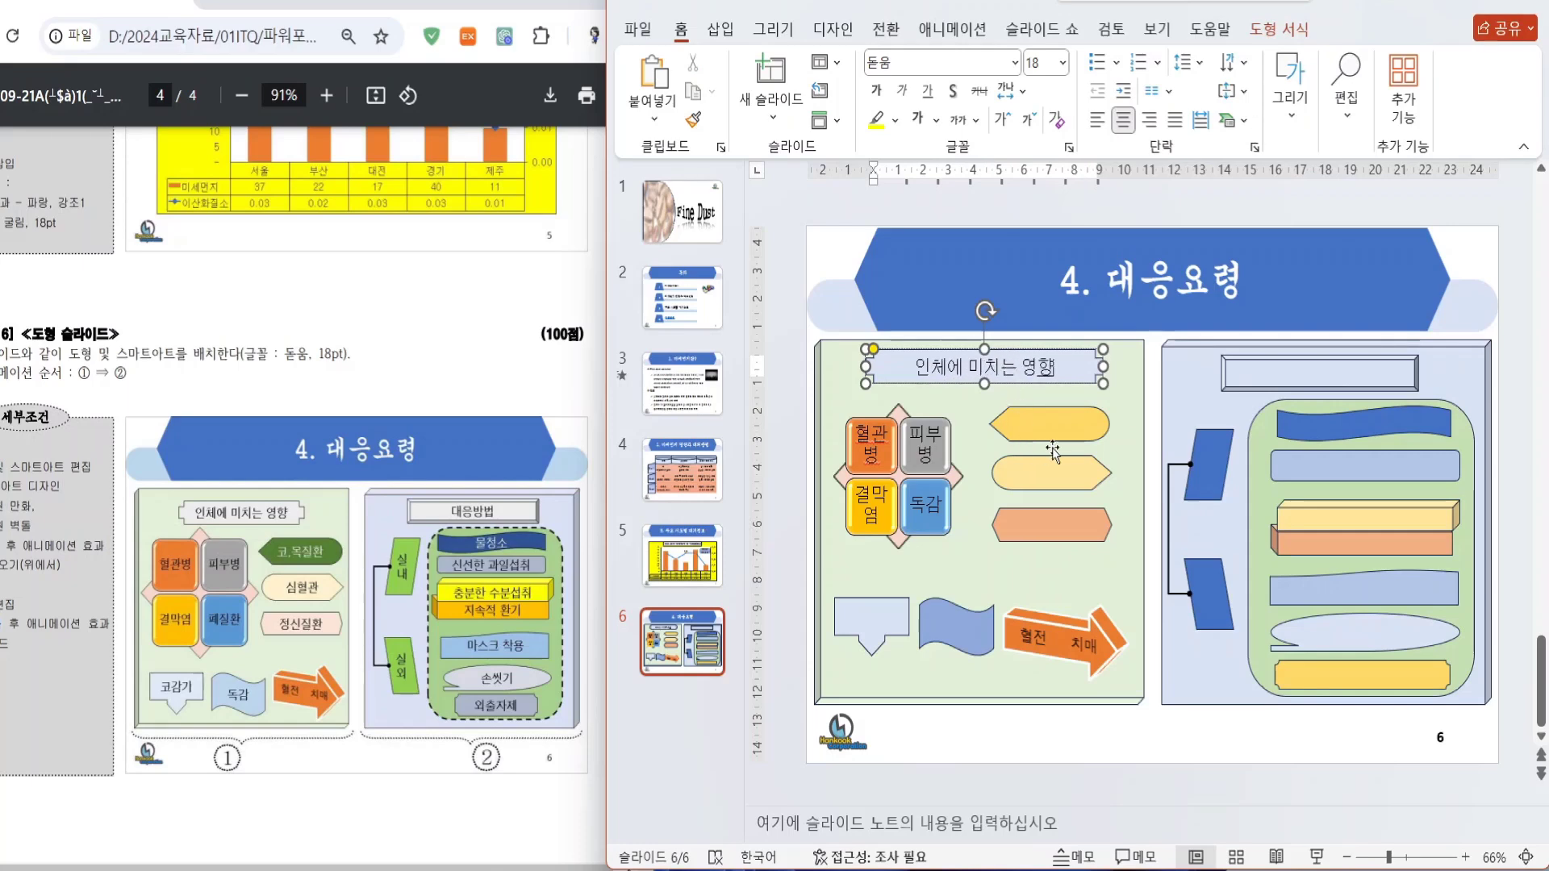
- Fill the uppermost of the three shapes beside the SmartArt with a dark green theme shade and label it 코,목질환
click(1053, 450)
click(1077, 433)
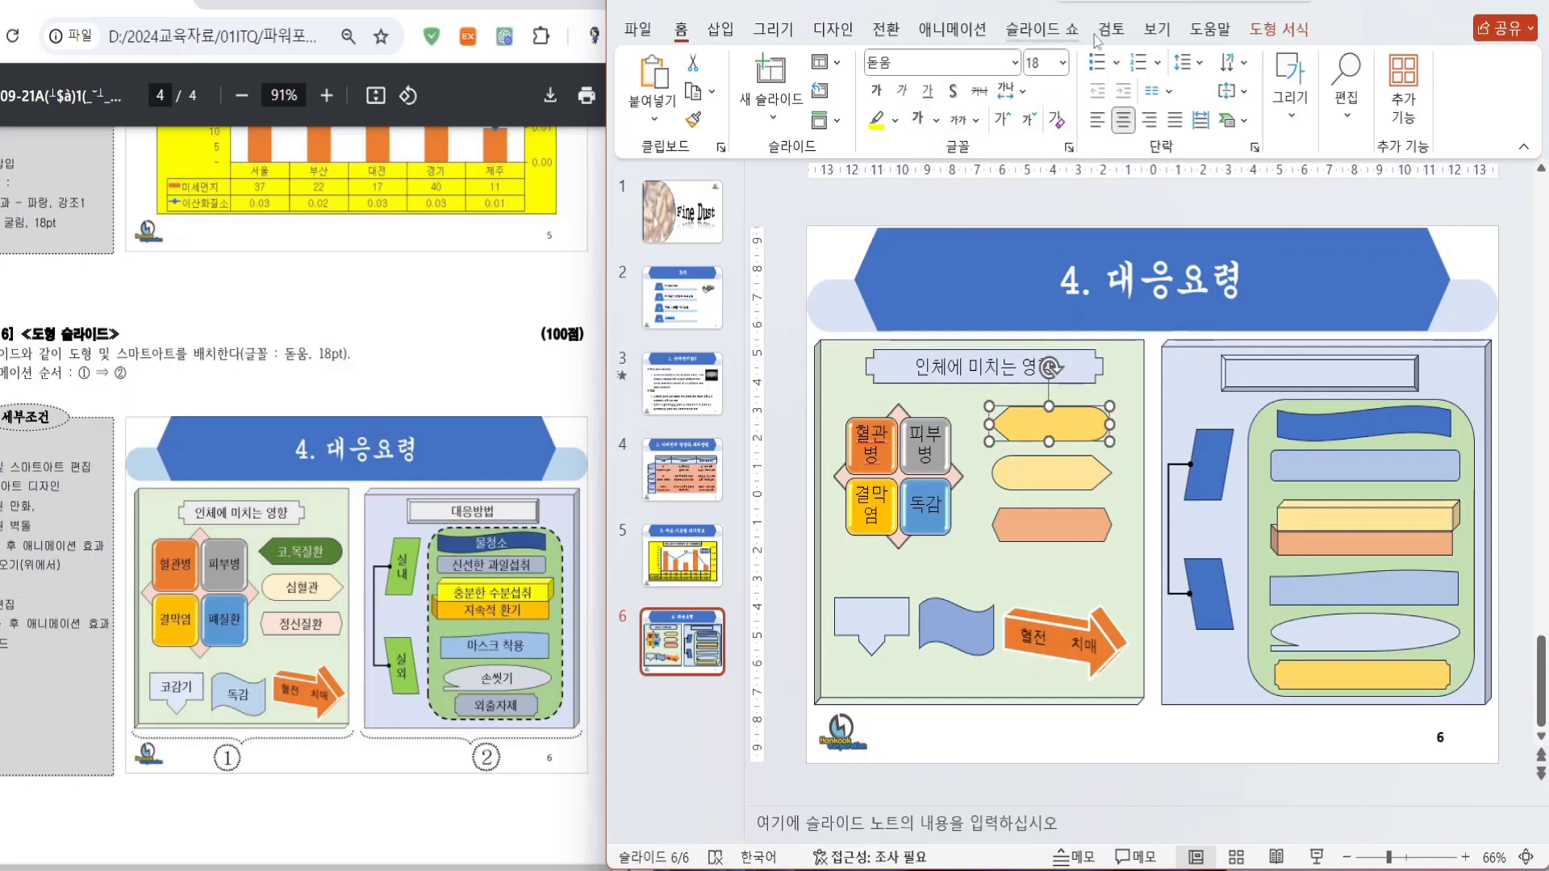
click(1279, 29)
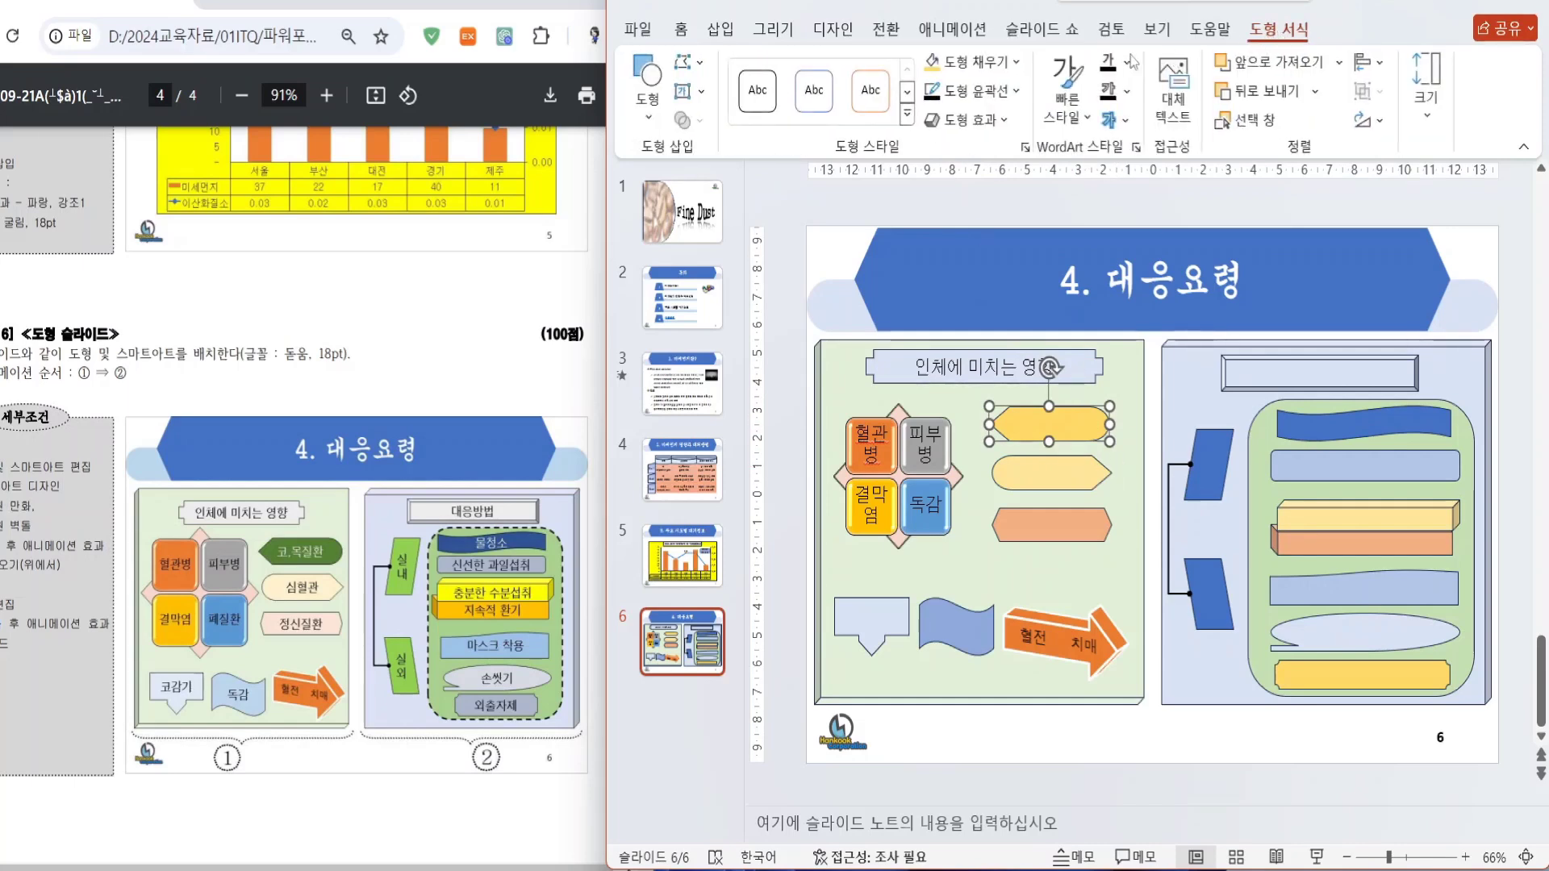
click(1017, 62)
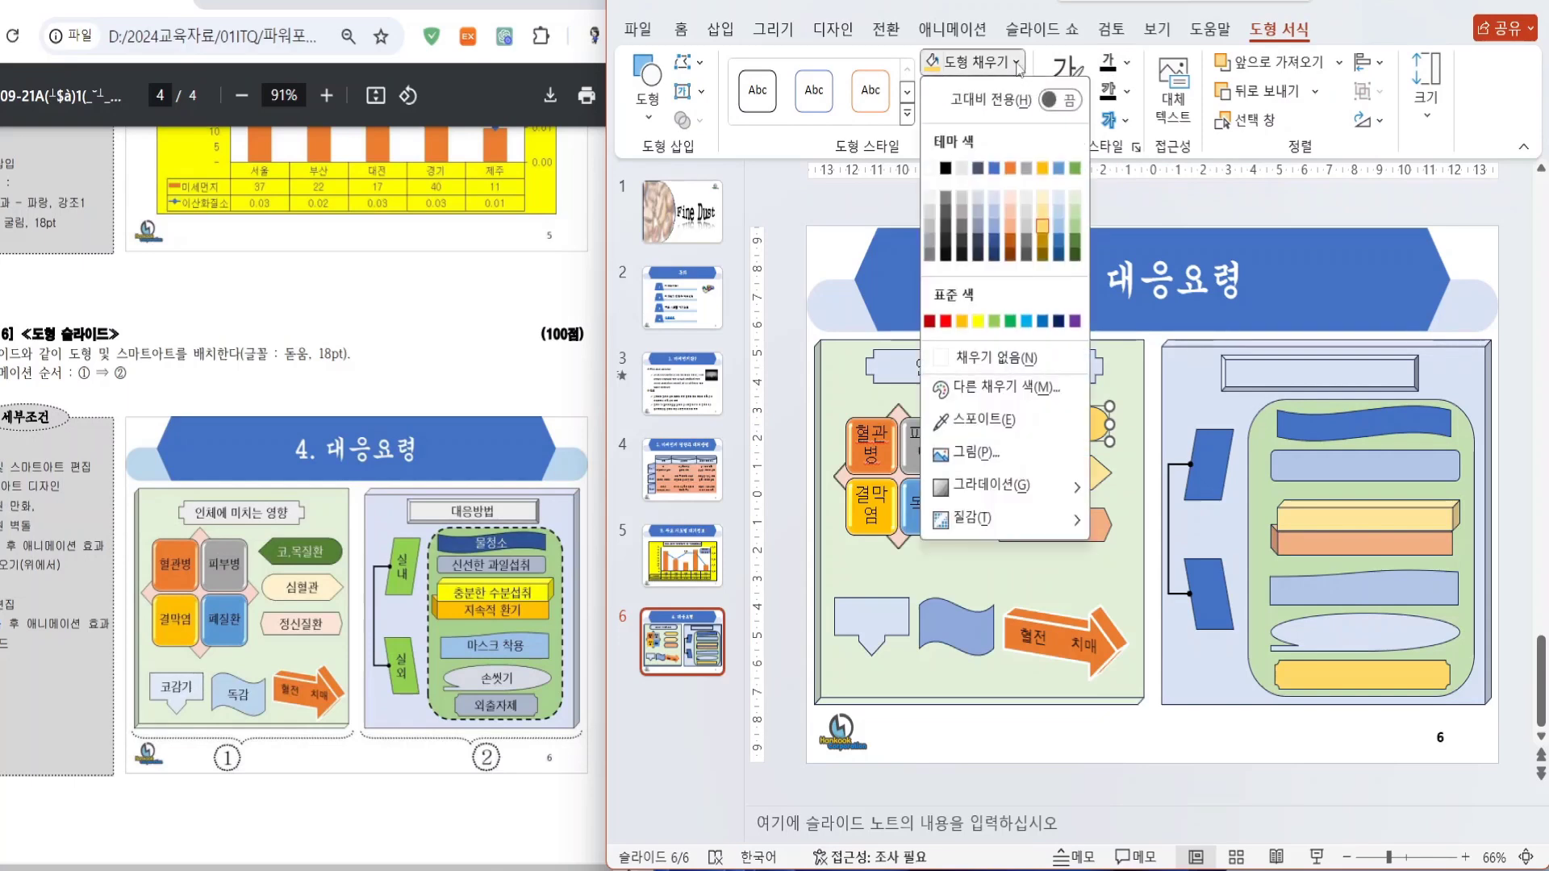
click(1075, 249)
click(1063, 428)
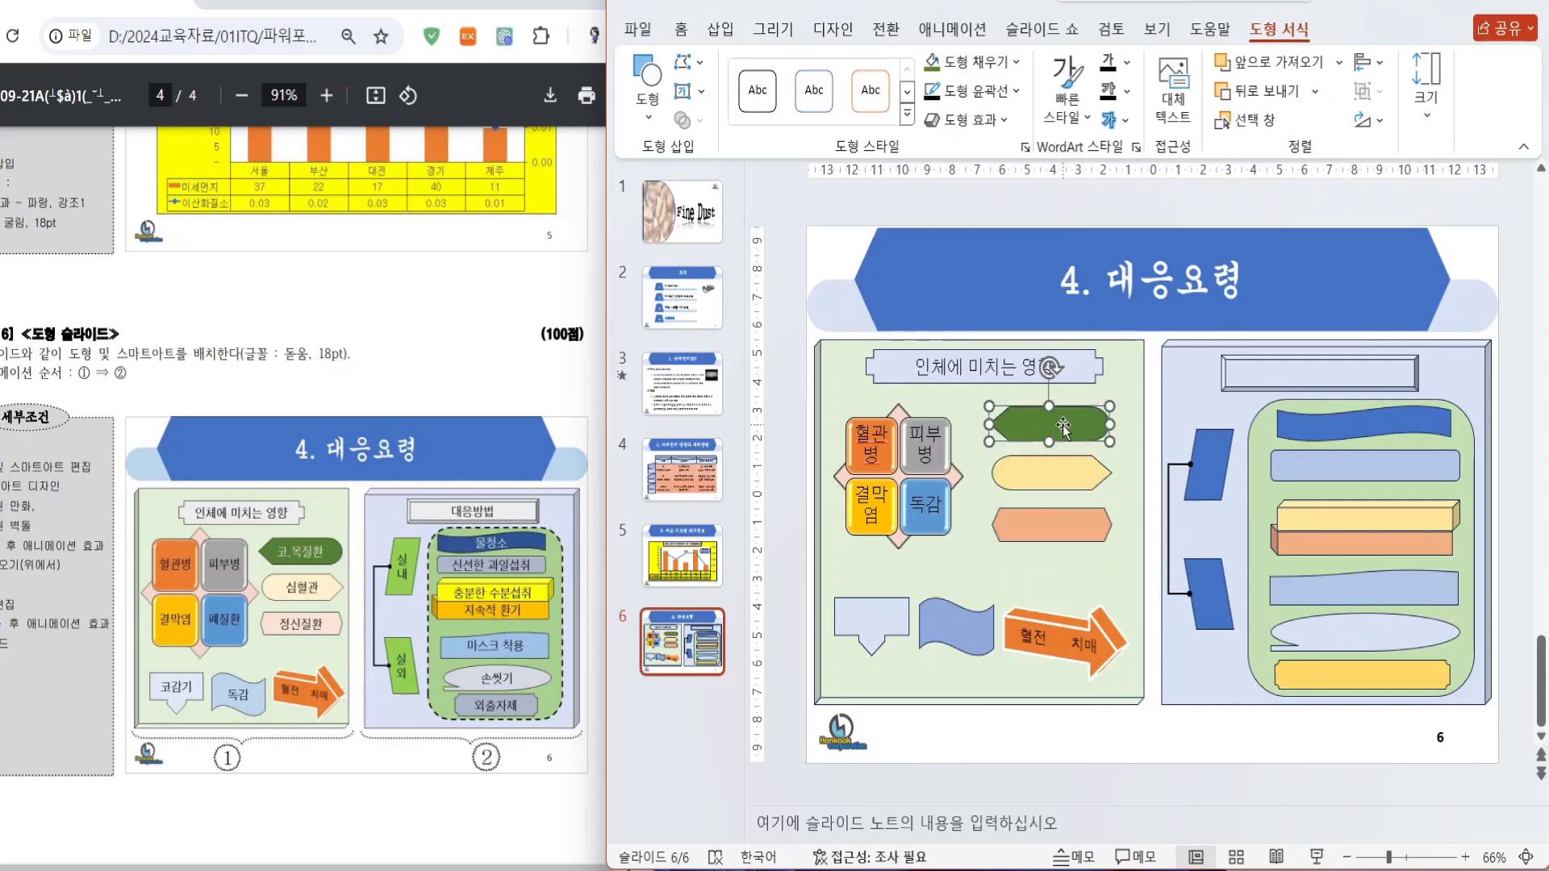
text(코,목질환)
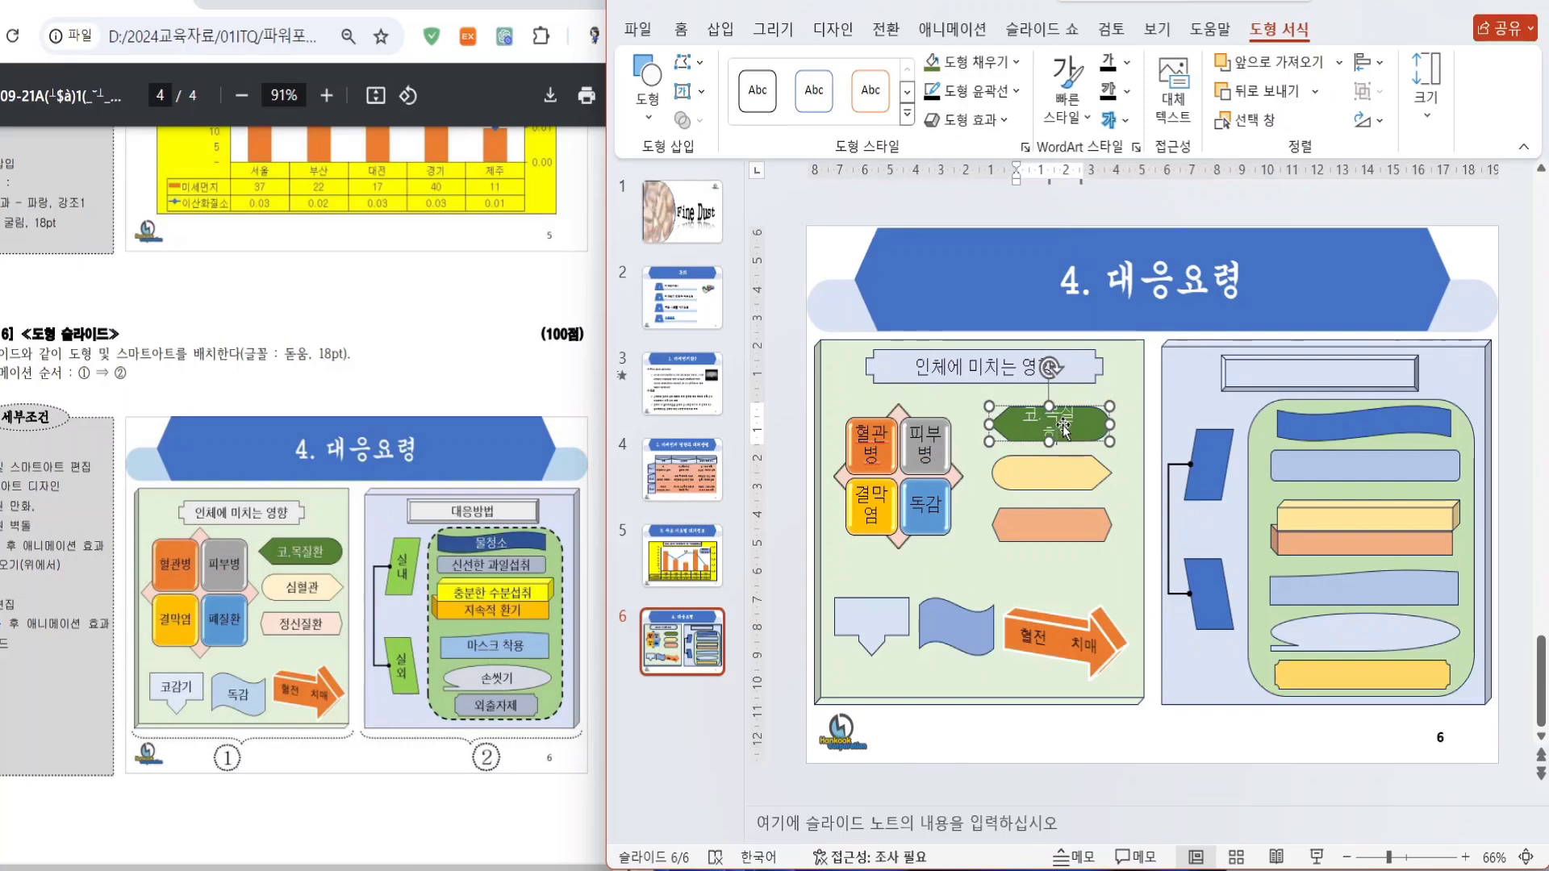
- Widen the three shapes beside the SmartArt together, extending them slightly toward the SmartArt
click(982, 423)
shift+click(1011, 466)
shift+click(1014, 525)
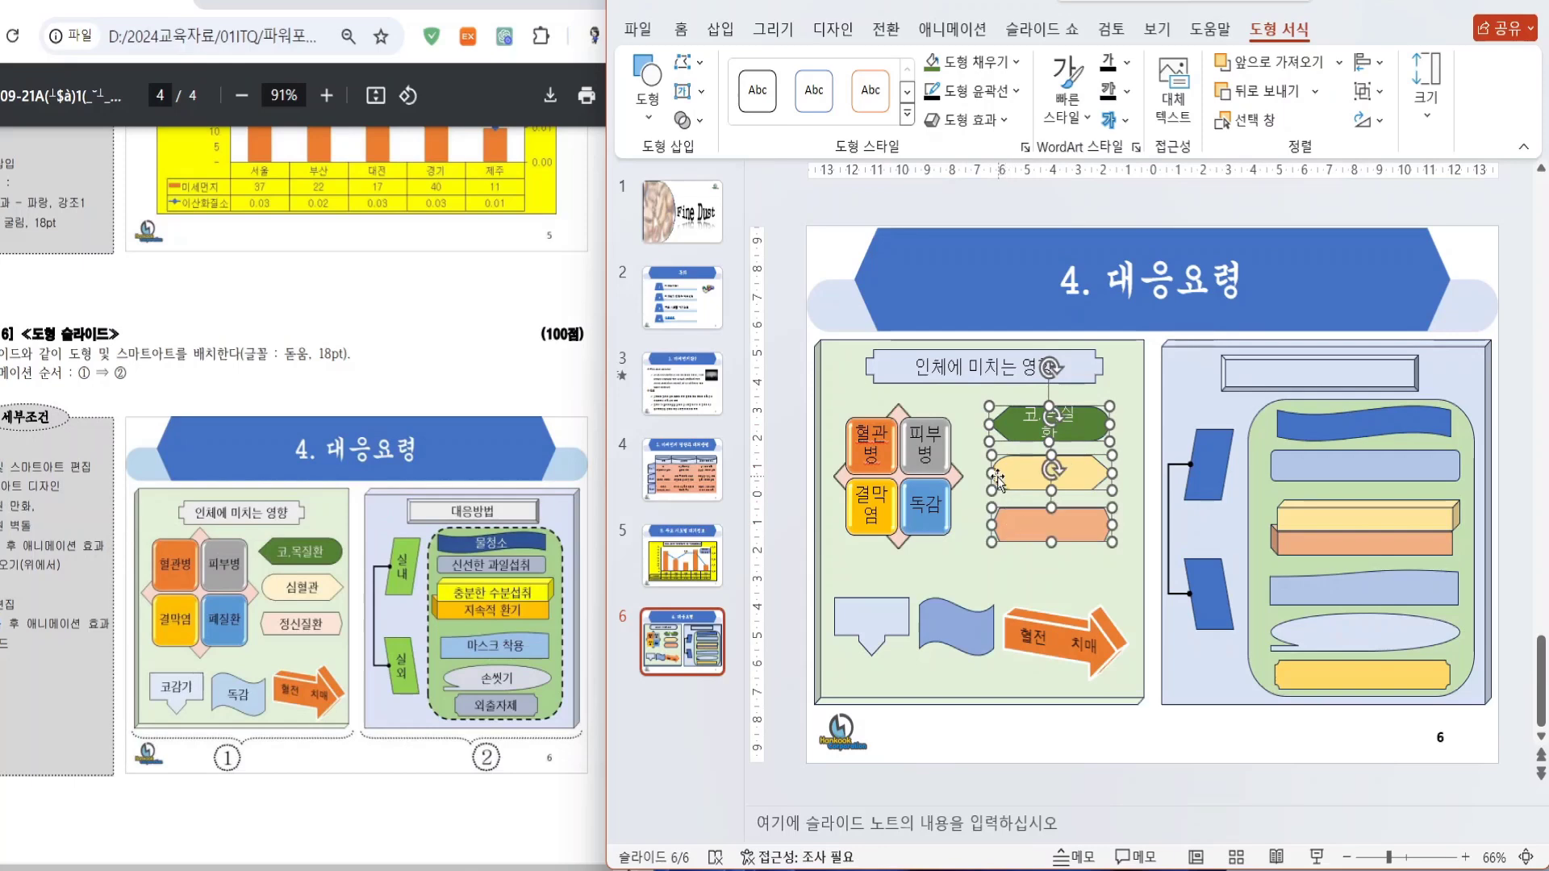
drag(992, 473, 970, 473)
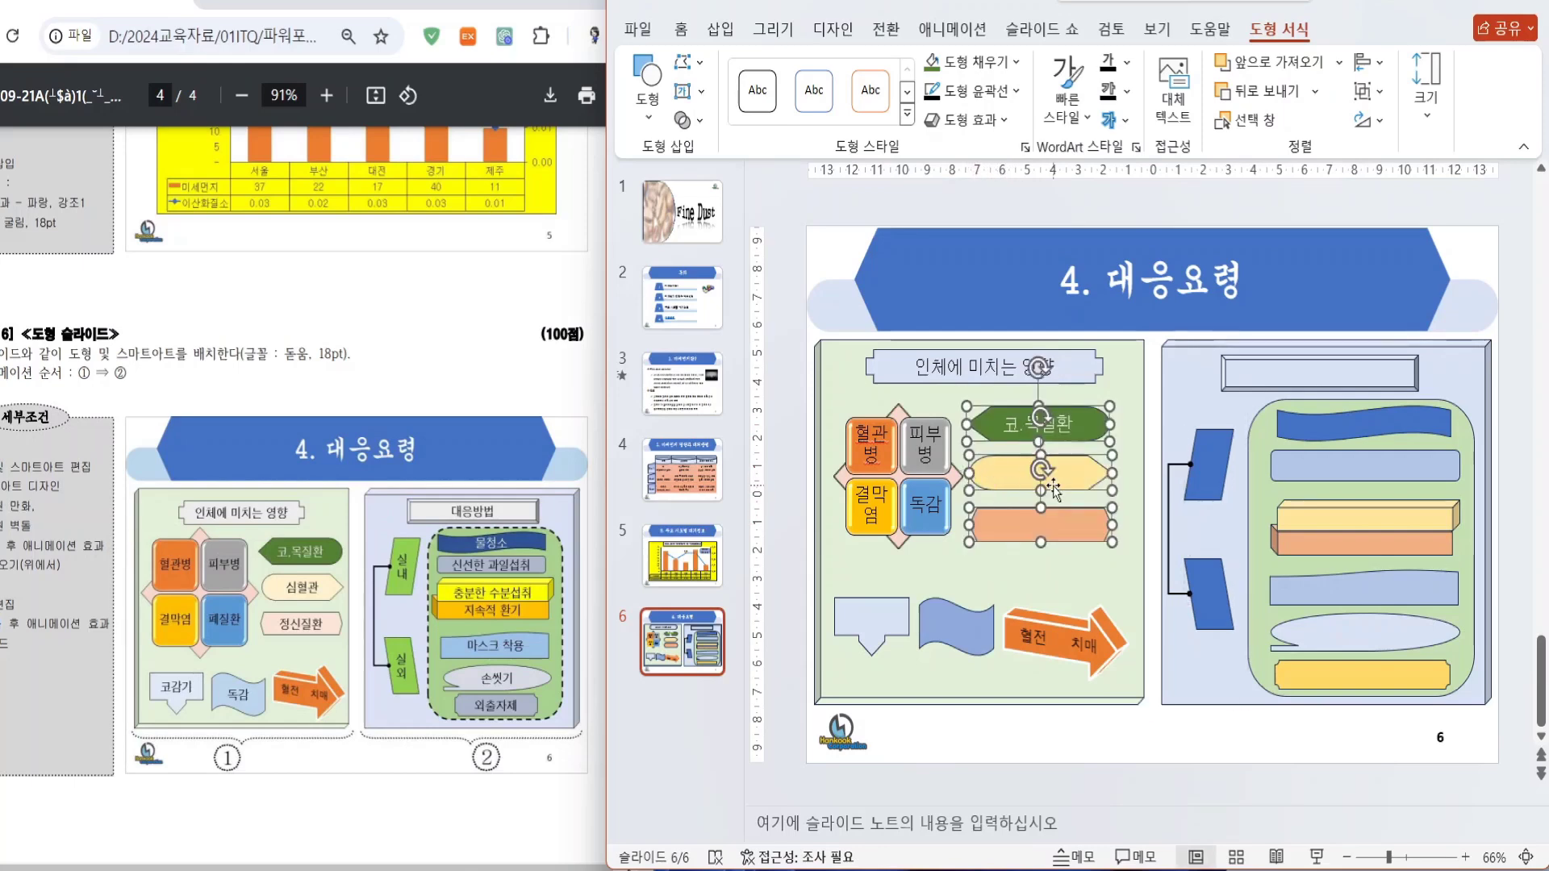
- Label the middle shape beside the SmartArt 심혈관 and the lowest one 정신질환
click(1053, 470)
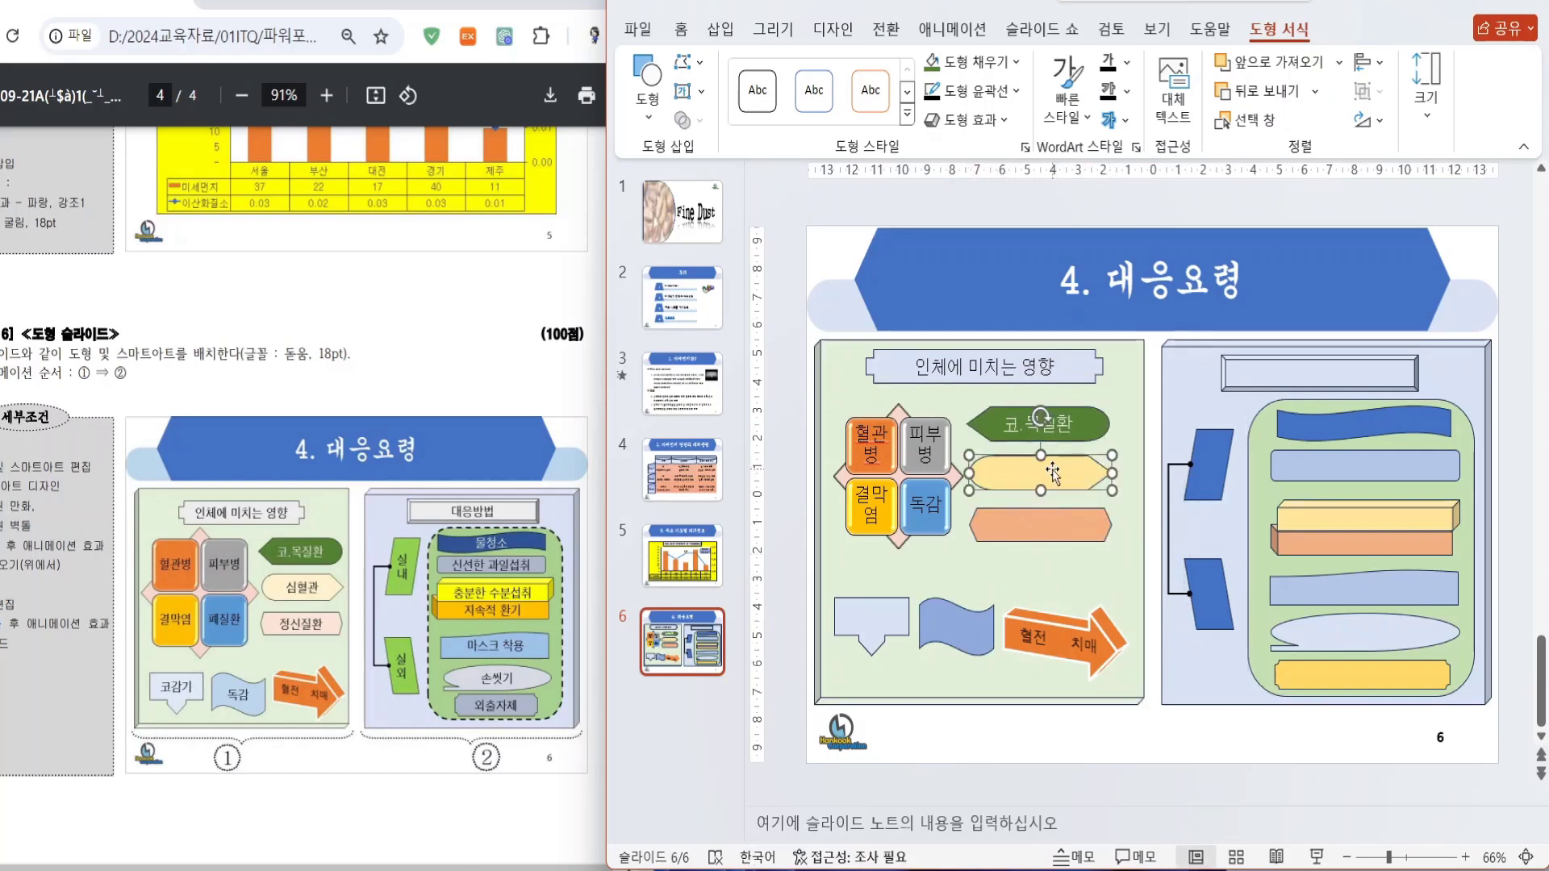
text(시혈관)
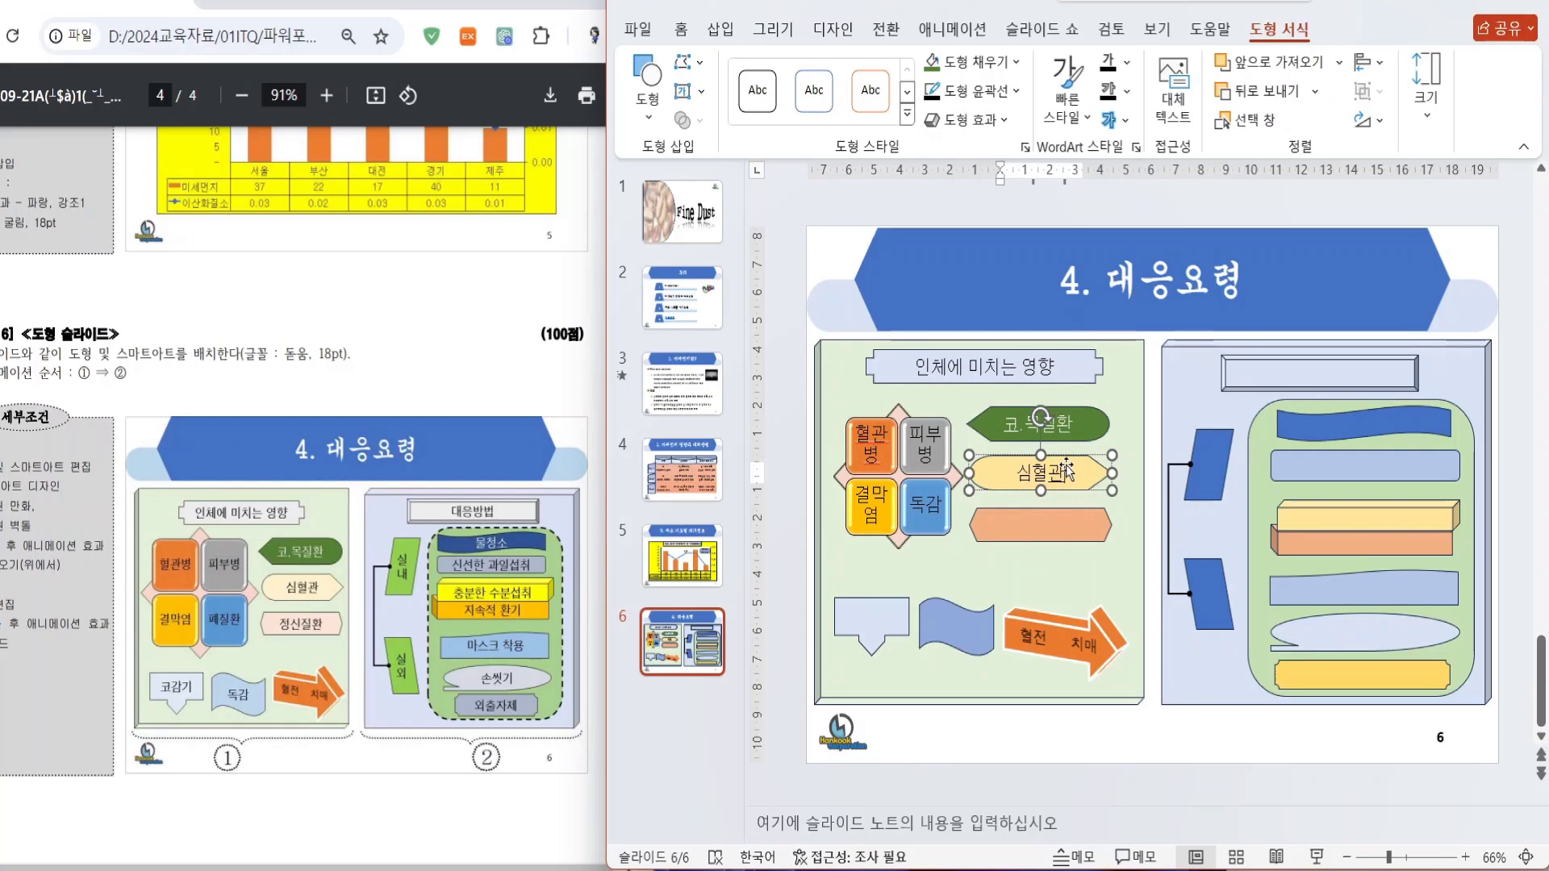
click(1041, 526)
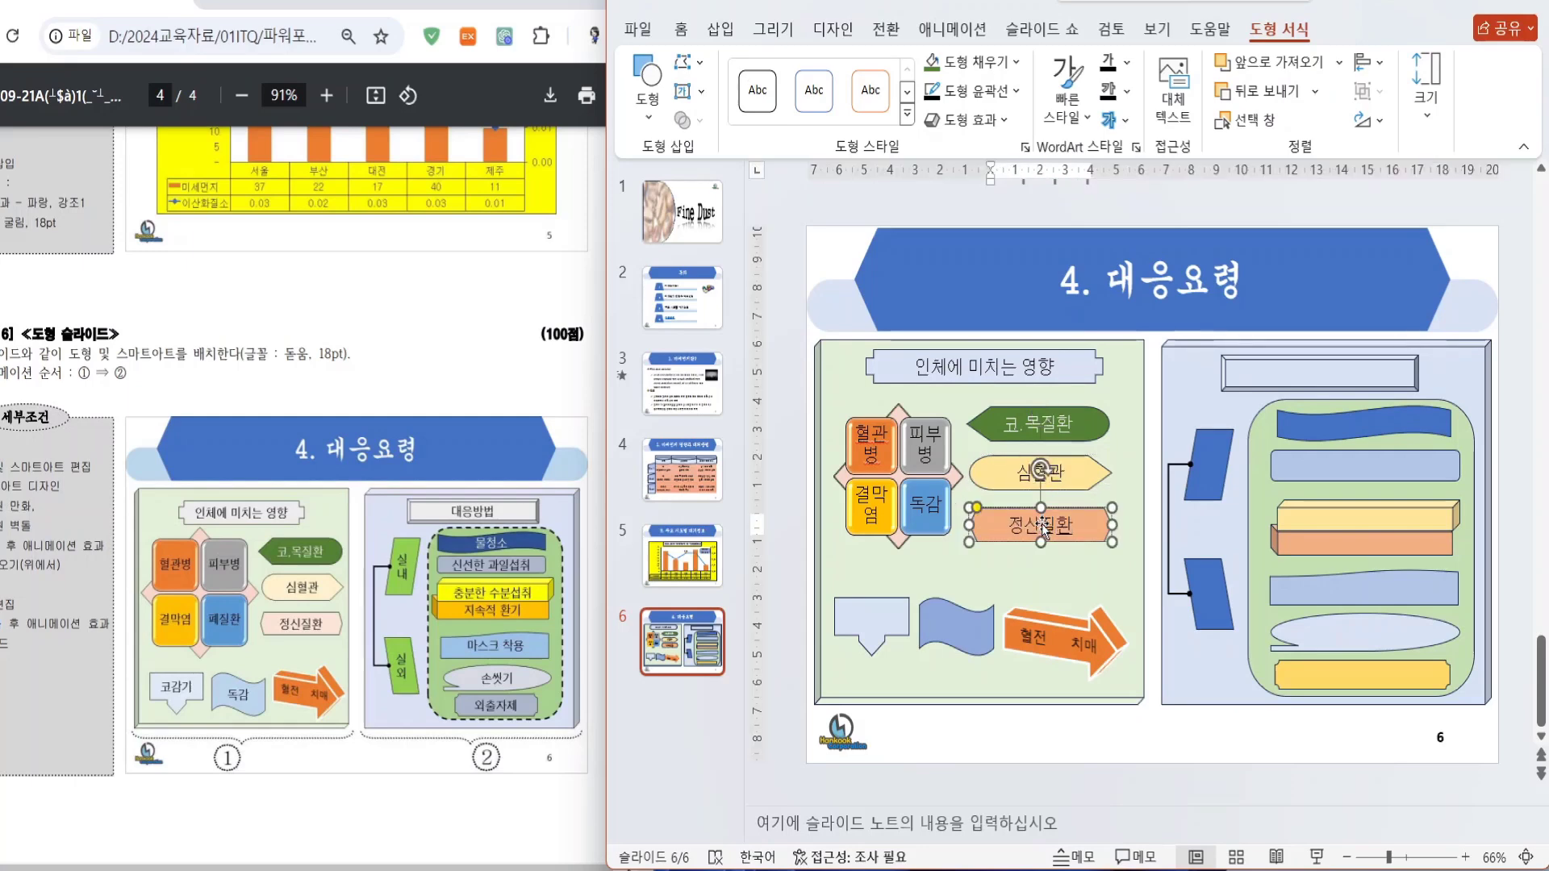
- Enter 코감기 in the callout below the SmartArt and 독감 in the wave shape next to it
click(878, 620)
text(ㅋㅗ감기)
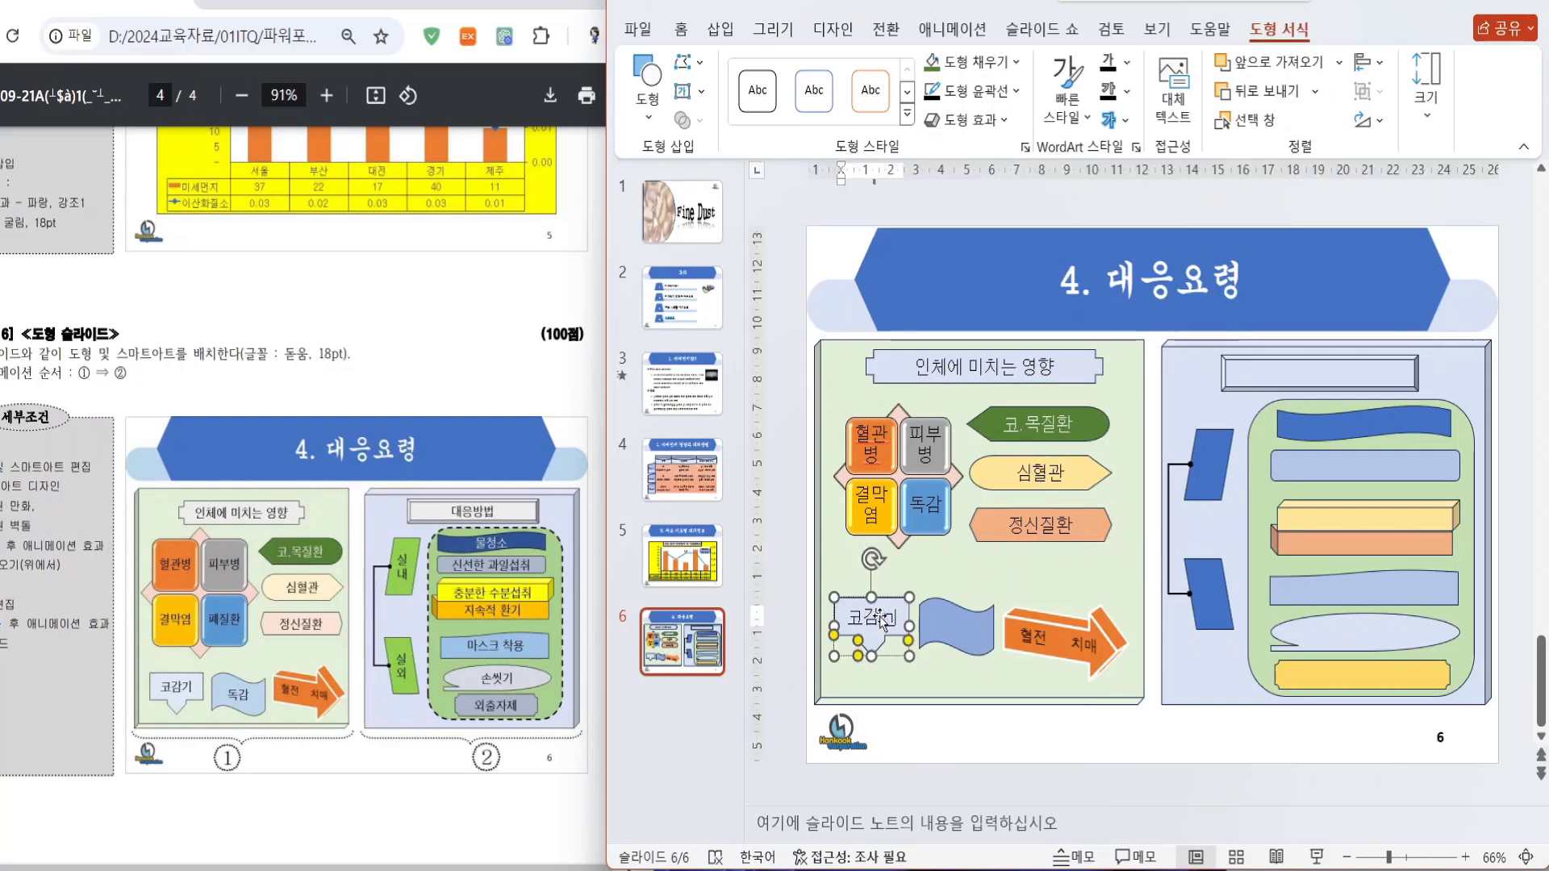
click(945, 627)
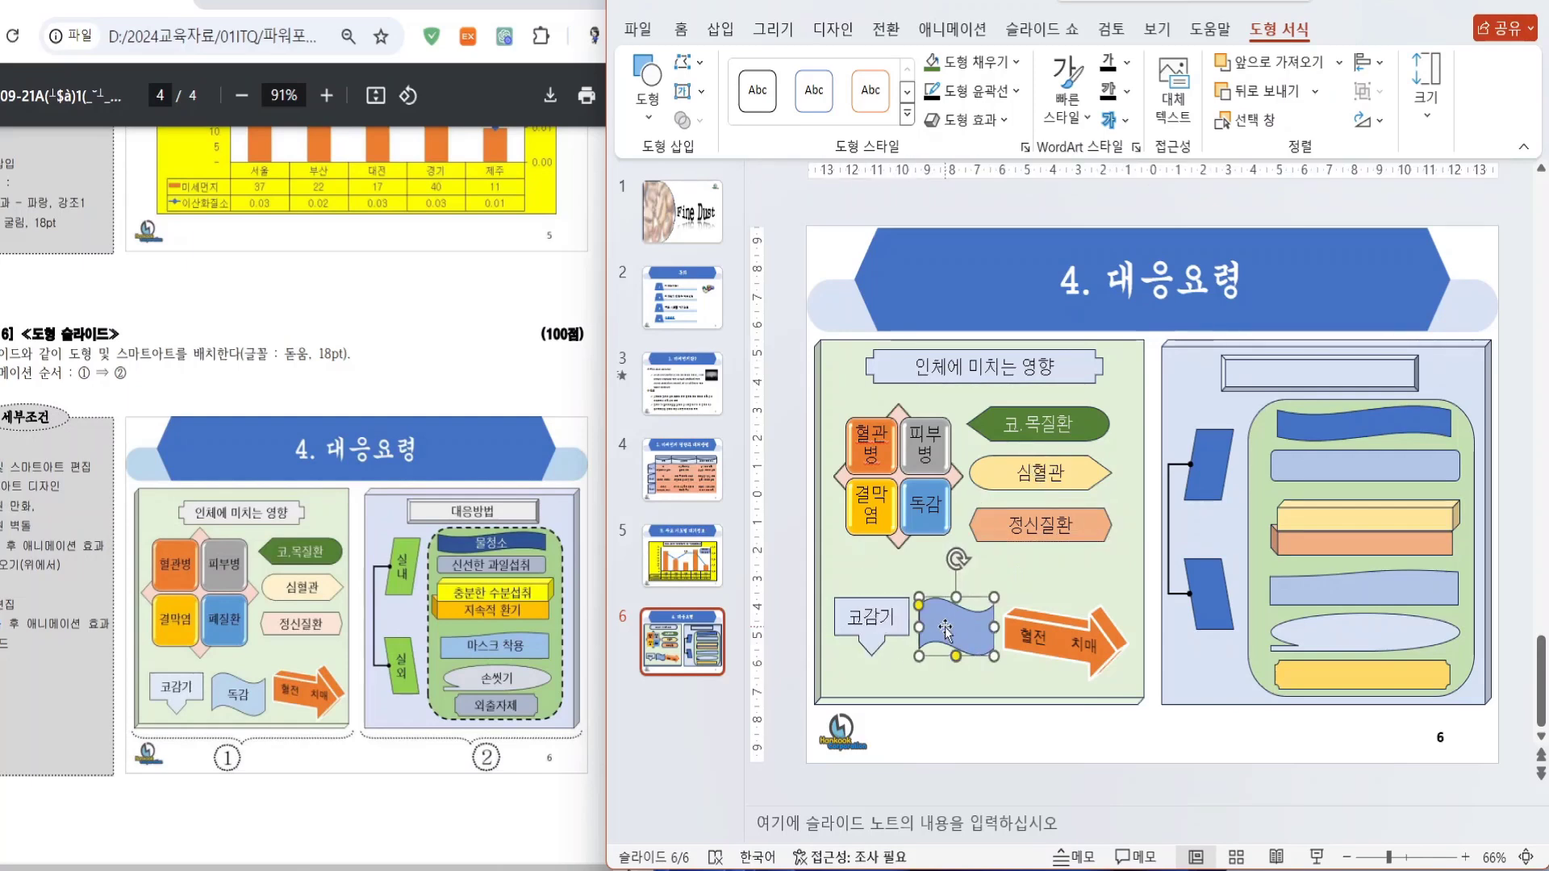
text(독감)
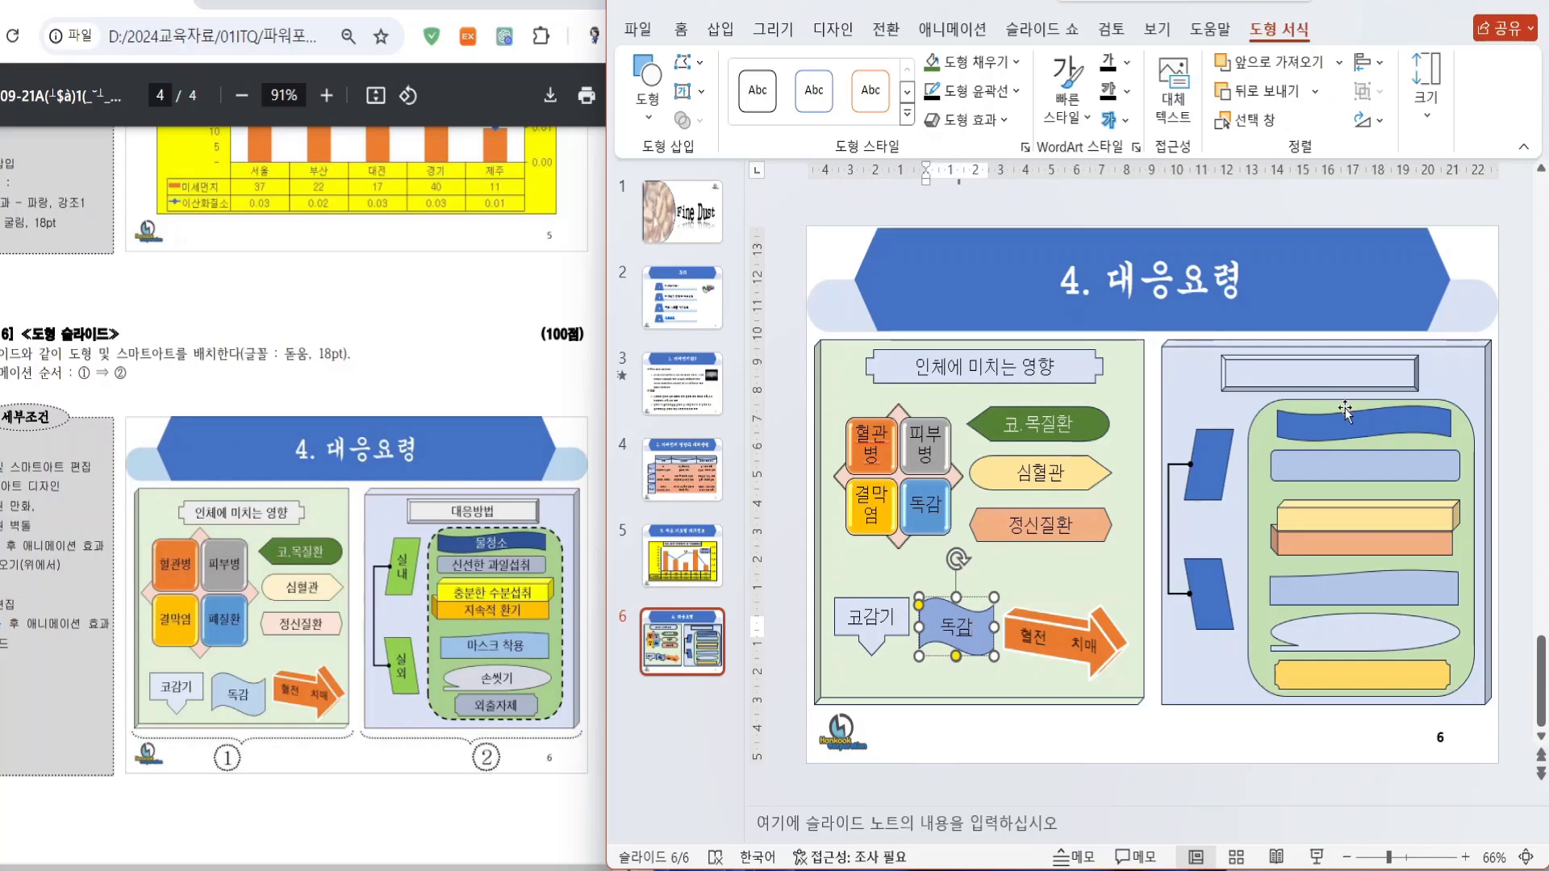
- Enter 대응방법 in the beveled title frame, and label the upper connected parallelogram 실내 and the lower one 실외
click(1297, 368)
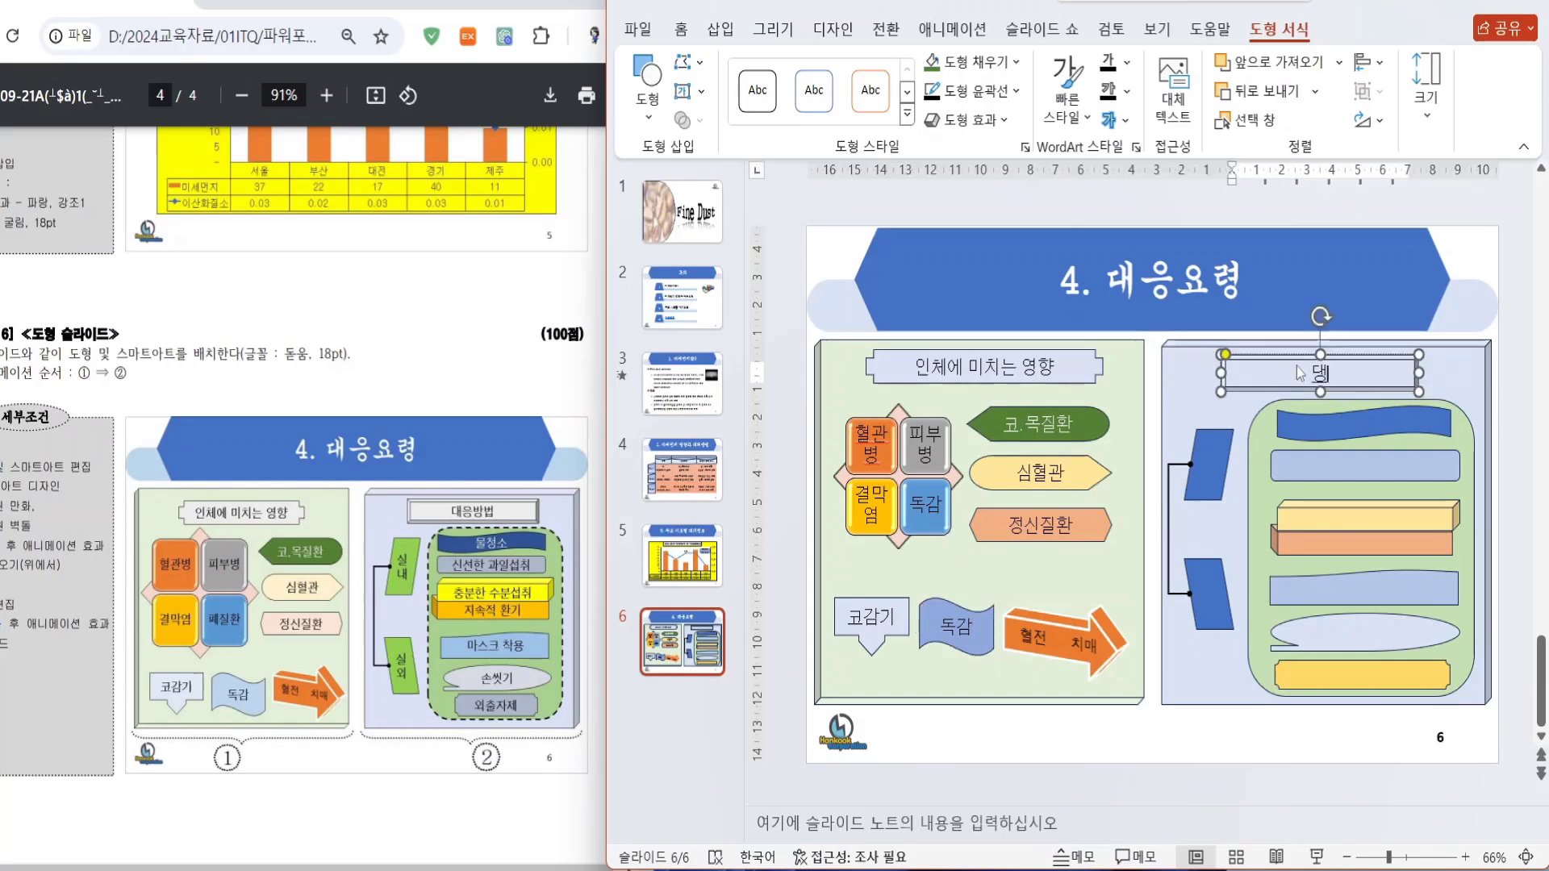
text(대응바법)
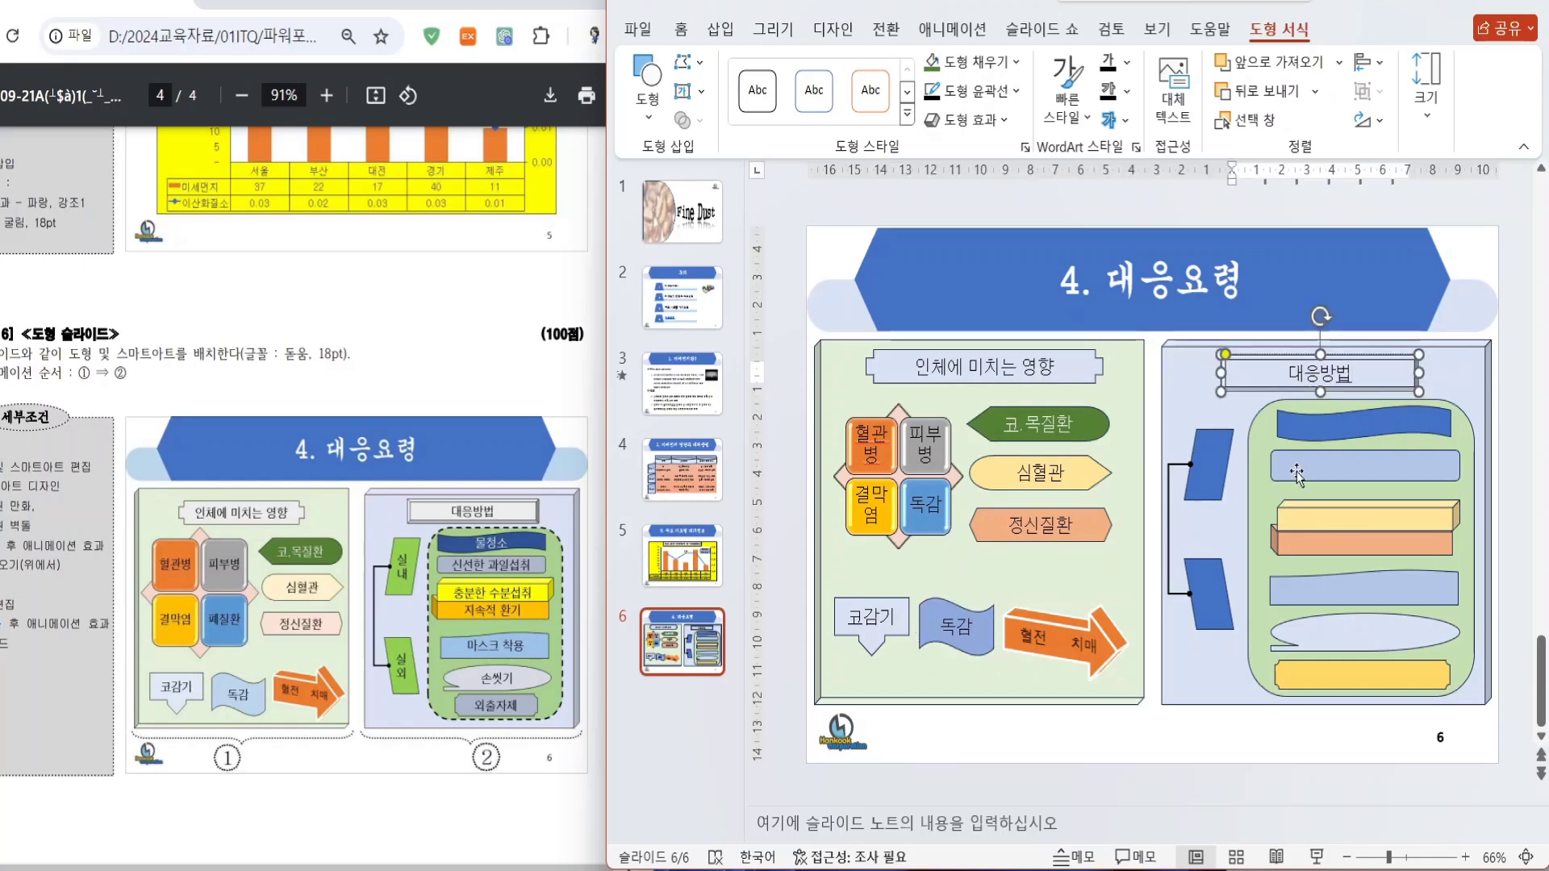
click(1214, 466)
text(실내)
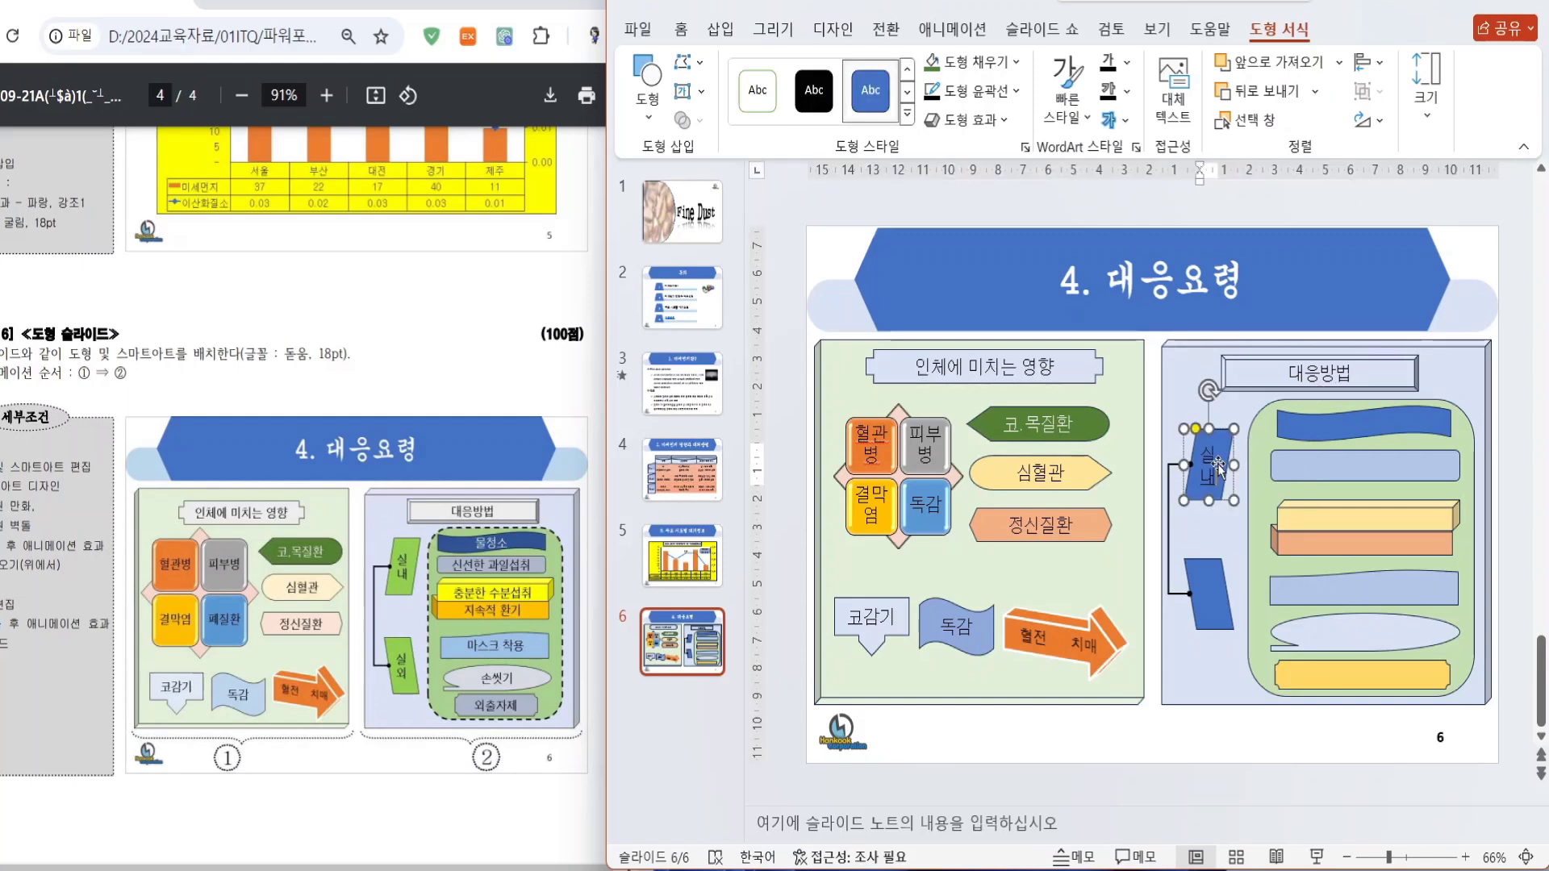
click(1211, 597)
text(실외)
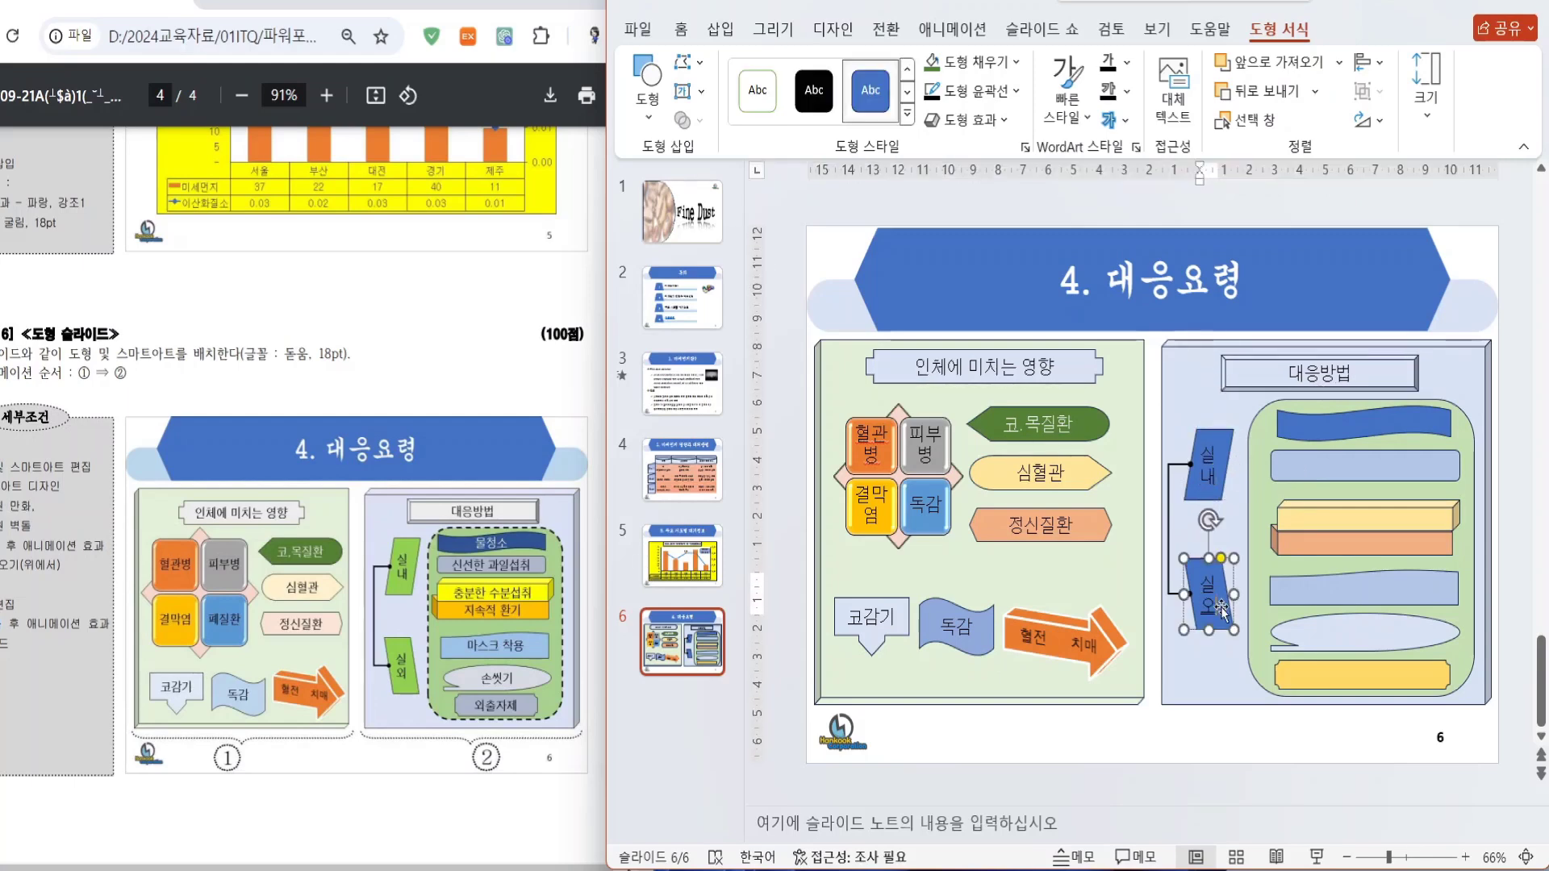
- Fill the 실내 and 실외 parallelograms with a medium green theme tint
click(1208, 444)
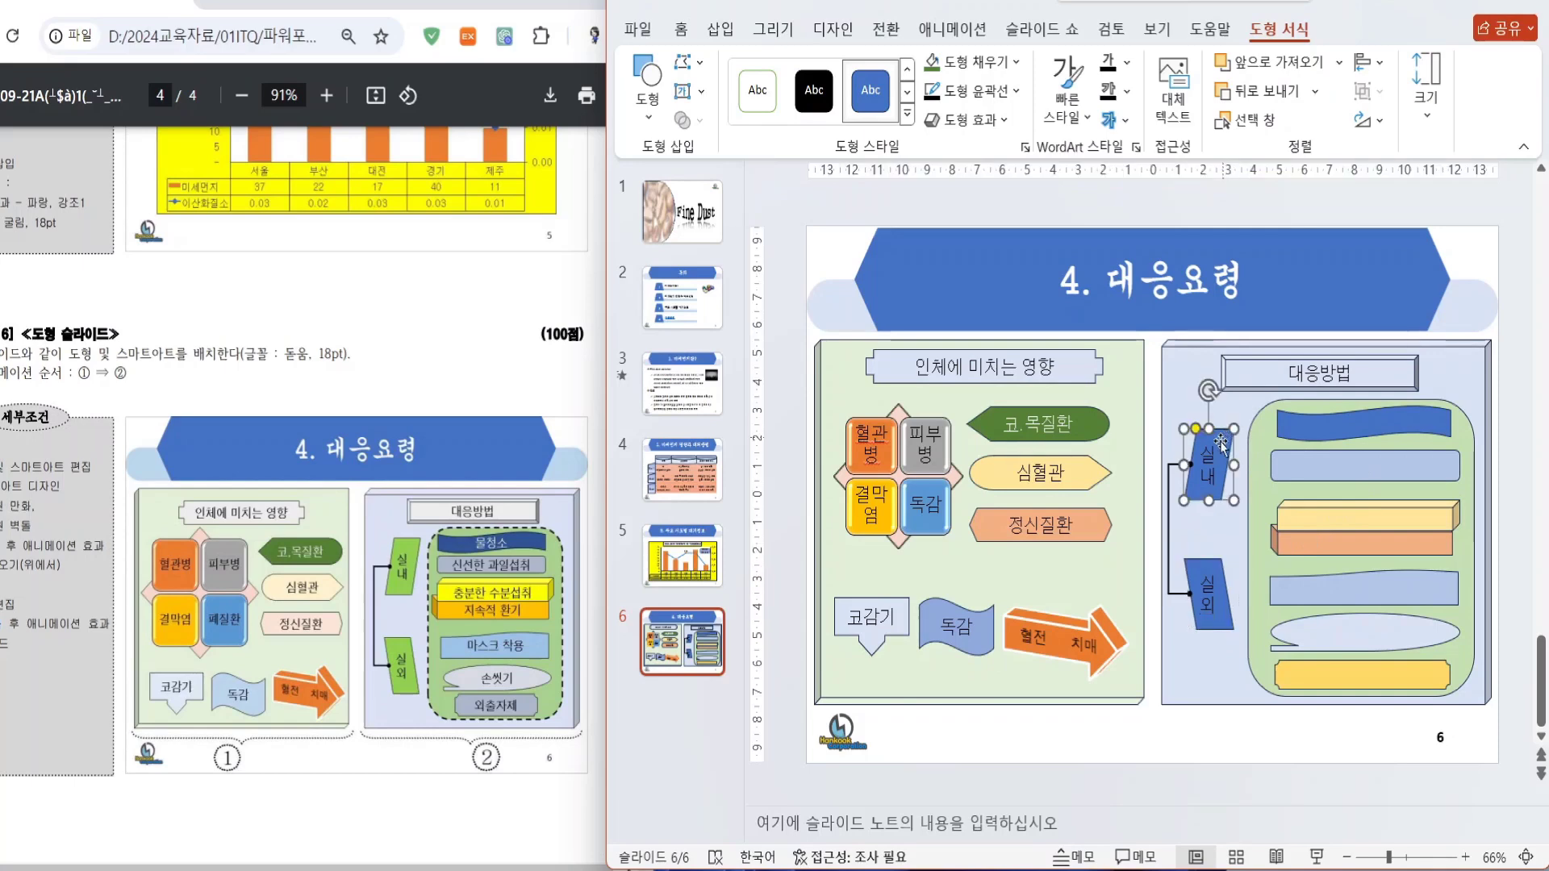
shift+click(1212, 585)
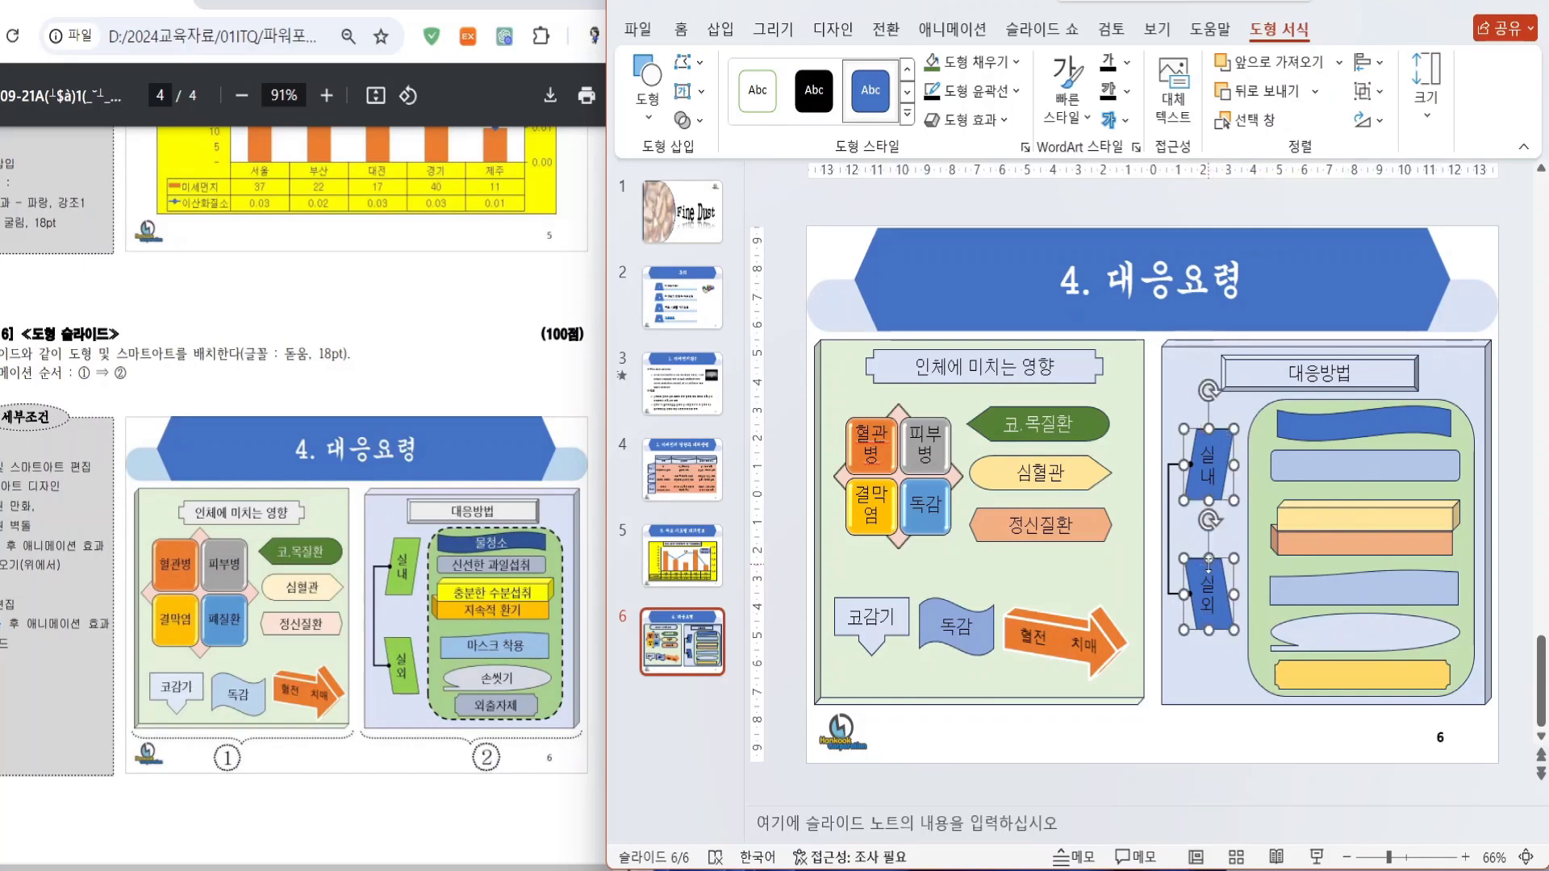
click(1018, 62)
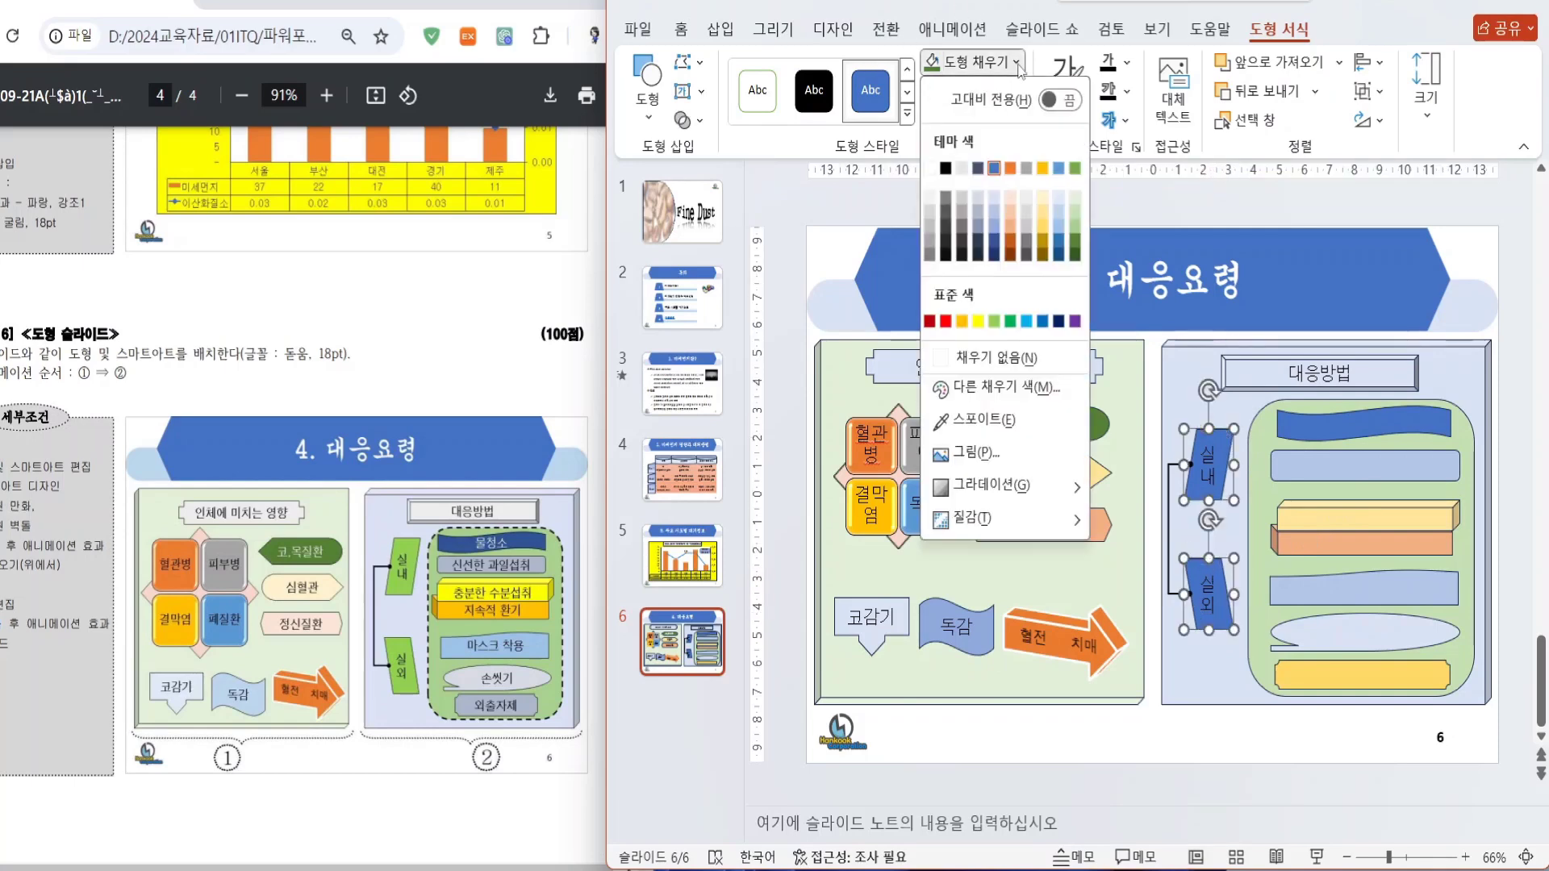
click(1079, 230)
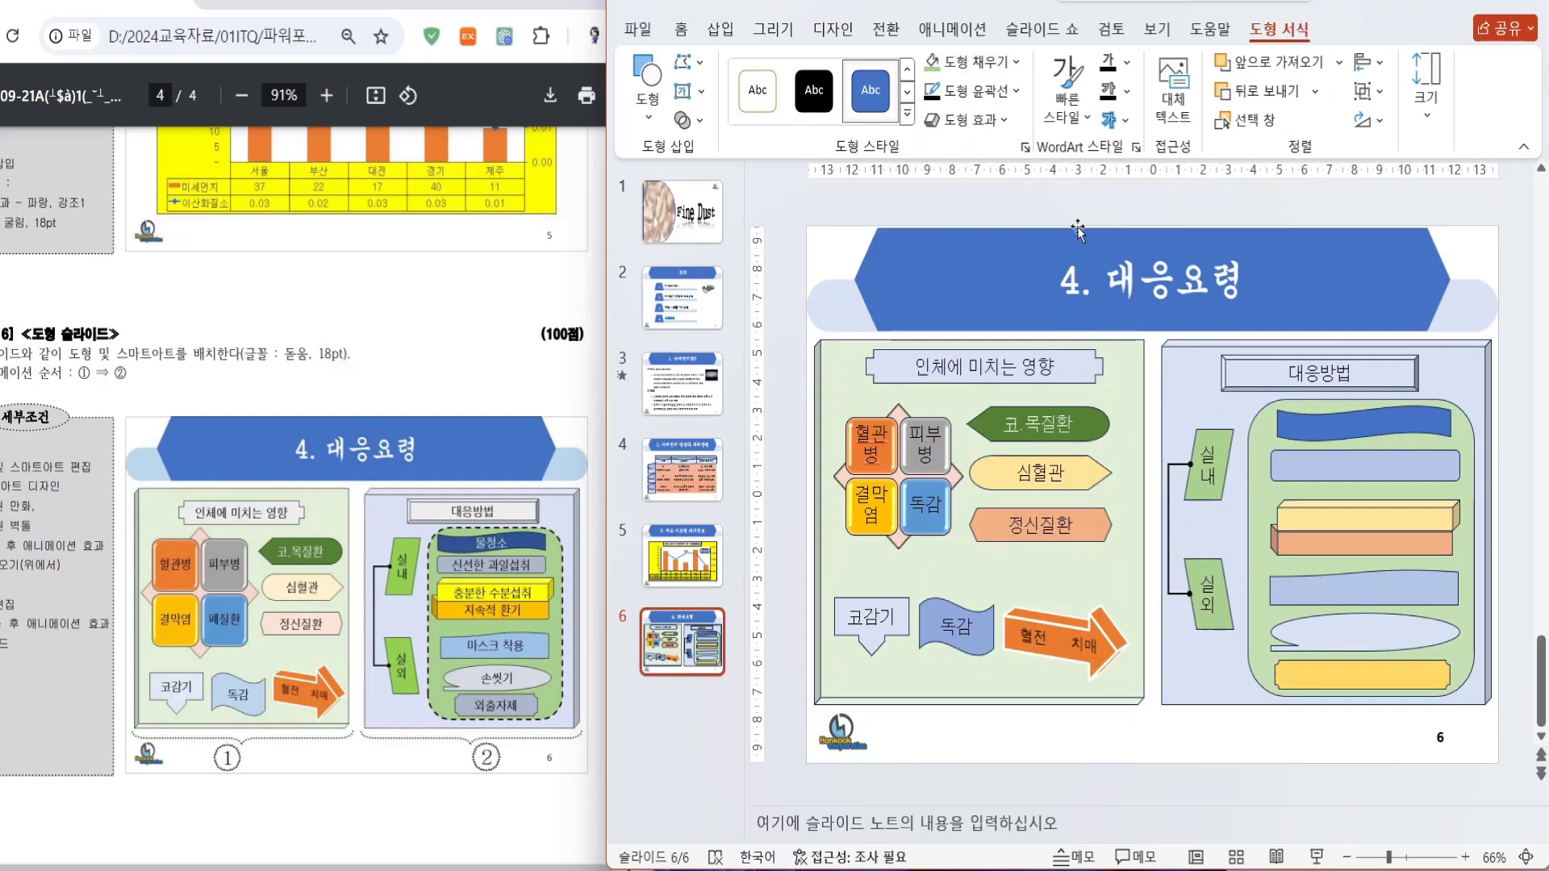
- Fill the beveled 대응방법 title frame with a medium blue-gray theme tint
click(1372, 374)
click(1015, 62)
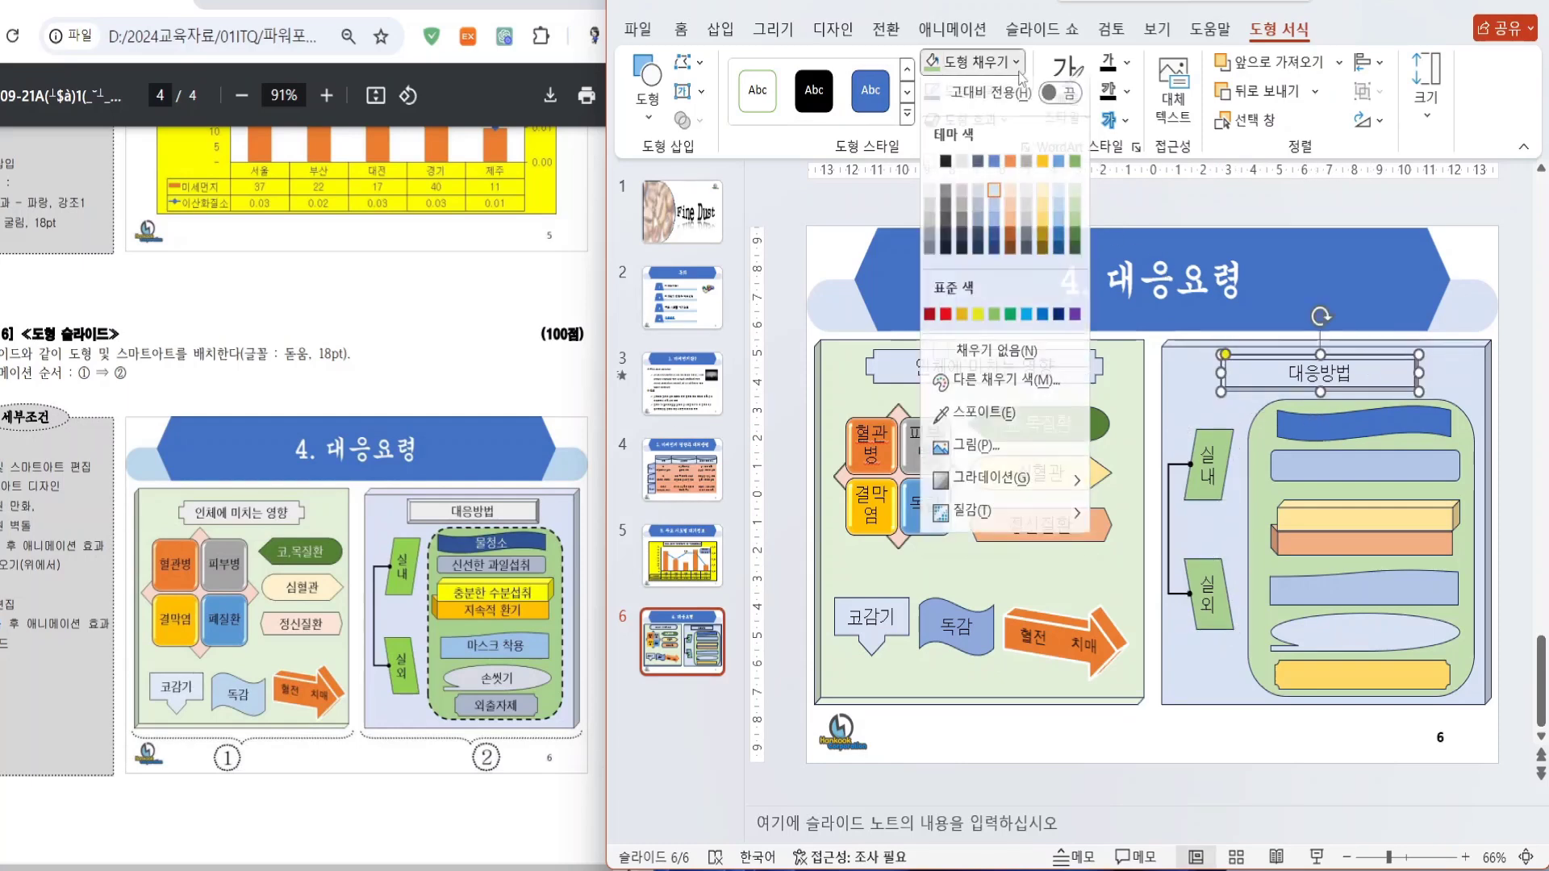
click(979, 226)
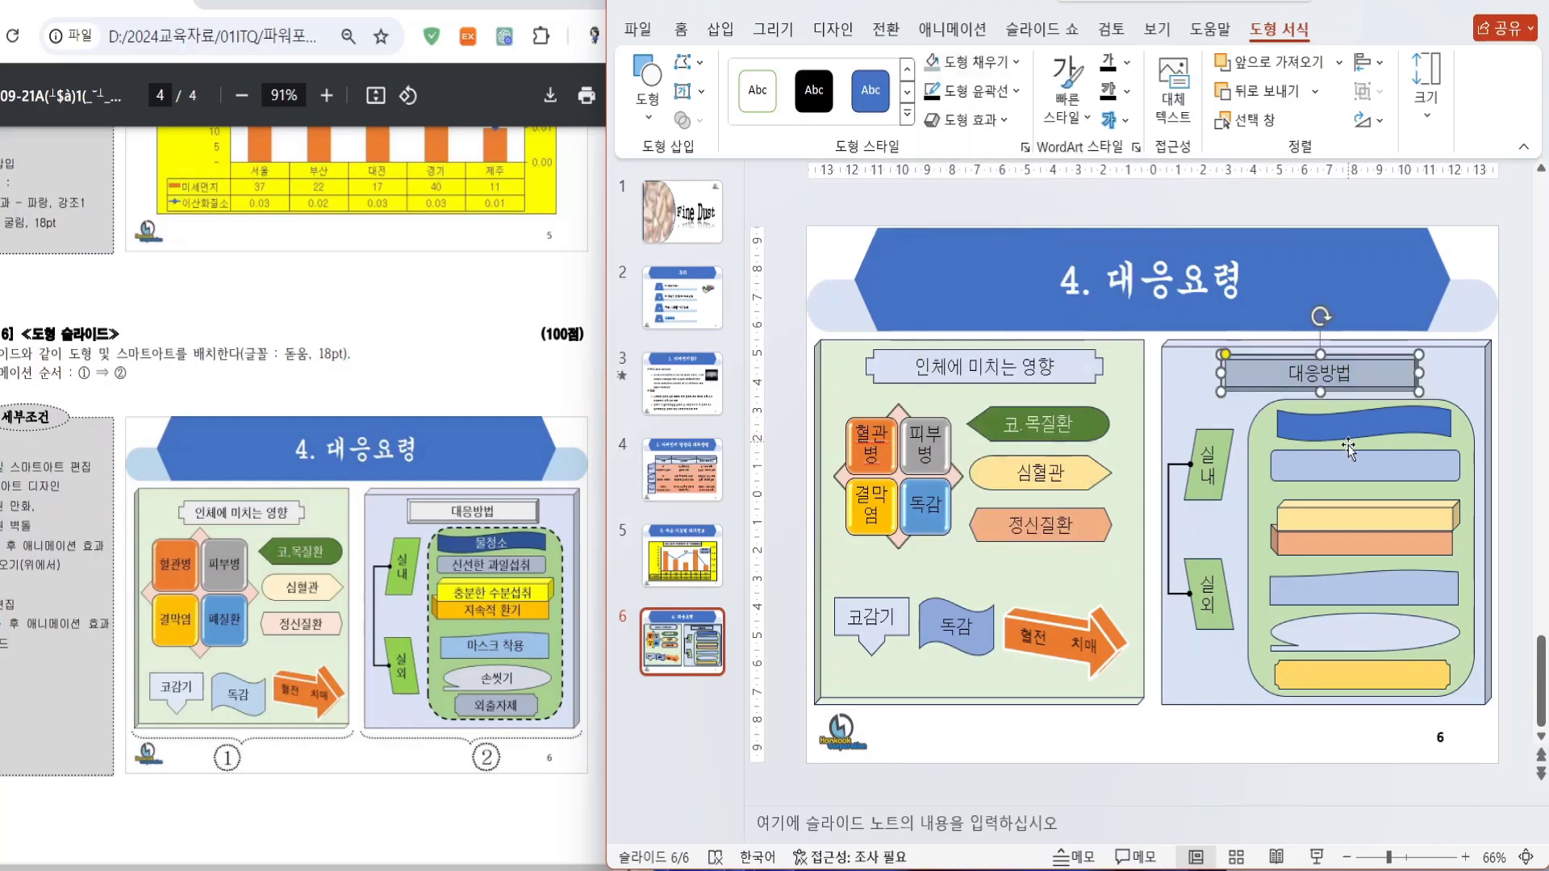
- Label the uppermost shape in the green rounded panel 물청소 and the bar beneath it 신선한 과일섭취
click(1349, 427)
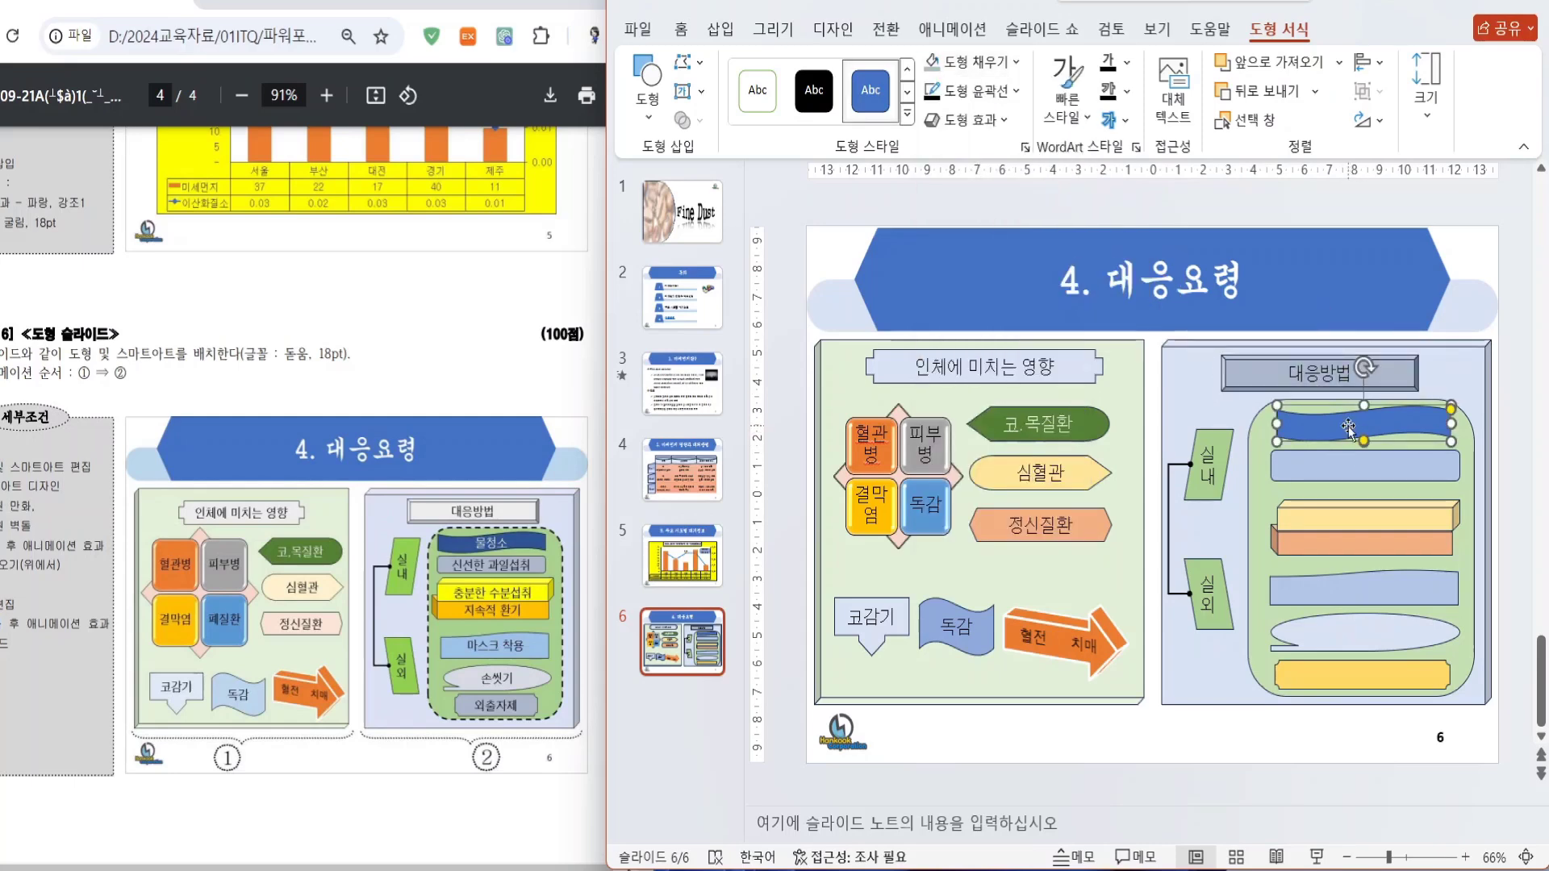
text(물청소)
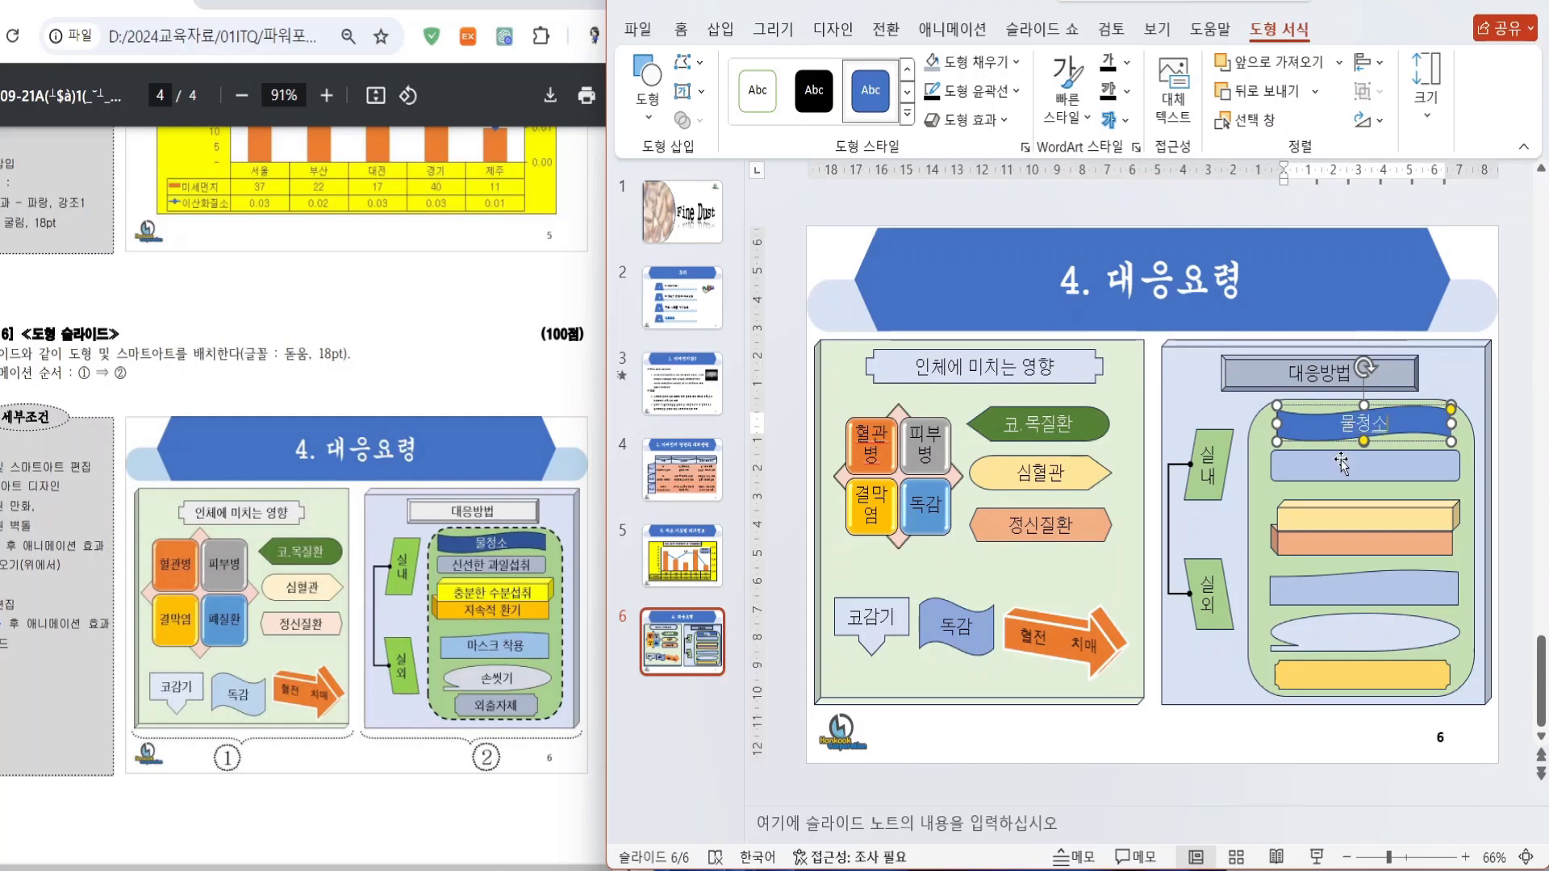
click(1343, 468)
text(신선한)
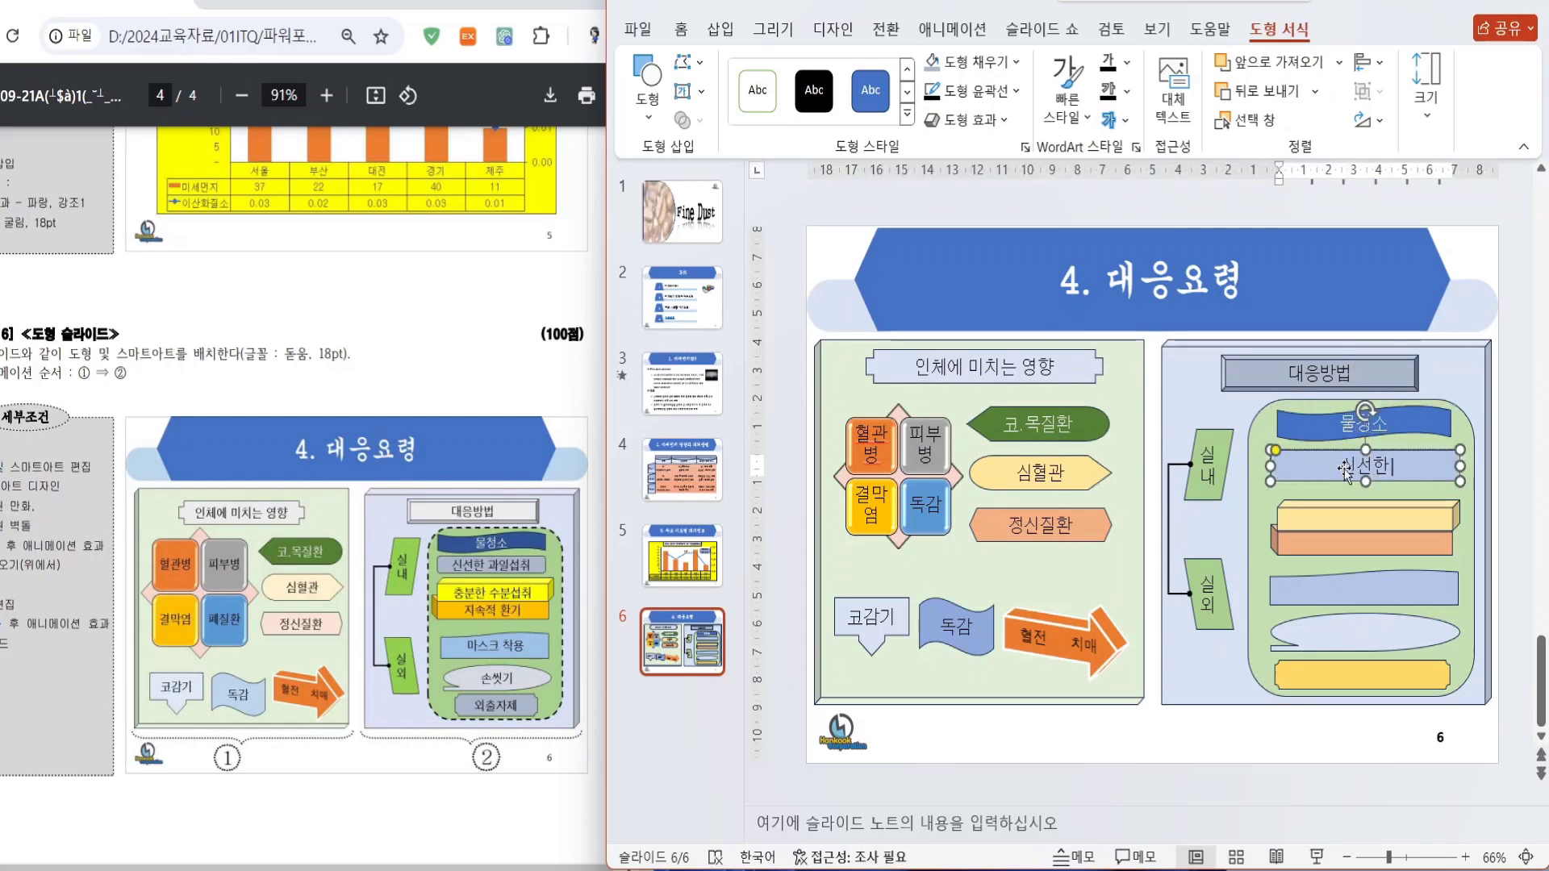
text( 과일 섭취)
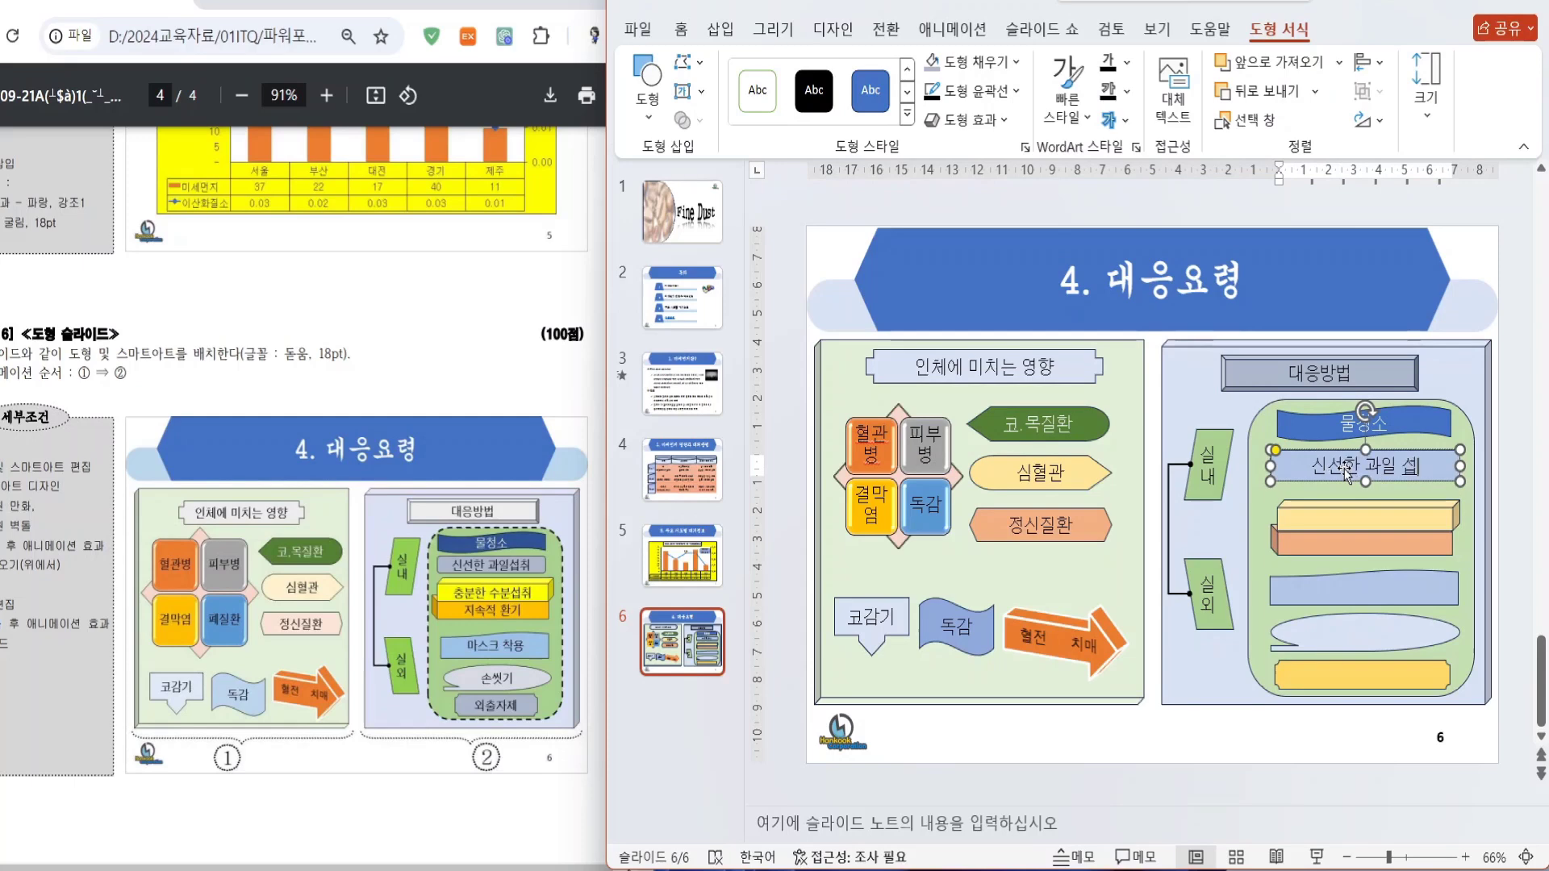
key(BackSpace)
key(BackSpace)
key(BackSpace)
text(섭취)
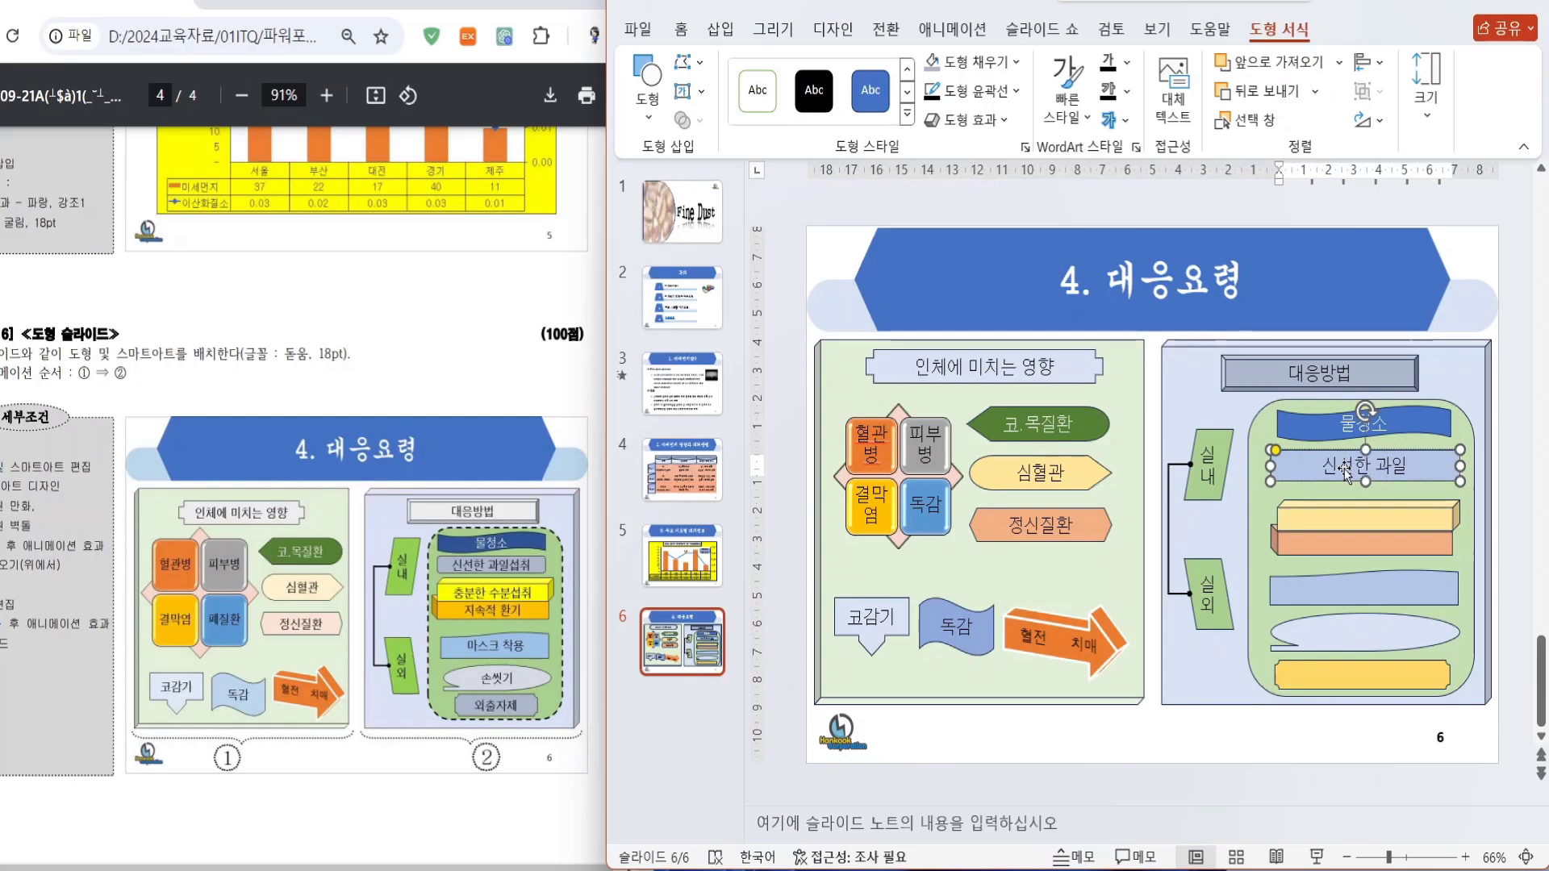
- Enter 충분한 수분섭취 in the yellow cube bar and 지속적 환기 in the orange one directly below it
click(1344, 520)
text(충분한)
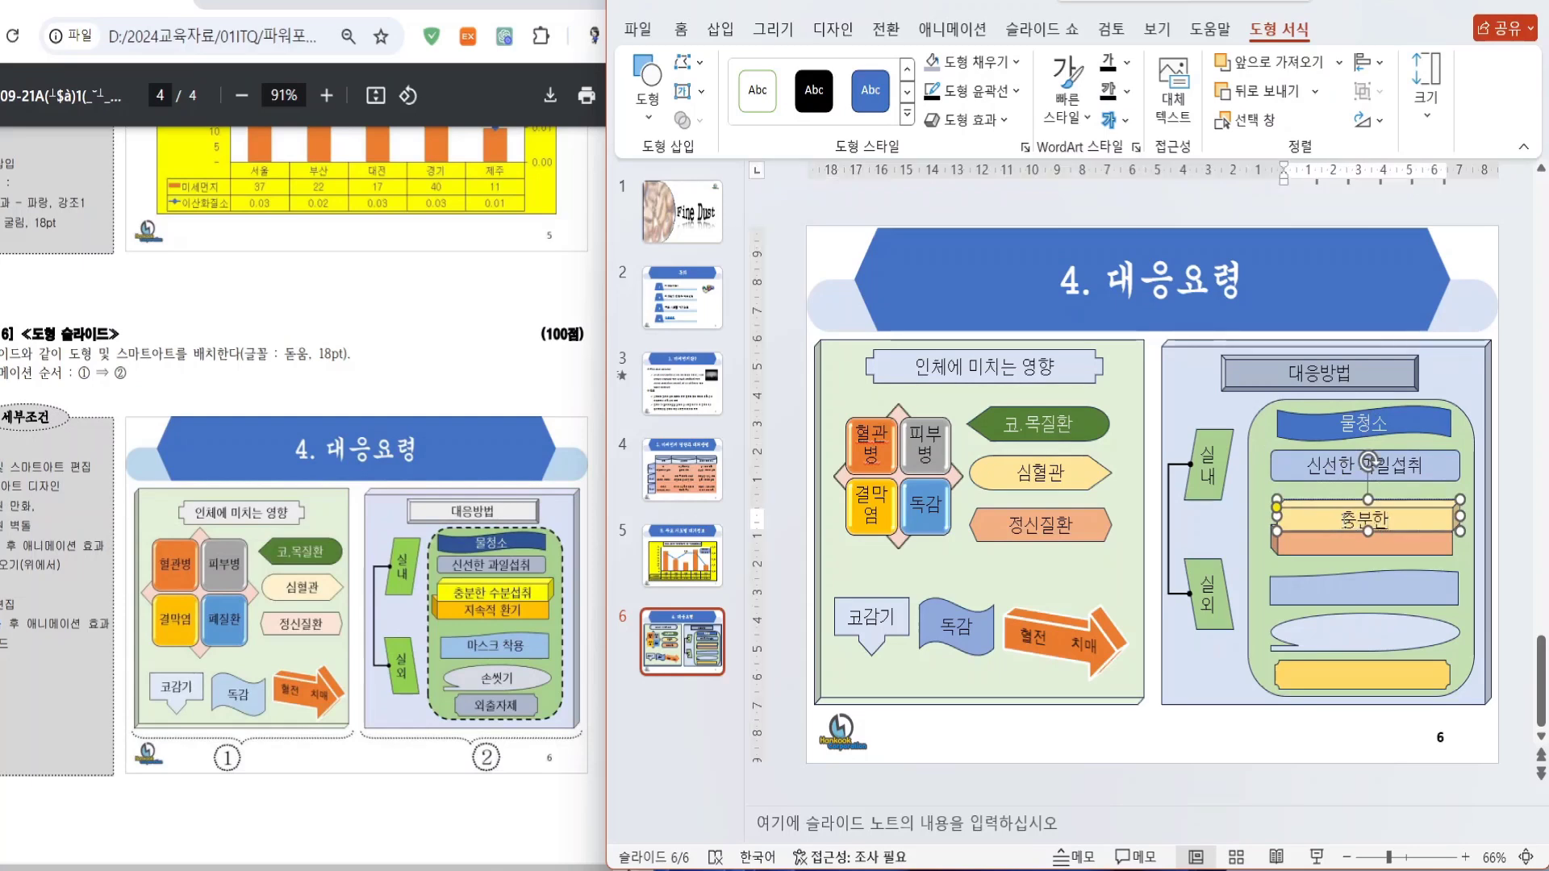
text( 수분섭취)
click(1344, 547)
text(지)
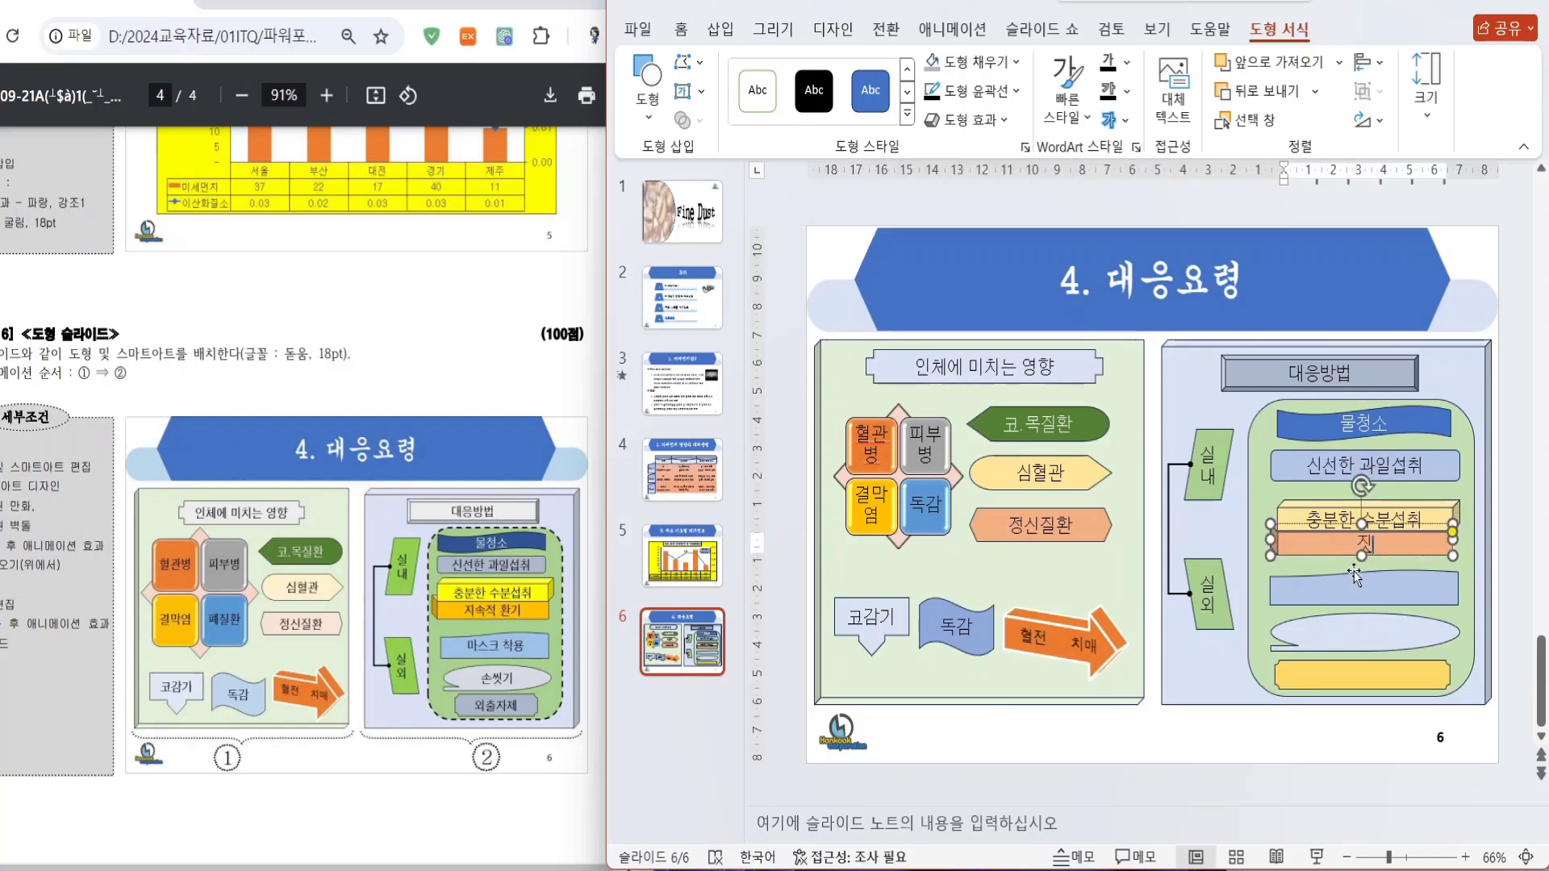
text(속지 환기)
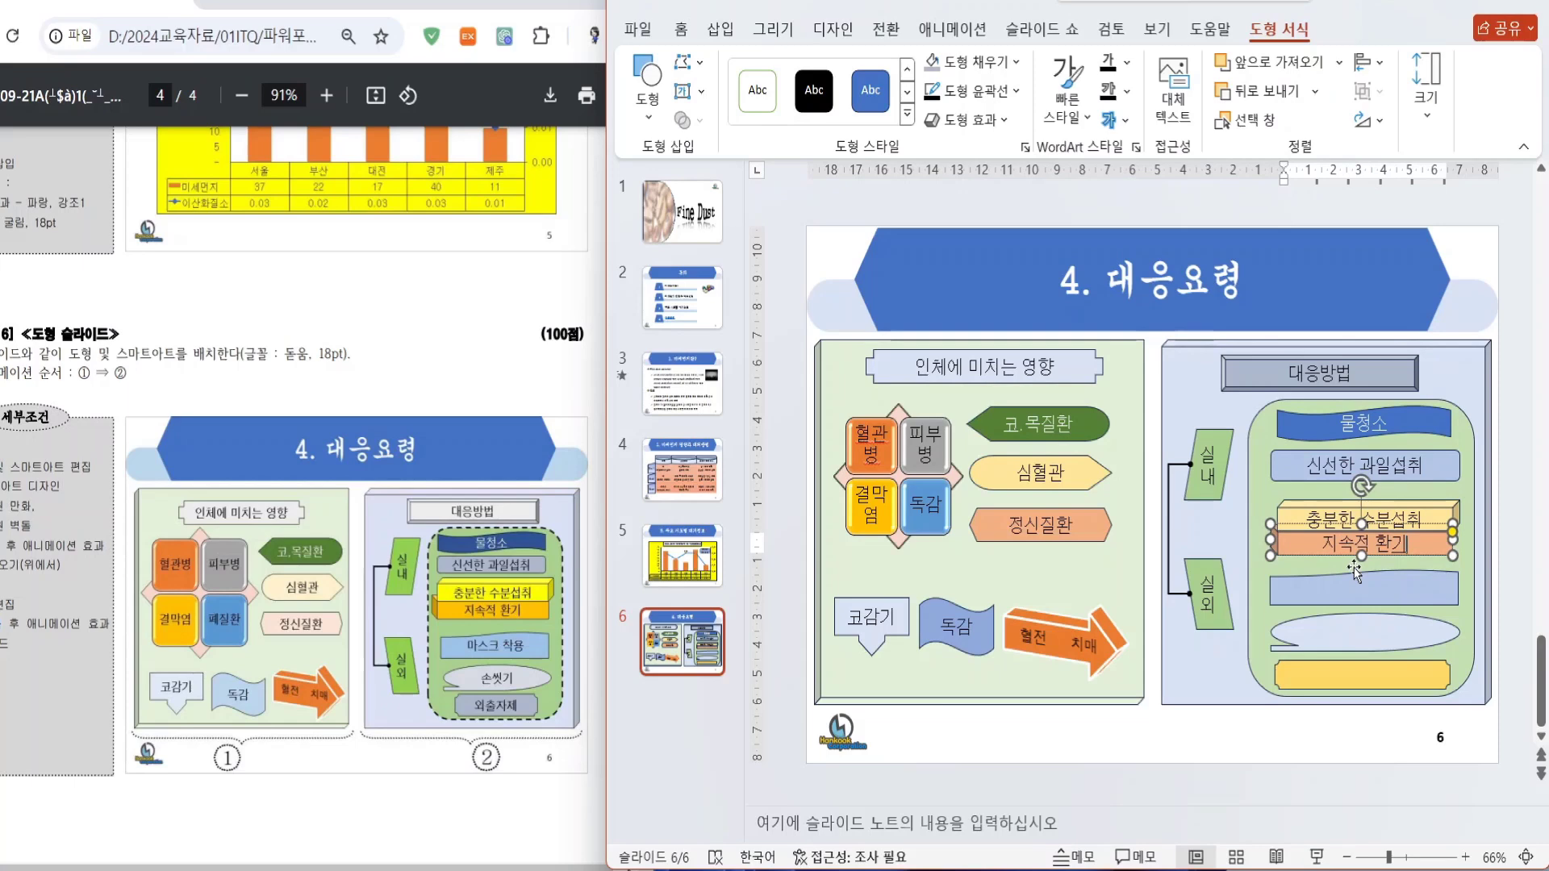
- Enter 마스크 착용 in the flipped blue shape below 지속적 환기
click(1352, 596)
text(ㅁ)
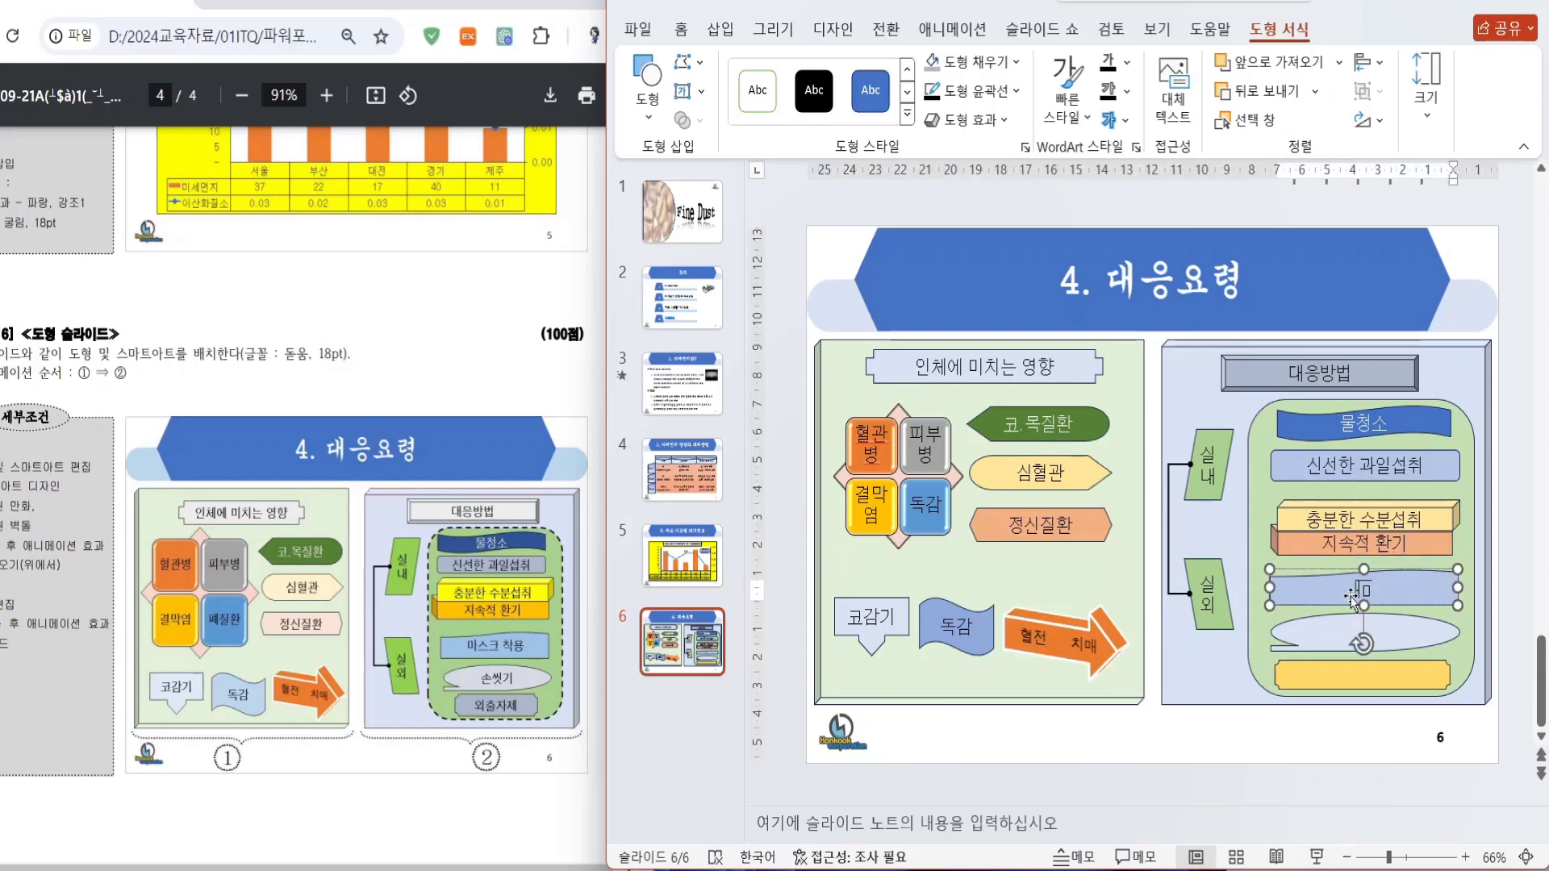
text(스크 착용)
- Label the oval speech bubble 손씻기 and the yellow plaque beneath it 외출자제
click(1340, 628)
text(손씻)
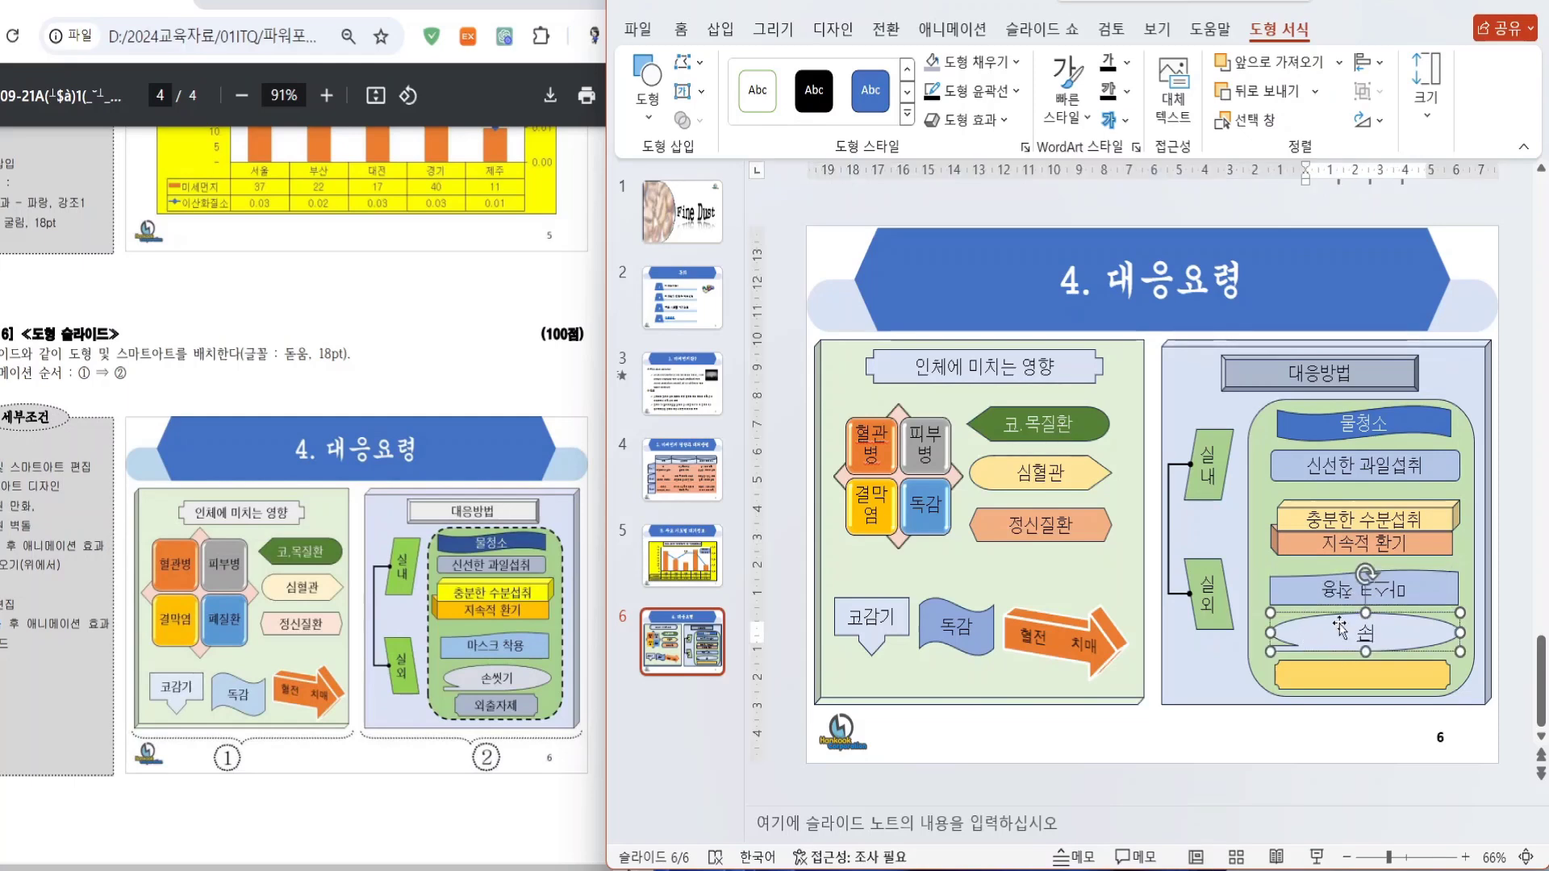
text(기)
click(1337, 677)
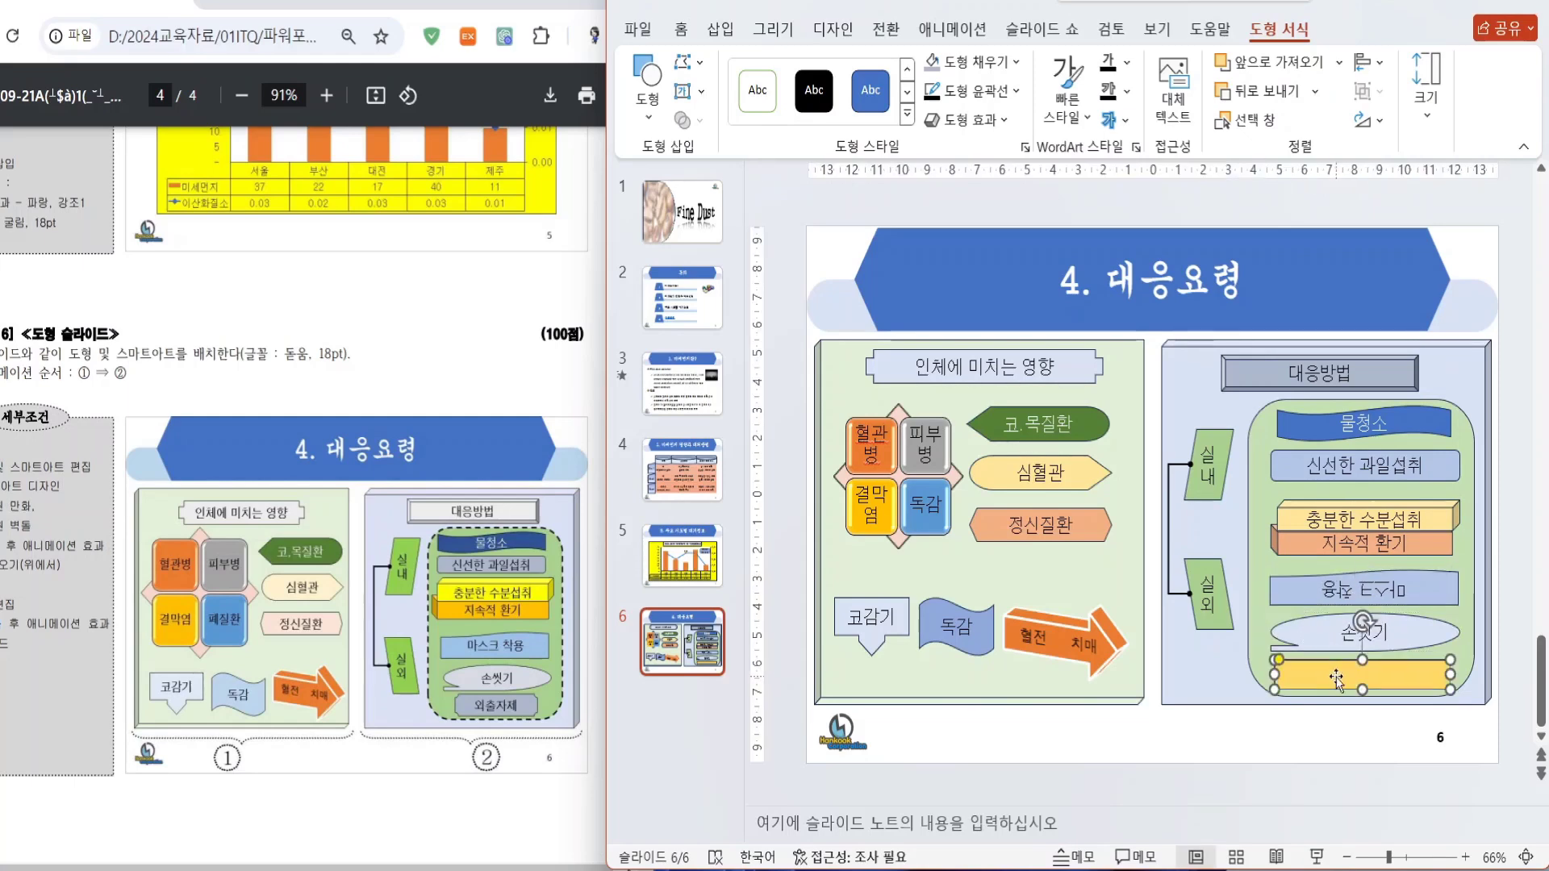
text(외출자제)
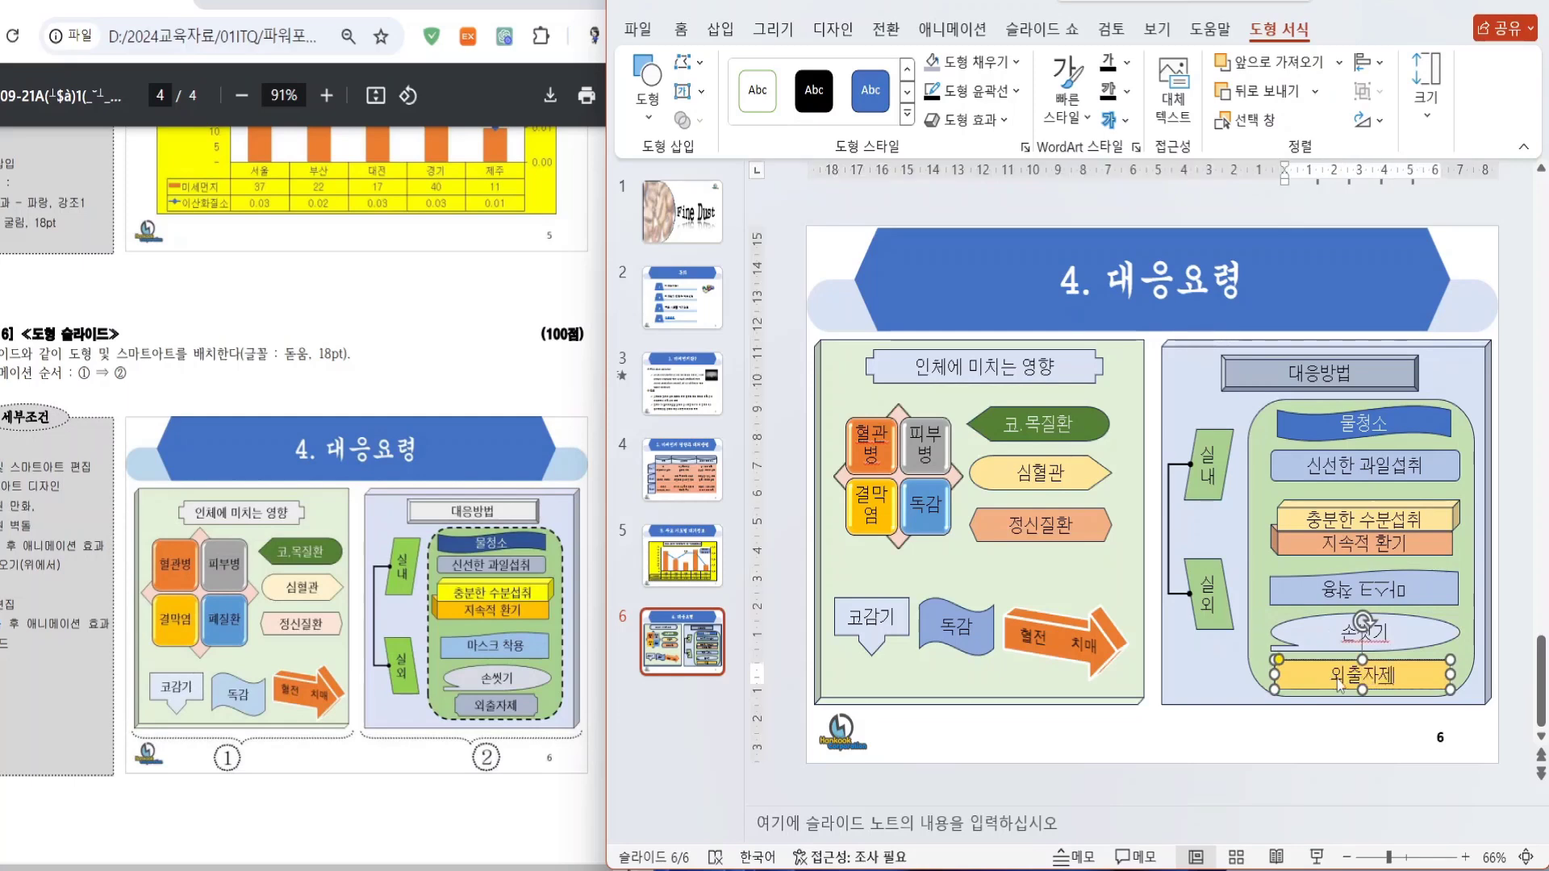
- Copy the upside-down 마스크 착용 text and delete it from the flipped blue shape
click(1338, 590)
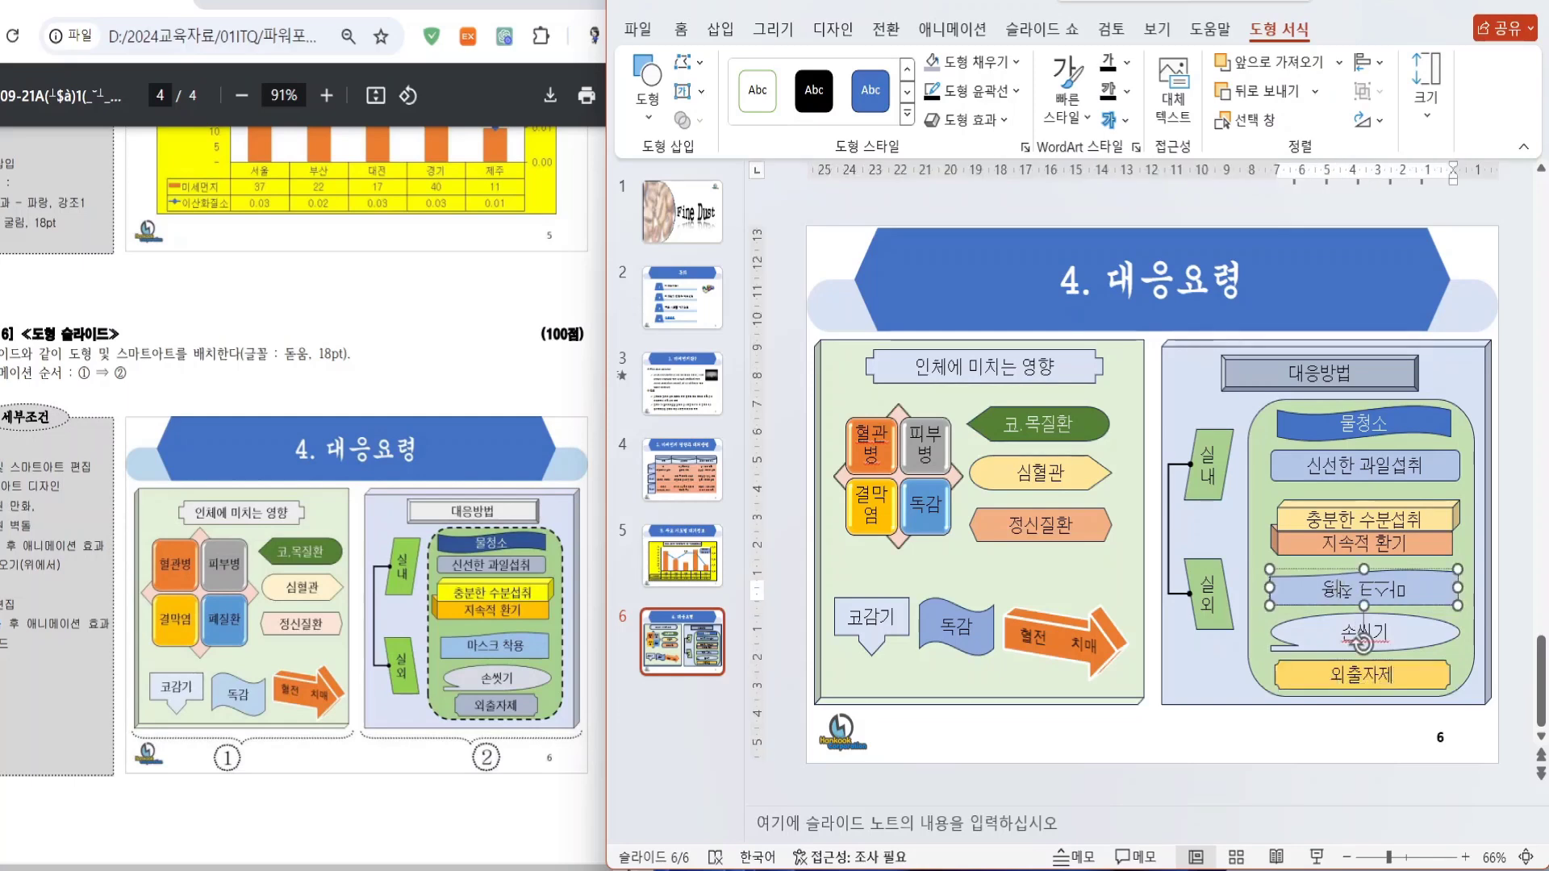
drag(1327, 590, 1409, 597)
key(ctrl+c)
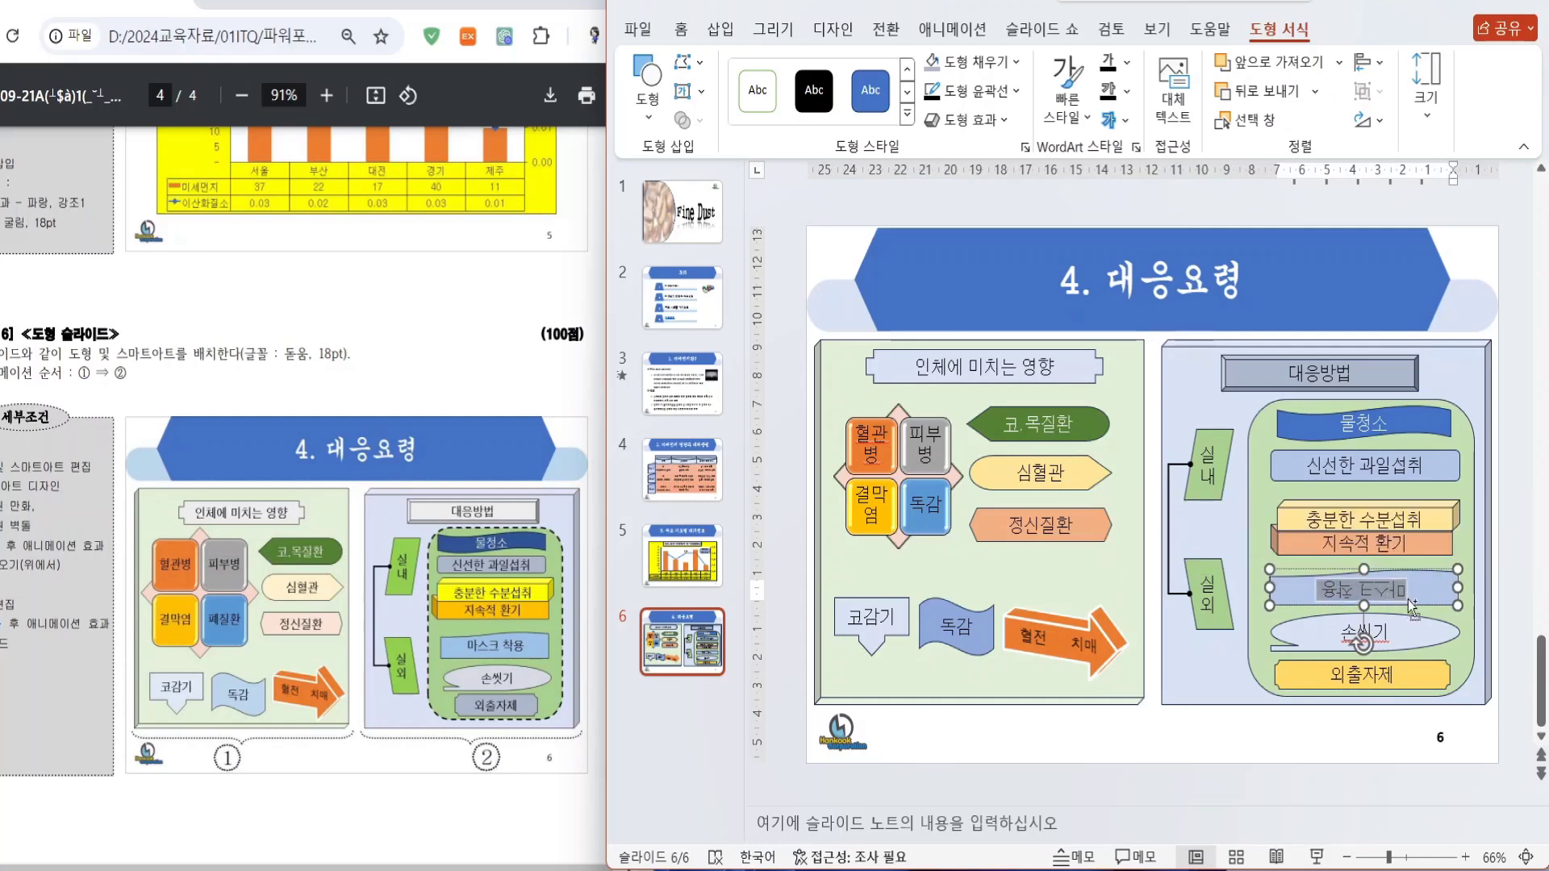
key(BackSpace)
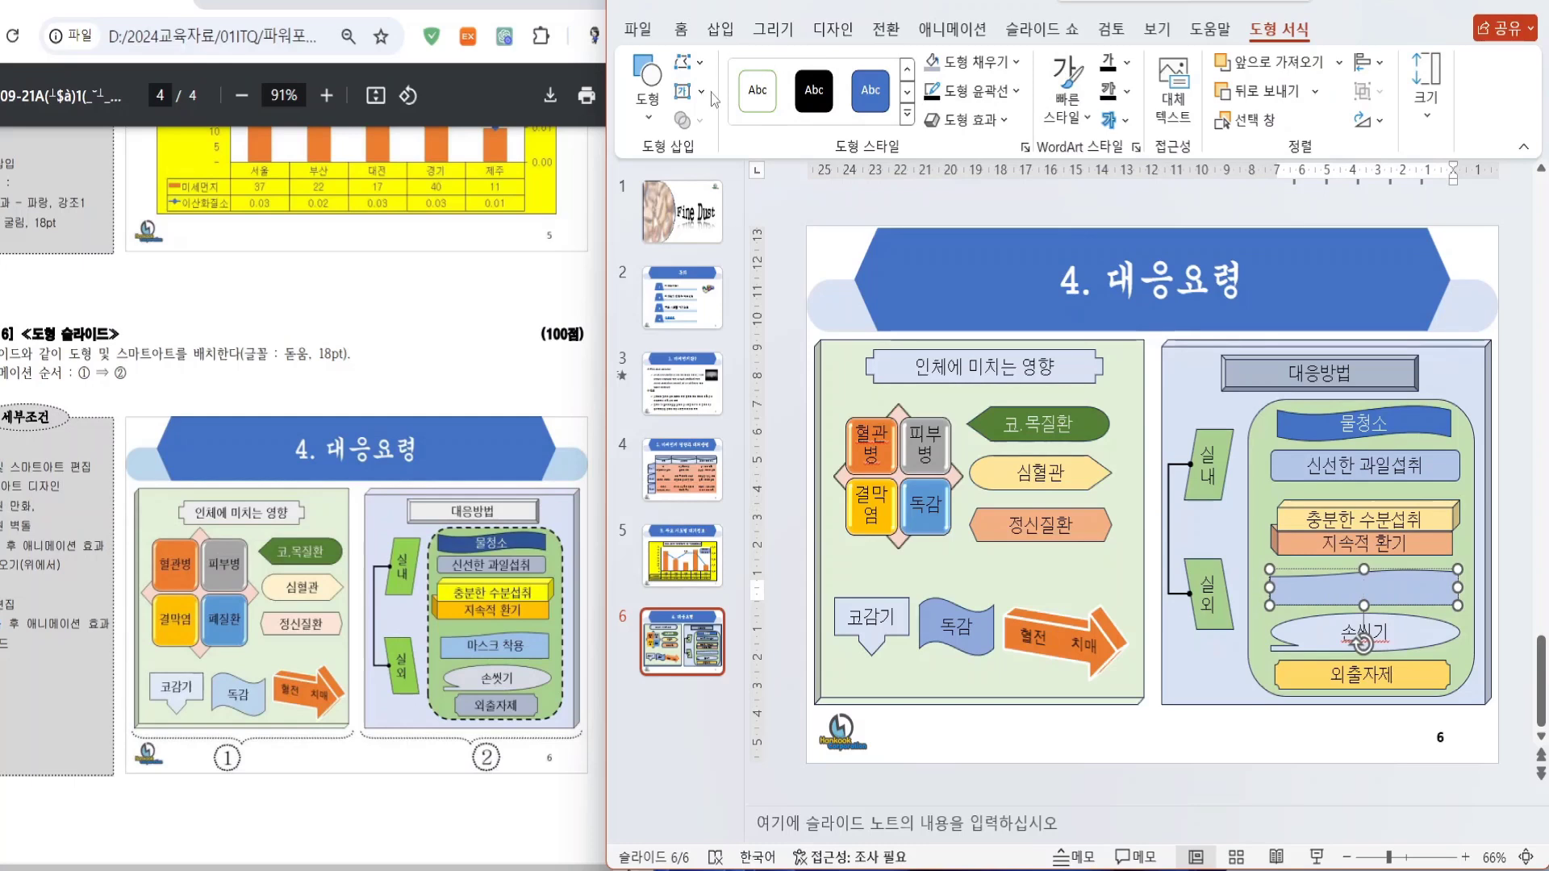
- Insert a text box below the two panels, paste 마스크 착용 into it, and shrink the box to fit its single line
click(682, 93)
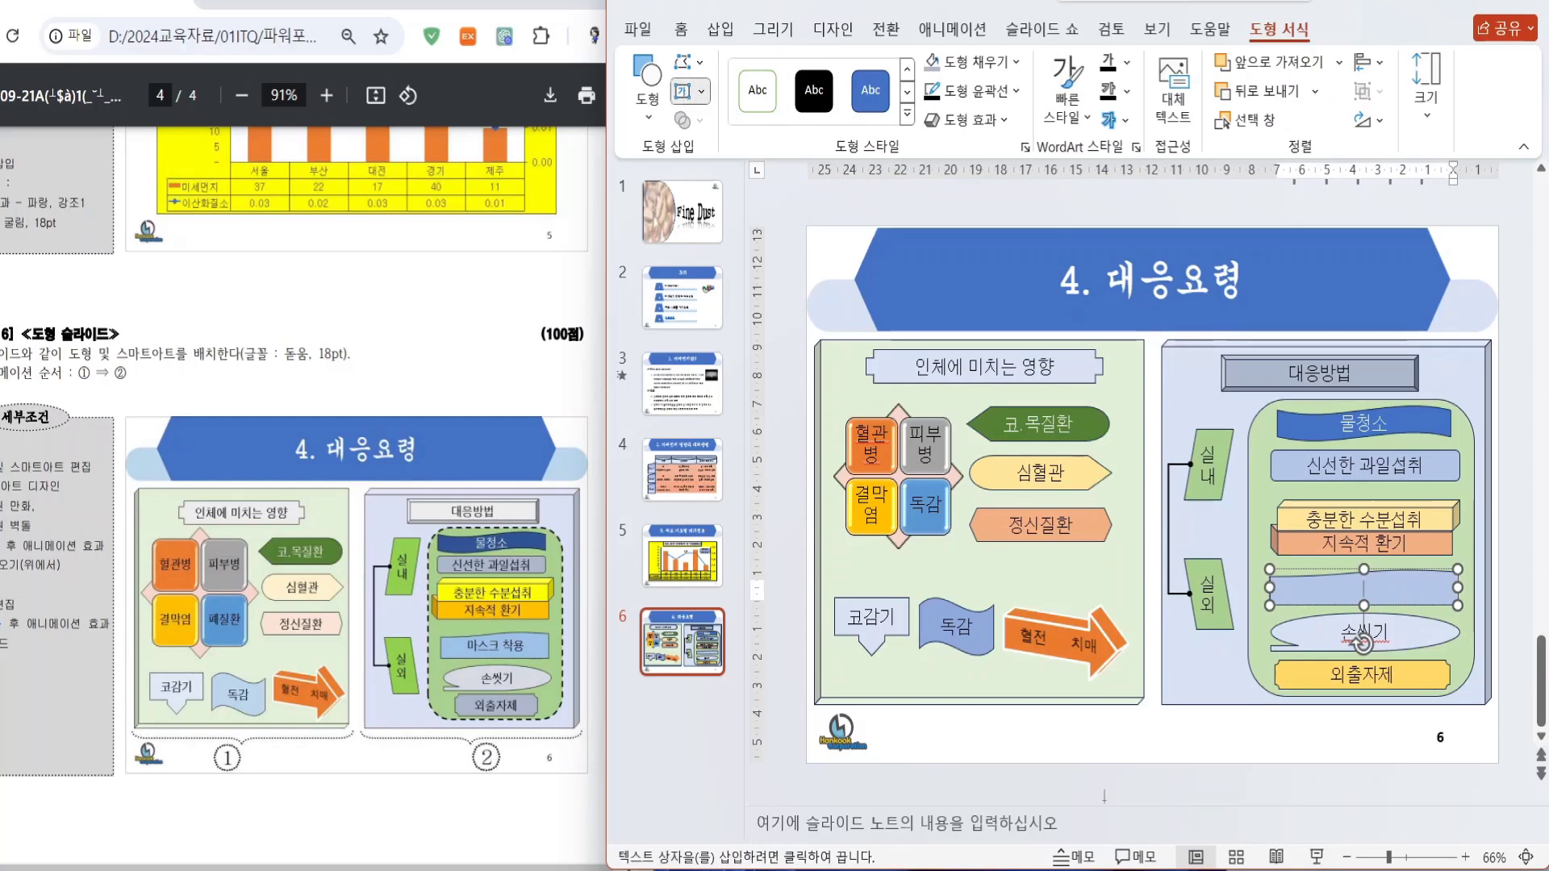
drag(1082, 726, 1198, 746)
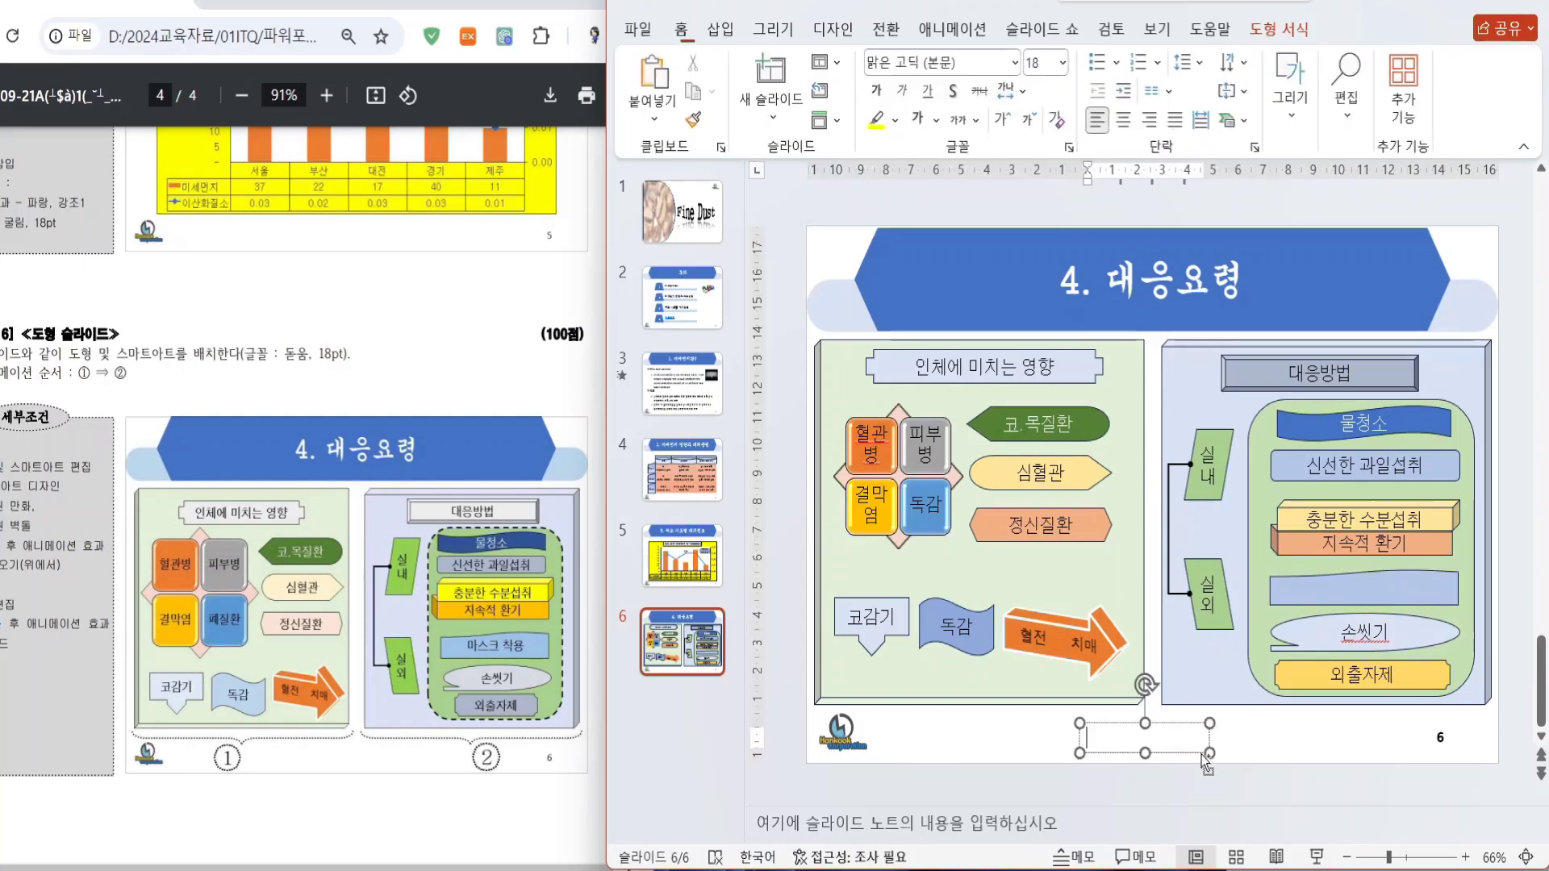
key(ctrl+v)
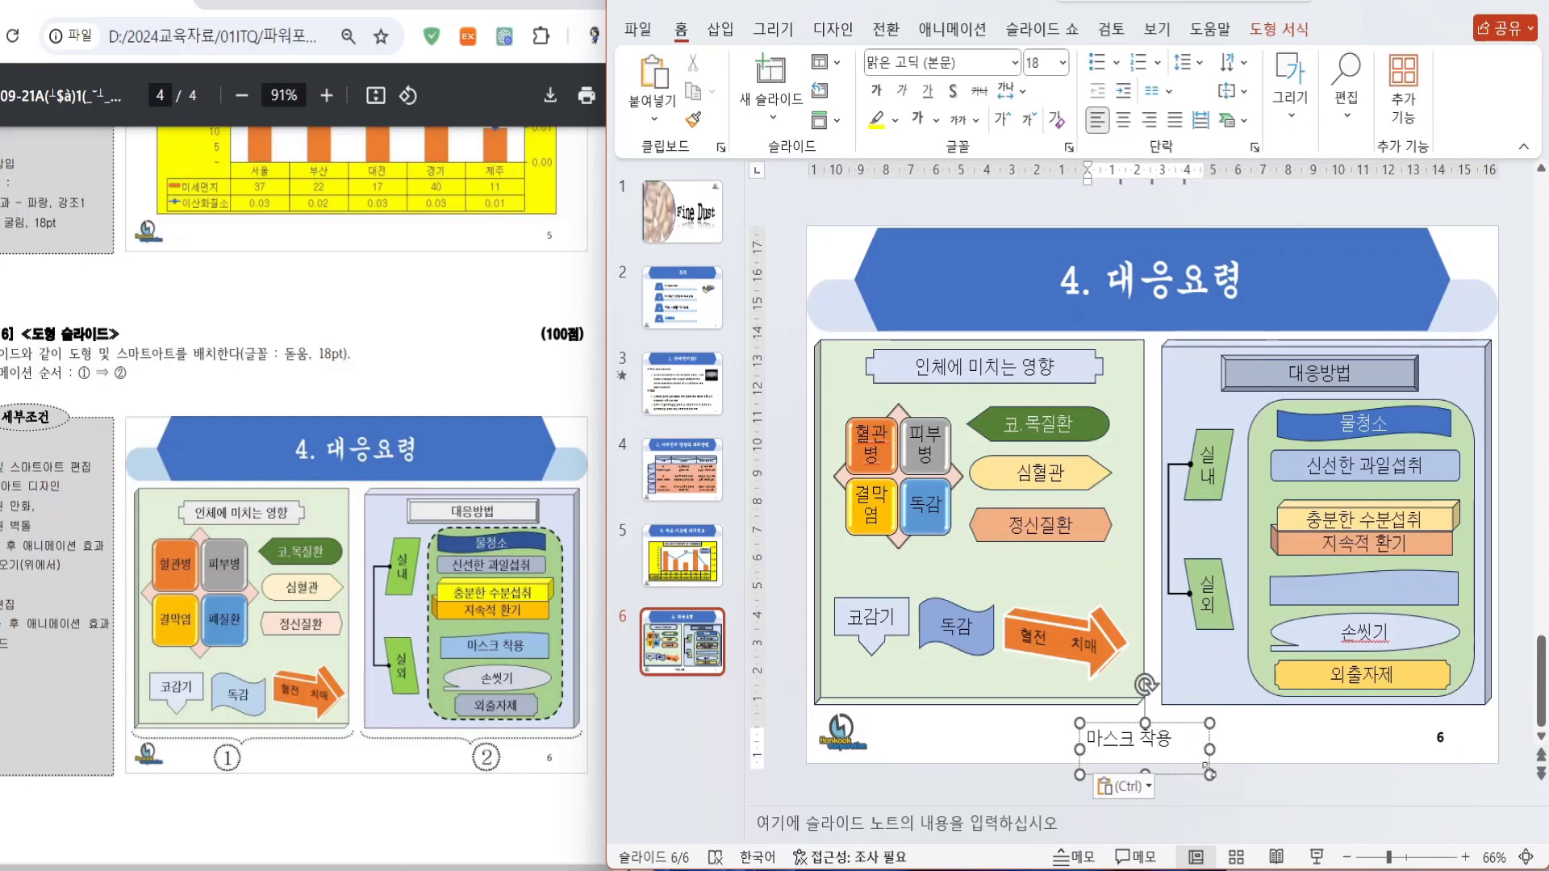
drag(1210, 775, 1185, 775)
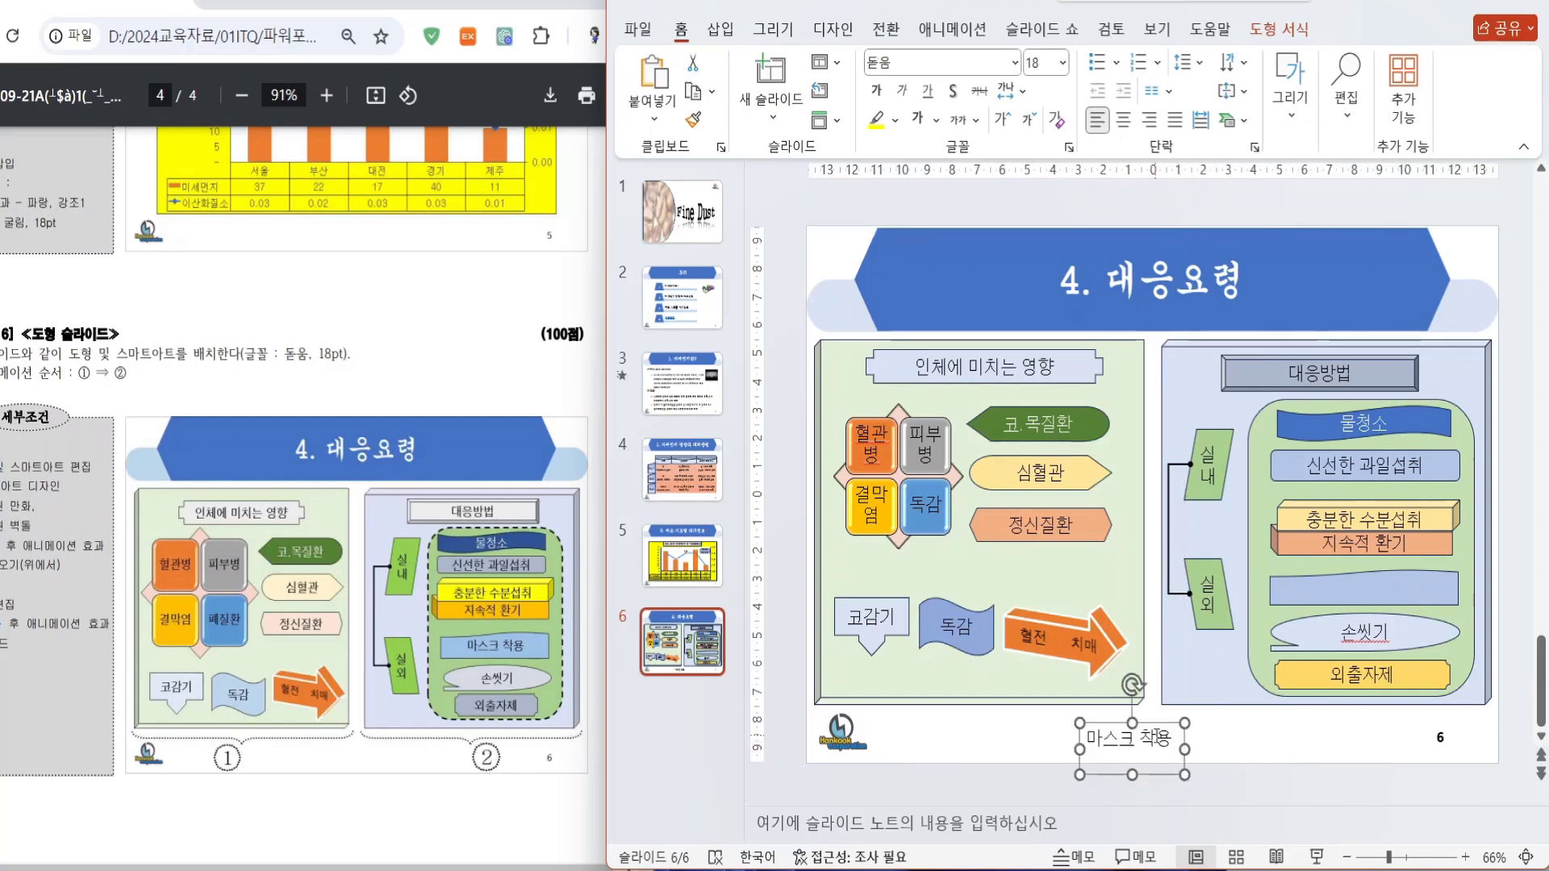
click(1117, 757)
key(BackSpace)
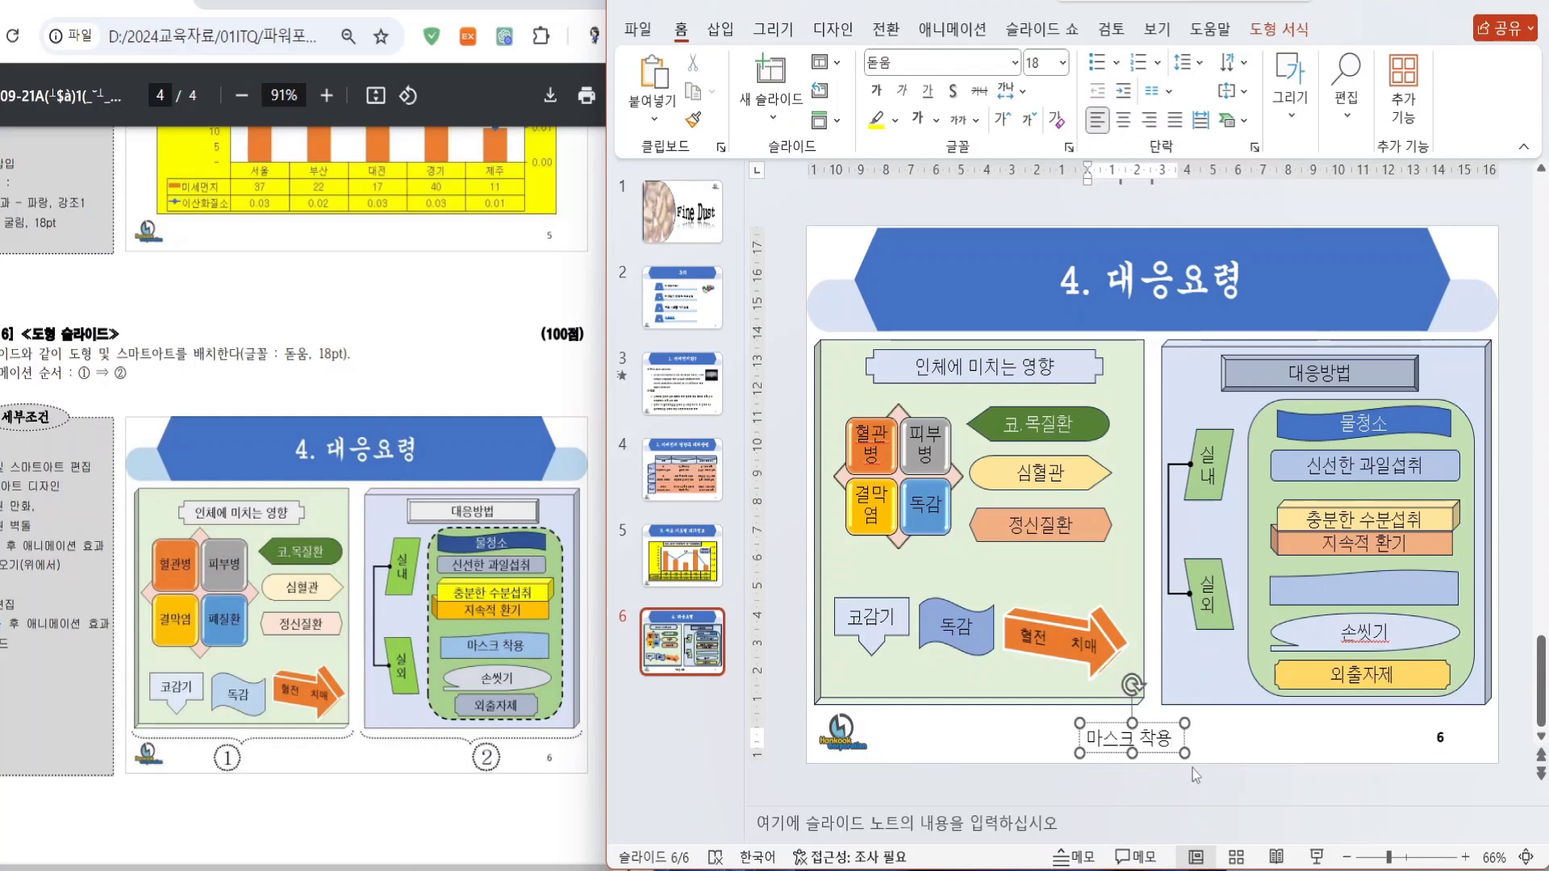
- Move the 마스크 착용 text box onto the empty flipped blue shape and deselect it
click(1158, 724)
drag(1158, 724, 1389, 575)
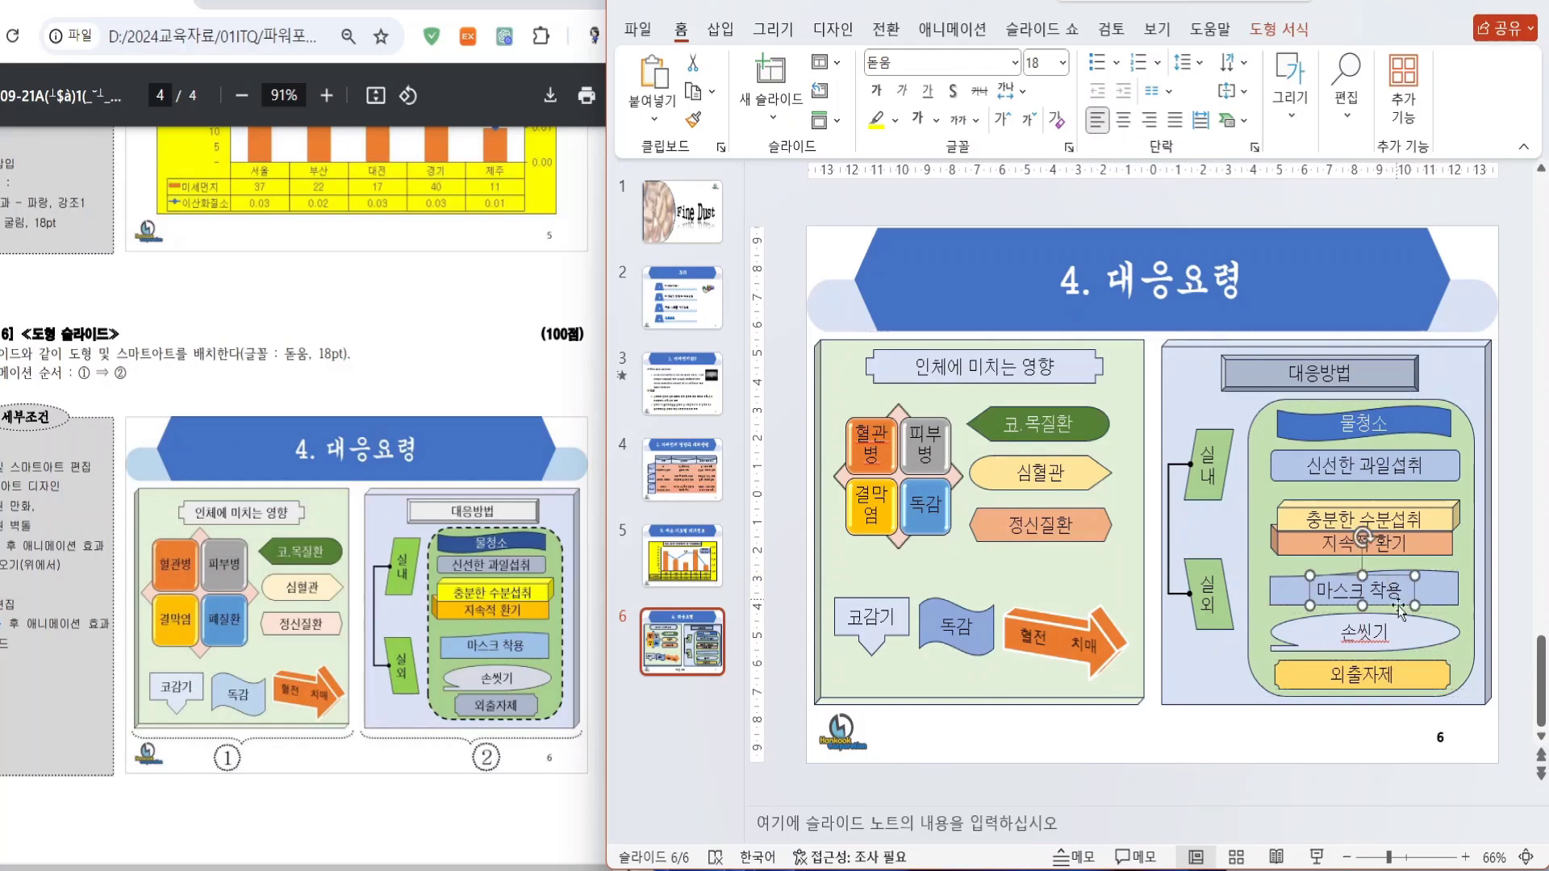
click(1380, 752)
click(1219, 742)
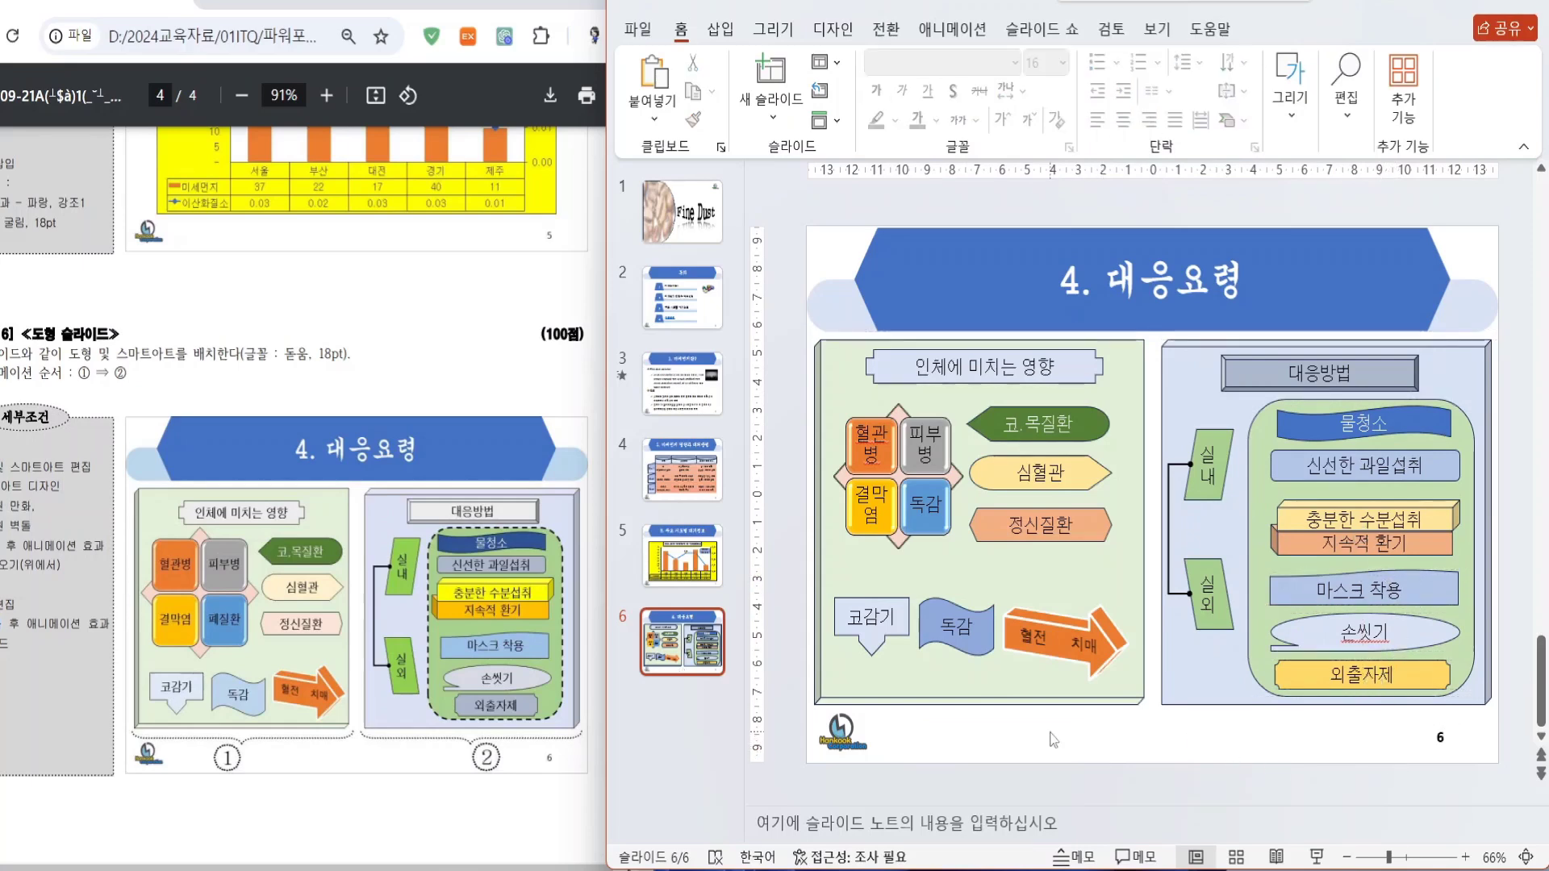
- Select all objects of the 인체에 미치는 영향 panel together, clear the selection, and select only the 혈전/치매 arrow SmartArt
drag(775, 317, 1161, 728)
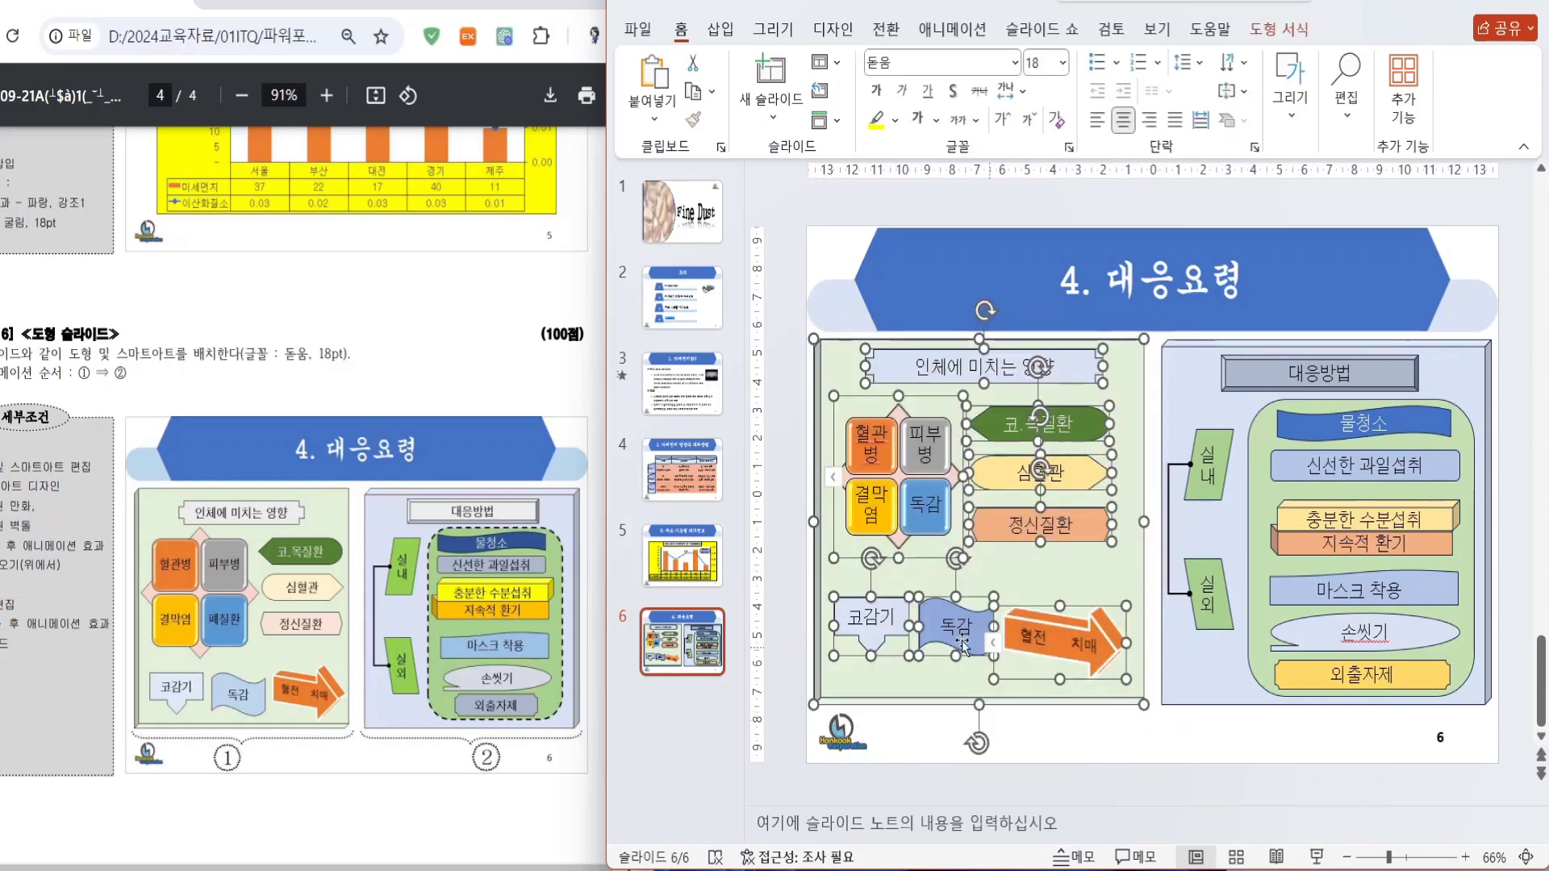
click(791, 622)
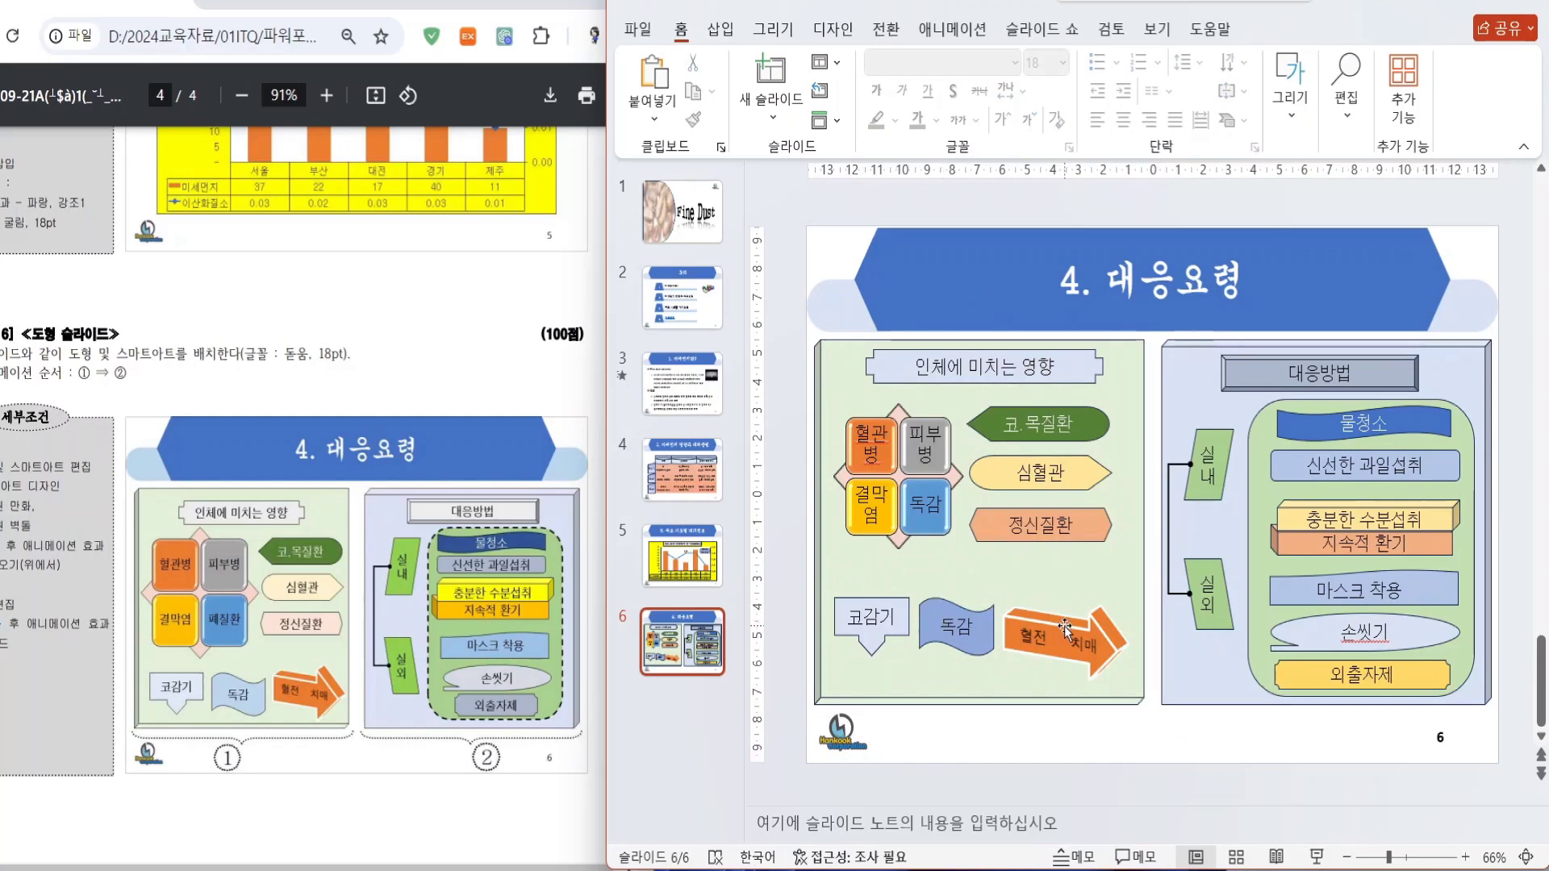
drag(1063, 626, 1066, 627)
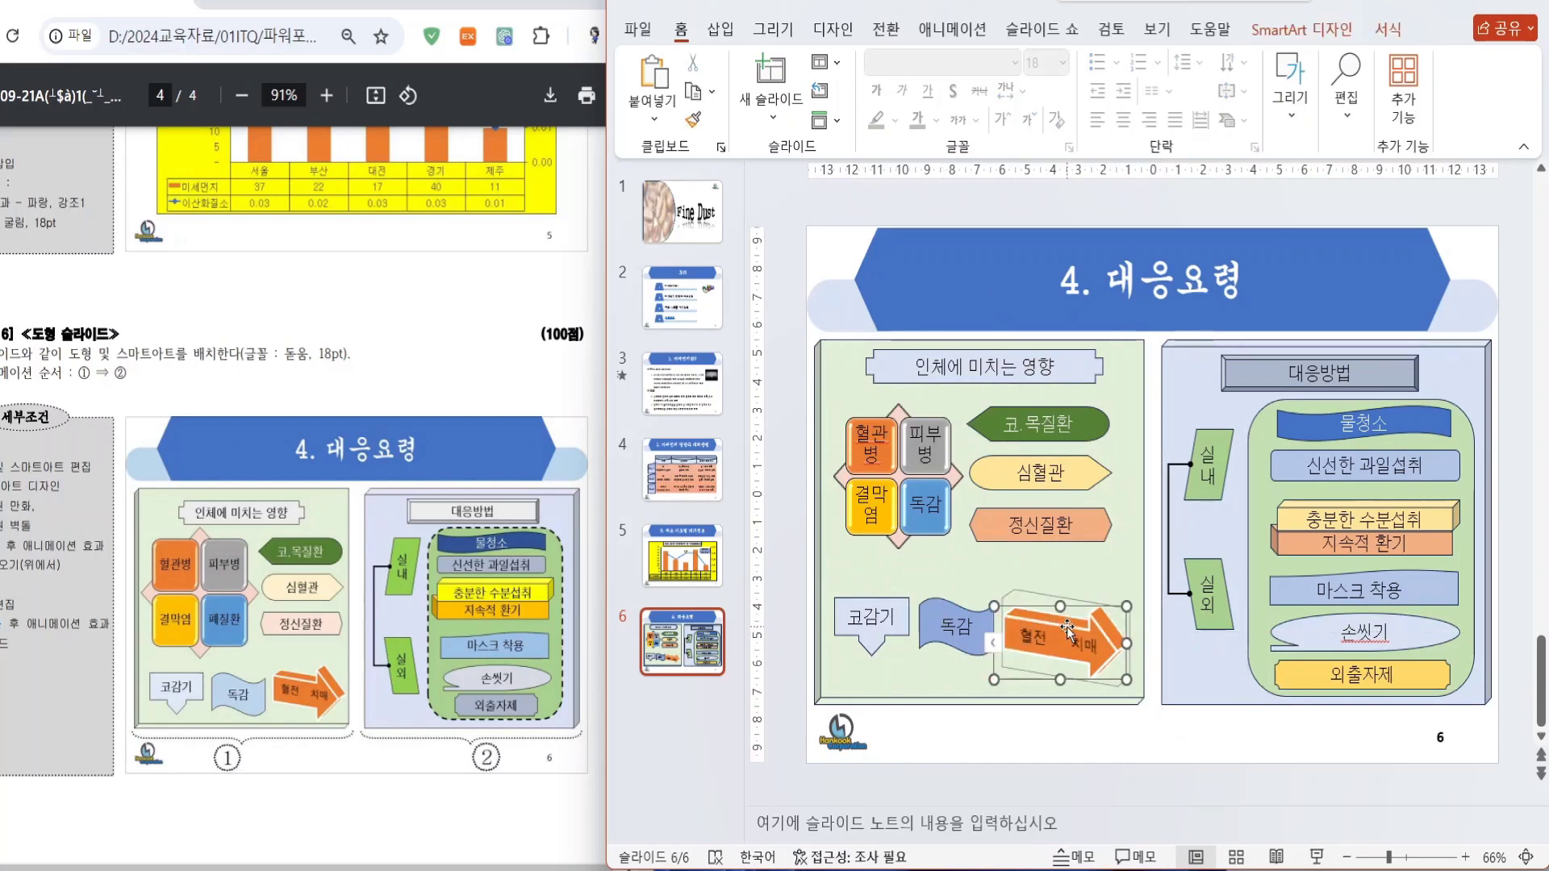